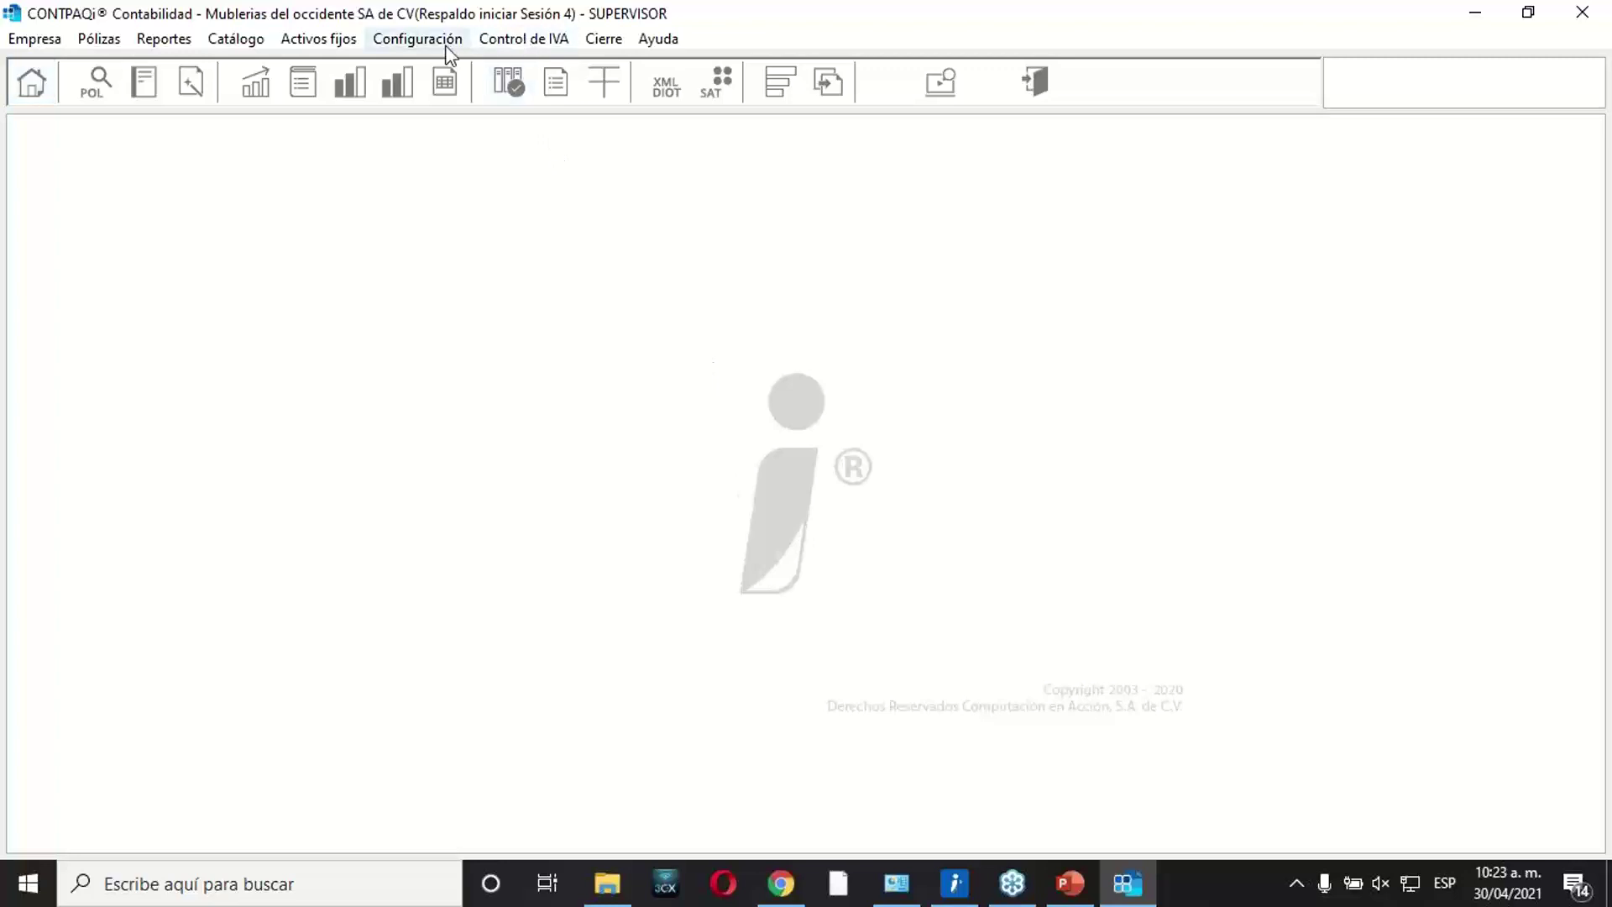
Open supplier 1, Fabricante Mueblera SA de CV, from the client/supplier register and check its name and RFC.
left_click(526, 40)
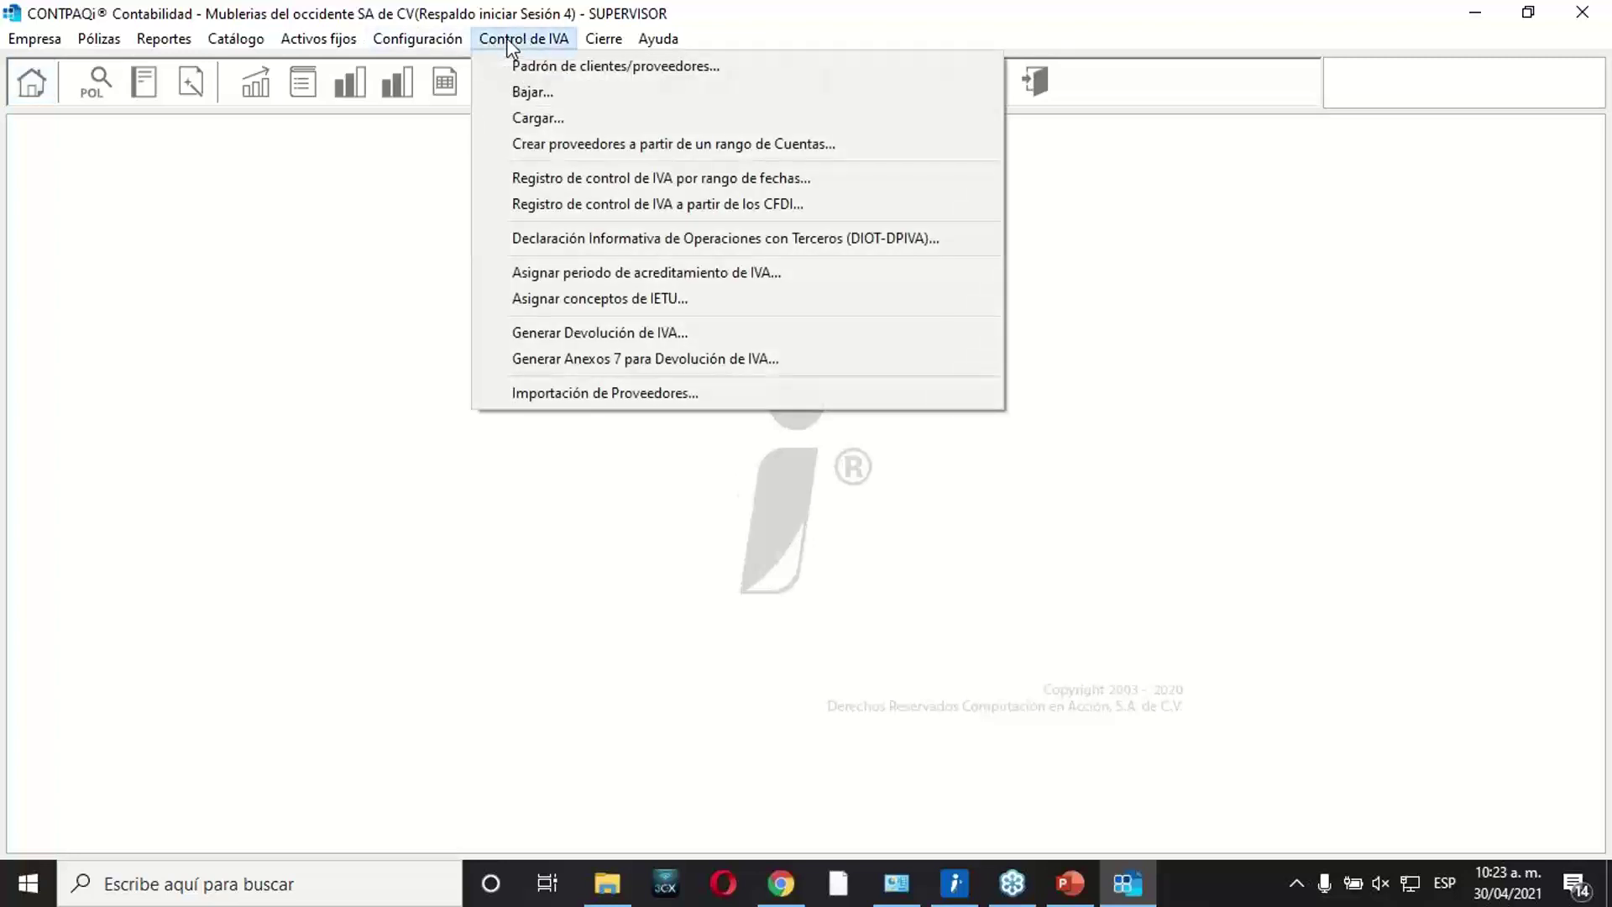
left_click(550, 67)
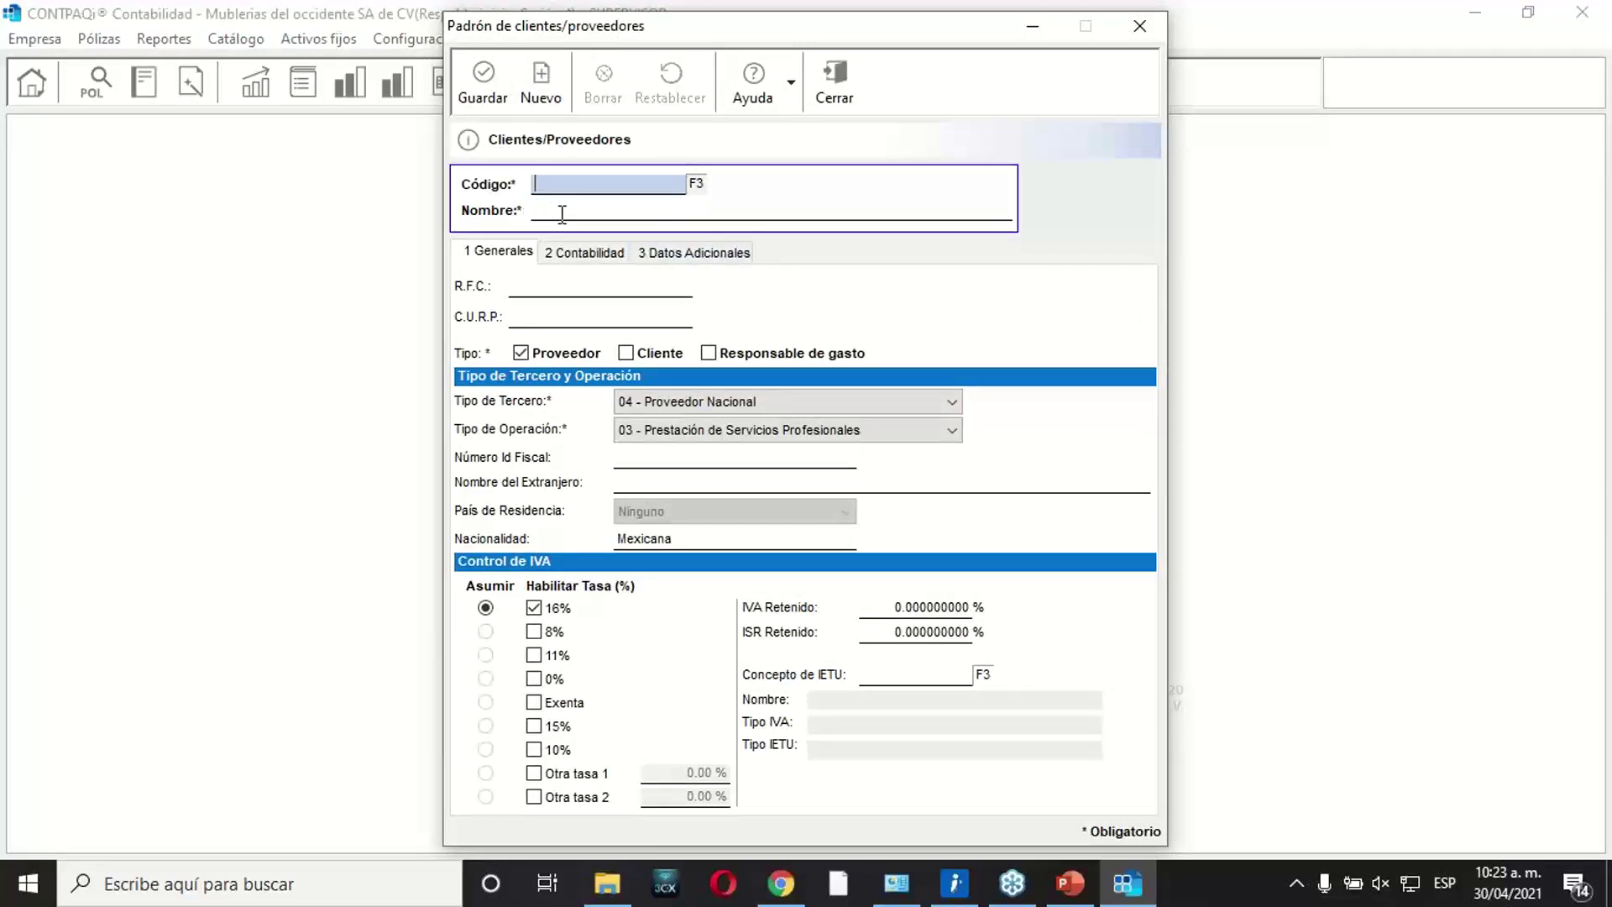
left_click(697, 184)
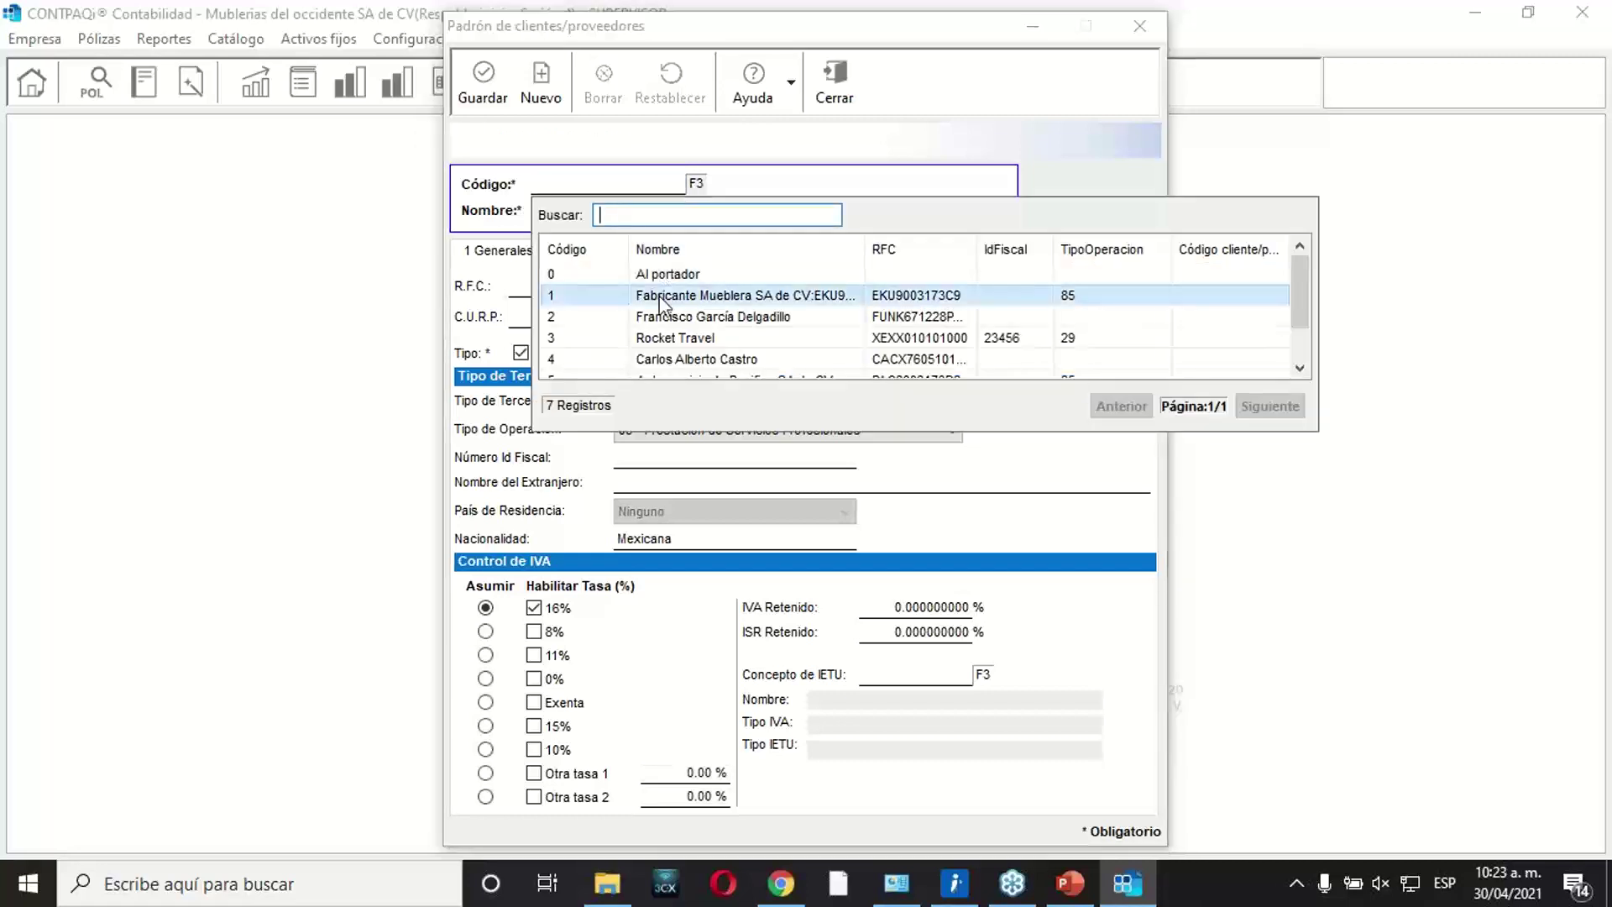
double_click(669, 285)
left_click(581, 209)
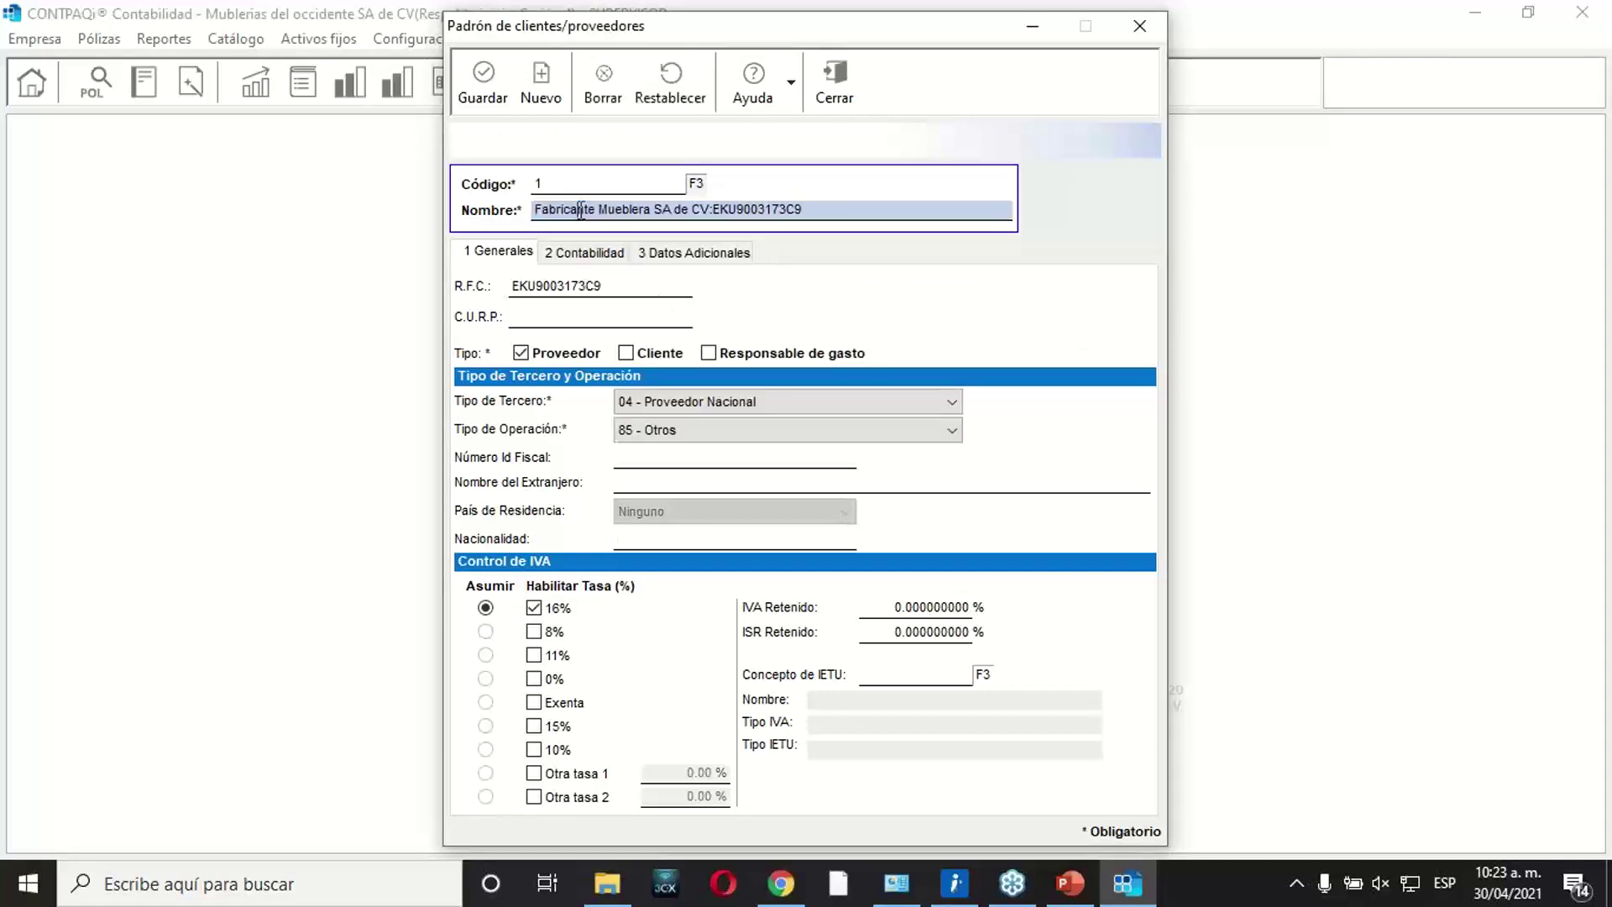
left_click(620, 293)
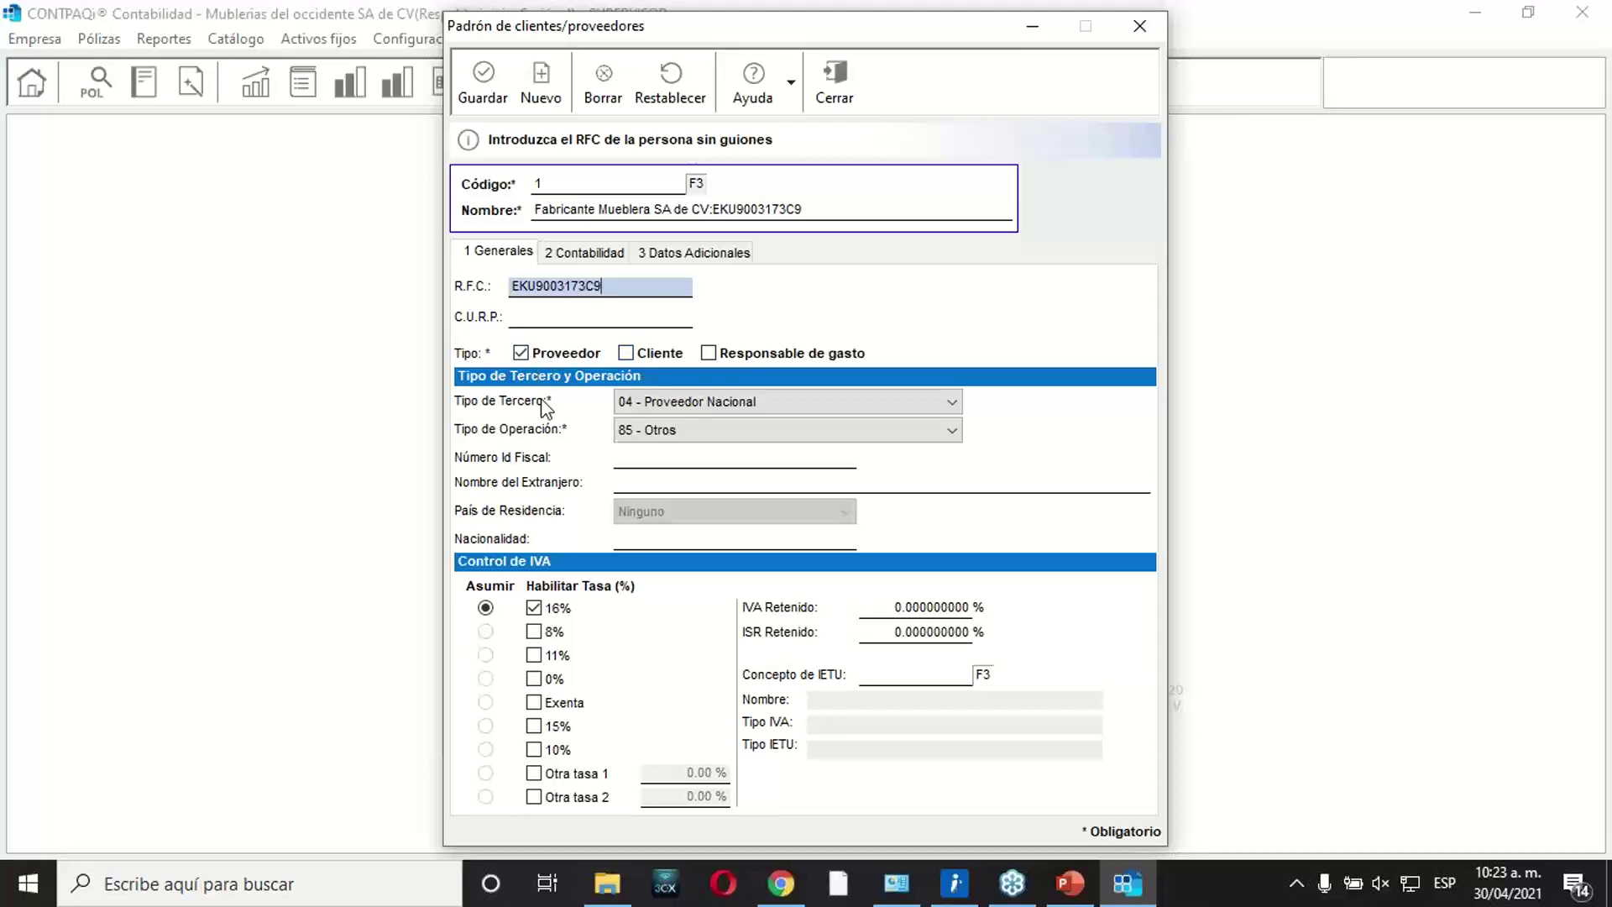
Review the available third-party types and operation types for the supplier, keeping the current selections.
left_click(756, 405)
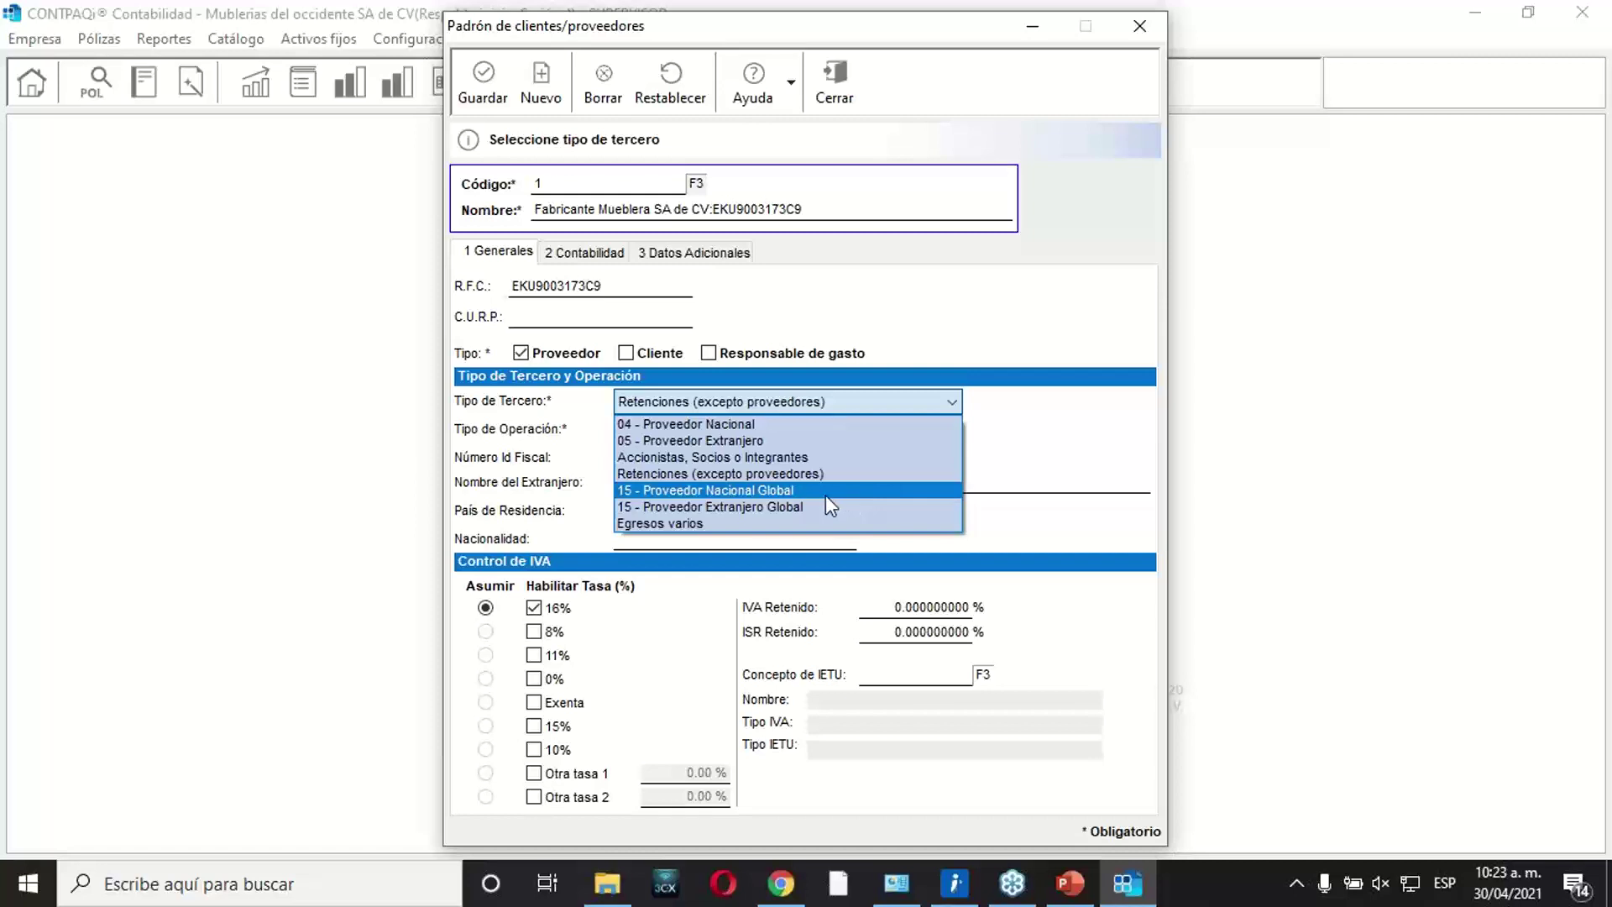
left_click(870, 333)
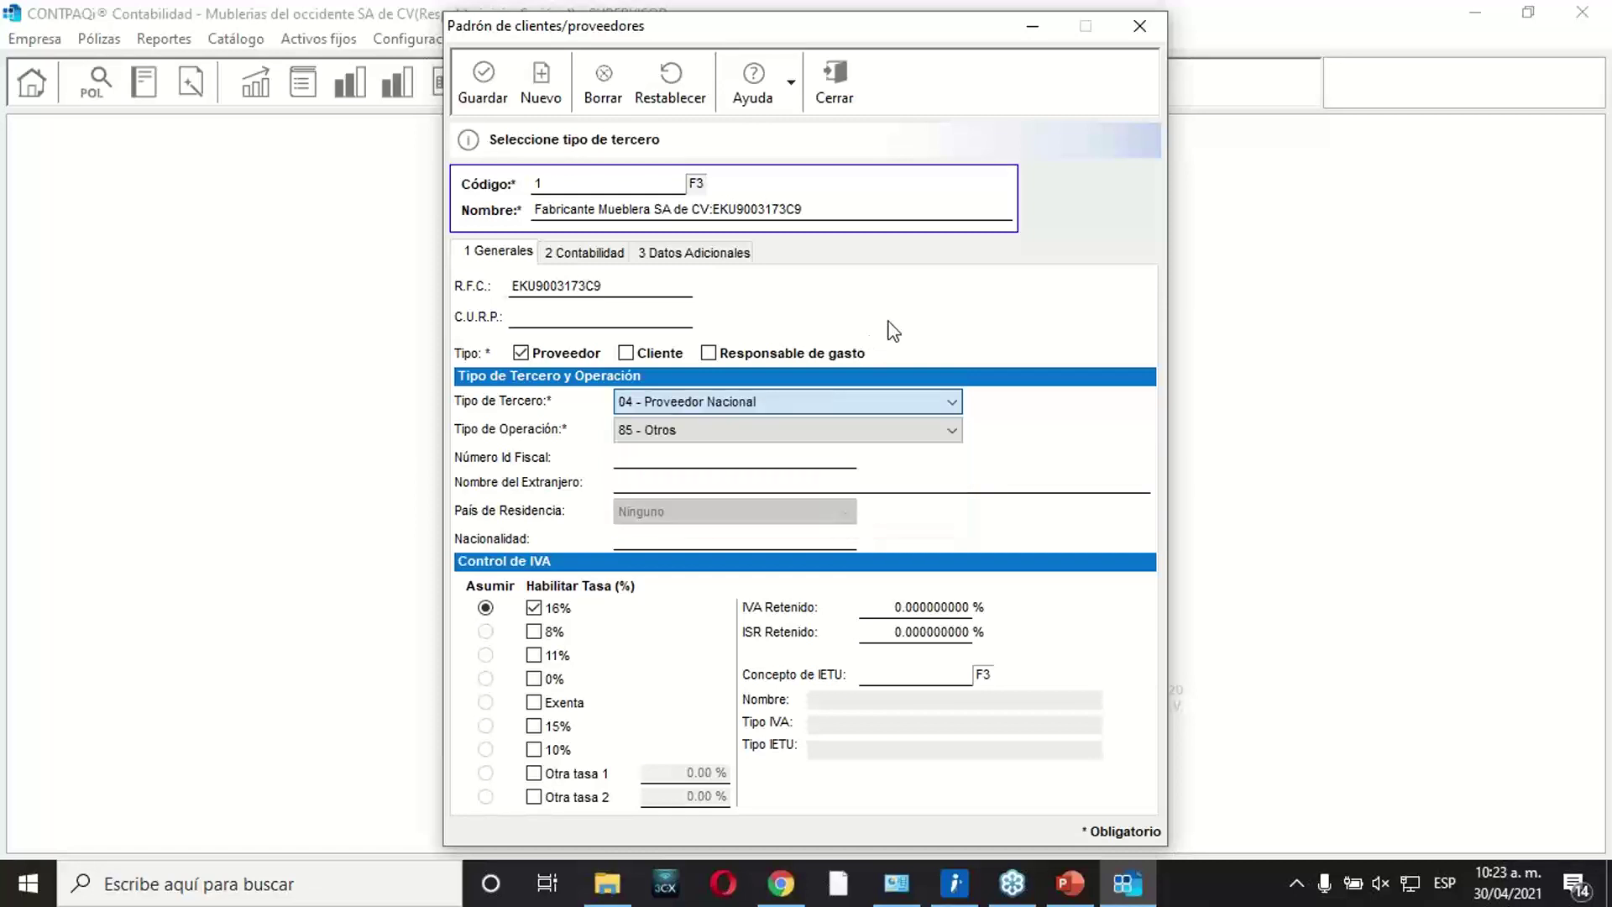
left_click(789, 403)
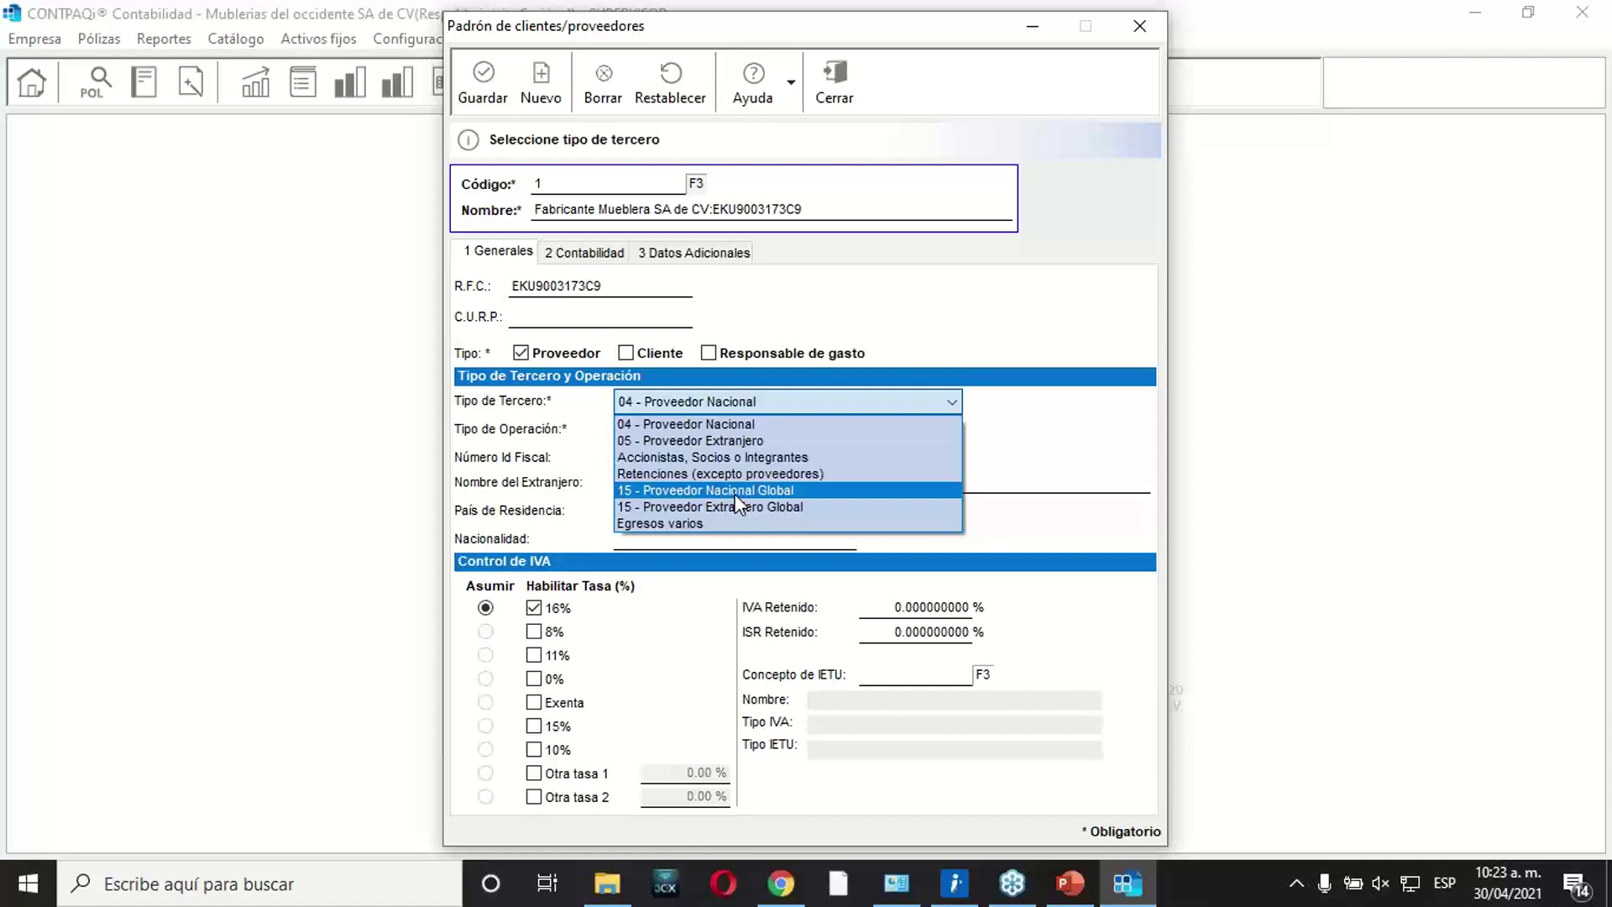
left_click(970, 292)
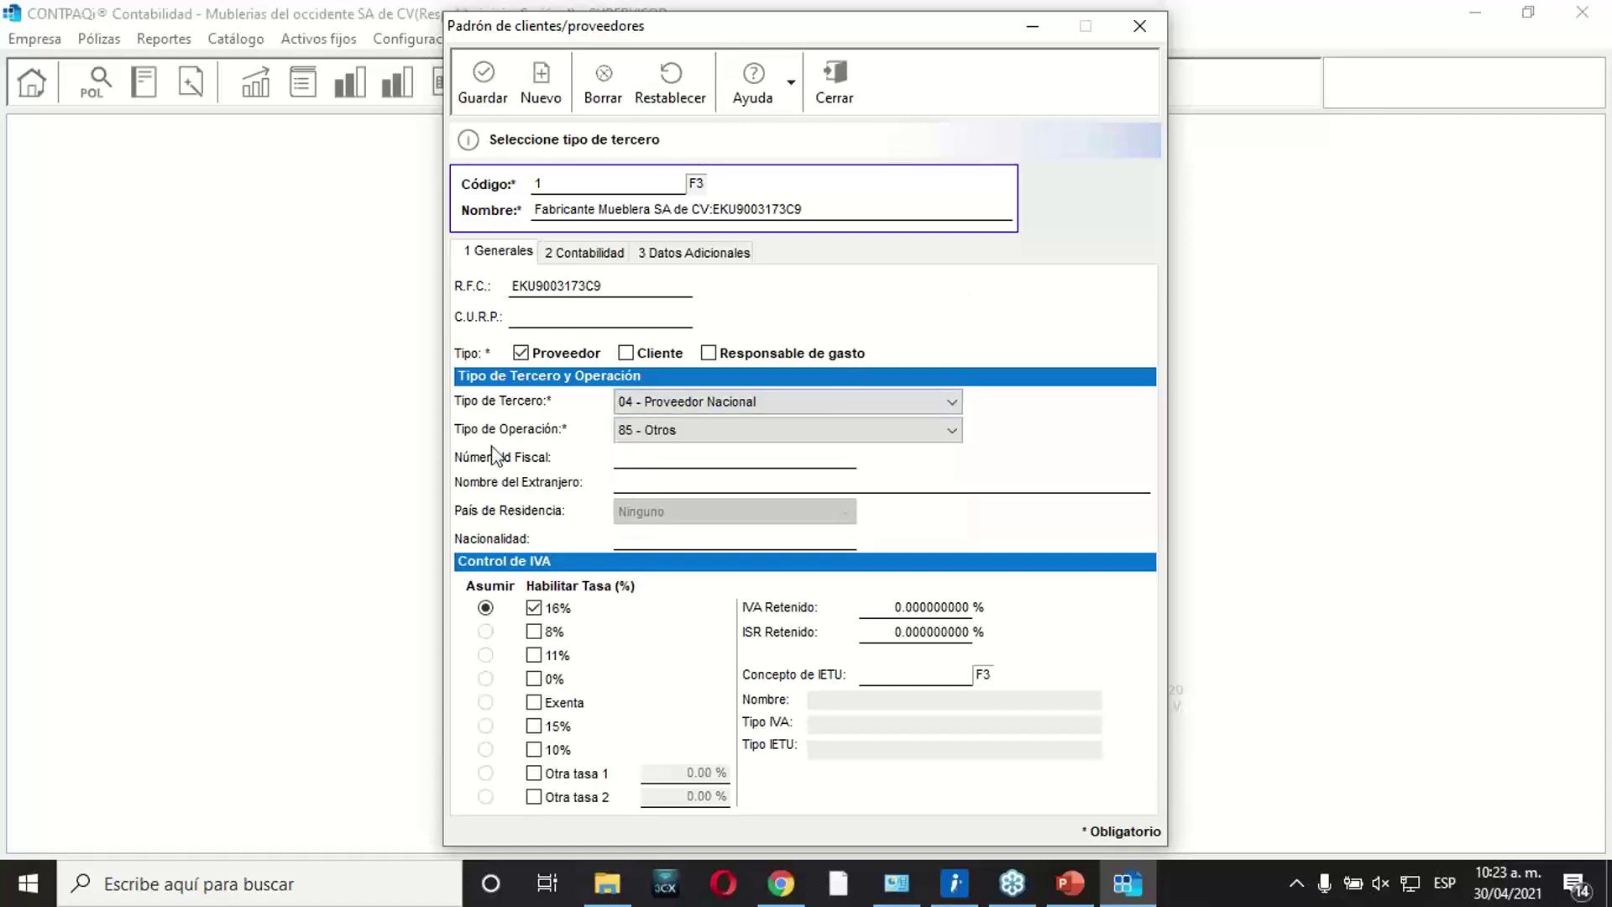
left_click(653, 431)
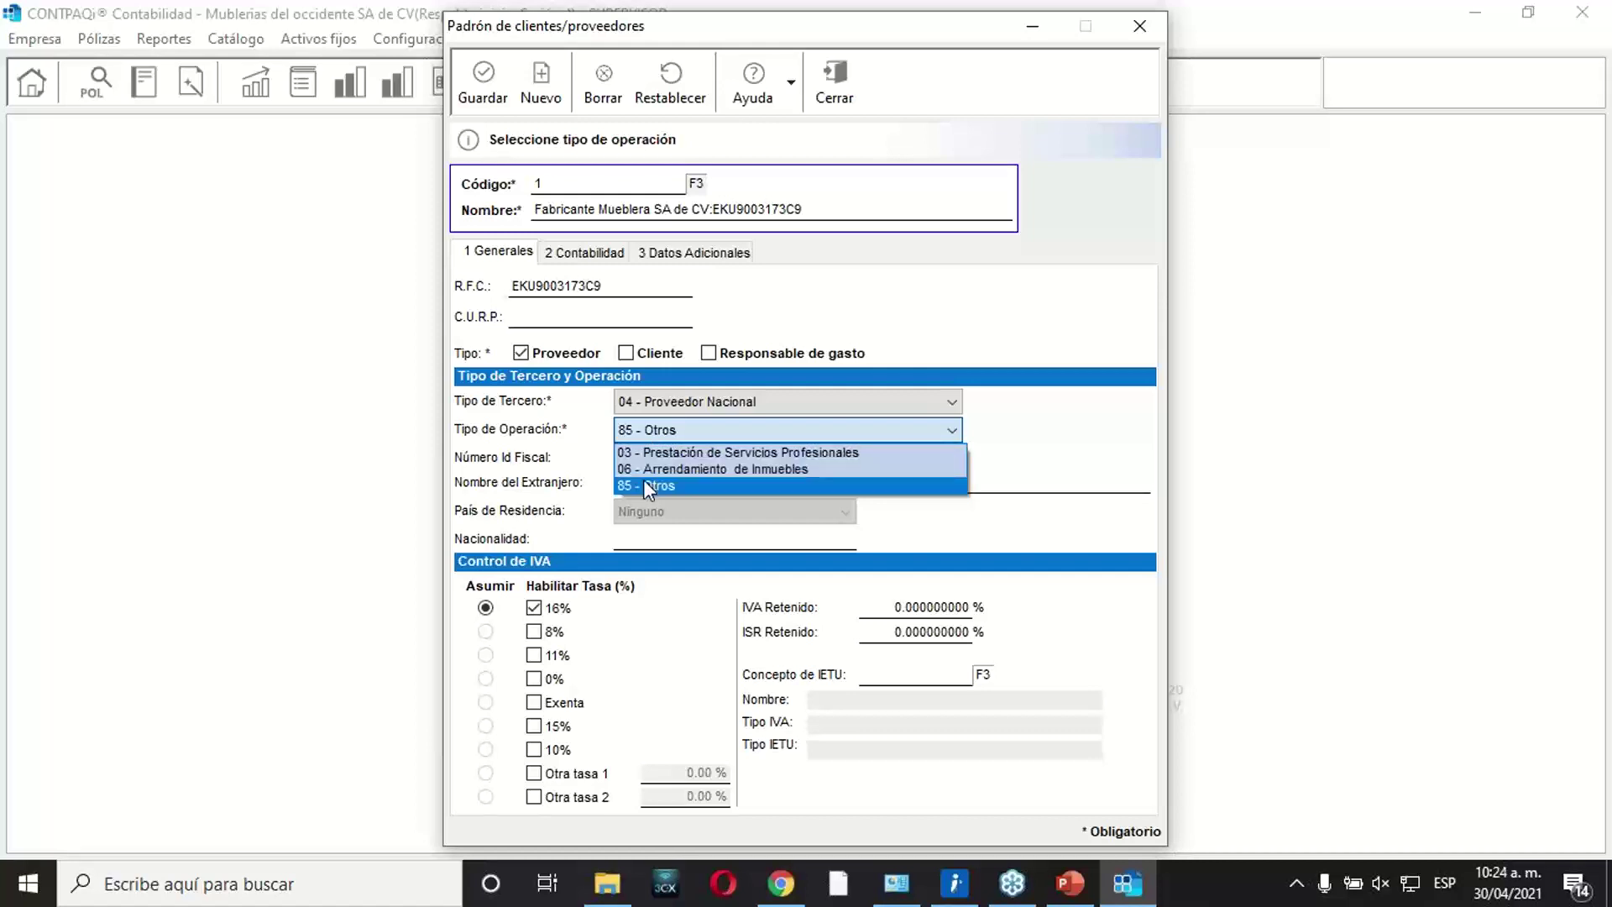
left_click(967, 292)
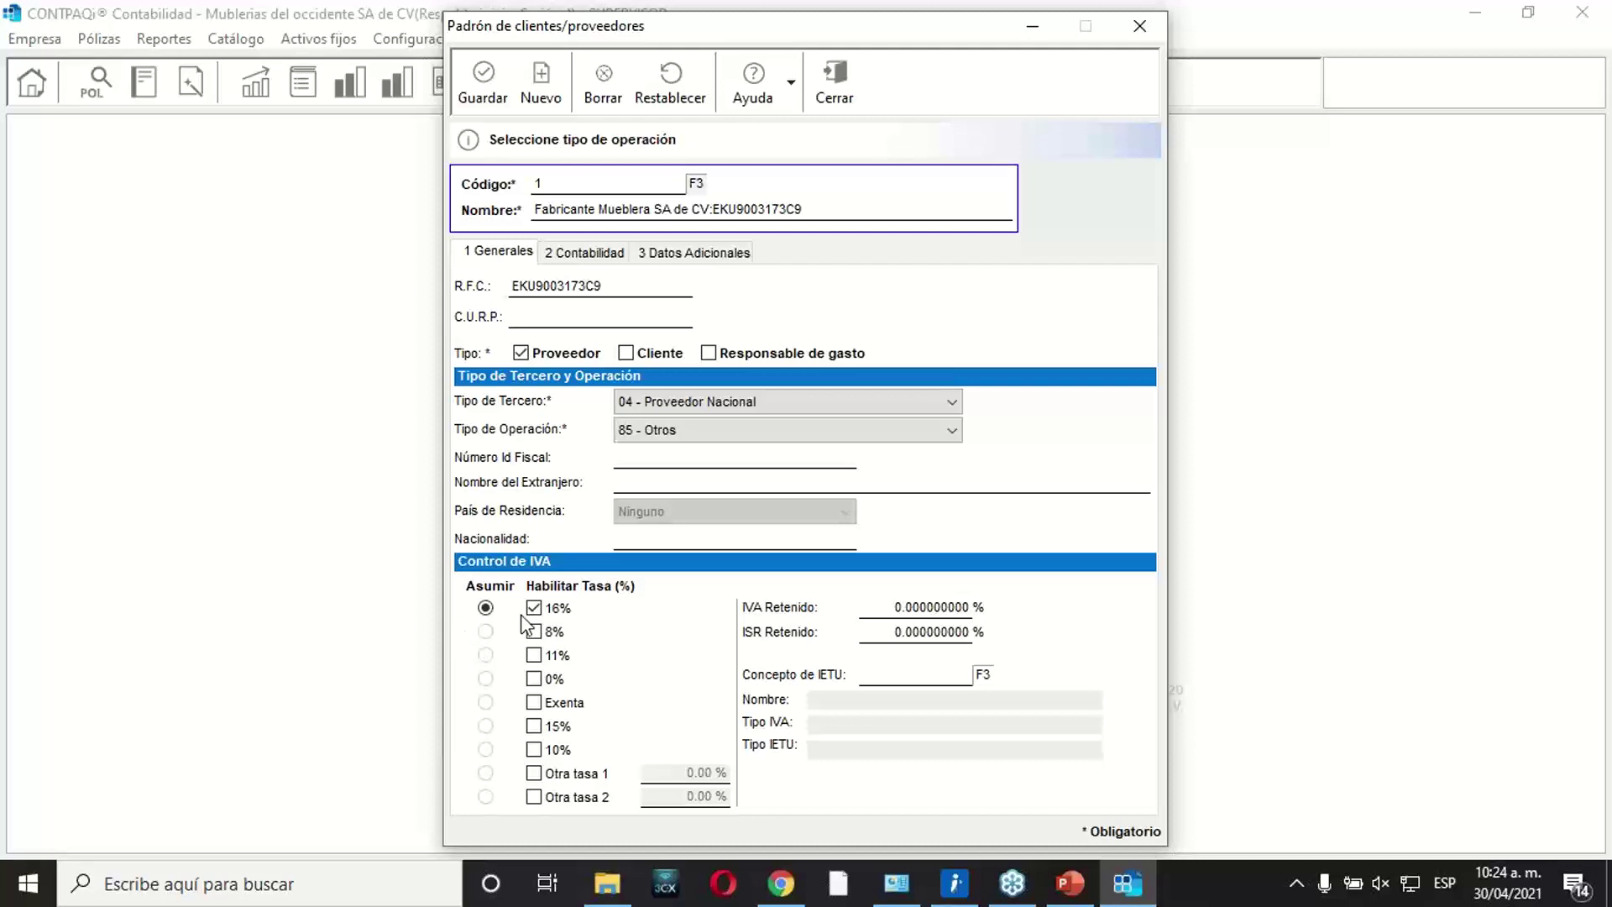
Enable the 0% and Exenta VAT rates for the supplier.
left_click(534, 679)
left_click(535, 704)
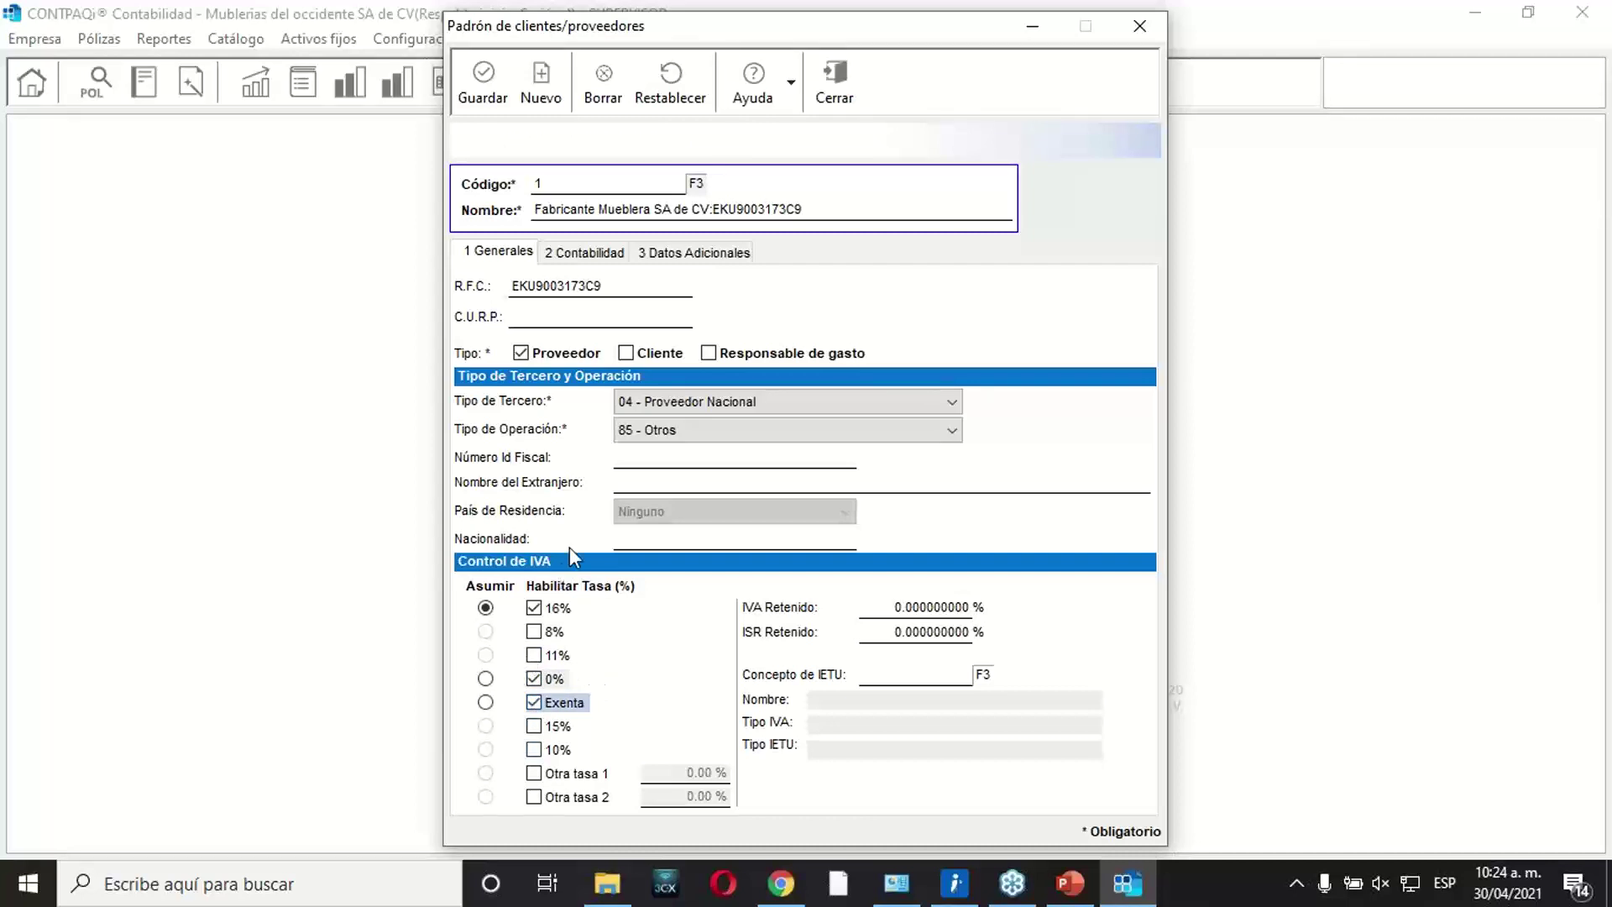
Check the supplier's provision account in its accounting data and close the register without saving changes.
left_click(595, 250)
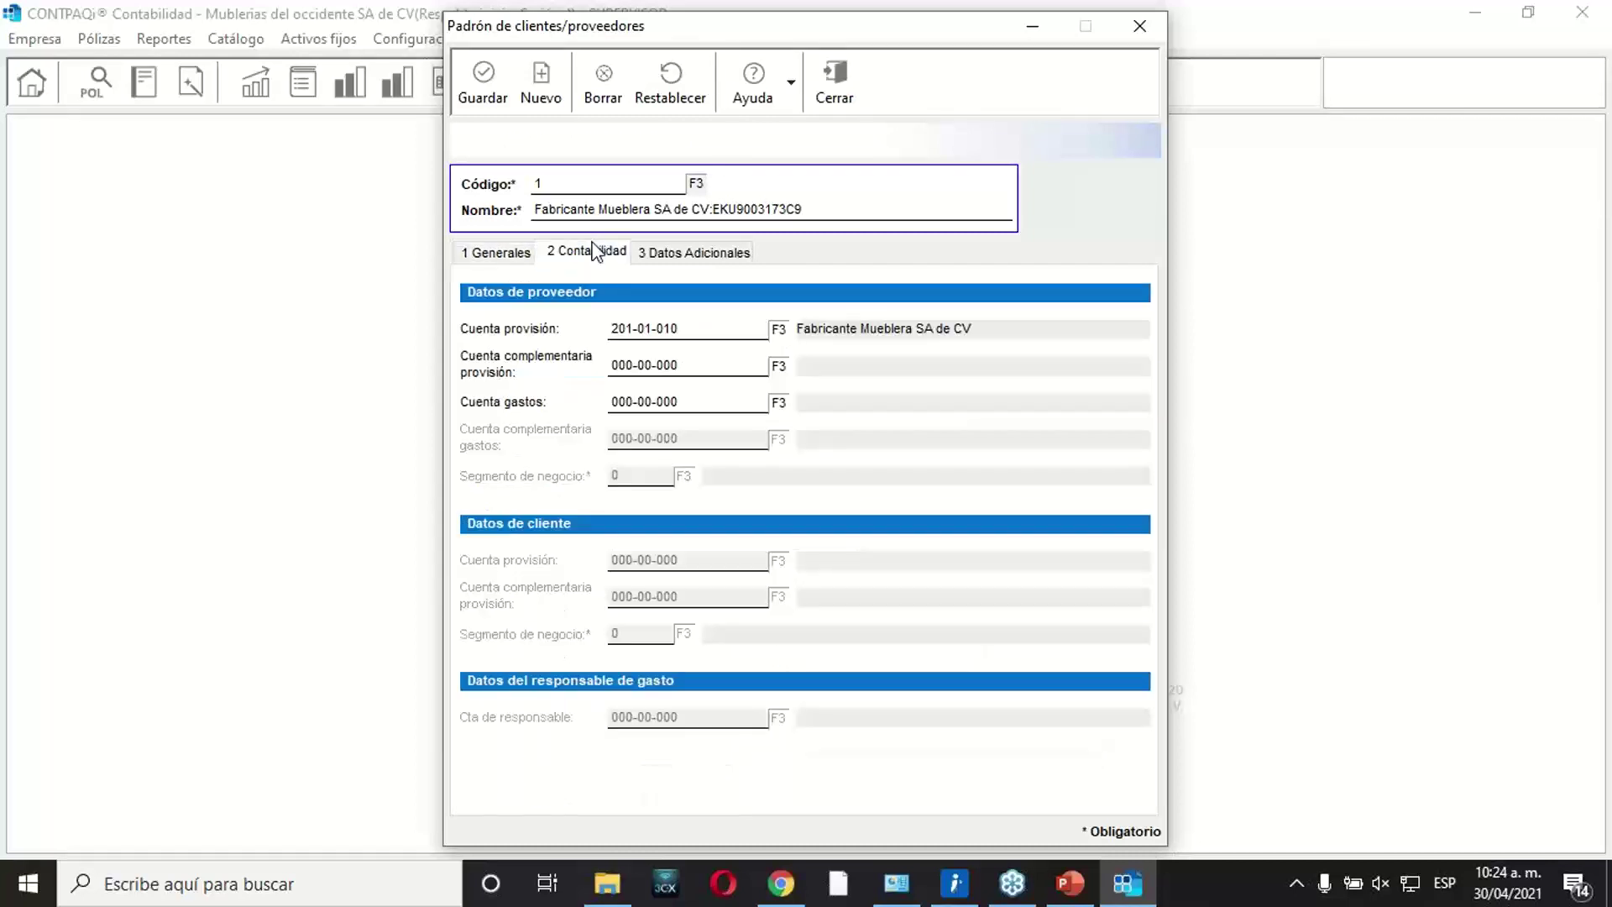
left_click(680, 330)
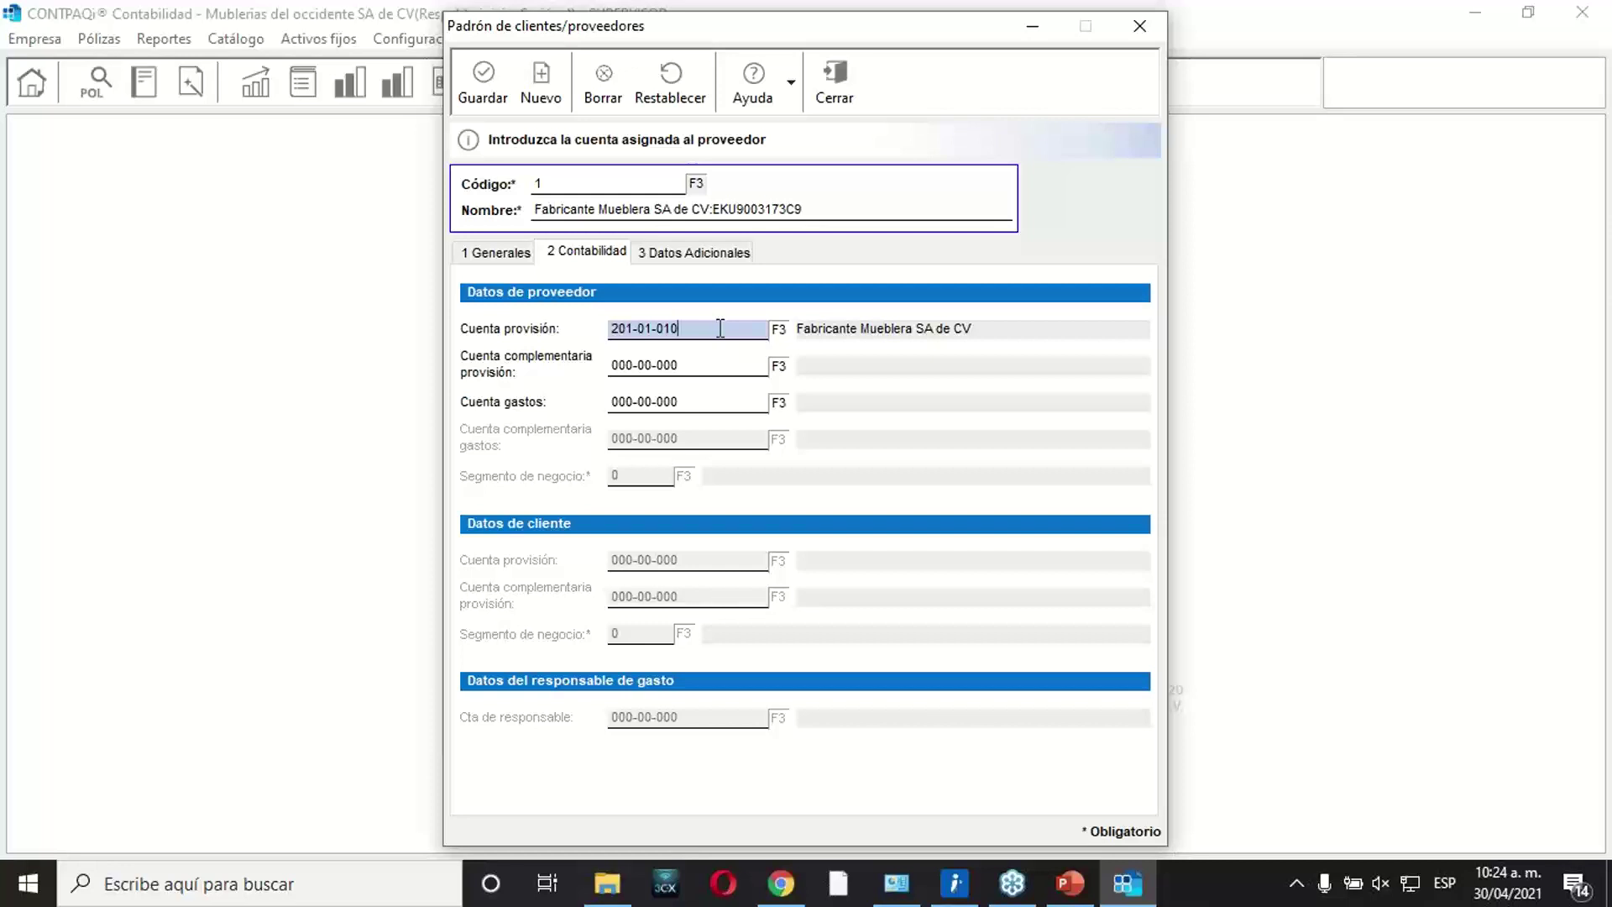
left_click_drag(720, 328, 587, 333)
left_click(827, 77)
left_click(835, 470)
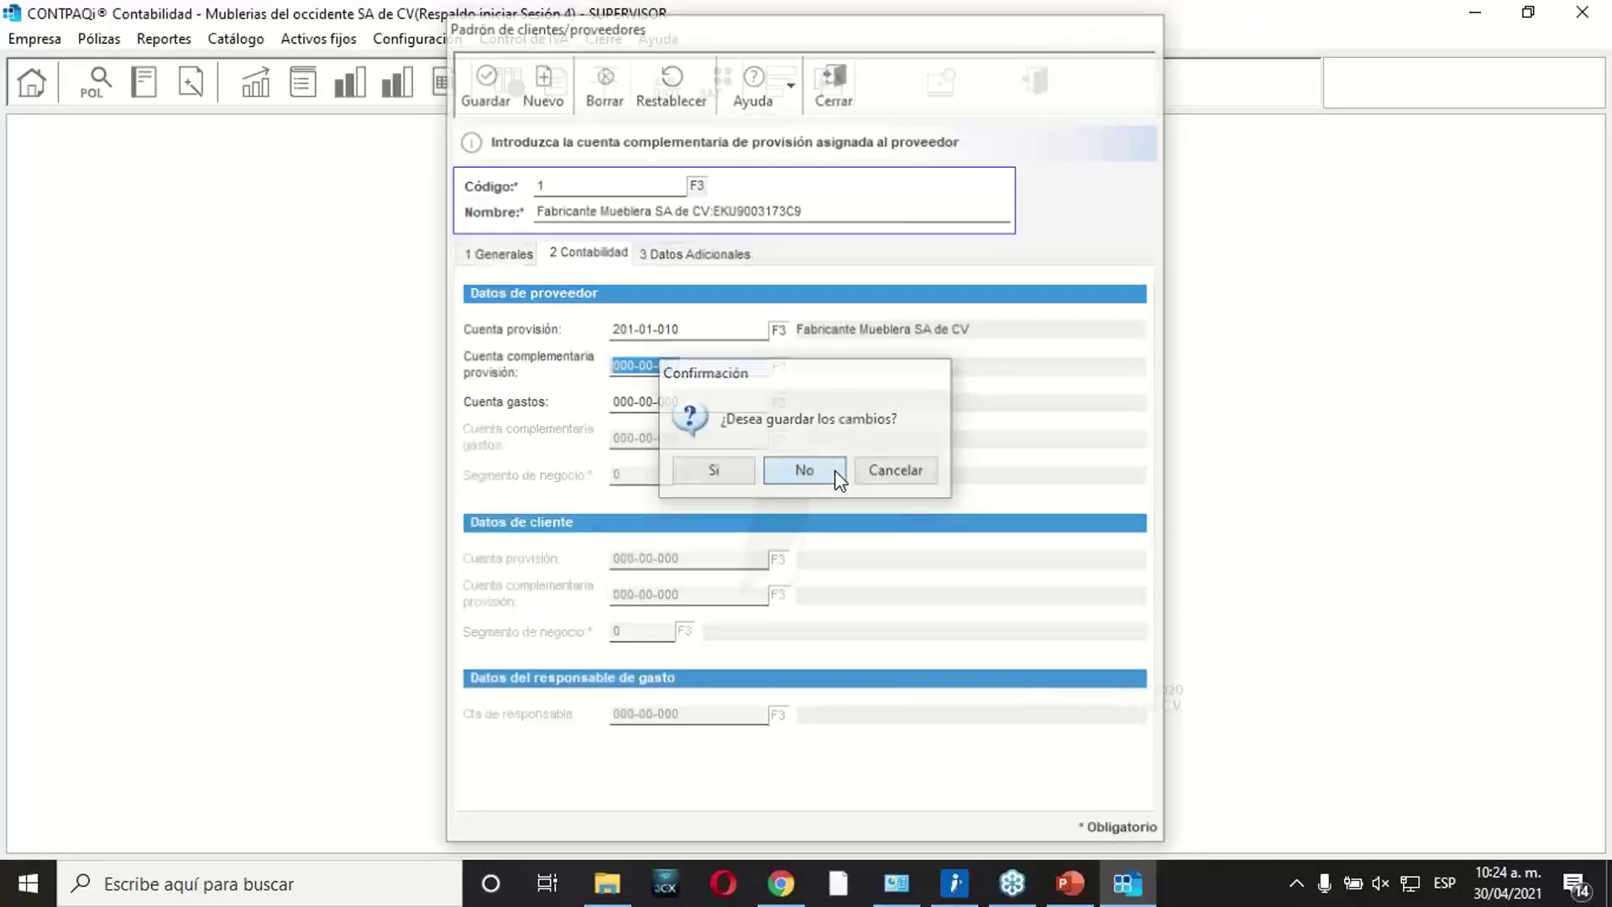
Switch to the PowerPoint presentation, postpone the account sign-in, and read the Ejercicio slide in full-screen view.
left_click(1070, 884)
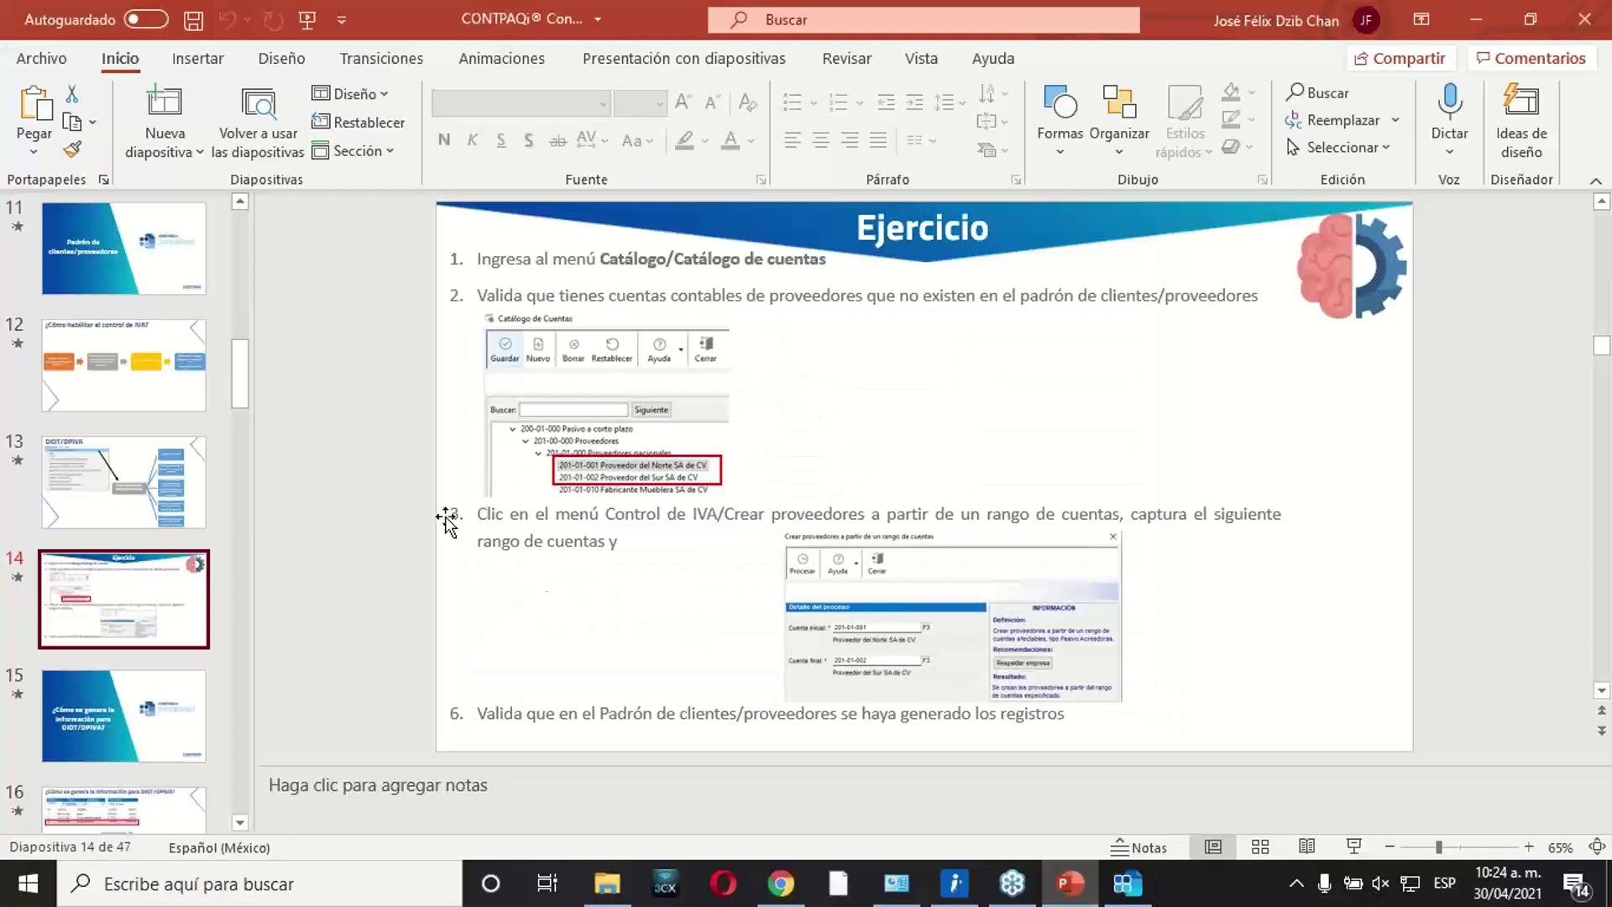
left_click(169, 507)
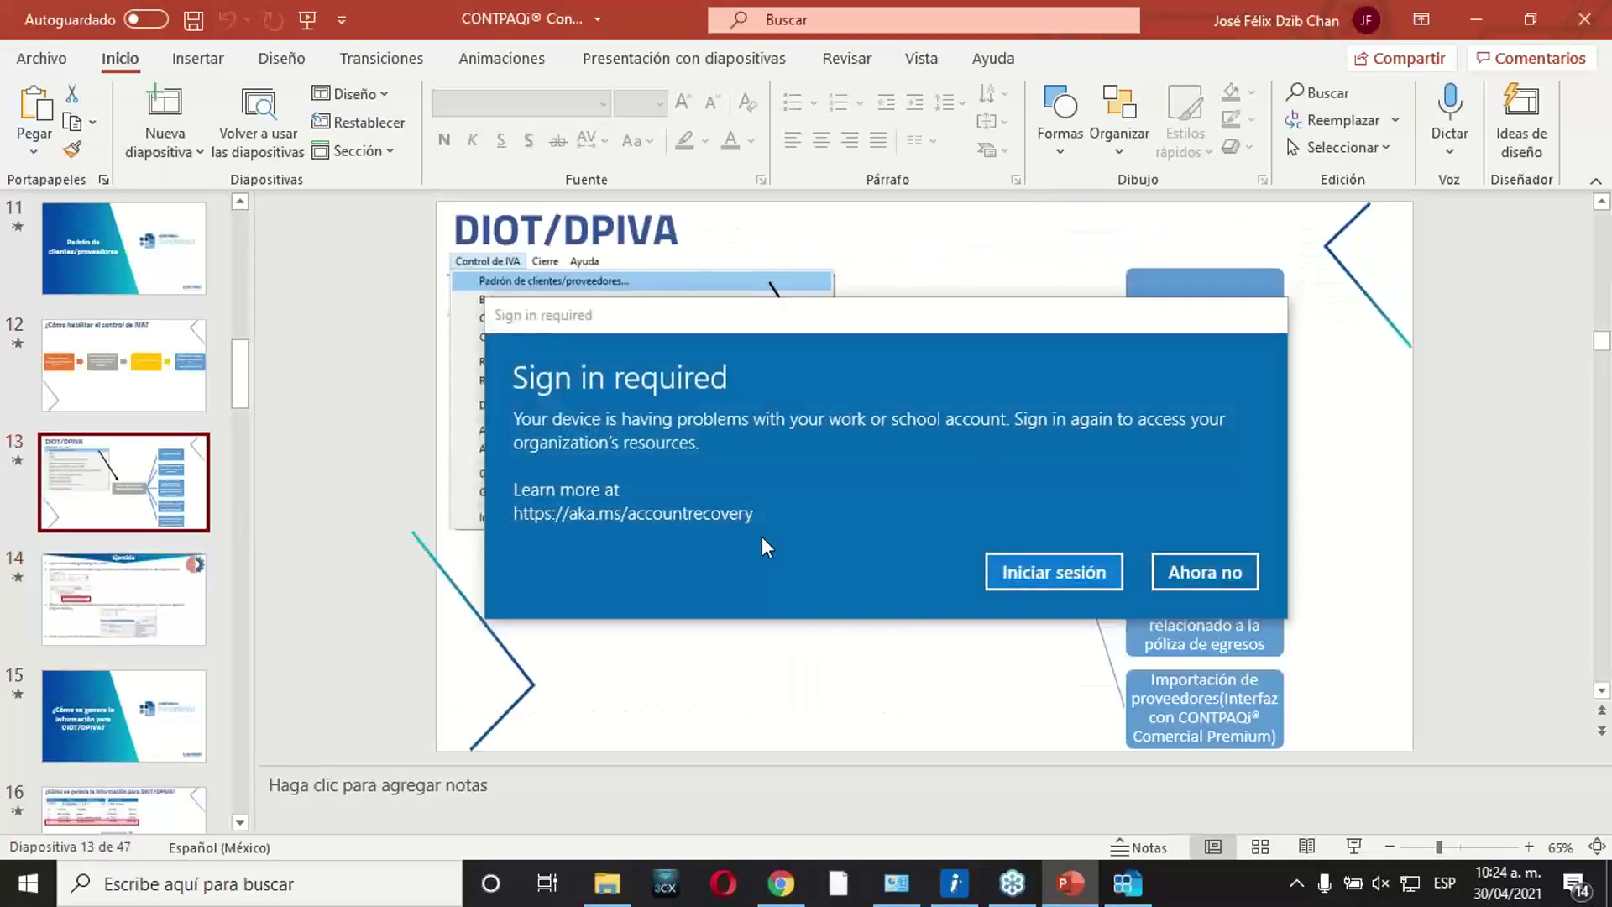
left_click(1165, 578)
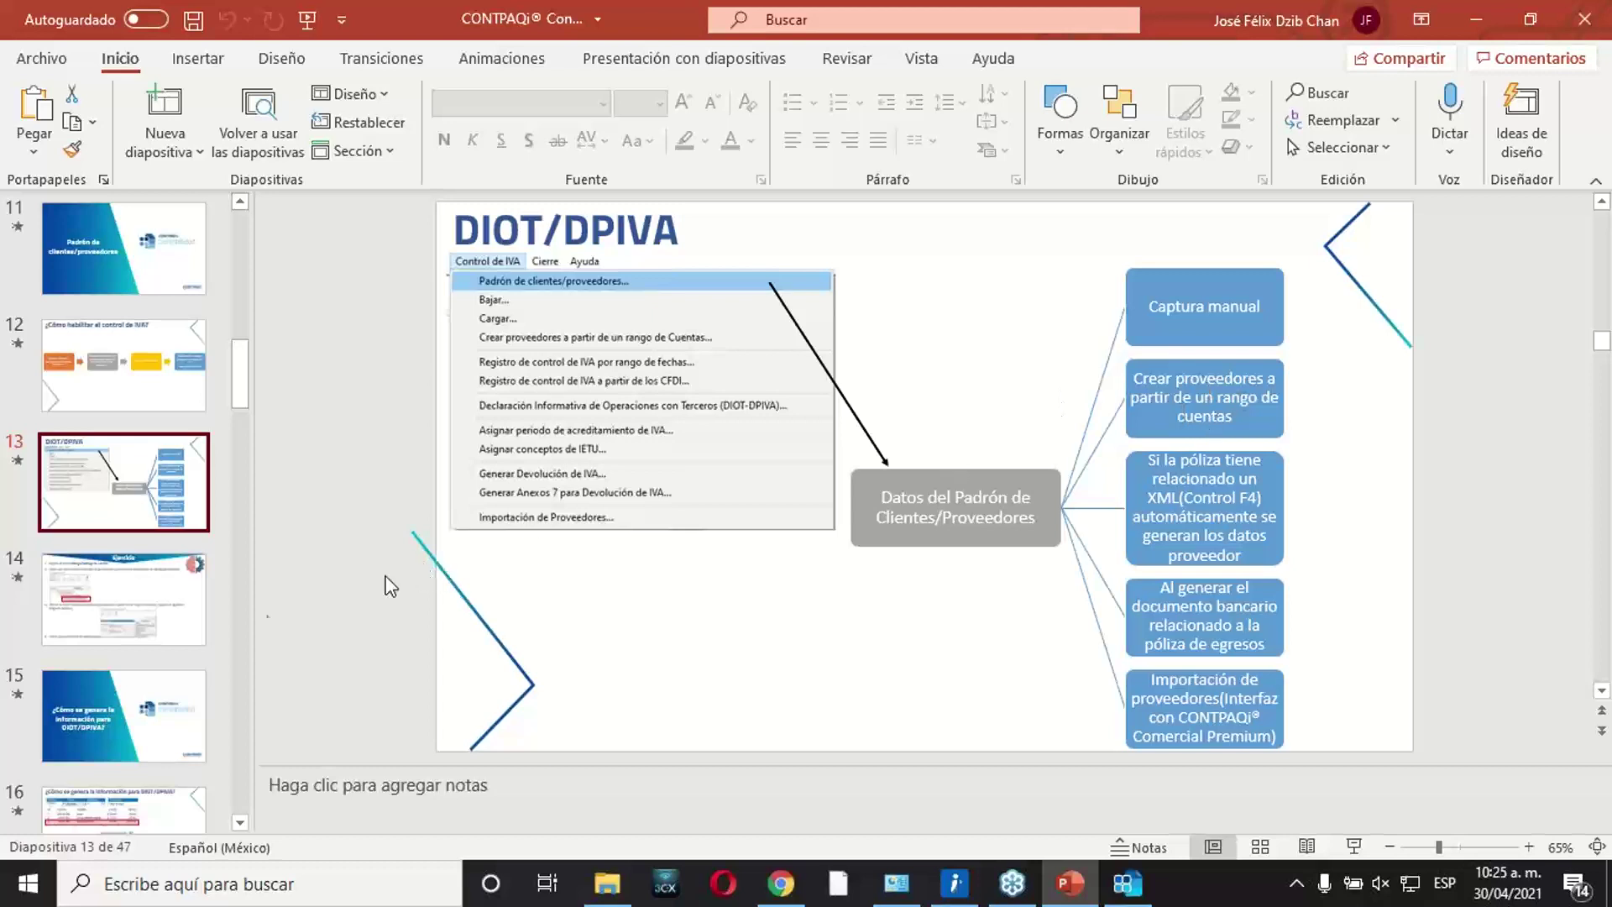
left_click(139, 630)
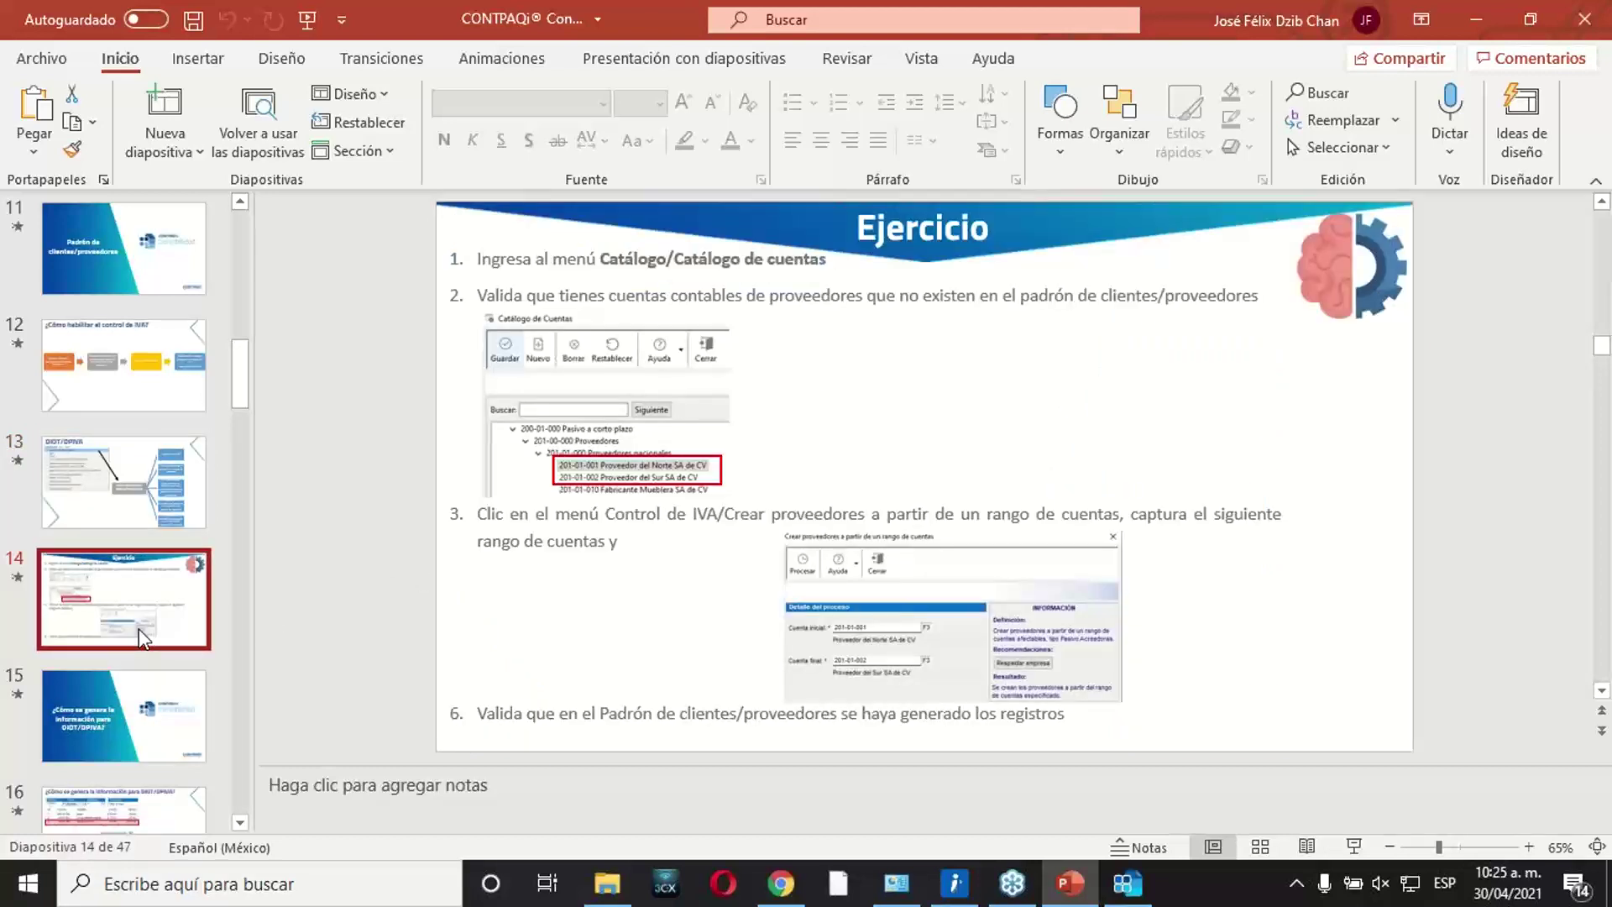
left_click(1355, 846)
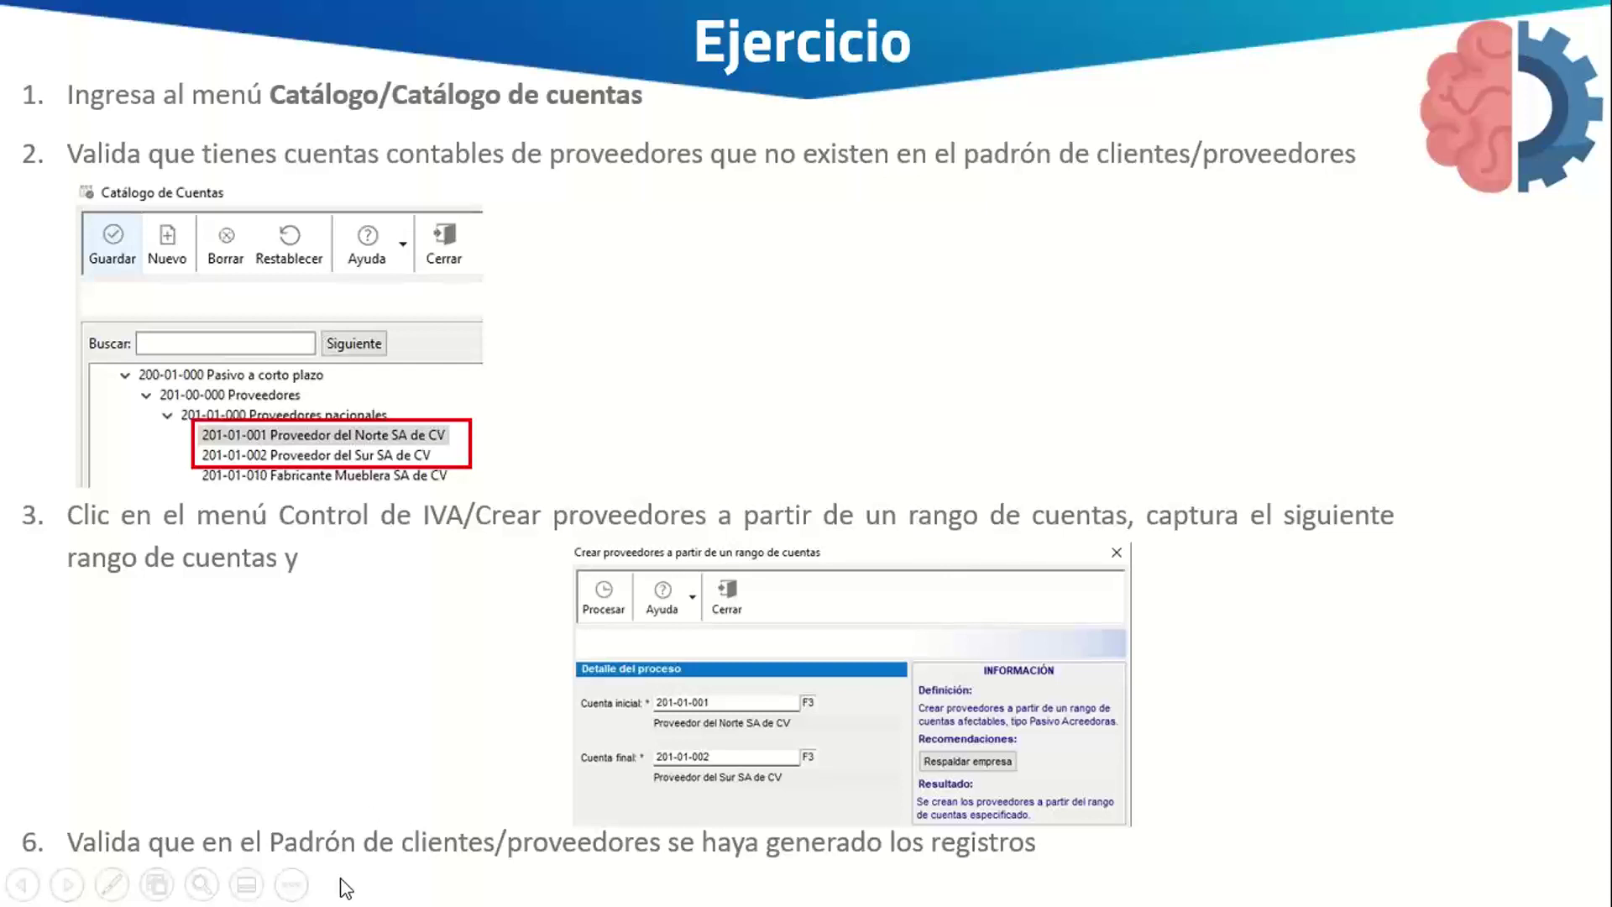
key("Escape")
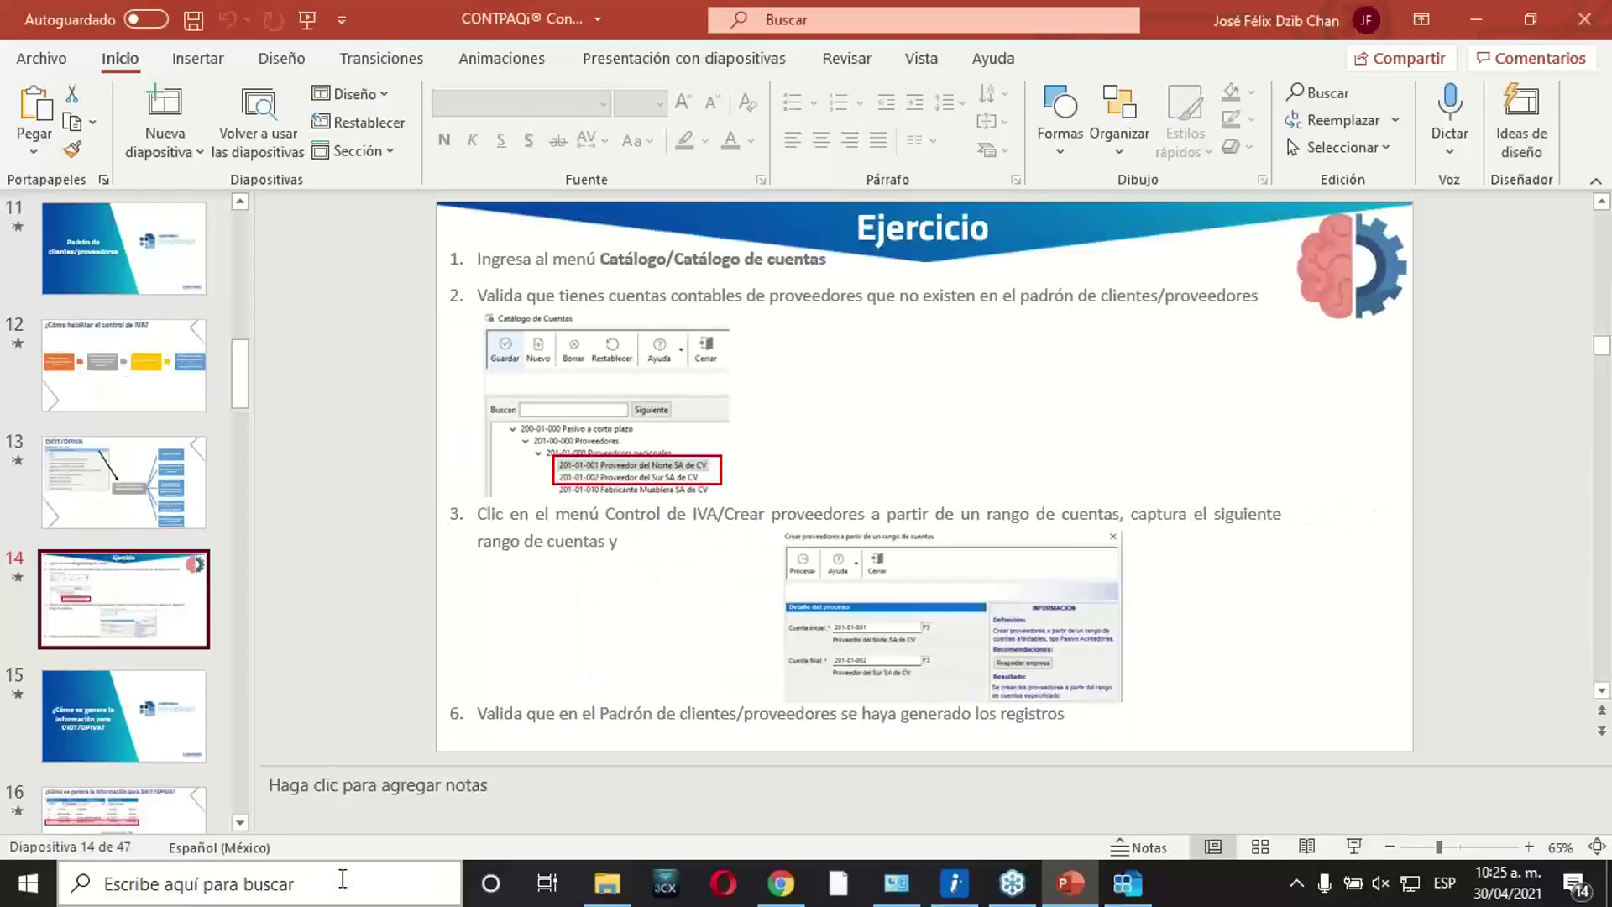
Switch to CONTPAQi Contabilidad and examine the national supplier accounts in the account catalogue, including 201-01-001 Proveedor del Norte SA de CV.
left_click(1132, 886)
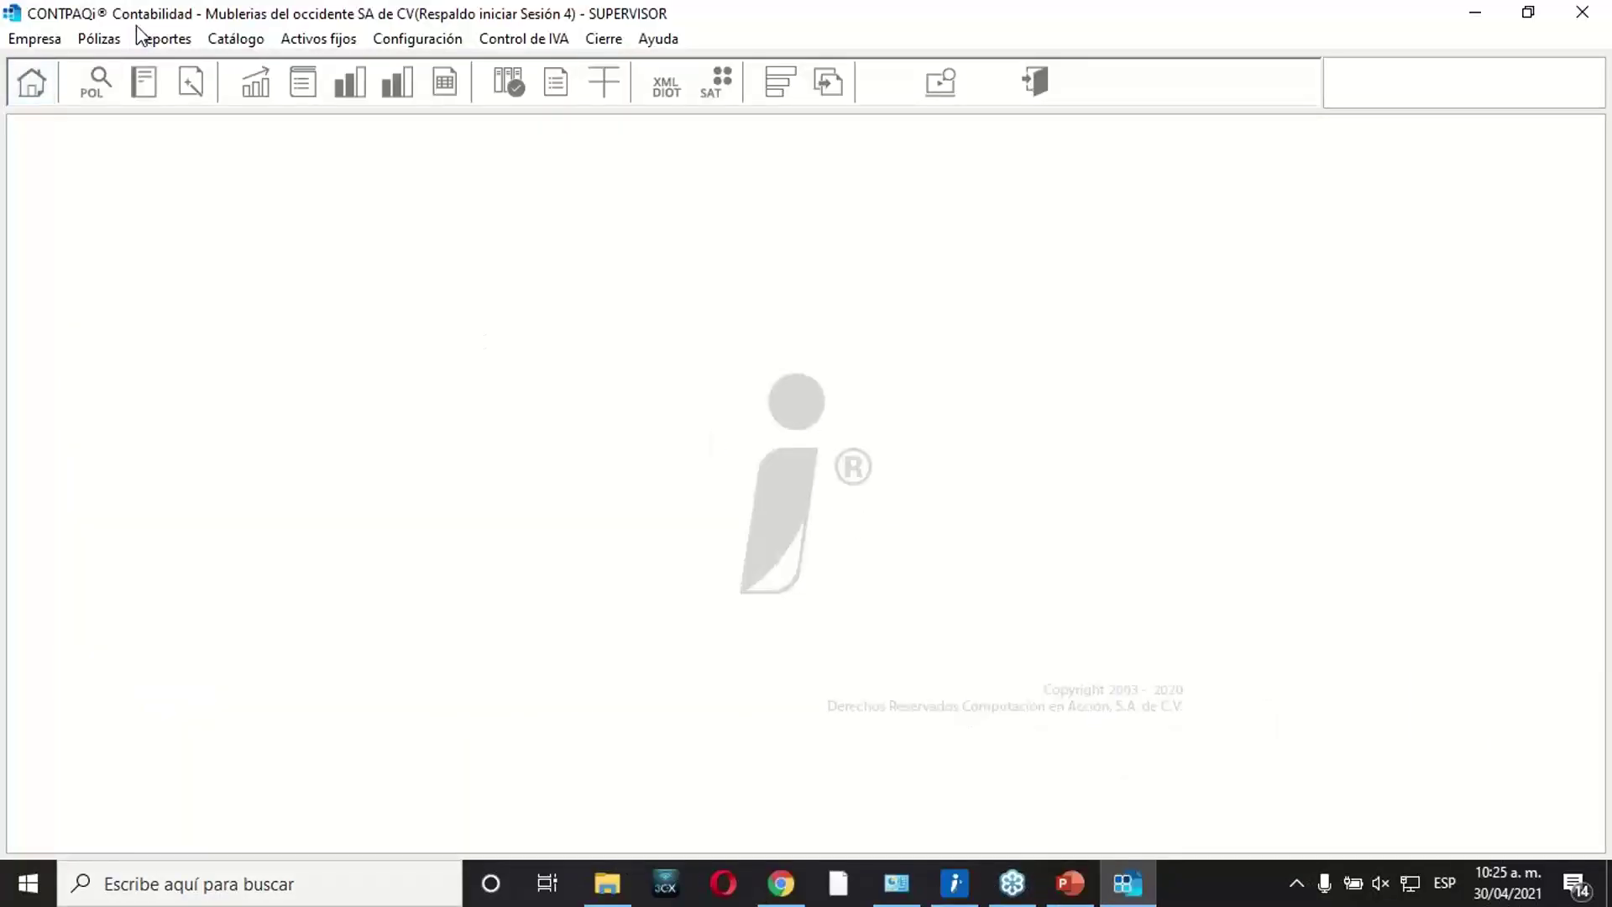
left_click(236, 39)
left_click(269, 62)
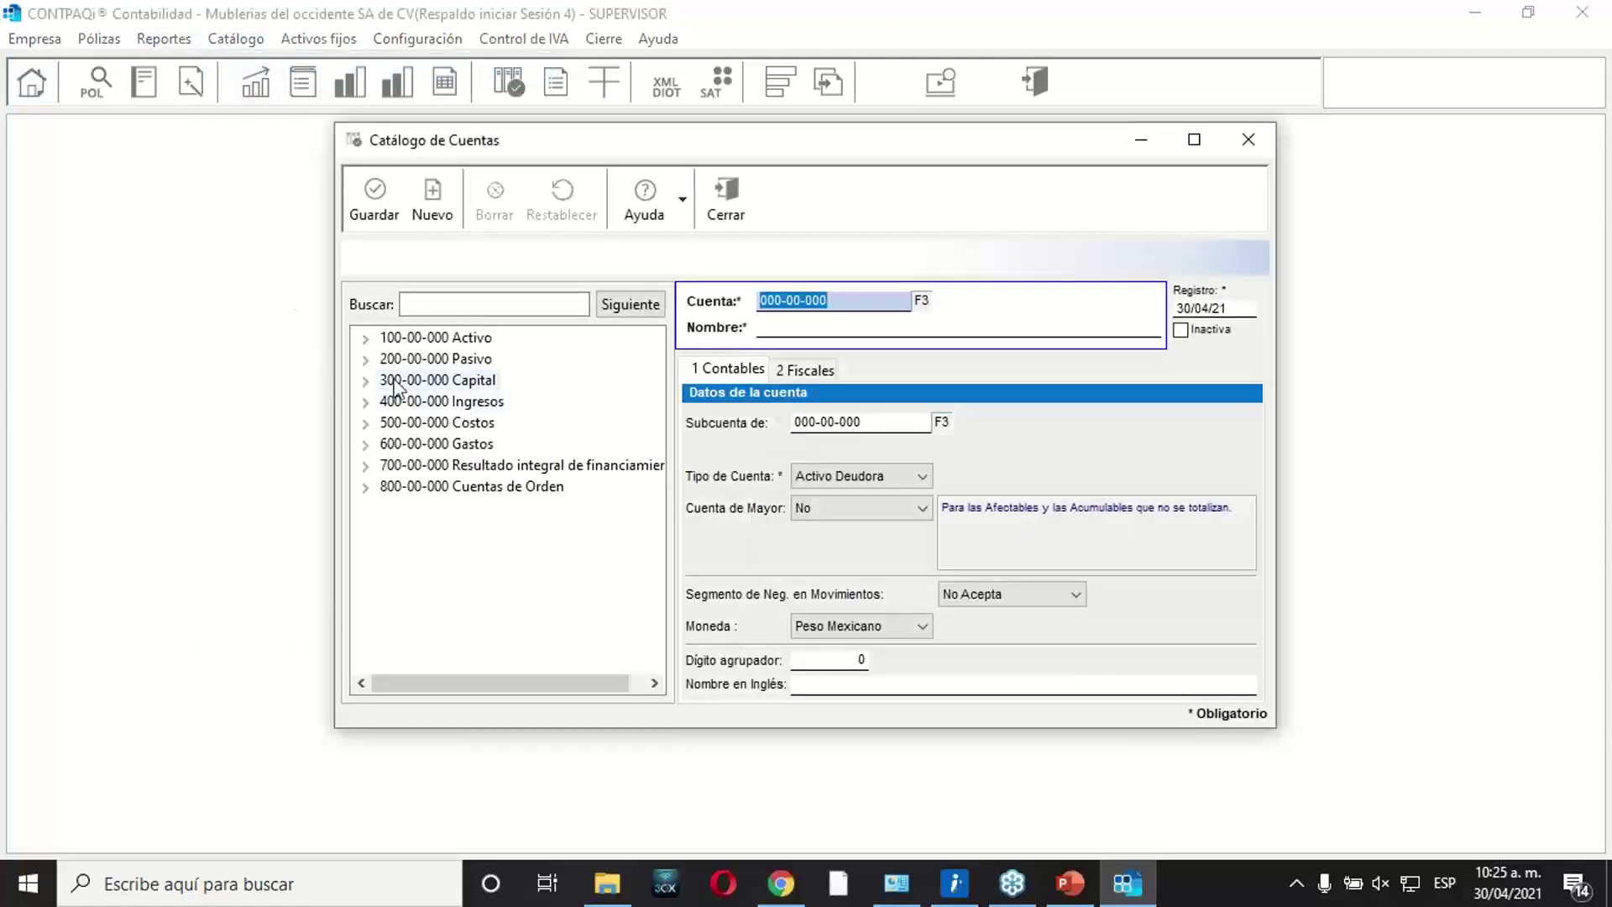
left_click(367, 359)
left_click(386, 380)
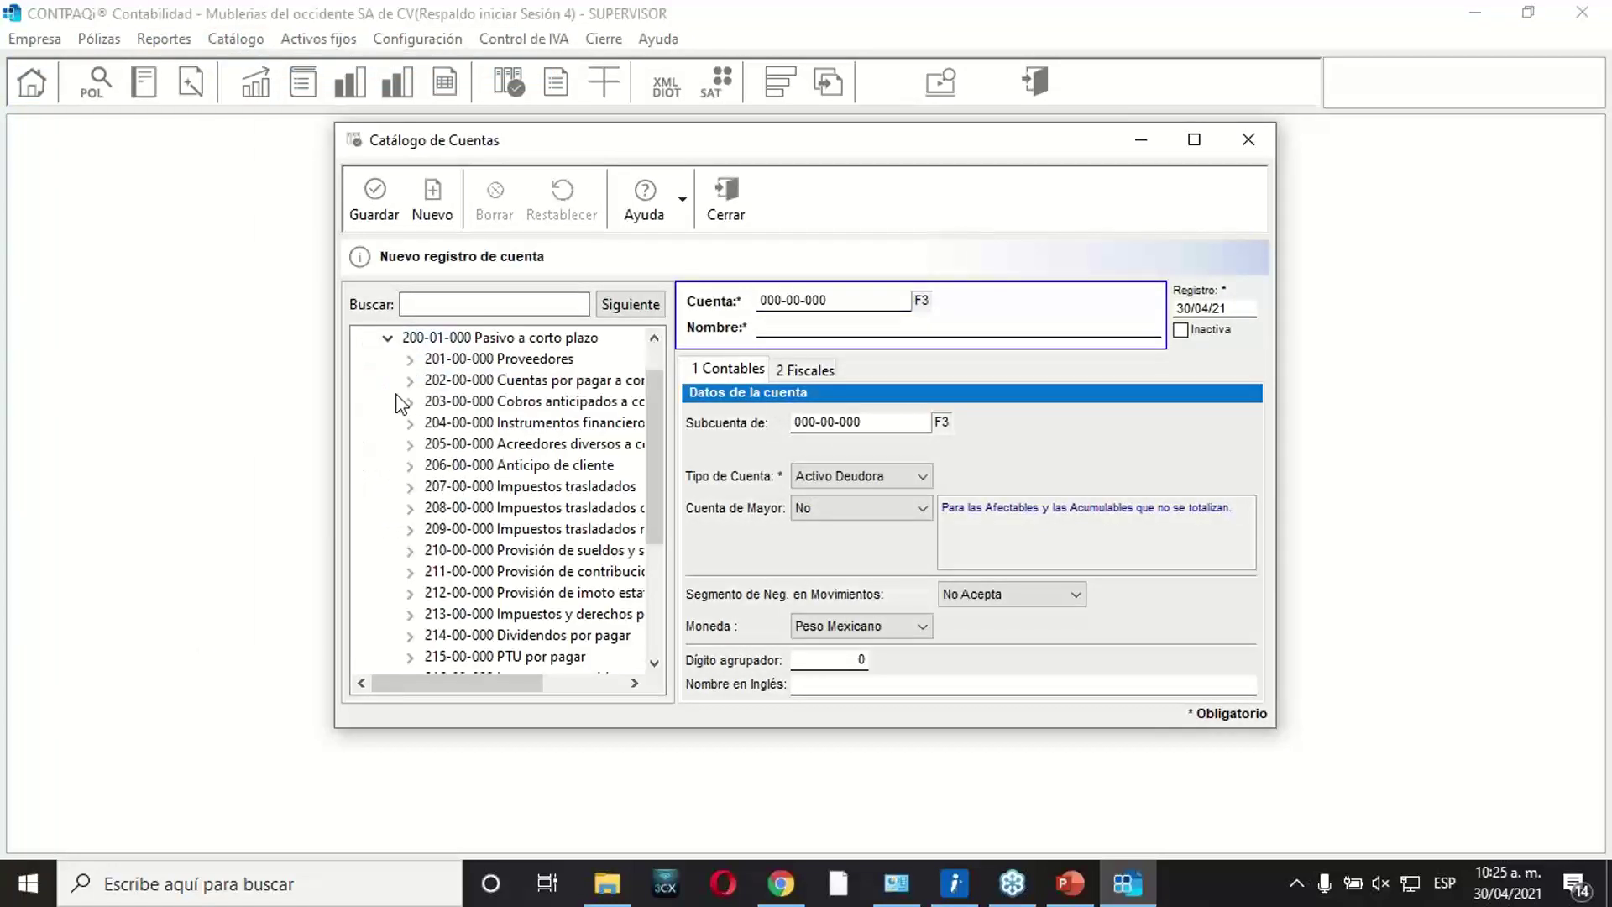
left_click(410, 359)
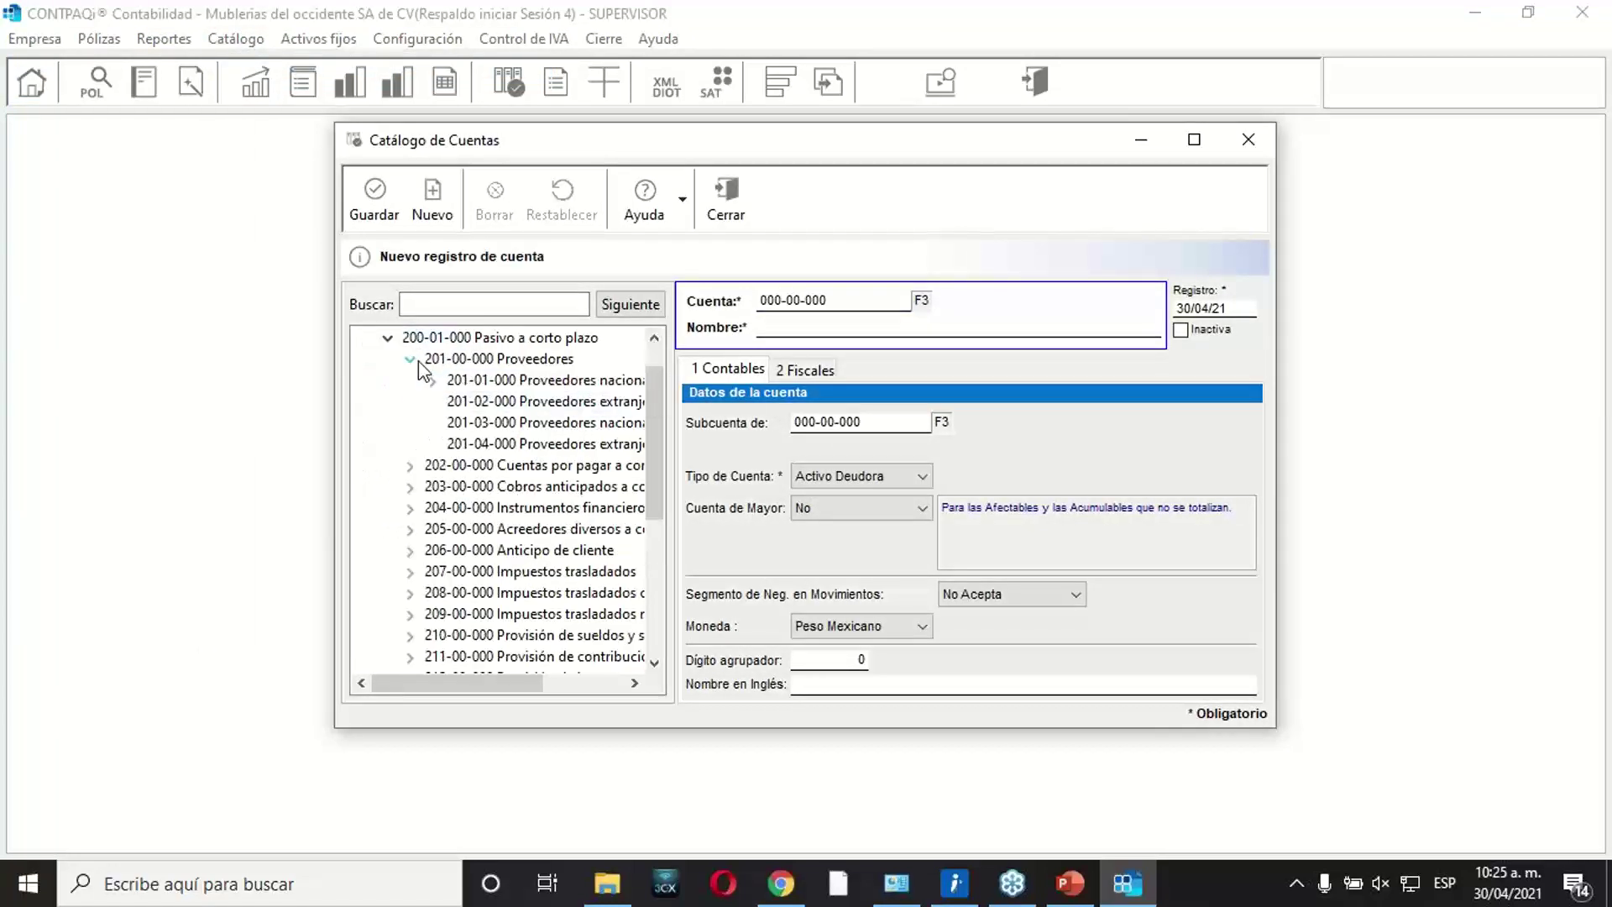
double_click(468, 387)
left_click(479, 401)
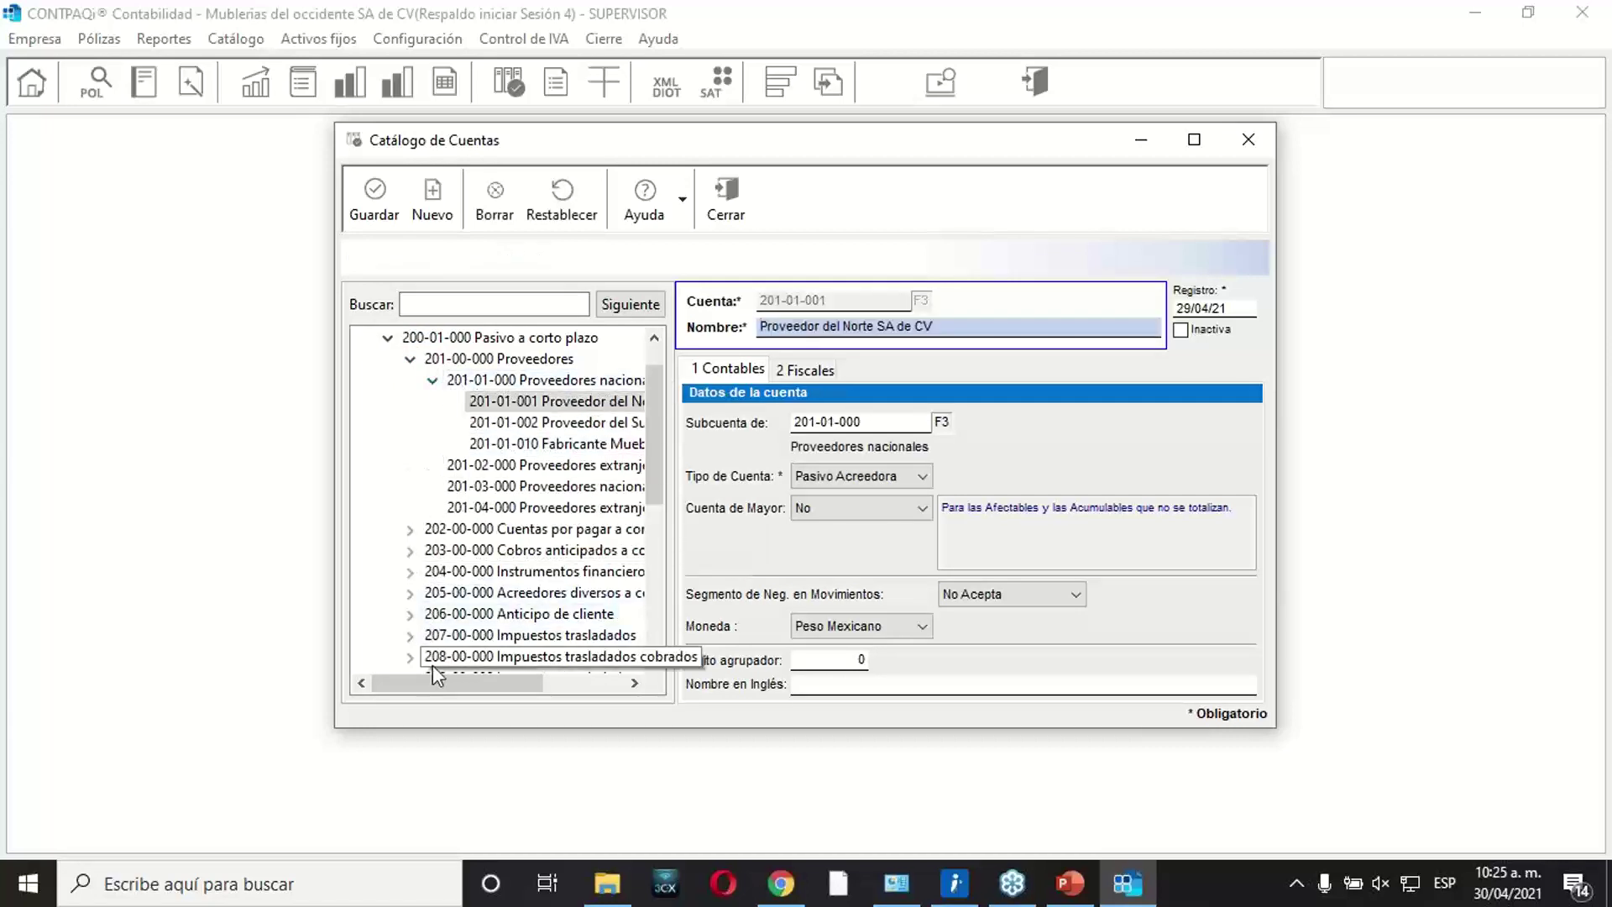
left_click_drag(458, 683, 534, 683)
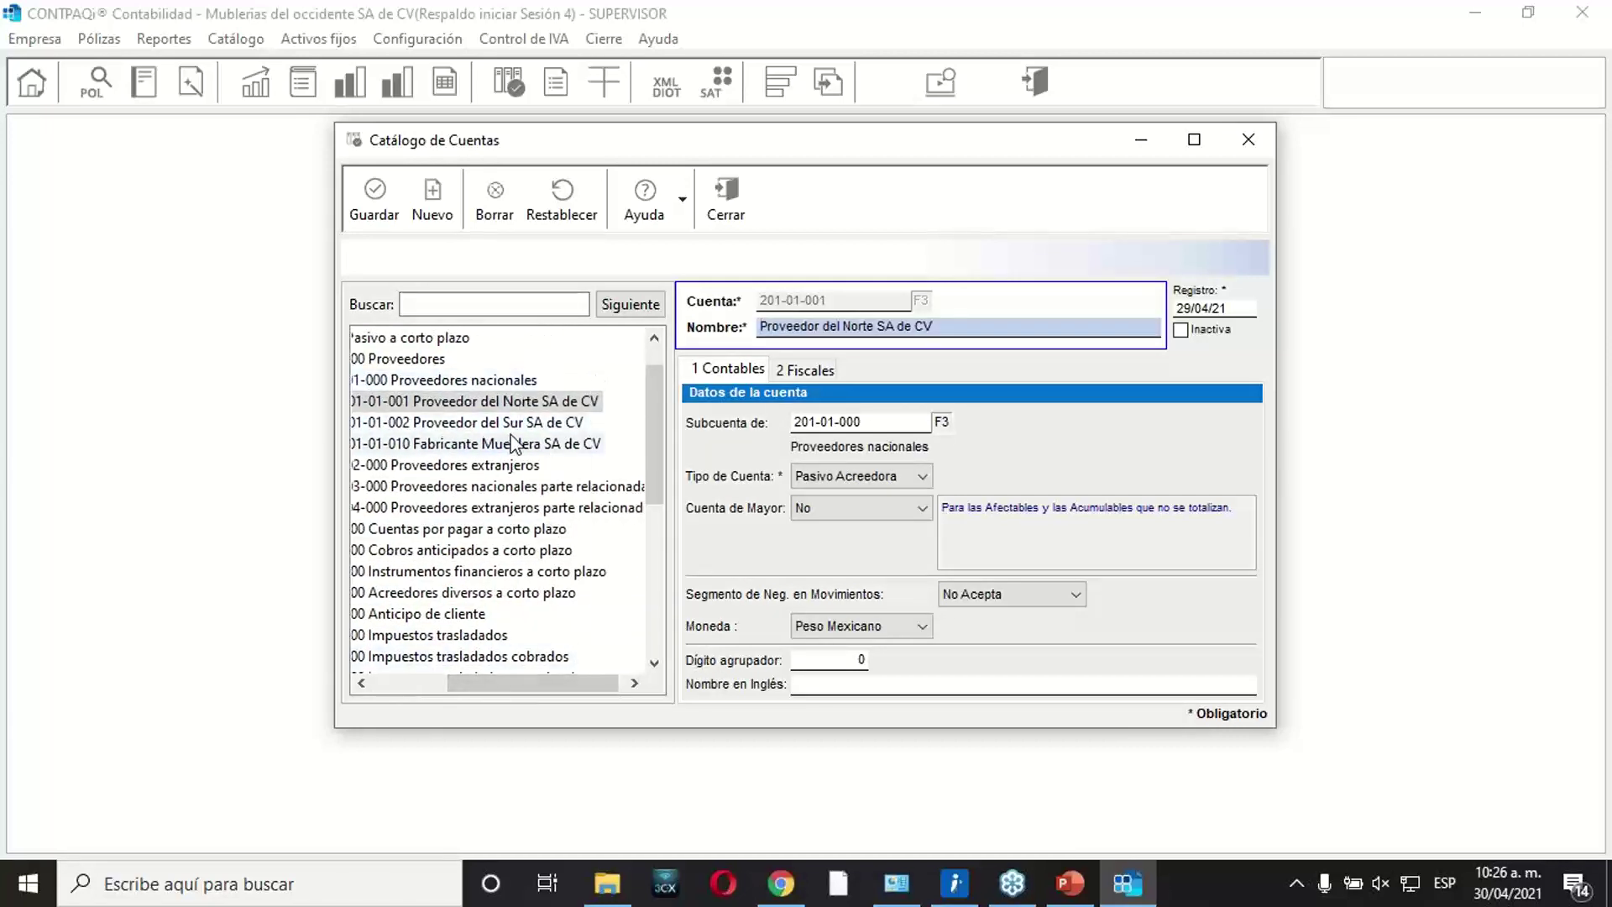
left_click(519, 406)
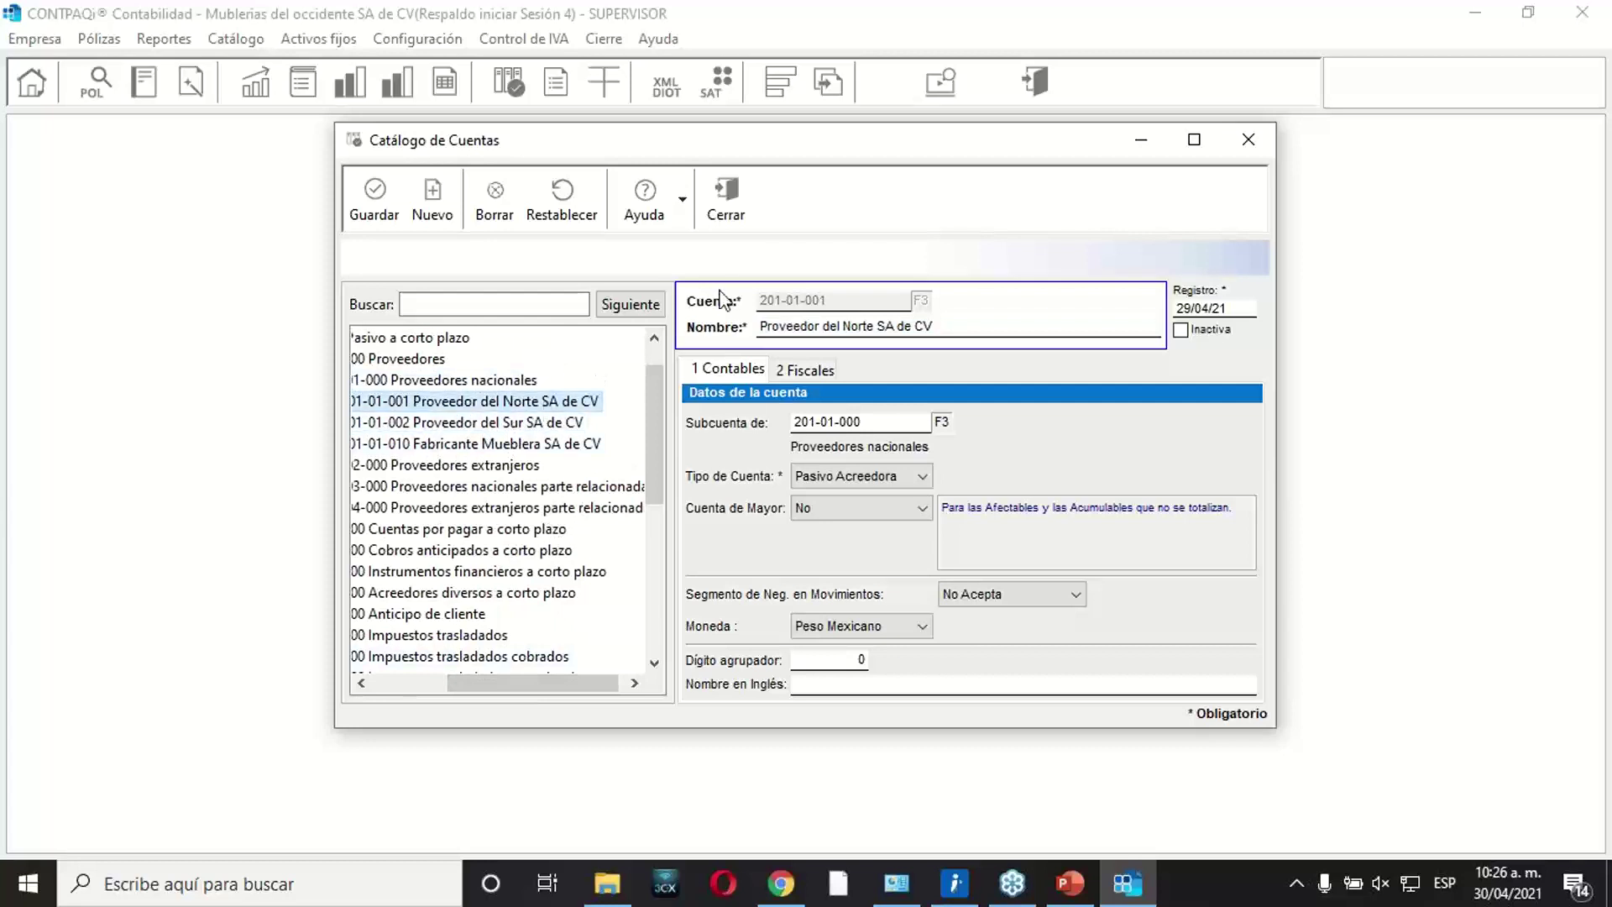
left_click(745, 196)
Check the client/supplier register's list for the Proveedor del Norte and Proveedor del Sur suppliers, and close the register.
left_click(537, 39)
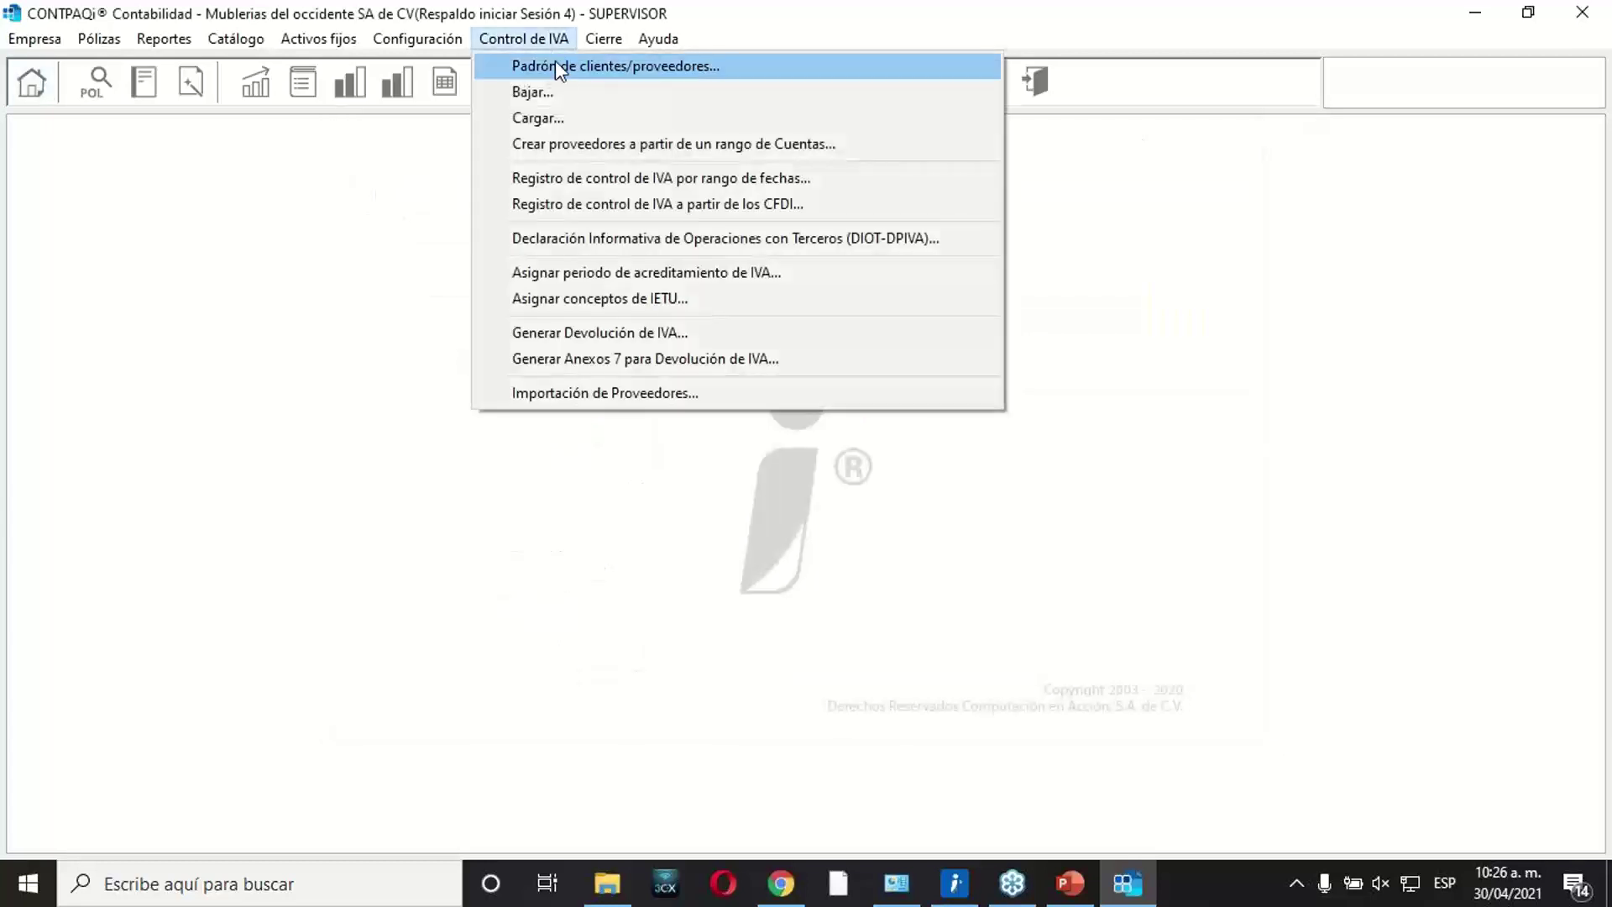
left_click(559, 75)
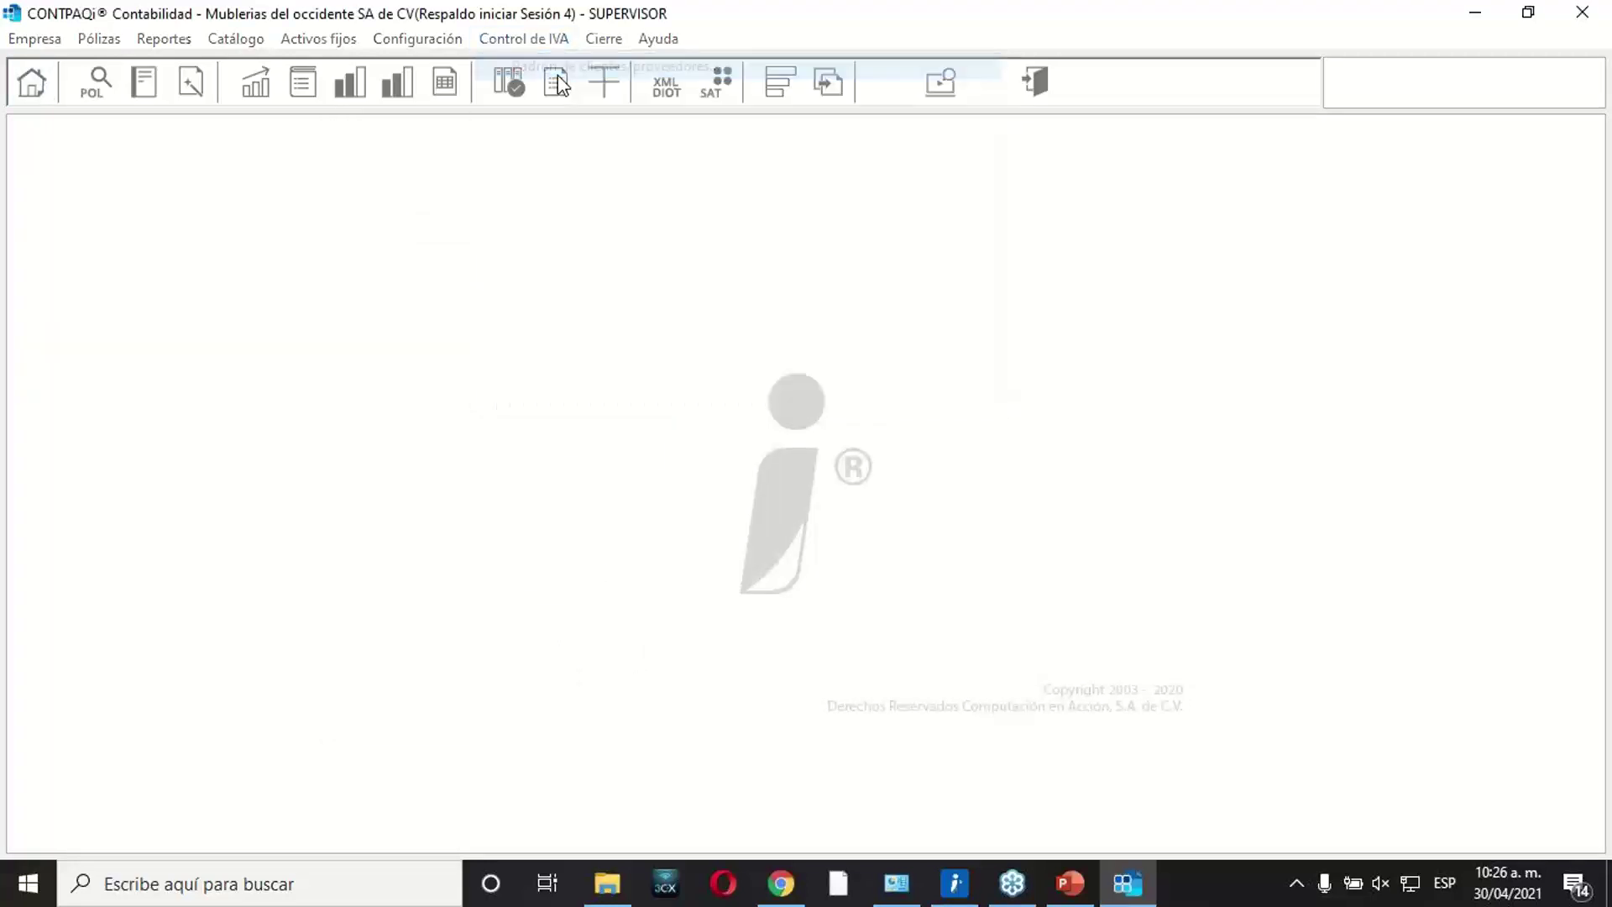
left_click(695, 185)
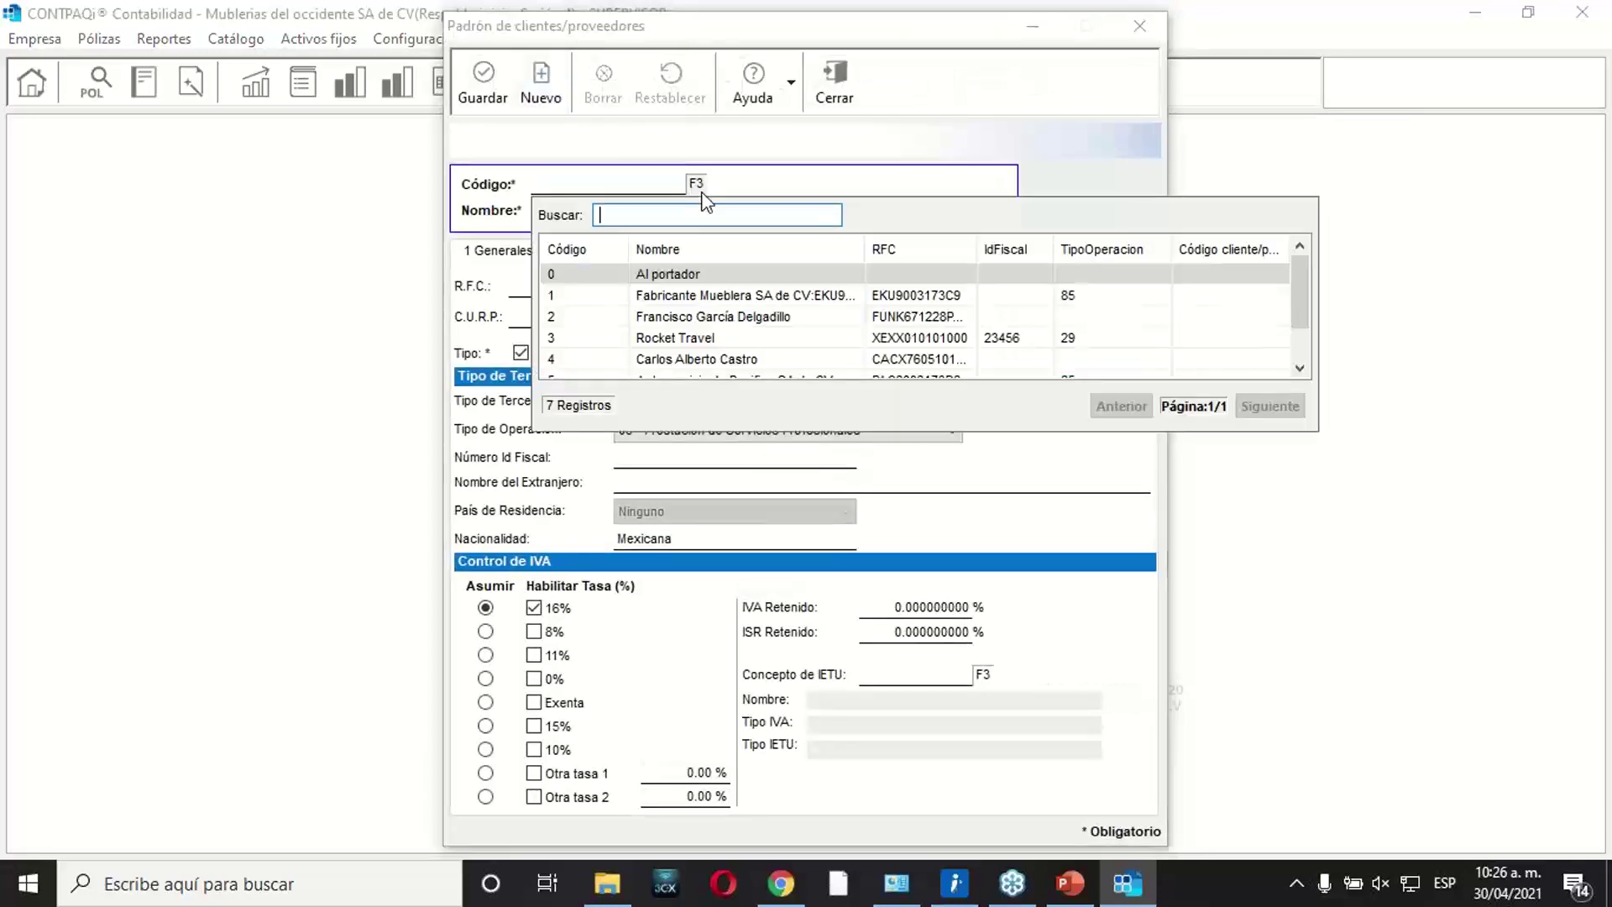
left_click_drag(1303, 308, 1288, 375)
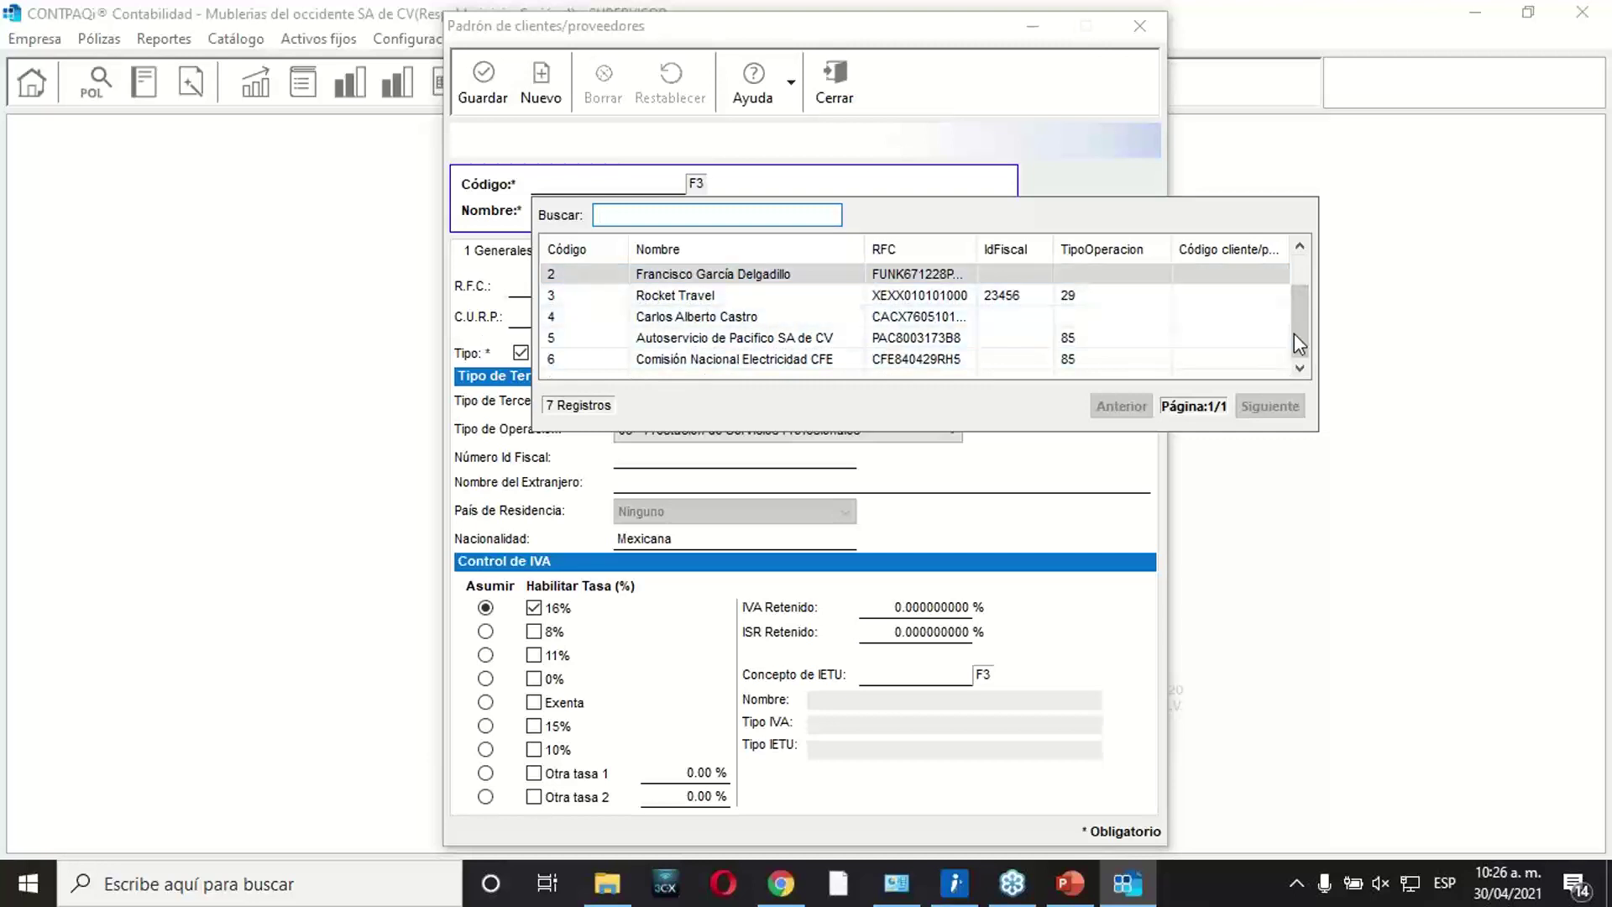
mouse_move(1295, 335)
left_mouse_down()
mouse_move(1293, 296)
mouse_move(1289, 342)
left_mouse_up()
left_click(980, 103)
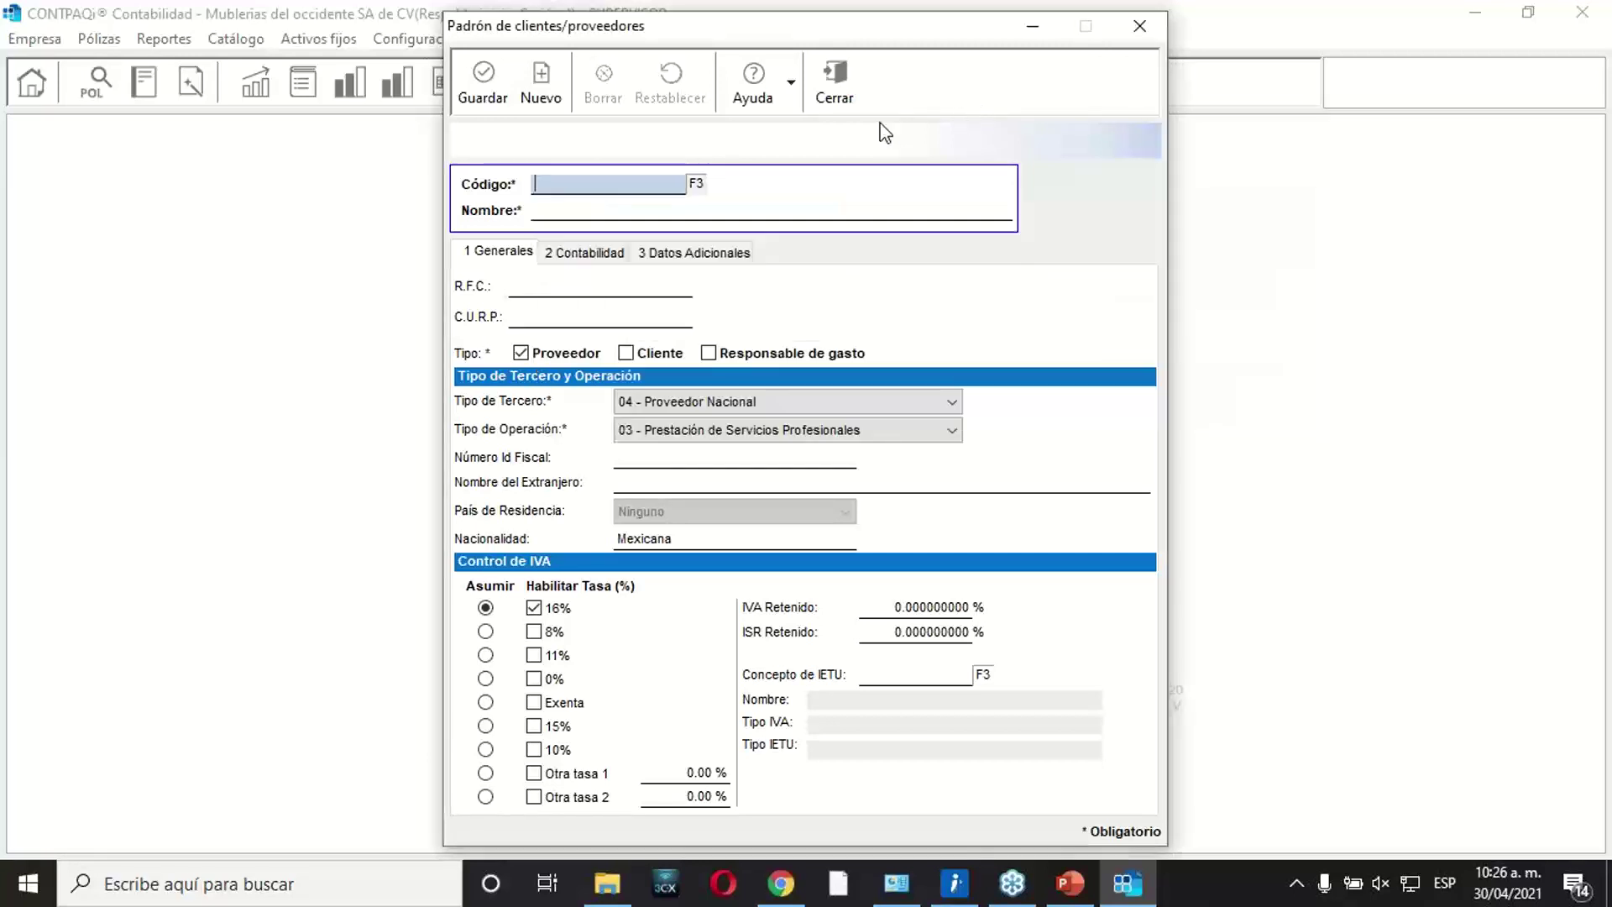
left_click(833, 84)
Set up supplier creation from an account range, with 201-01-001 as the initial account and 201-01-002 as the final account.
left_click(552, 40)
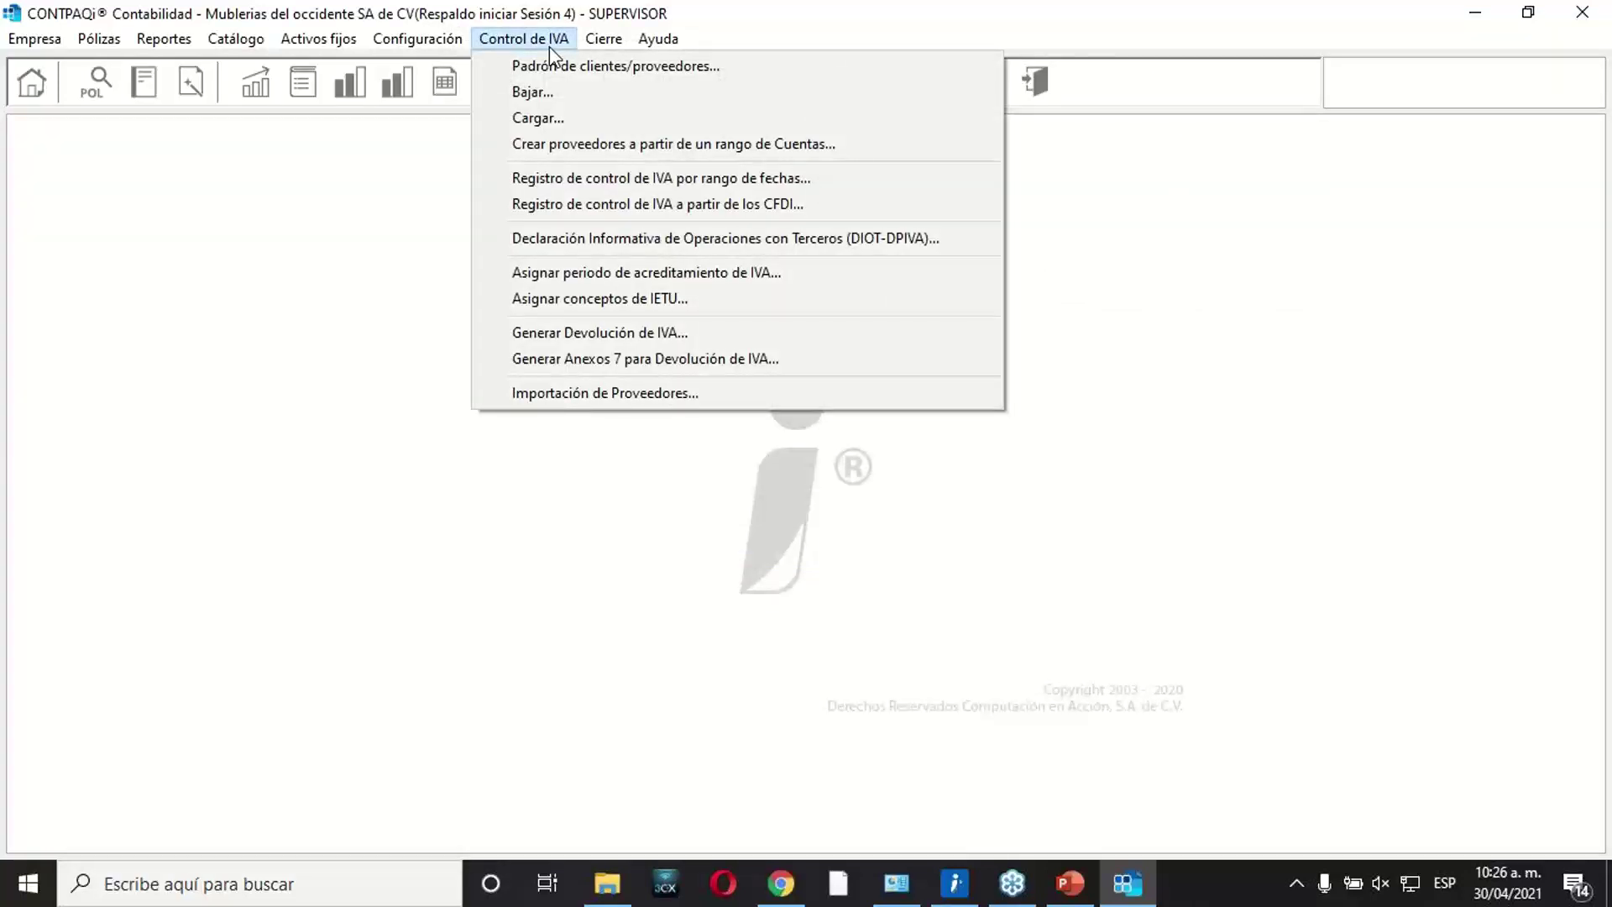
left_click(571, 154)
left_click(752, 415)
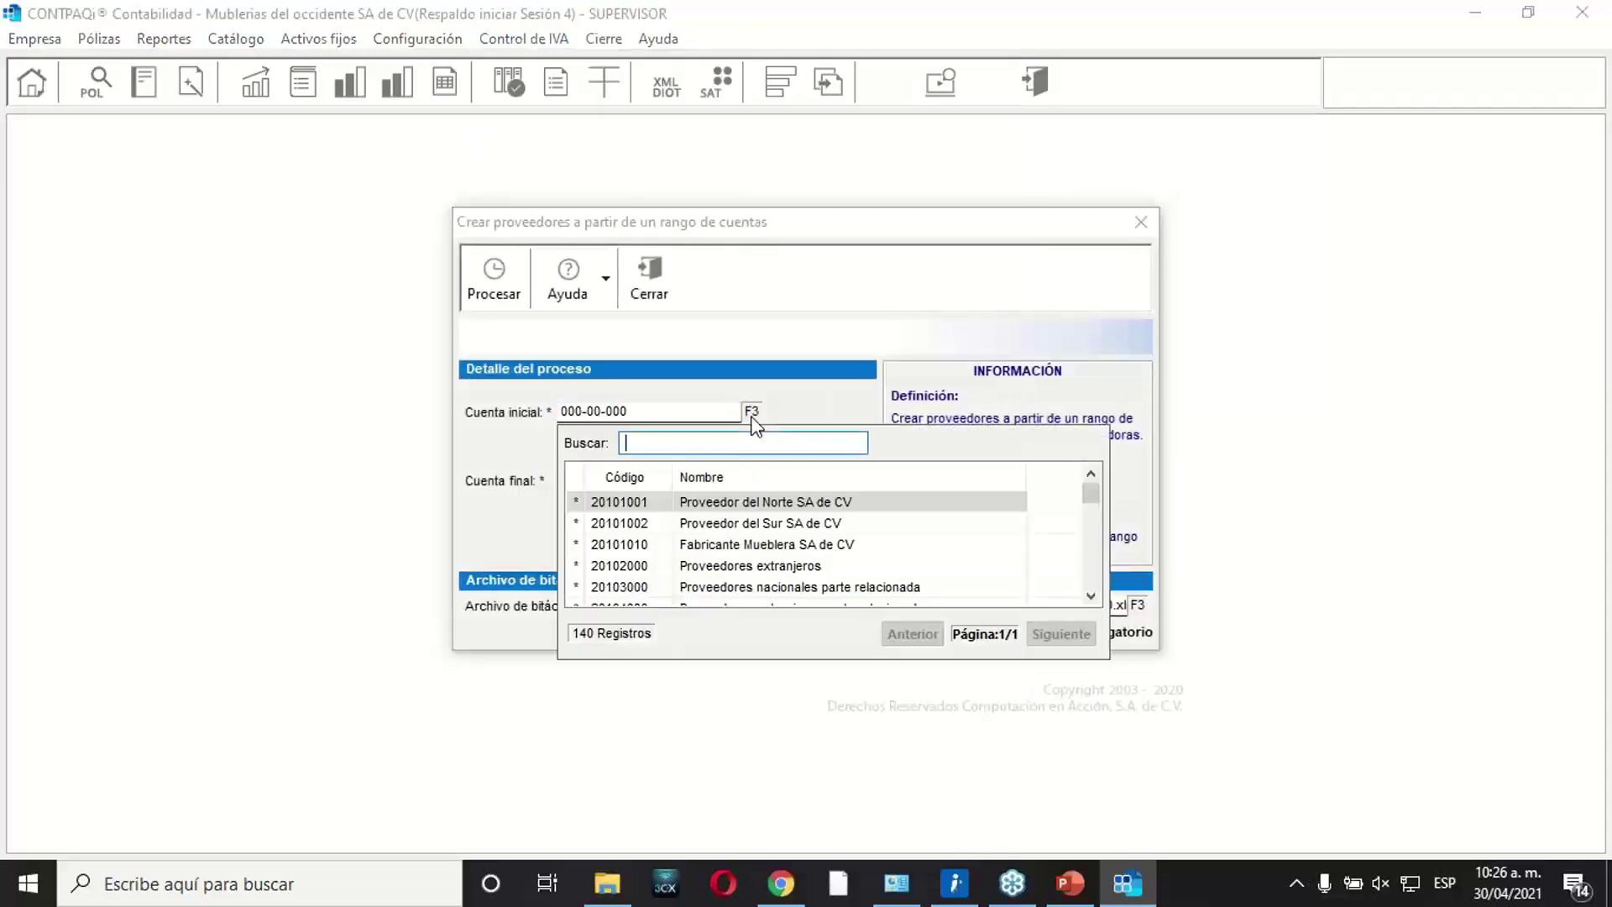
type("201")
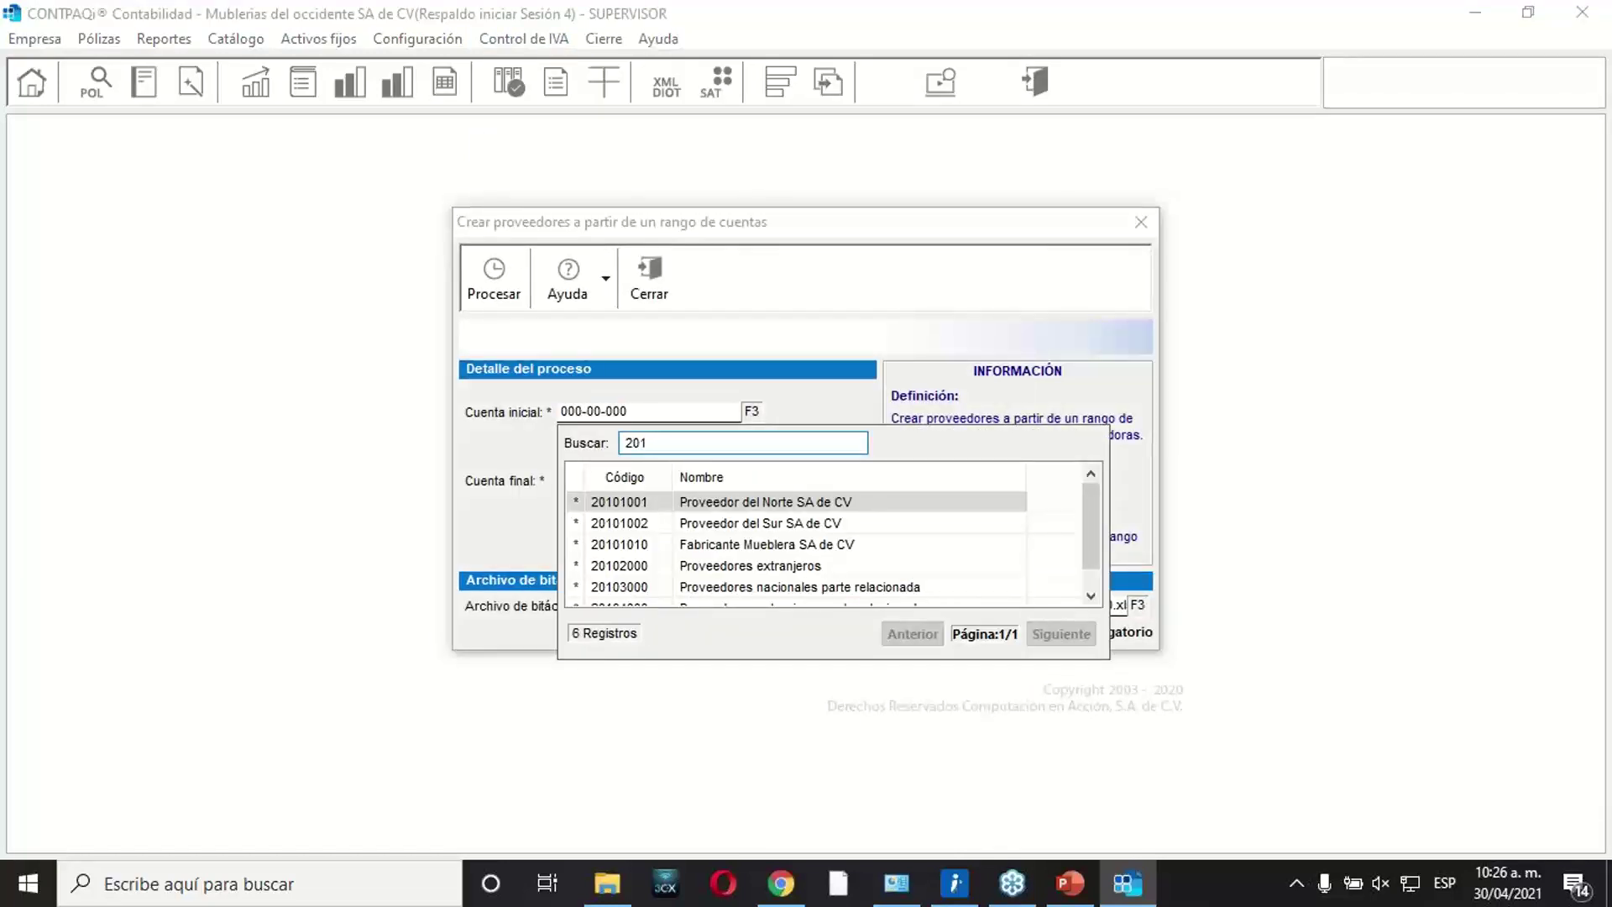
double_click(727, 509)
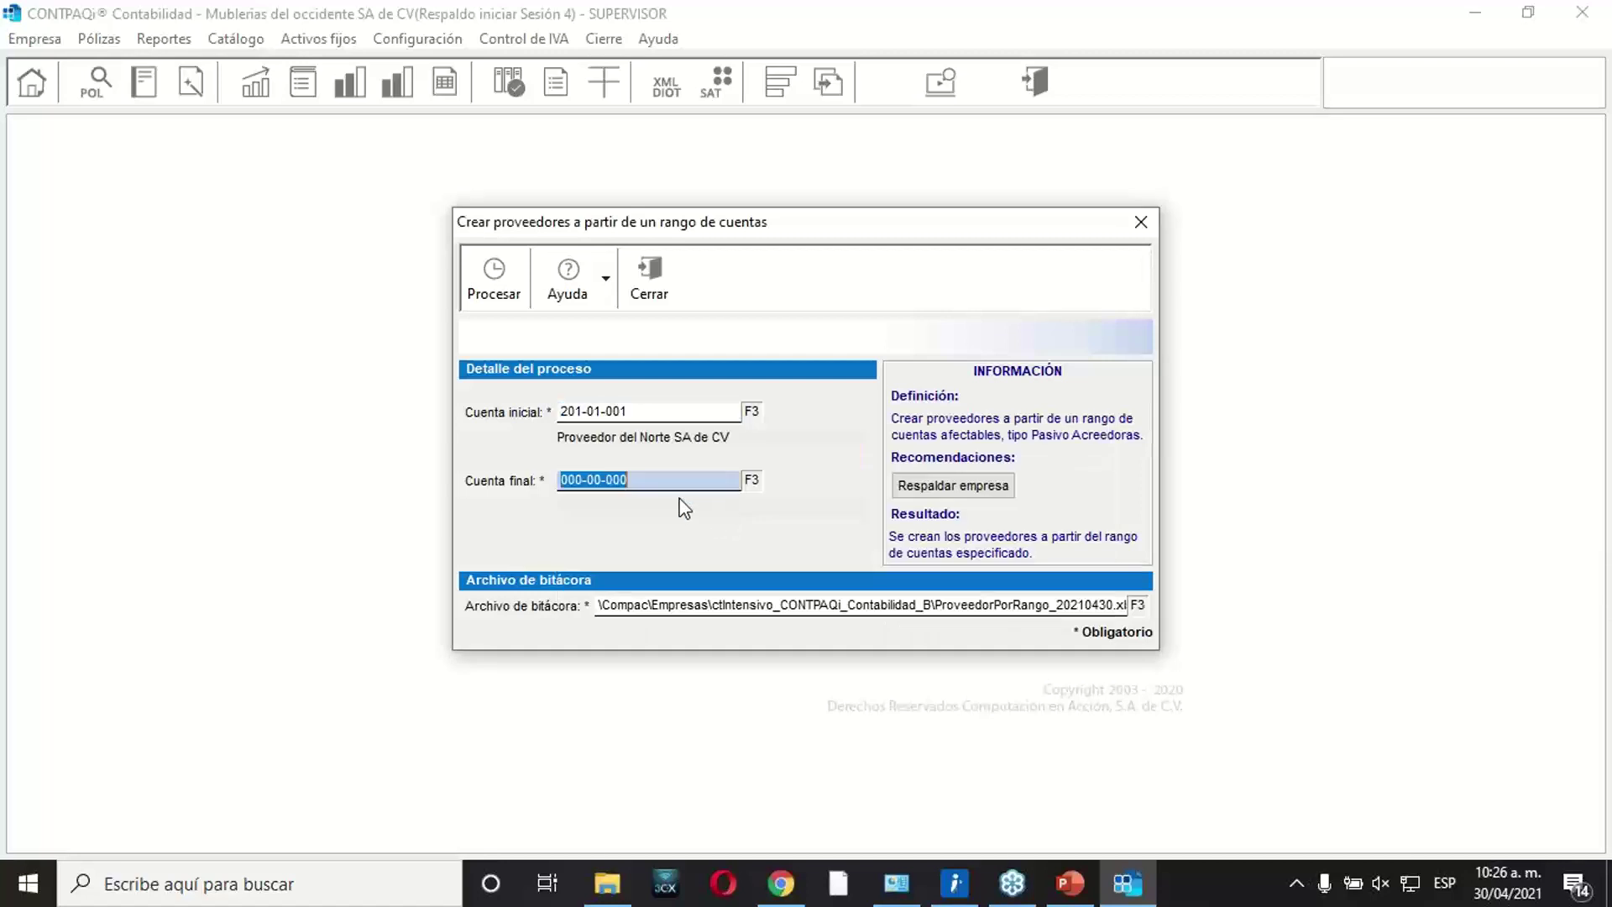
left_click(754, 482)
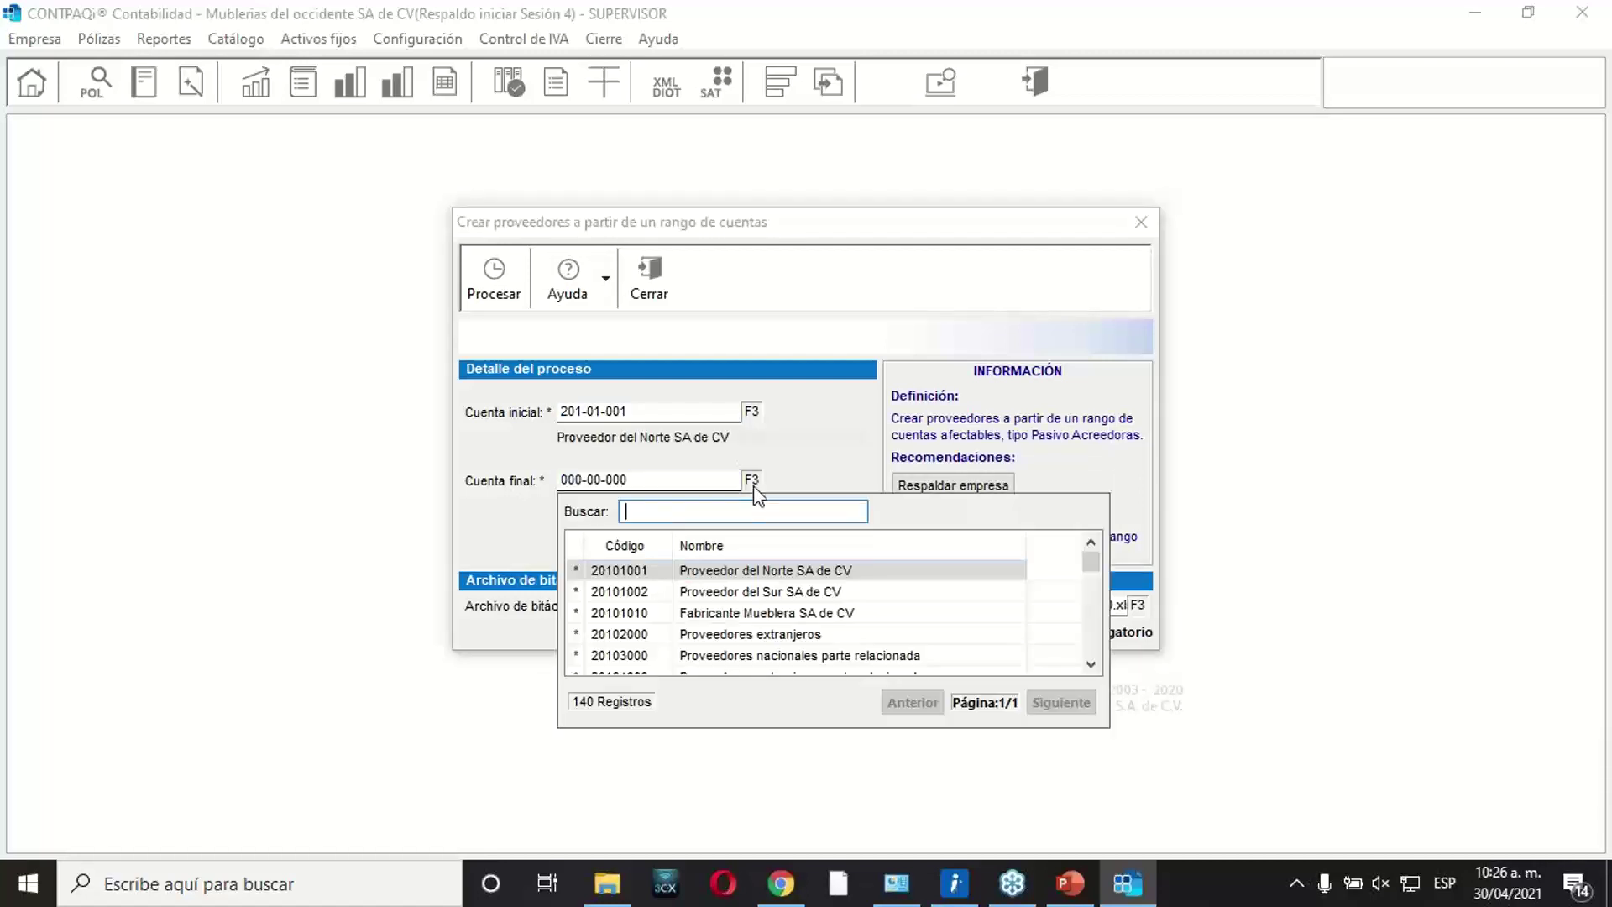
double_click(702, 591)
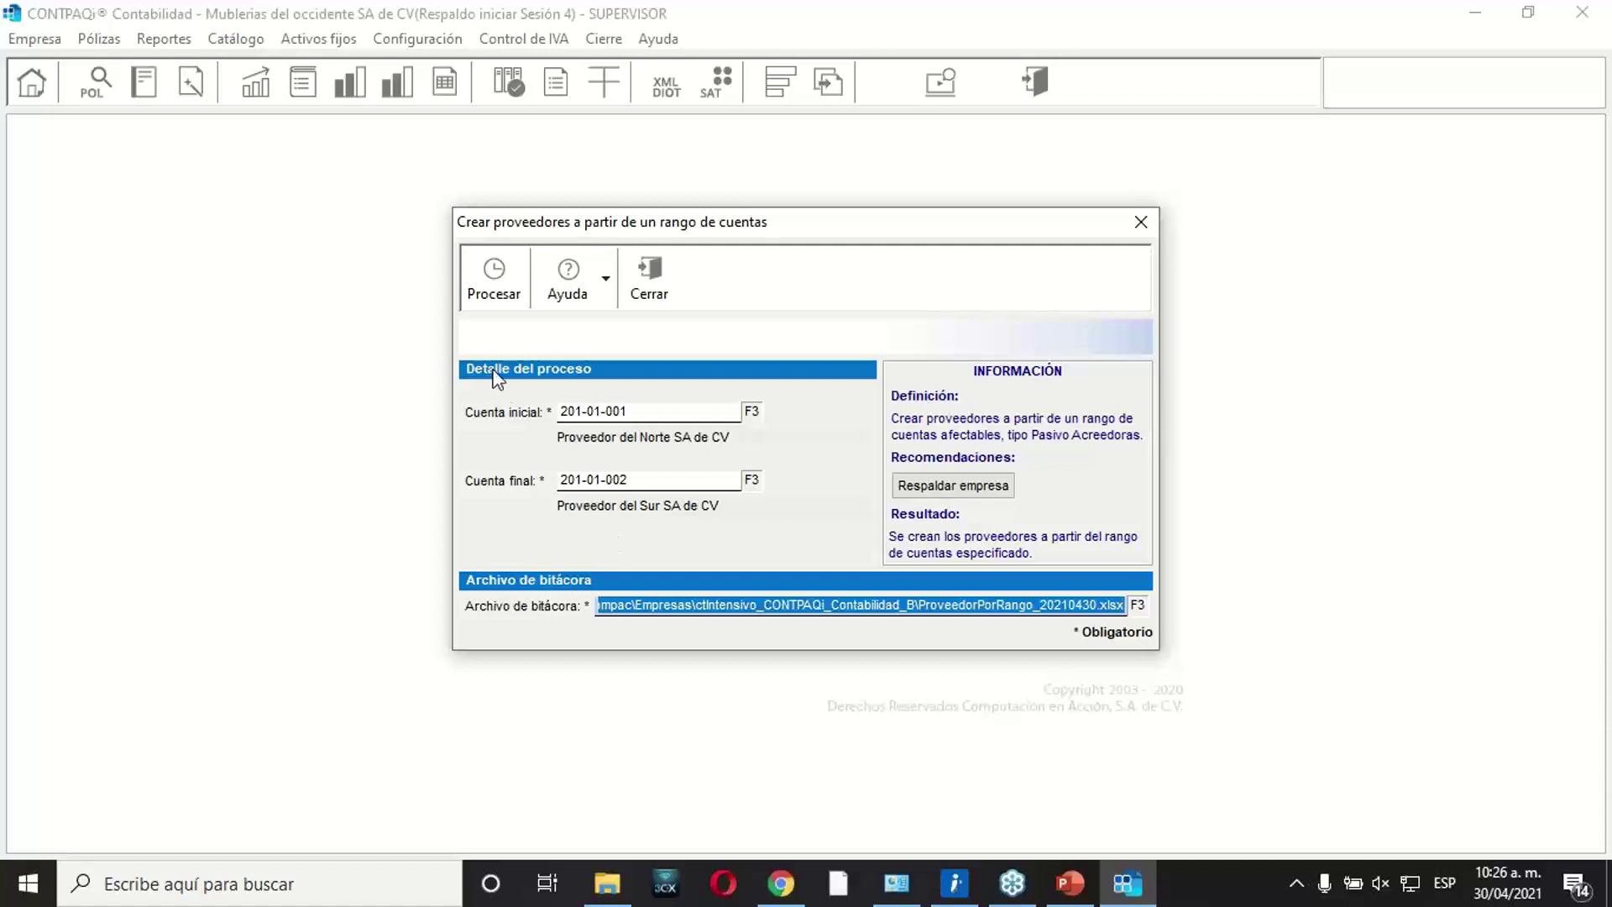
Review the log file path and process the supplier creation for the specified account range.
left_click_drag(813, 232, 687, 221)
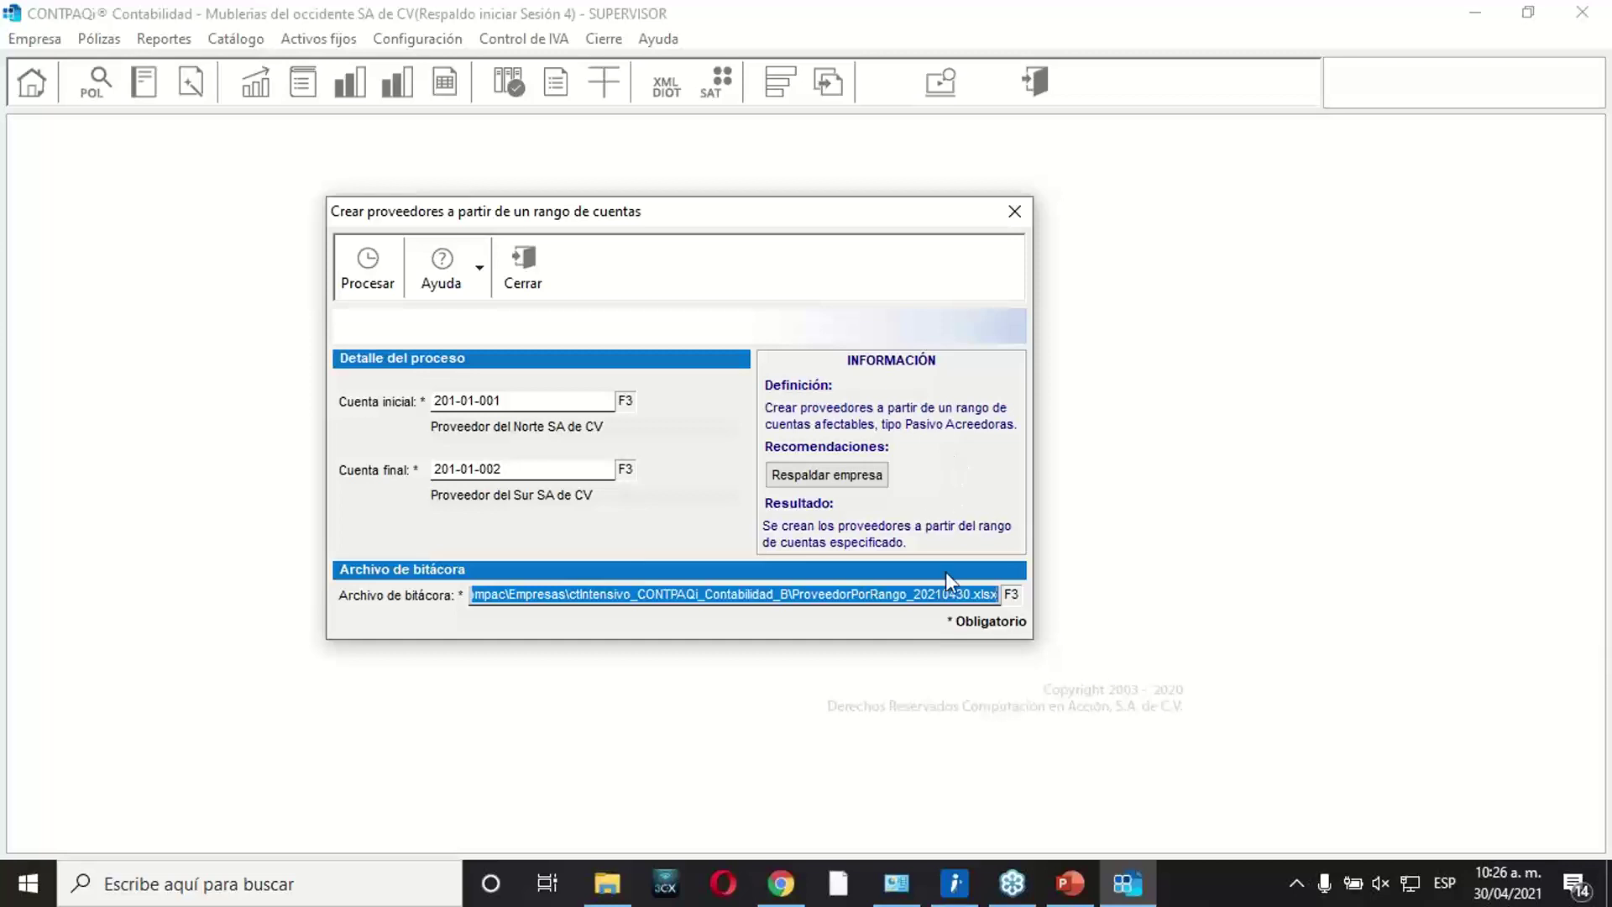
left_click(978, 594)
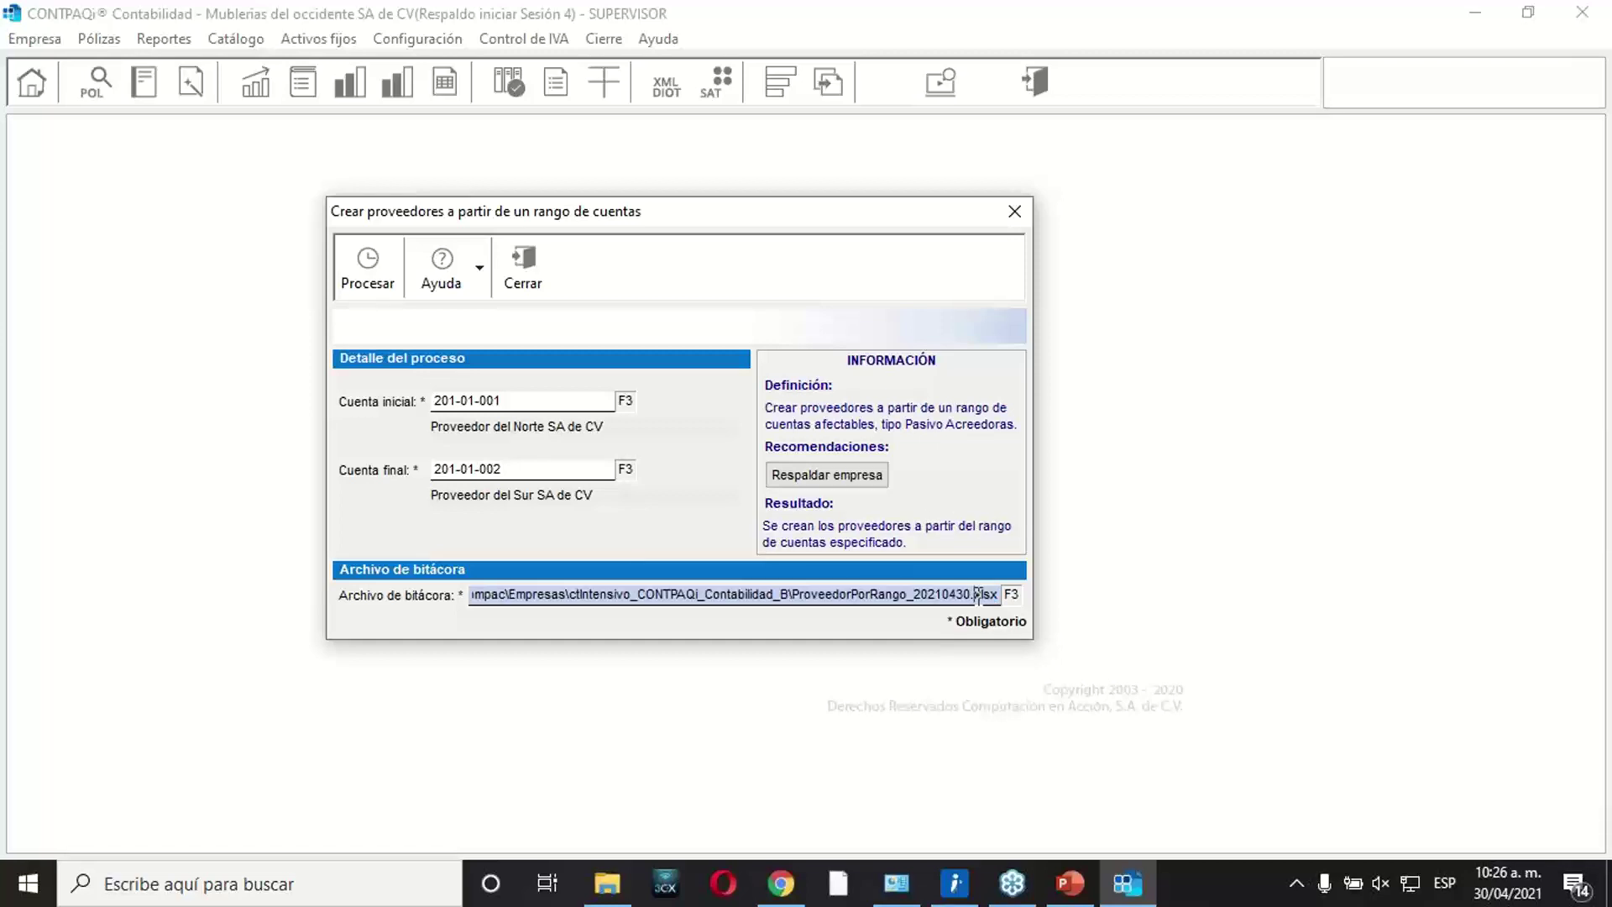
double_click(978, 594)
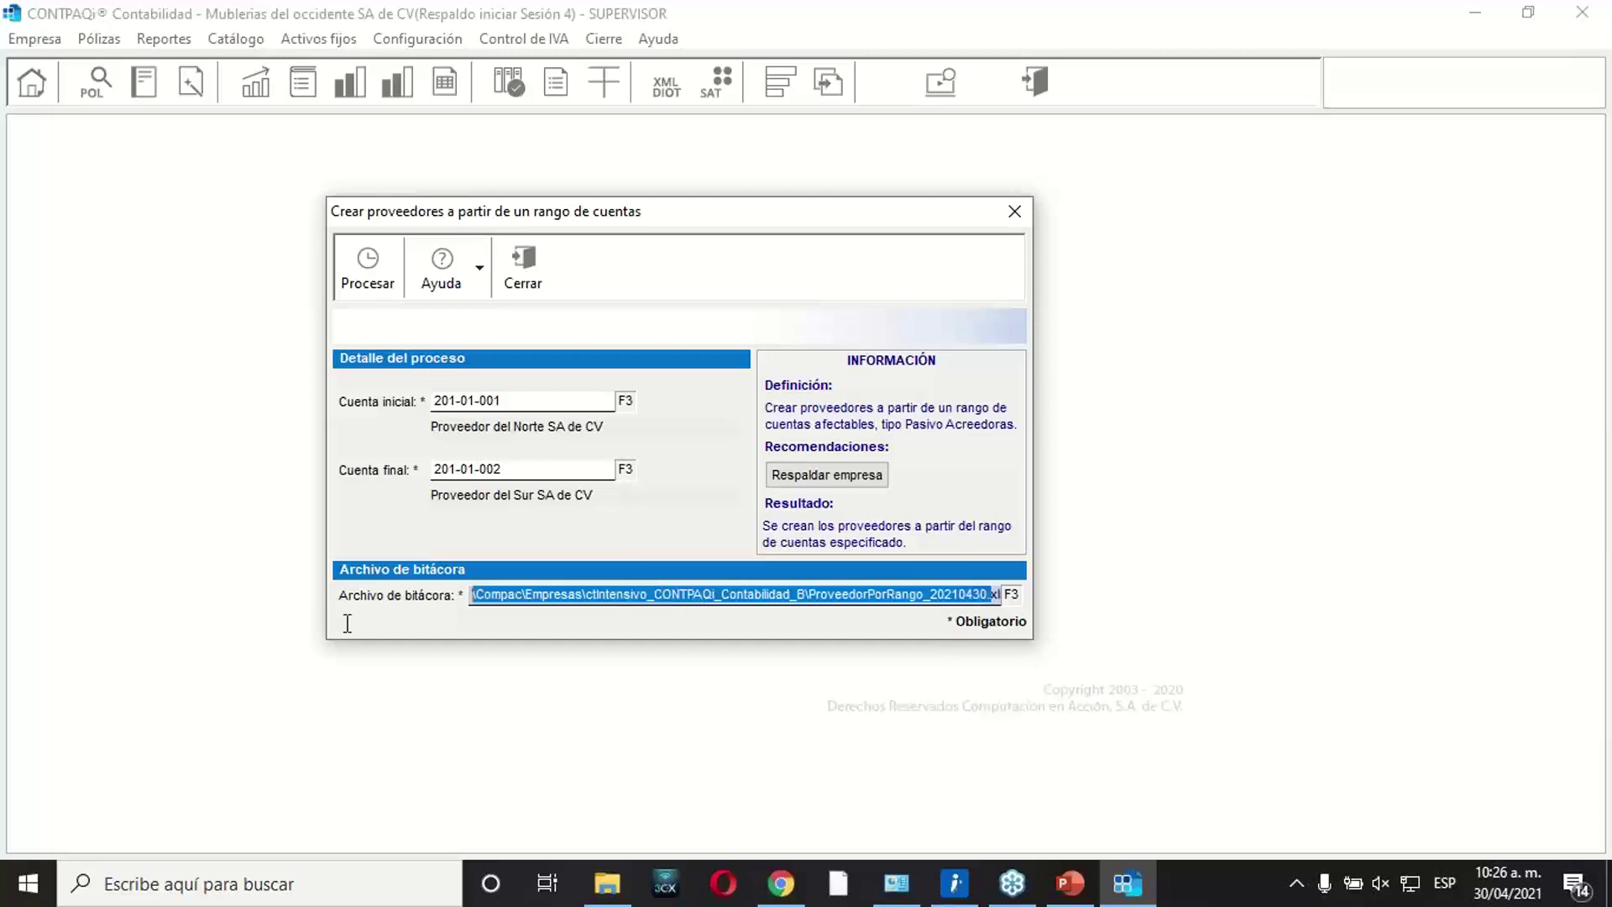
left_click(545, 597)
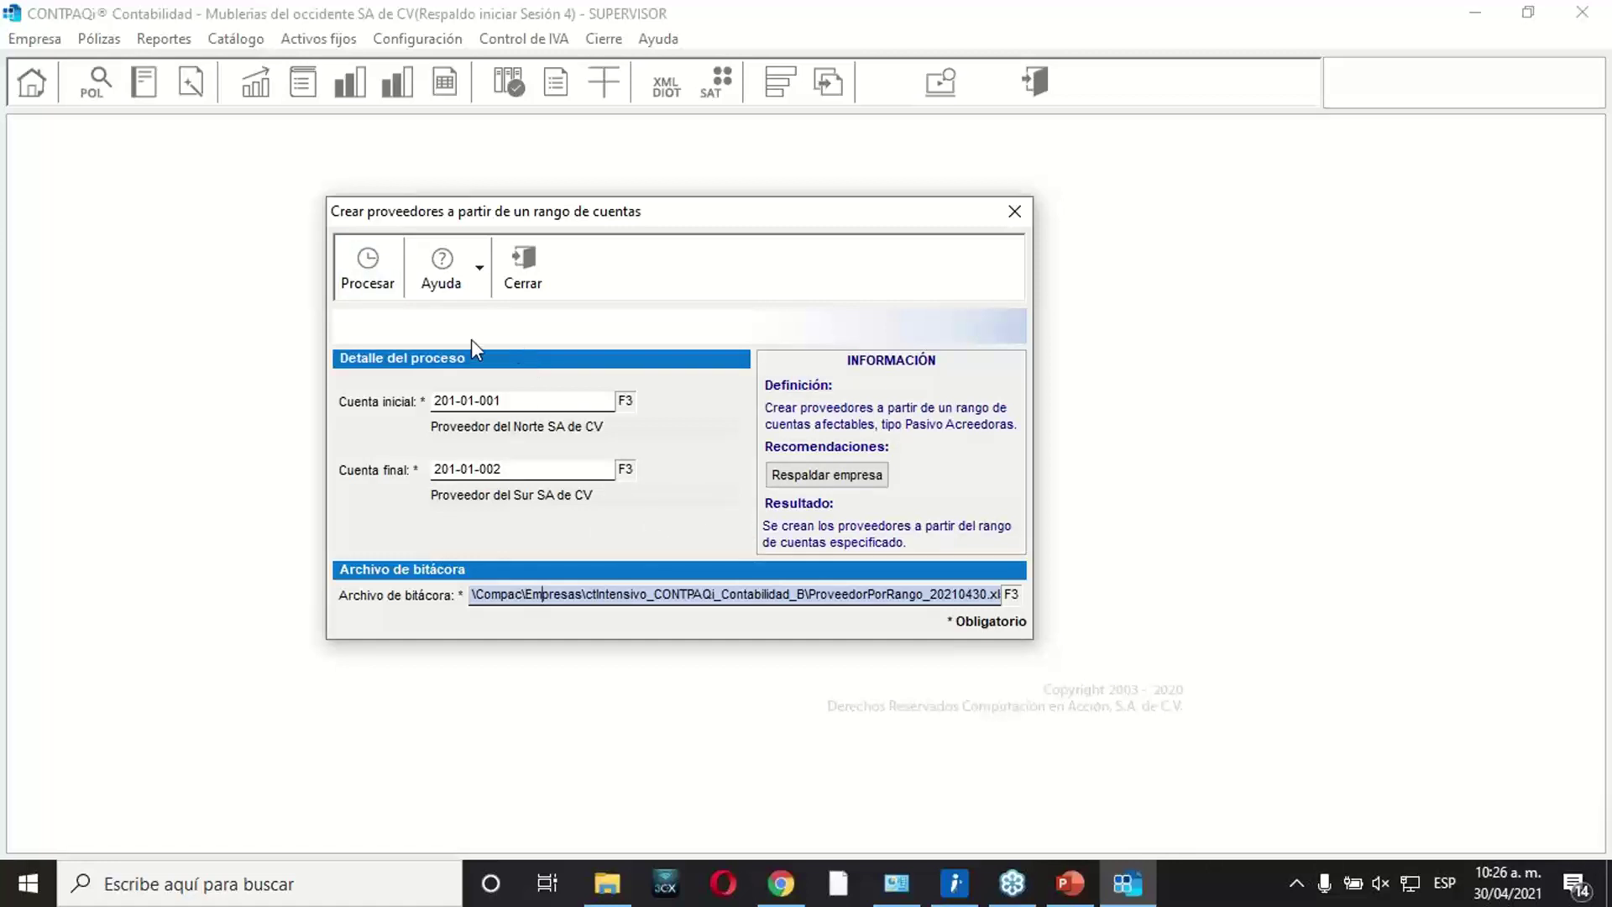
left_click(365, 296)
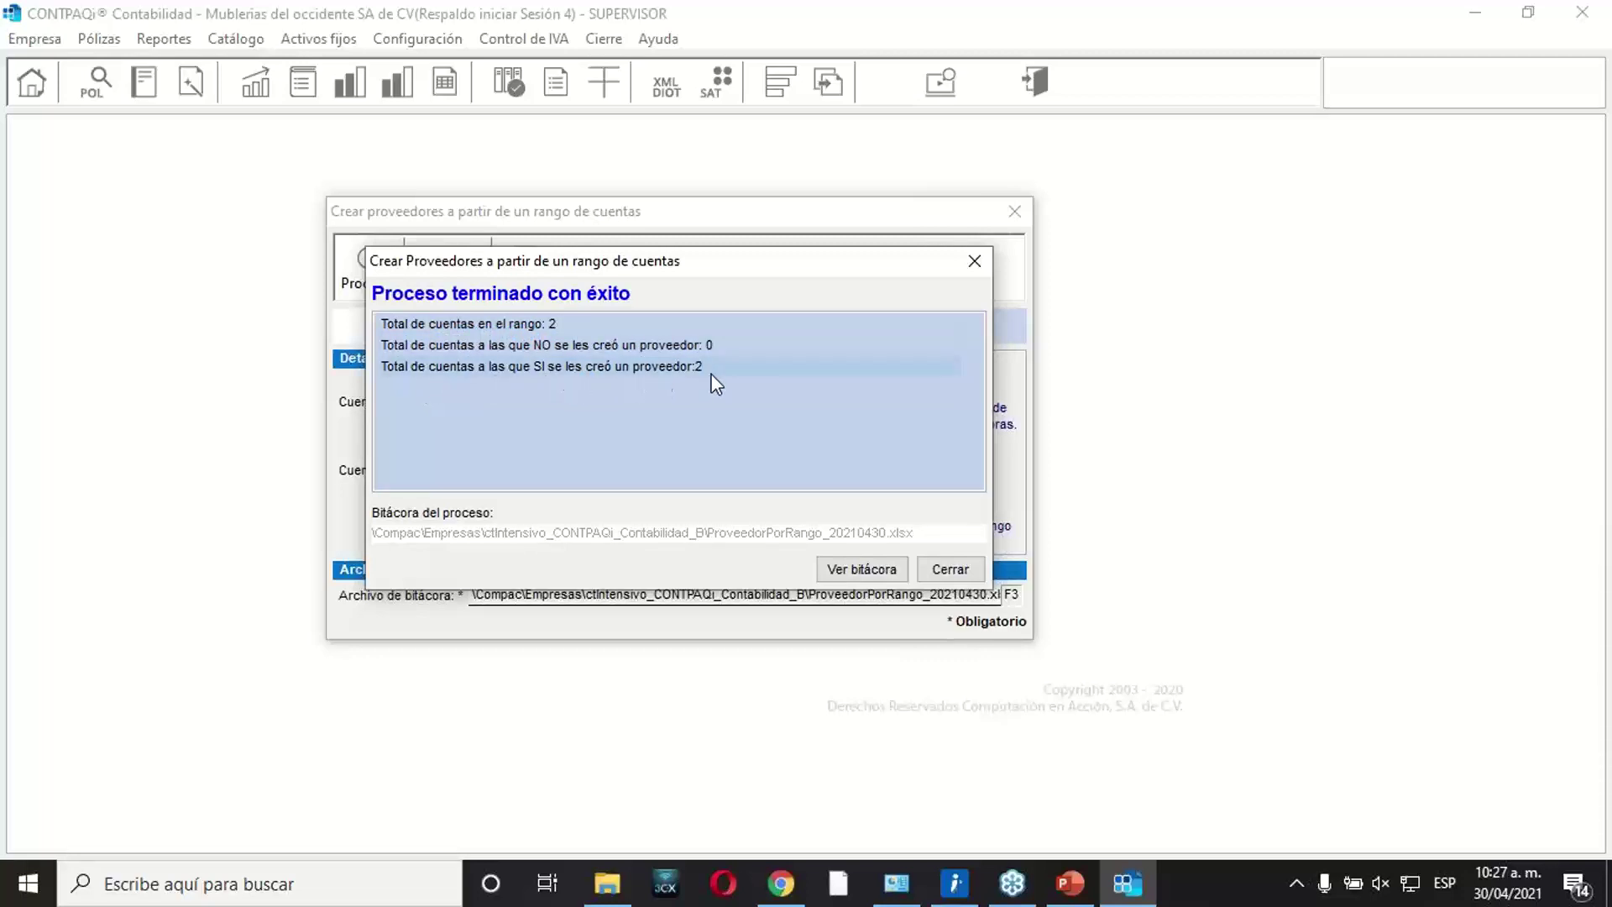
Examine the log of the supplier creation process, and close the log, the results summary and the process window.
left_click(865, 568)
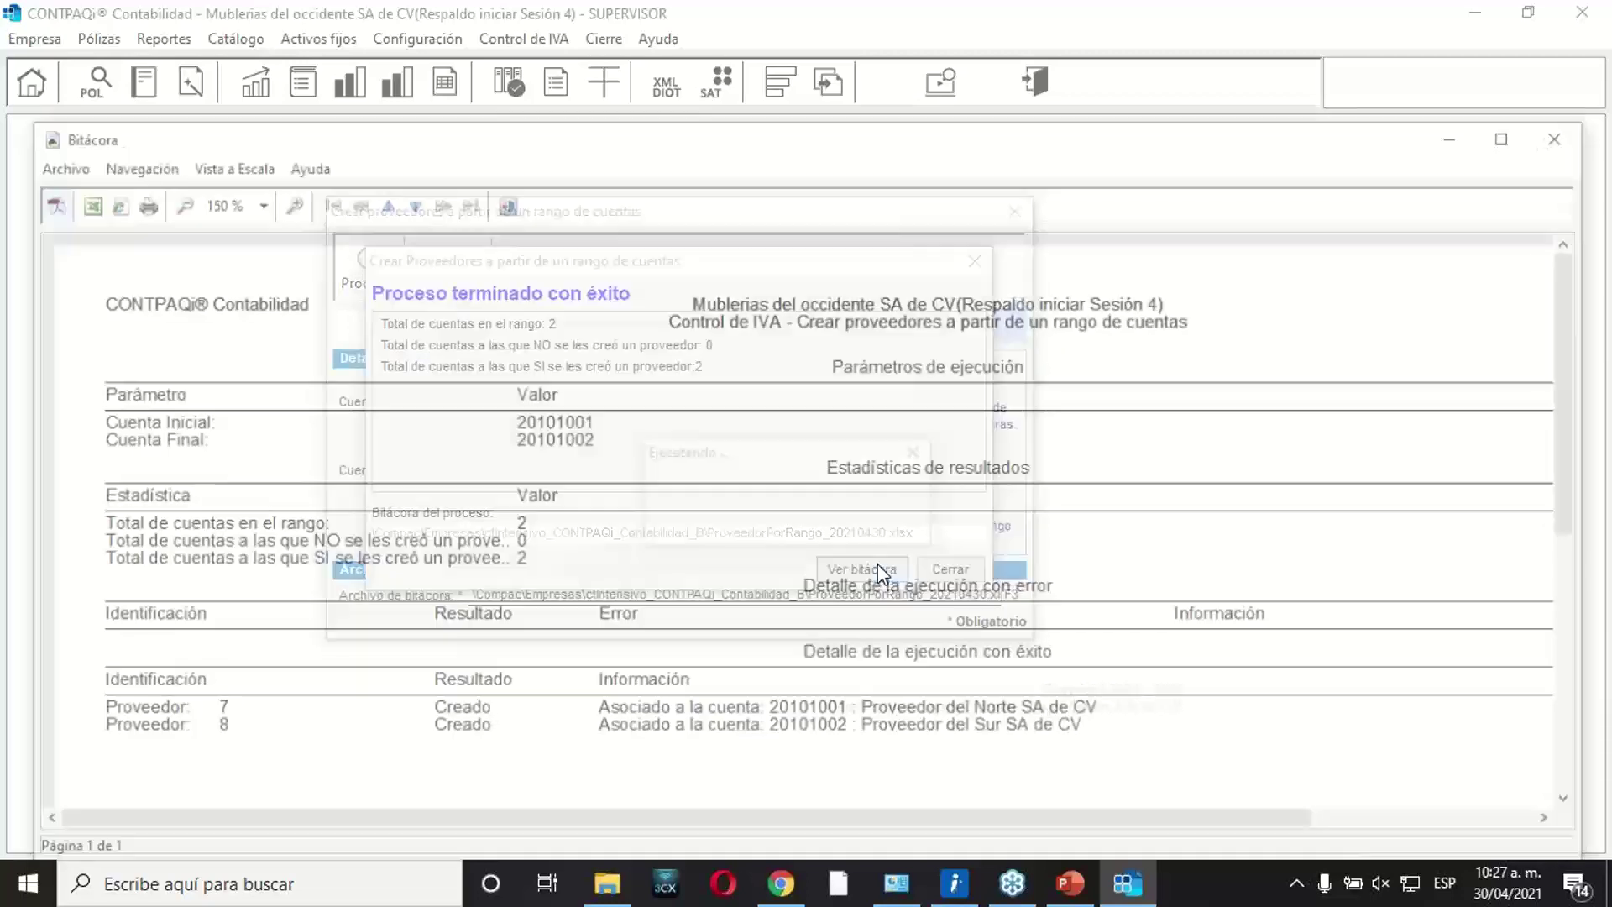
left_click_drag(1577, 454, 1577, 521)
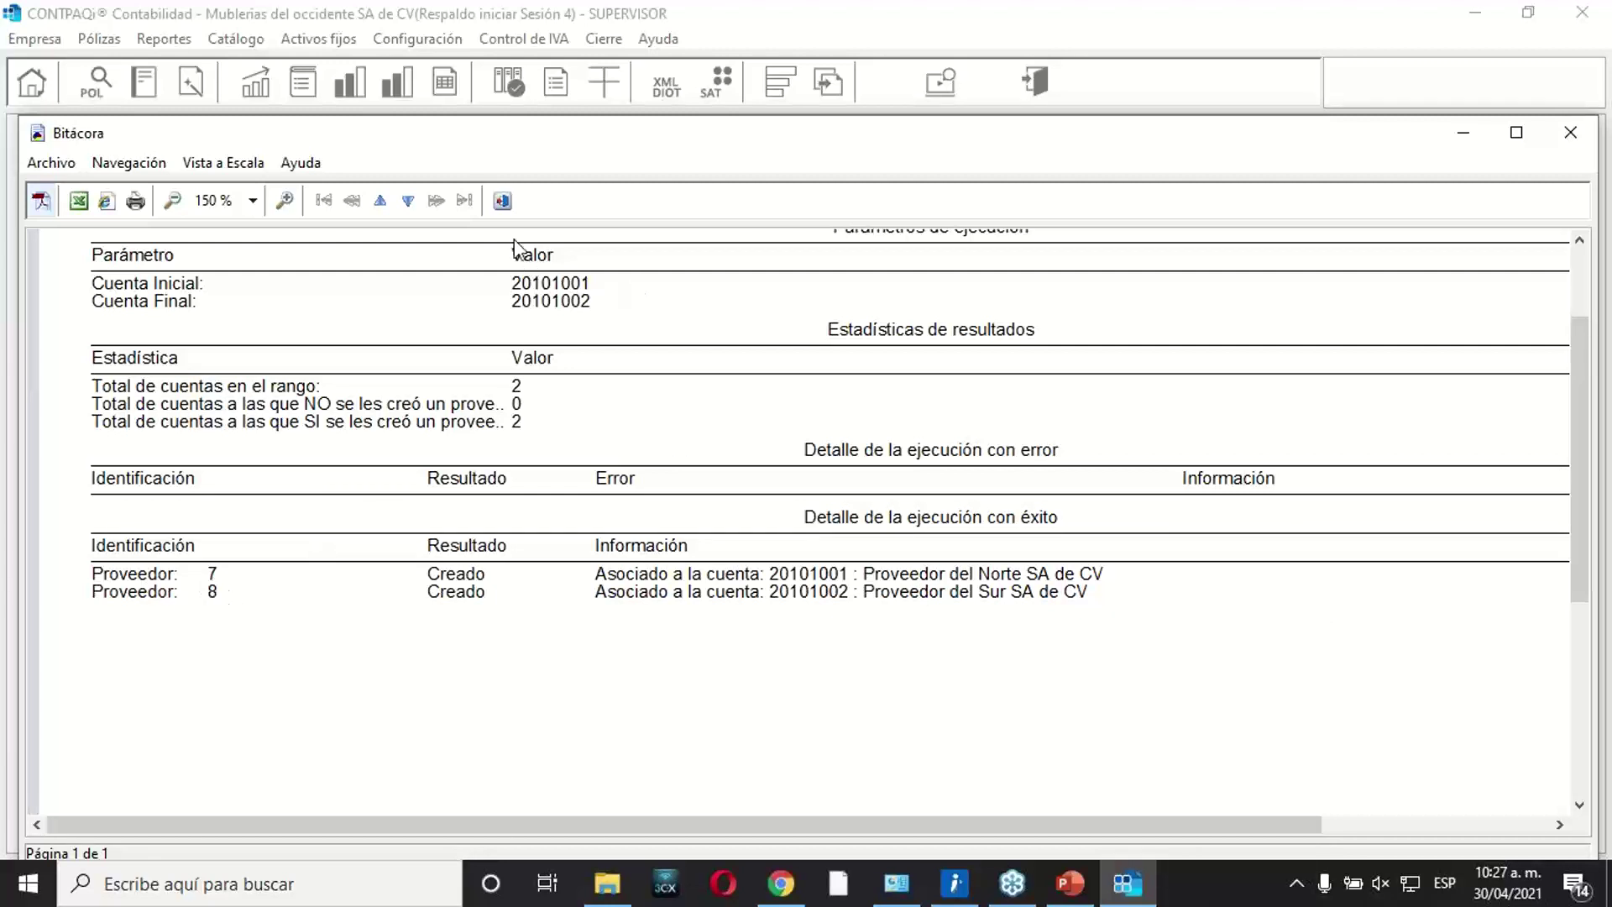
left_click(502, 199)
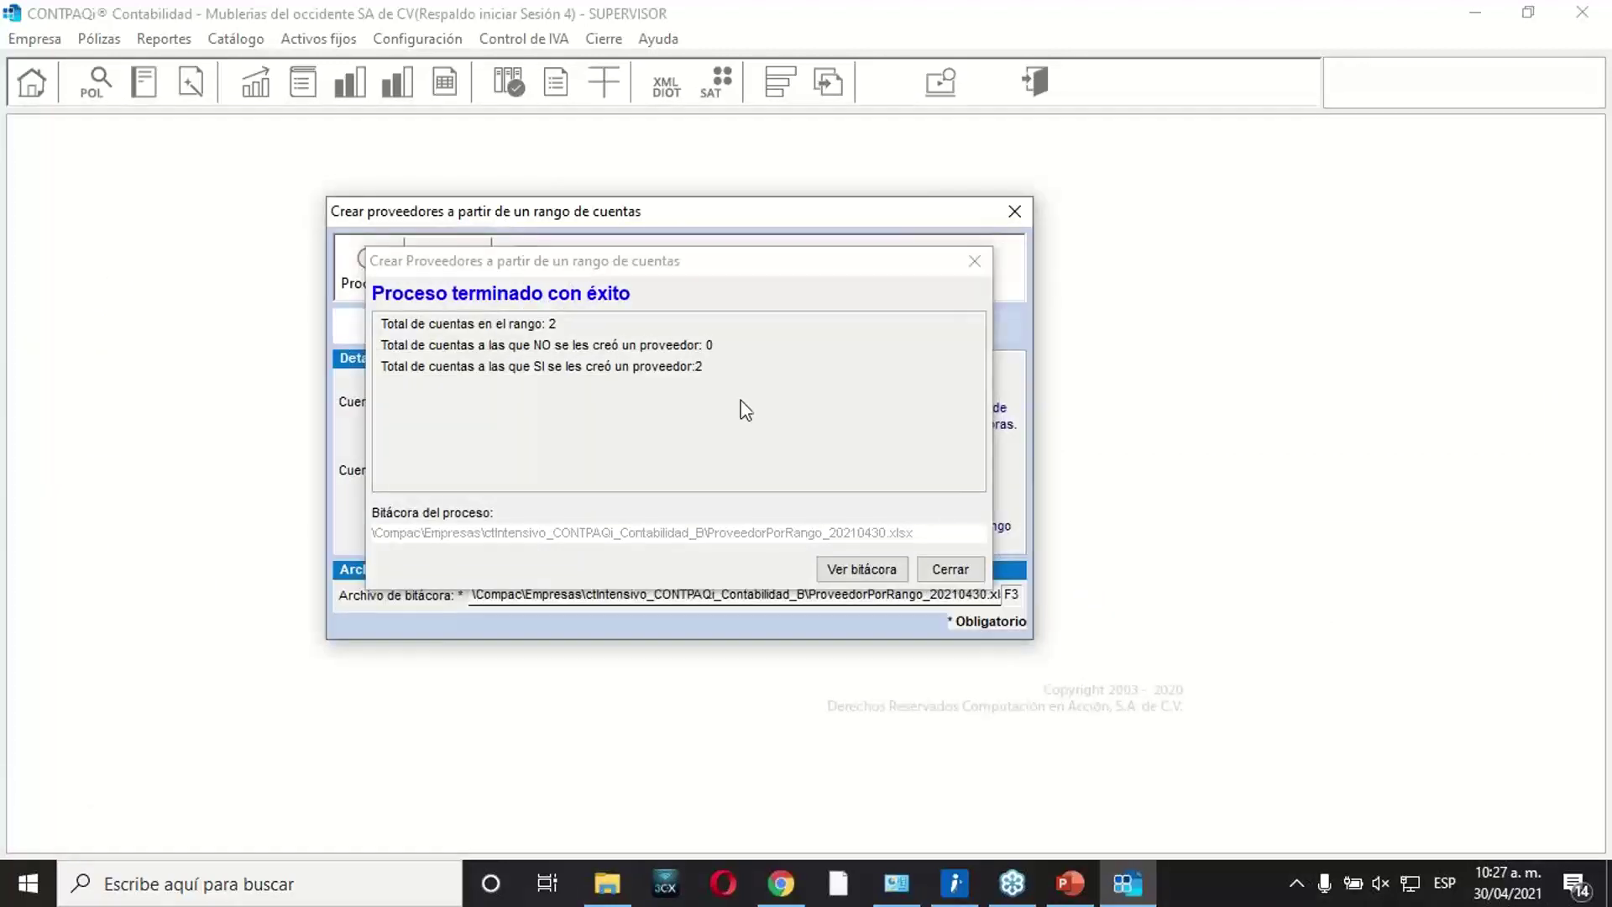
left_click(949, 571)
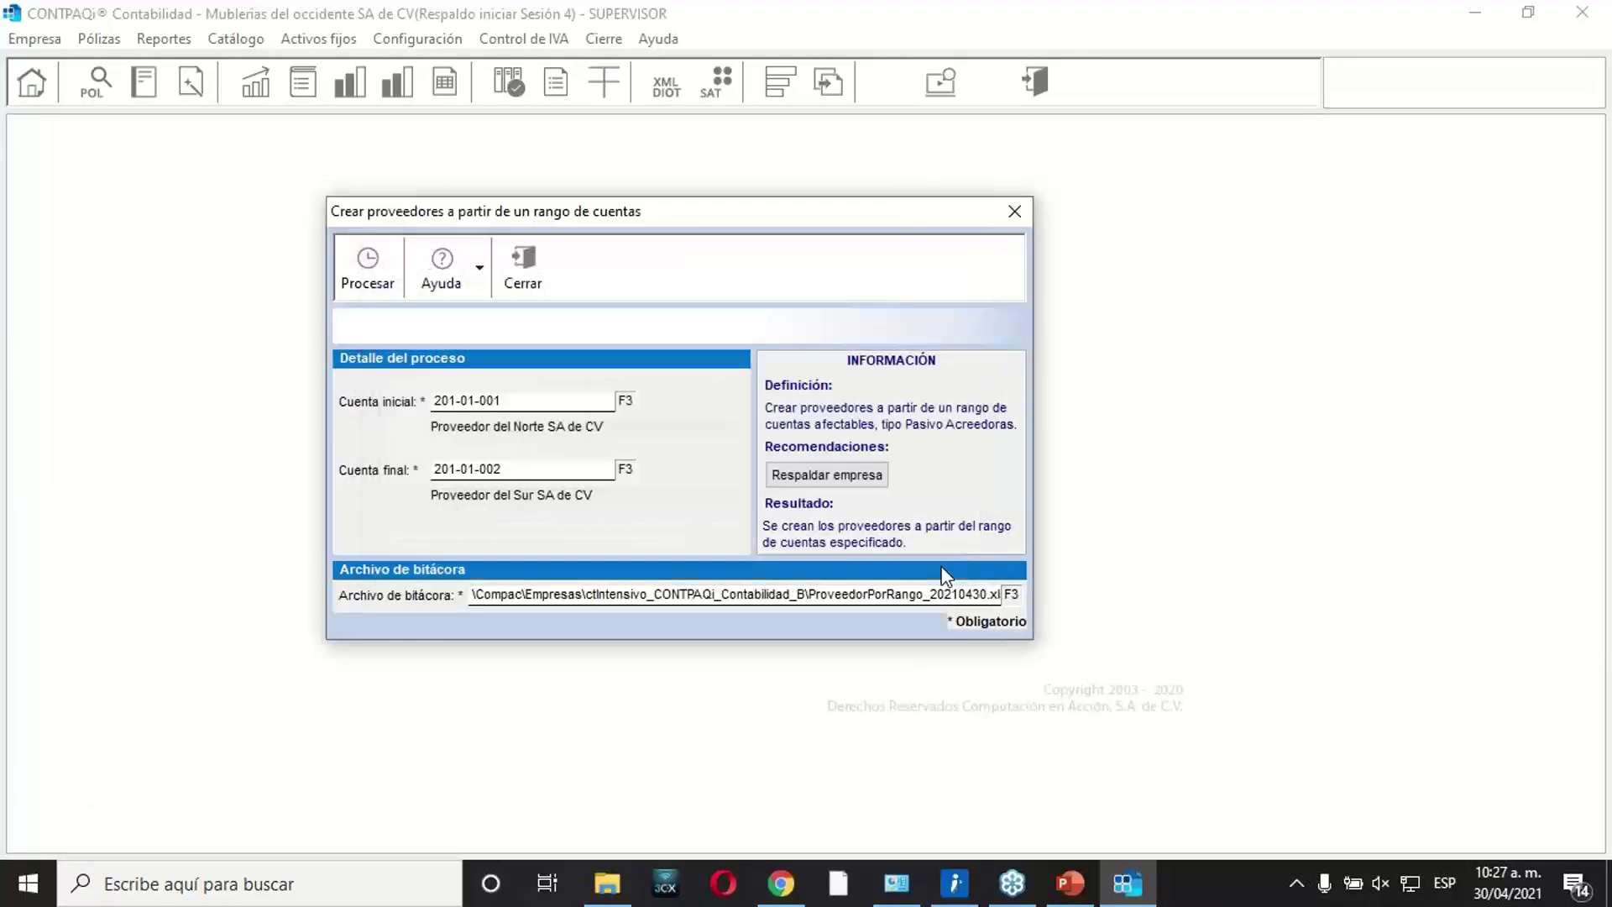
left_click(528, 273)
Find Proveedor del Norte SA de CV in the client/supplier register's list and open its record.
left_click(503, 44)
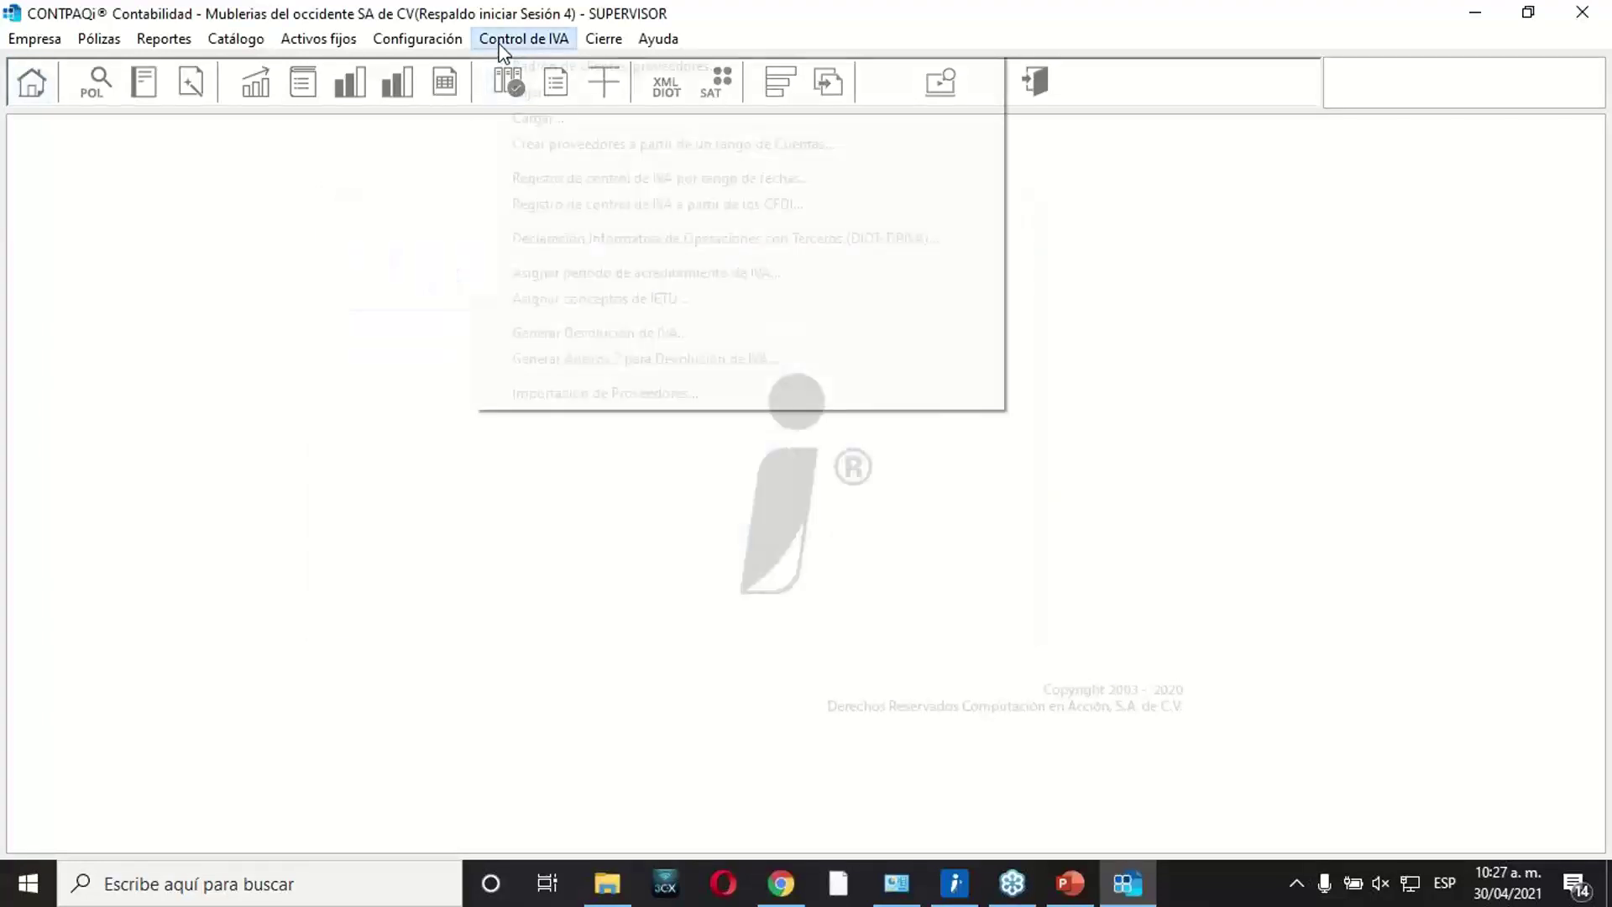
left_click(504, 67)
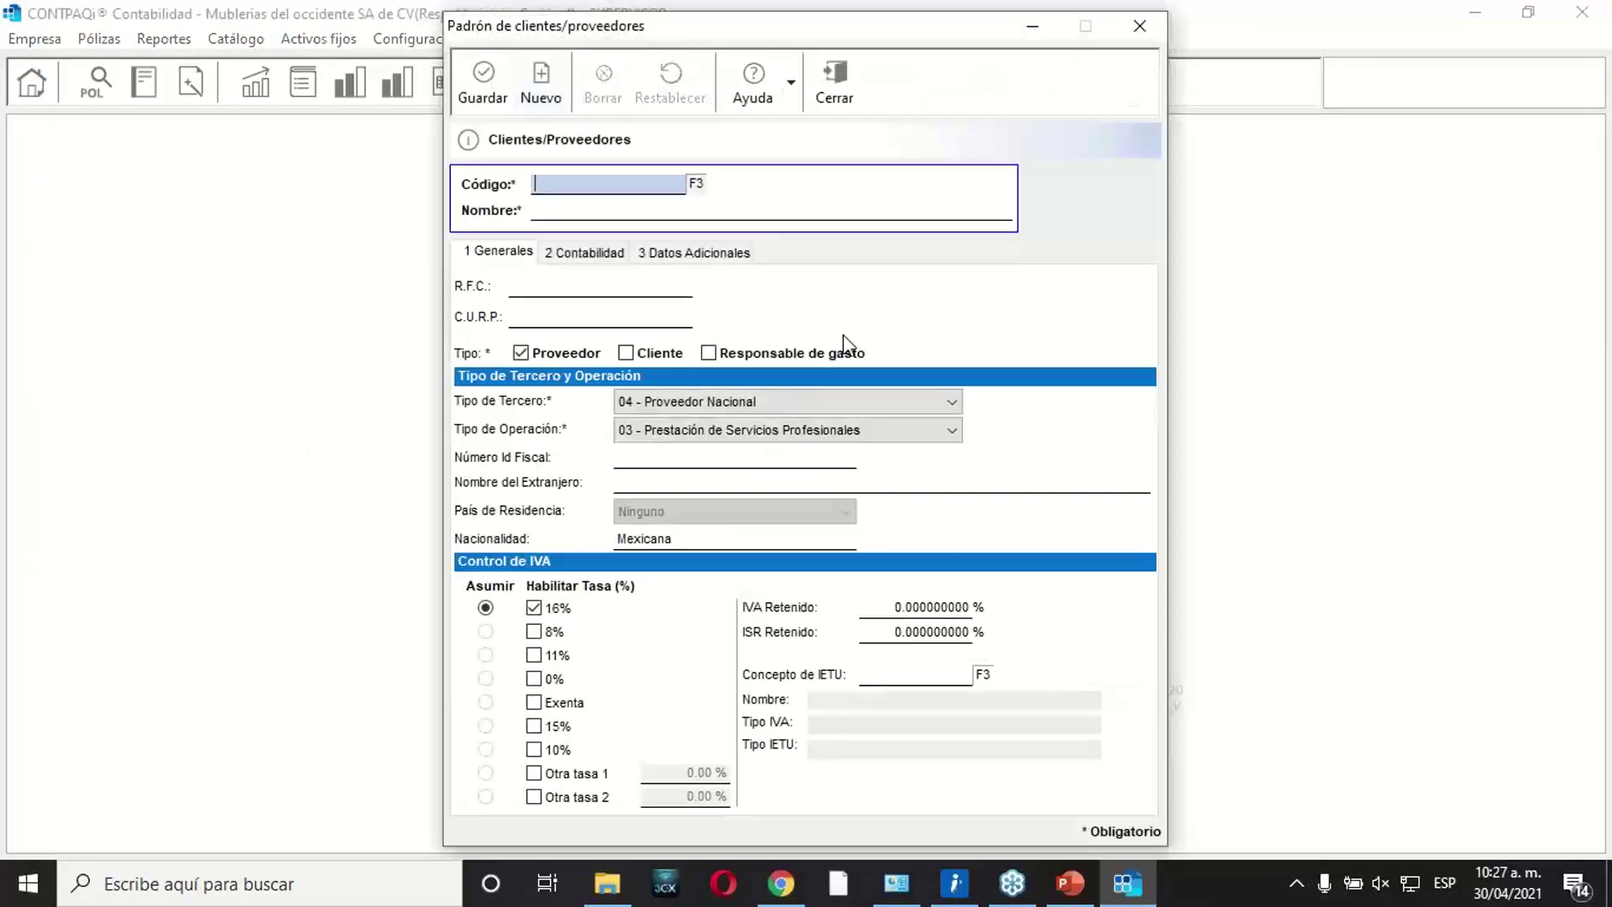
left_click(697, 185)
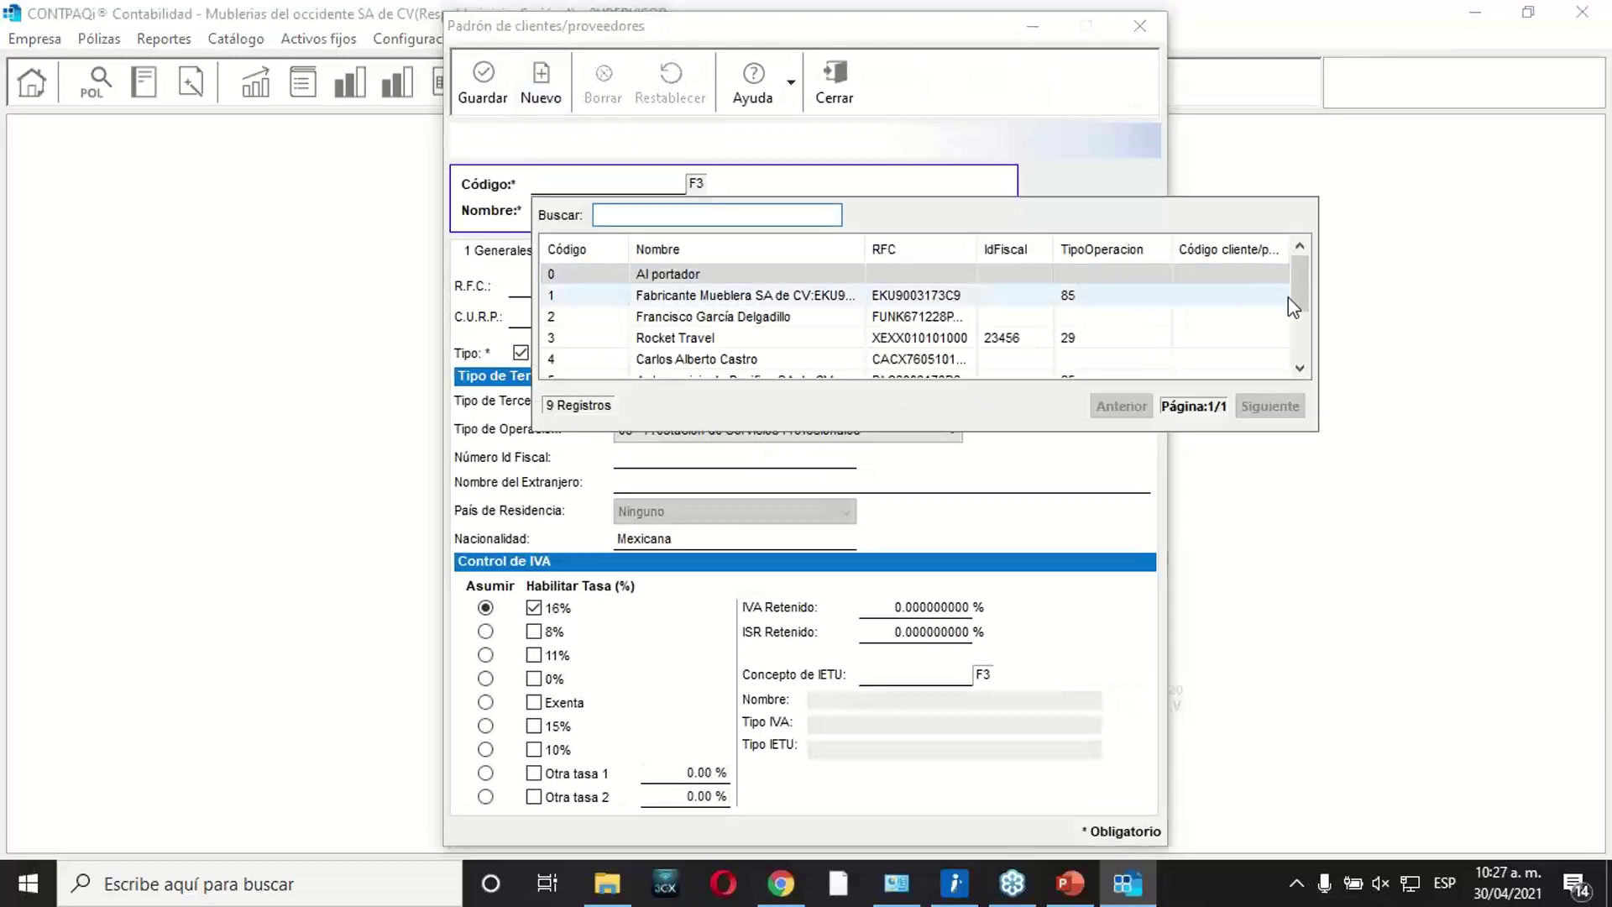
left_click_drag(1297, 311, 1293, 381)
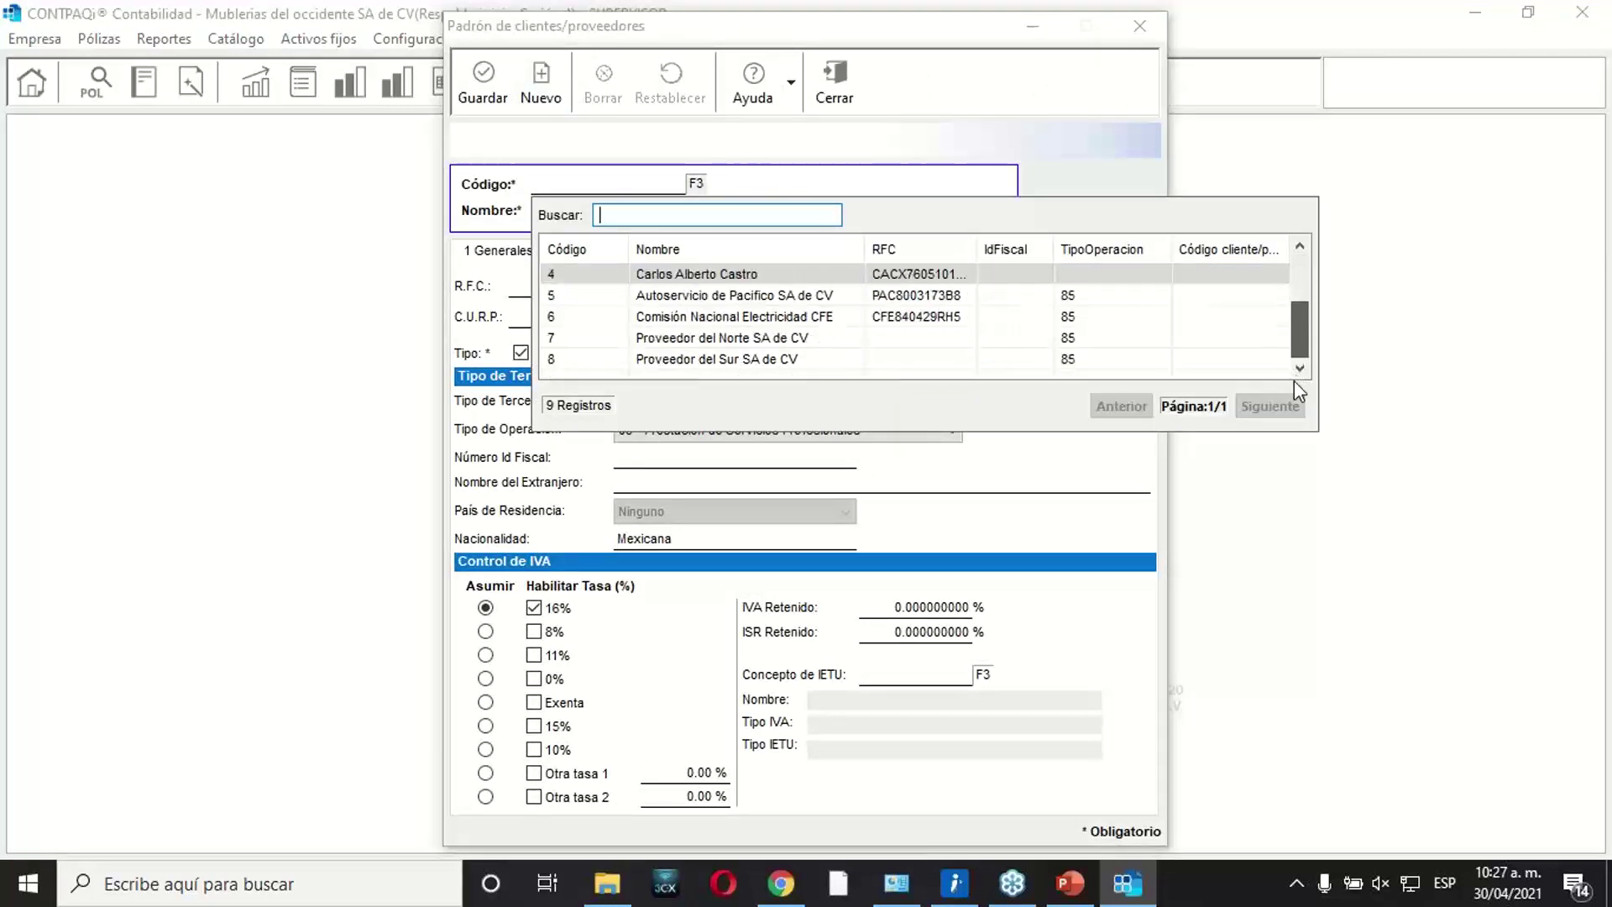
left_click(718, 340)
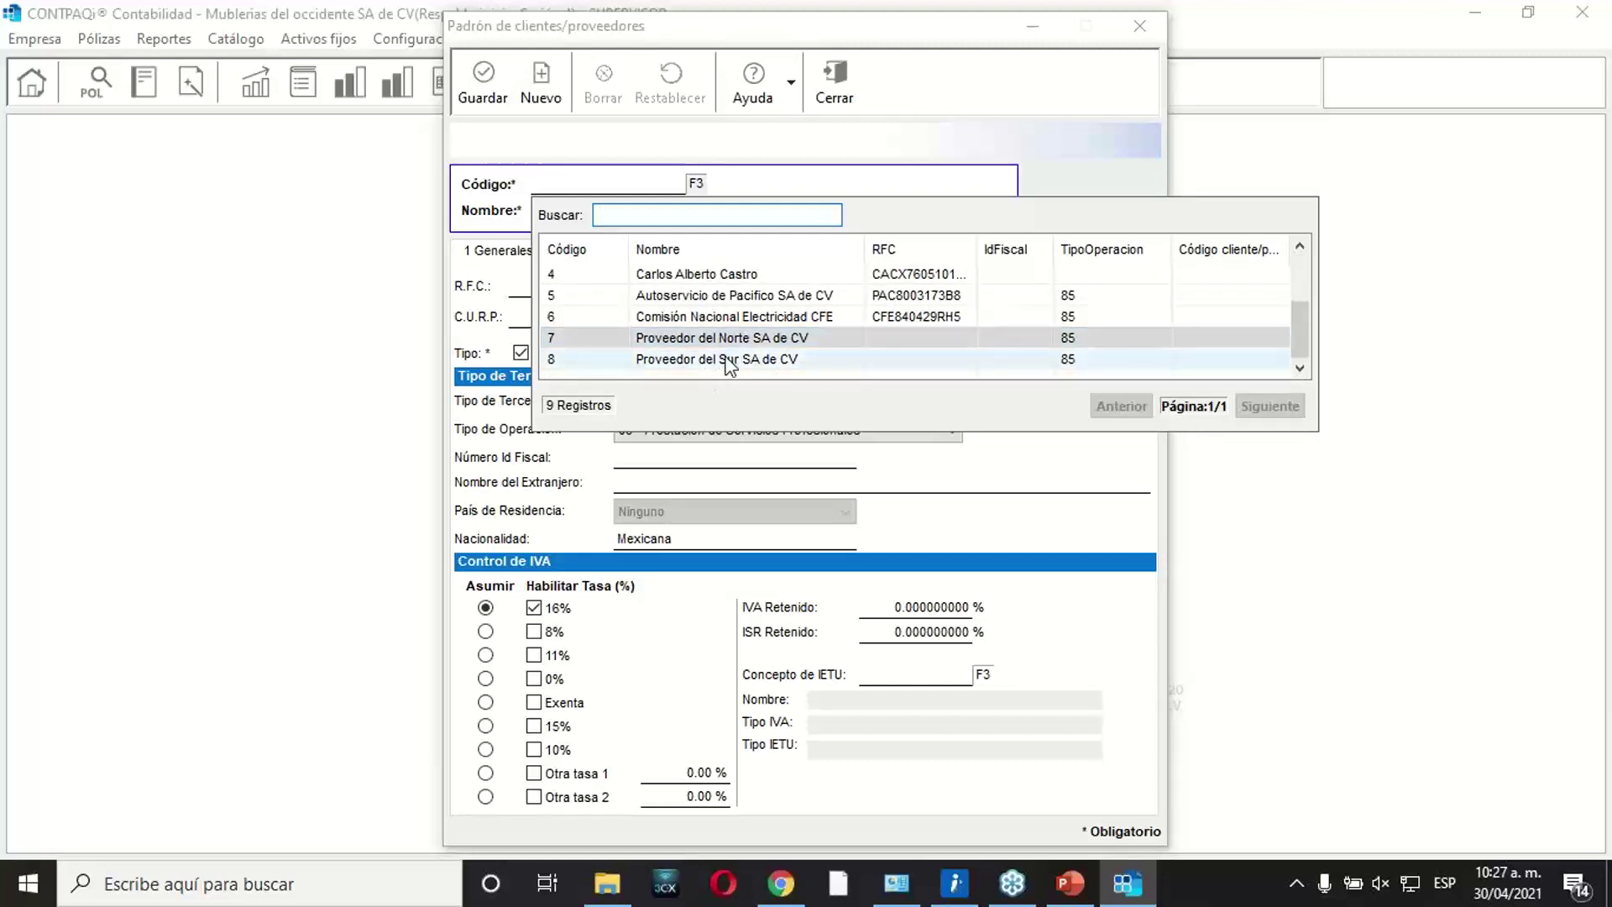
double_click(768, 345)
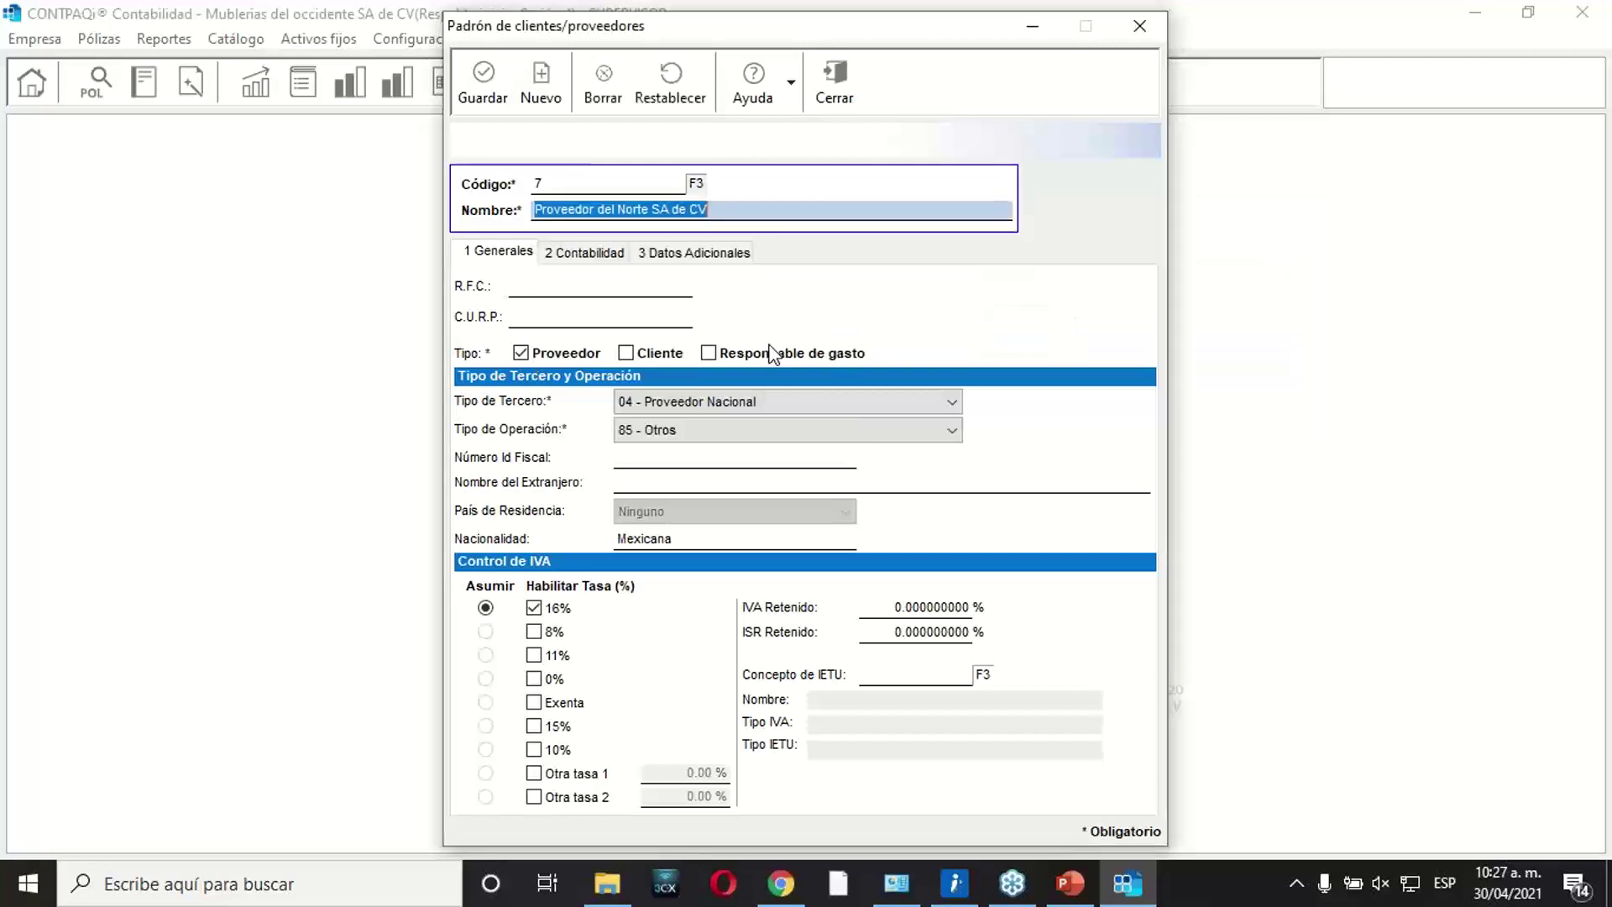
Examine the name and R.F.C. fields in the general data of the Proveedor del Norte record.
left_click(592, 211)
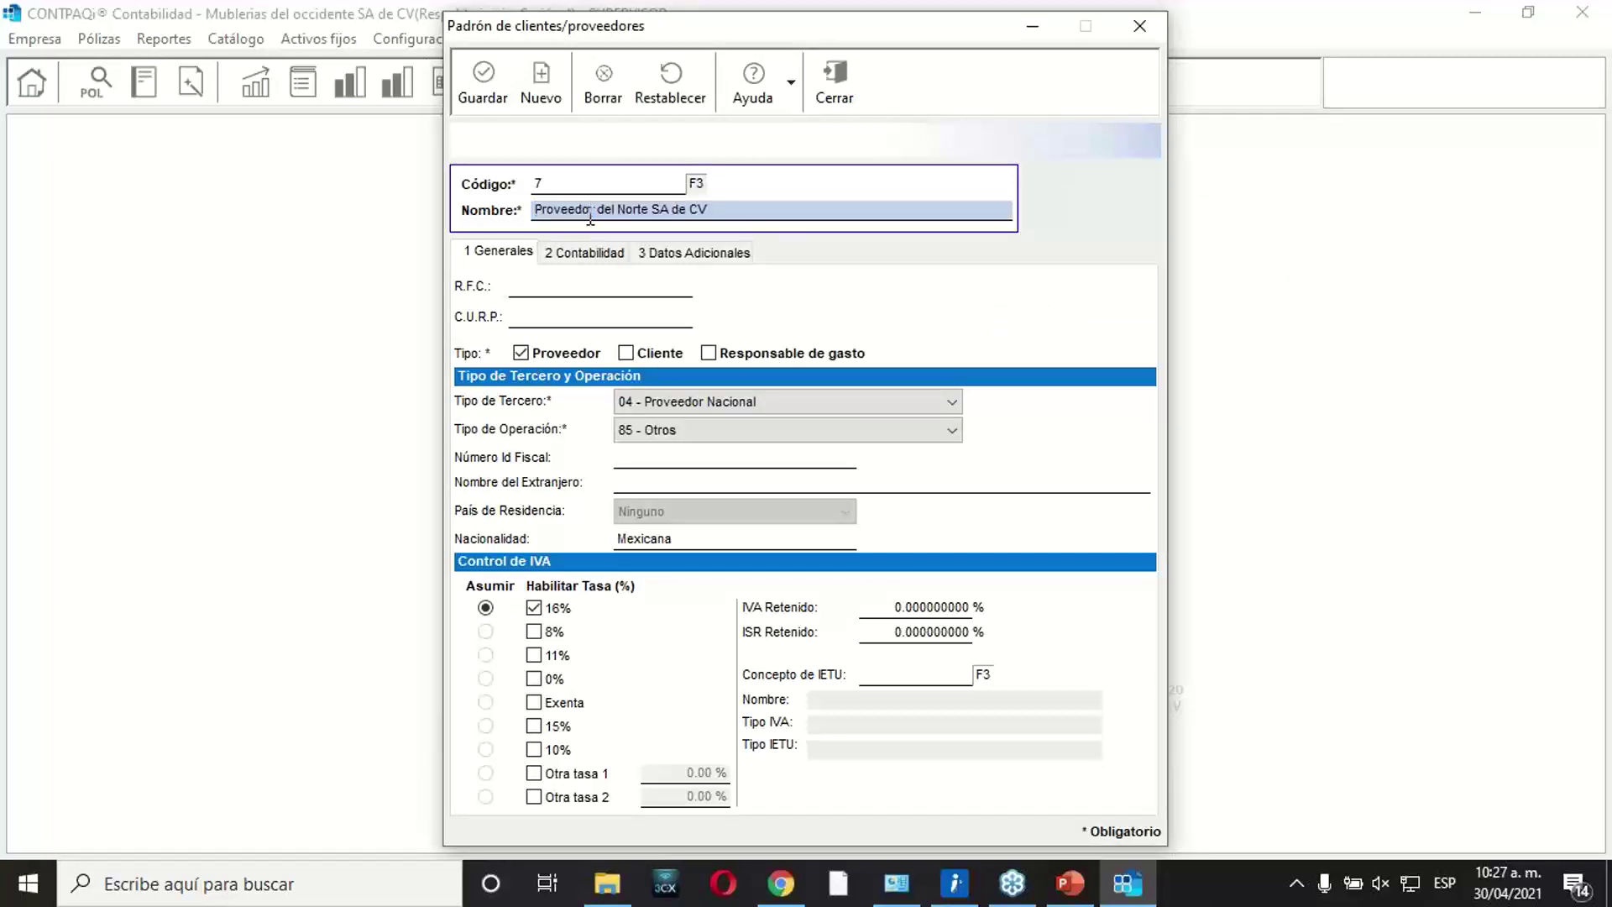
left_click_drag(538, 211, 724, 217)
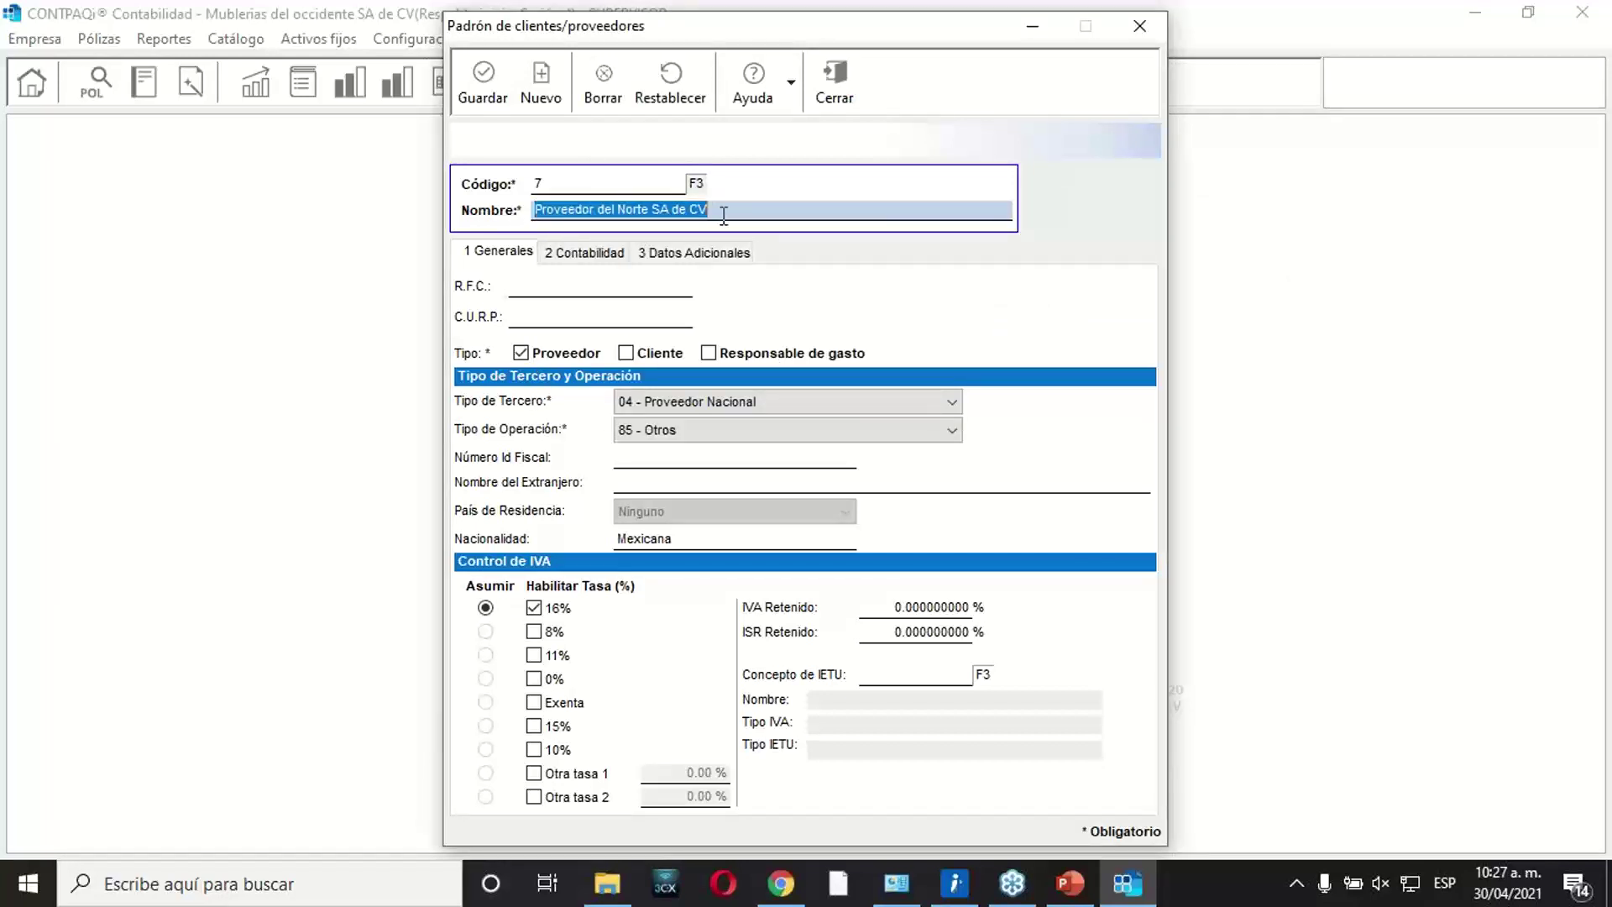
left_click(724, 216)
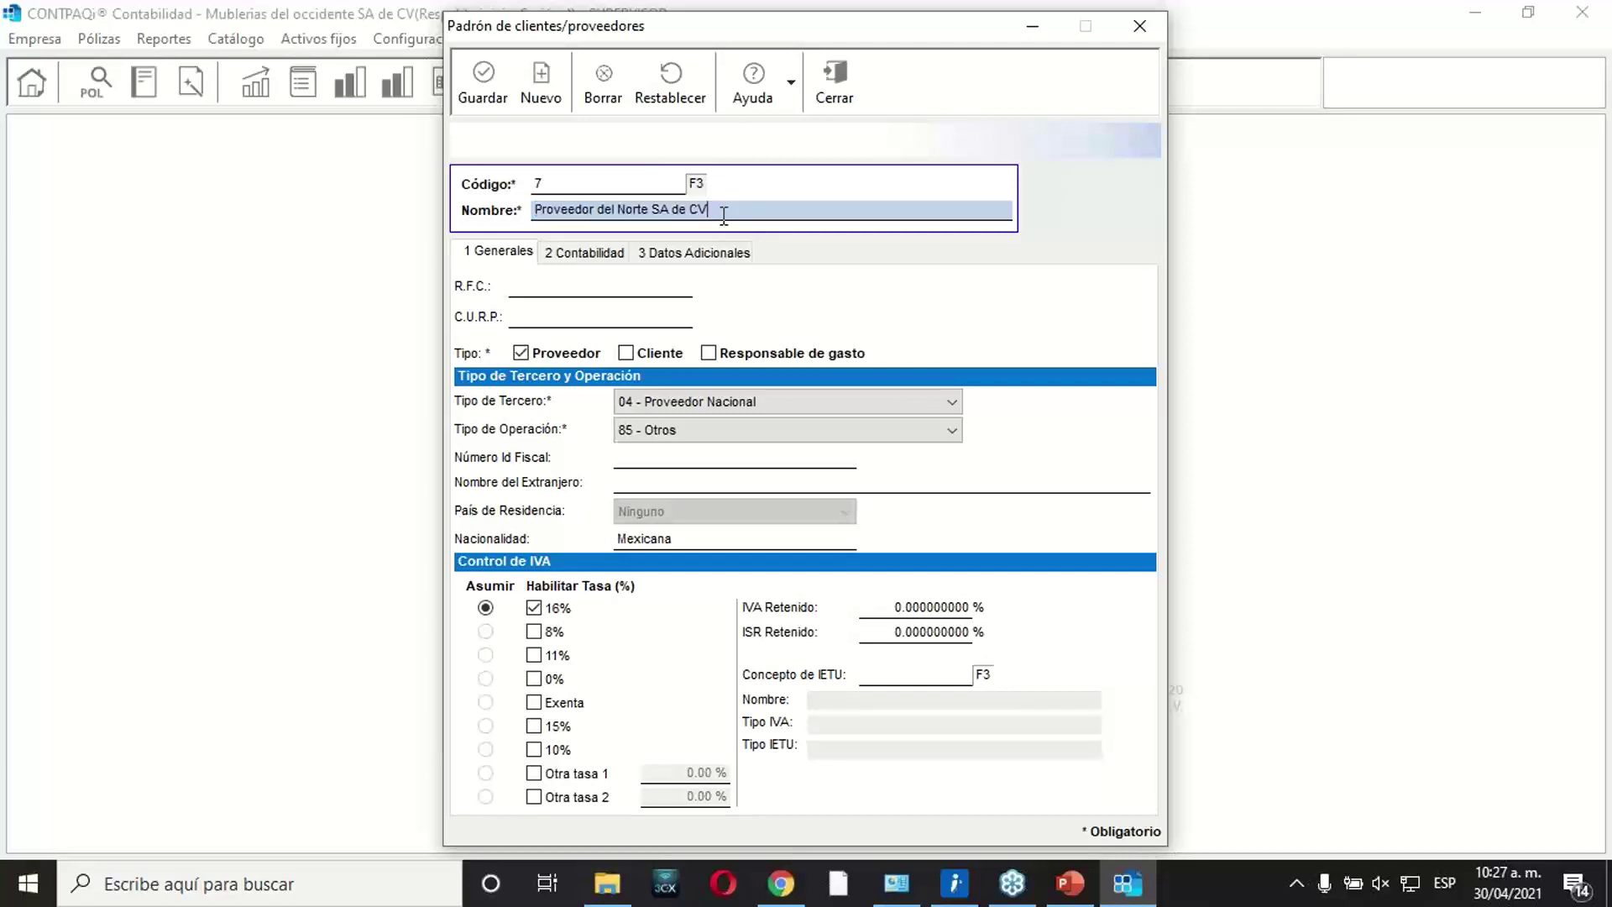
left_click_drag(724, 216, 530, 219)
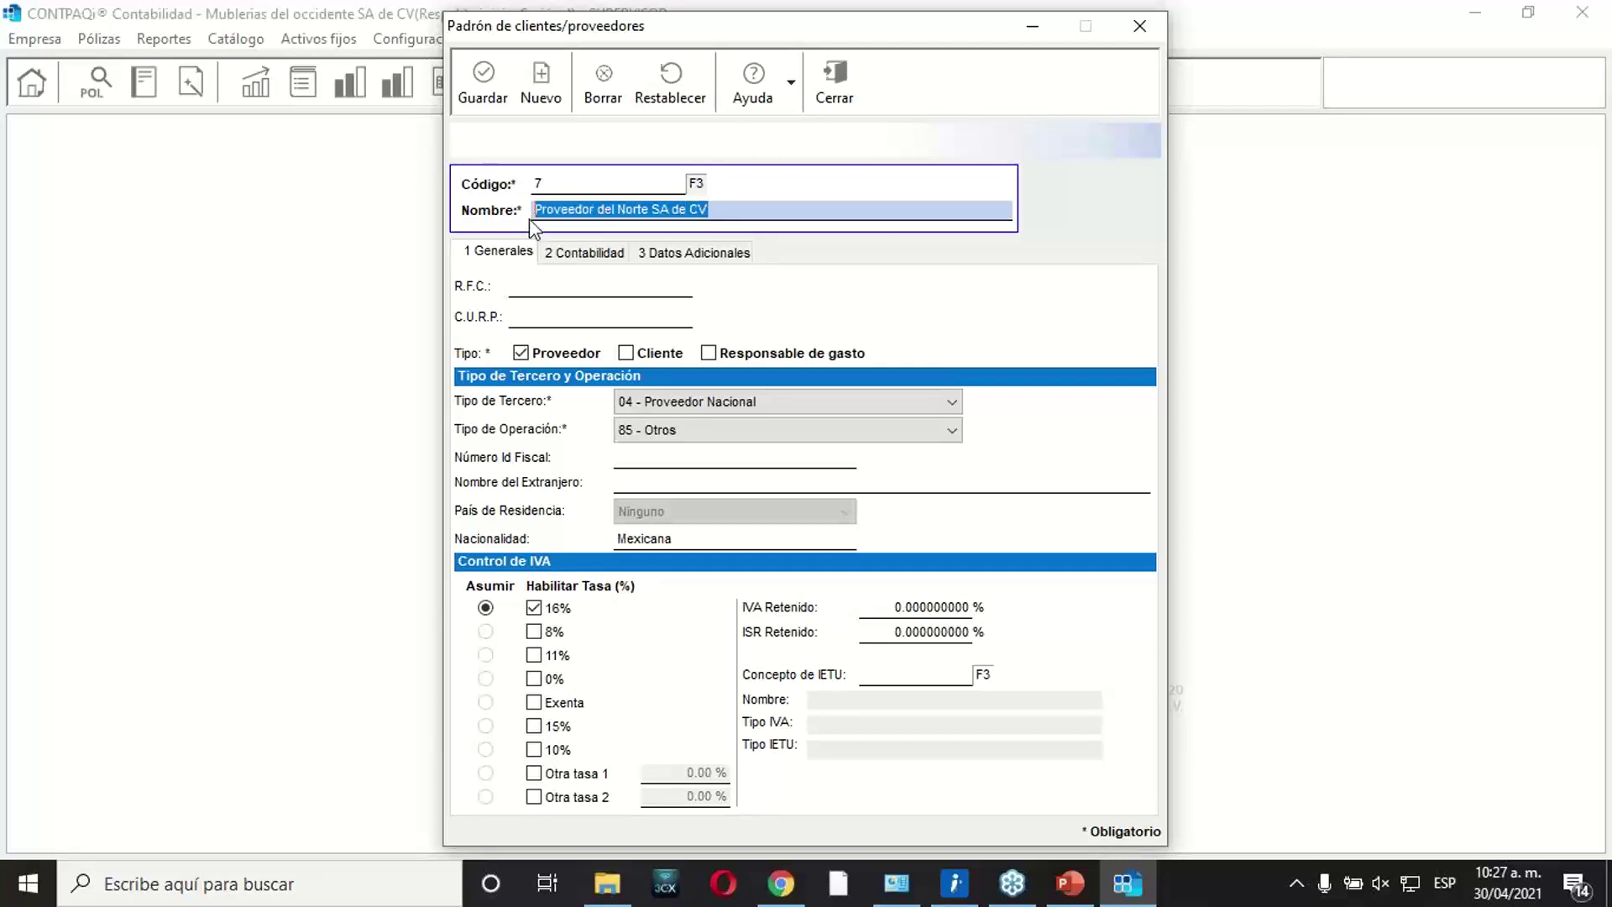
left_click(625, 293)
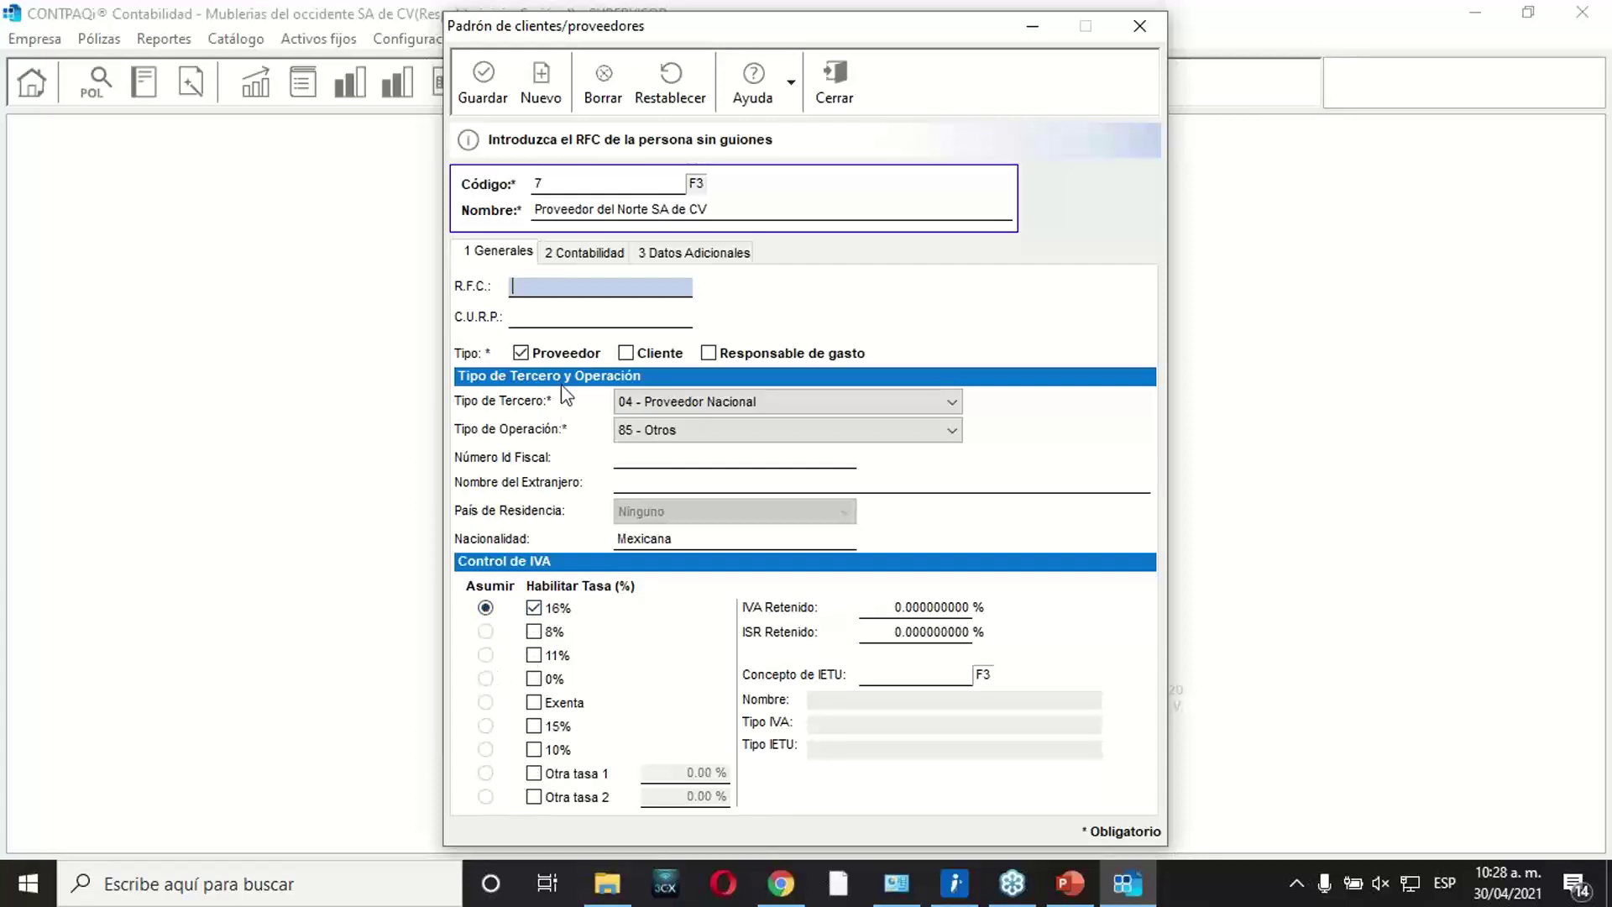
Check the provision account in the accounting data of Proveedor del Norte and close the client/supplier register.
left_click(611, 256)
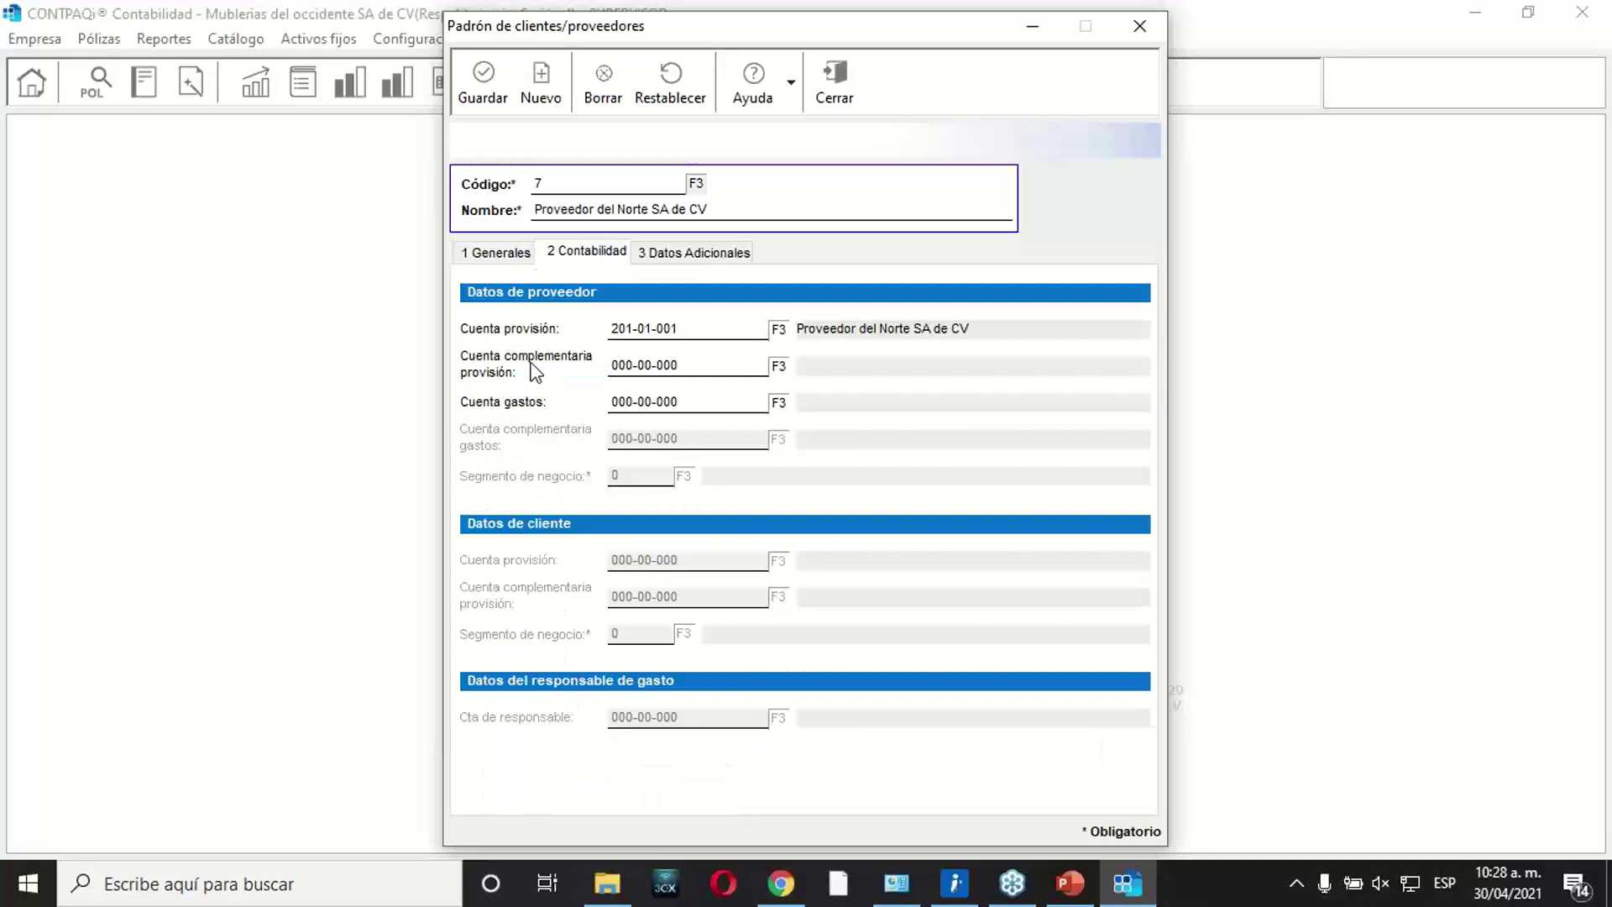
left_click(706, 331)
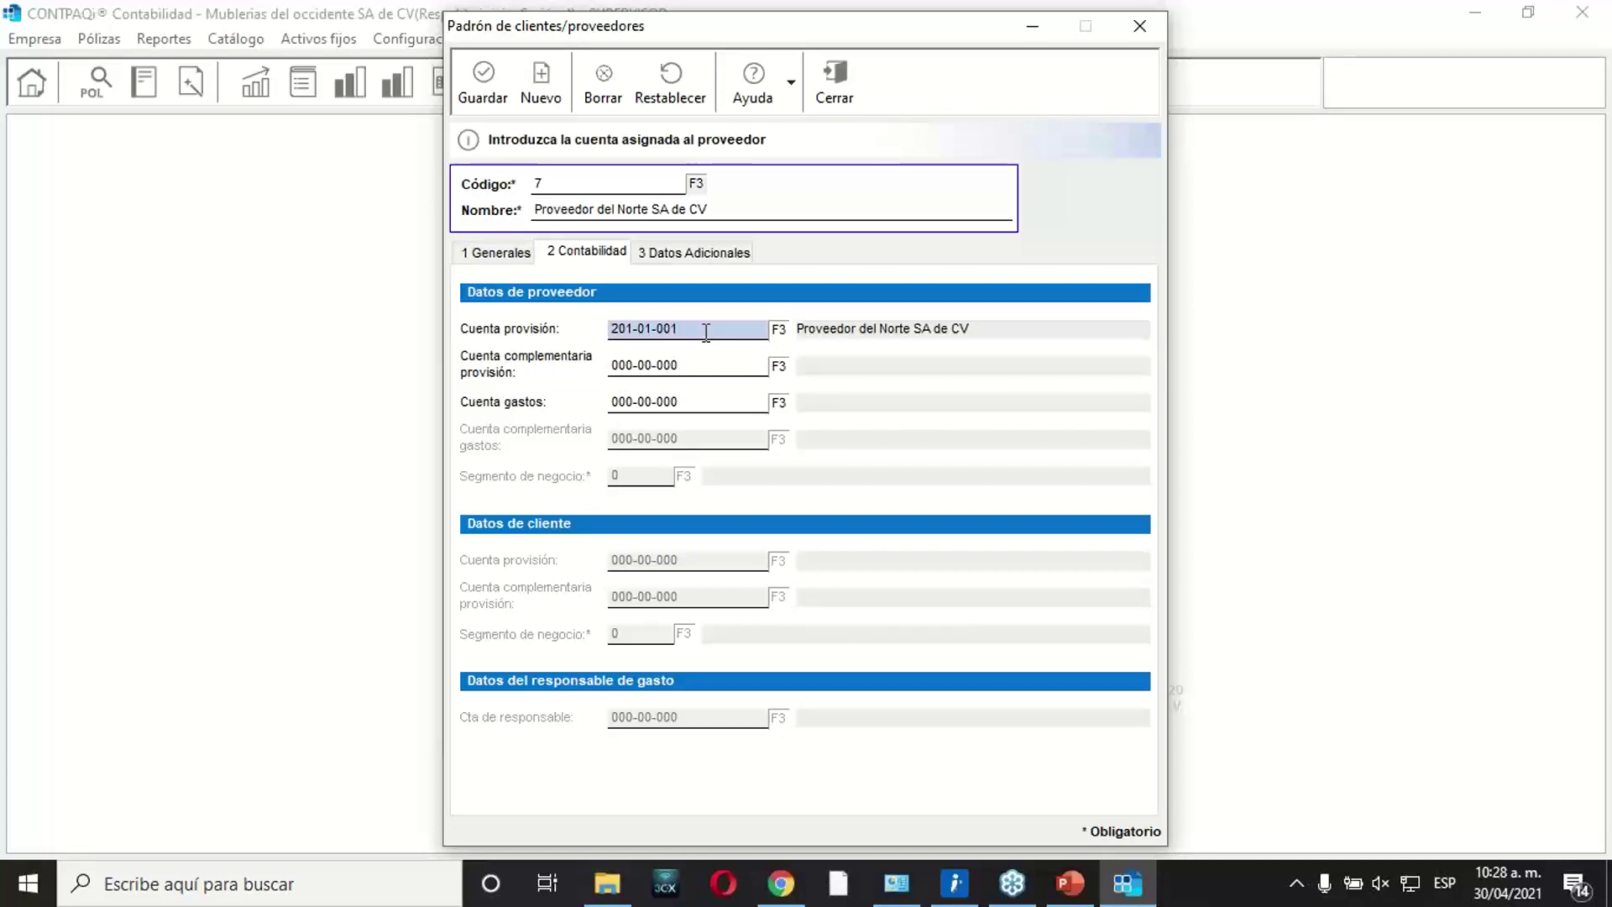
left_click(834, 75)
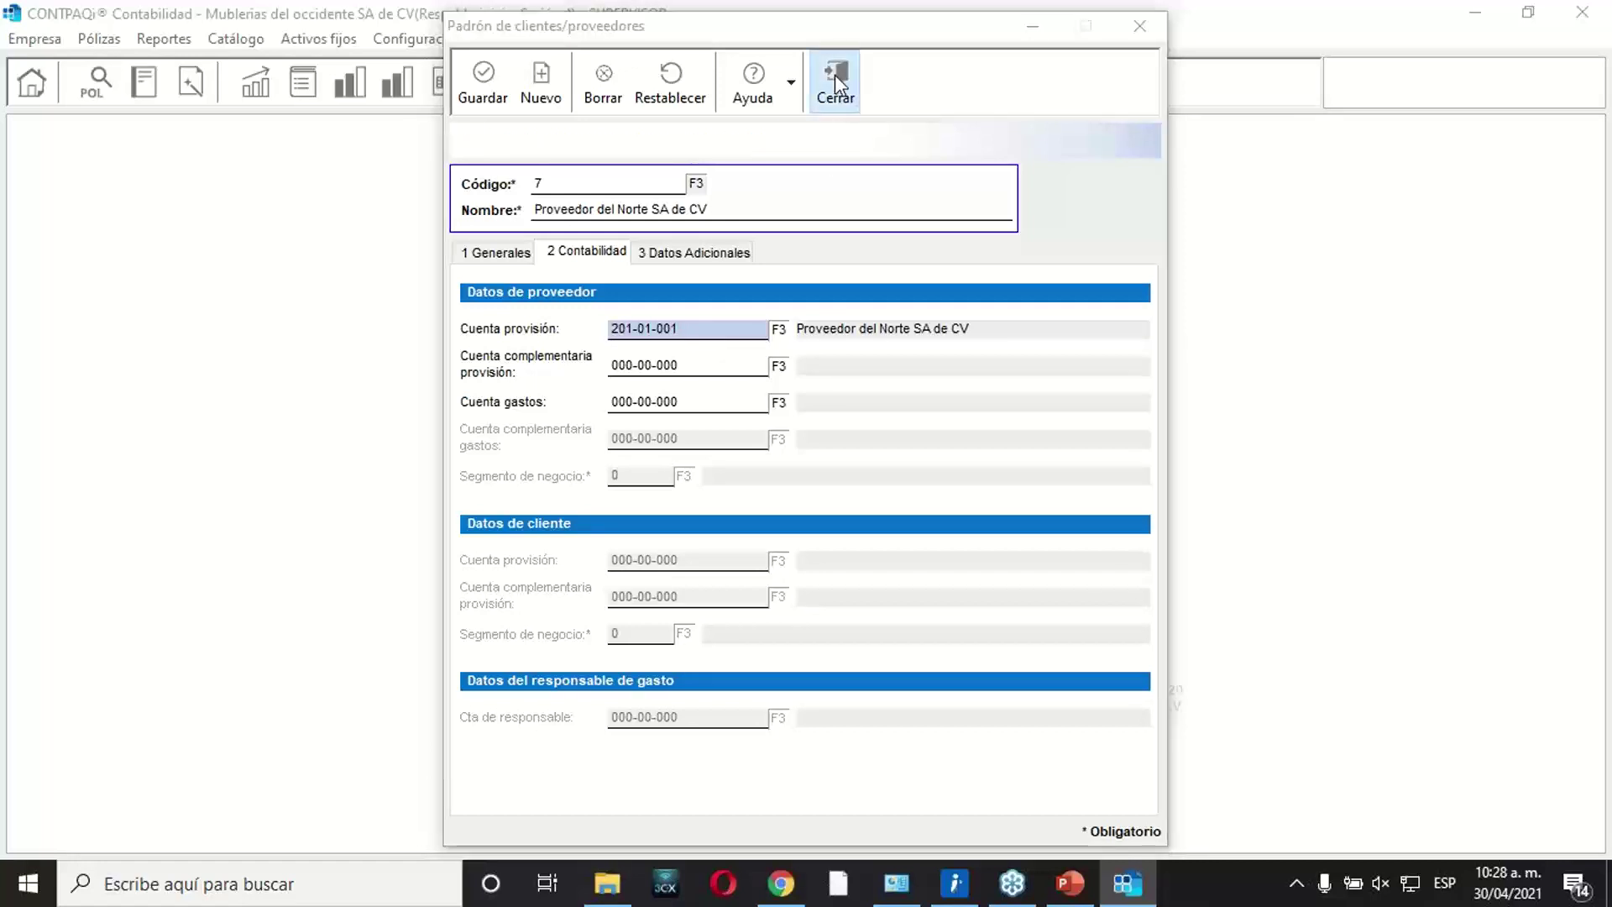
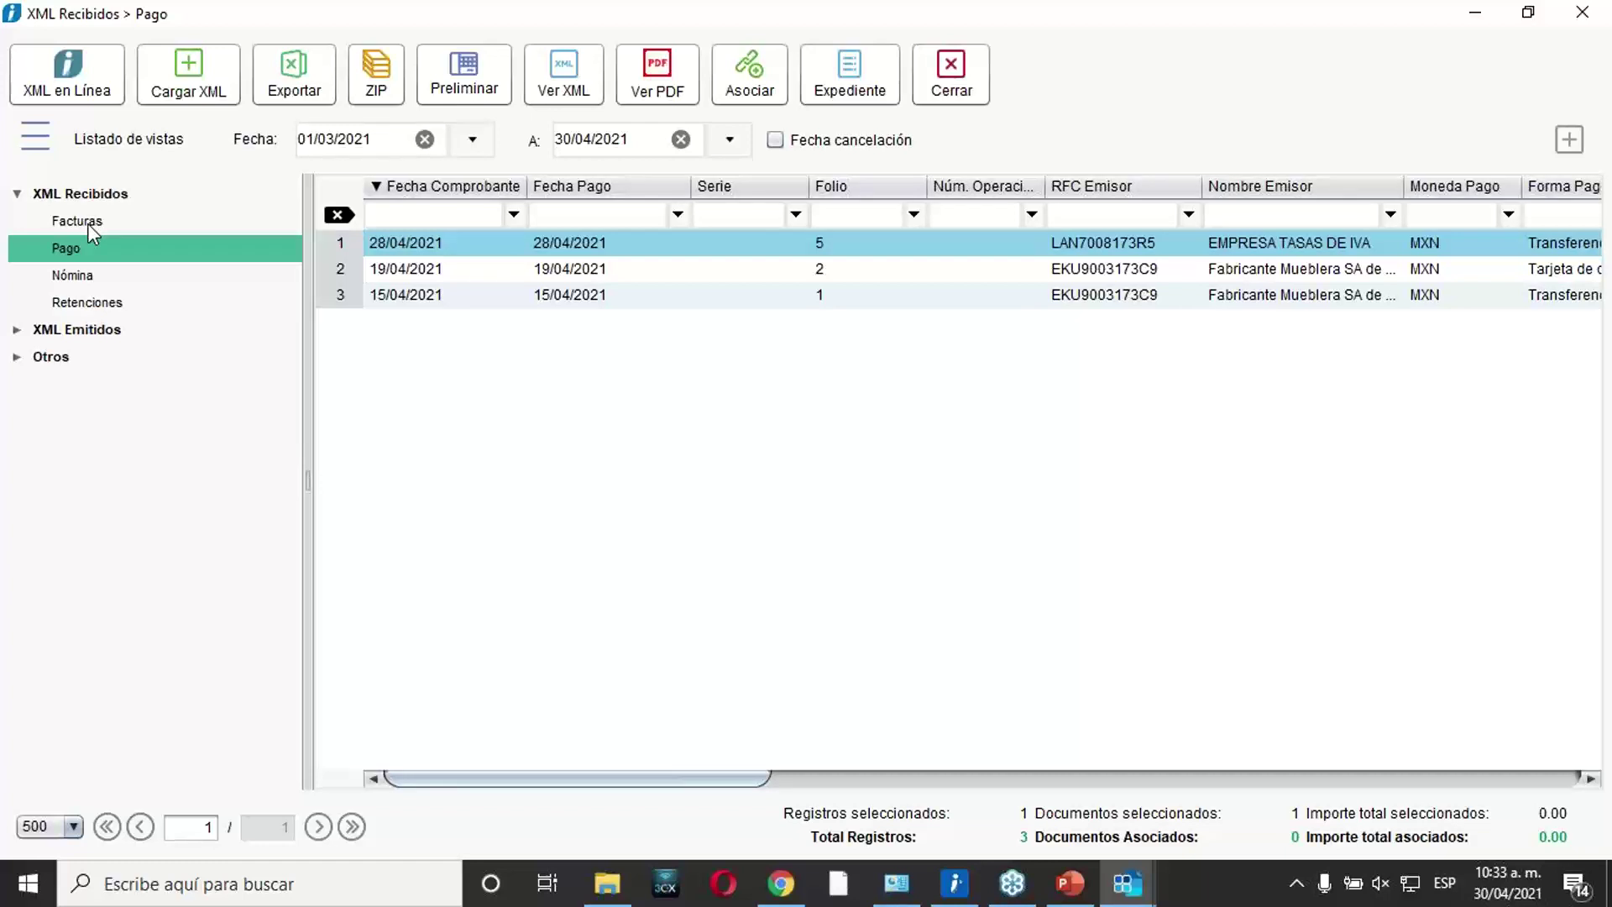
List the received invoices with no end date, filter them by folio 14, and select the ENSAMBLADOS GDL invoice dated 29/04/2021.
left_click(78, 222)
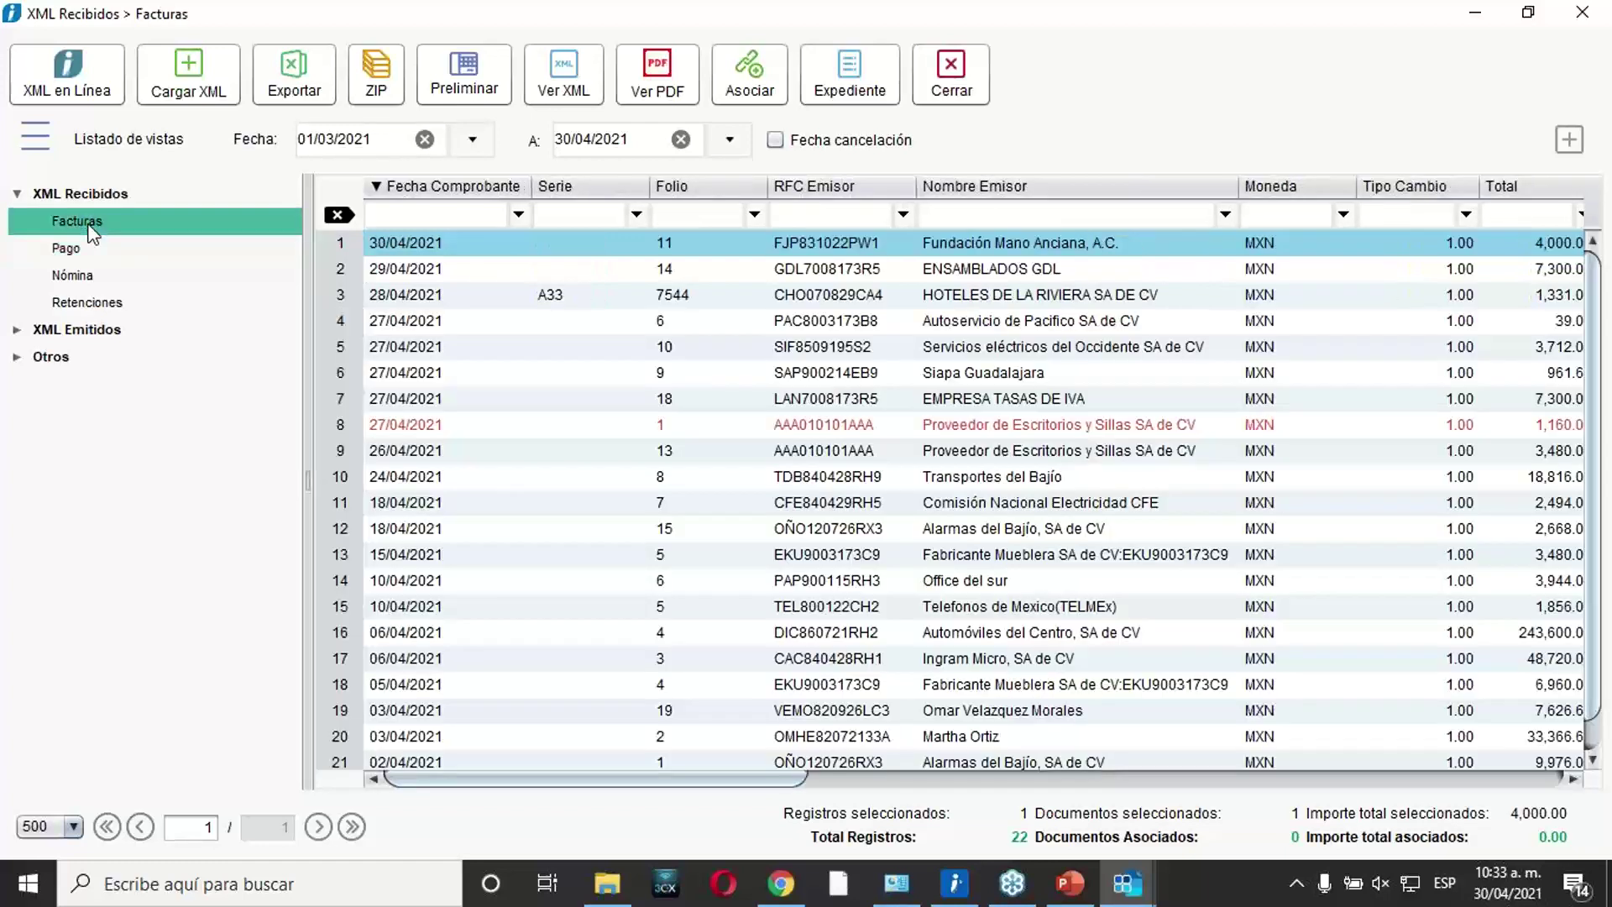
left_click(681, 139)
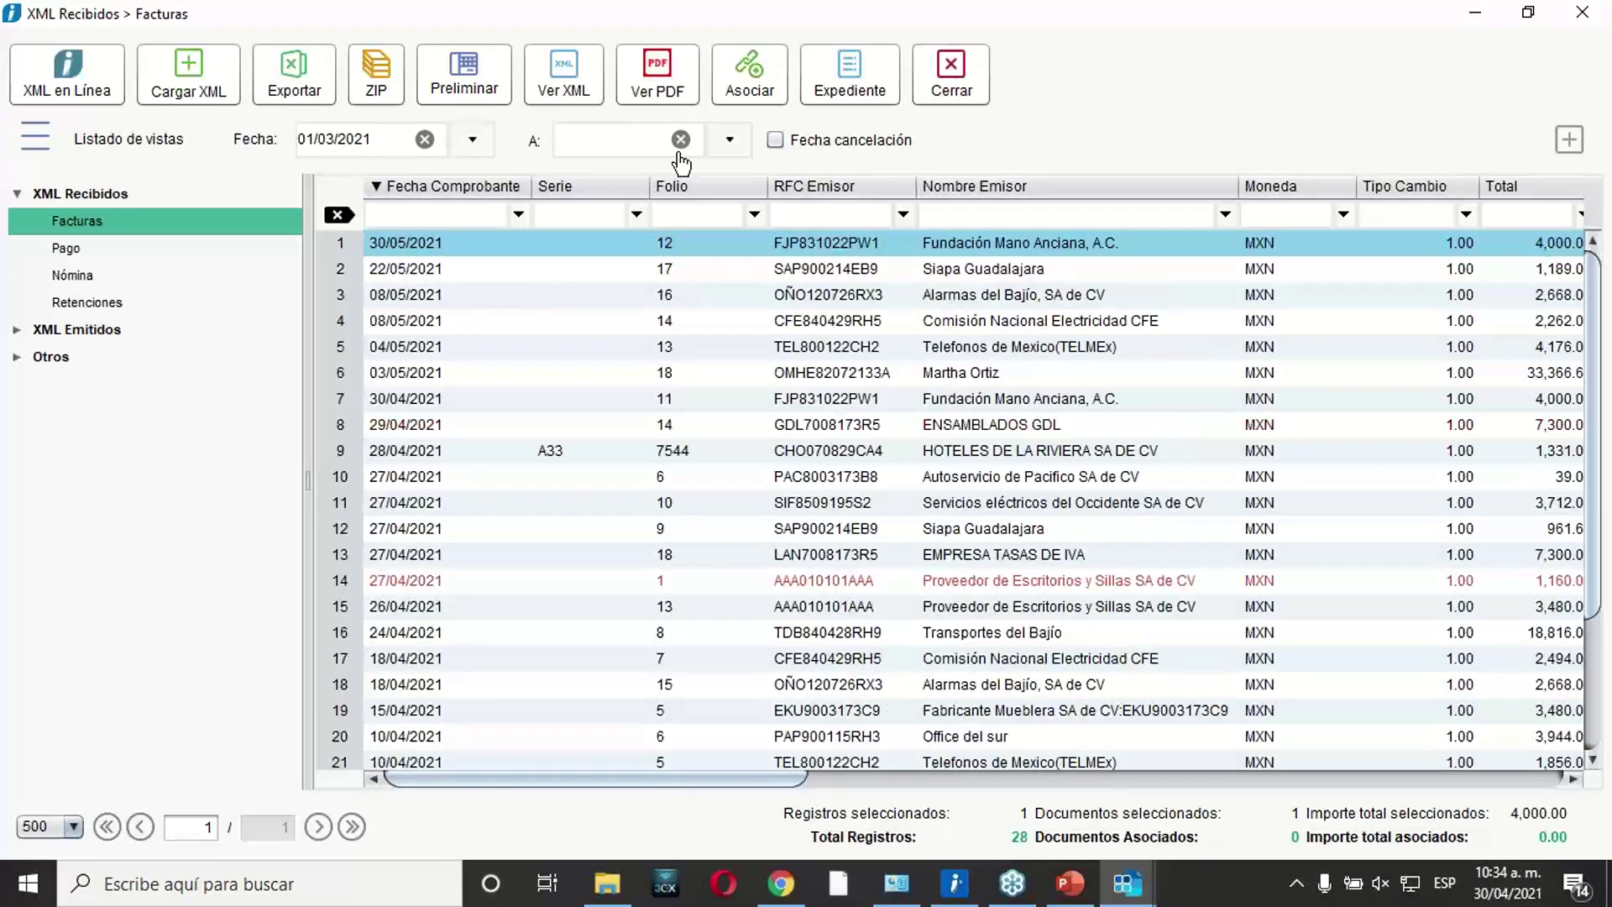
left_click(681, 214)
type("14")
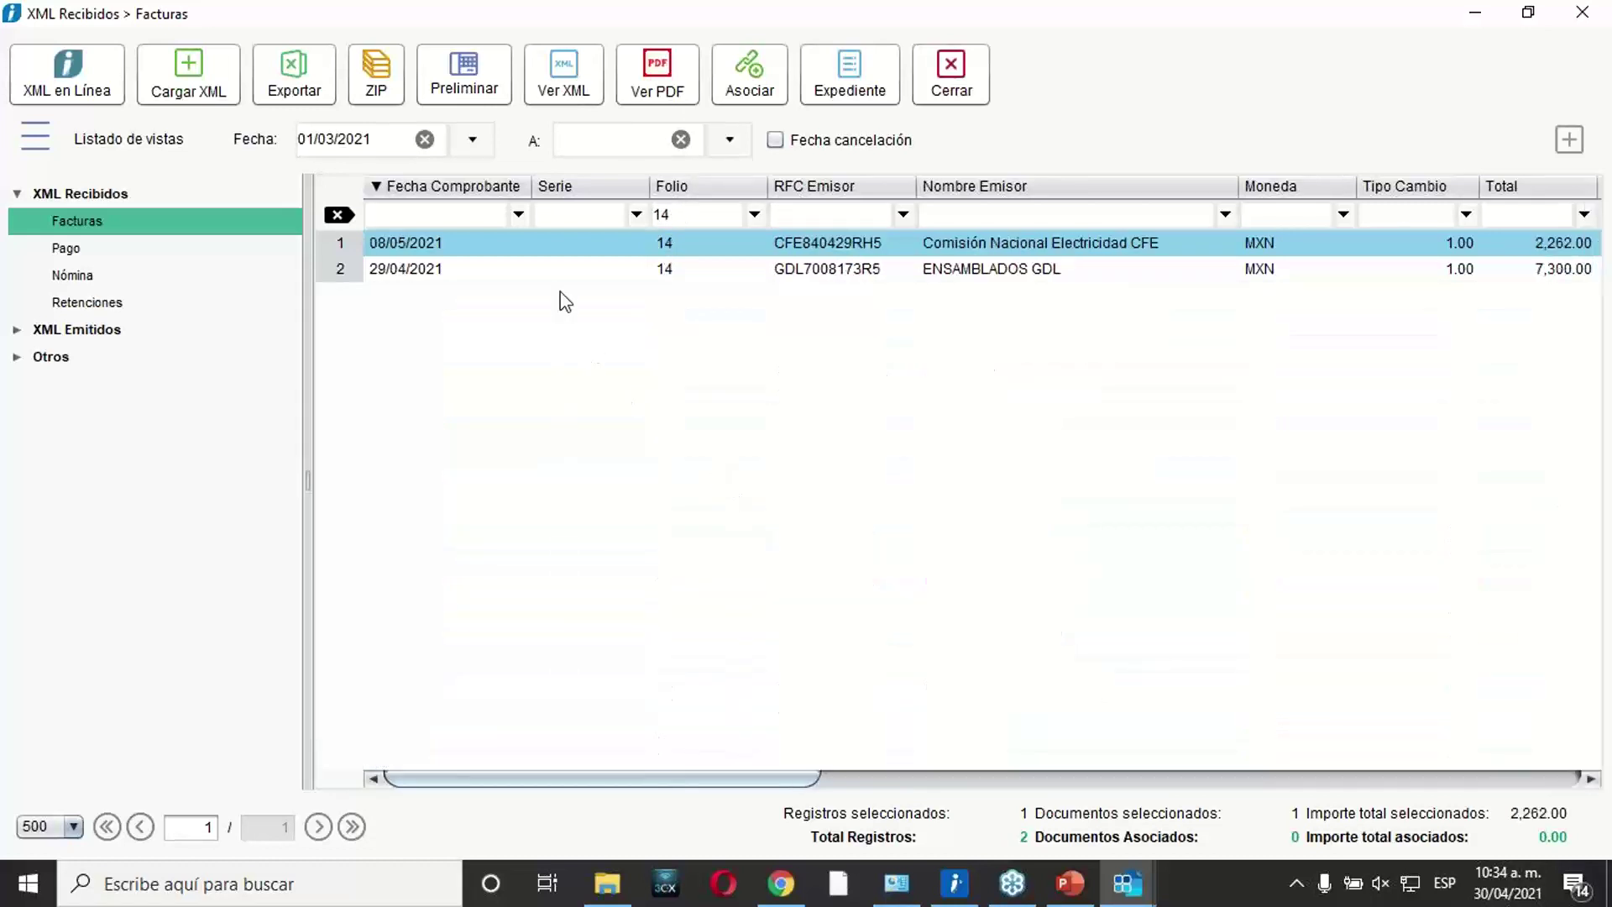
left_click(542, 270)
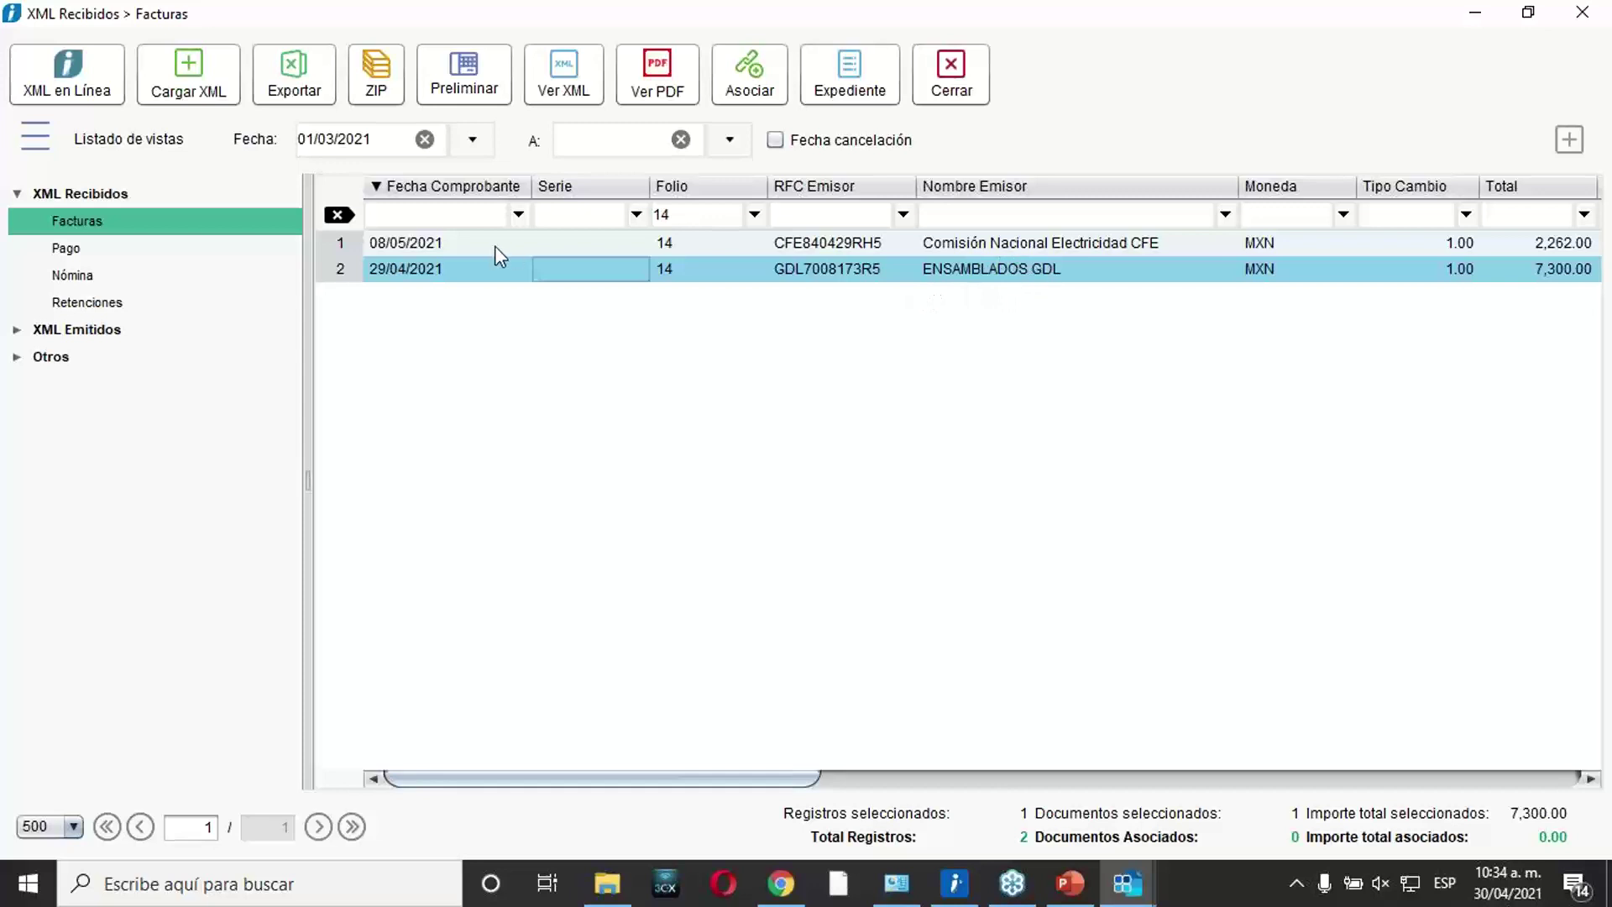
left_click(467, 274)
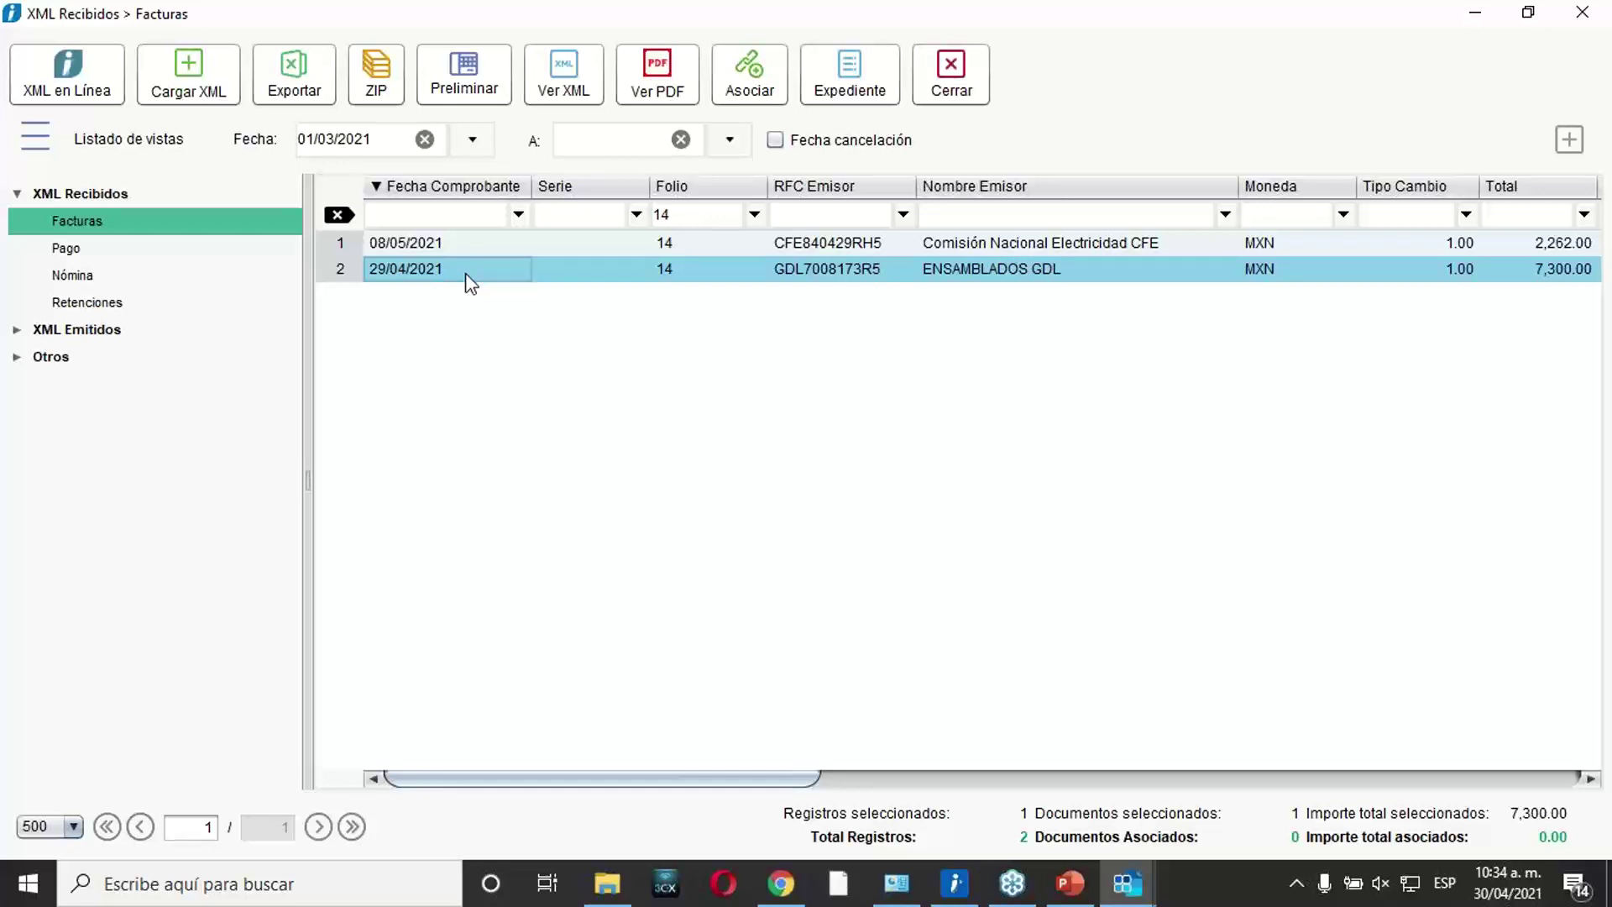
Associate the selected invoice with the Egresos 14 policy and start its first movement linked to the ENSAMBLADOS GDL CFDI.
left_click(750, 88)
left_click(933, 101)
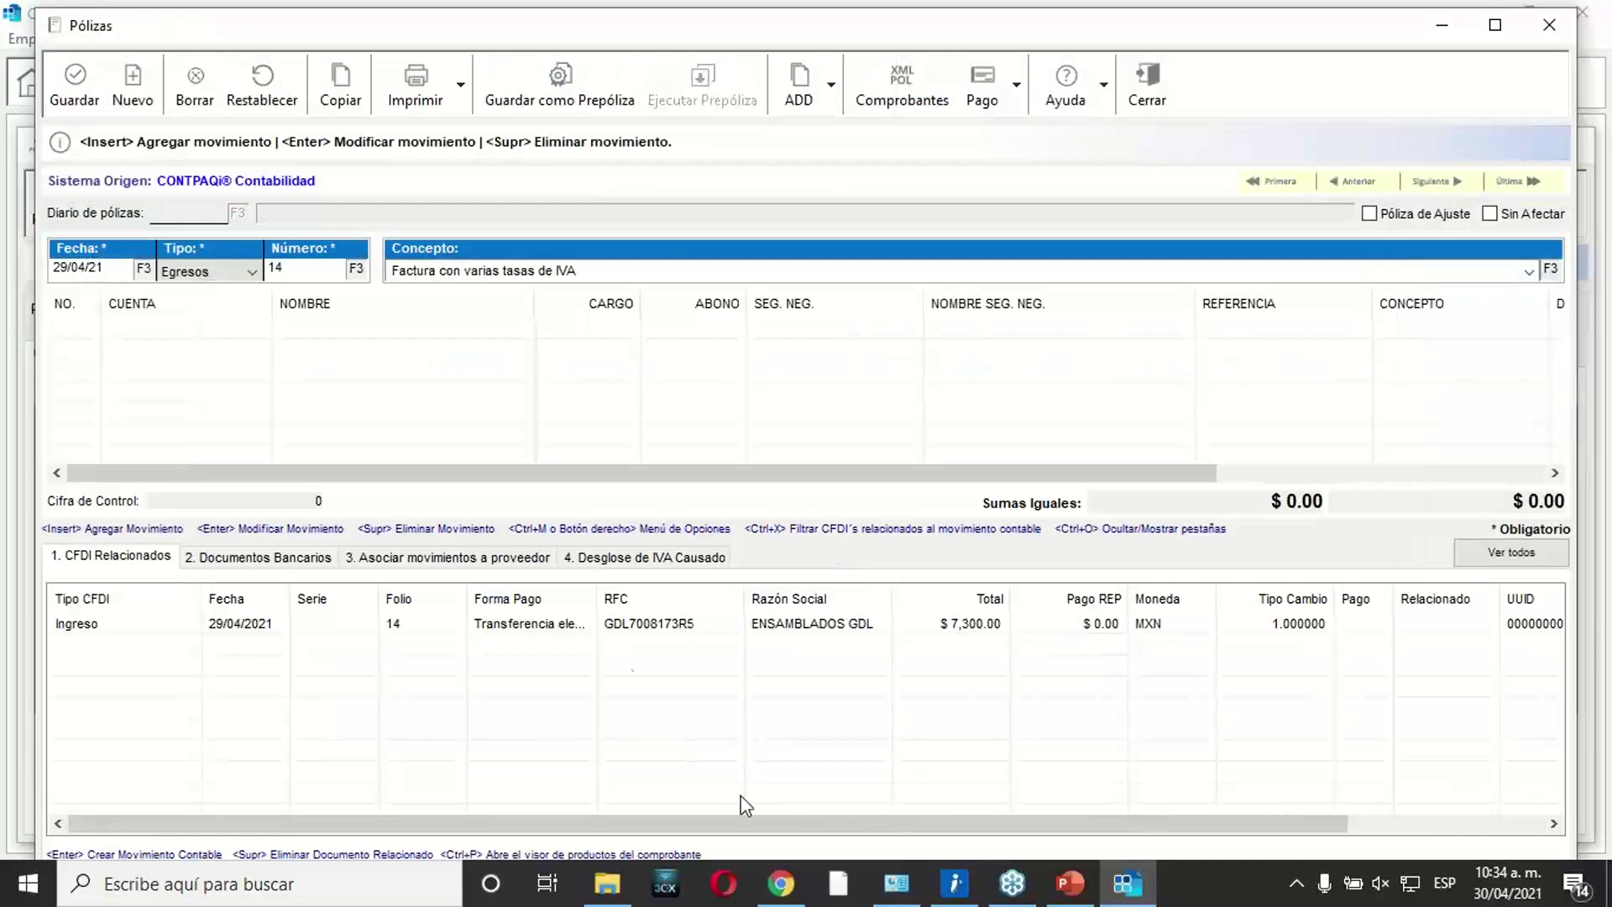
left_click(629, 426)
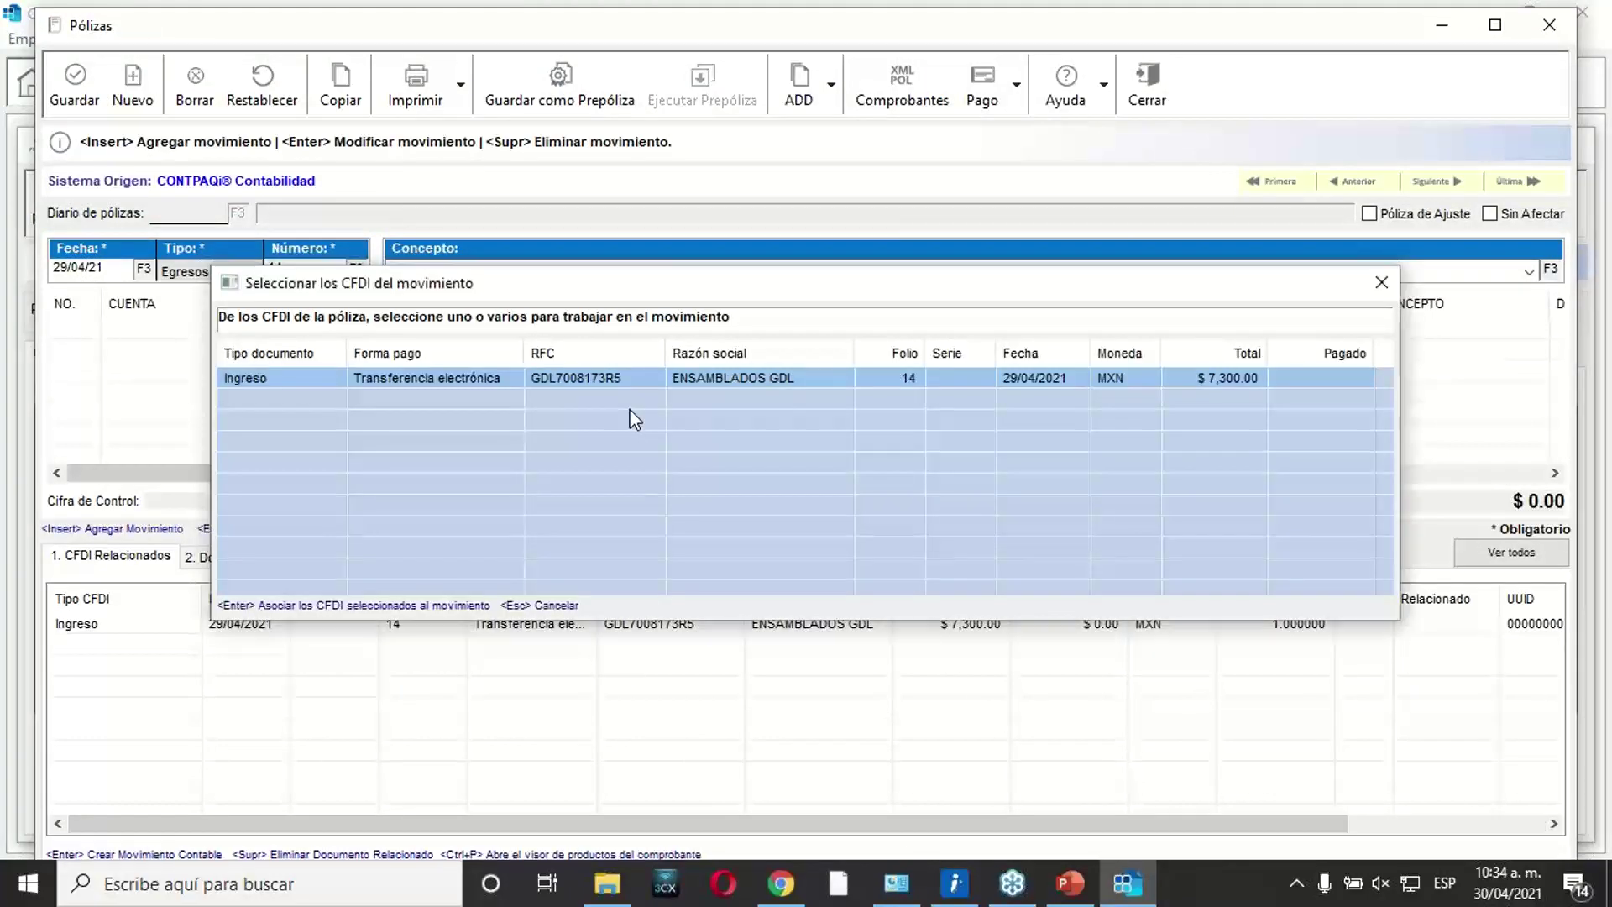
double_click(695, 388)
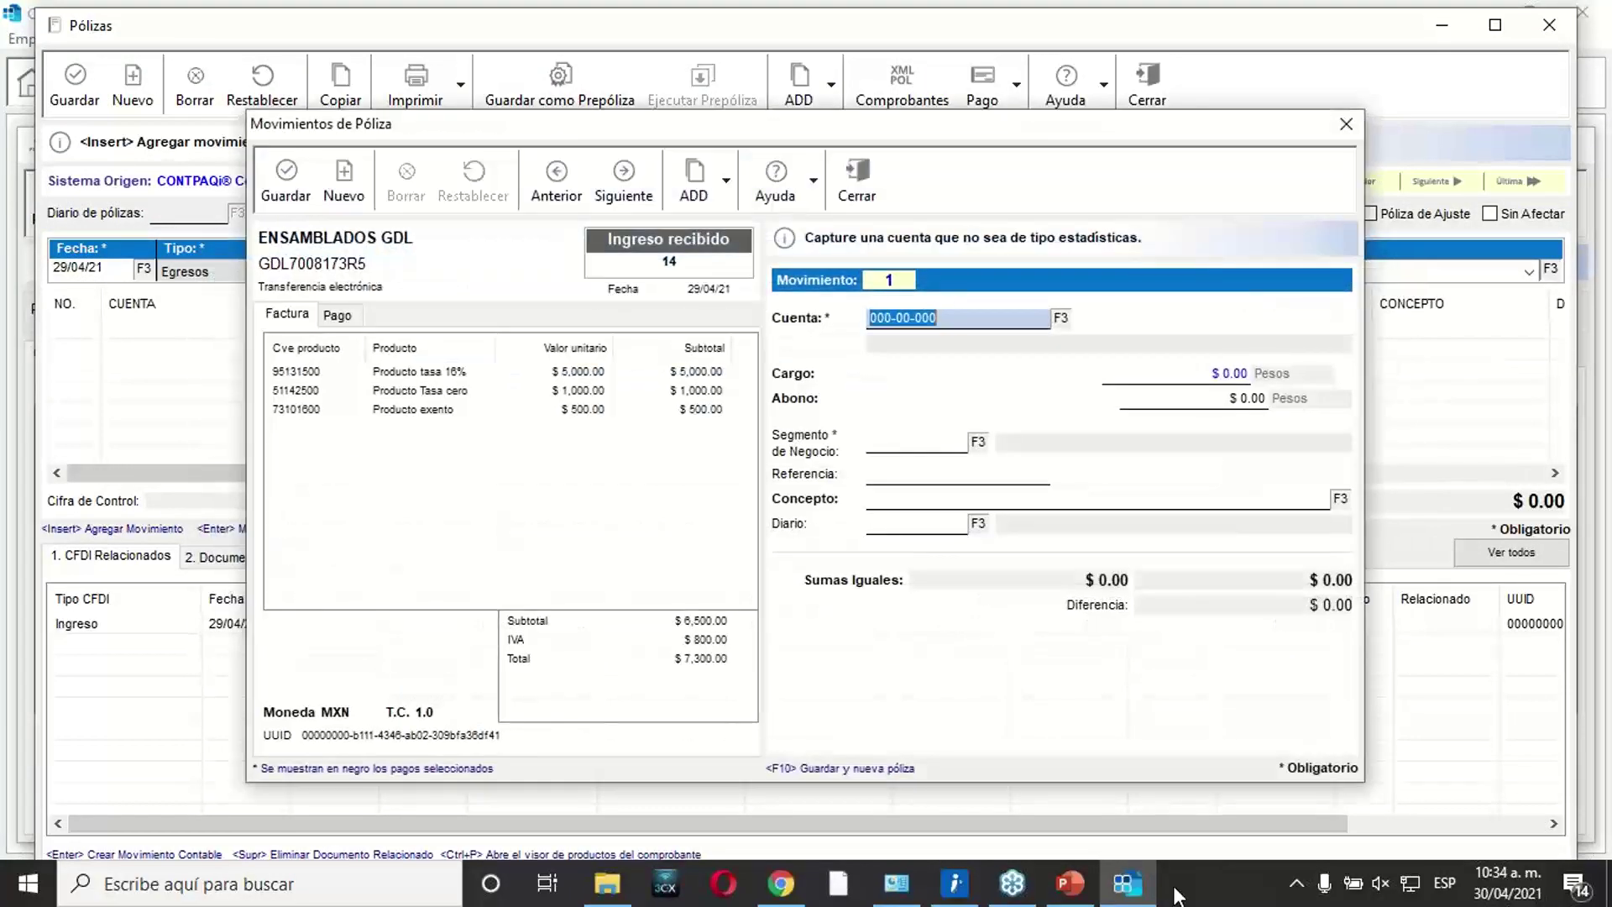
Consult the exercise slide and save movement 1 to account 602-84-000 Otros gastos de venta, charging the CFDI's net amount of $6,500.00.
left_click(1070, 885)
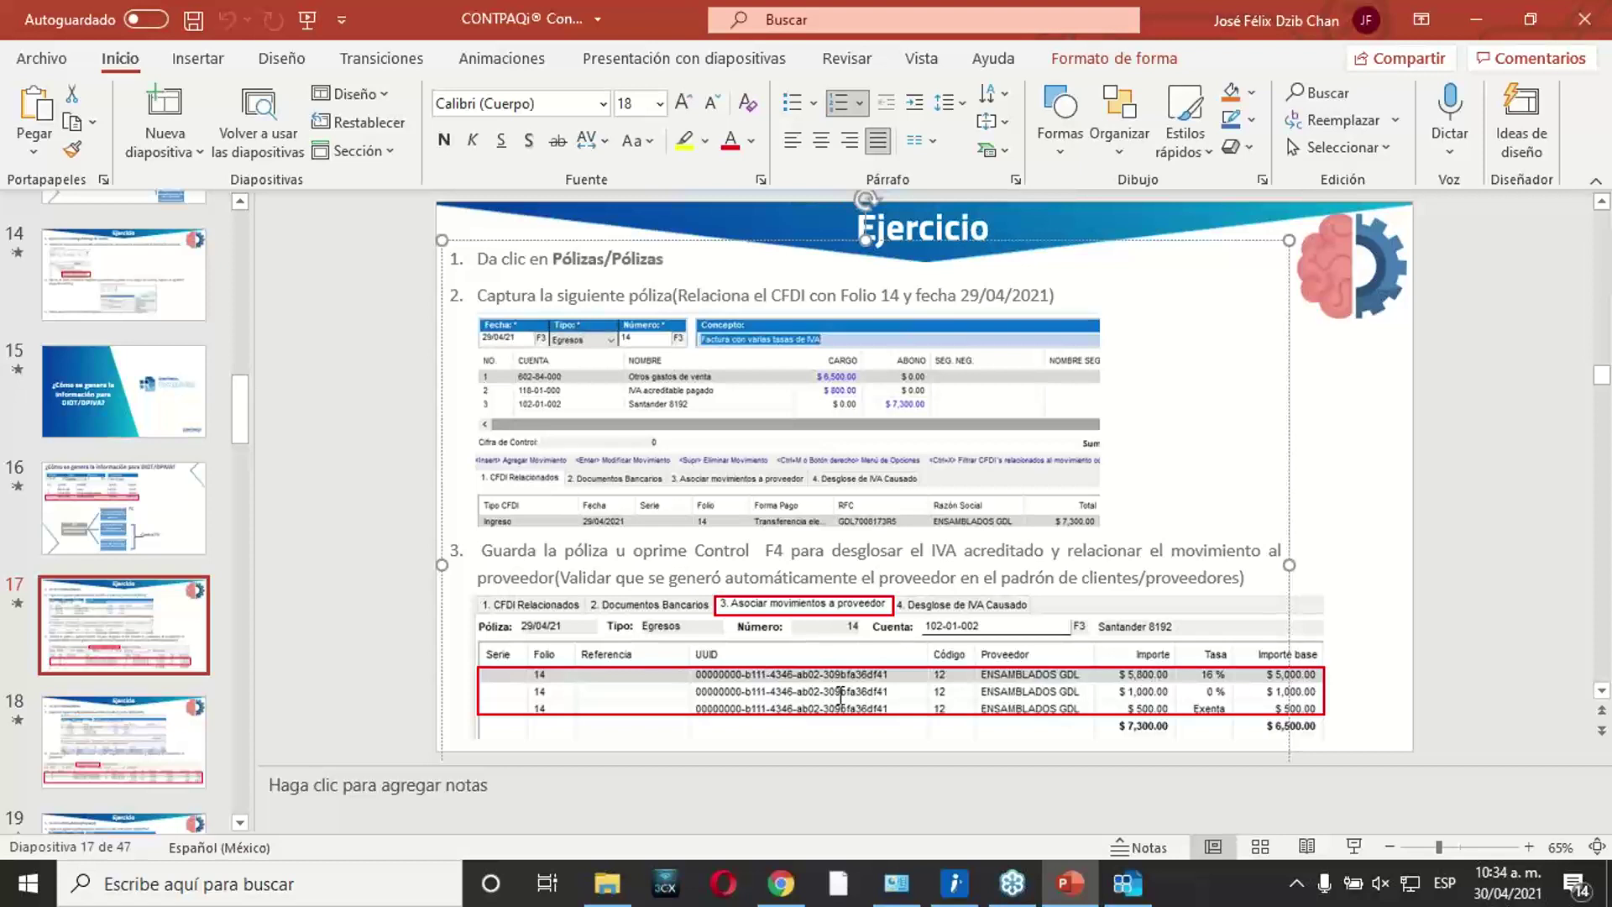
left_click(1069, 883)
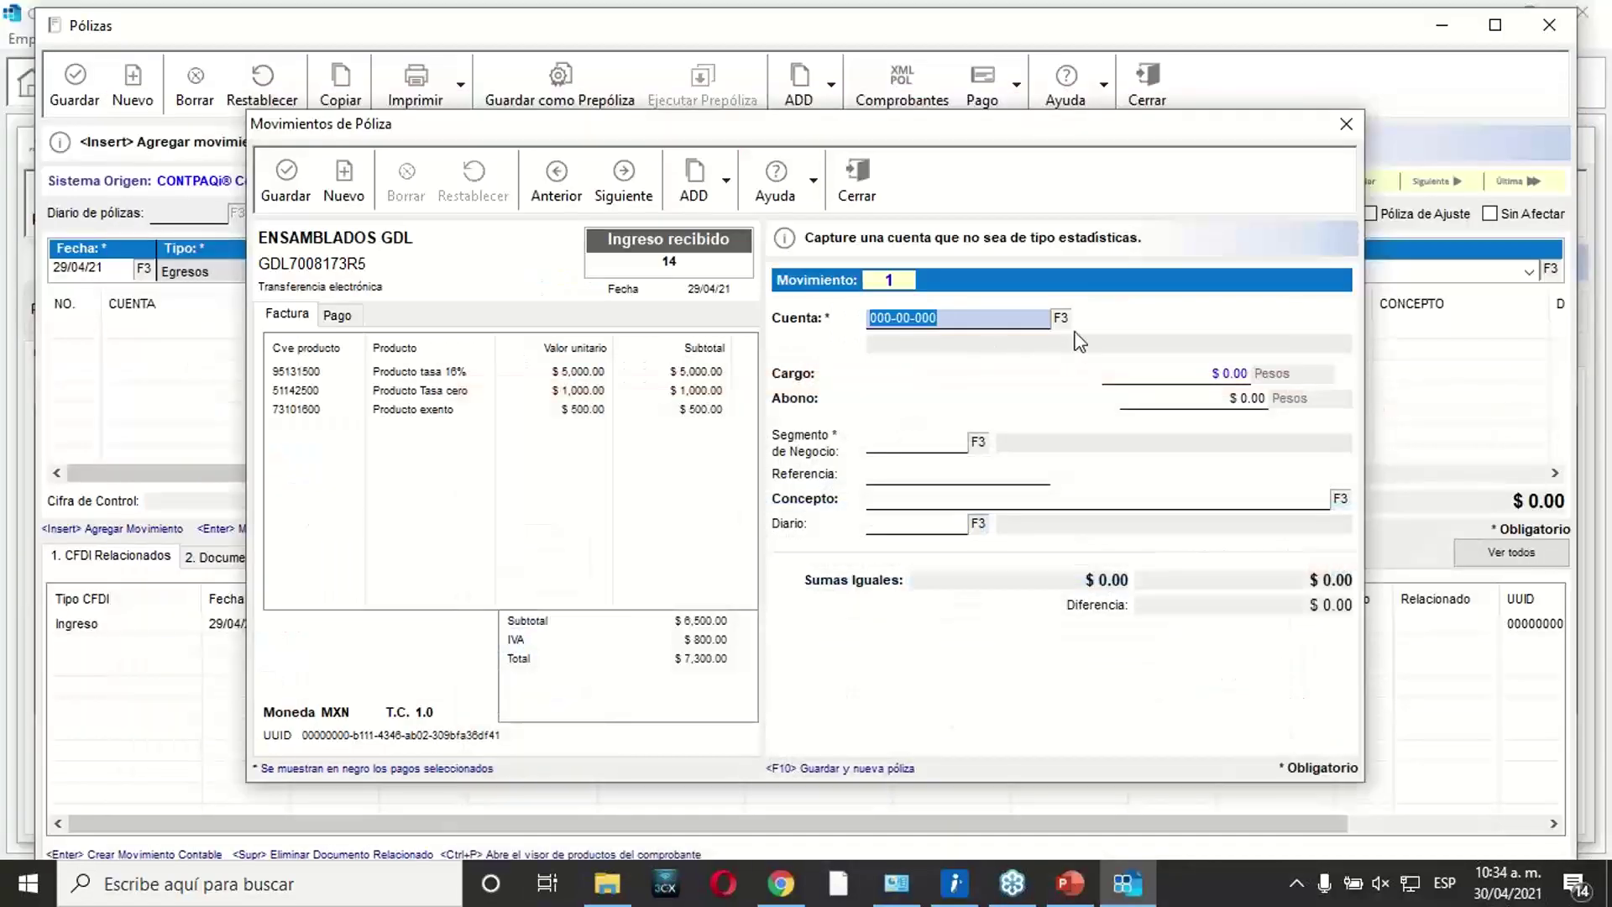
left_click(1062, 321)
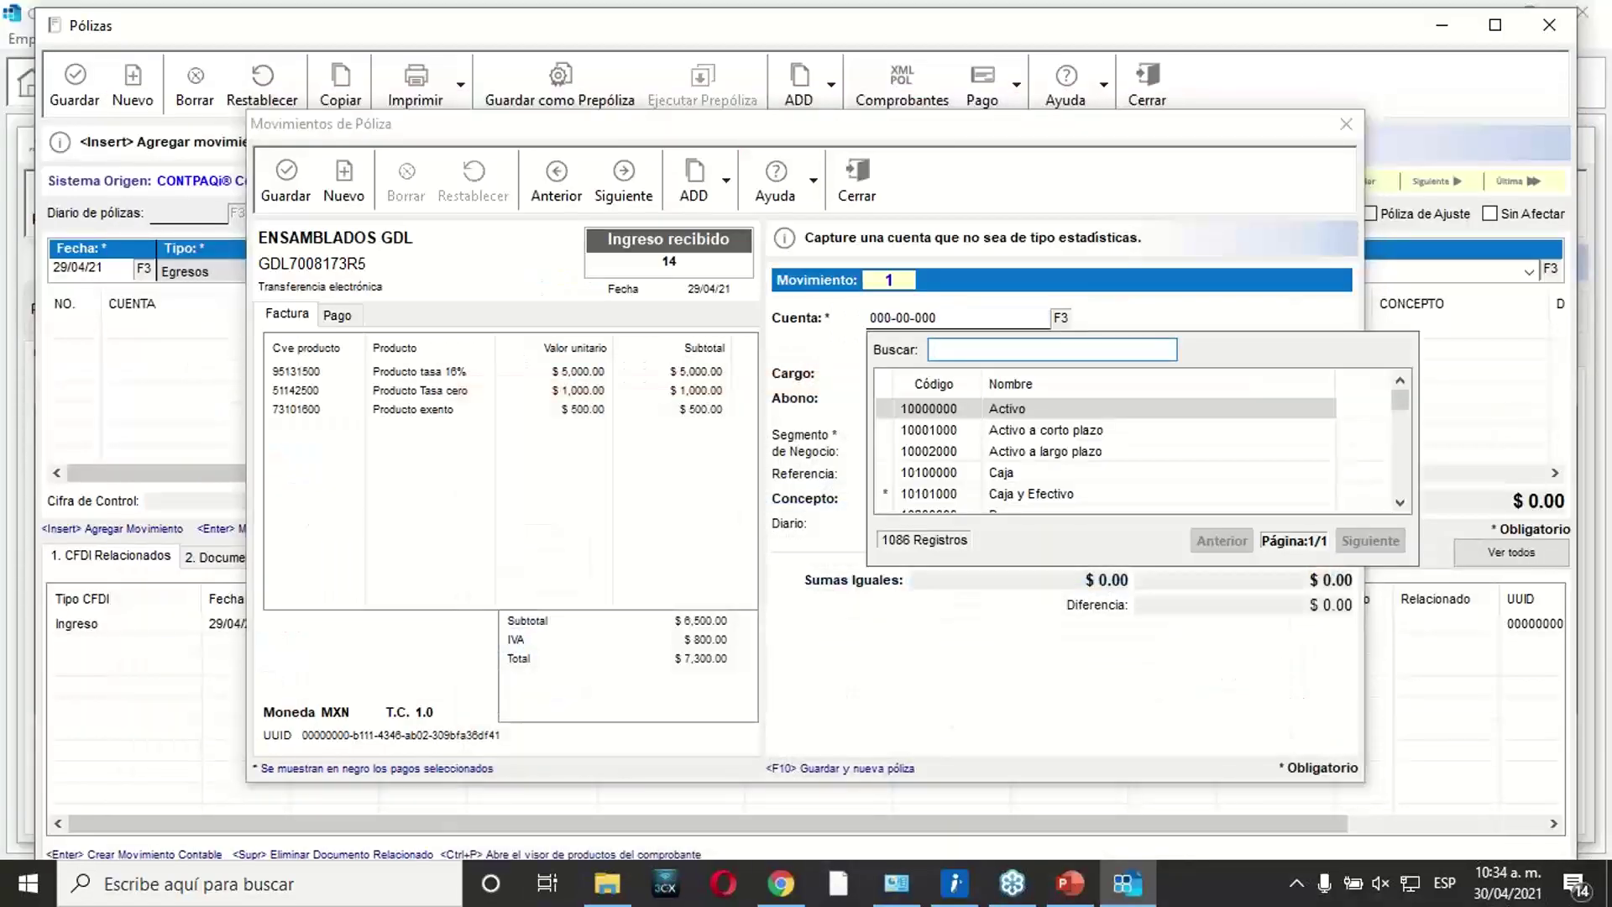
type("60284")
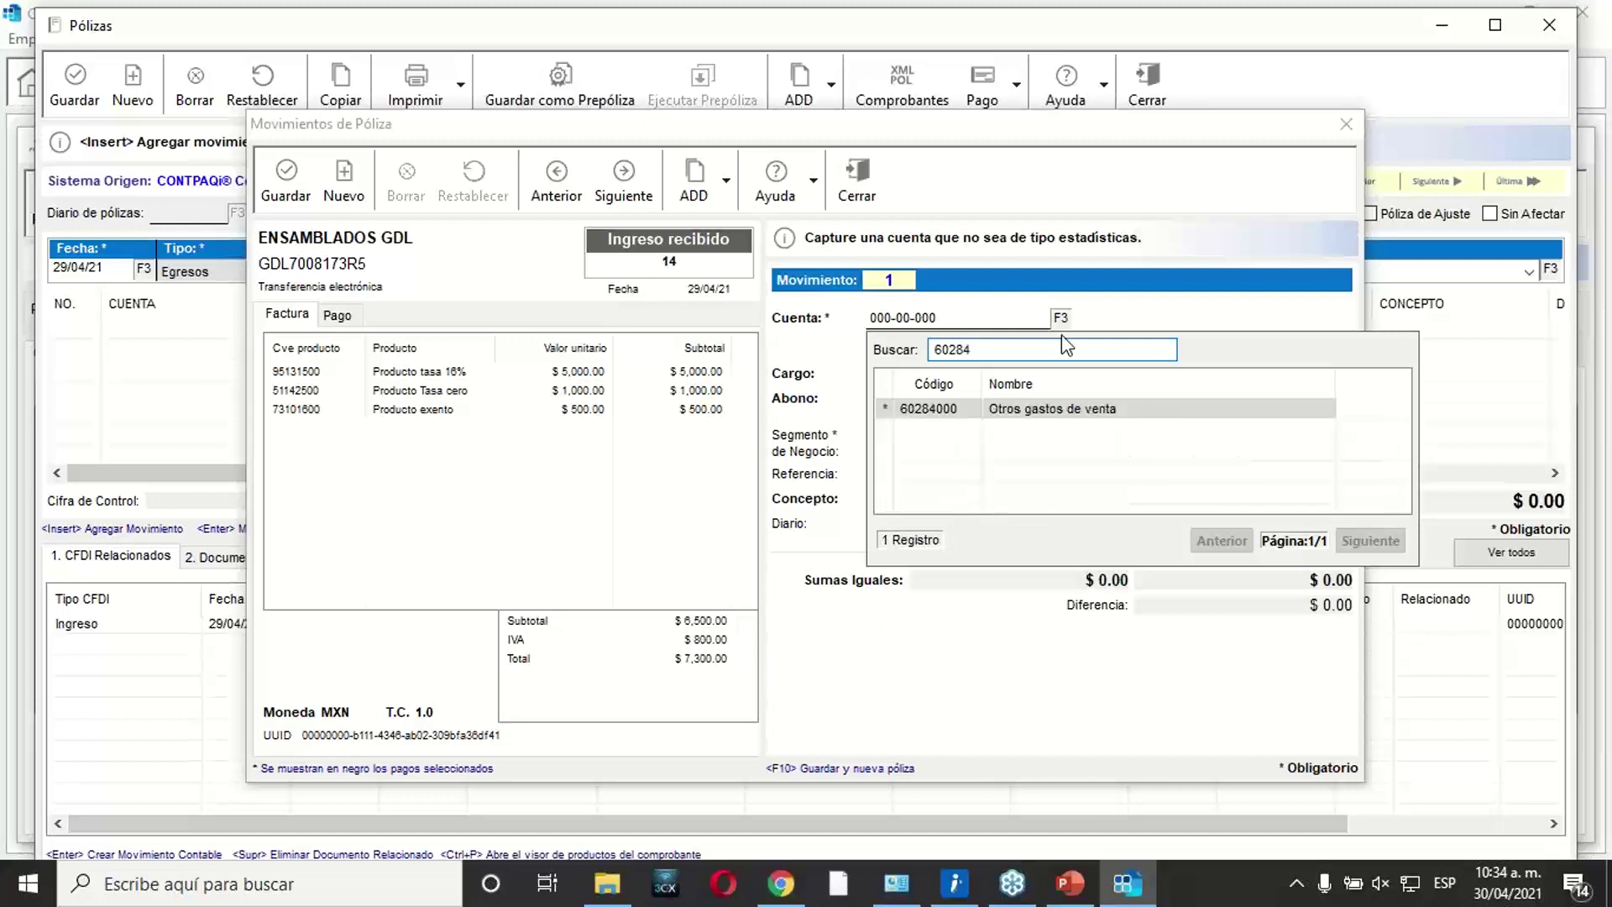
double_click(1069, 409)
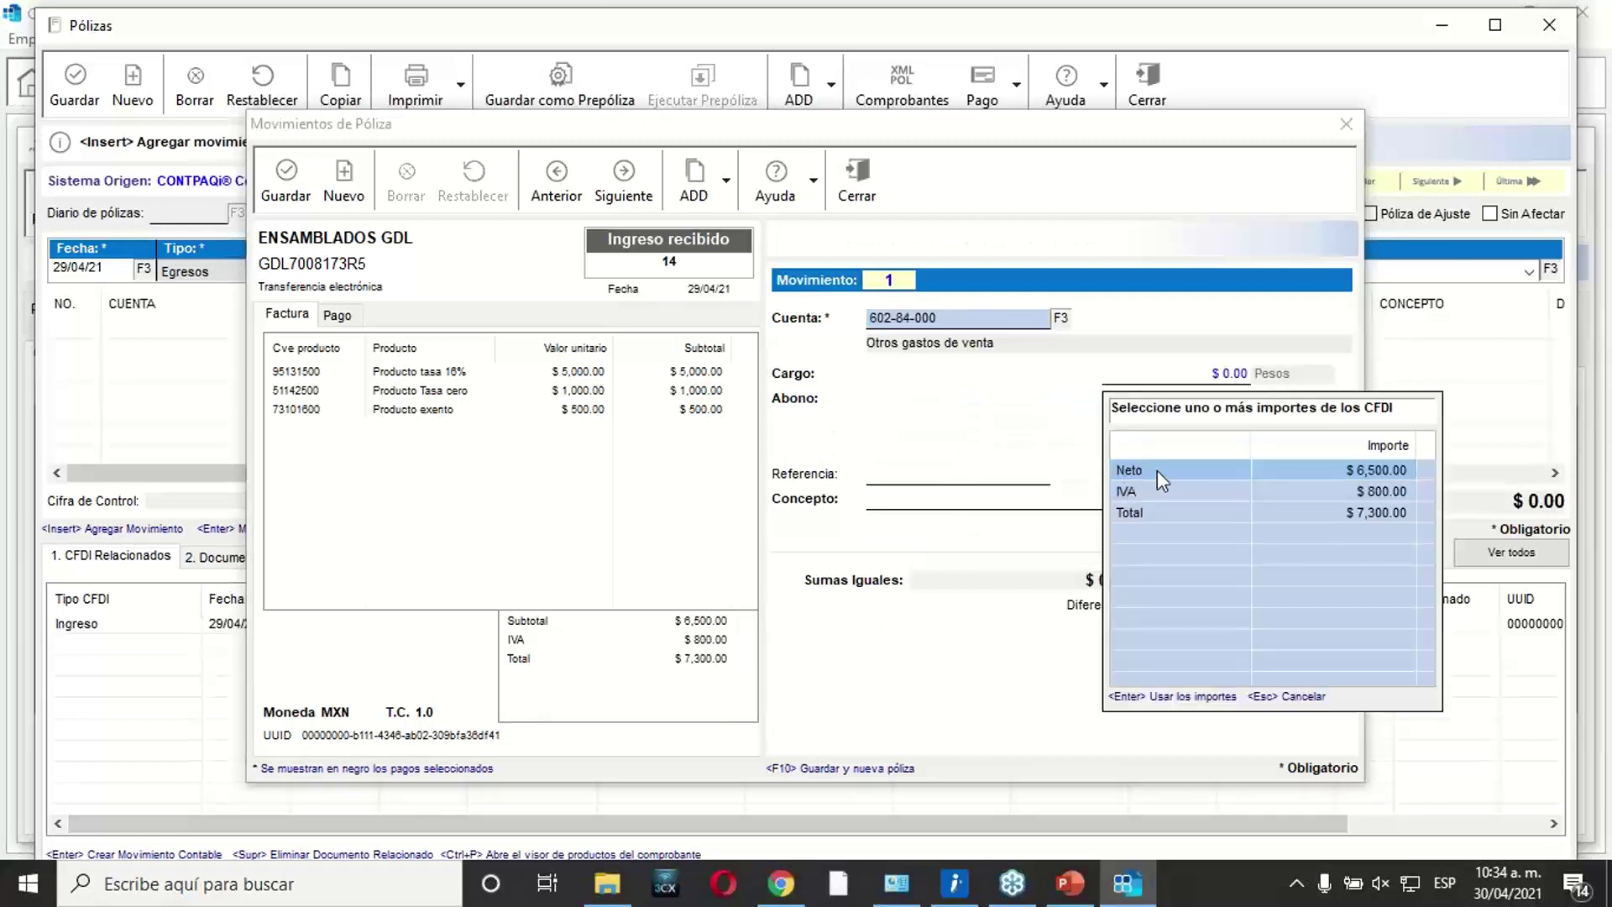
double_click(1202, 468)
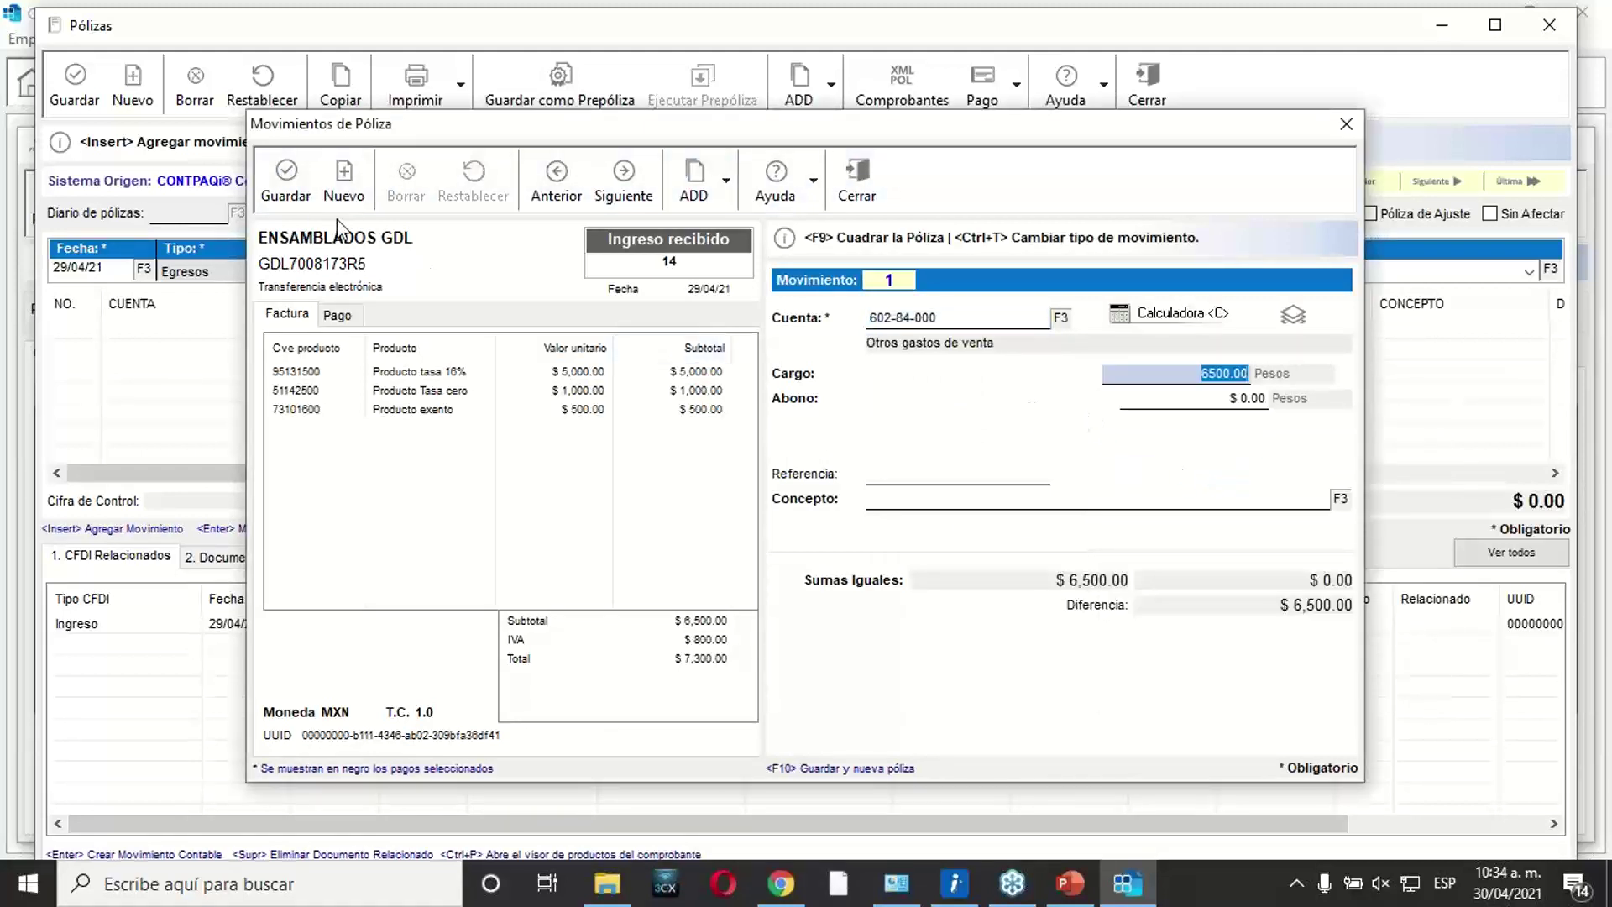
left_click(286, 180)
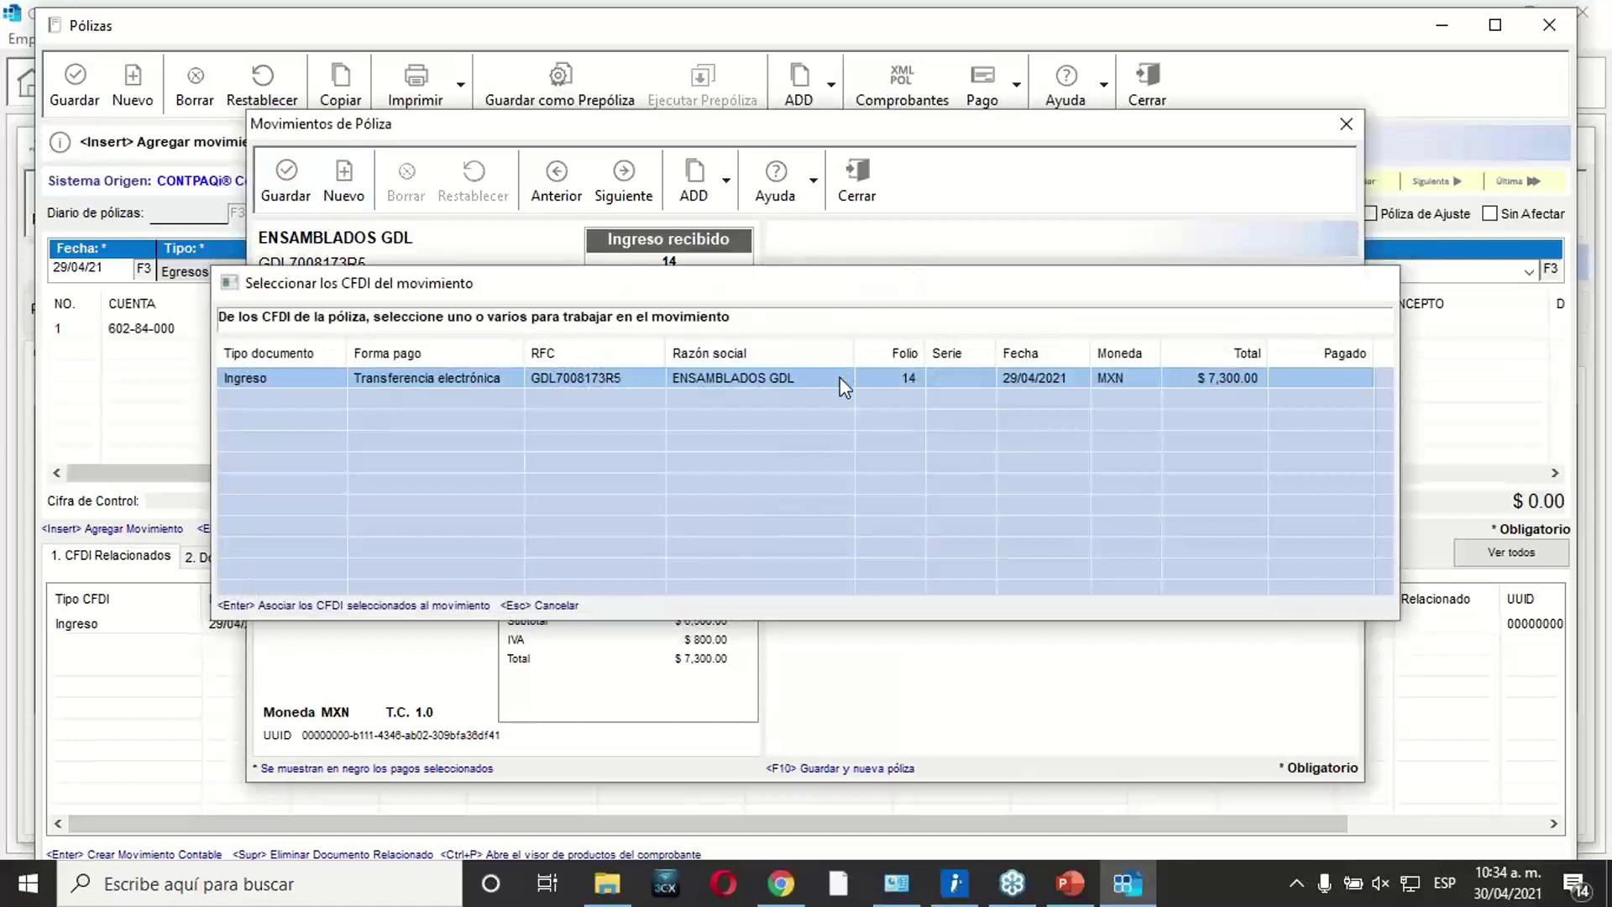
Save movement 2 linked to the same CFDI, charging its IVA amount of $800.00 to account 118-01-000 IVA acreditable pagado.
double_click(839, 376)
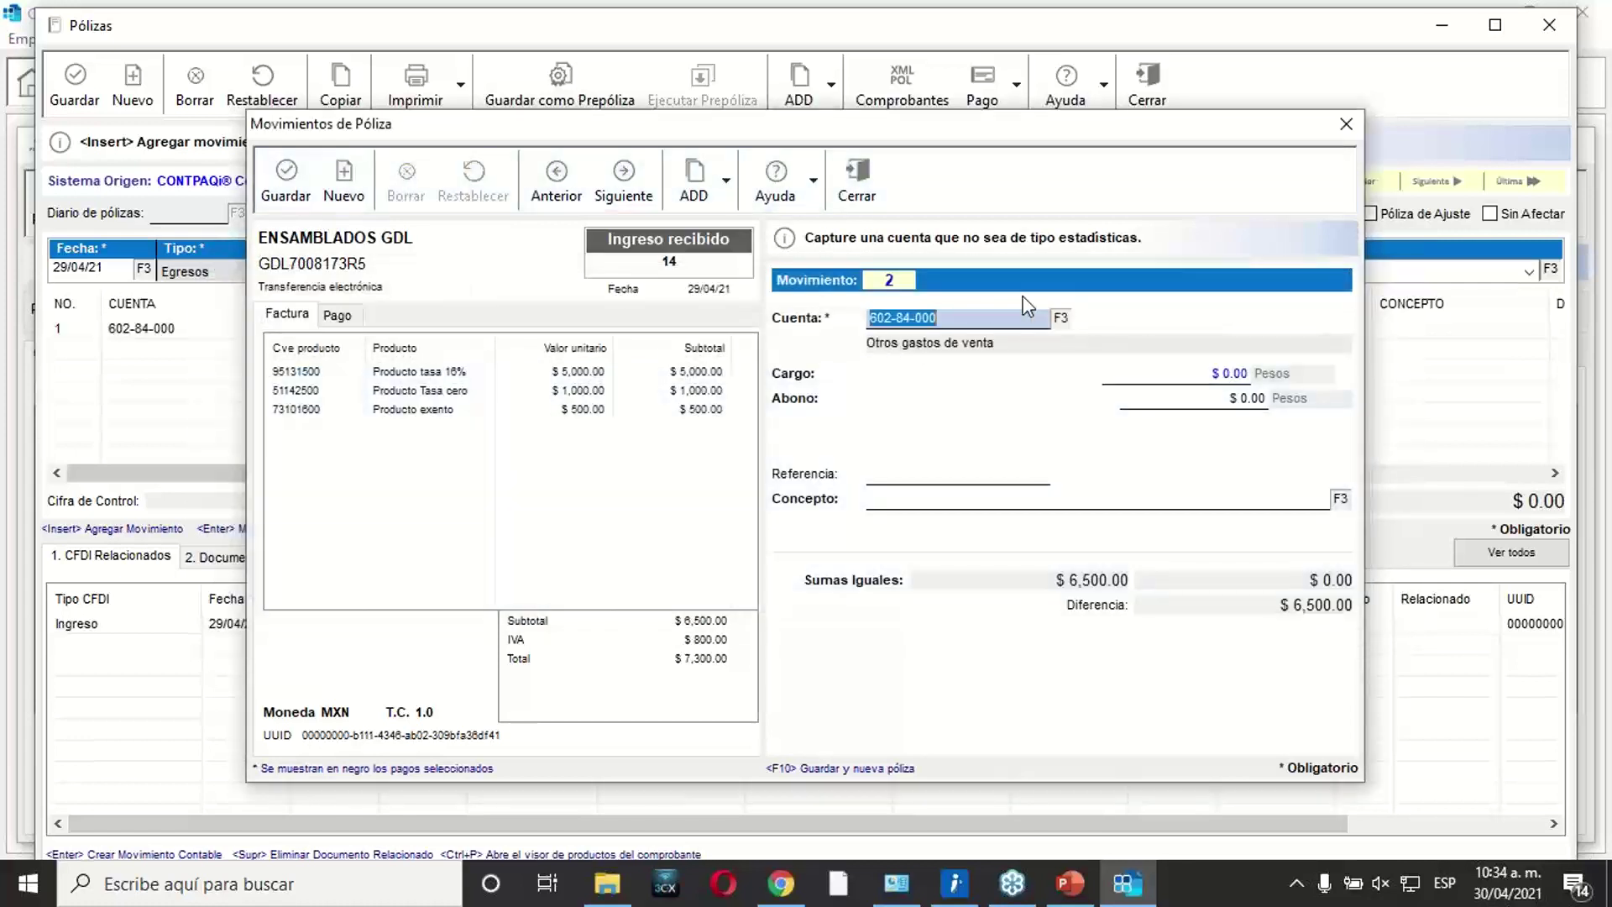
left_click(1061, 318)
type("iva")
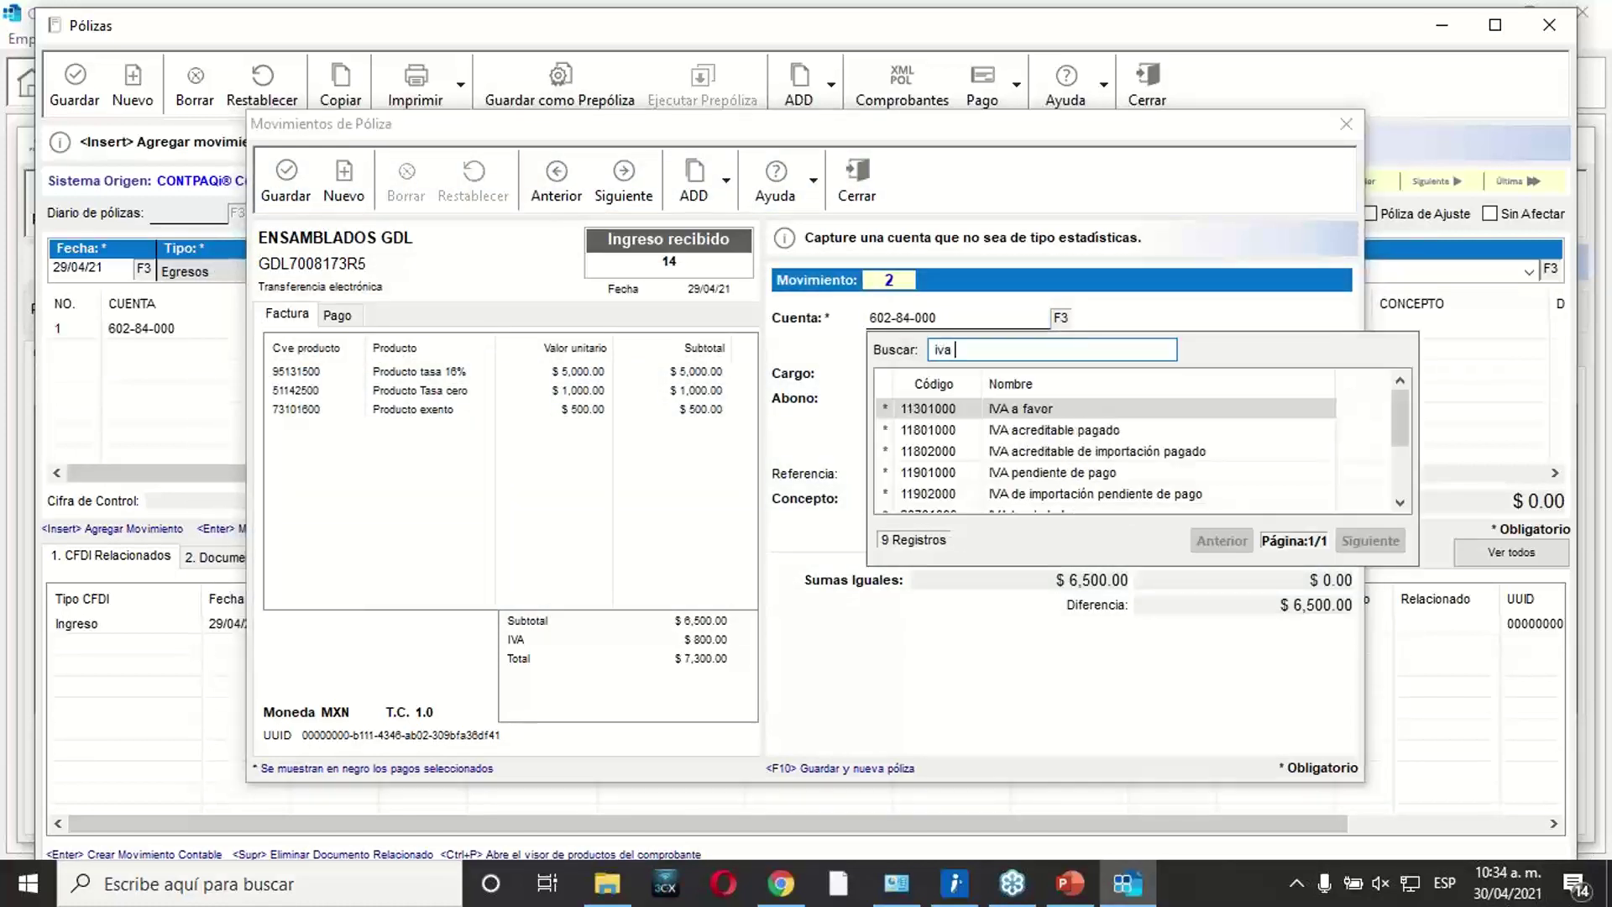
type("ac")
double_click(1034, 410)
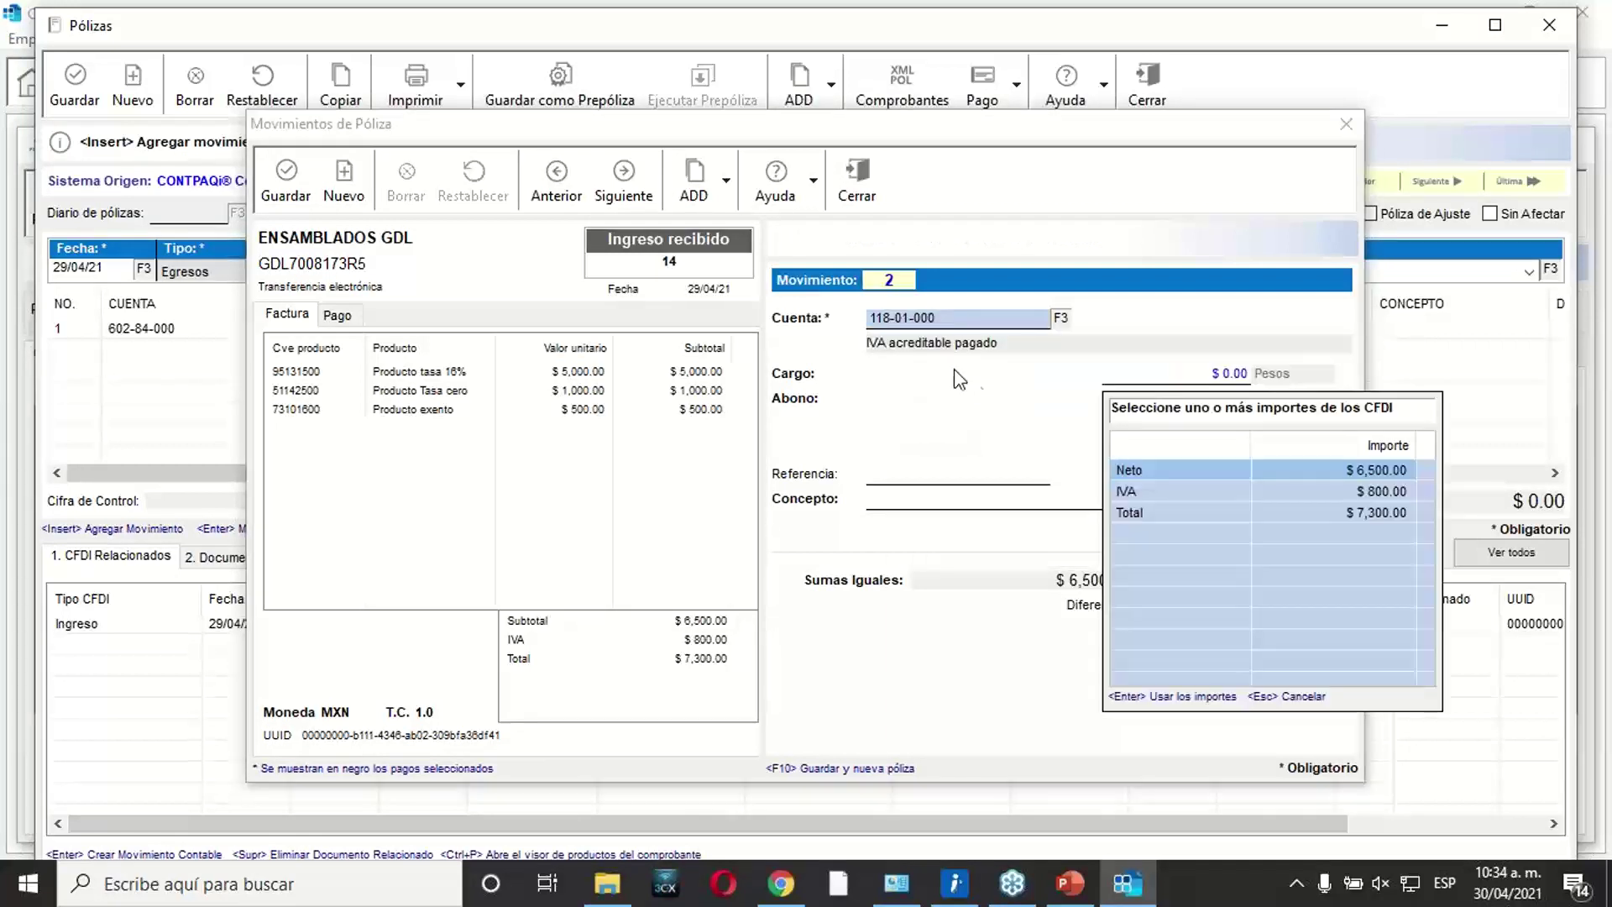
double_click(1127, 492)
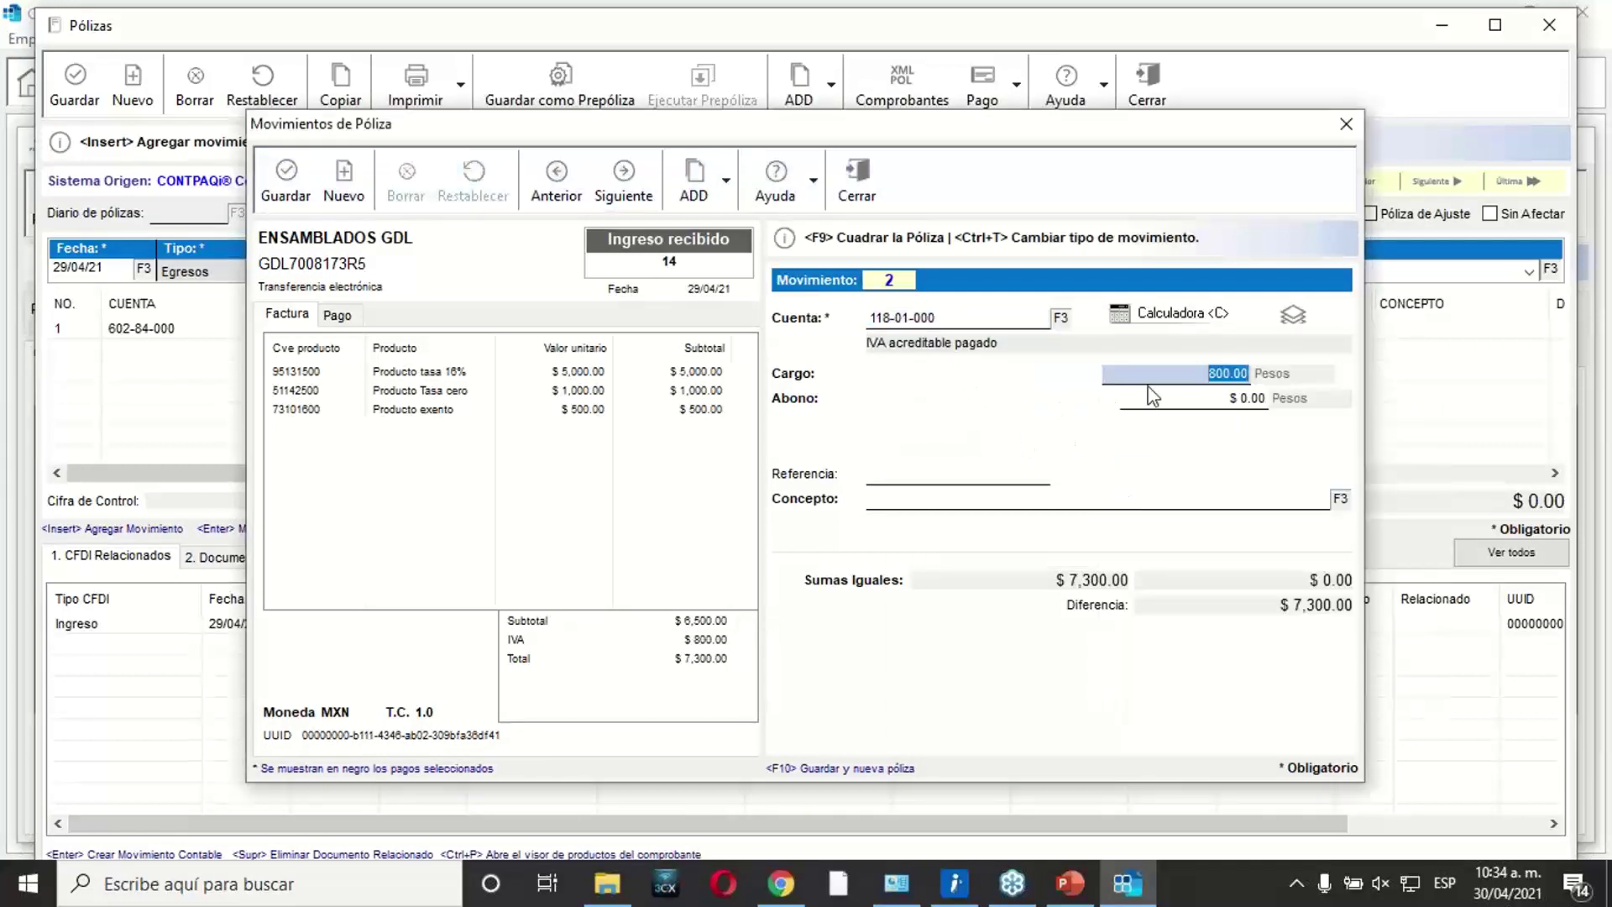
left_click(285, 178)
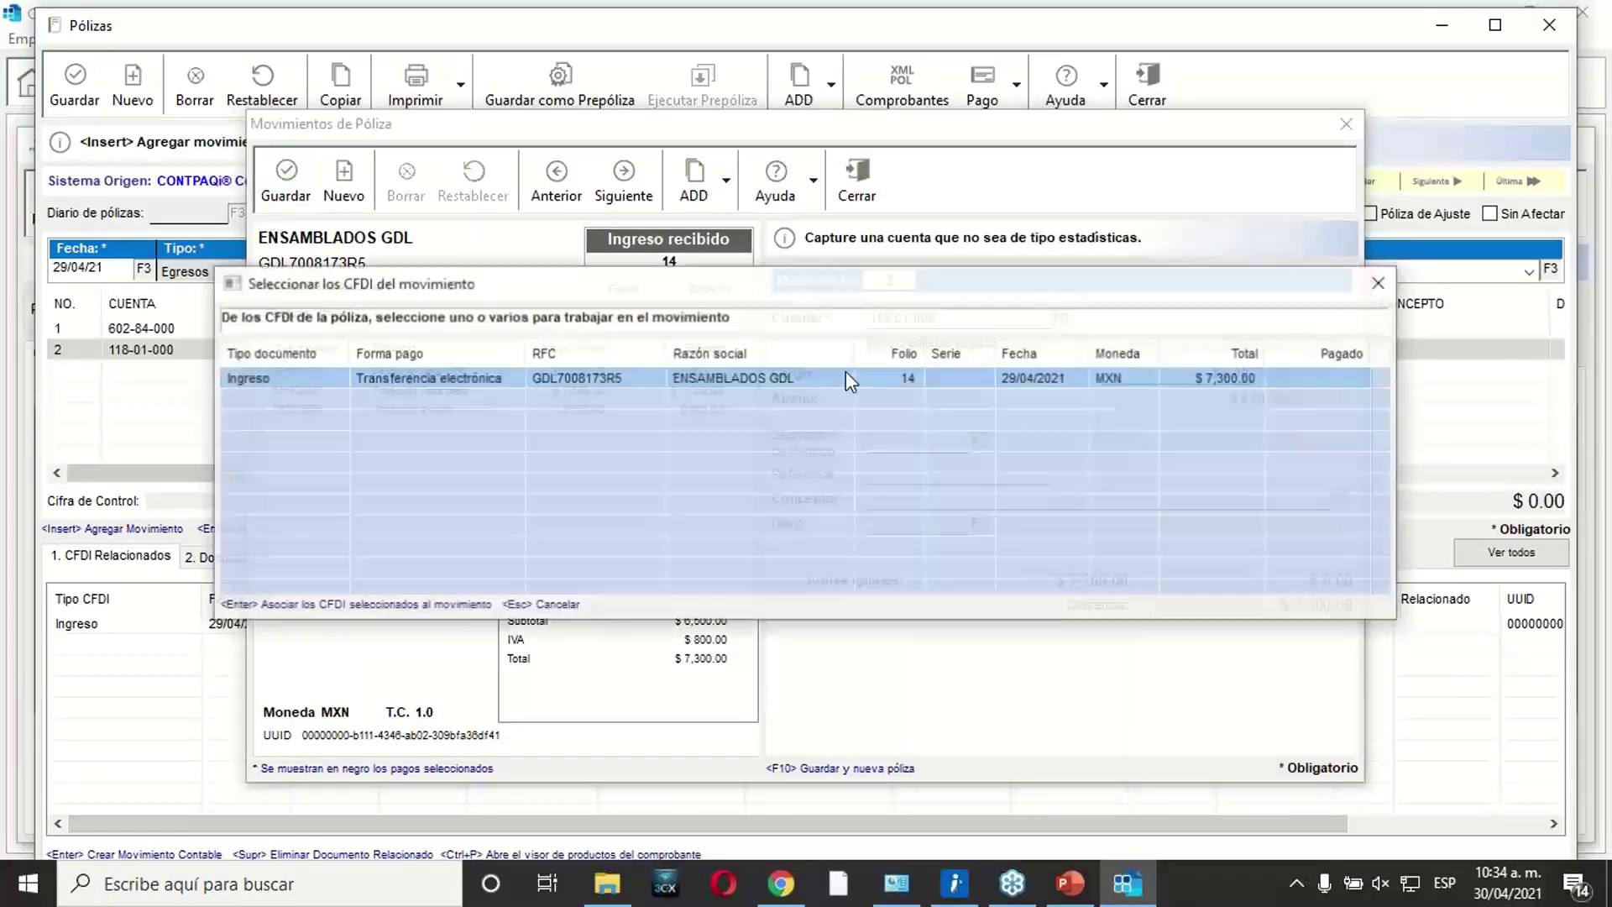
Save movement 3 linked to the CFDI, crediting its total of $7,300.00 to Santander account 102-01-002, and finish capturing movements.
double_click(850, 381)
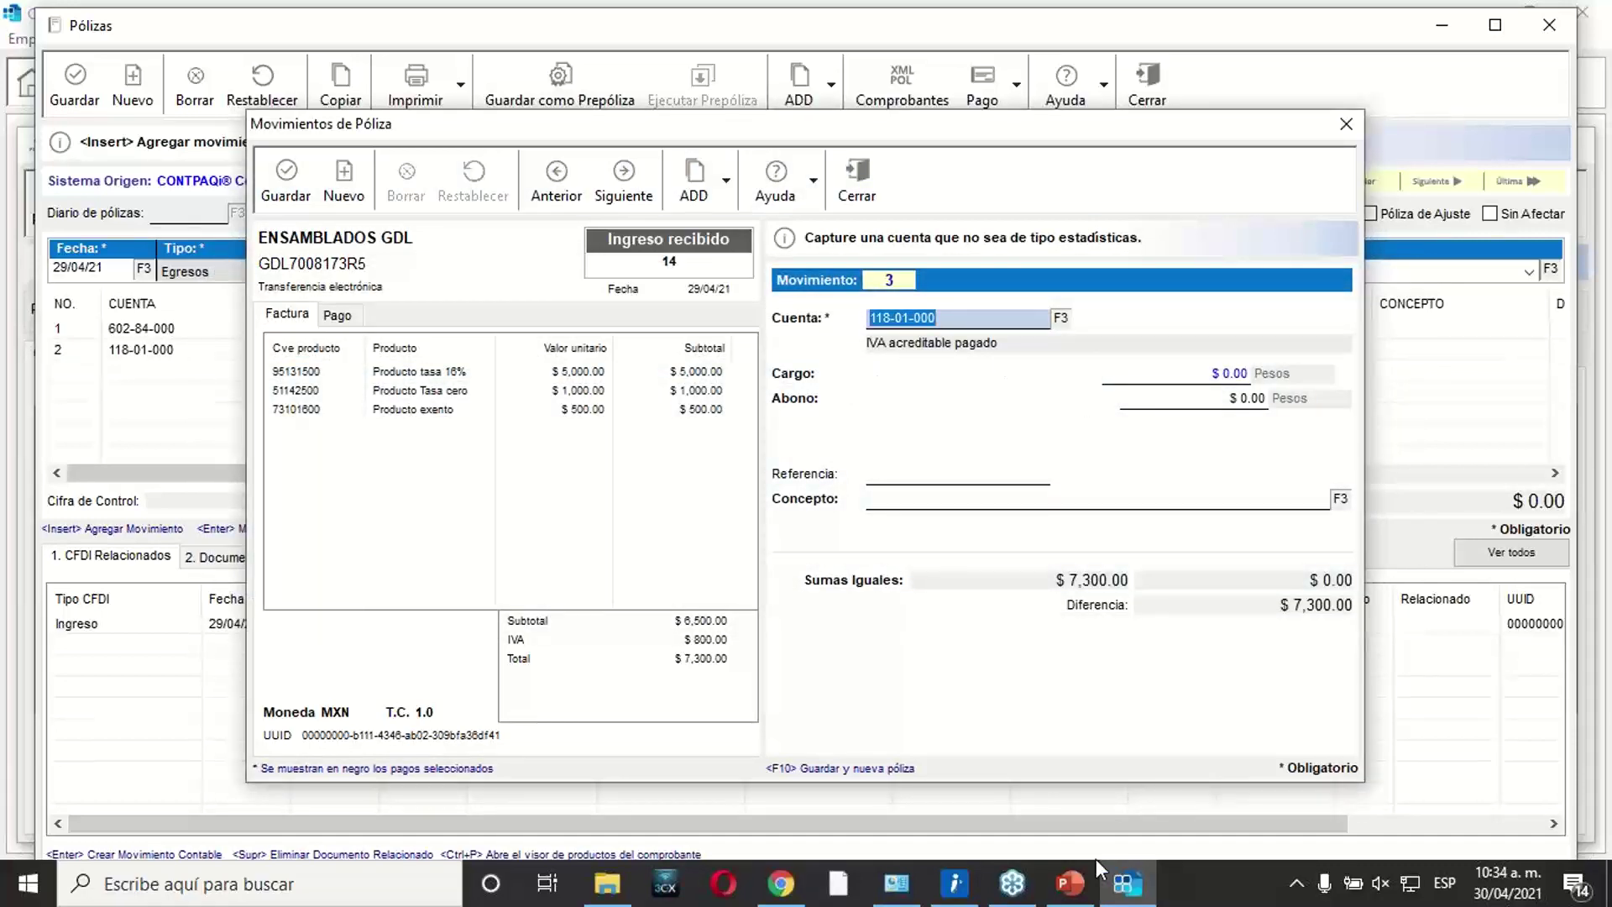
left_click(1089, 886)
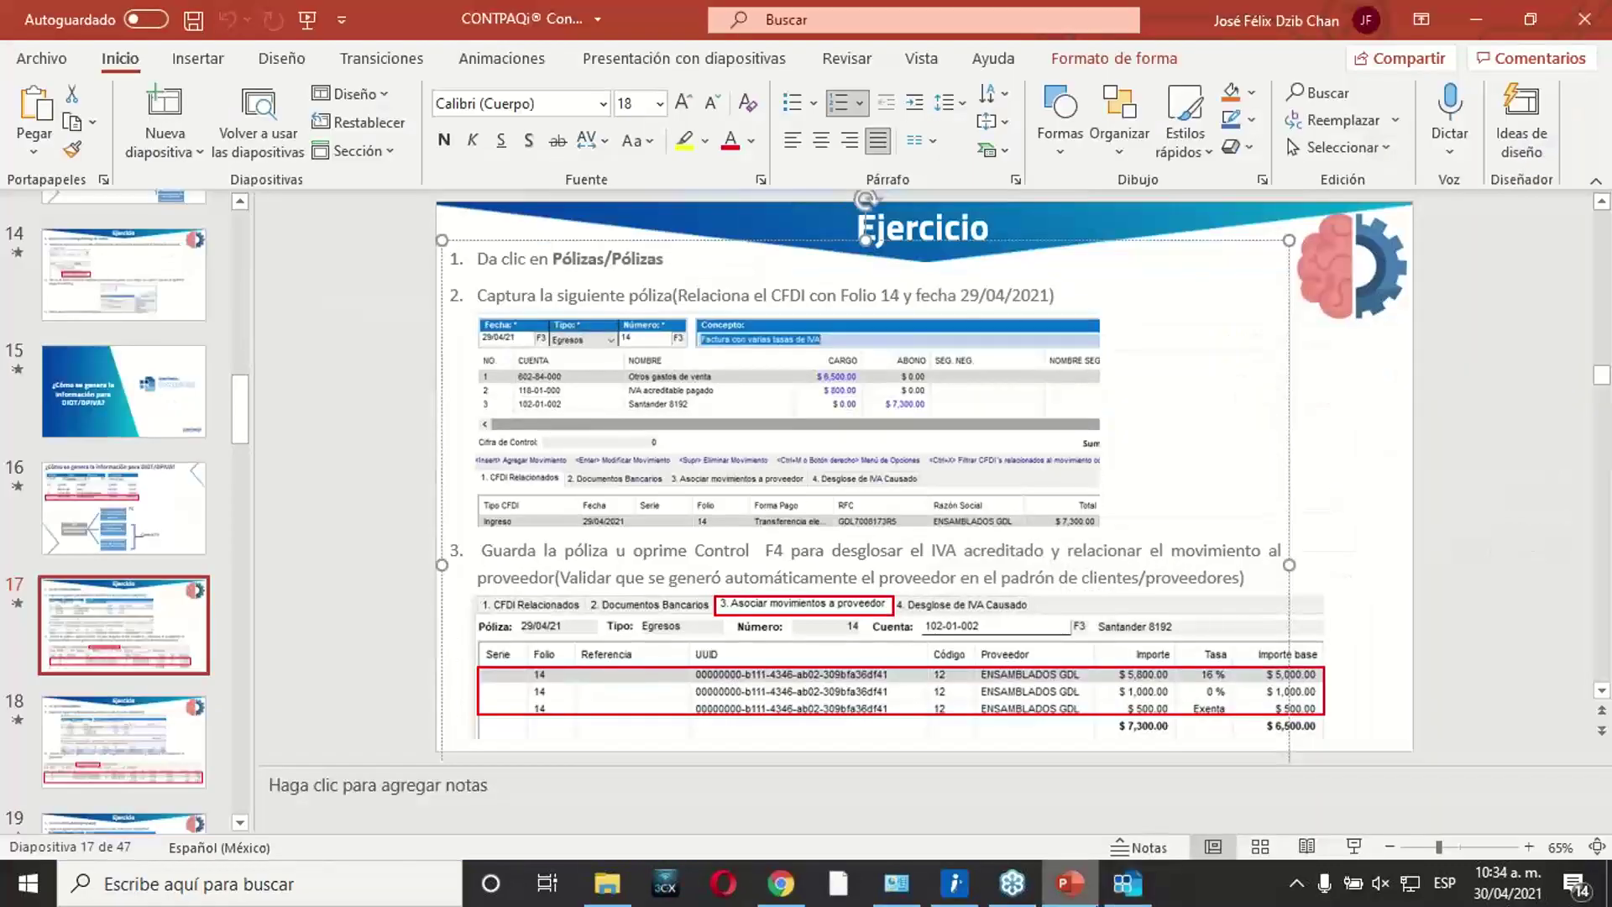
left_click(1092, 896)
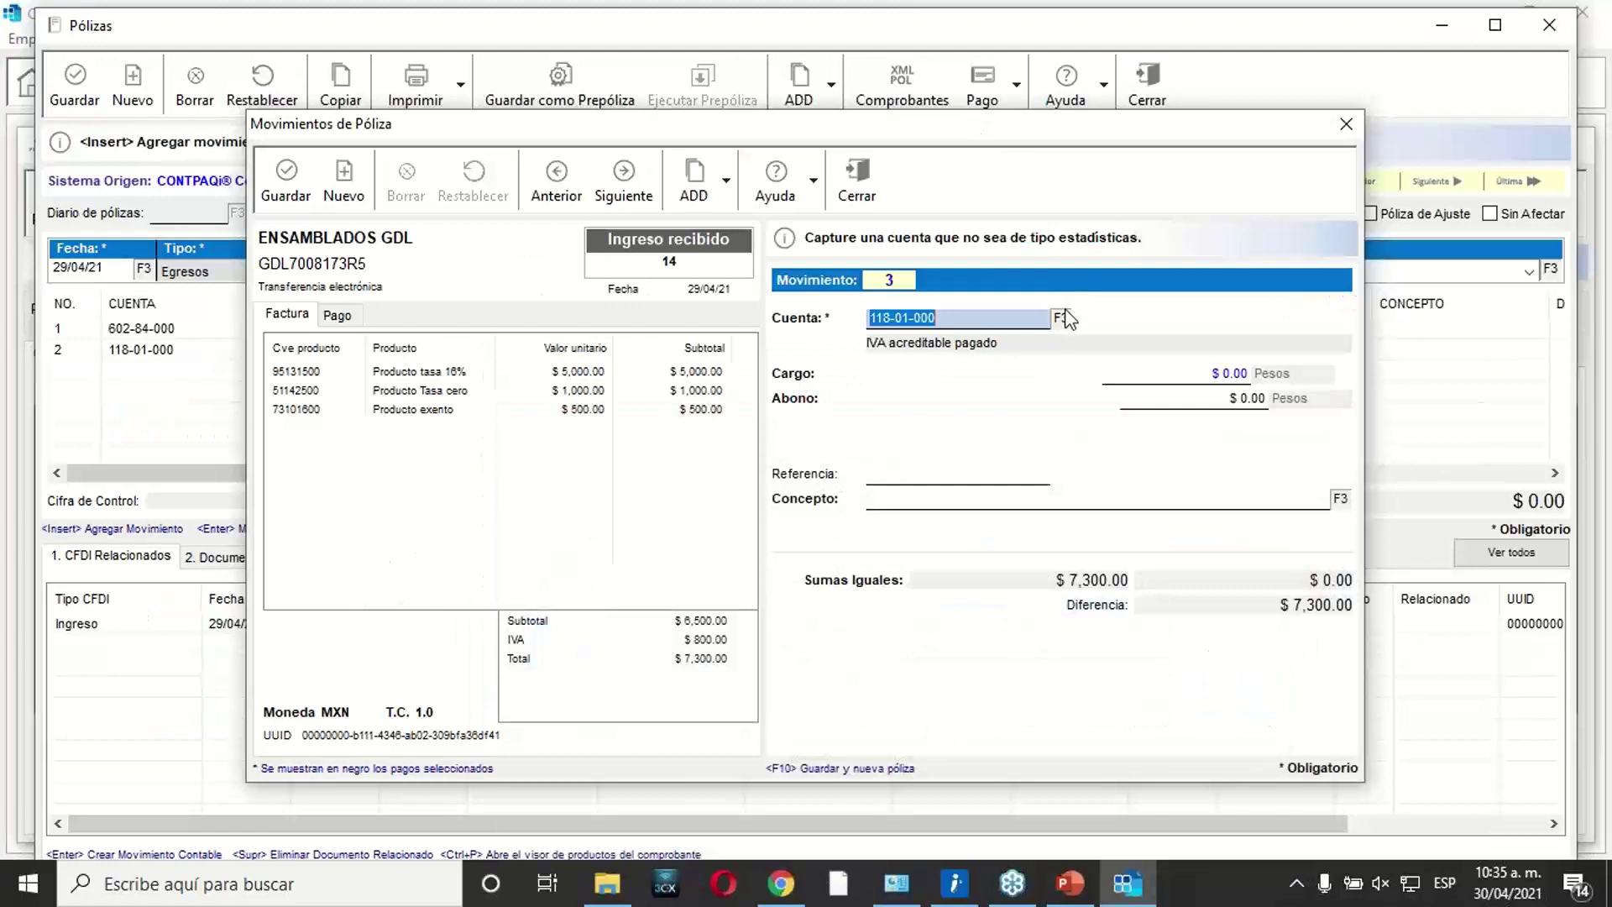
left_click(1062, 317)
type("san")
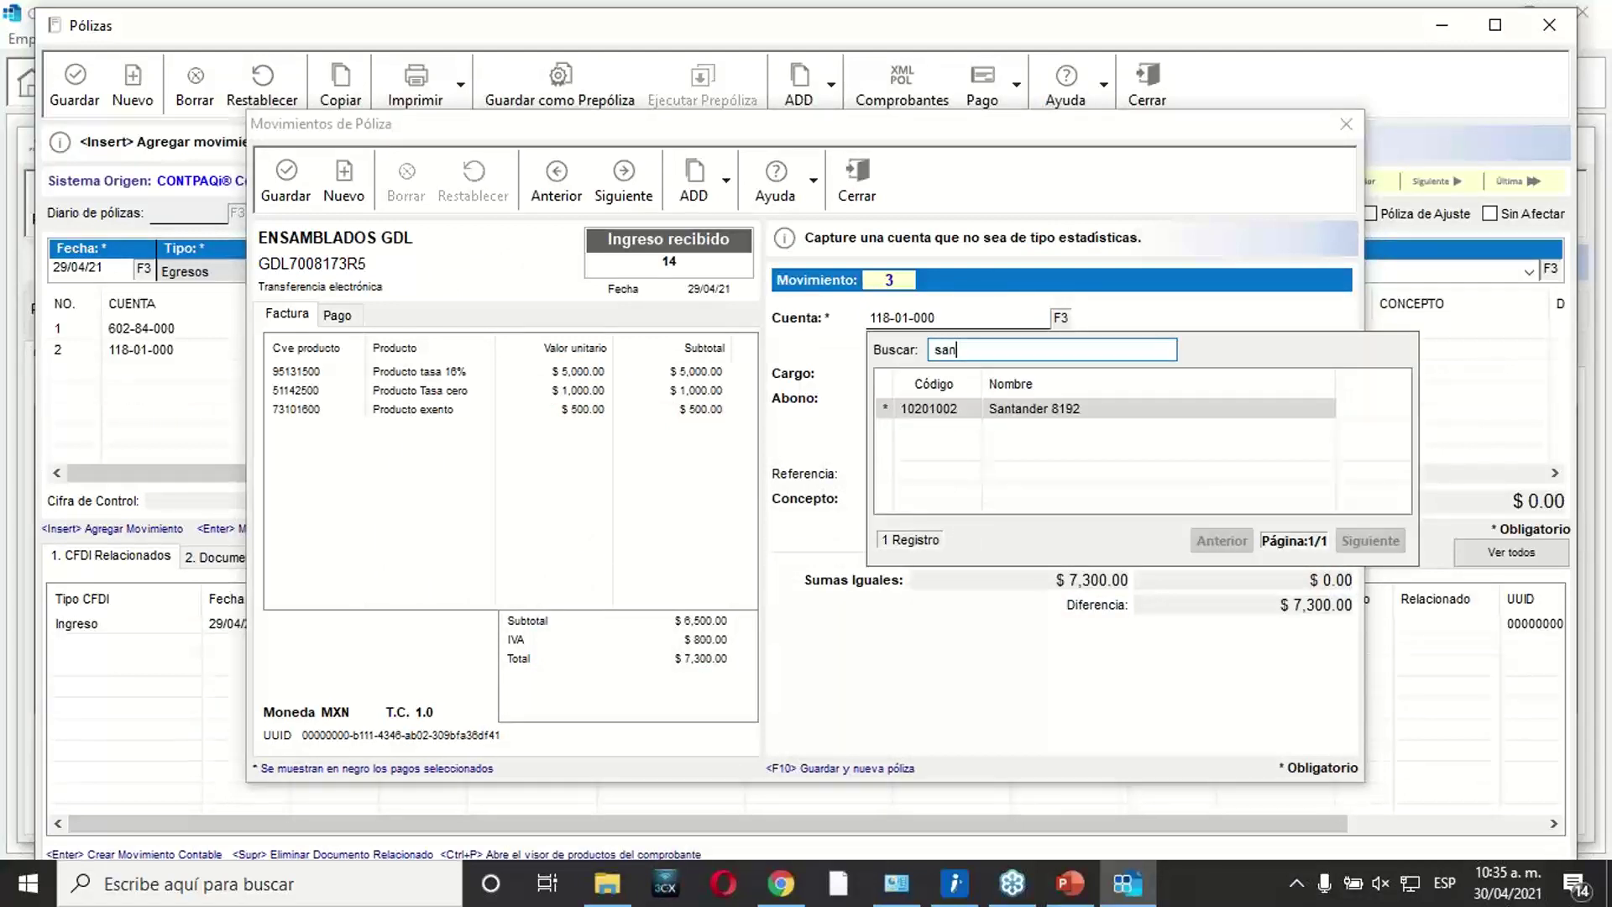
double_click(994, 416)
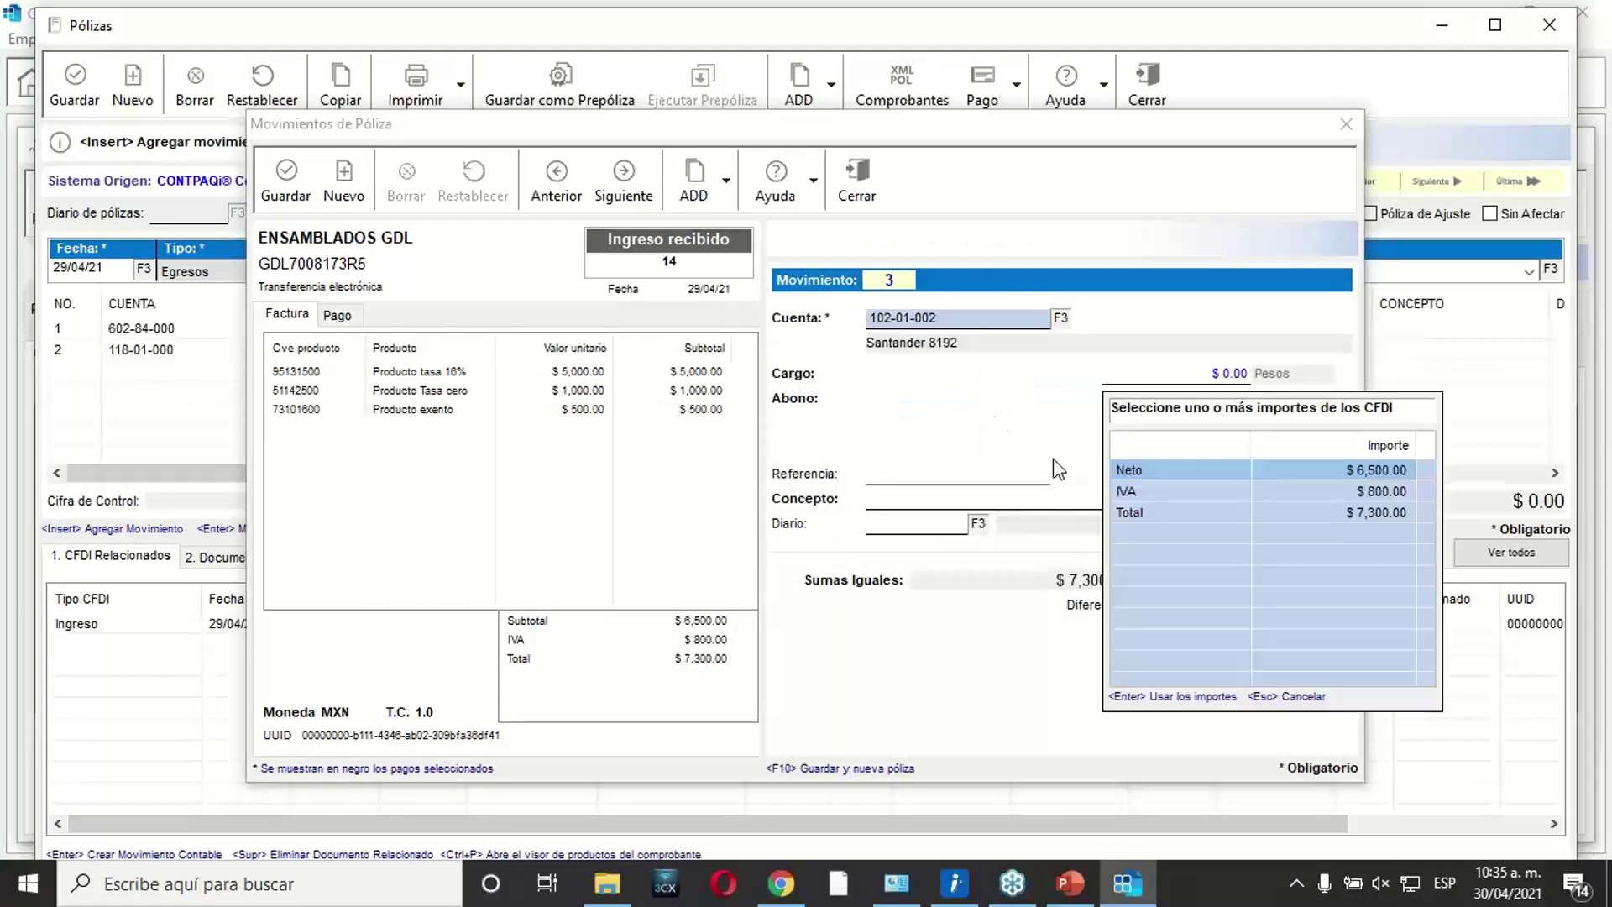
double_click(1138, 514)
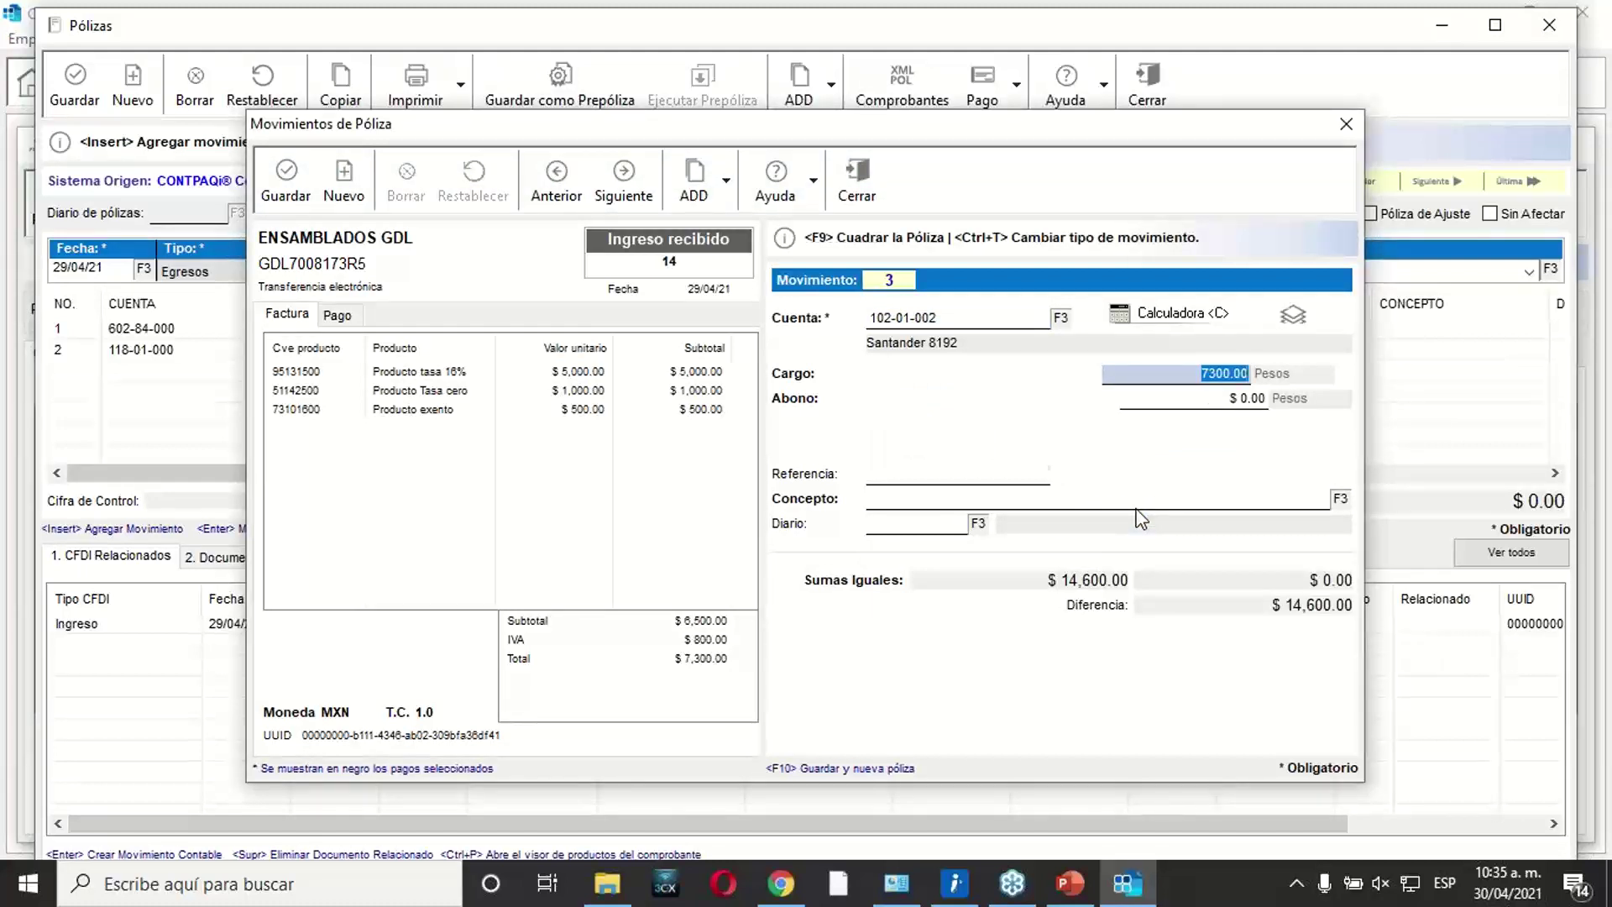
key("ctrl+t")
left_click(284, 176)
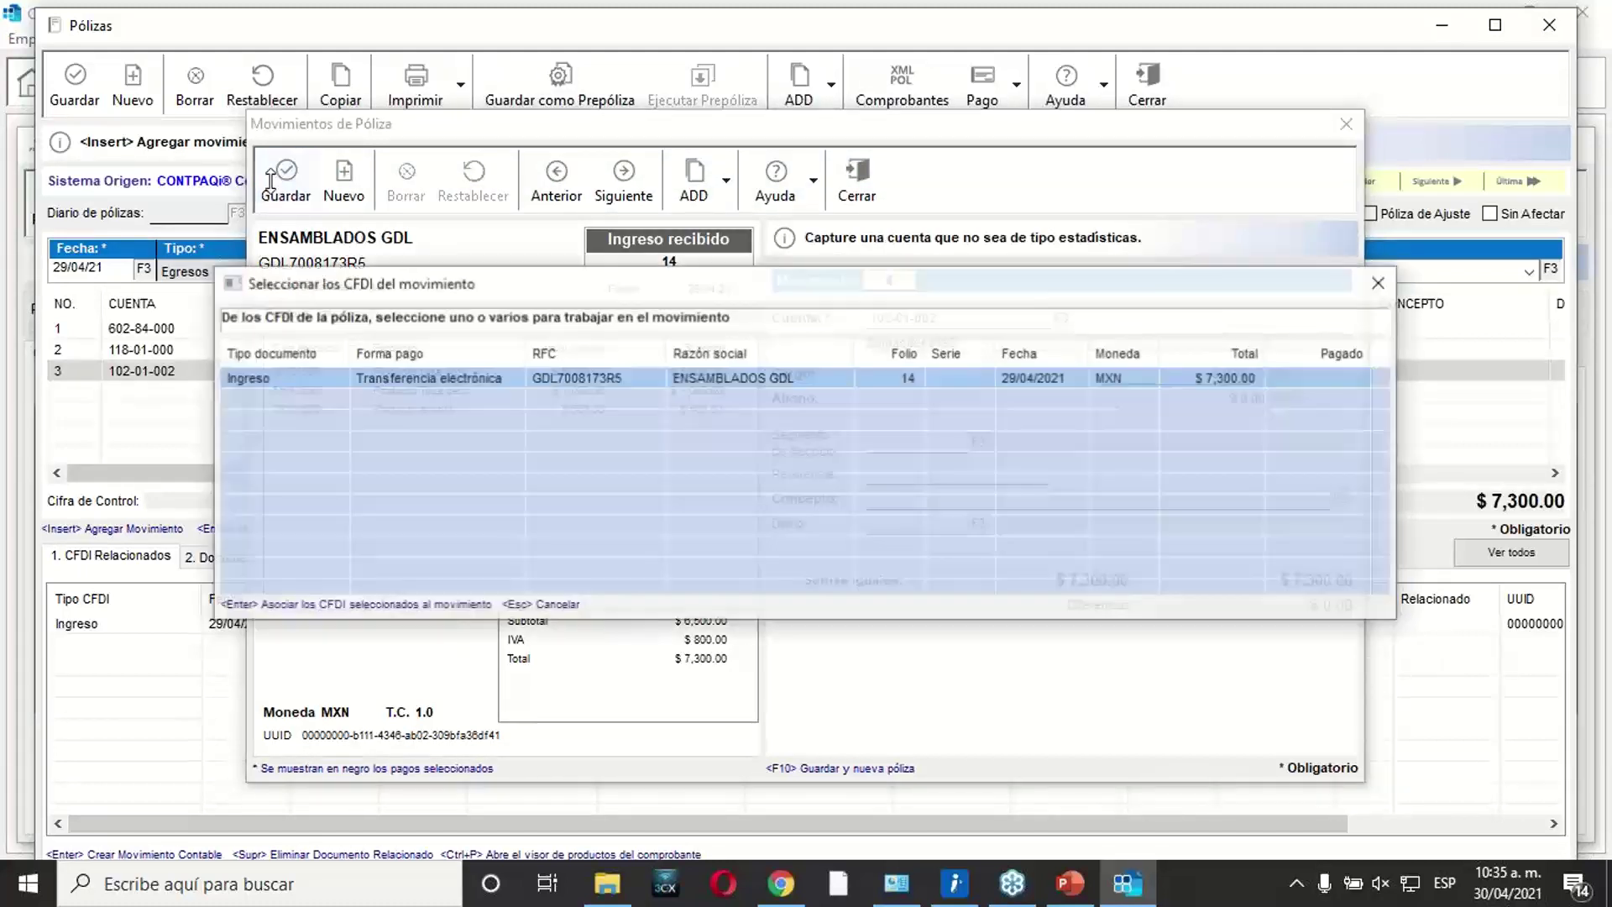
left_click(1381, 285)
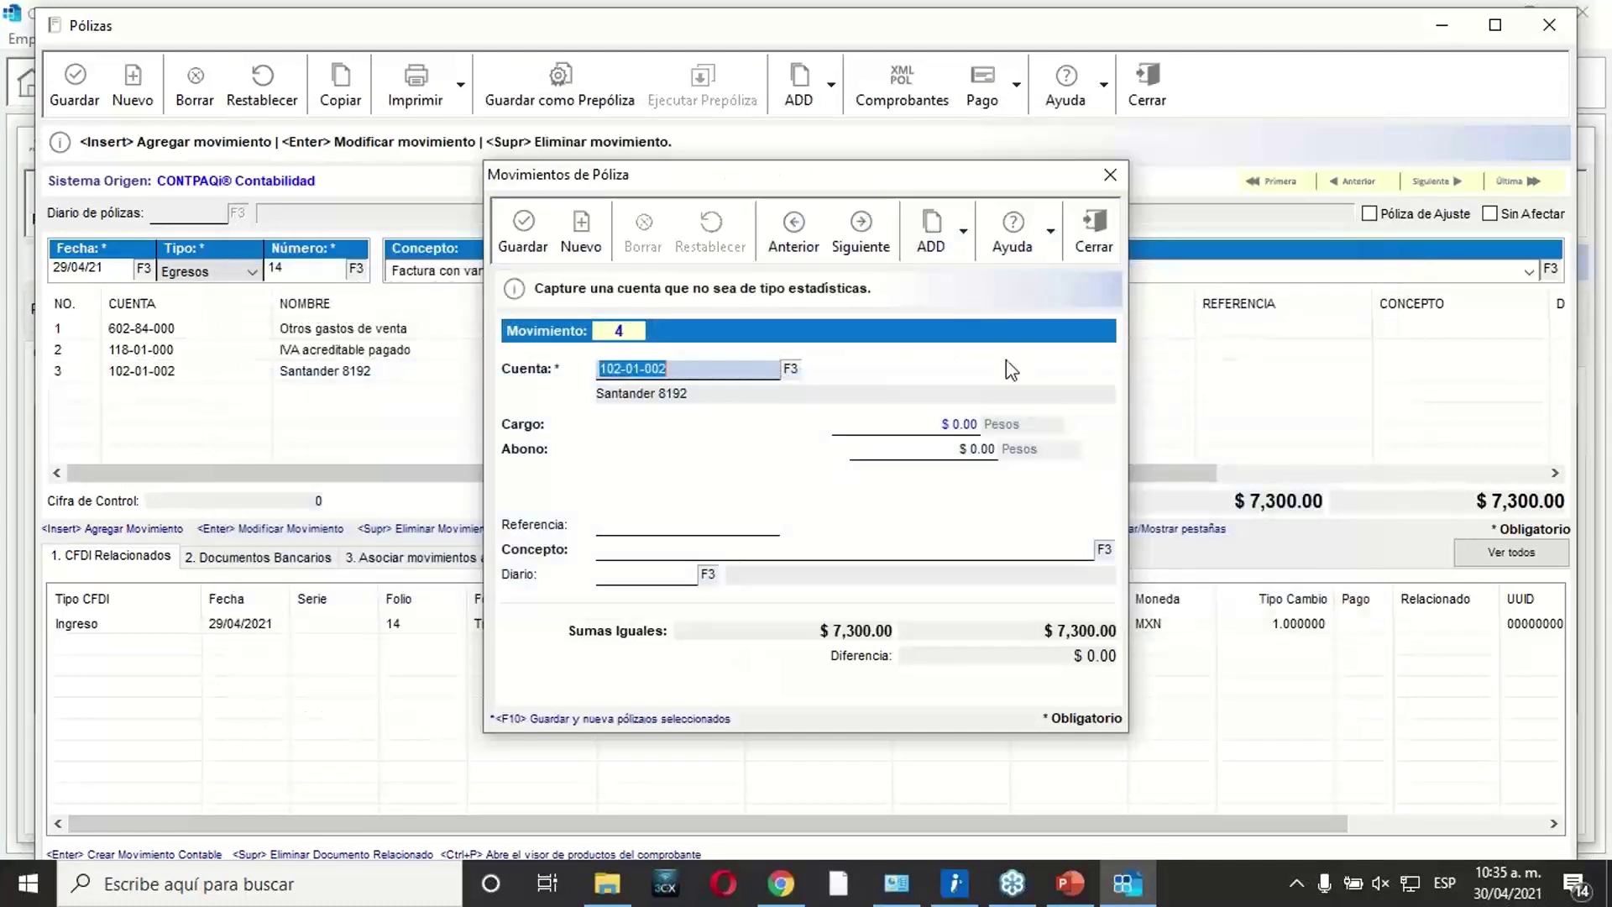
left_click(1092, 228)
left_click(825, 472)
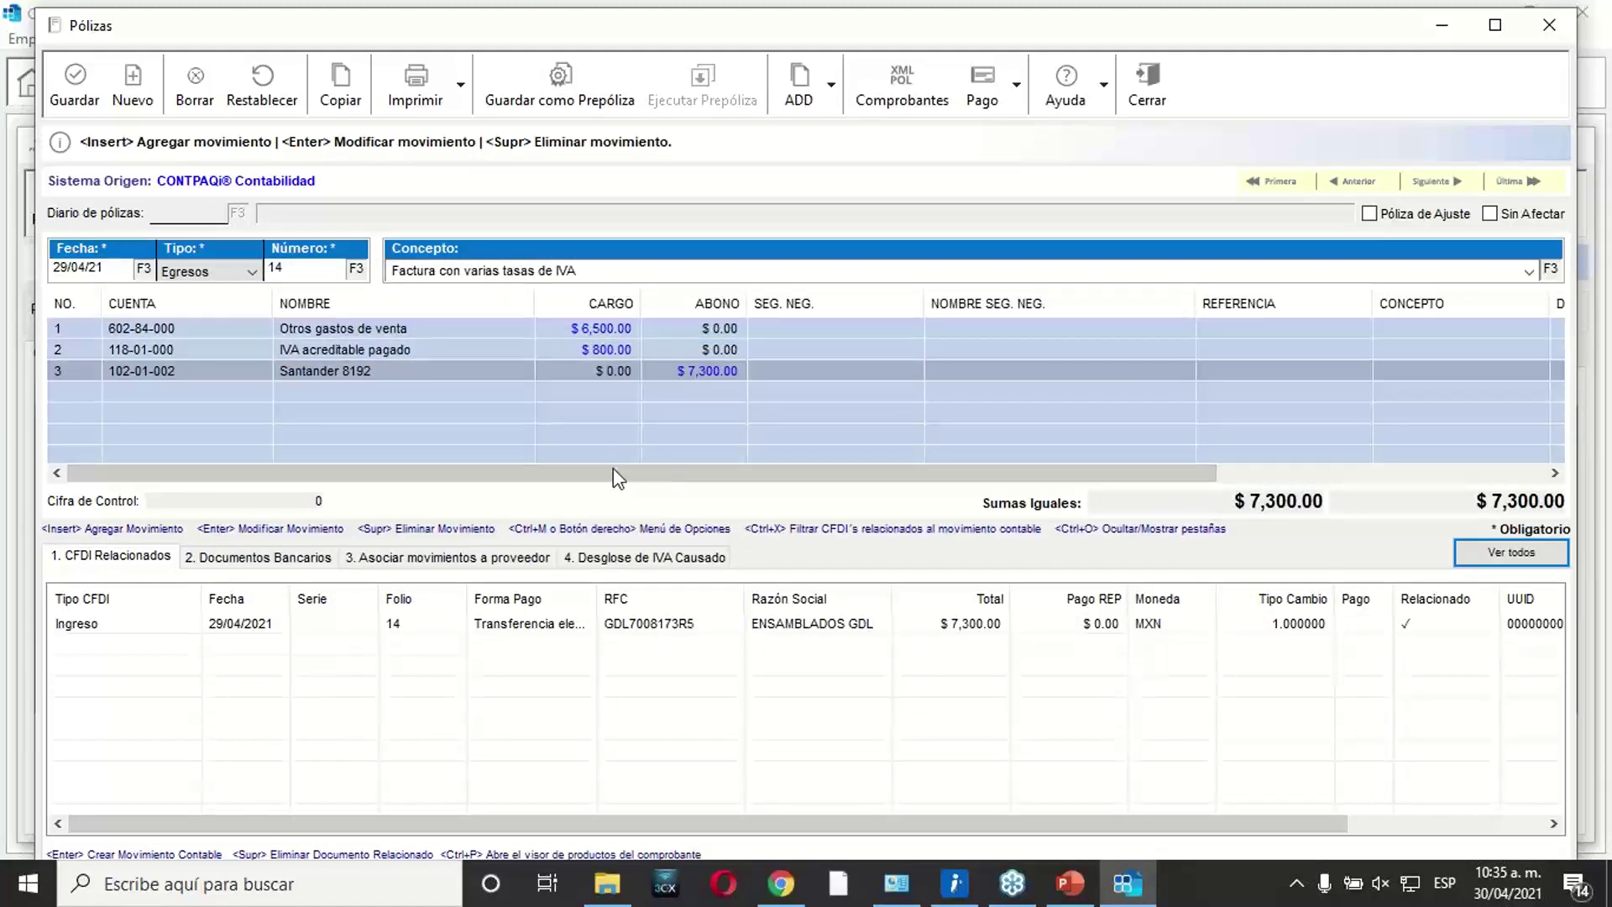
Check the policy's supplier-associated movements and the ADD option for registering IVA control from the CFDI.
left_click(491, 571)
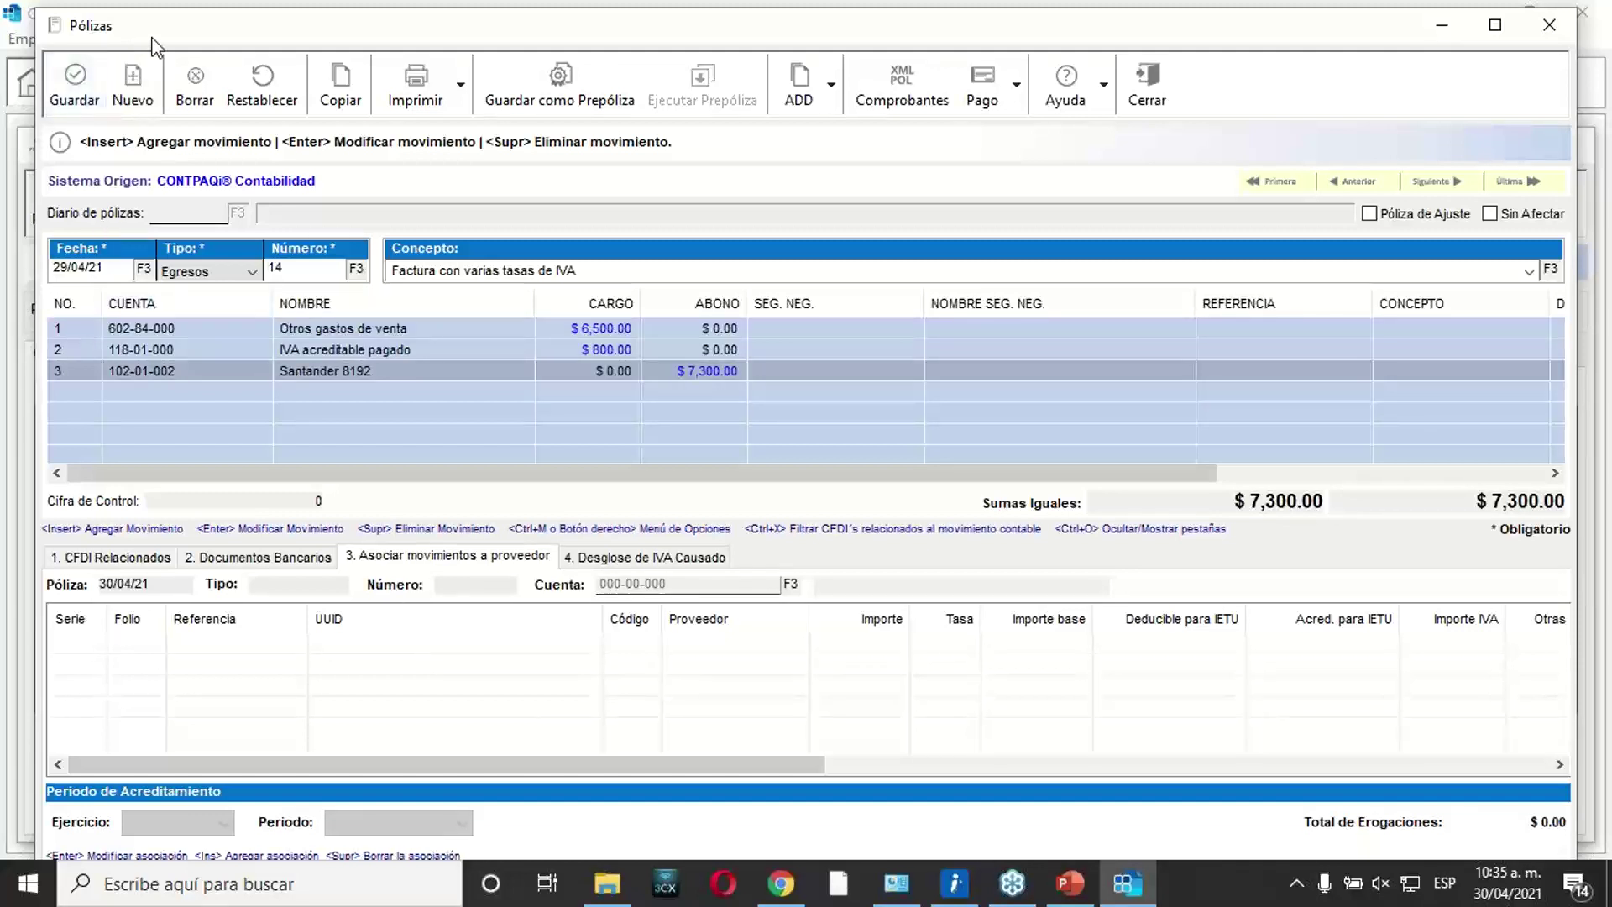
left_click_drag(153, 38, 152, 108)
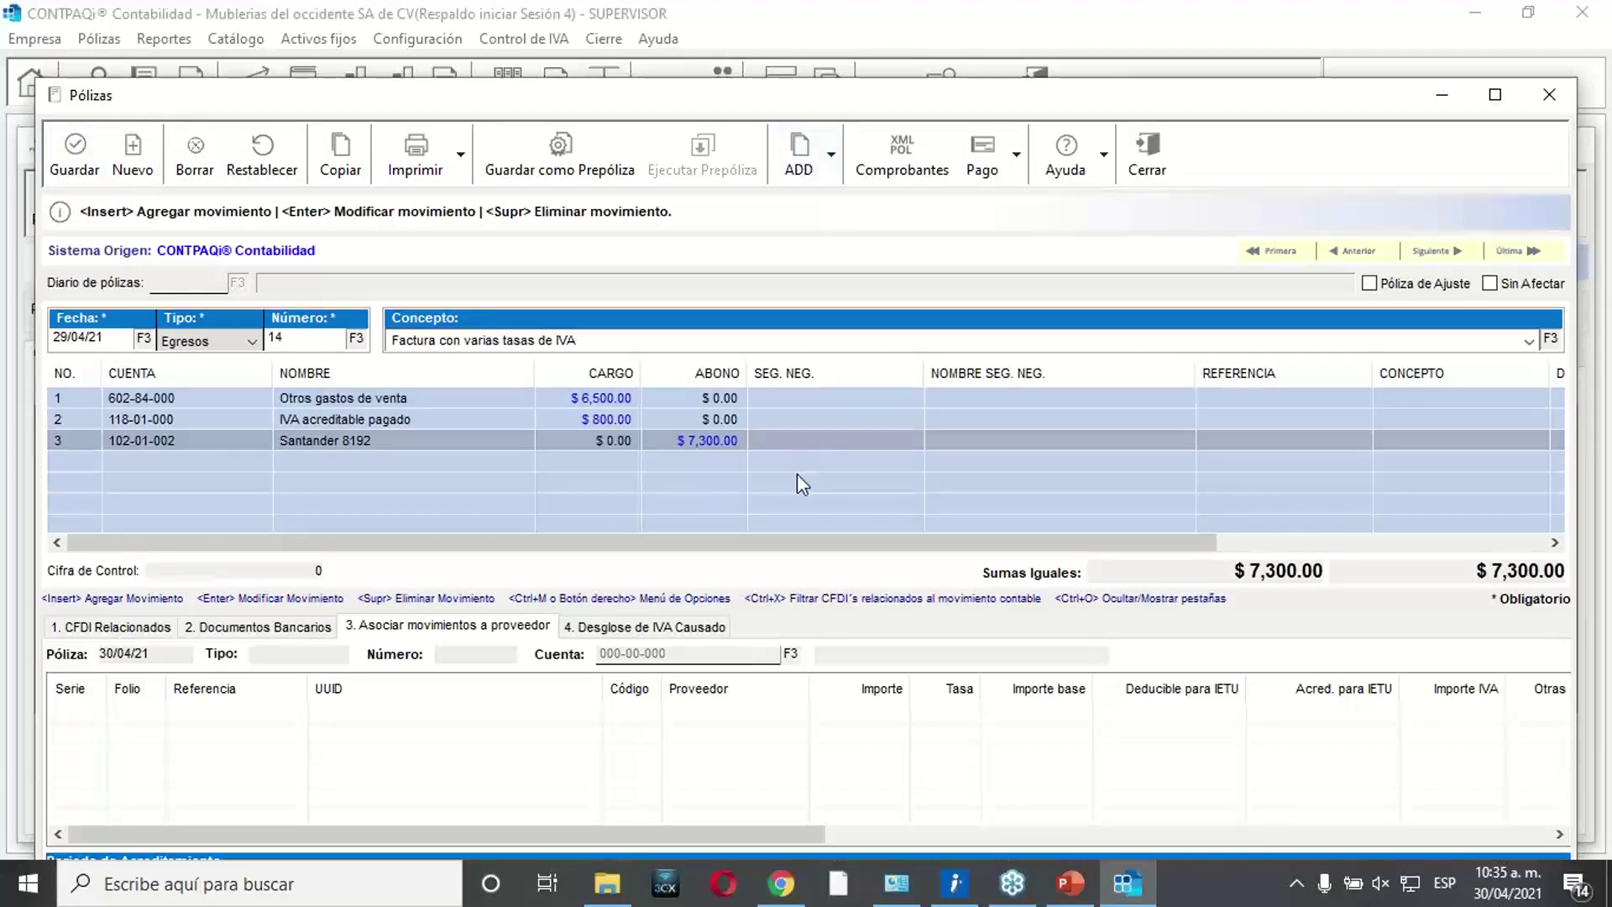
left_click(829, 168)
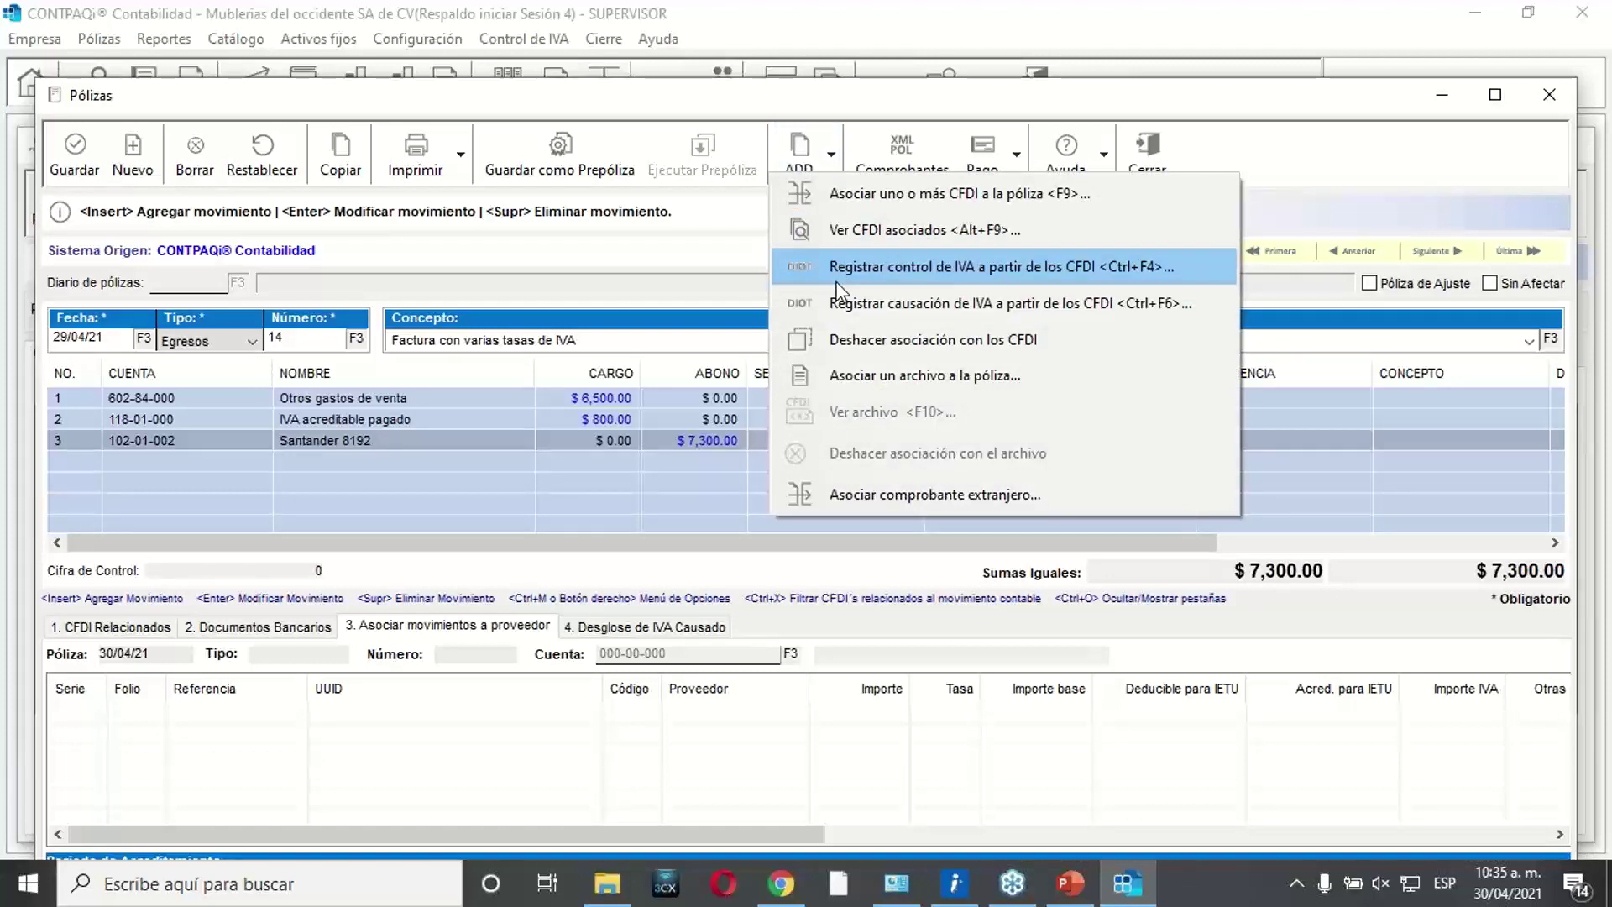
left_click(493, 504)
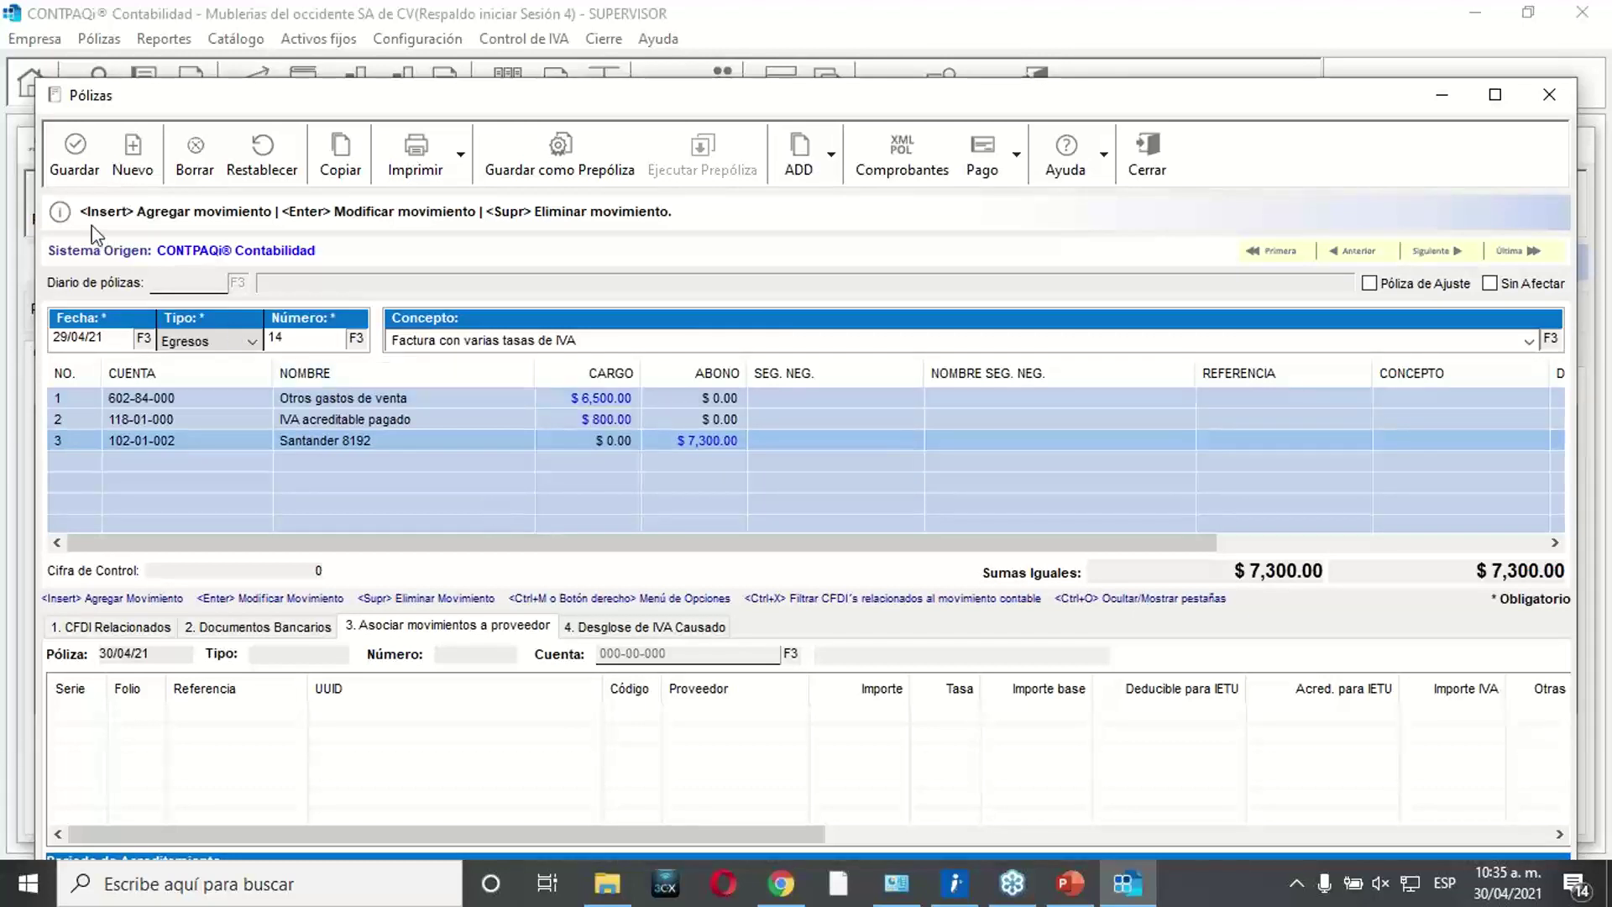
Save the policy with IVA control registered from its CFDI, and review the ENSAMBLADOS GDL amounts, rates and base amounts.
left_click(84, 151)
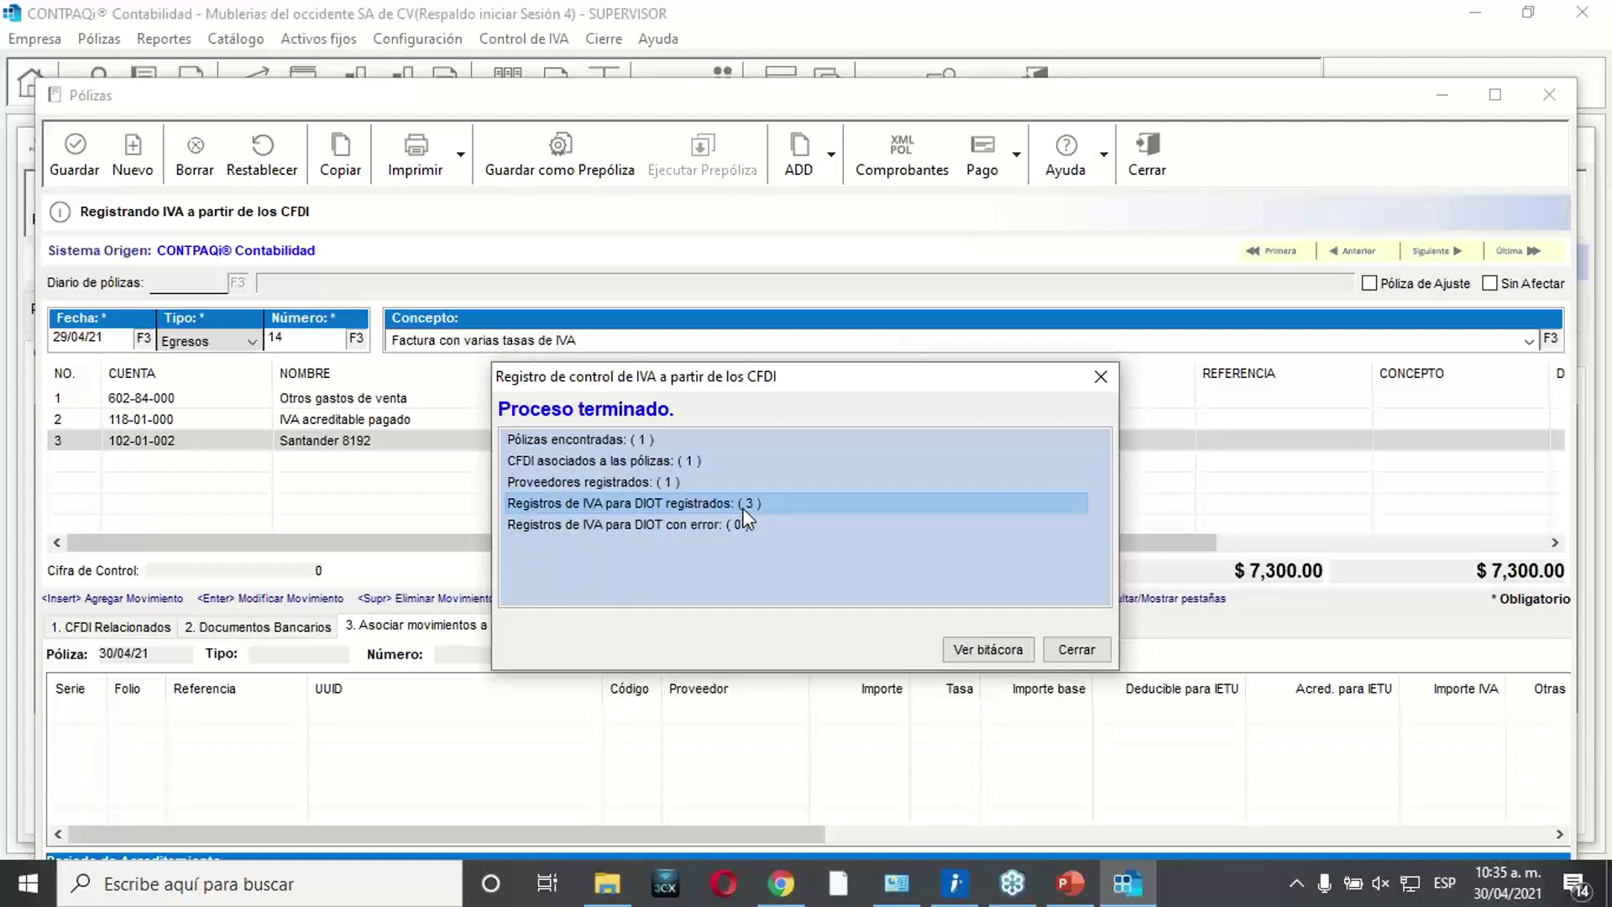
left_click(1064, 652)
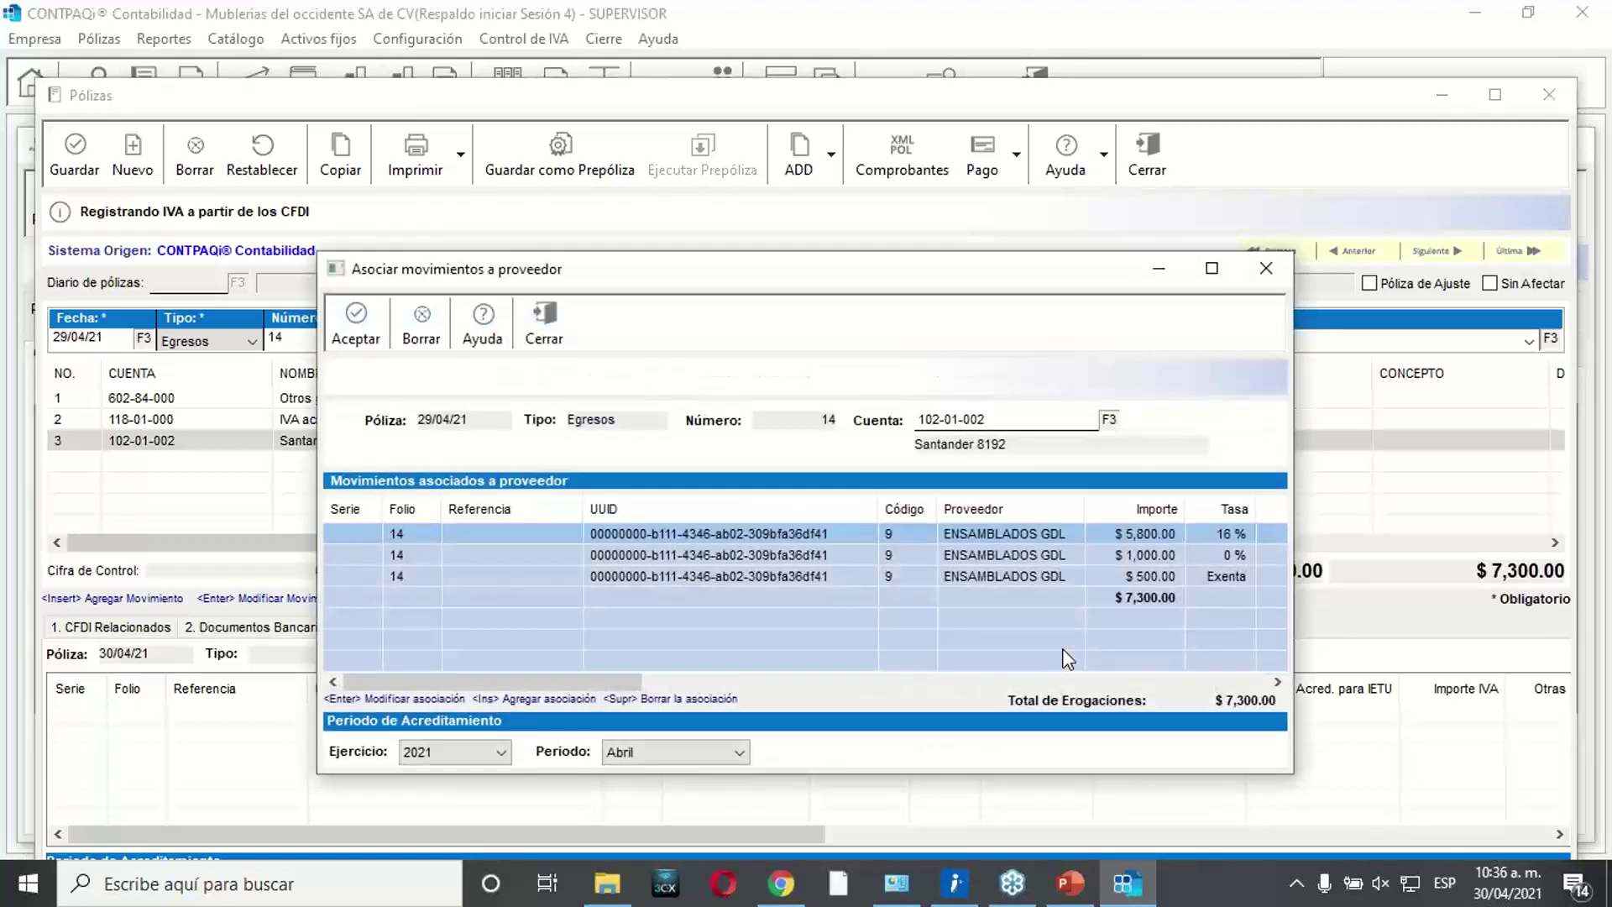
left_click_drag(597, 677, 636, 679)
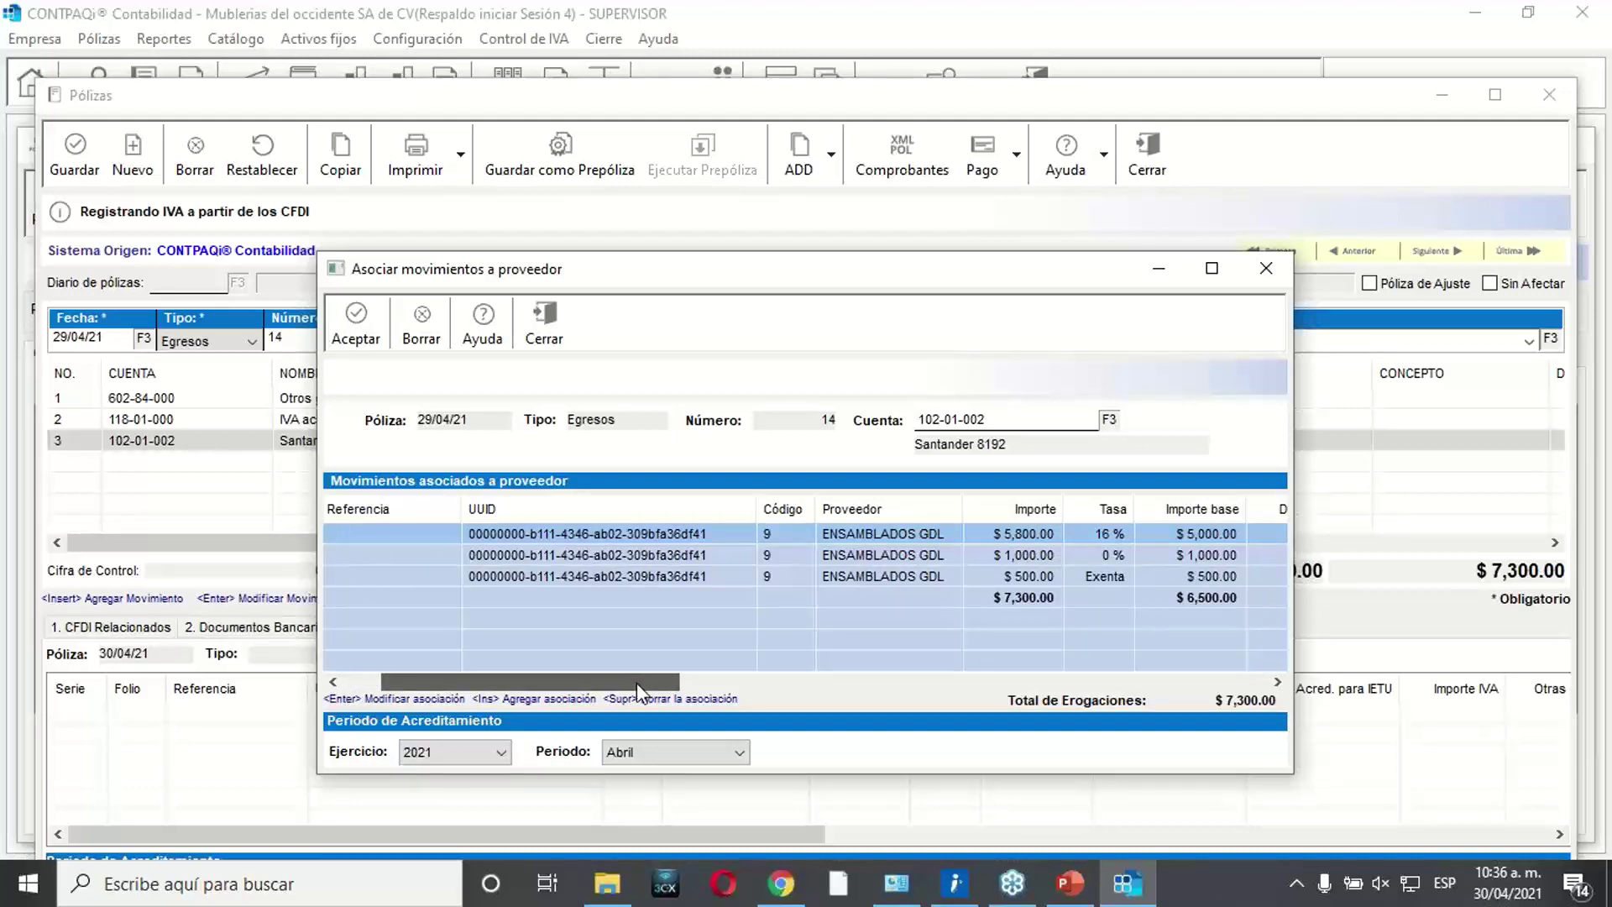
left_click_drag(637, 681, 760, 678)
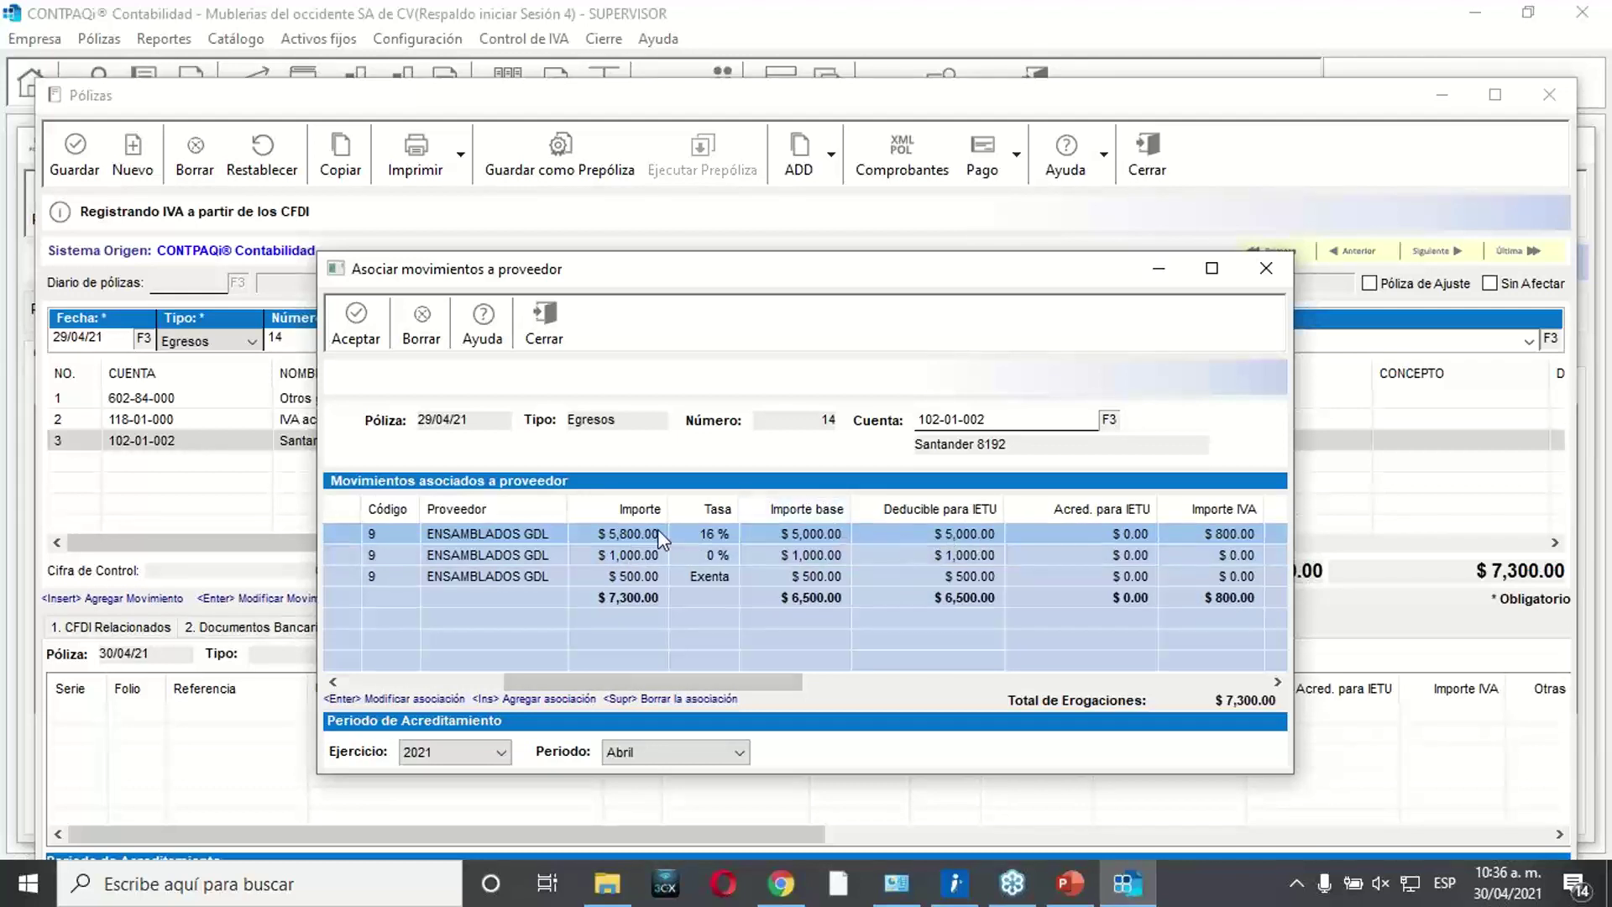
left_click(657, 552)
left_click(655, 573)
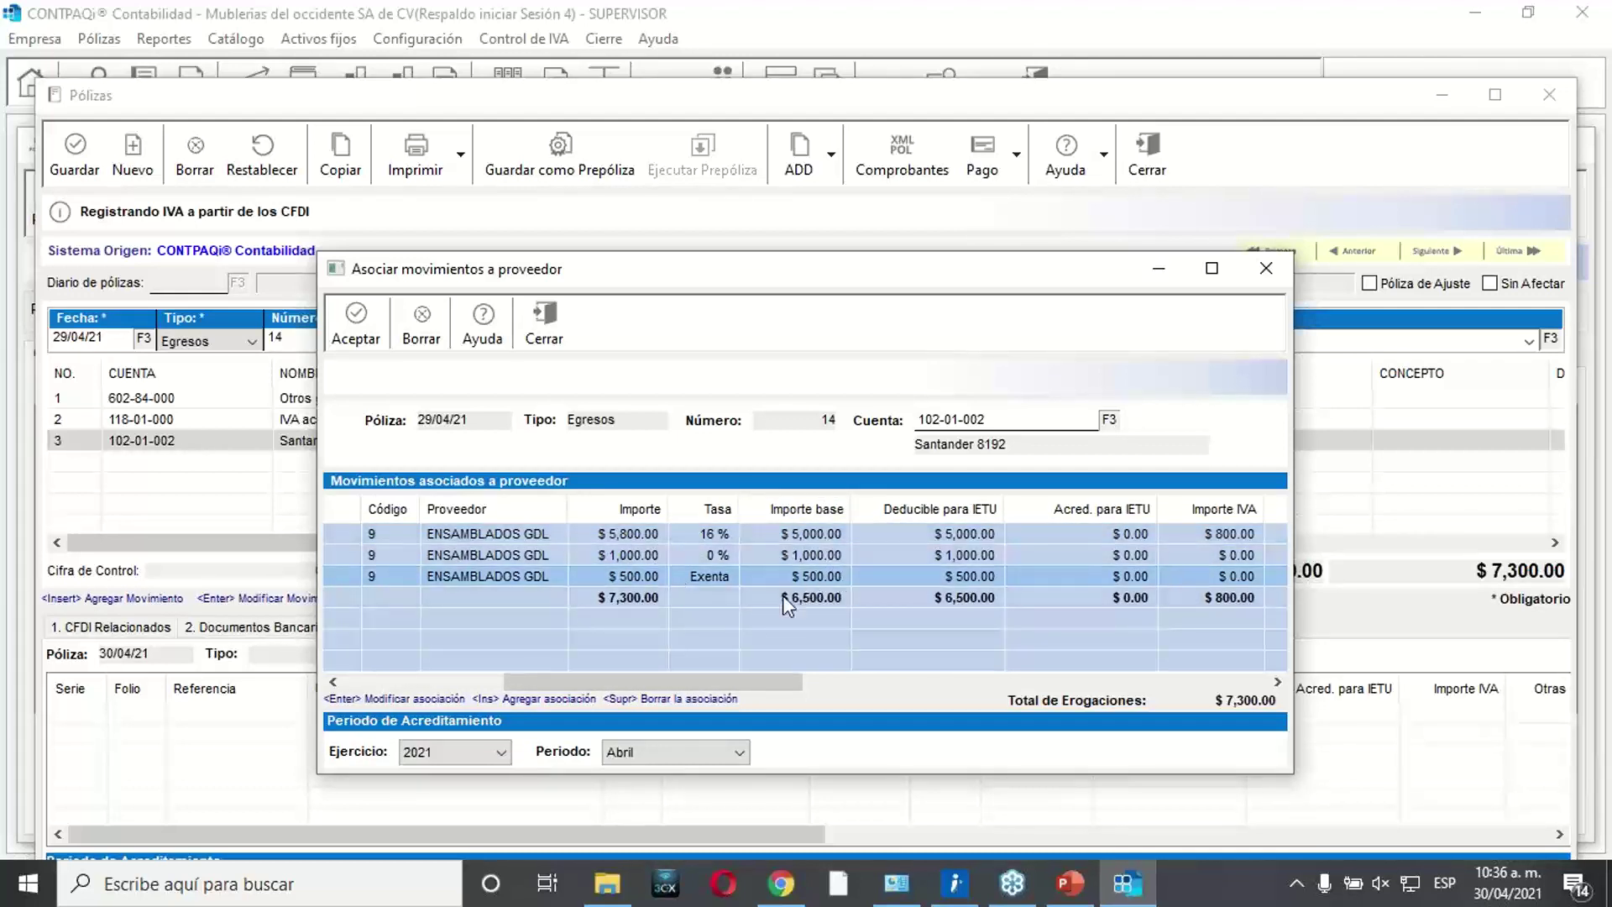
Accept the supplier associations with accreditation period Abril 2021 and close the policy window.
left_click(436, 752)
left_click(357, 317)
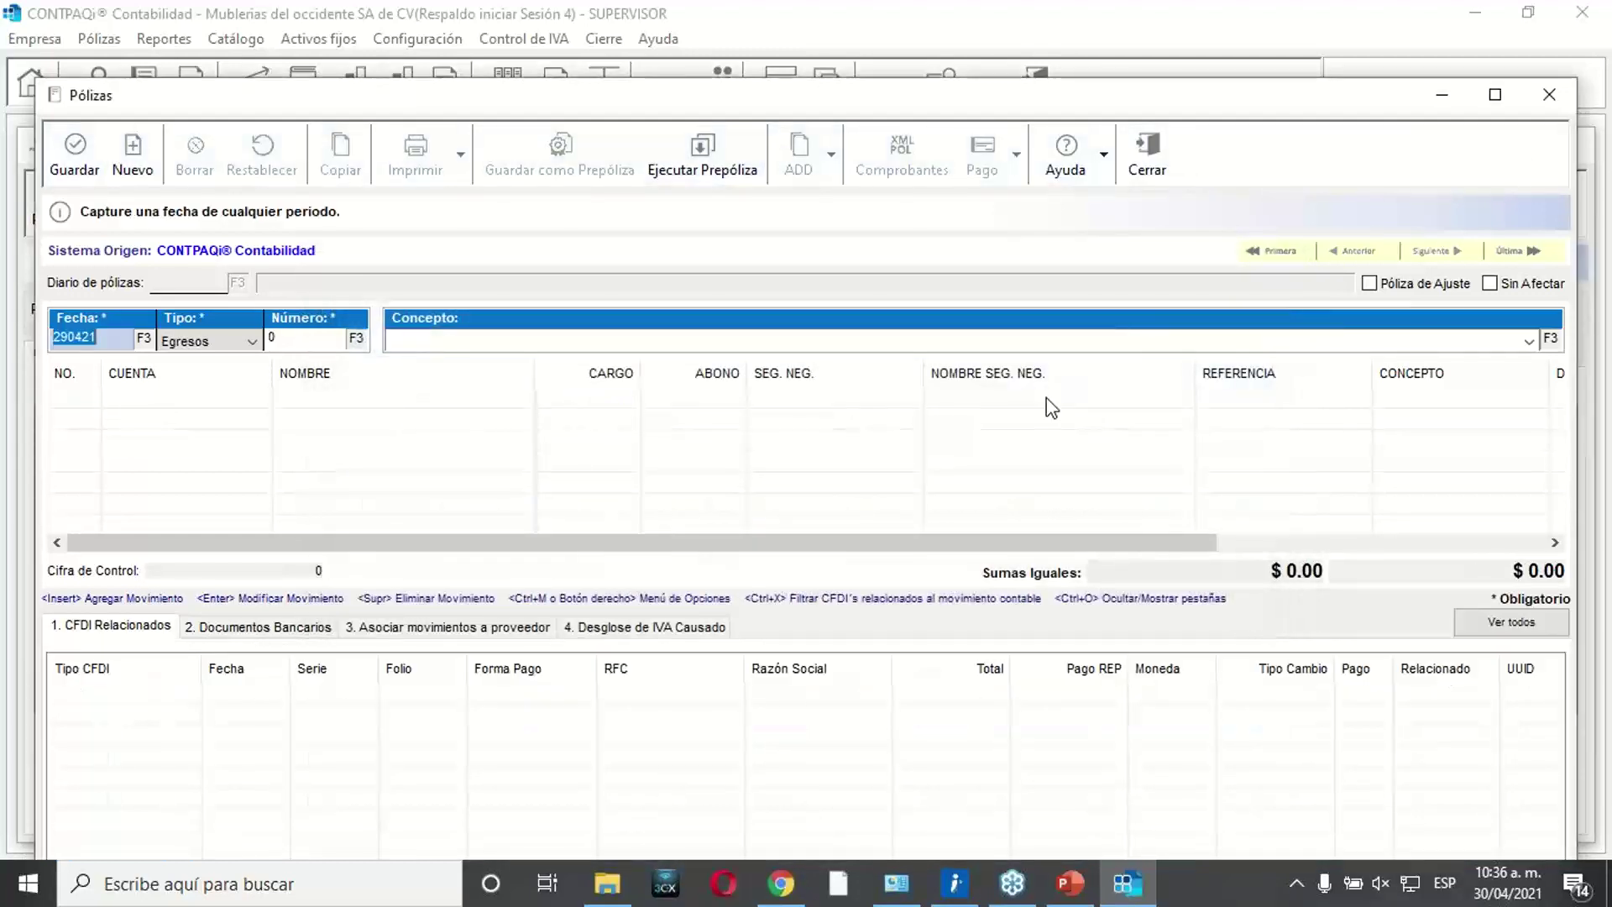
left_click(1128, 156)
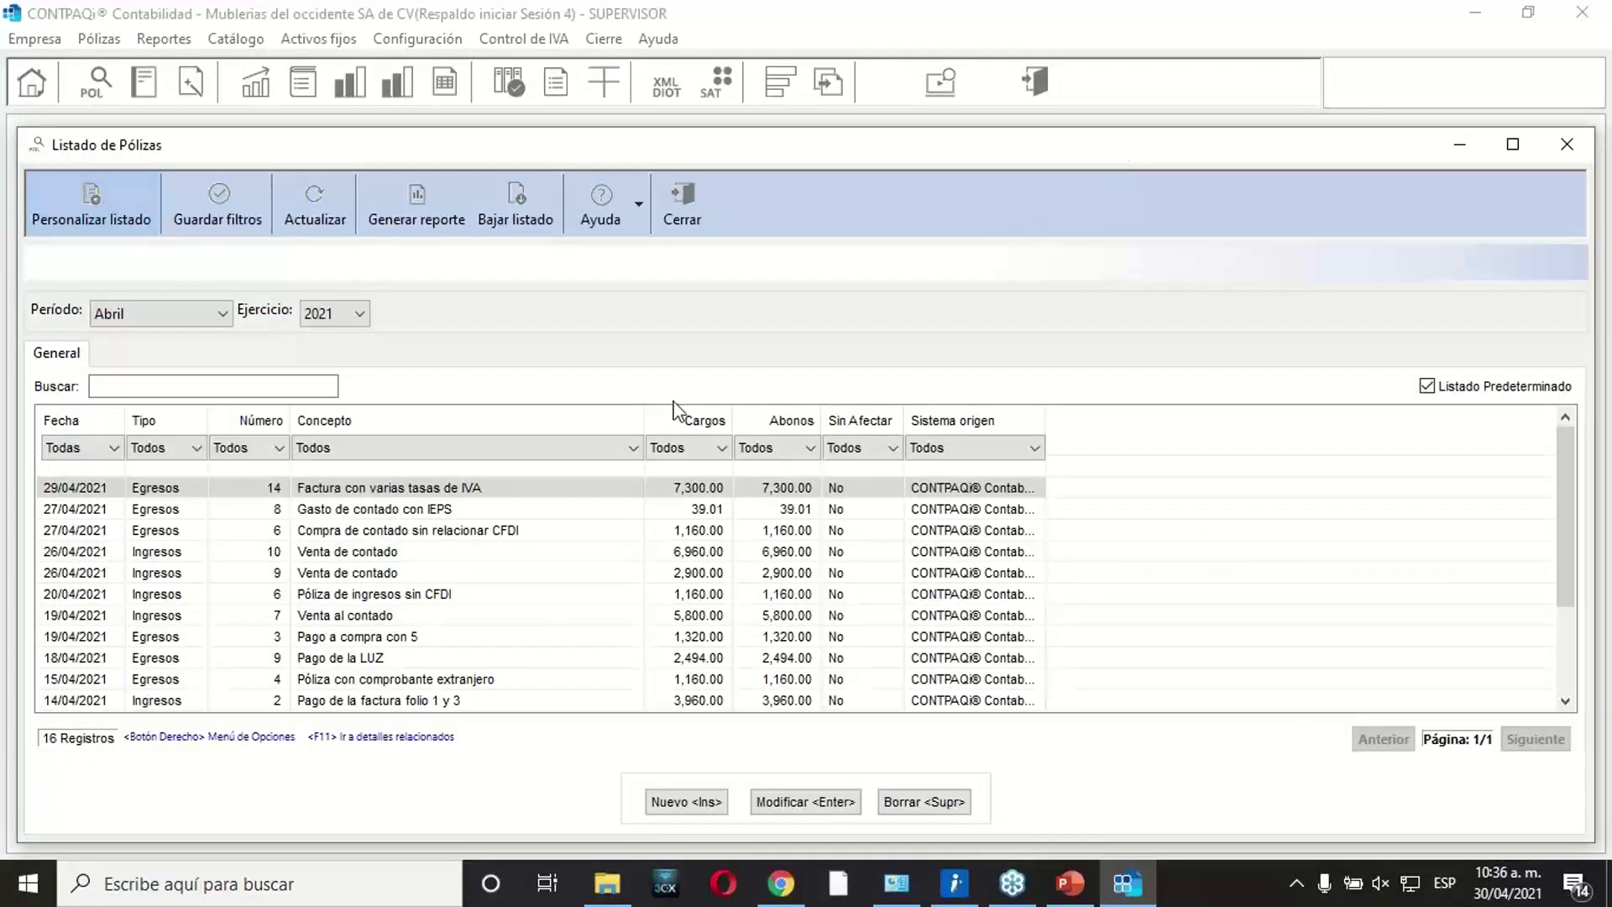
Reopen the Factura con varias tasas de IVA policy and examine the supplier association details for its 16%, 0% and Exenta rows.
double_click(441, 493)
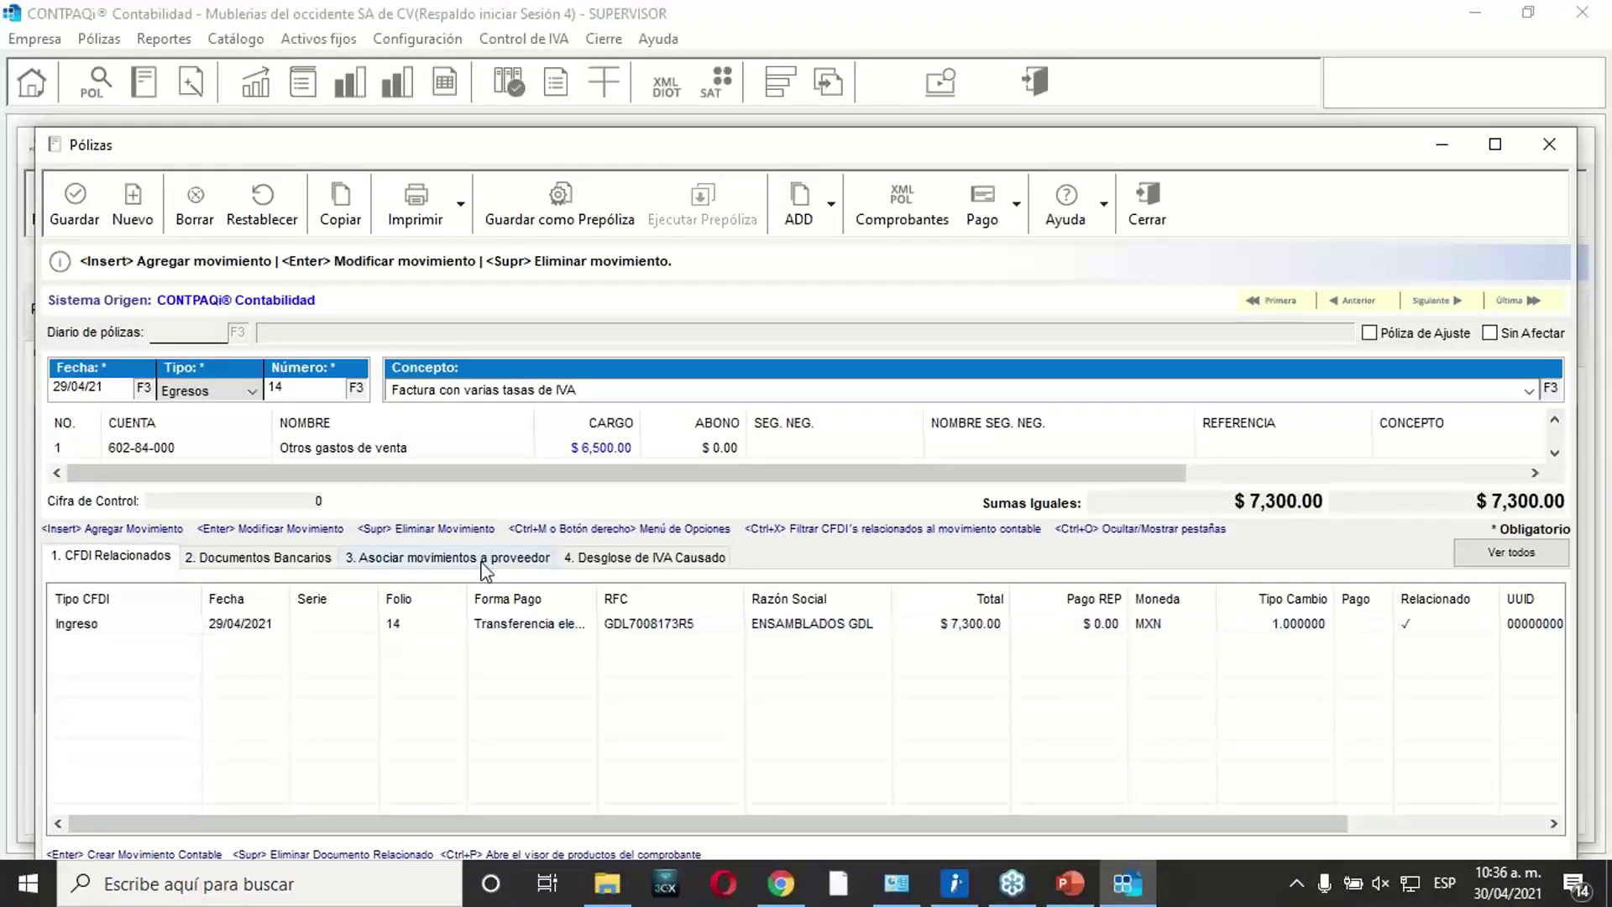
left_click(443, 556)
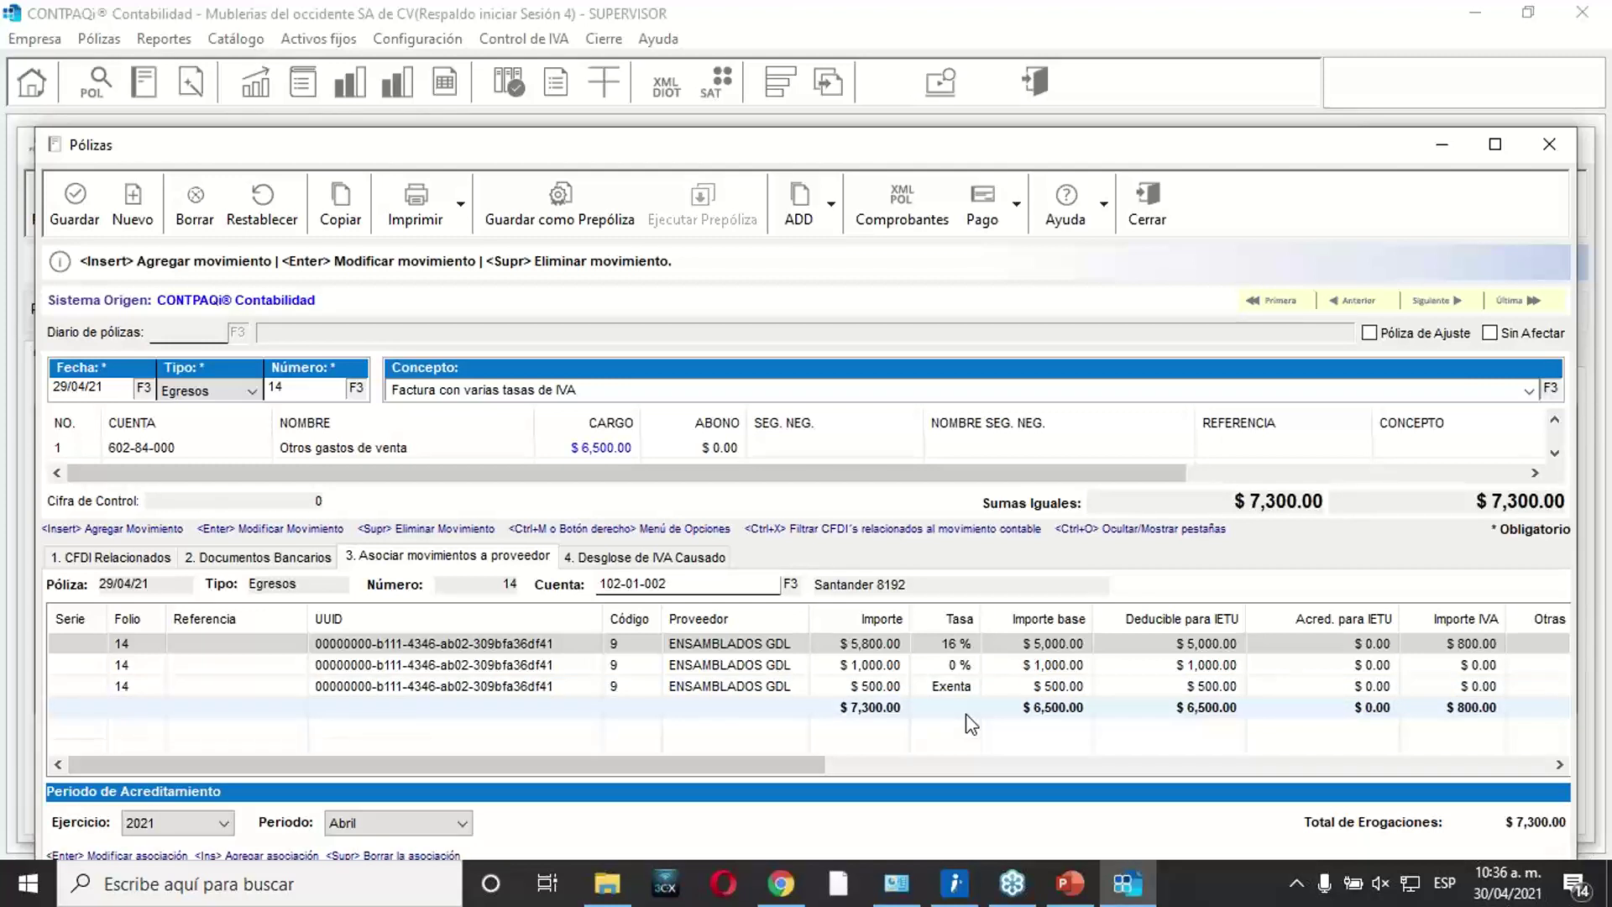
double_click(559, 644)
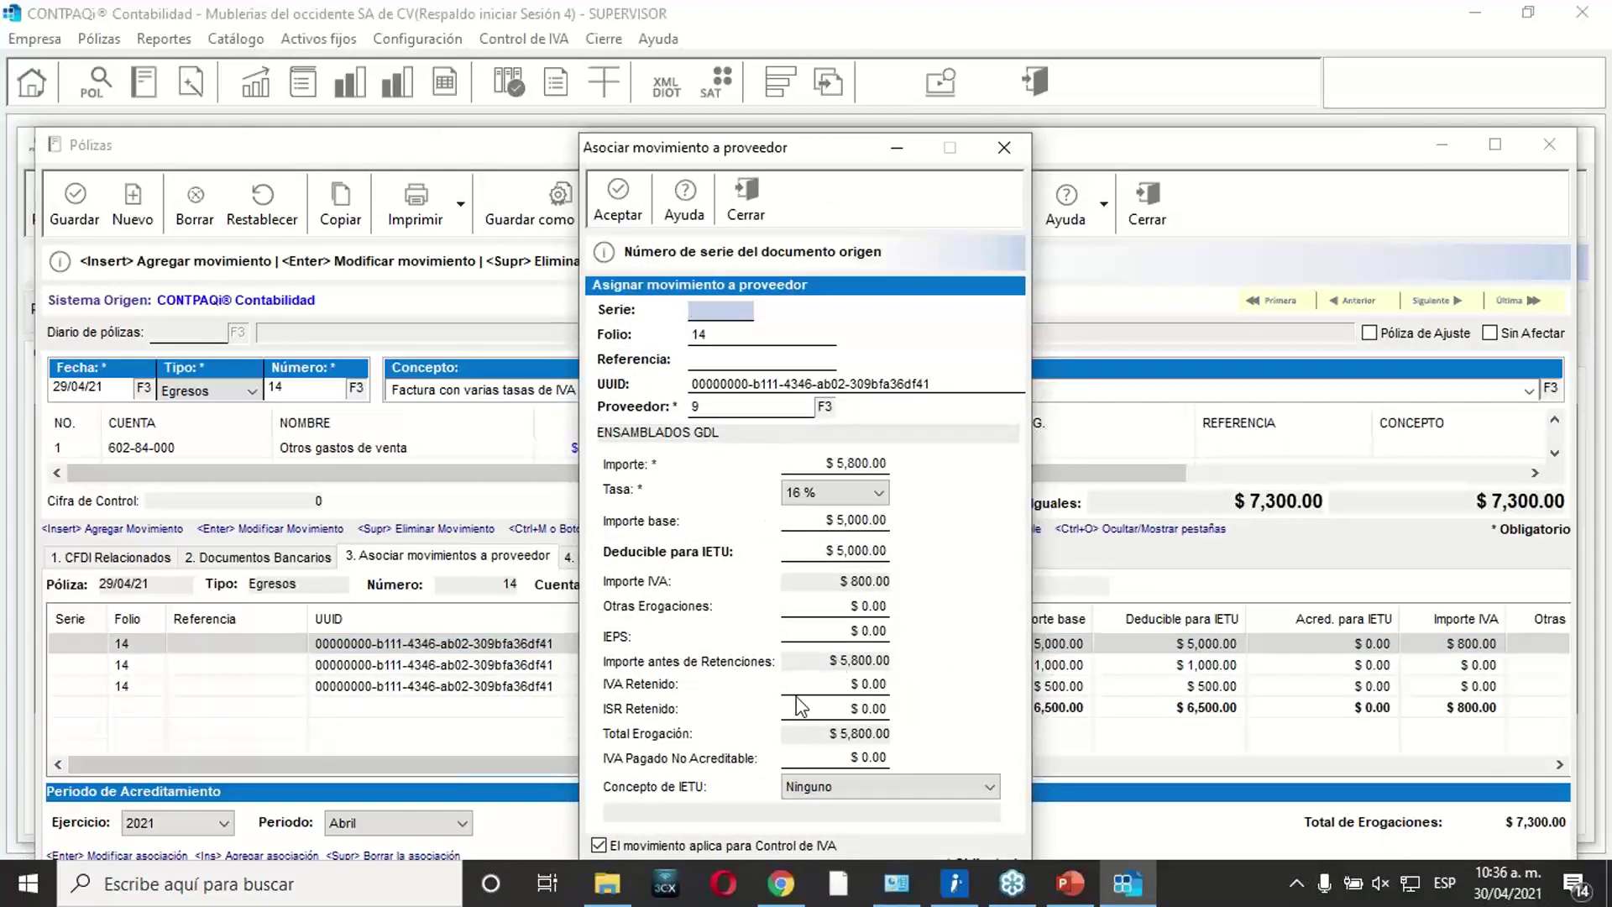
left_click(746, 202)
double_click(712, 661)
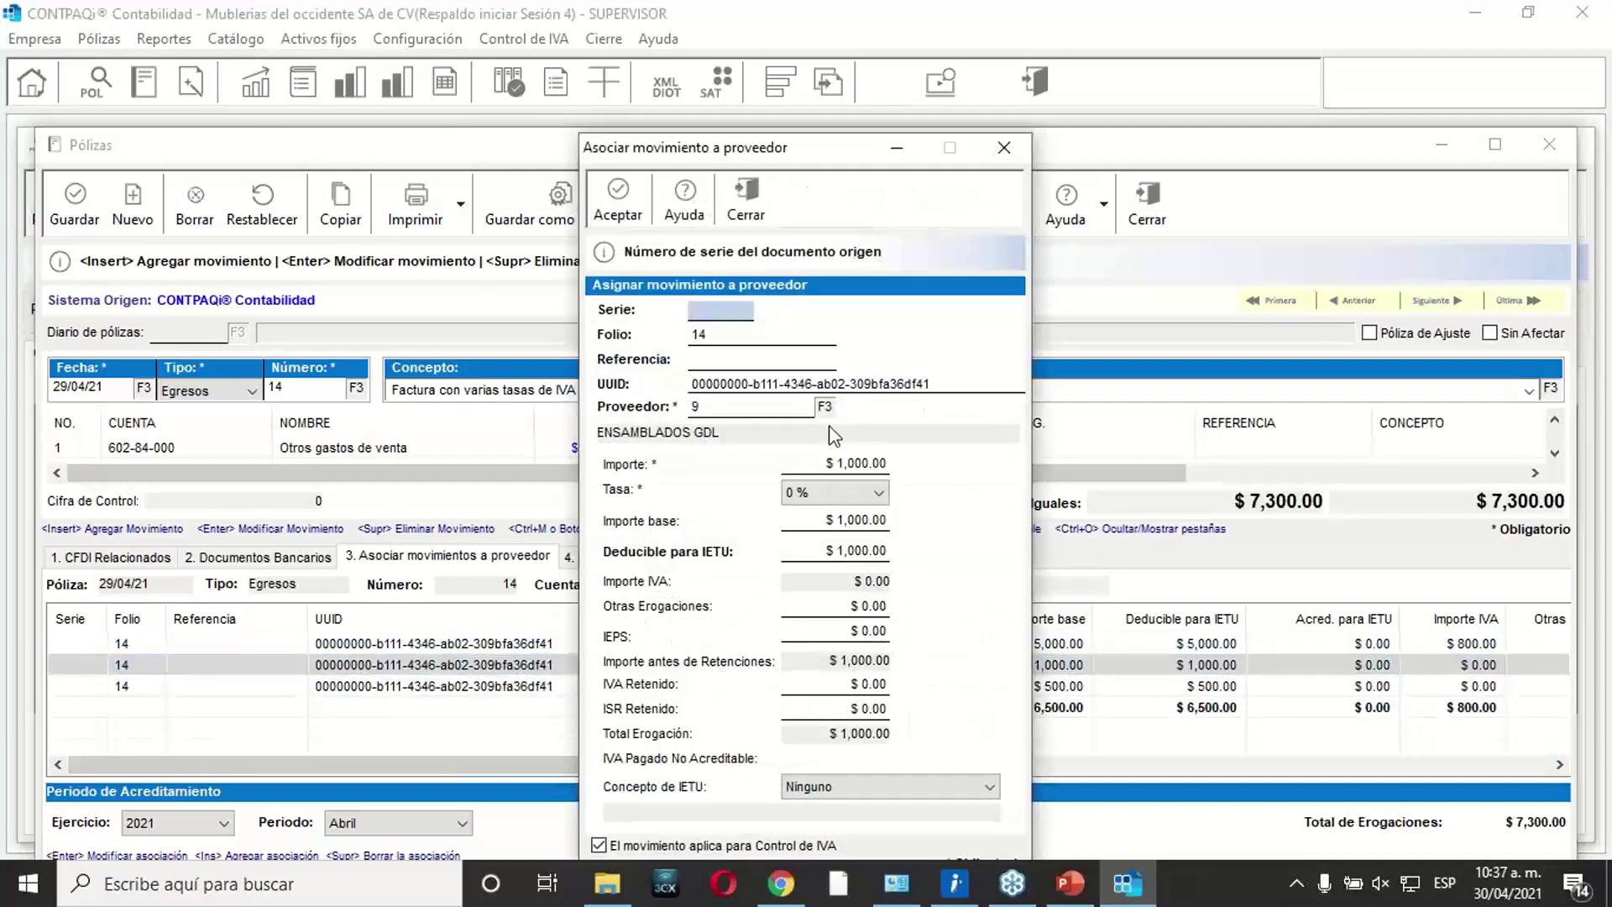
left_click(746, 202)
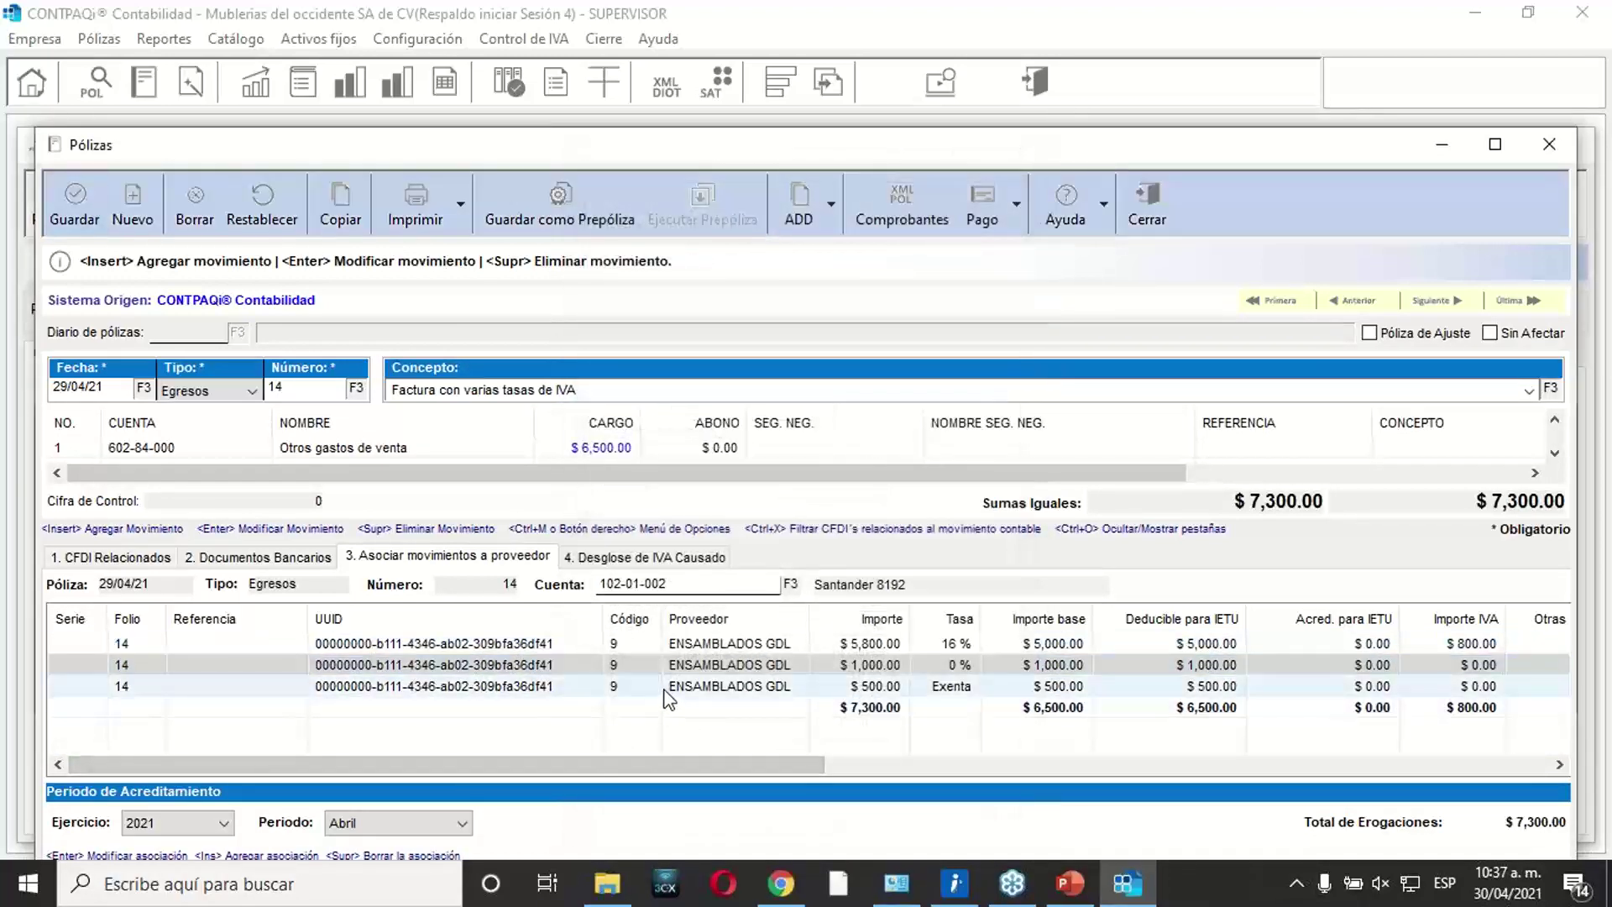
double_click(663, 687)
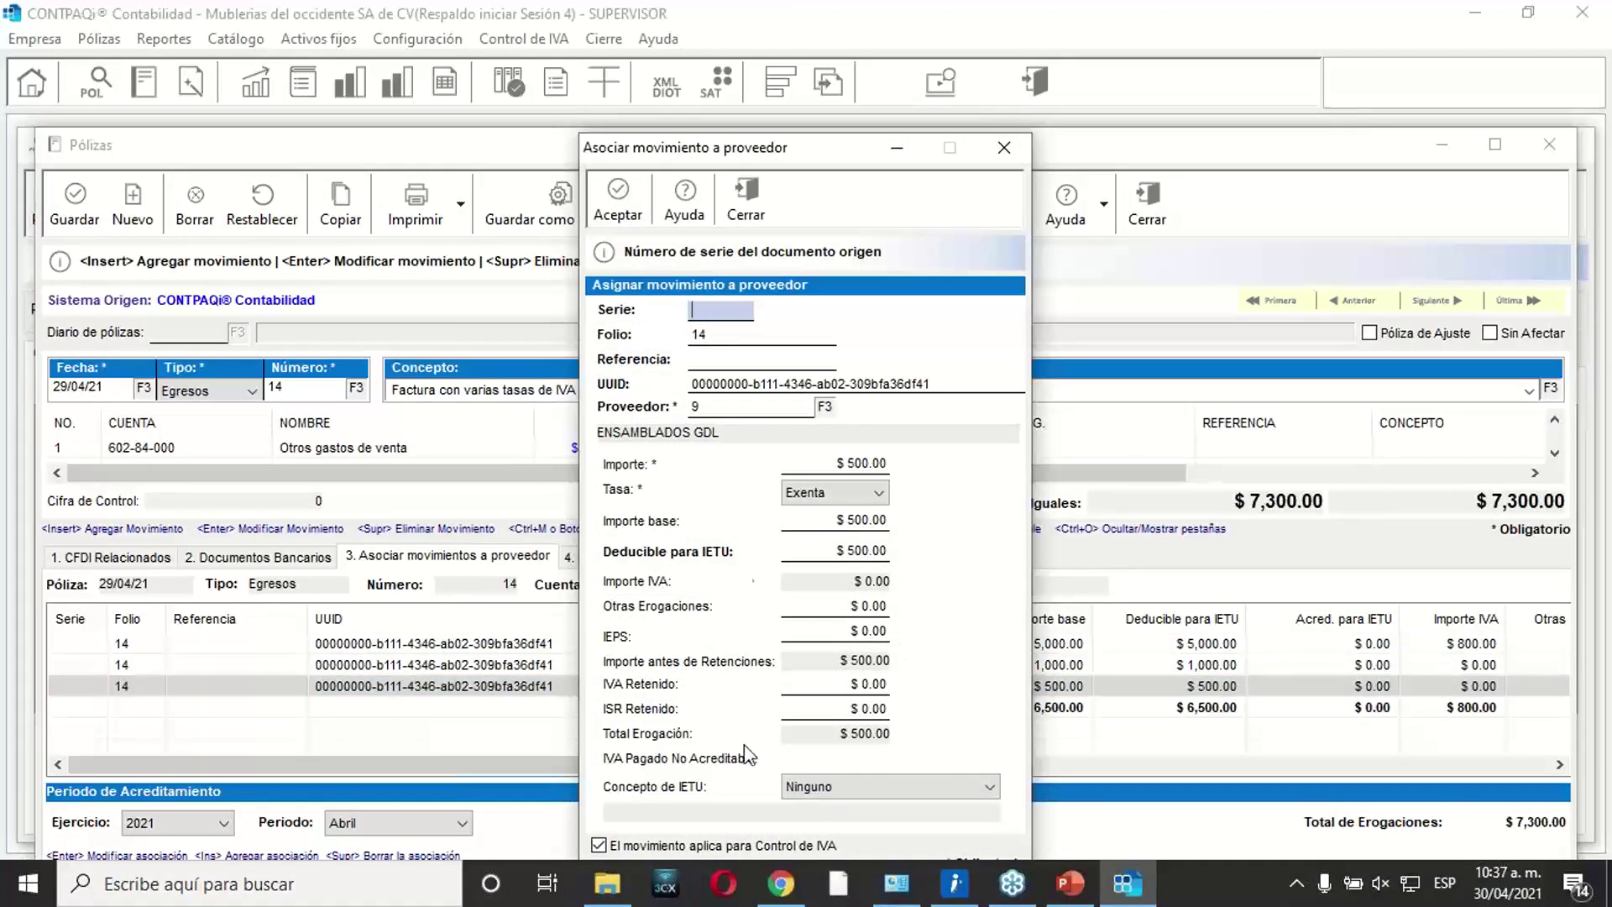
left_click(749, 179)
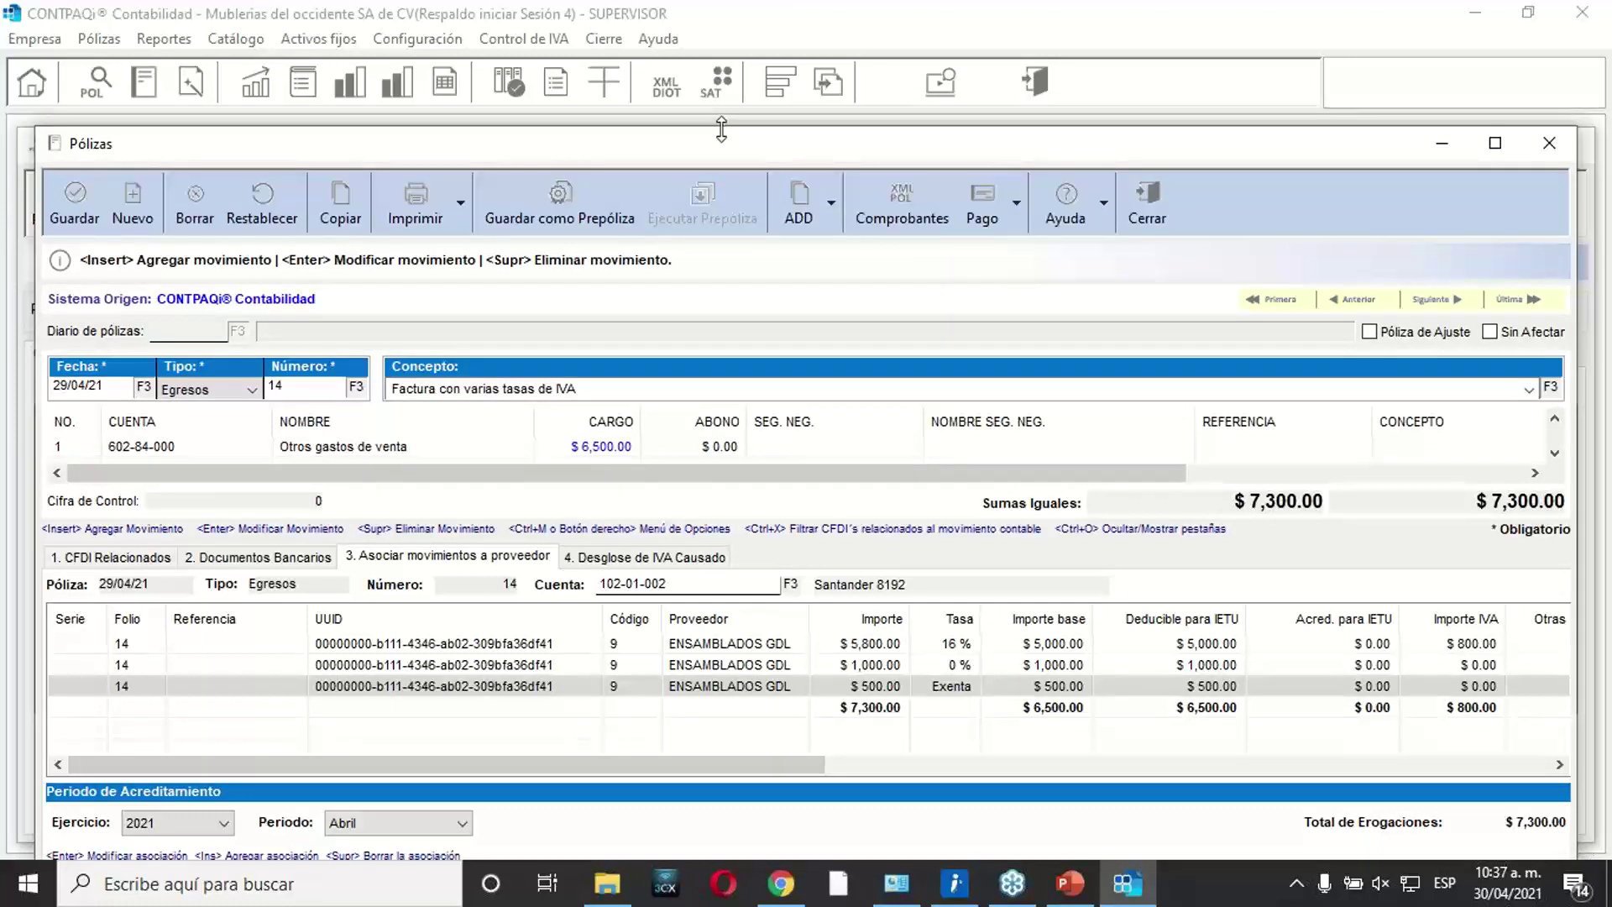
Open the ENSAMBLADOS GDL record in the client/supplier register and check its general data, RFC and enabled IVA rates.
left_click_drag(723, 130, 704, 103)
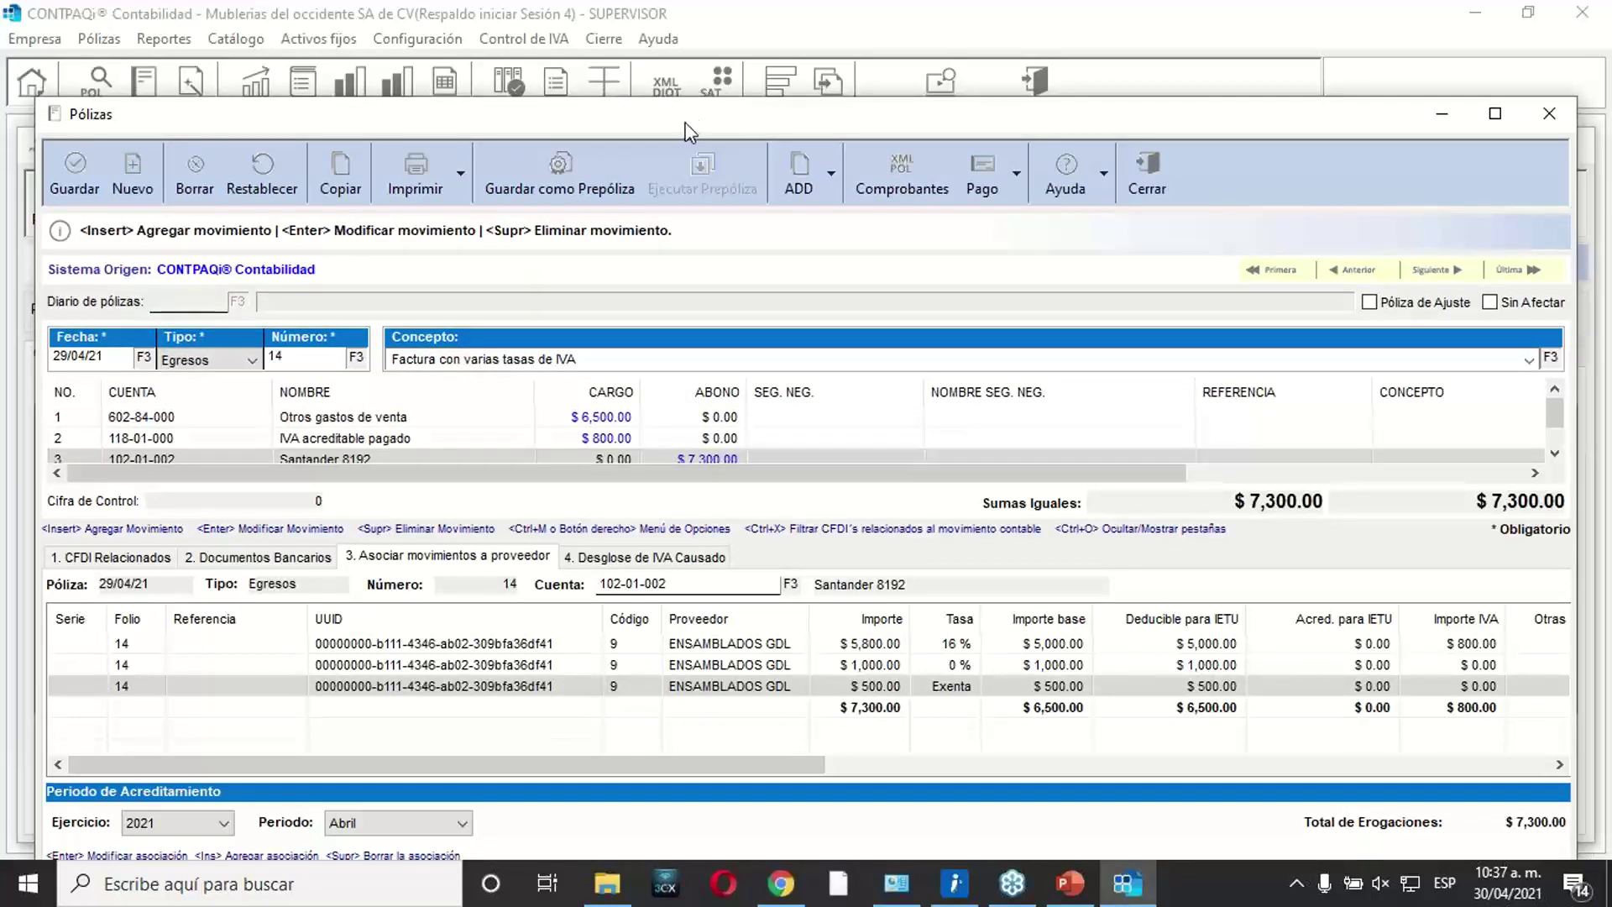
left_click_drag(687, 130, 707, 146)
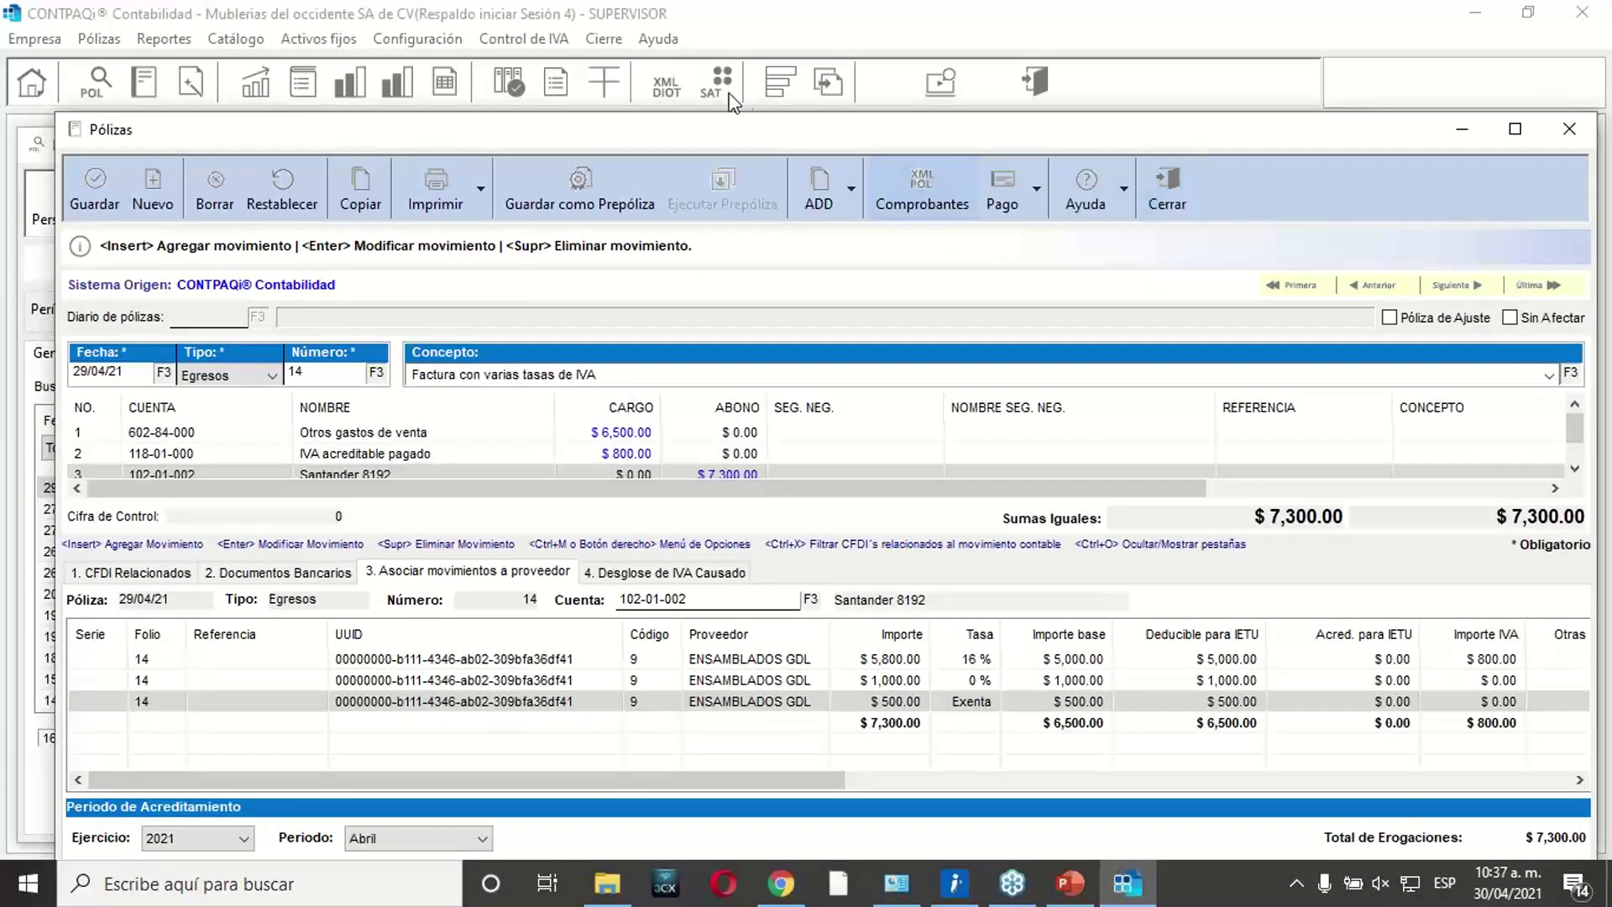
left_click(543, 40)
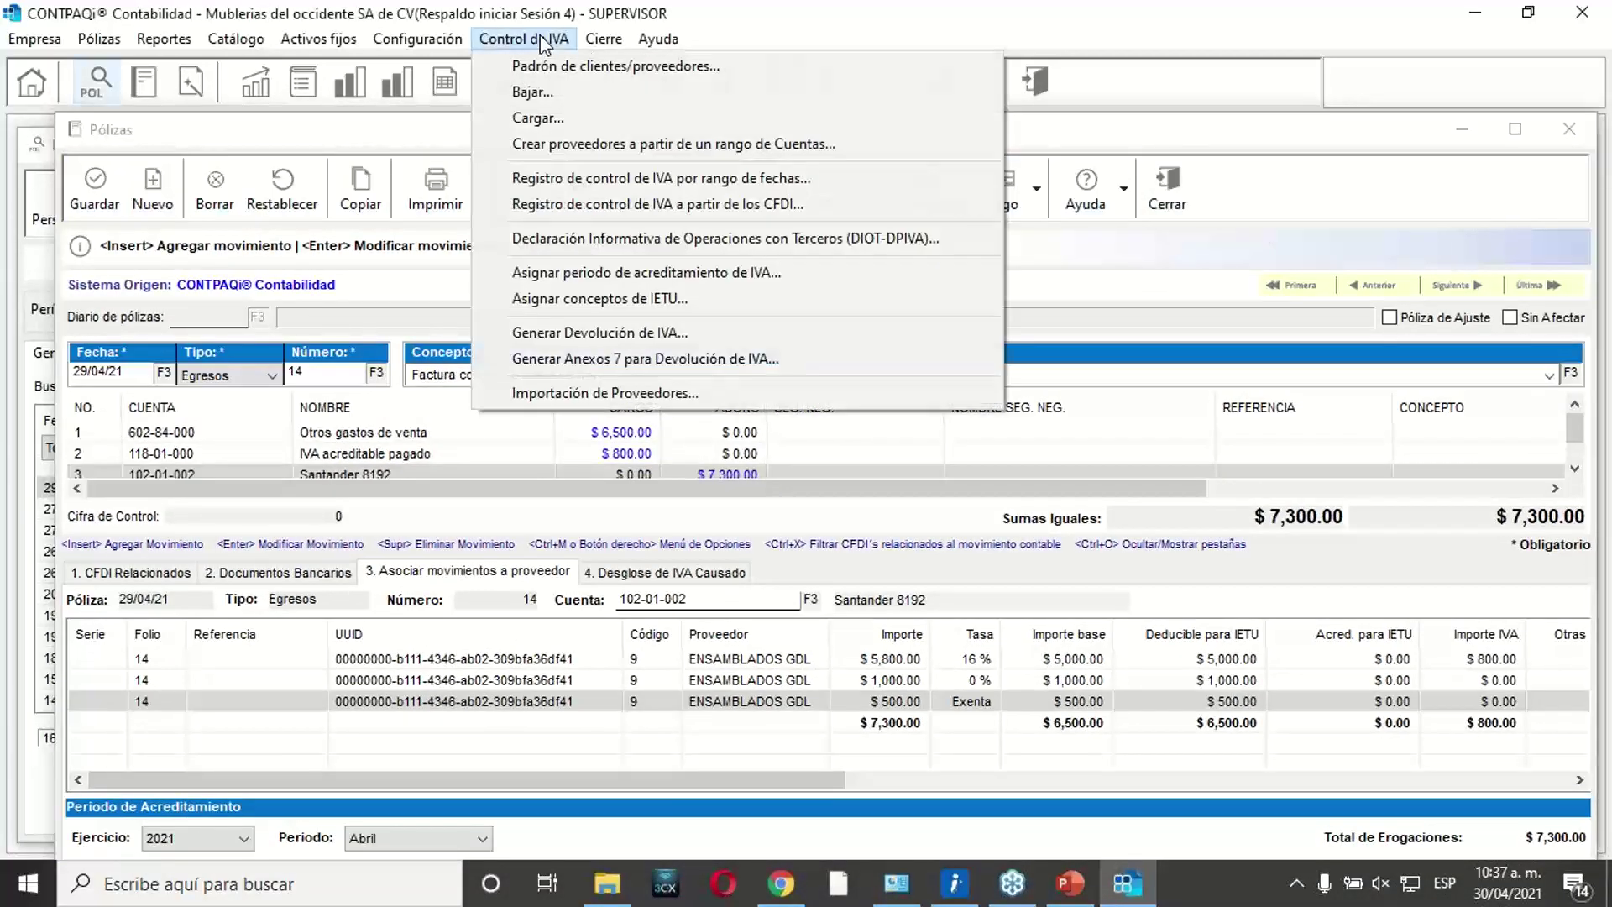
left_click(547, 66)
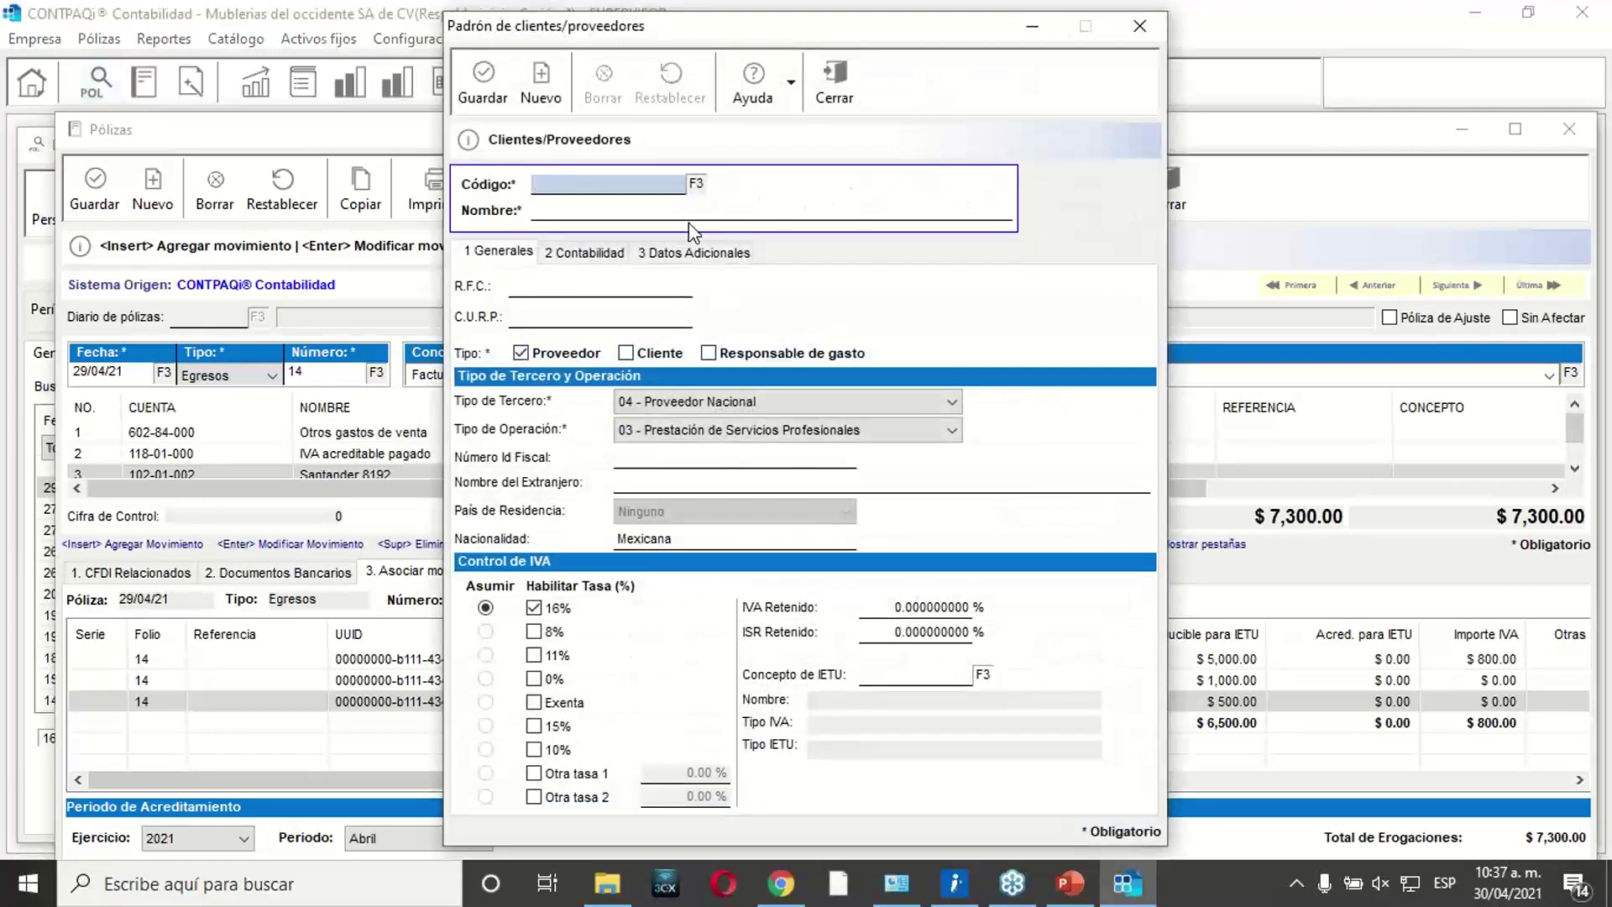
left_click(694, 187)
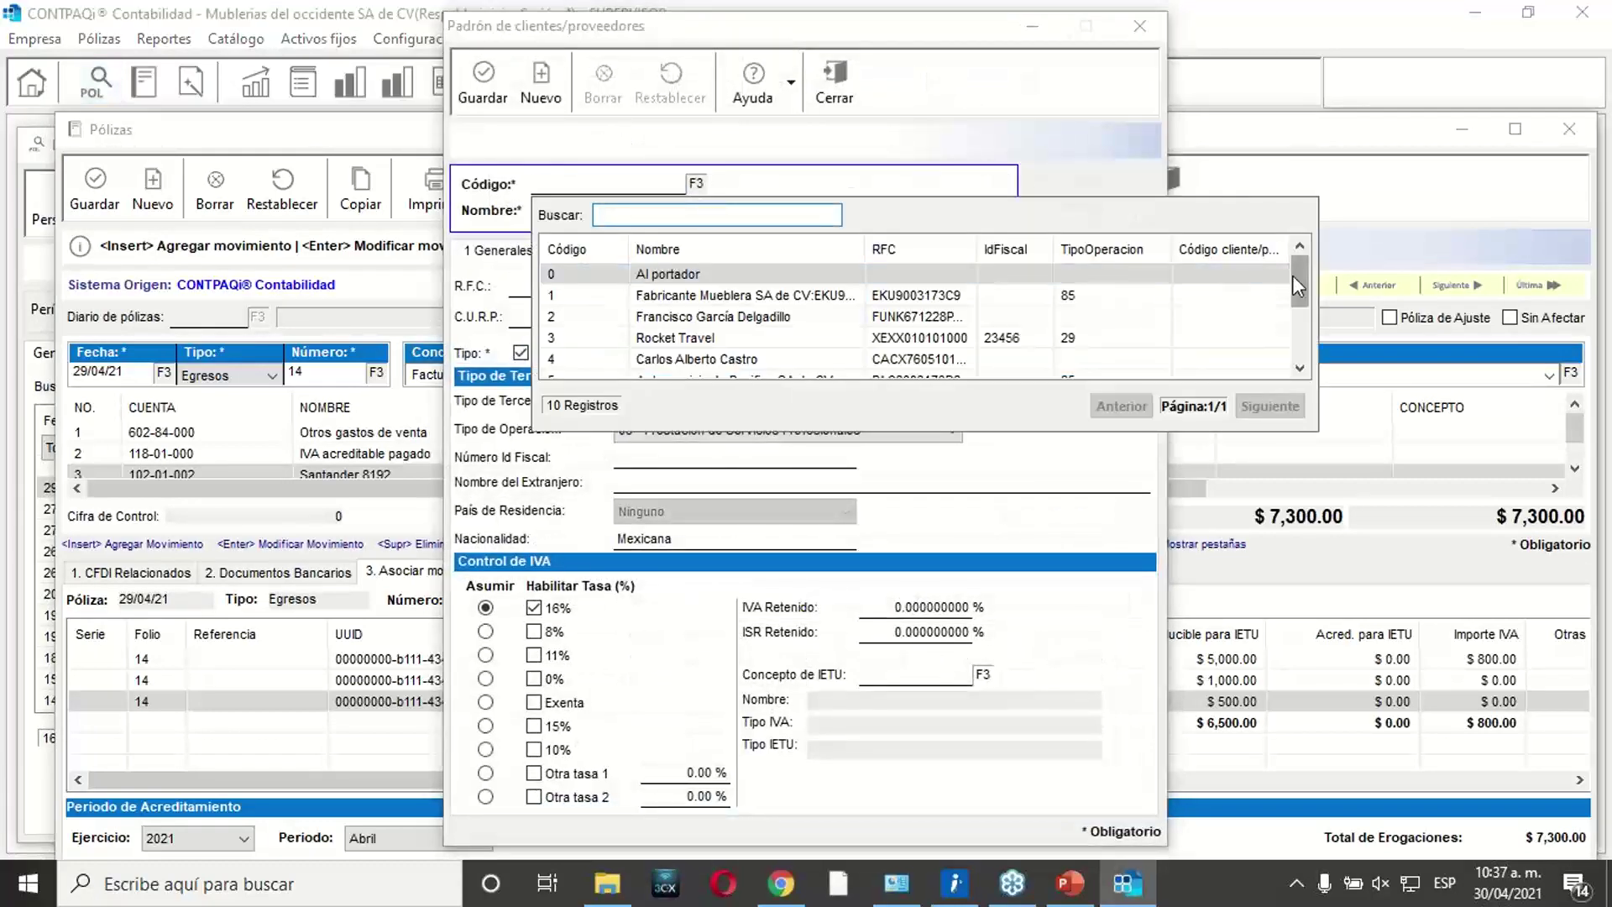
scroll(1293, 276, "down", 2)
double_click(813, 360)
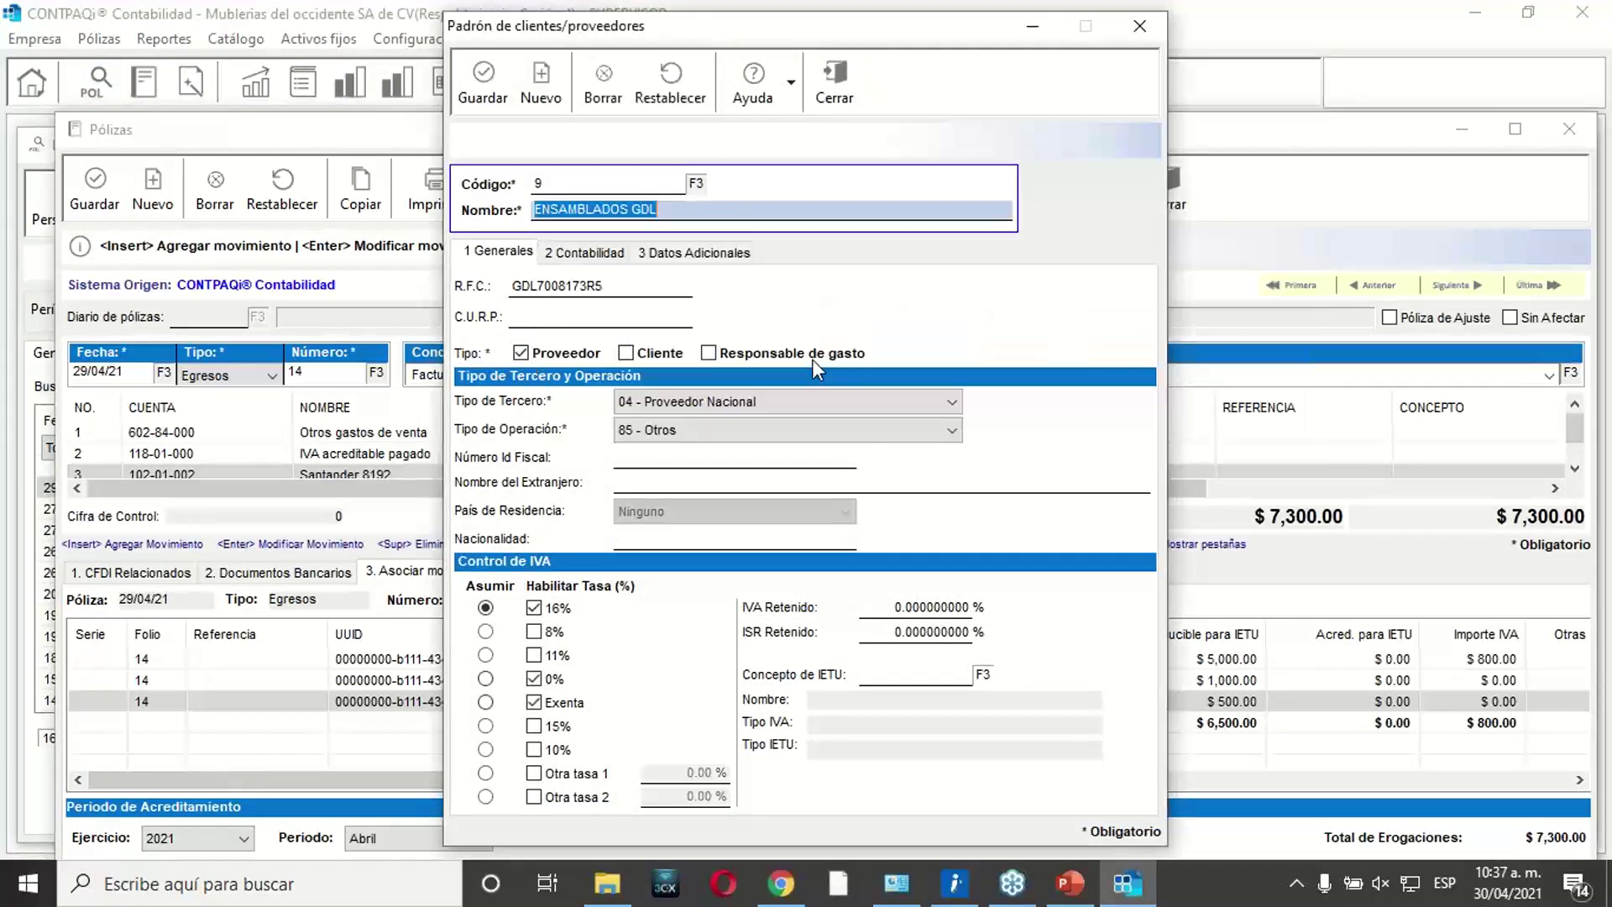
key("Tab")
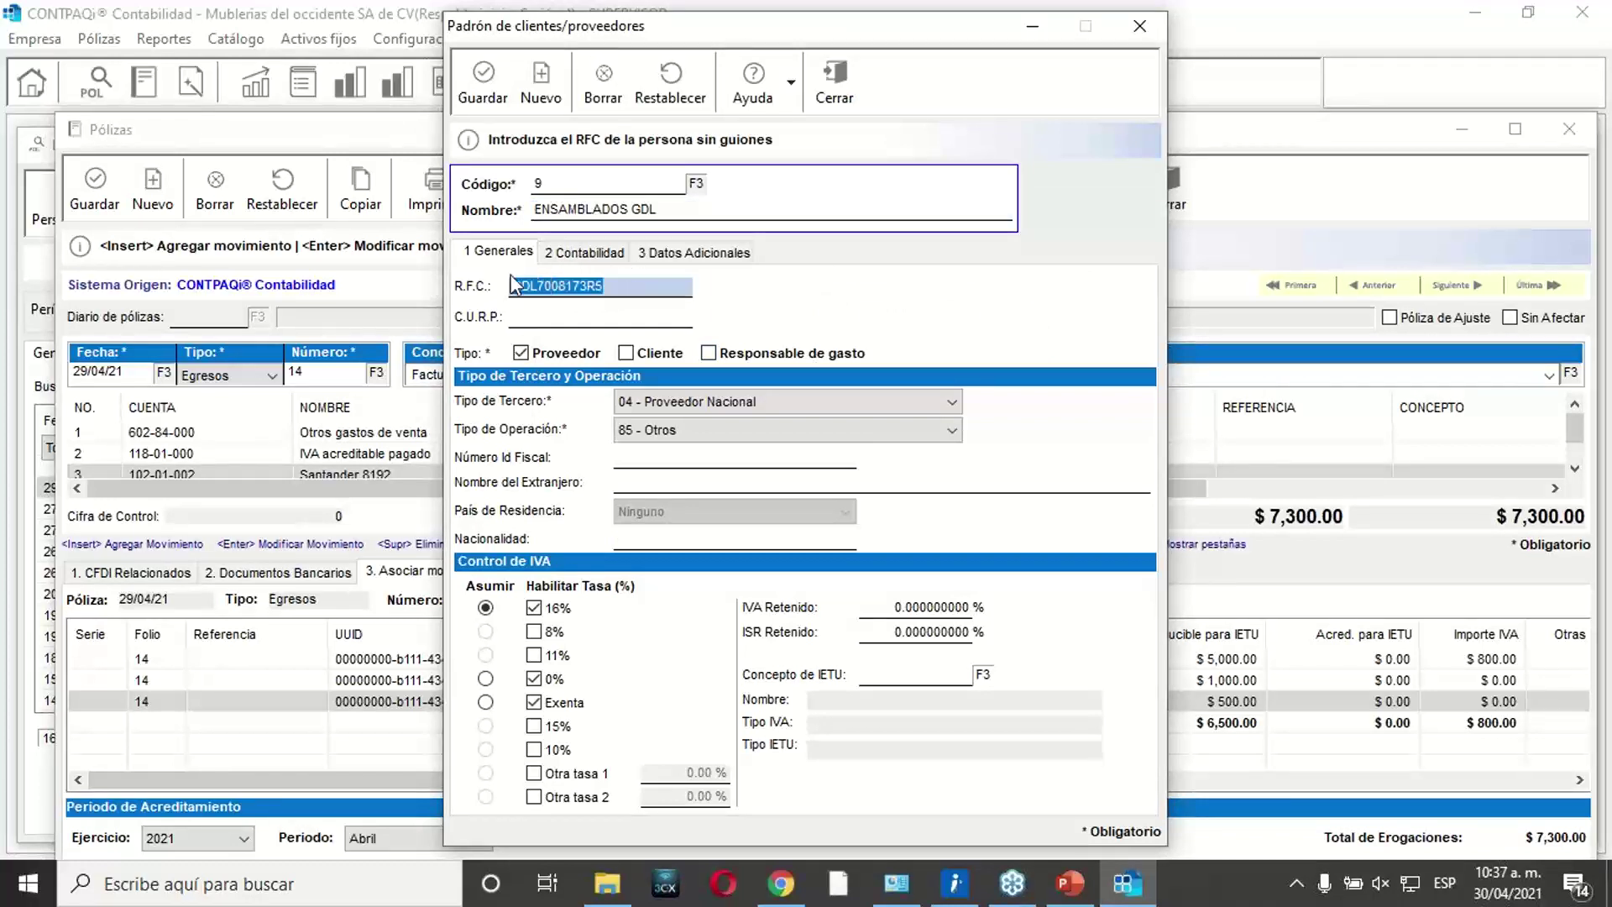
left_click(619, 280)
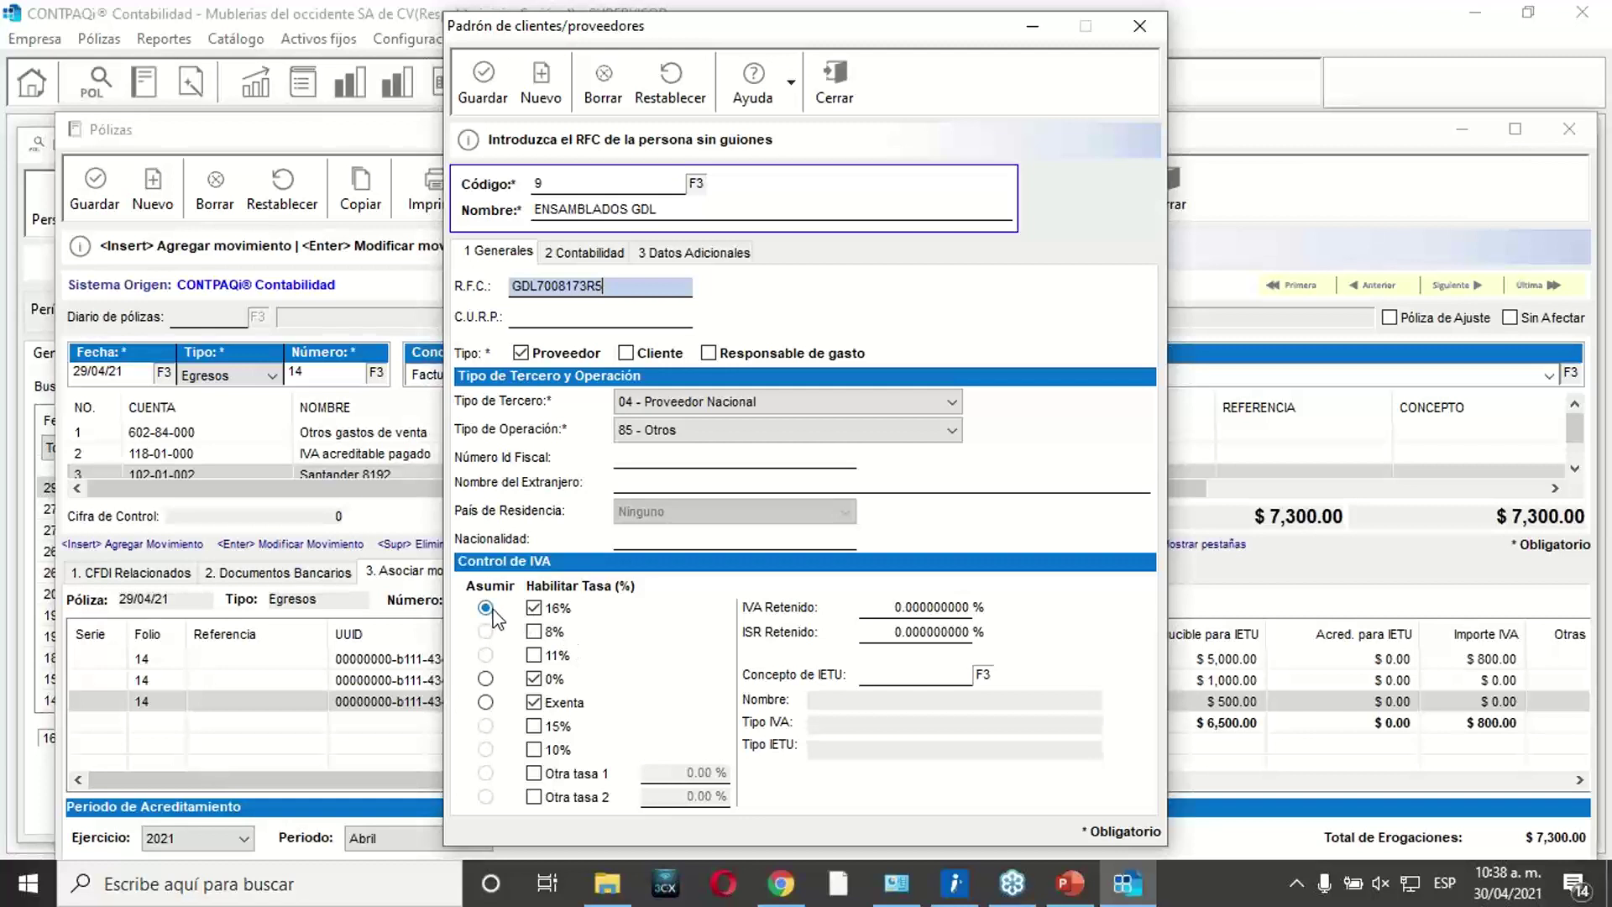
Review the supplier's provision and expense account settings and close the record without saving changes.
left_click(584, 252)
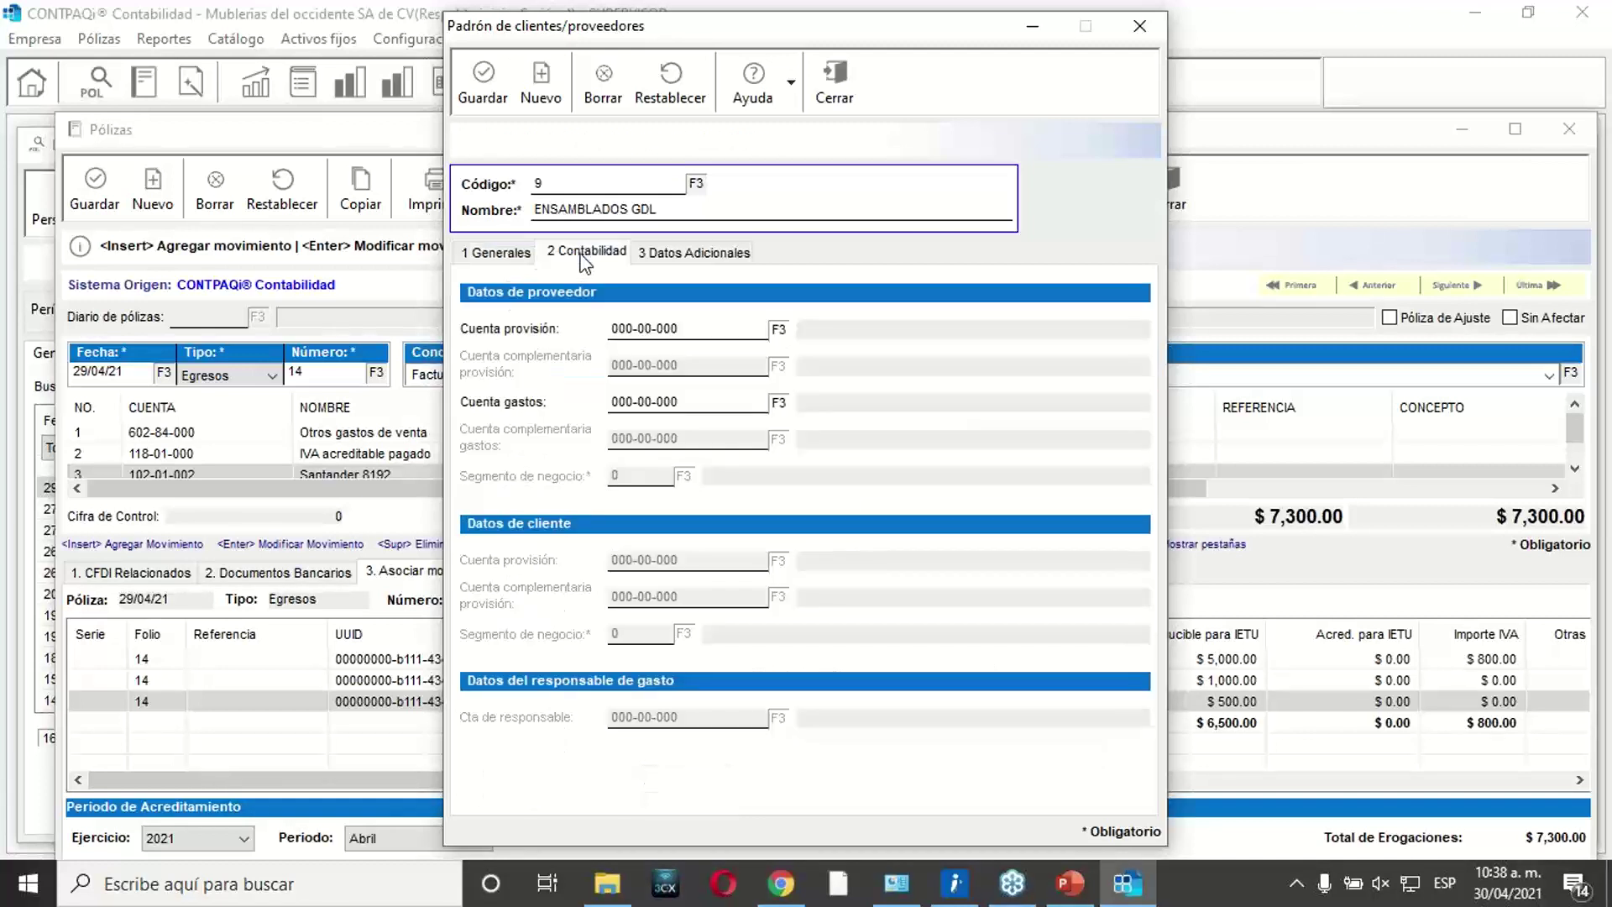
left_click(636, 326)
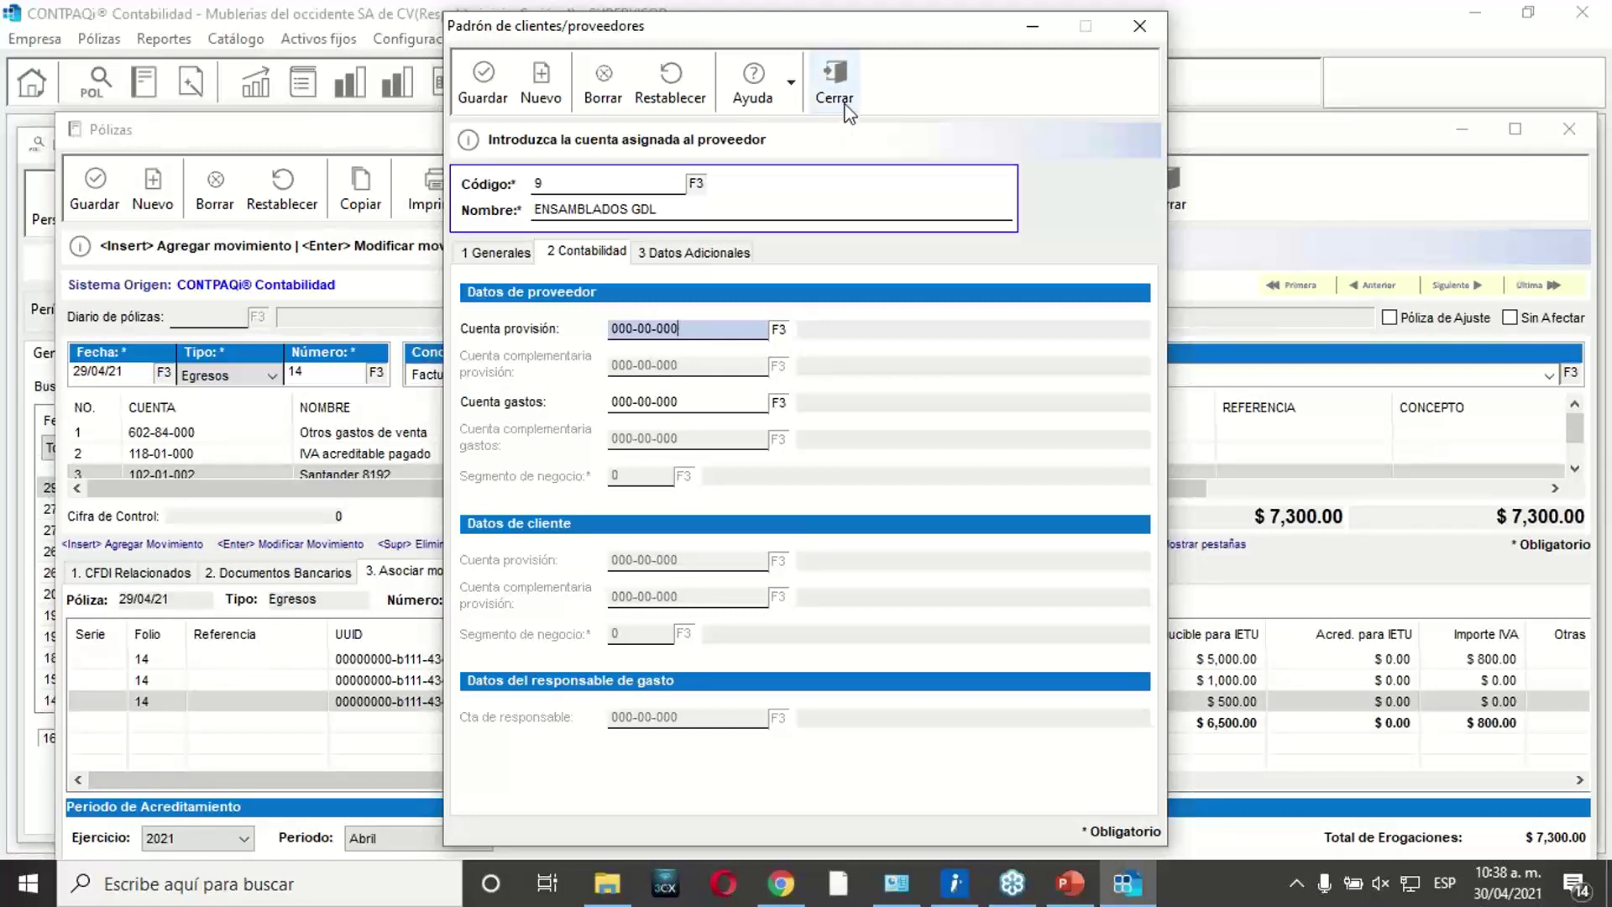
left_click(834, 75)
left_click(804, 472)
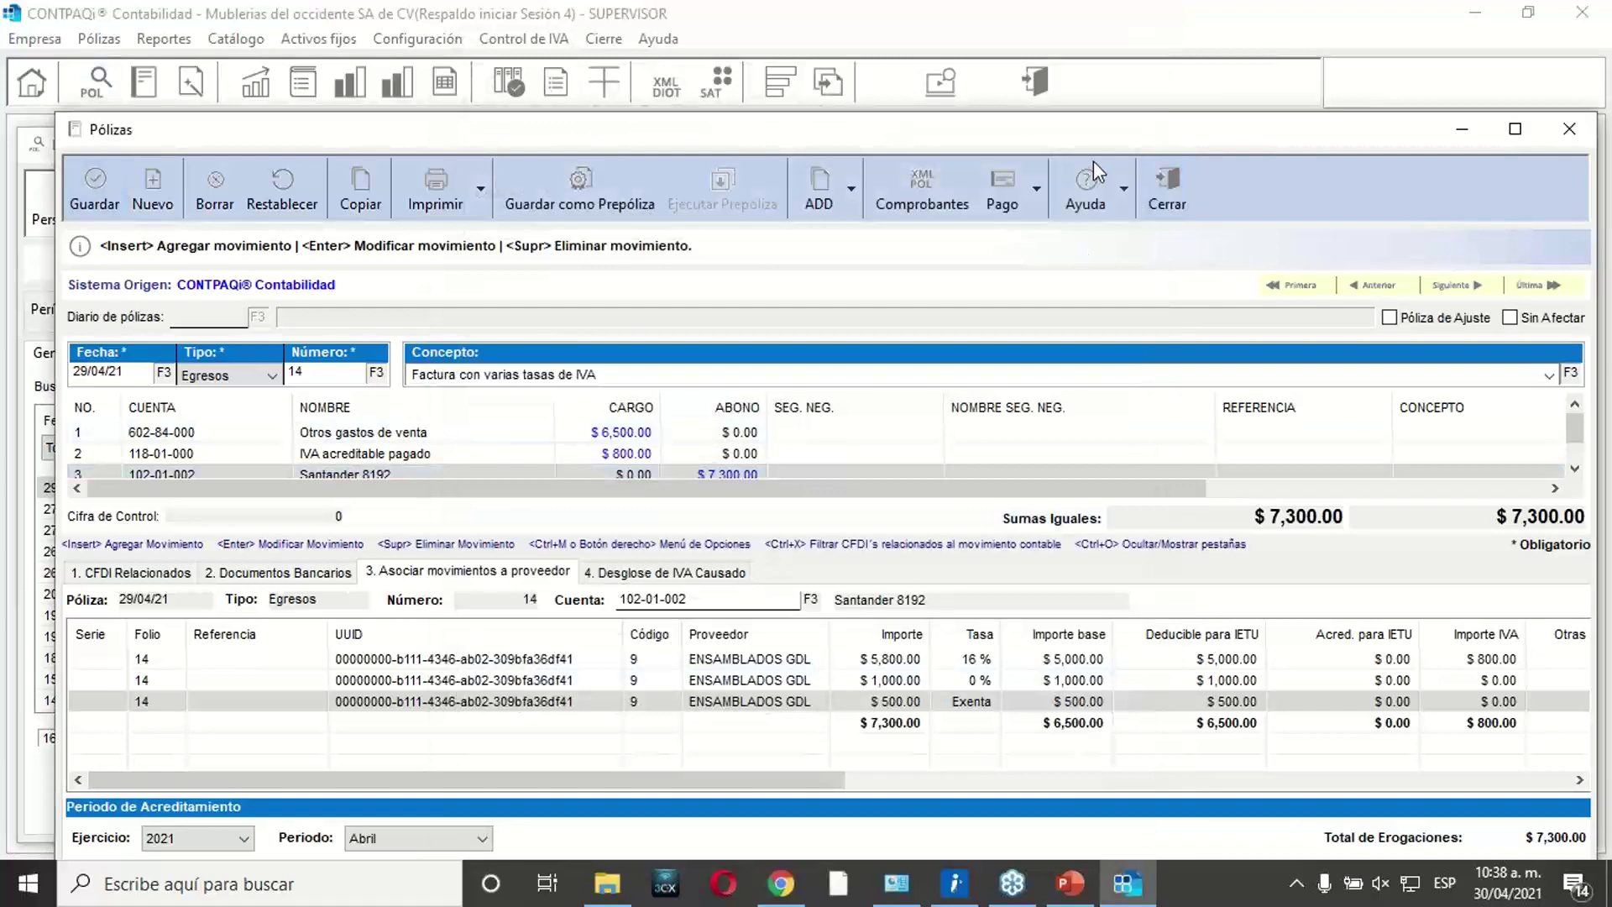
Enlarge the policy window to view all movements, and close both the policy and the policy list.
left_click_drag(1033, 131, 1033, 101)
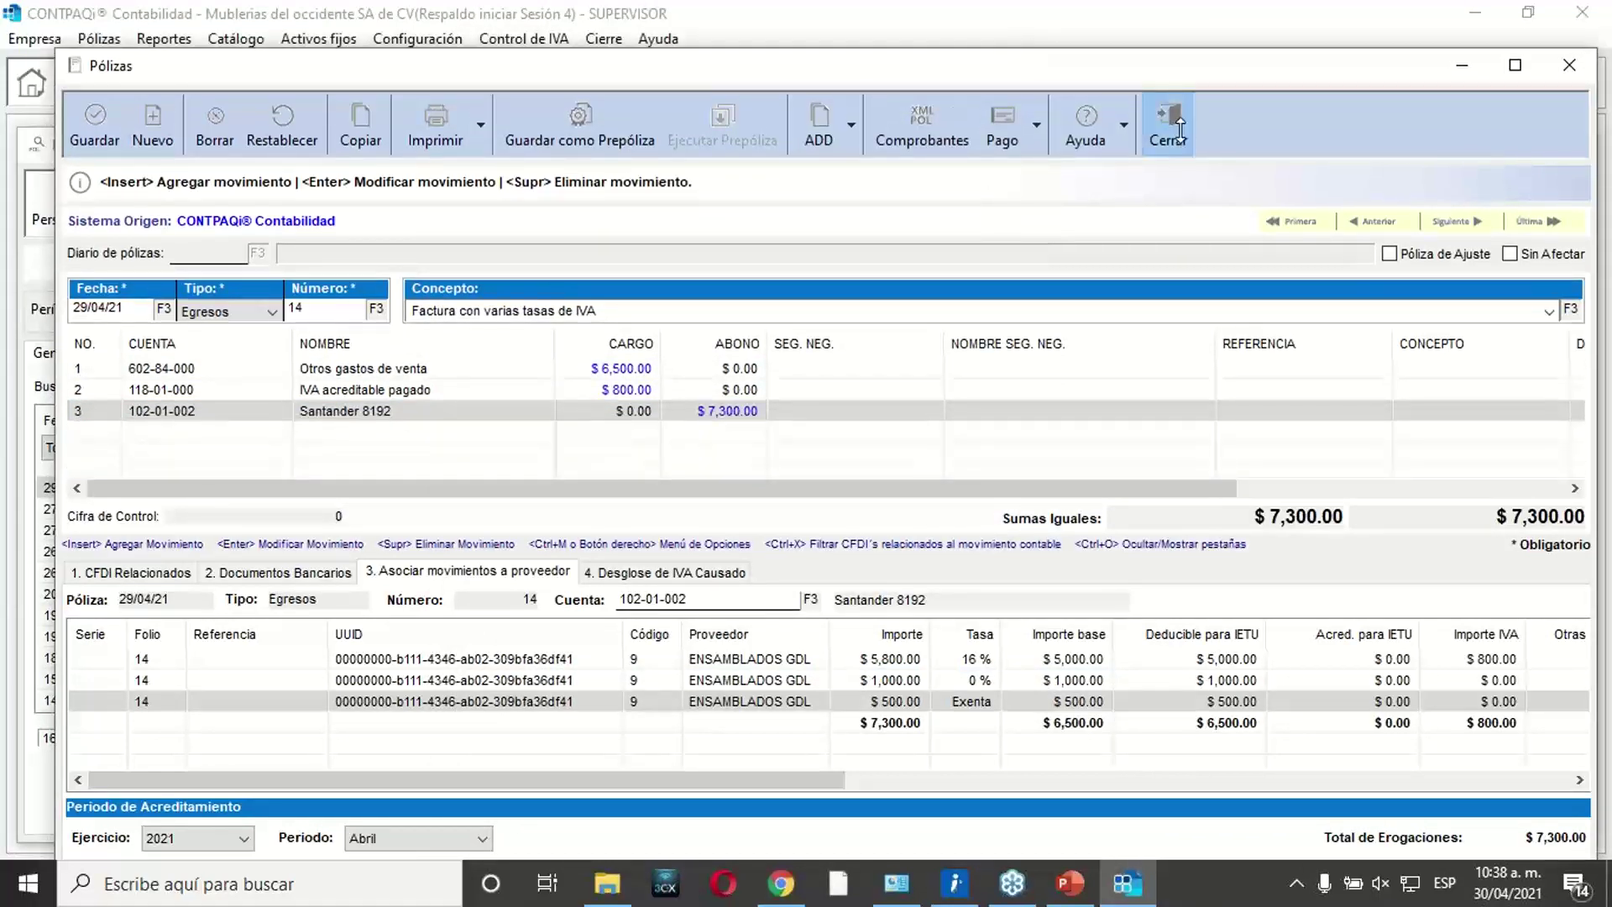
left_click(1166, 178)
left_click(676, 228)
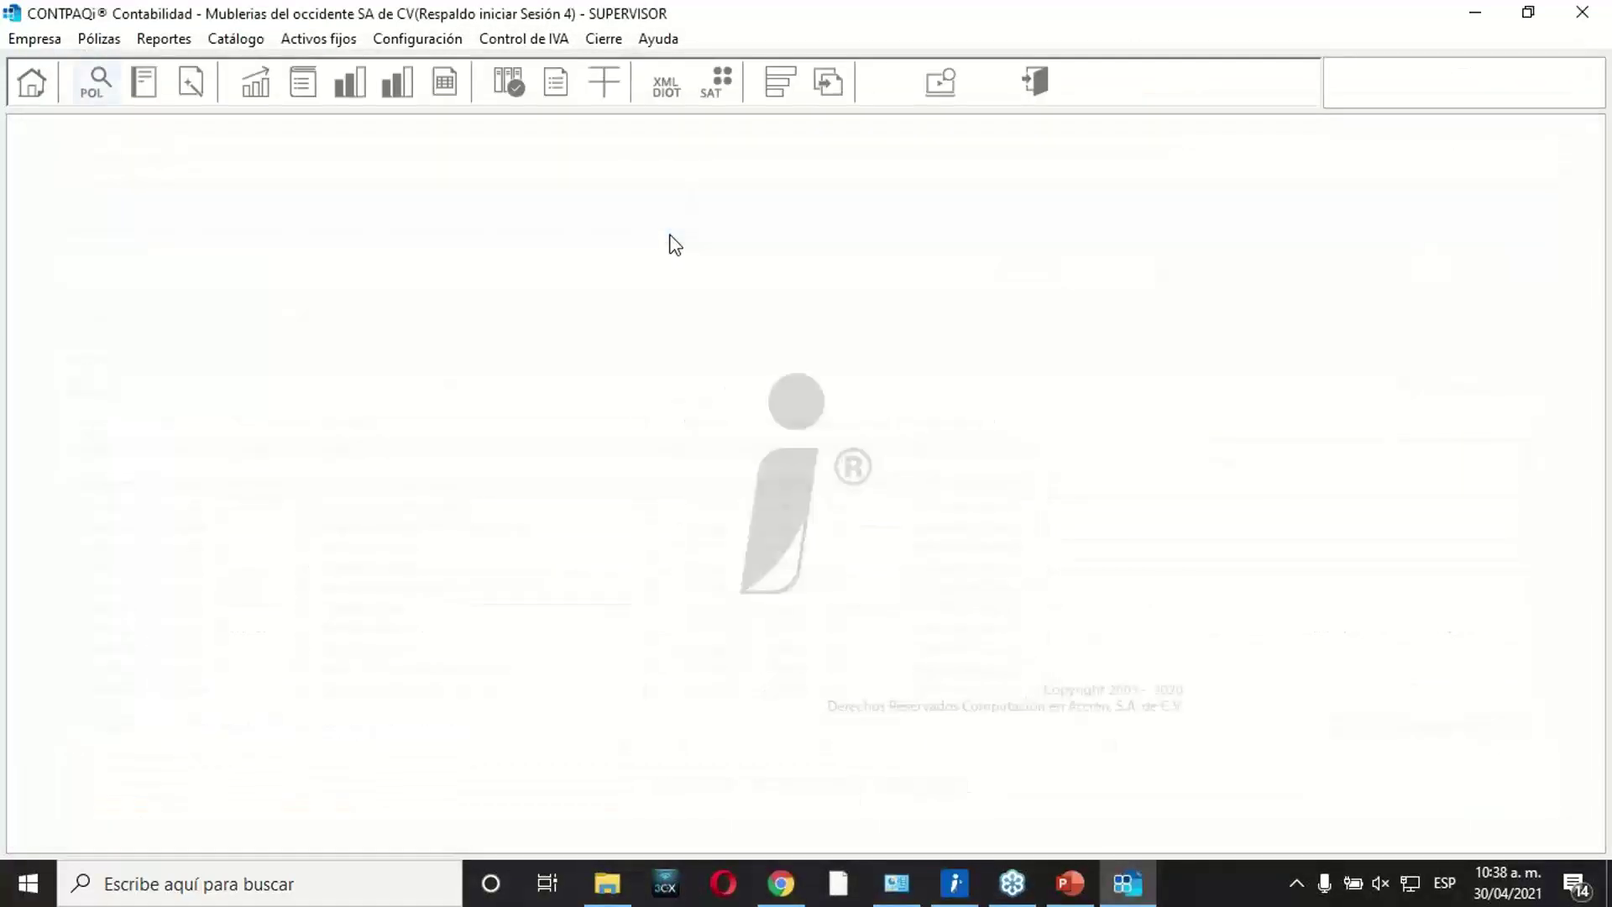
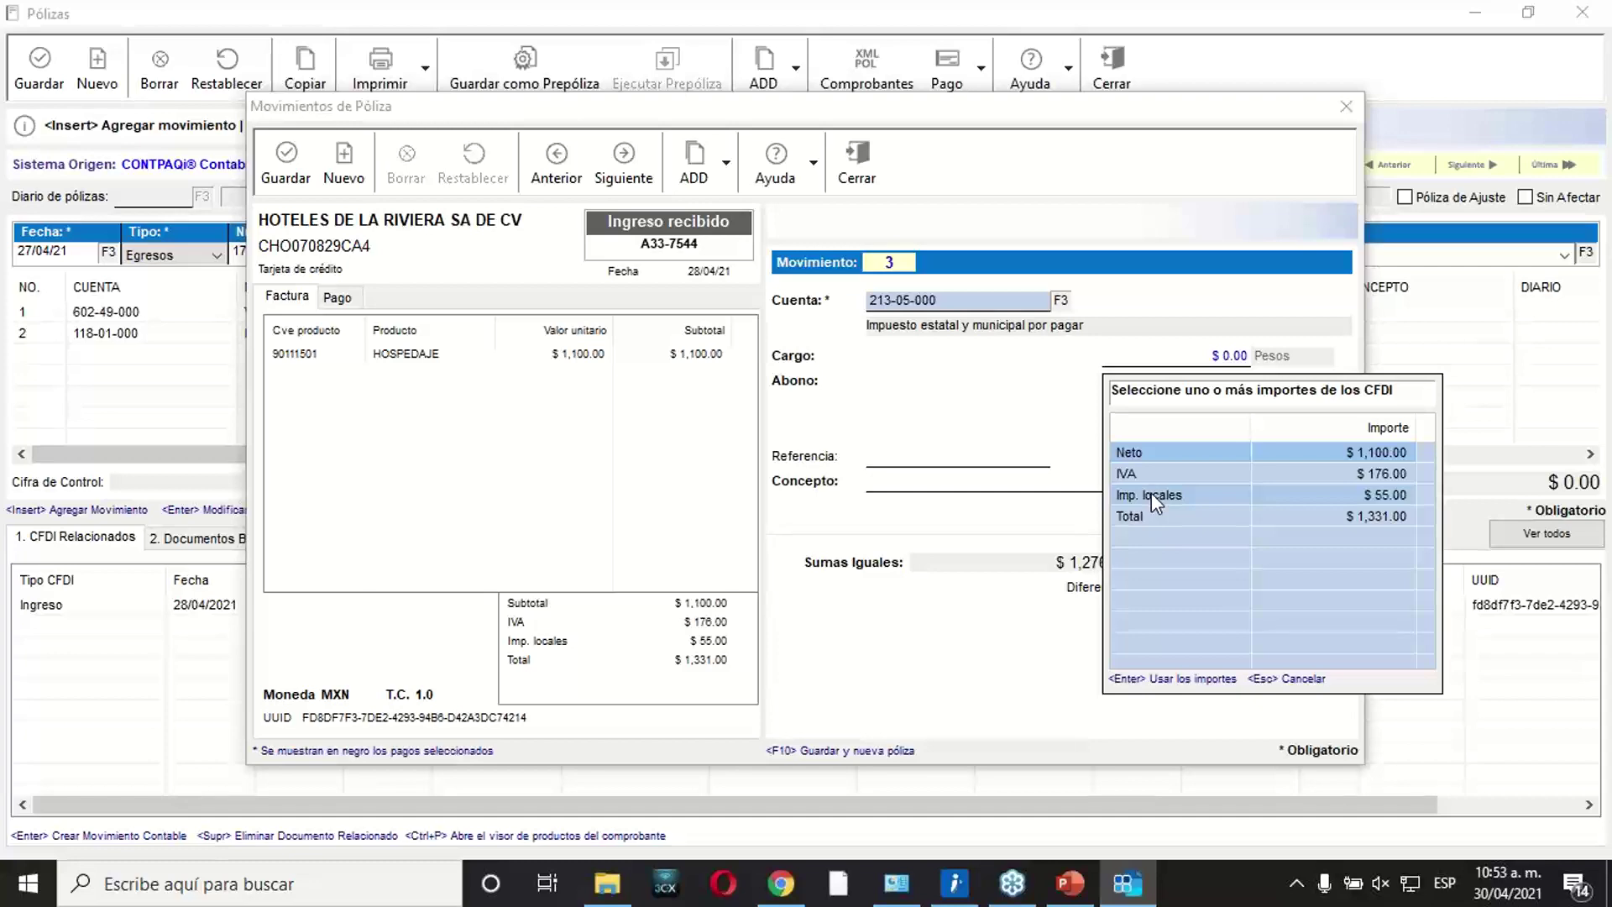
Charge the CFDI's local taxes of $55.00 to account 213-05-000 in movement 3, check the exercise slide, and save the movement.
double_click(1151, 494)
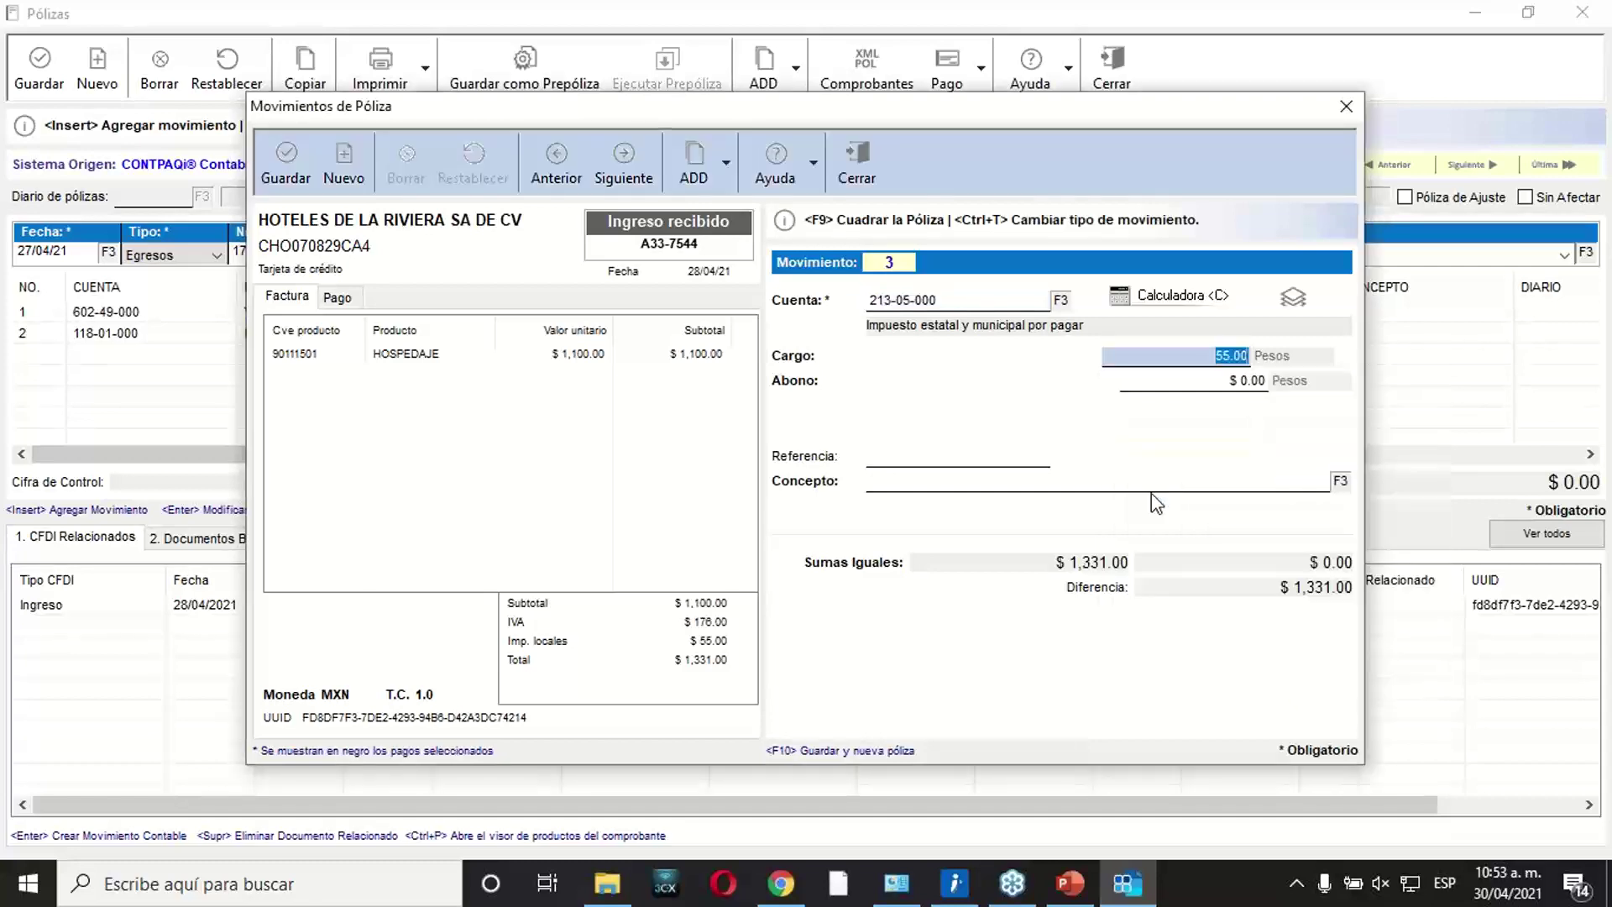
left_click(1057, 883)
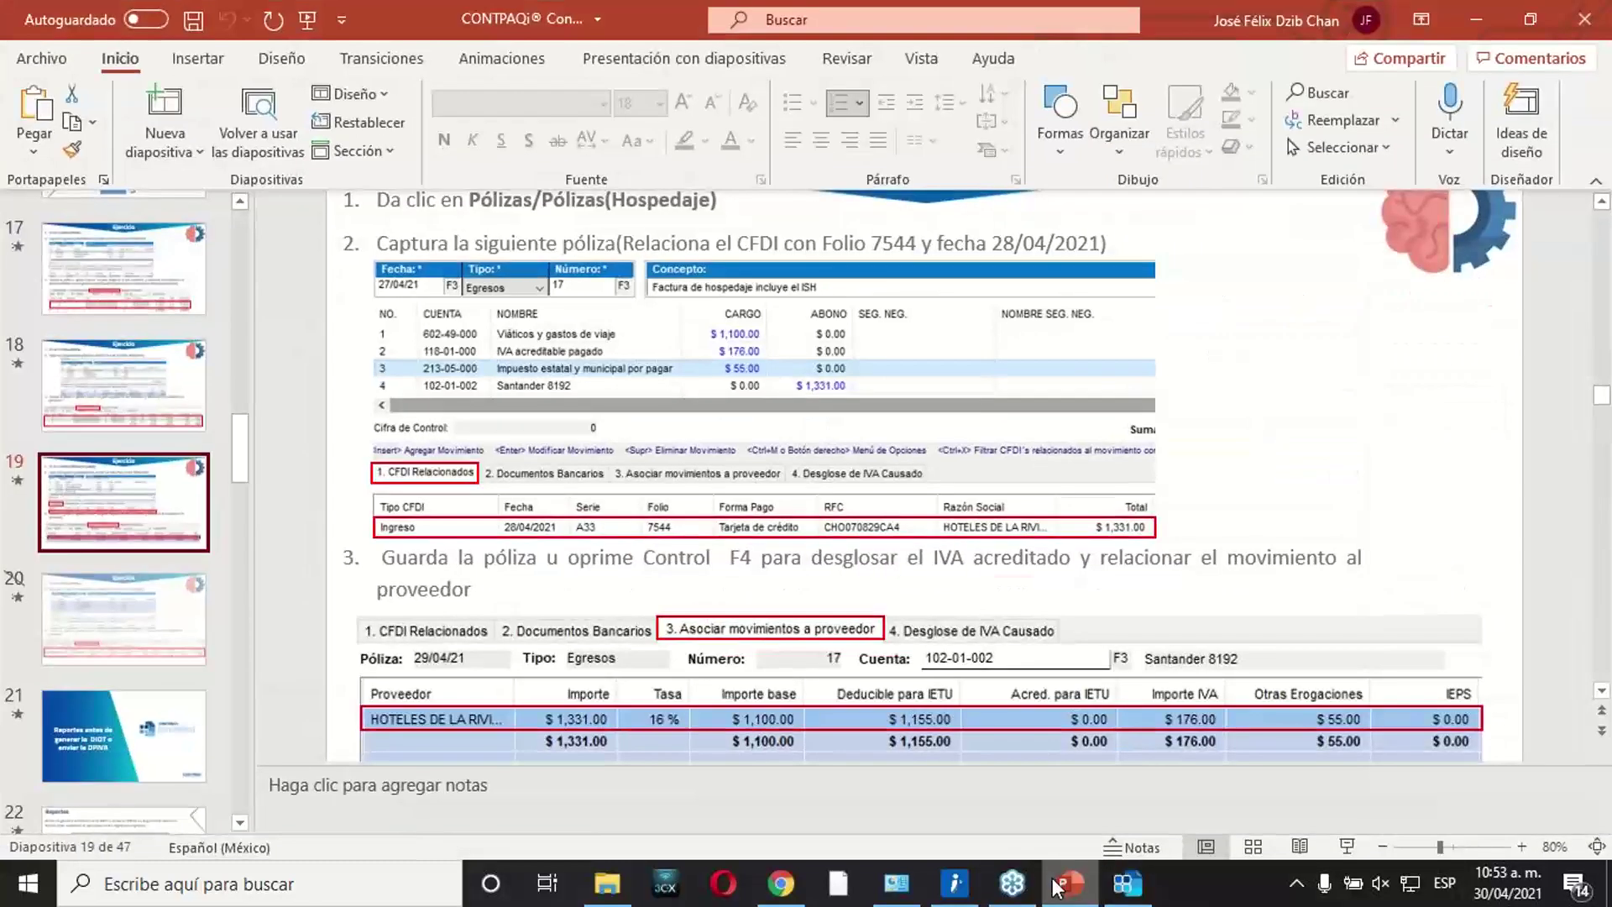
left_click(1058, 883)
left_click(286, 161)
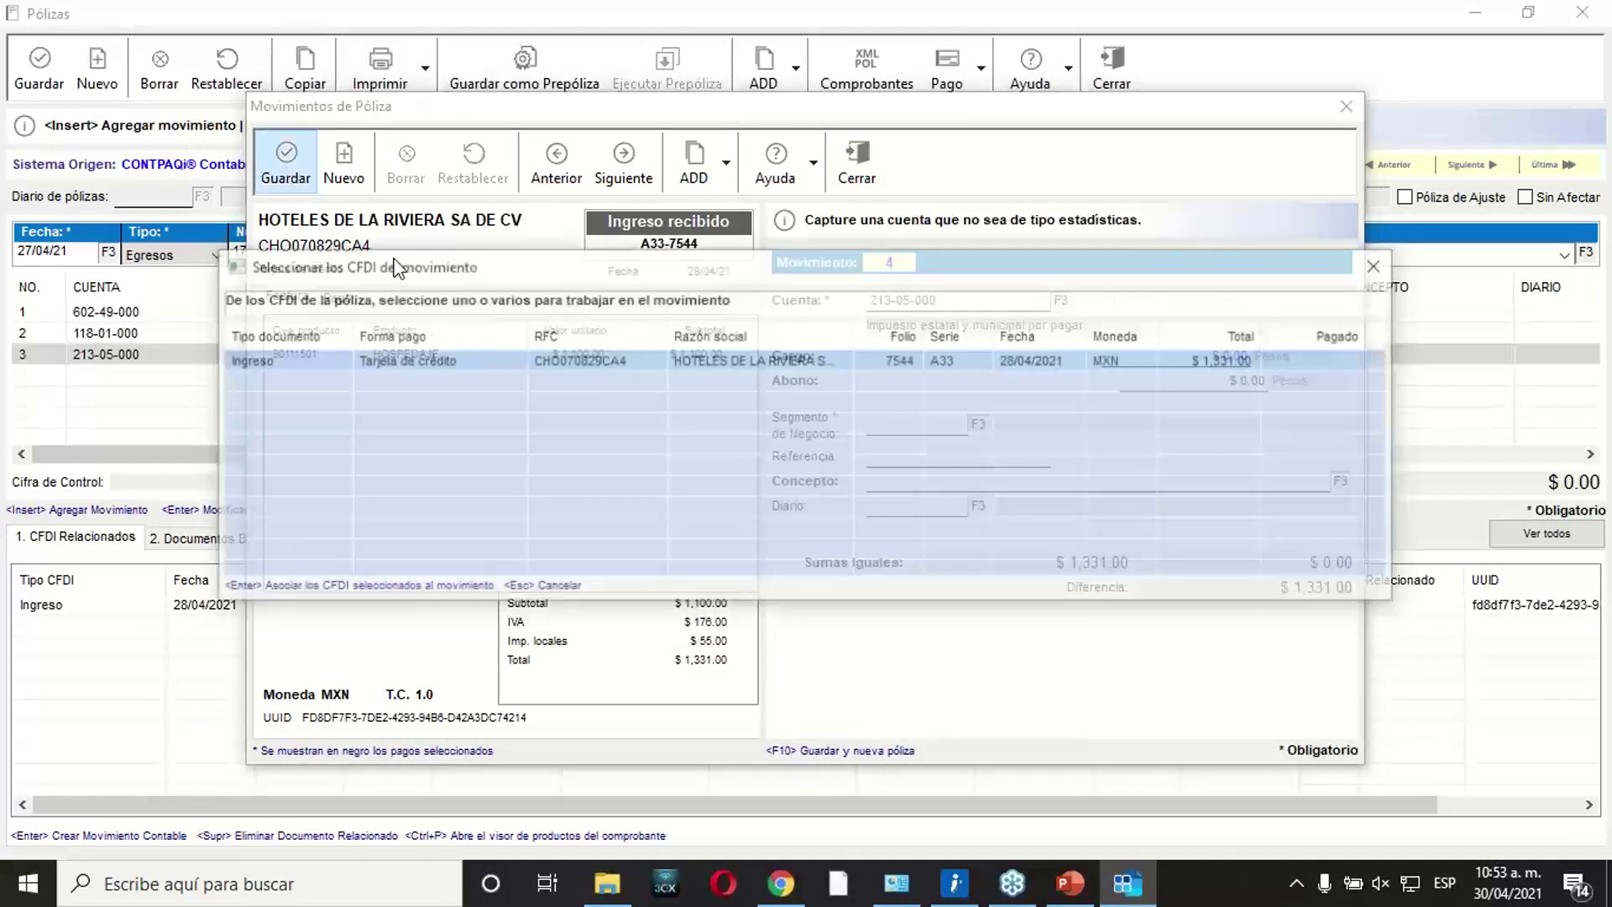
Link movement 4 to the HOTELES DE LA RIVIERA CFDI and credit its total of $1,331.00 to Santander account 102-01-002.
double_click(769, 358)
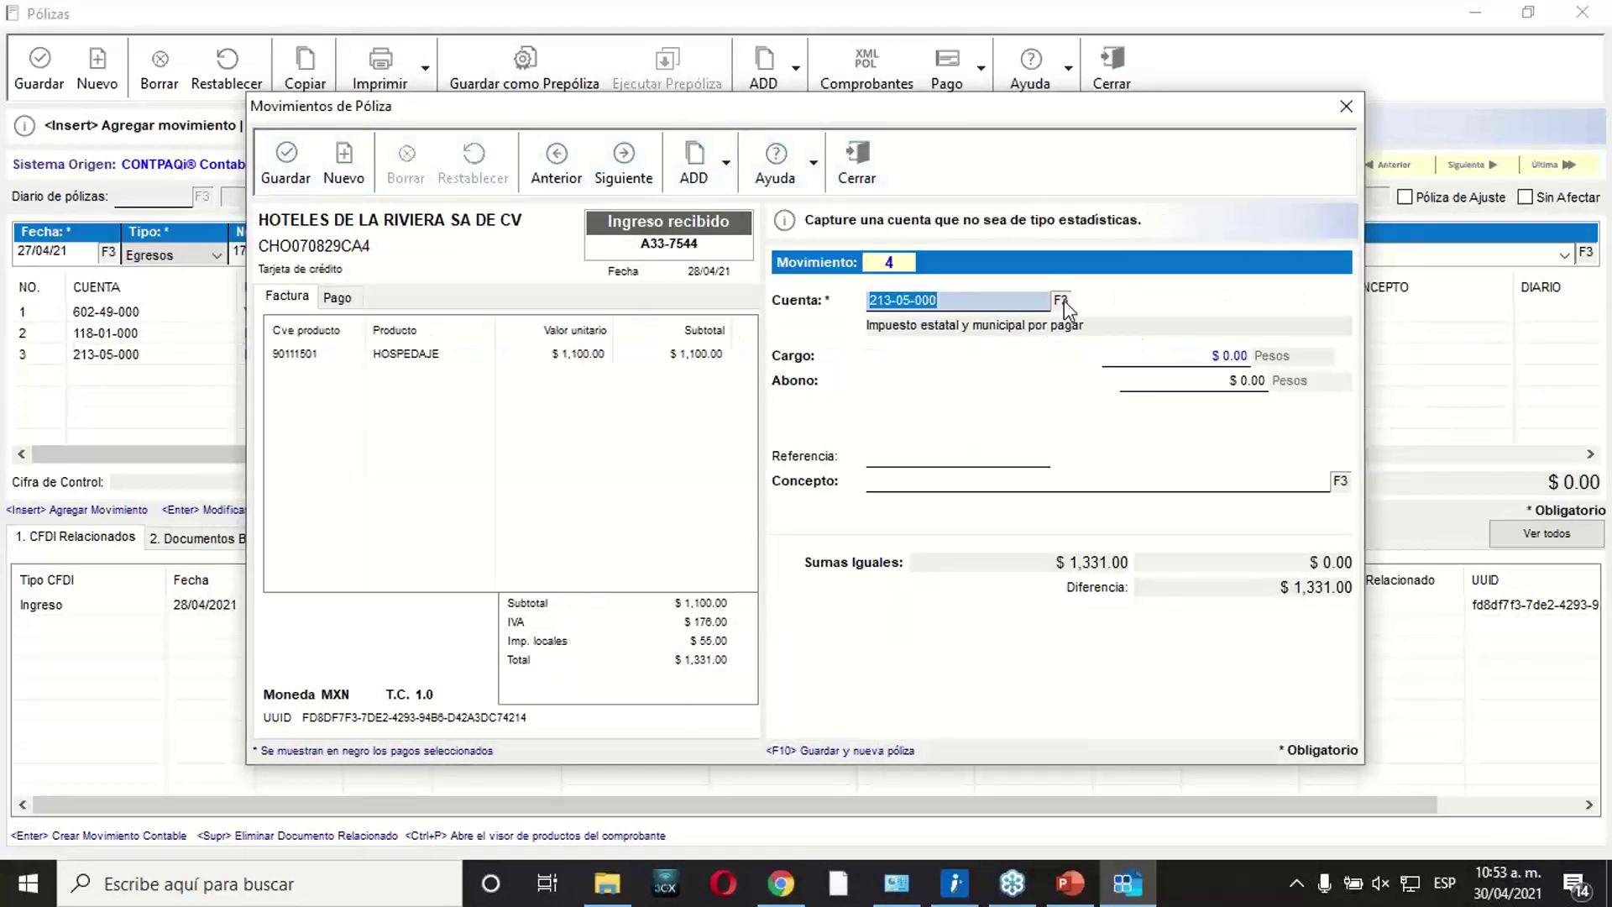
left_click(1063, 300)
type("sa")
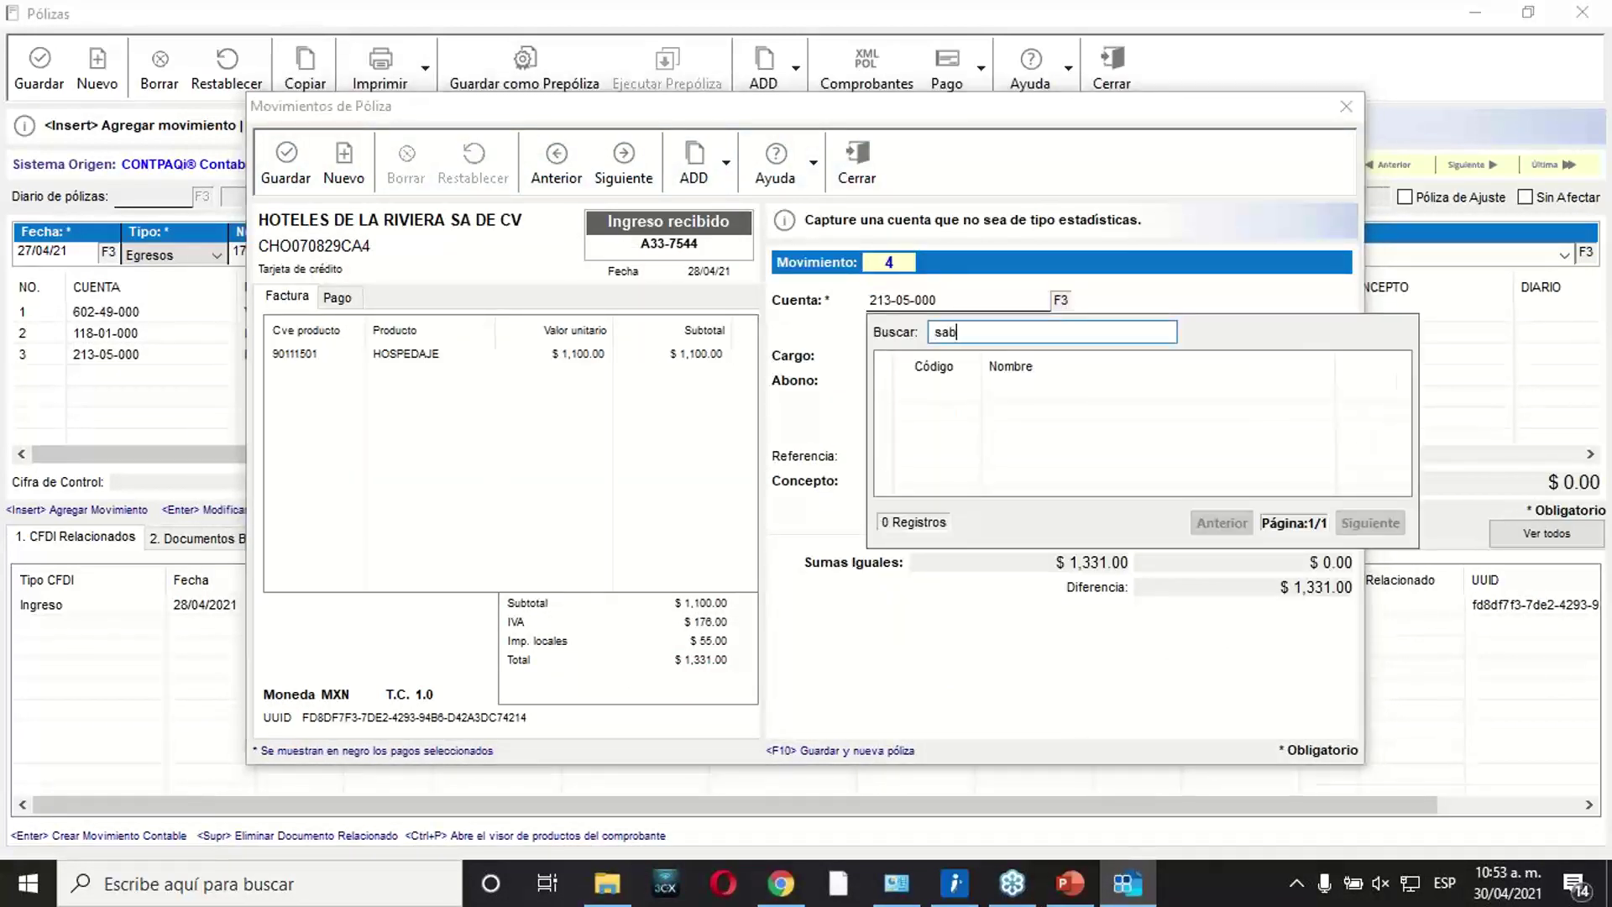
type("n")
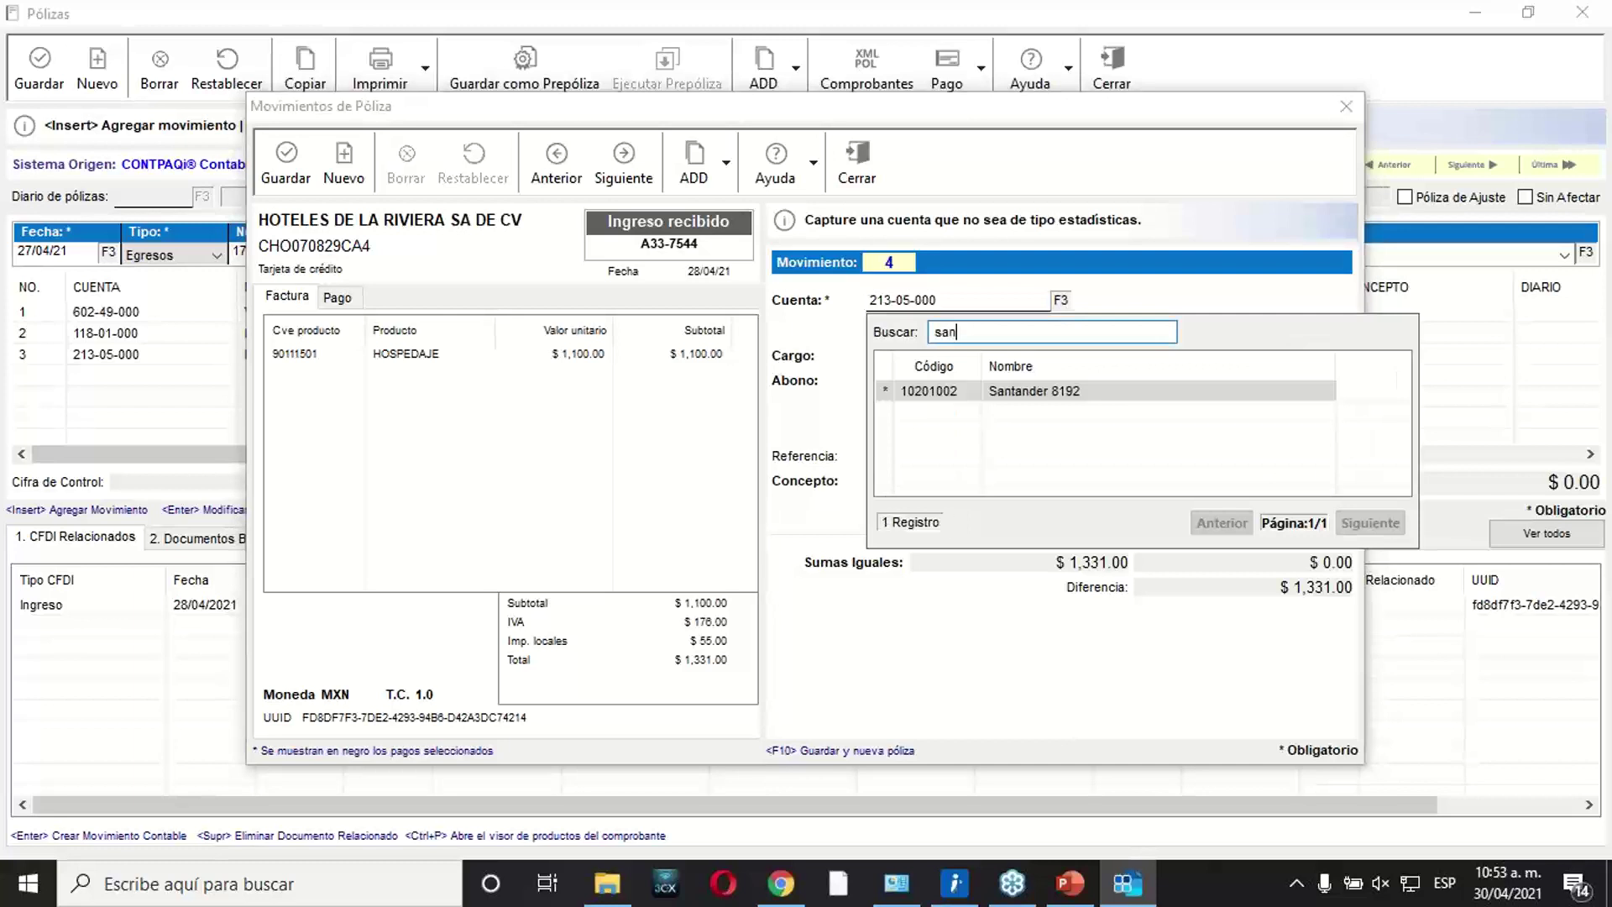
double_click(1033, 391)
double_click(1176, 516)
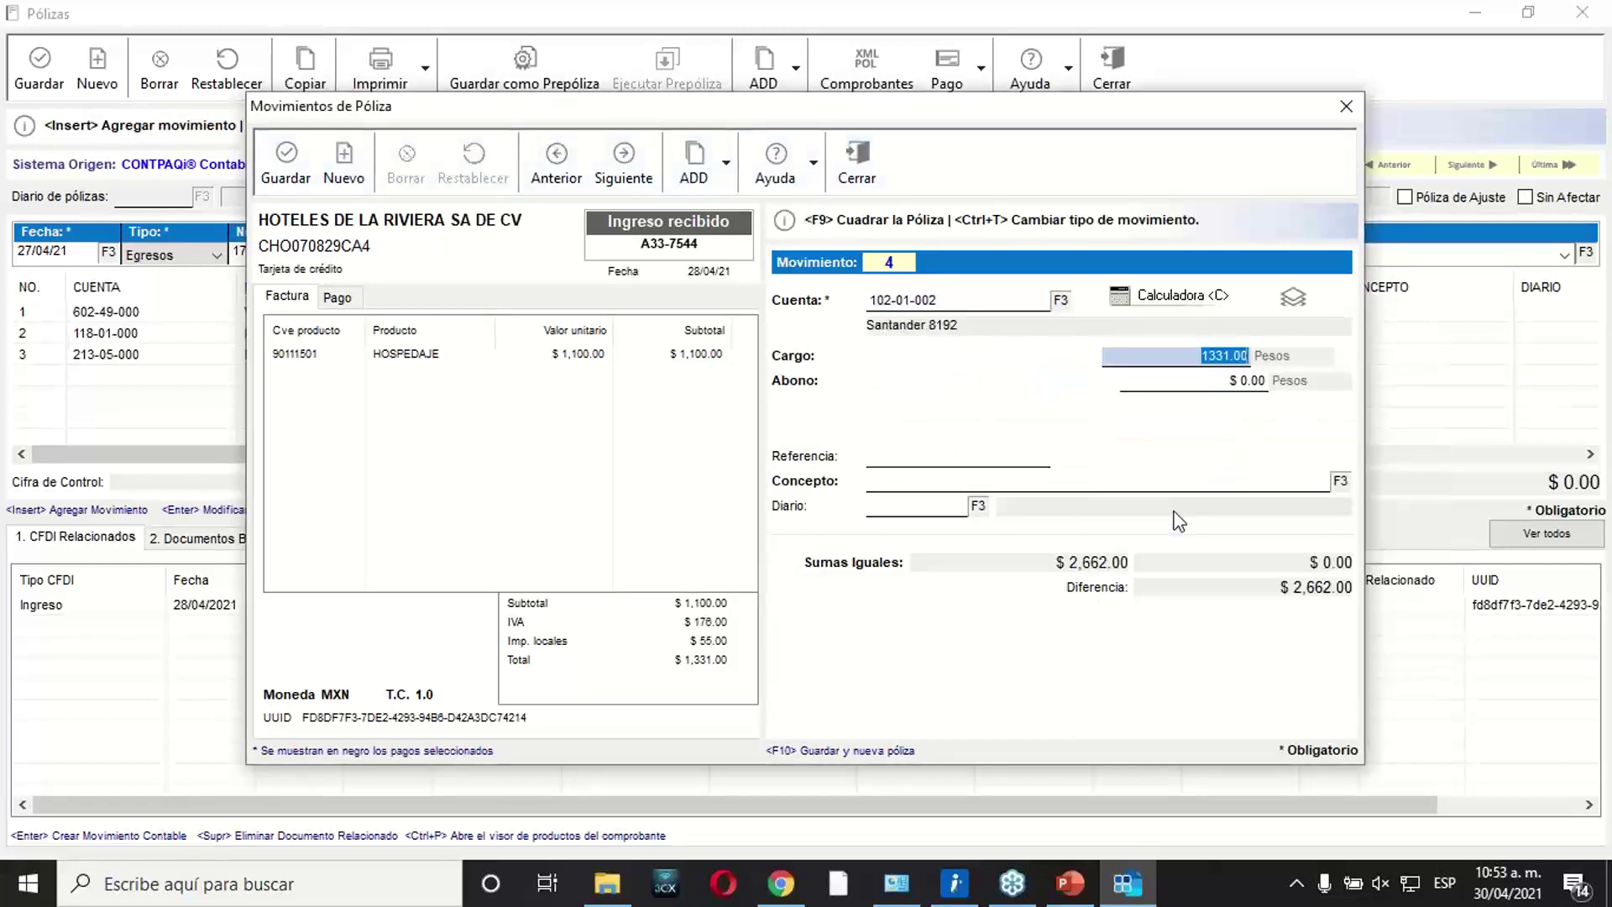
key("Return")
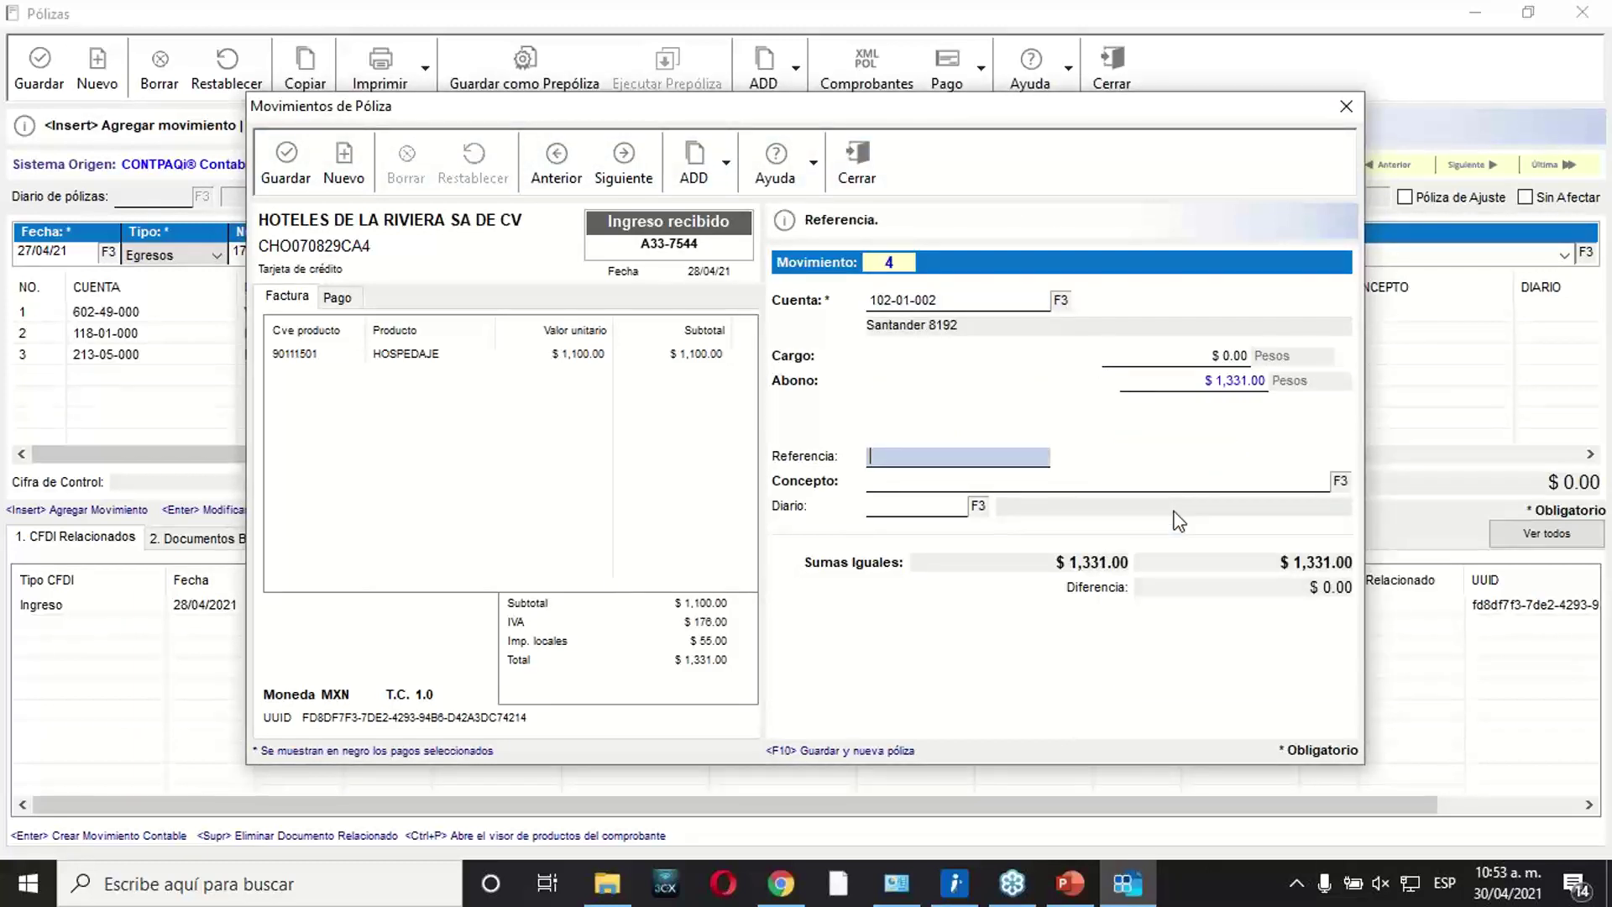
Save movement 4 and finish capturing movements, discarding the blank movement 5 without linking a CFDI.
left_click(285, 168)
left_click(1377, 265)
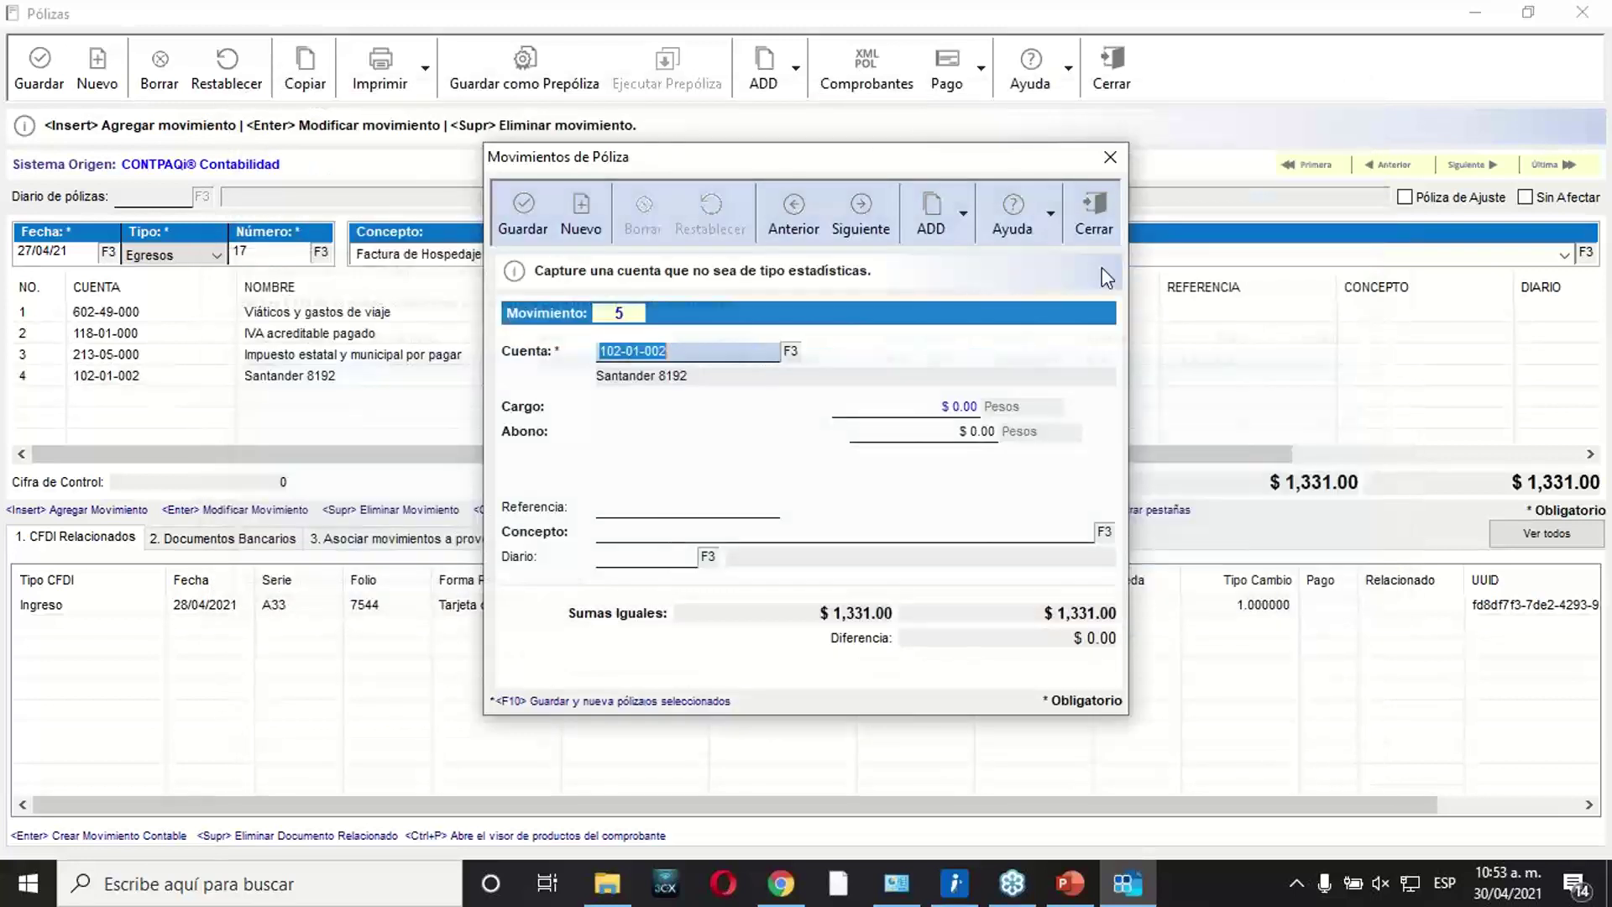
left_click(1094, 235)
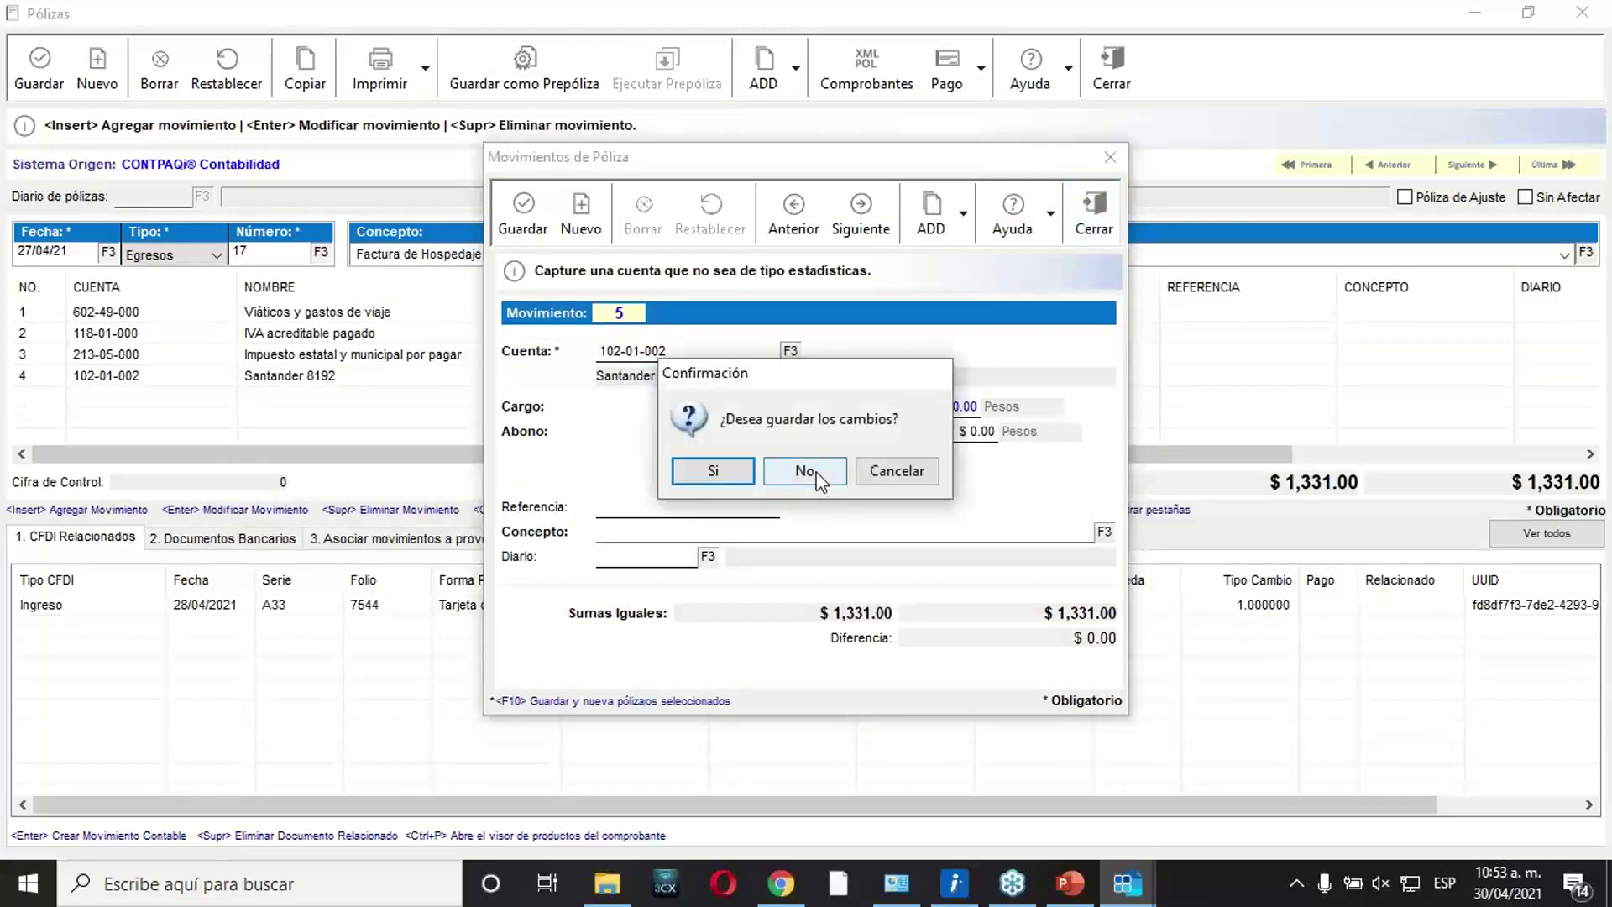
left_click(804, 472)
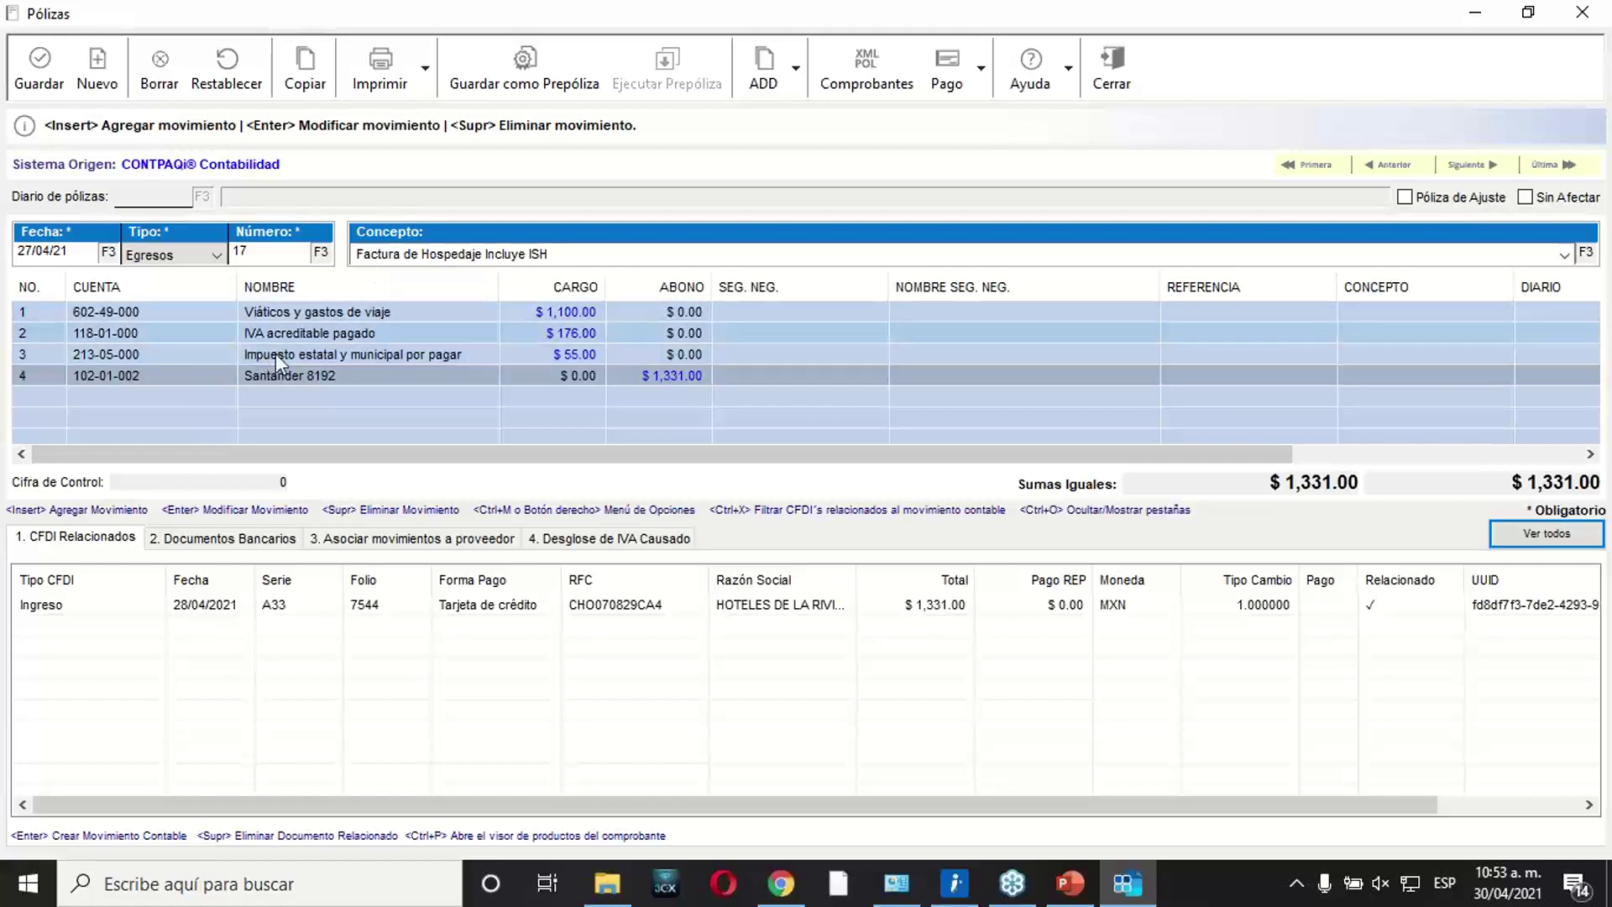
Show the policy's supplier-associated movements, register its IVA control from the CFDI, and check the process summary of policies and associated CFDI.
left_click(406, 542)
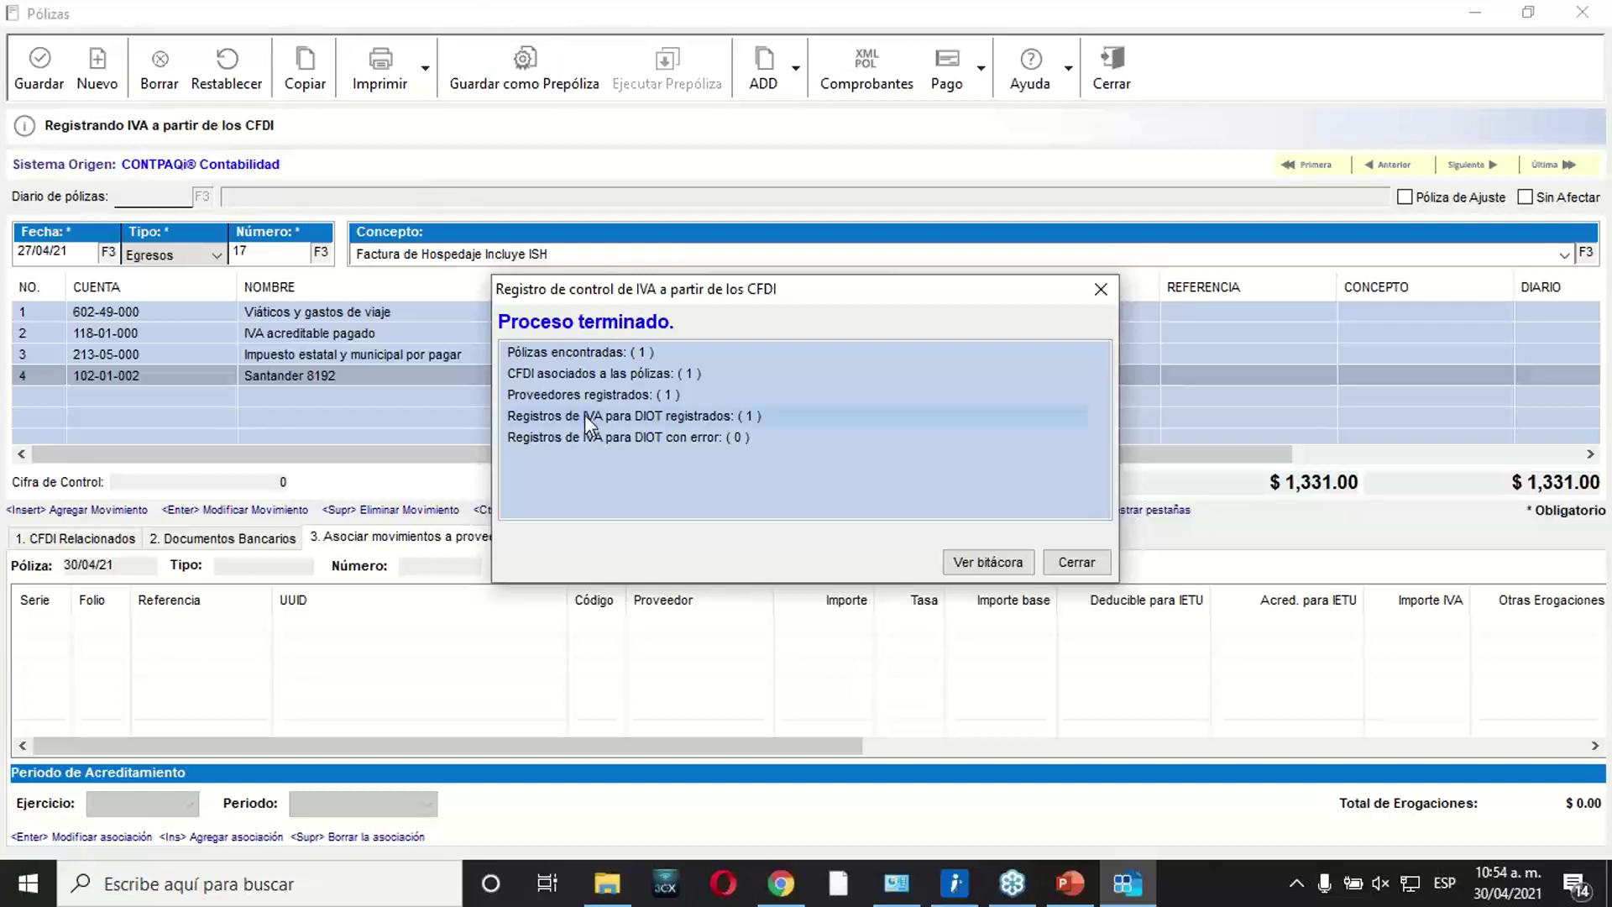
left_click(536, 351)
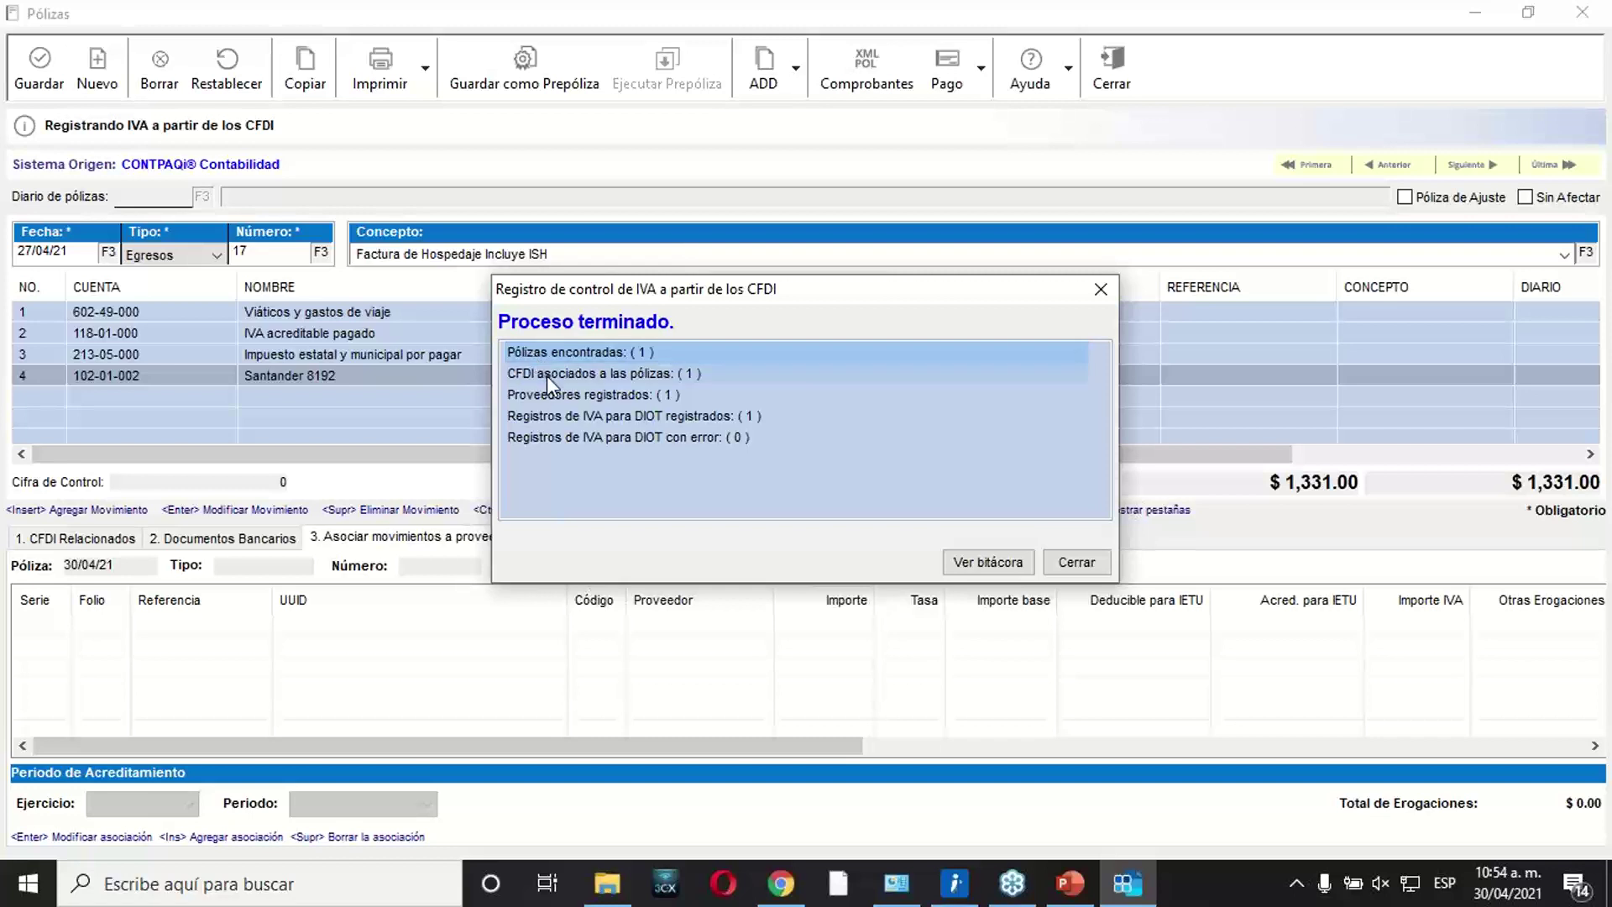
left_click(548, 375)
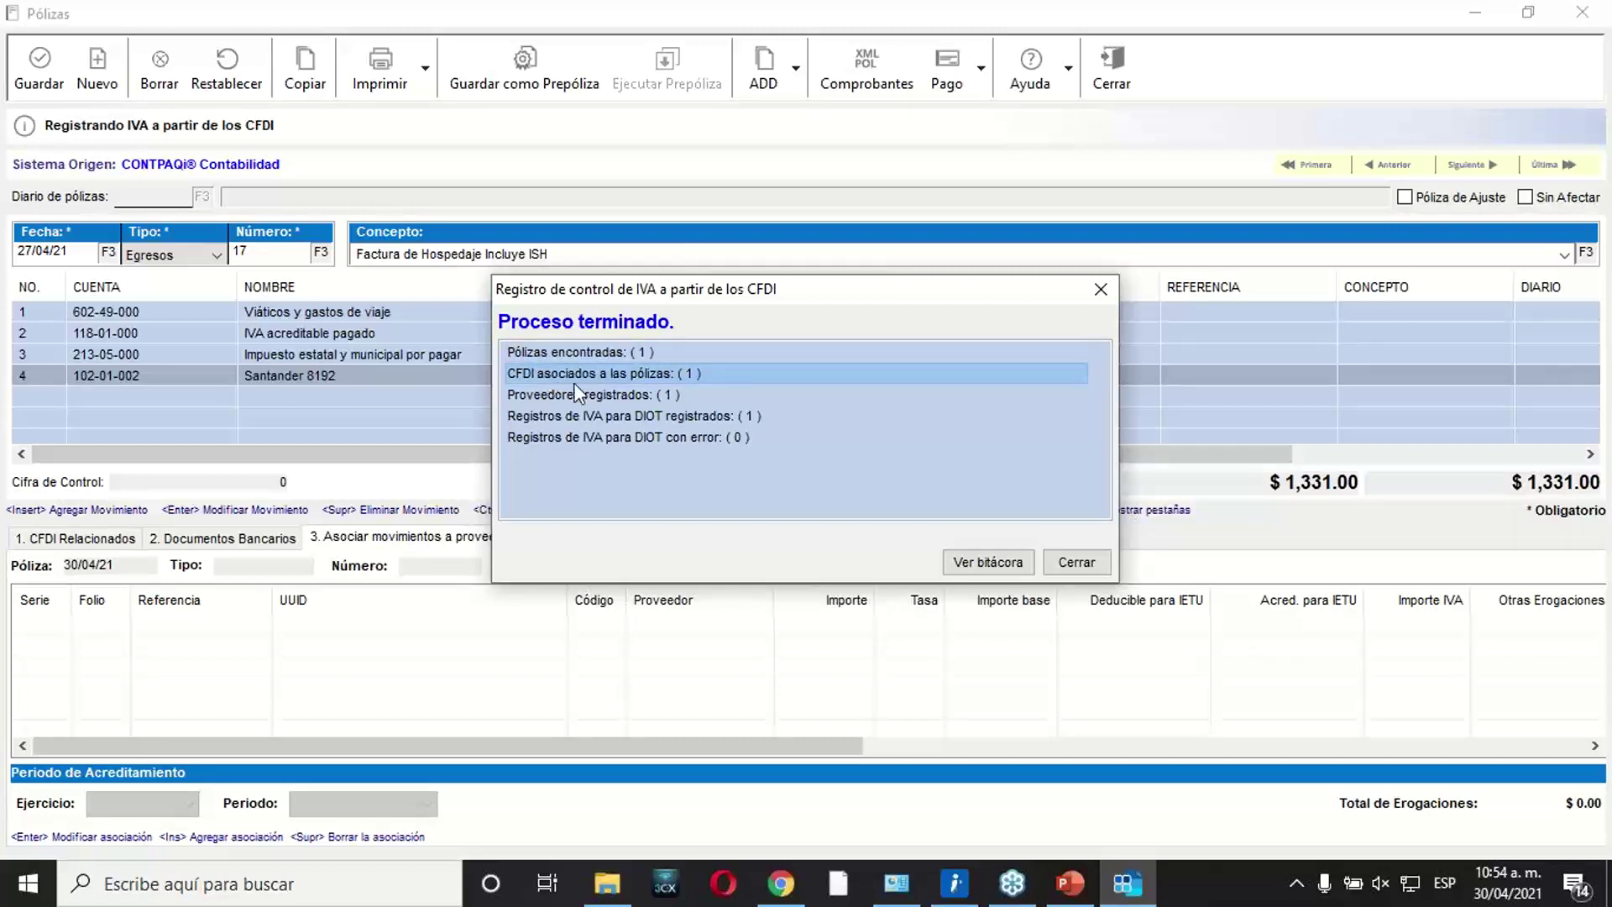
Dismiss the IVA registration summary and examine the supplier and base amount in the HOTELES DE LA RIVIERA supplier association.
left_click(644, 395)
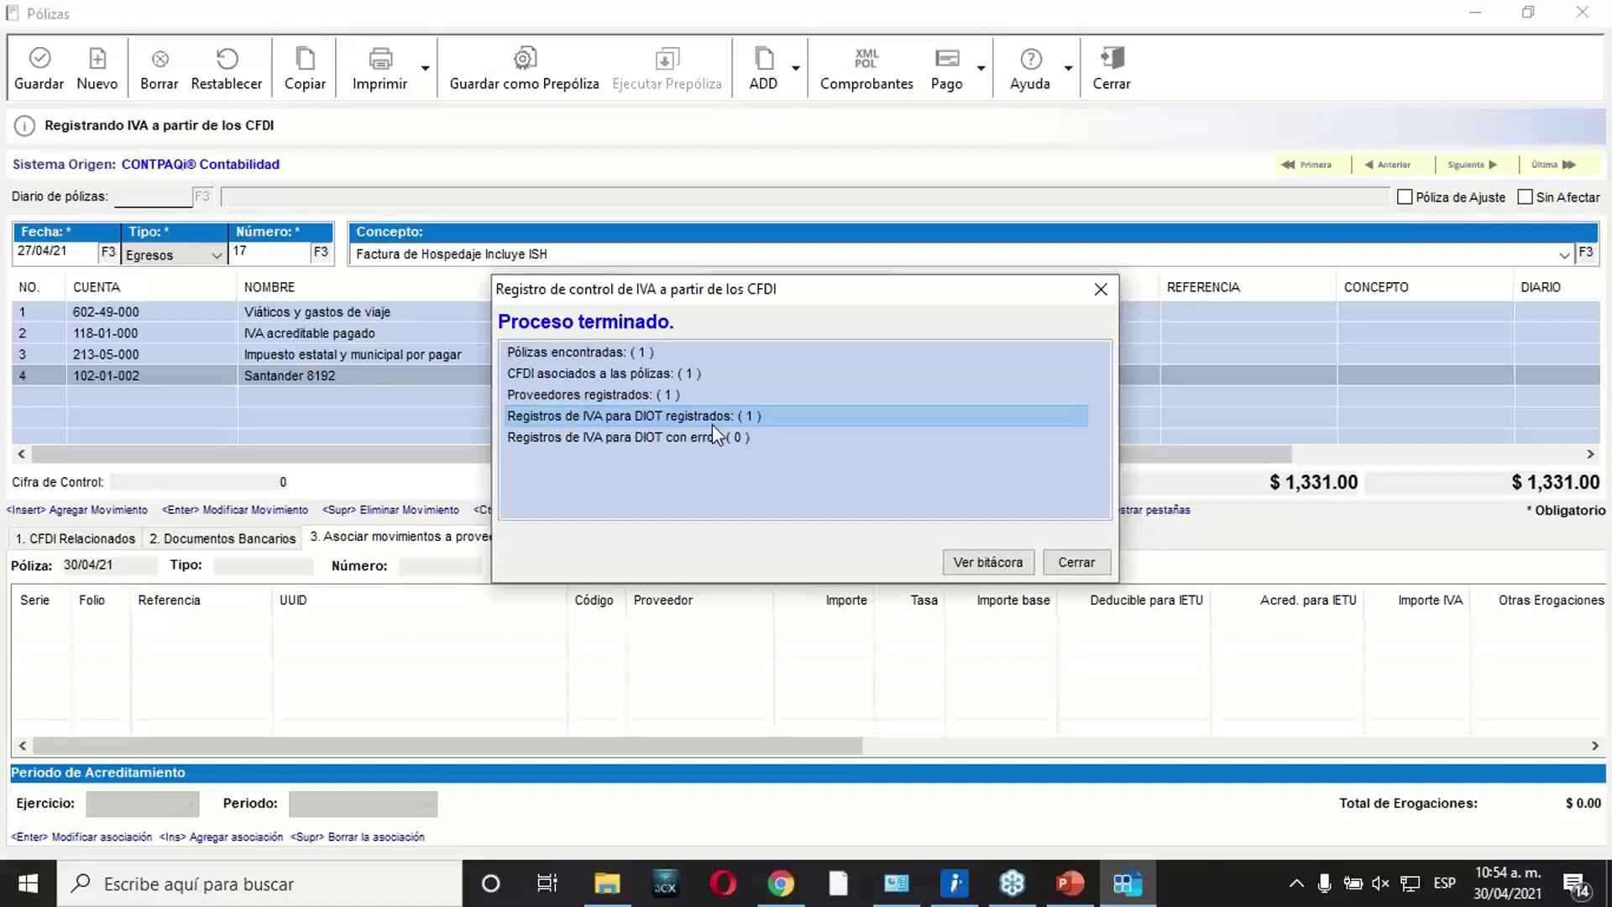
left_click(1071, 568)
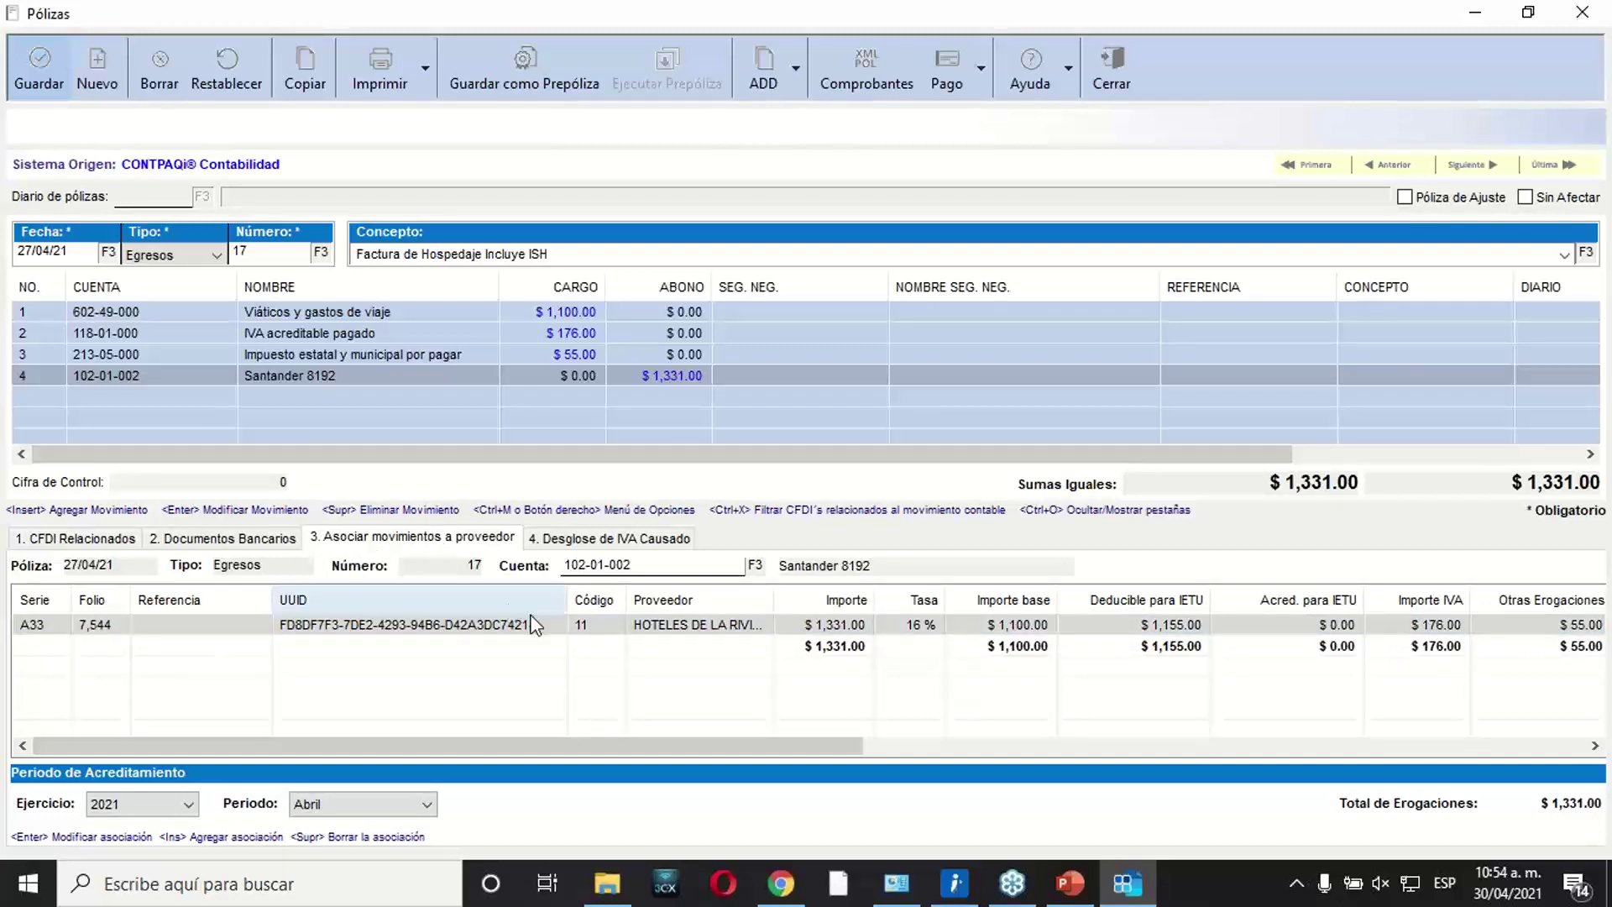
double_click(931, 626)
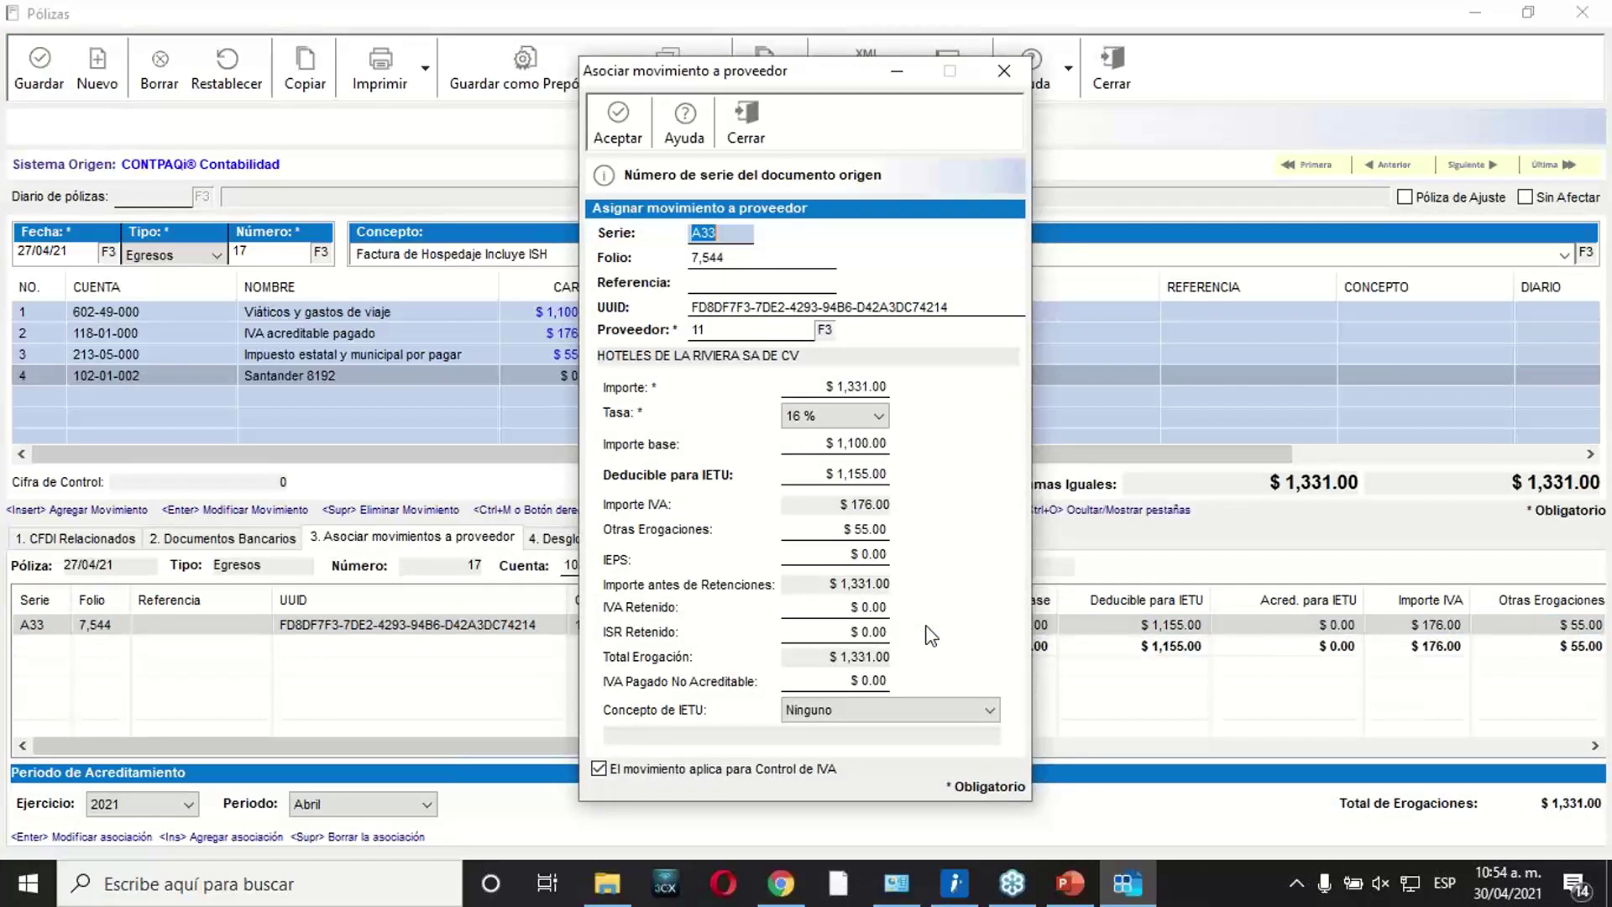
left_click(729, 328)
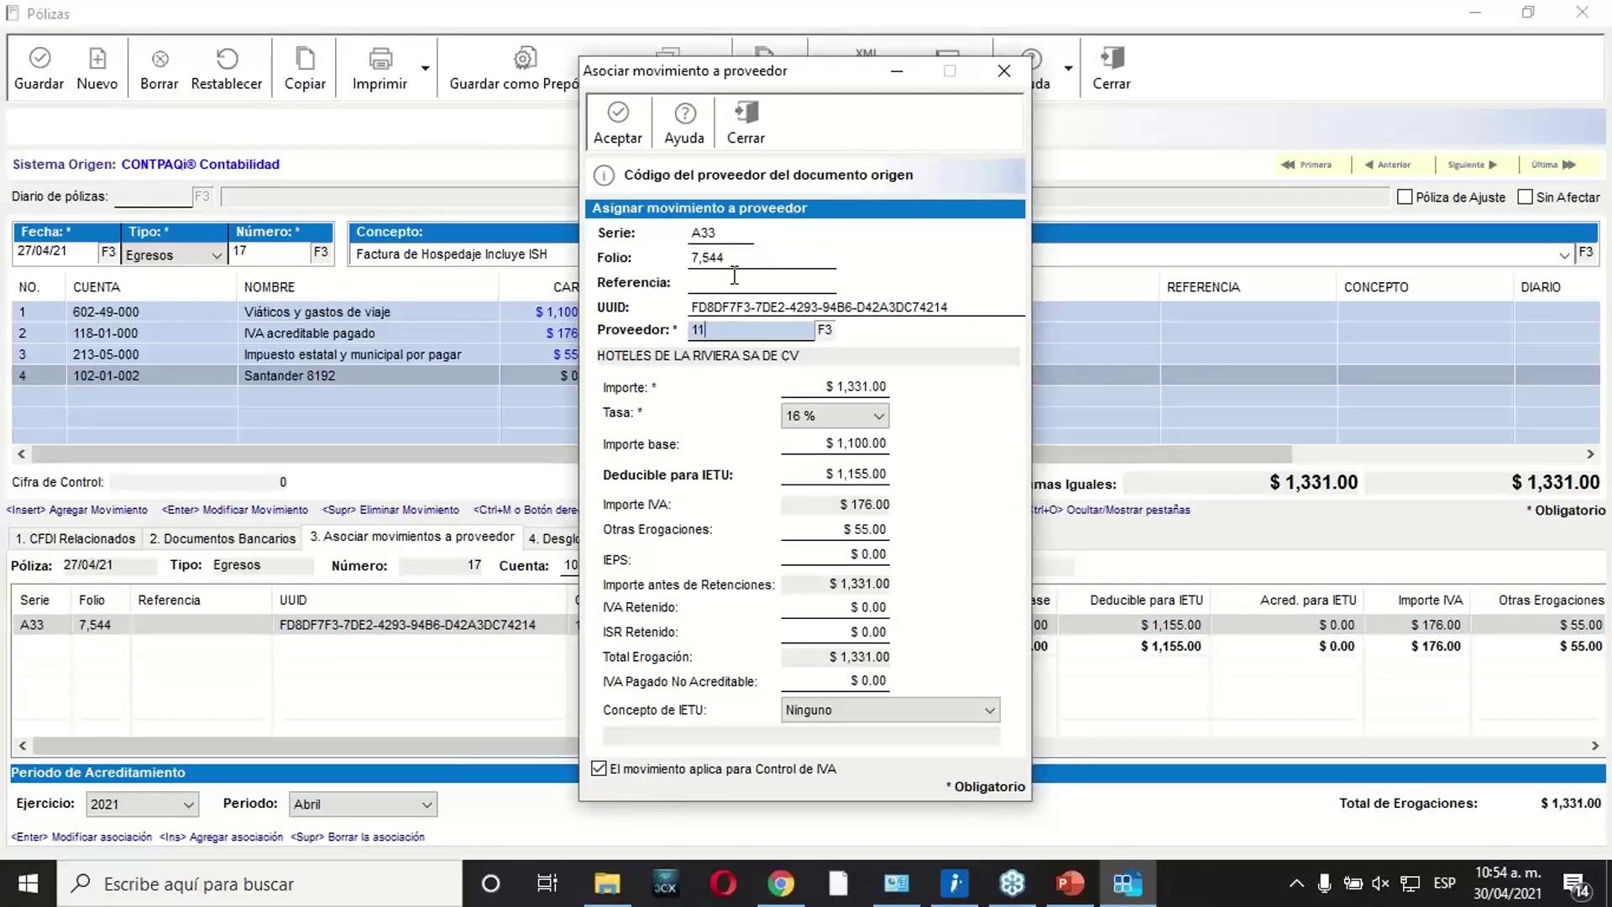
left_click(824, 440)
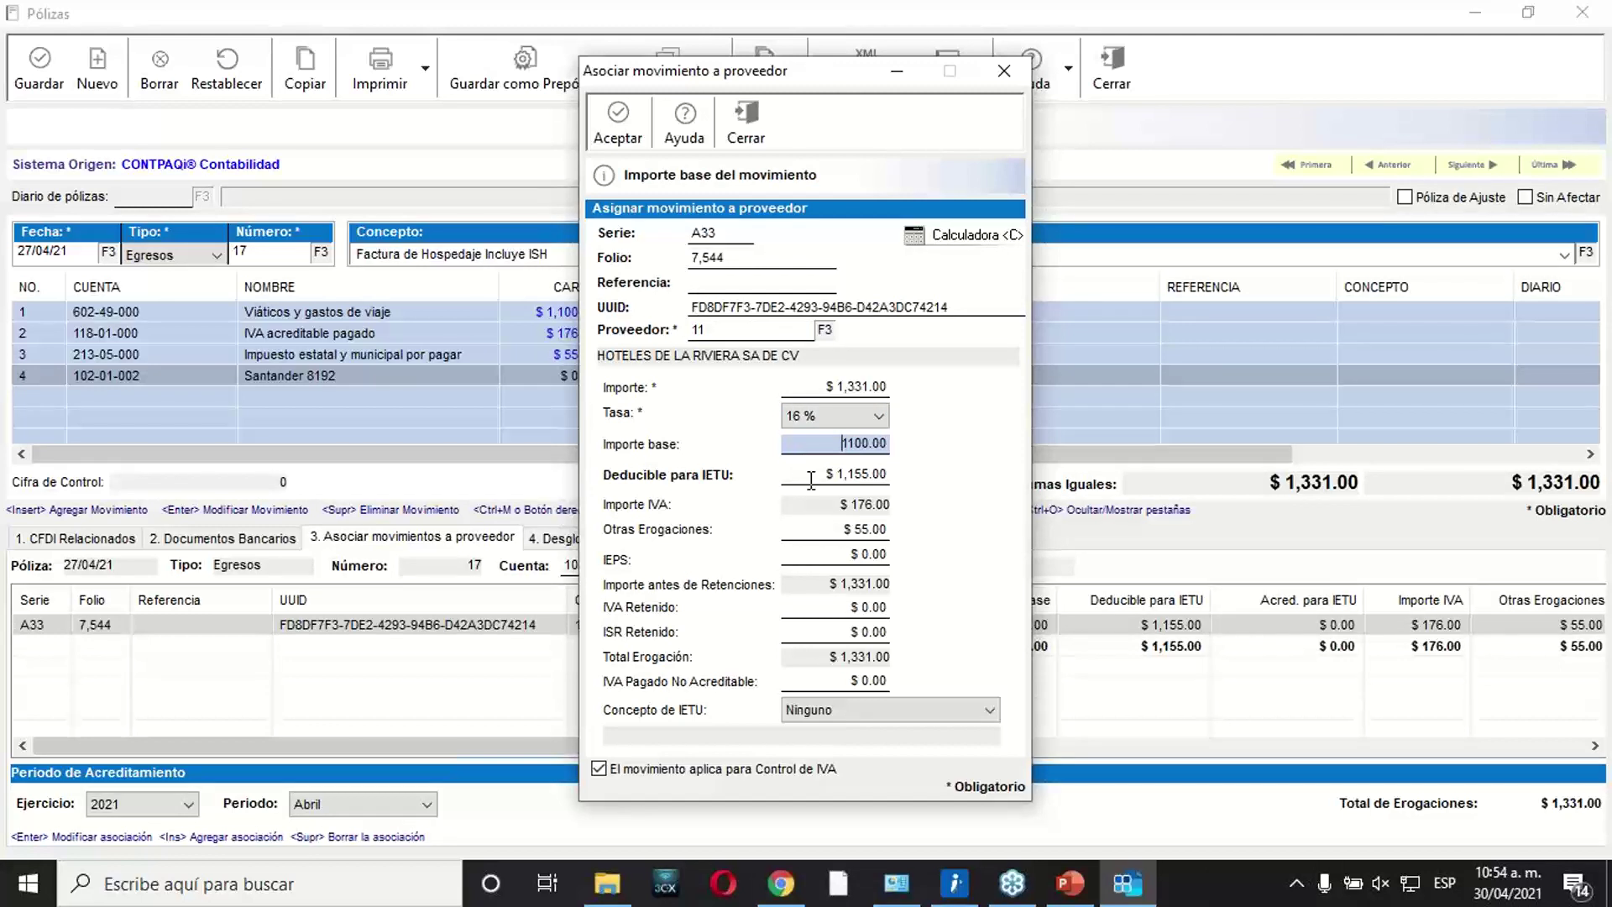
left_click(747, 130)
Look up HOTELES DE LA RIVIERA SA DE CV in the client/supplier register and return to the maximized policy.
double_click(652, 19)
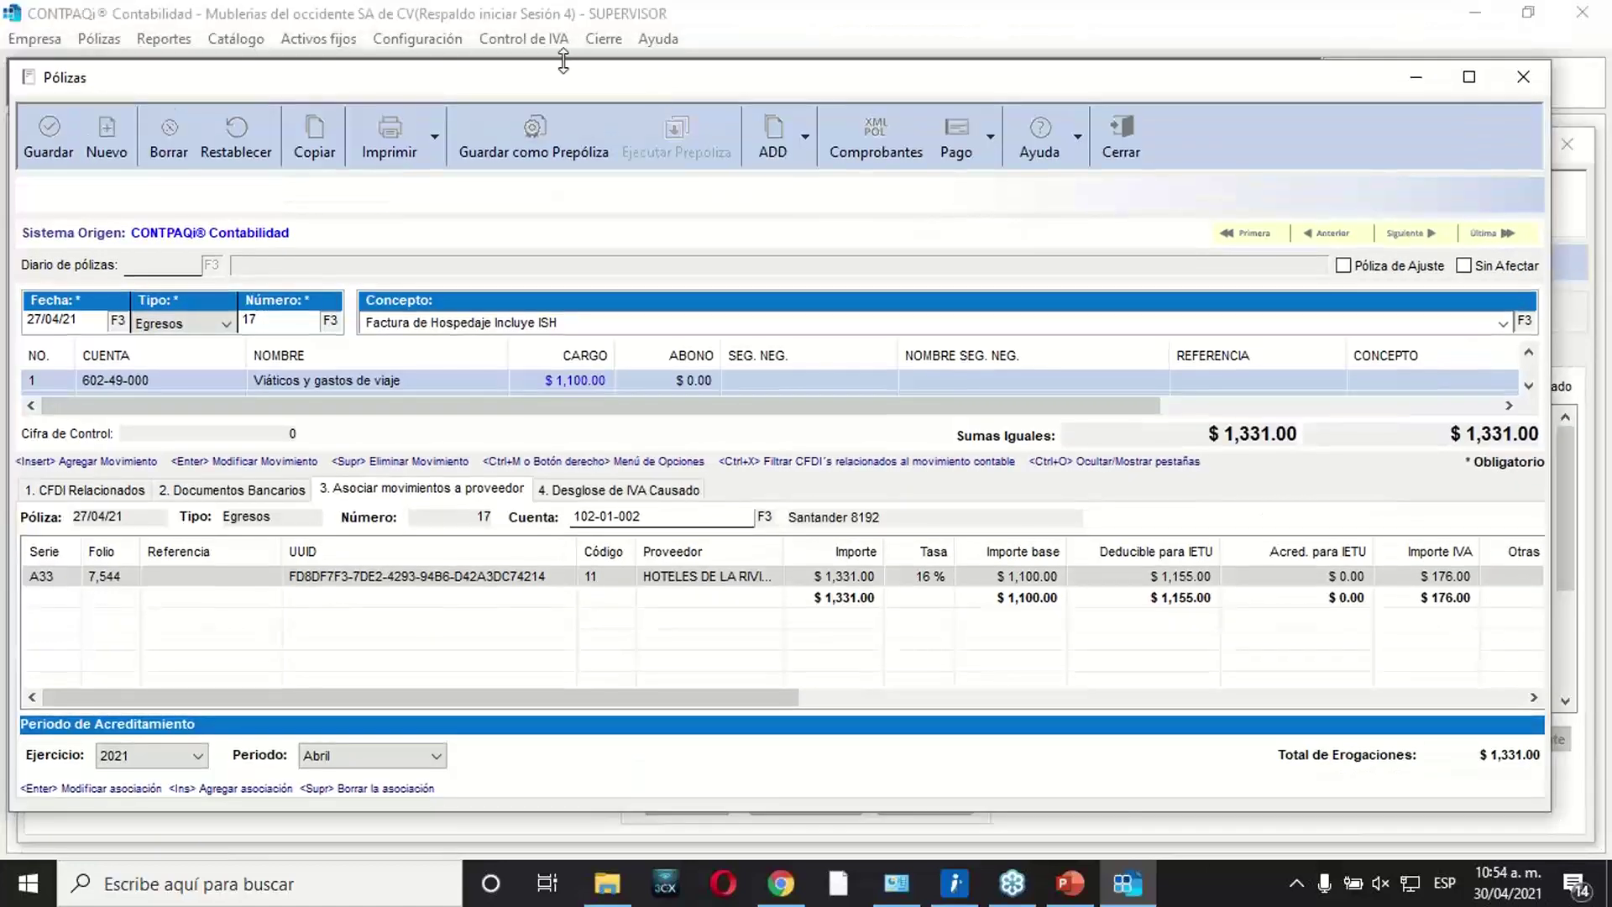
left_click(545, 42)
left_click(558, 69)
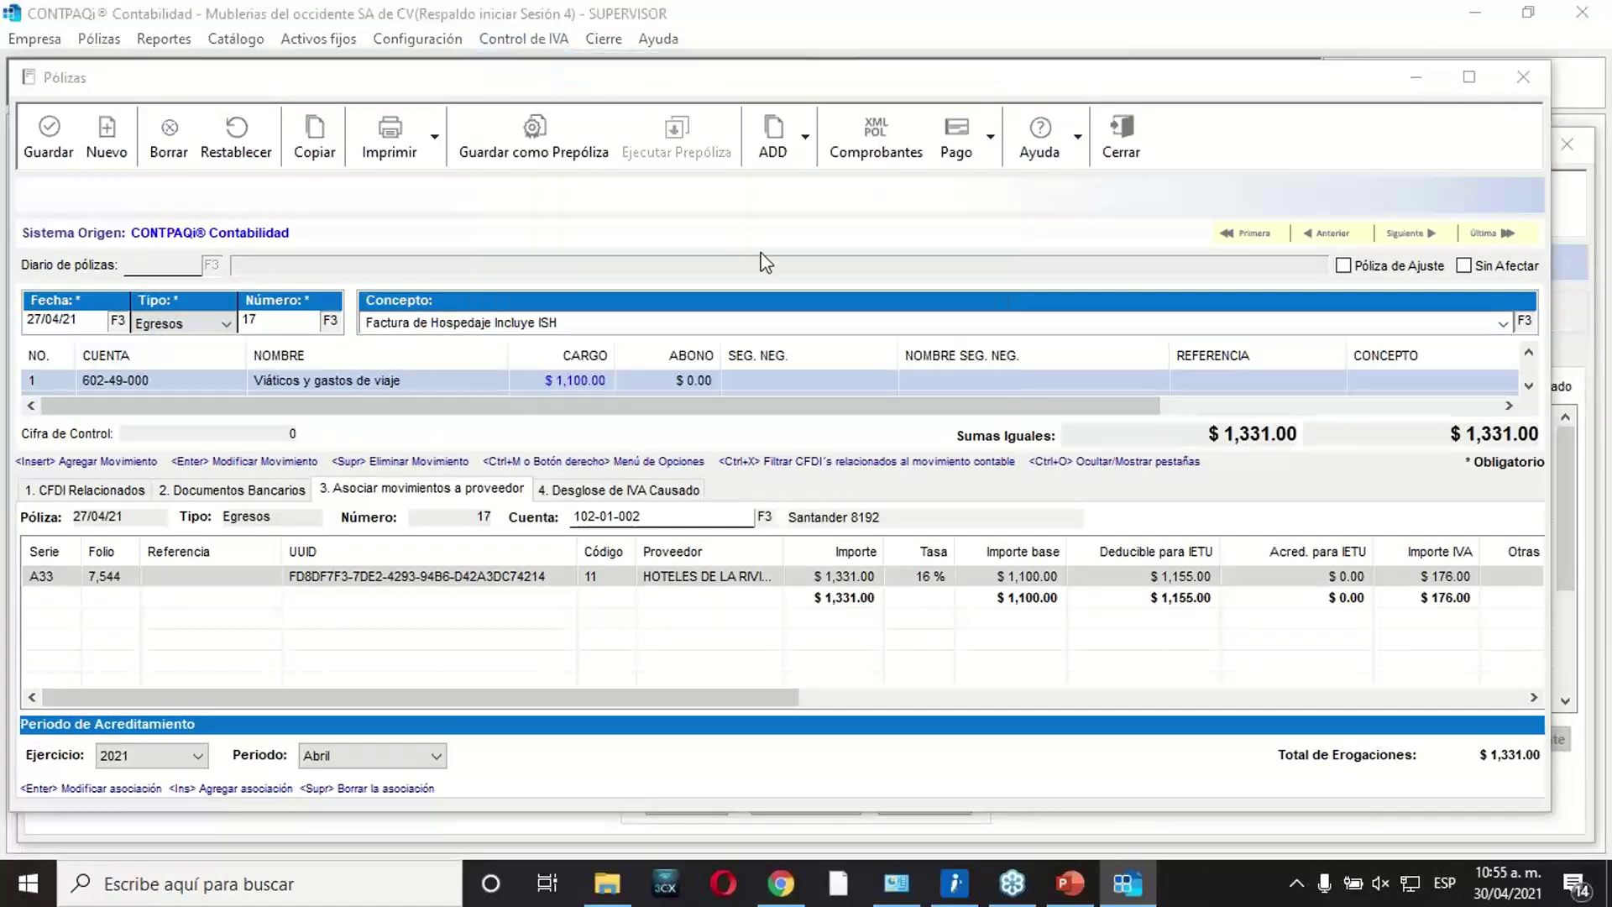
left_click(695, 185)
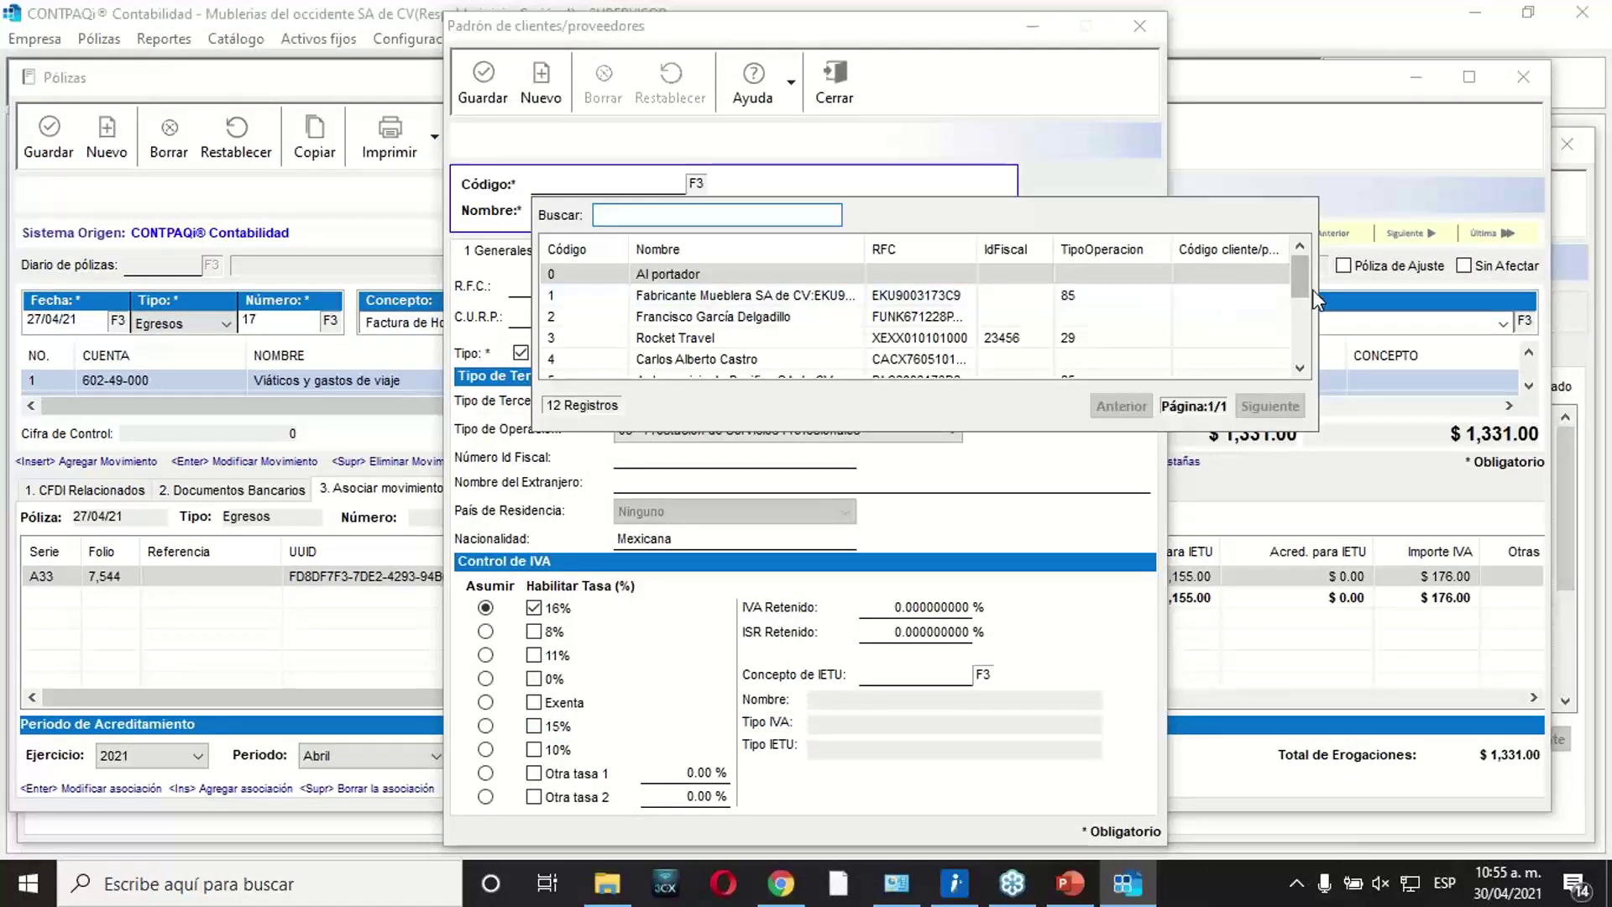
scroll(1298, 335, "down", 3)
double_click(832, 359)
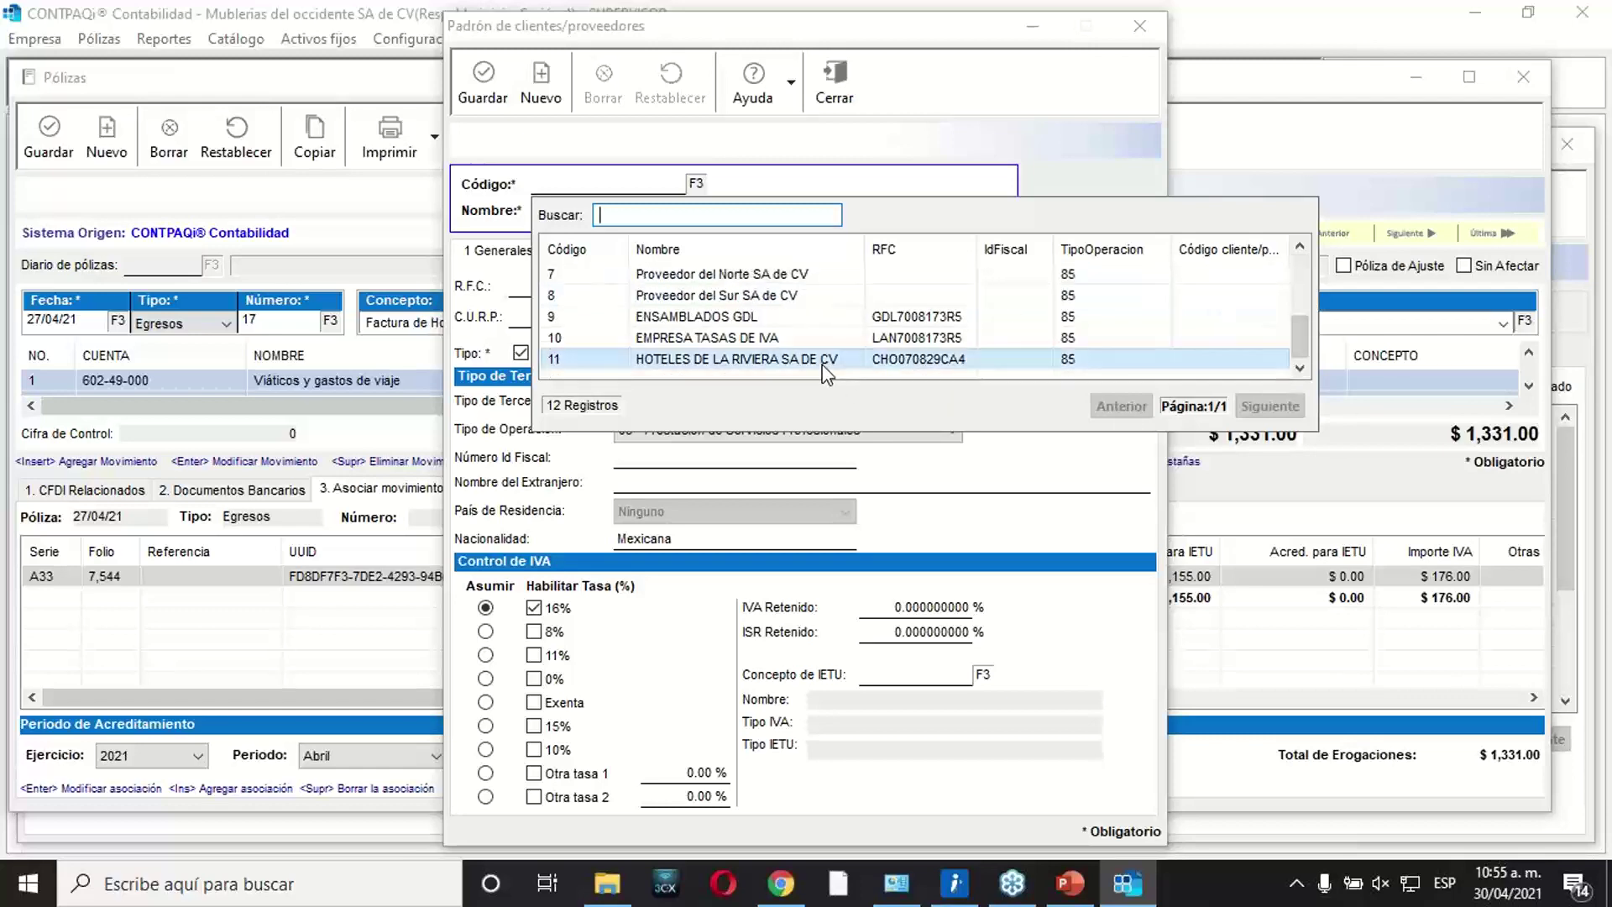
left_click(834, 90)
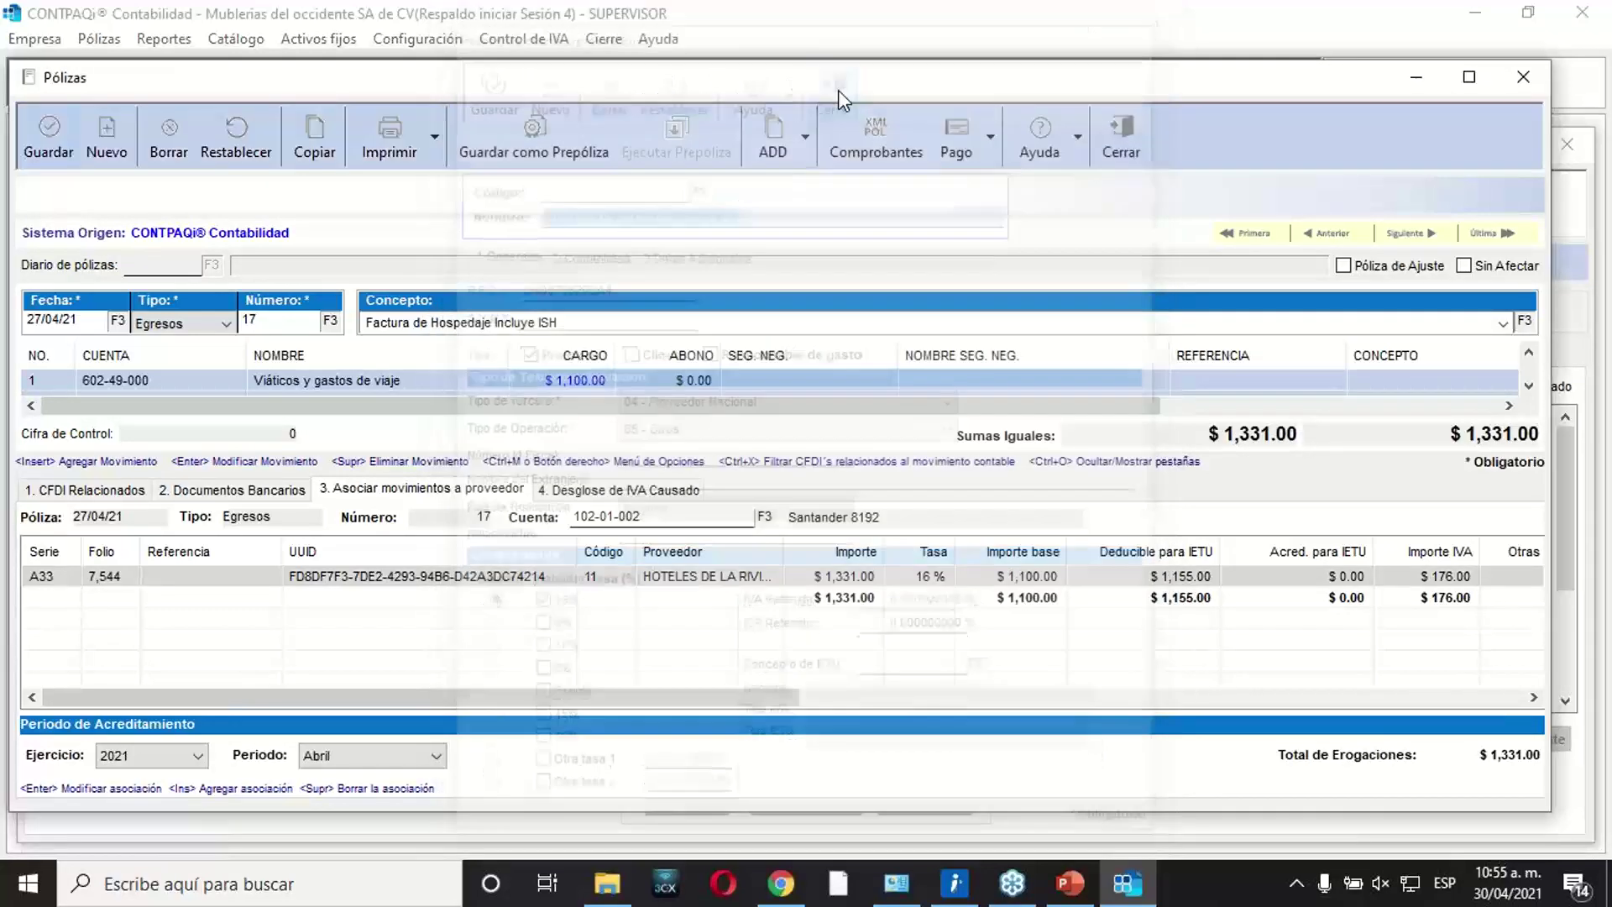
double_click(770, 85)
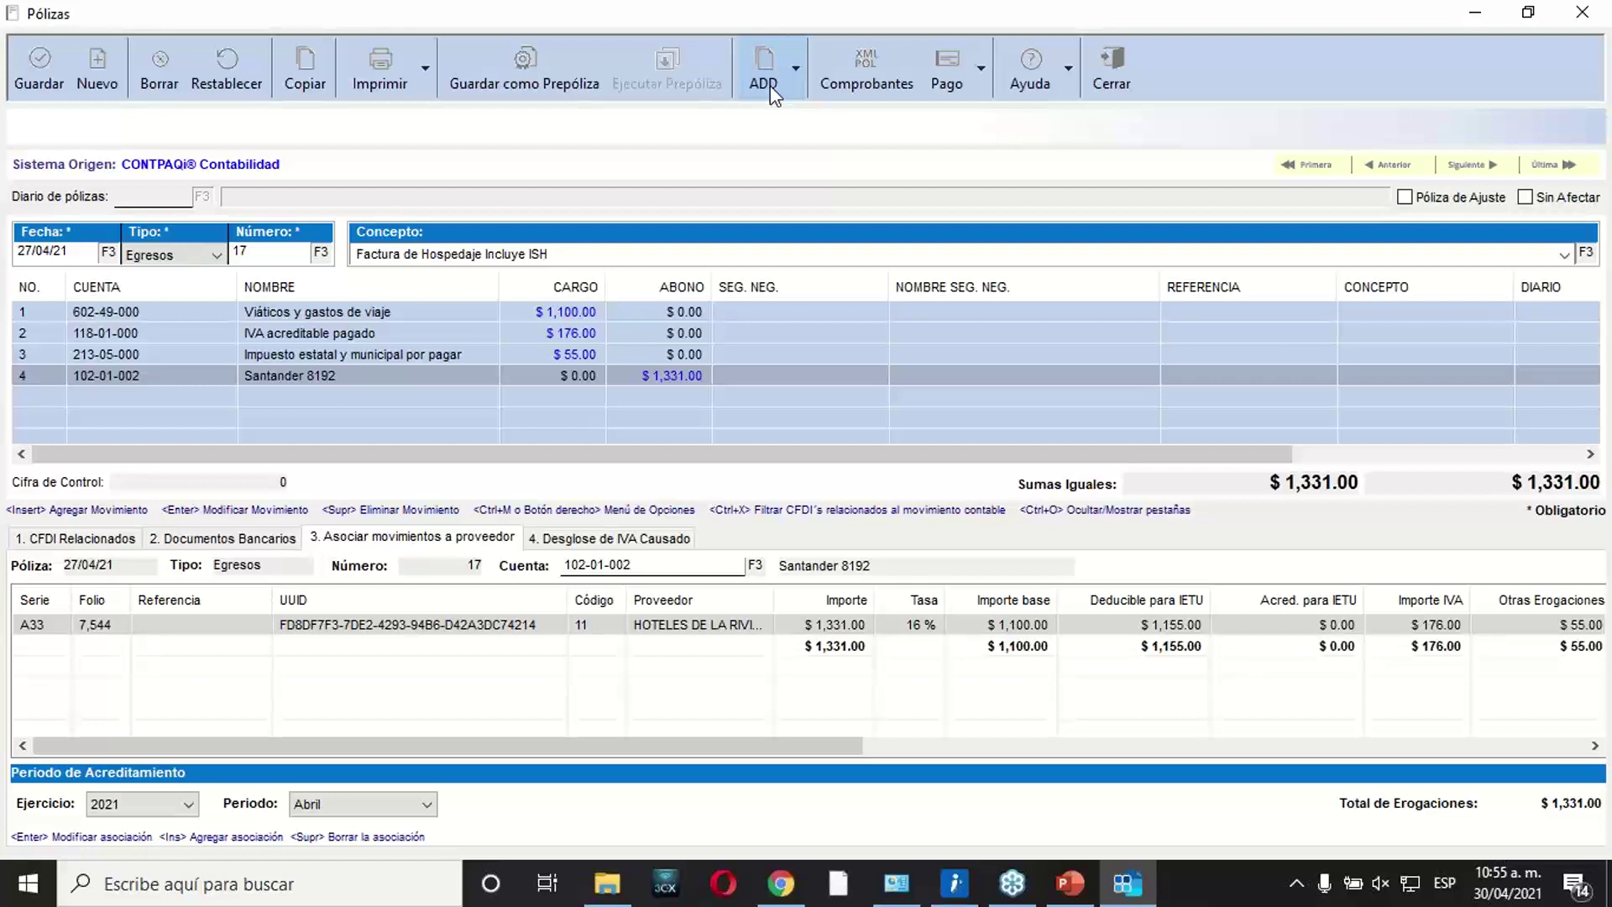
Examine the other expenditures amount (Otras Erogaciones) in the HOTELES DE LA RIVIERA association and close the record.
left_click(602, 625)
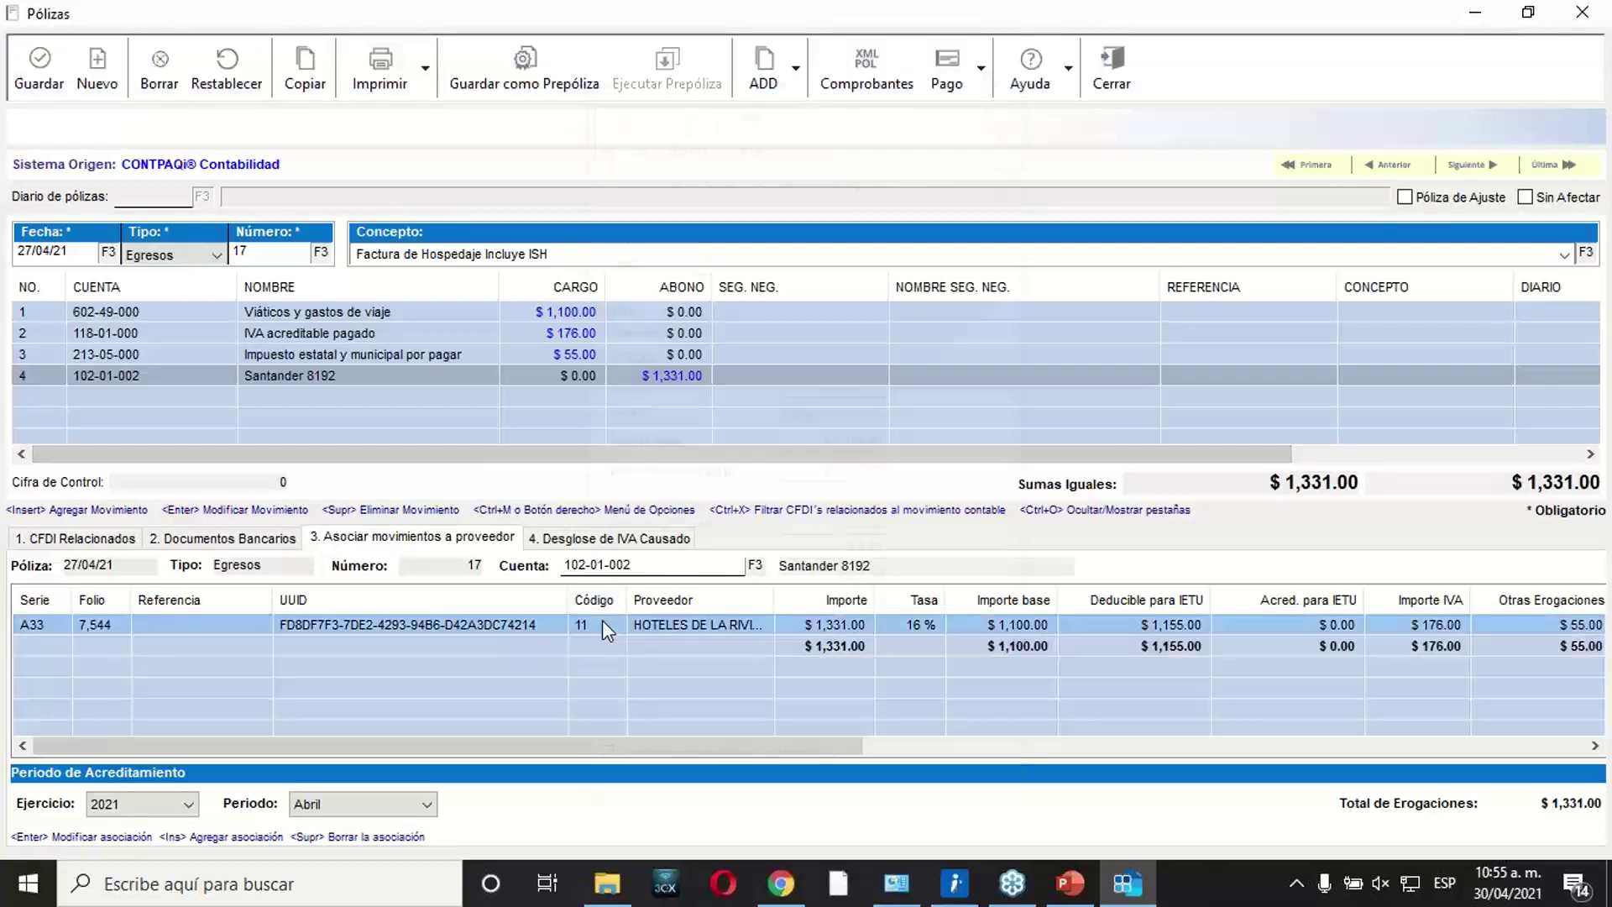
double_click(602, 625)
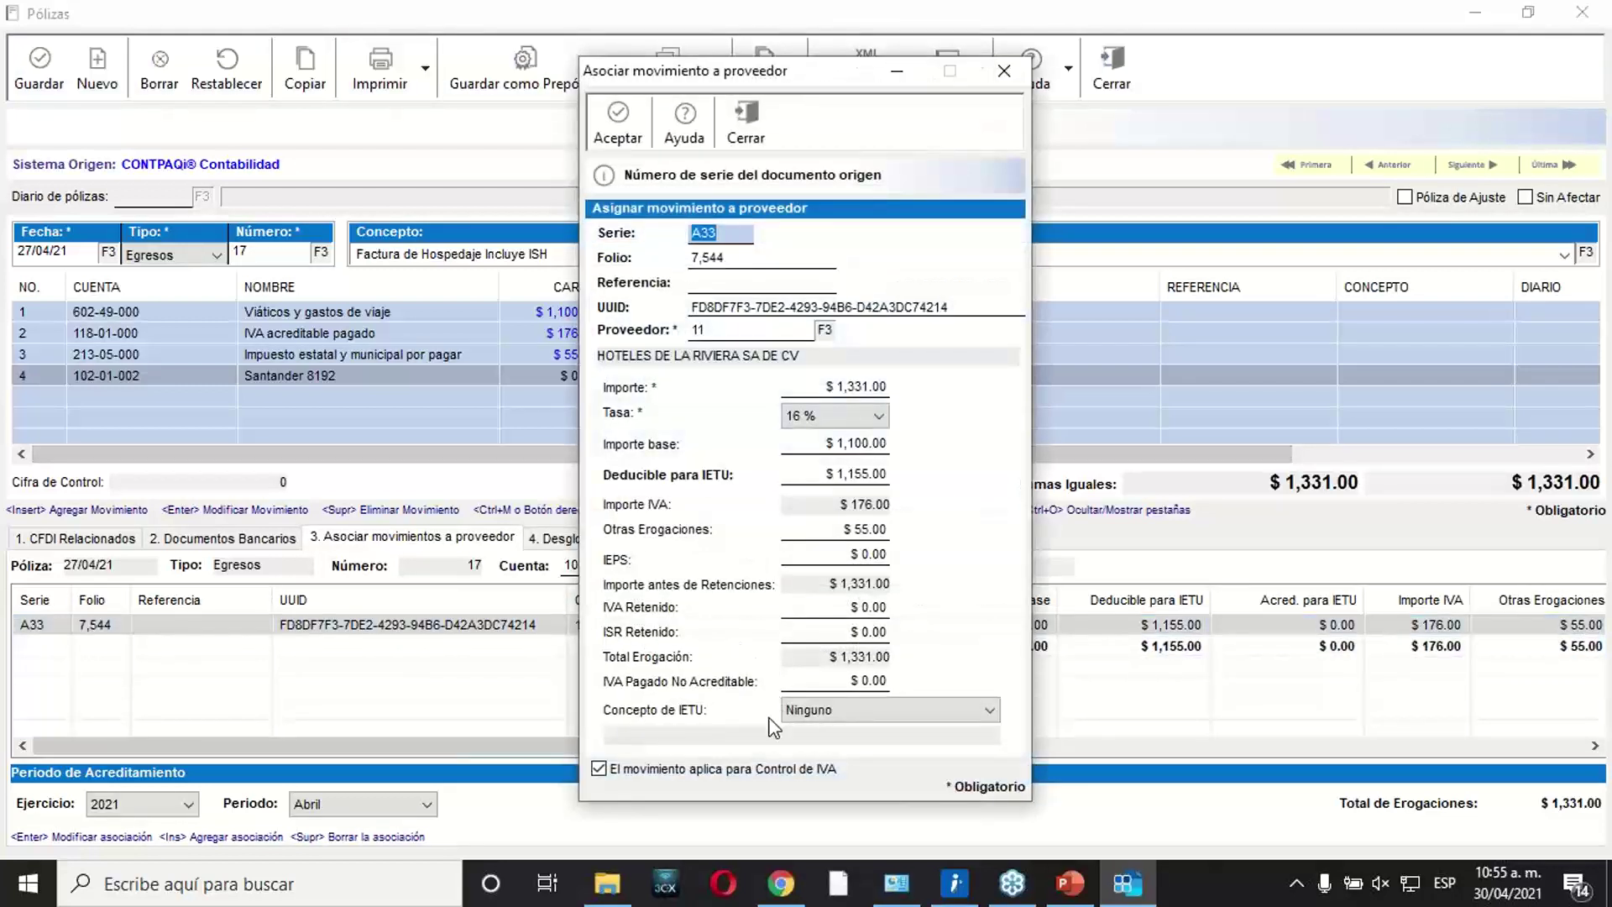
left_click(803, 527)
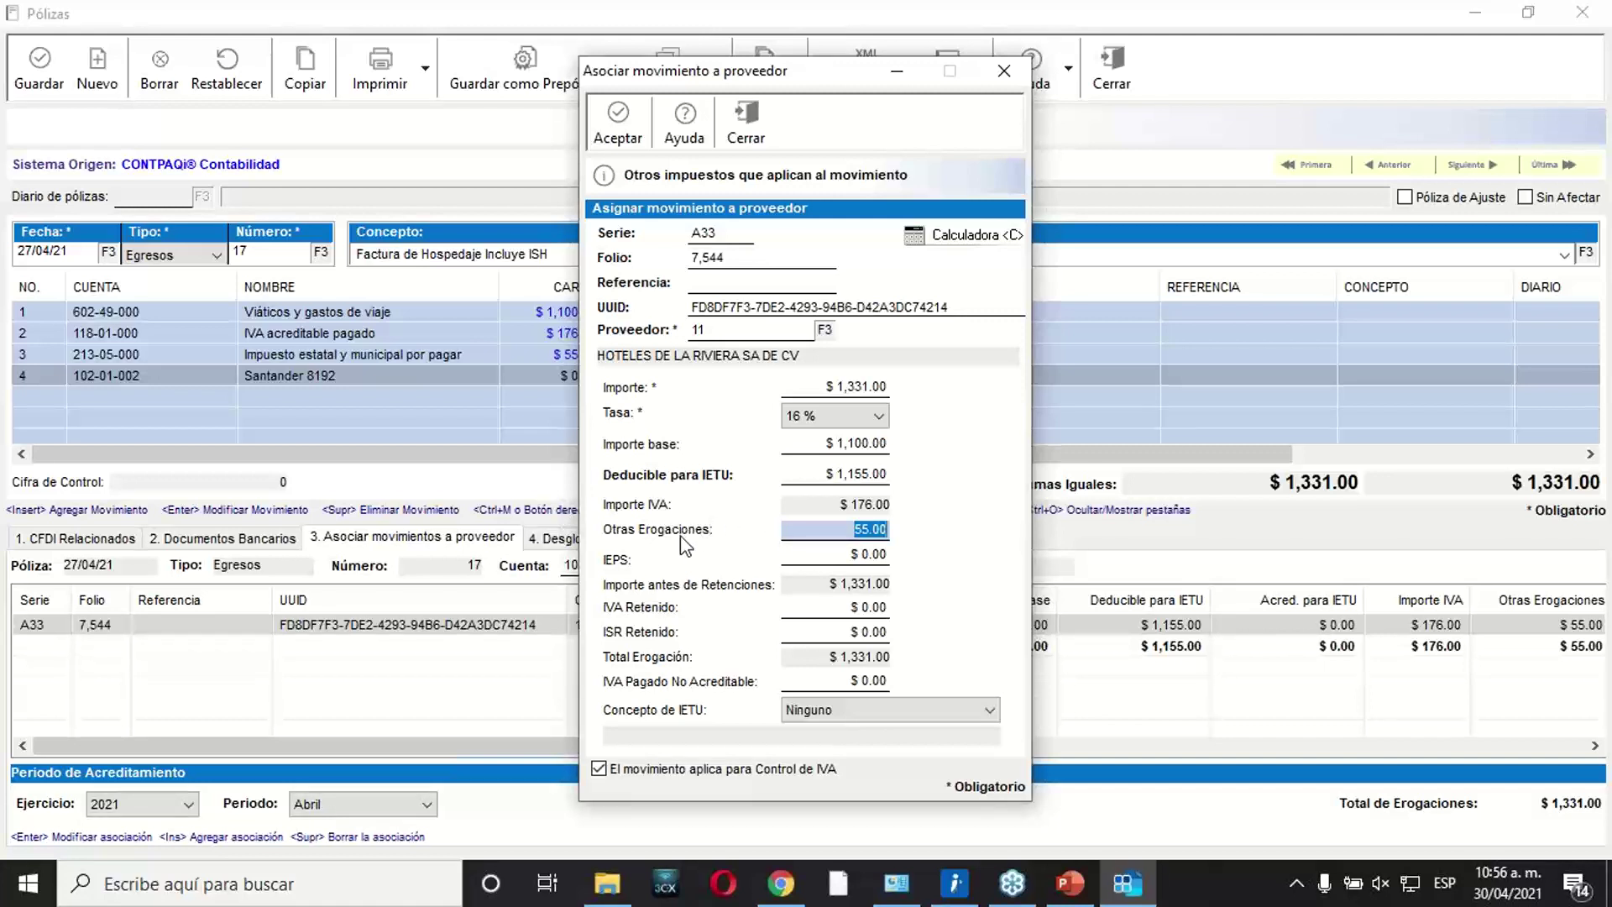
left_click(797, 530)
left_click(746, 122)
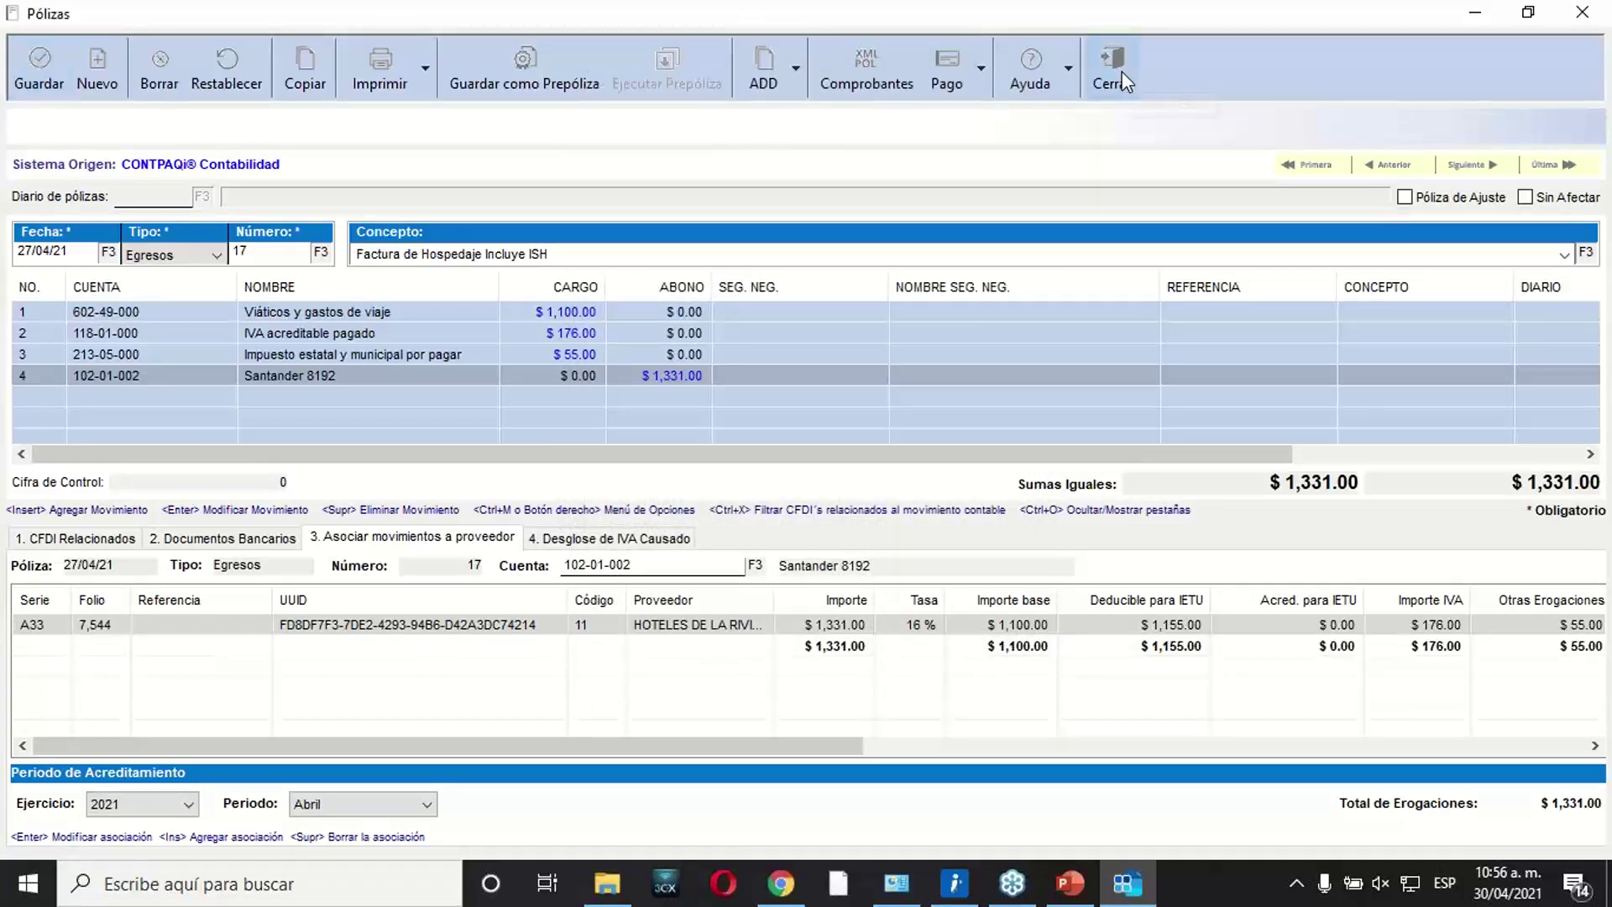
Close the lodging policy and open Egresos policy 8, Gasto de contado con IEPS, from the April 2021 policy list.
left_click(1112, 79)
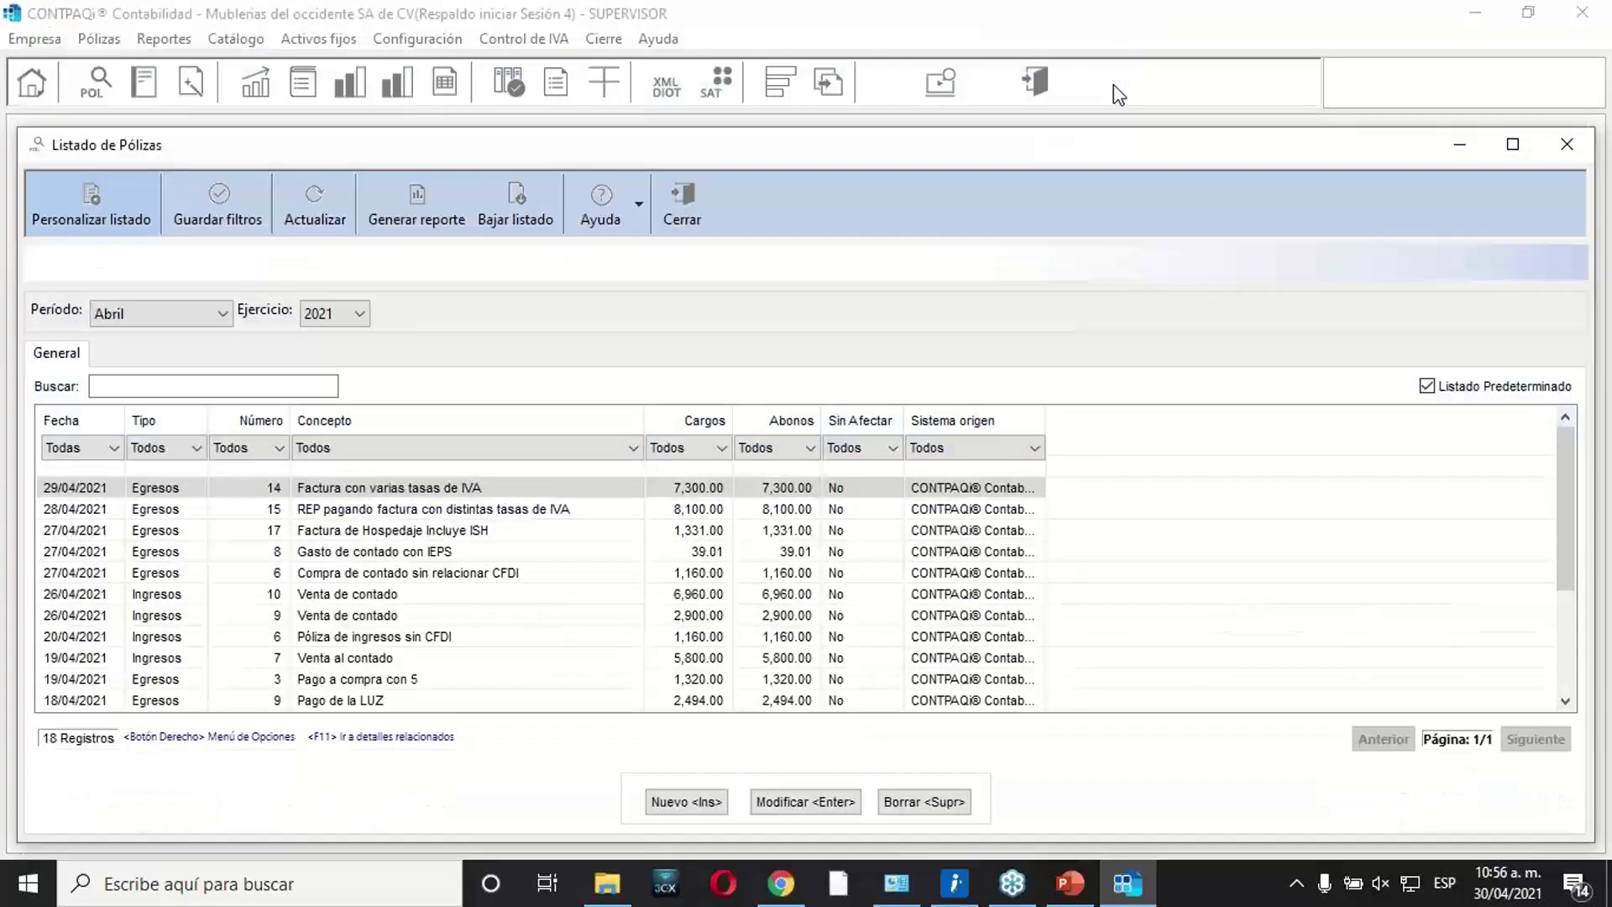
left_click(679, 220)
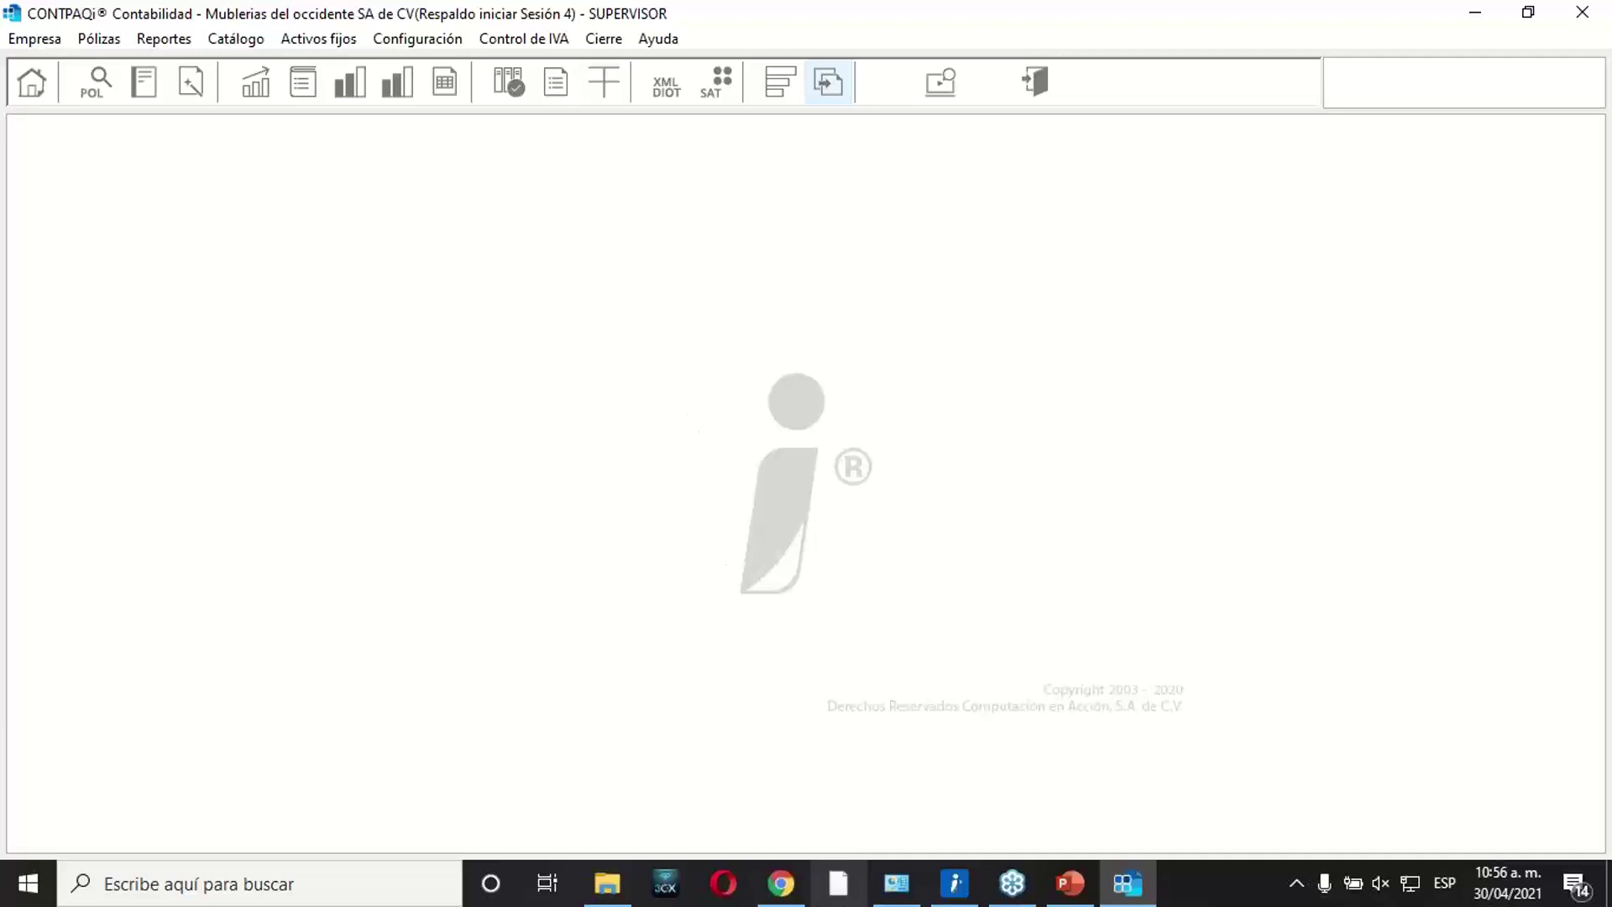
left_click(1118, 899)
left_click(1119, 898)
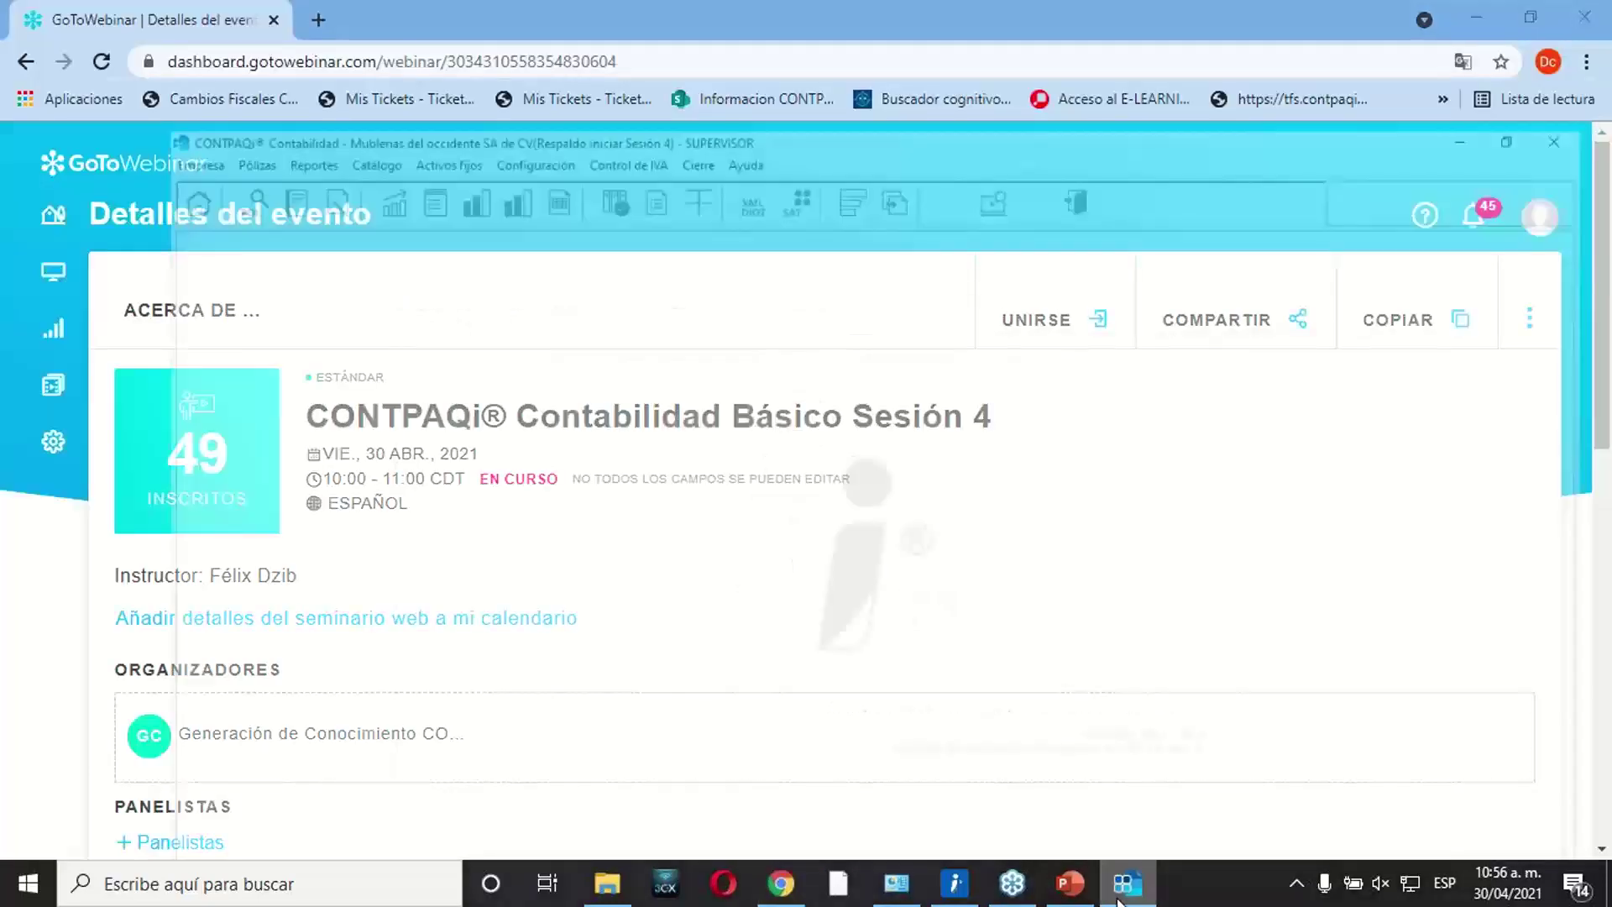
left_click(97, 88)
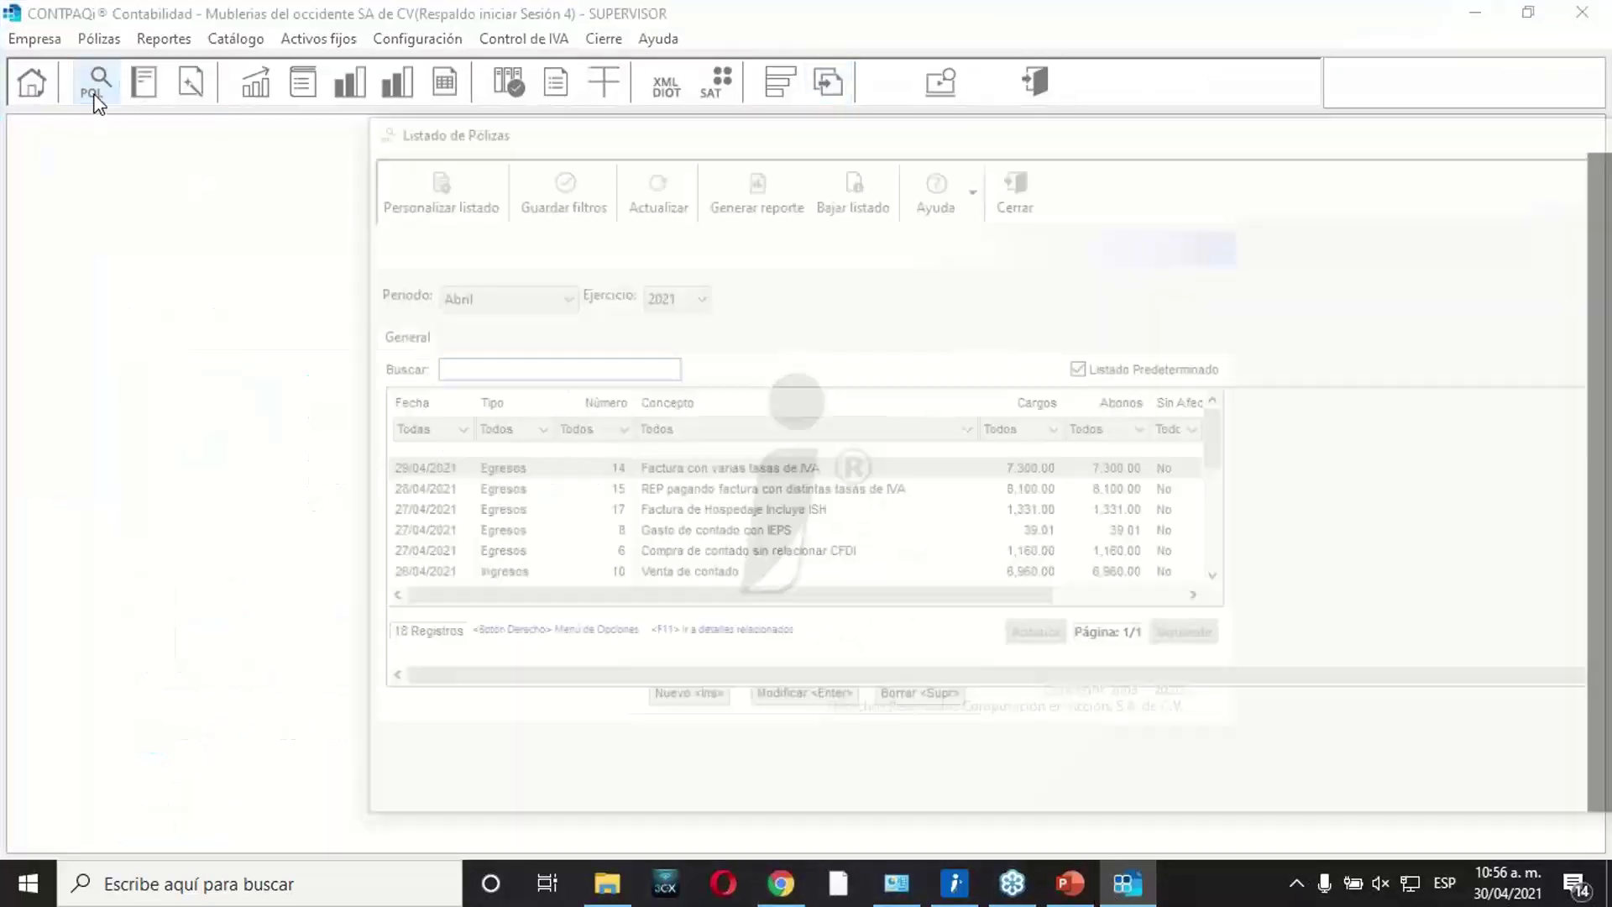
double_click(437, 161)
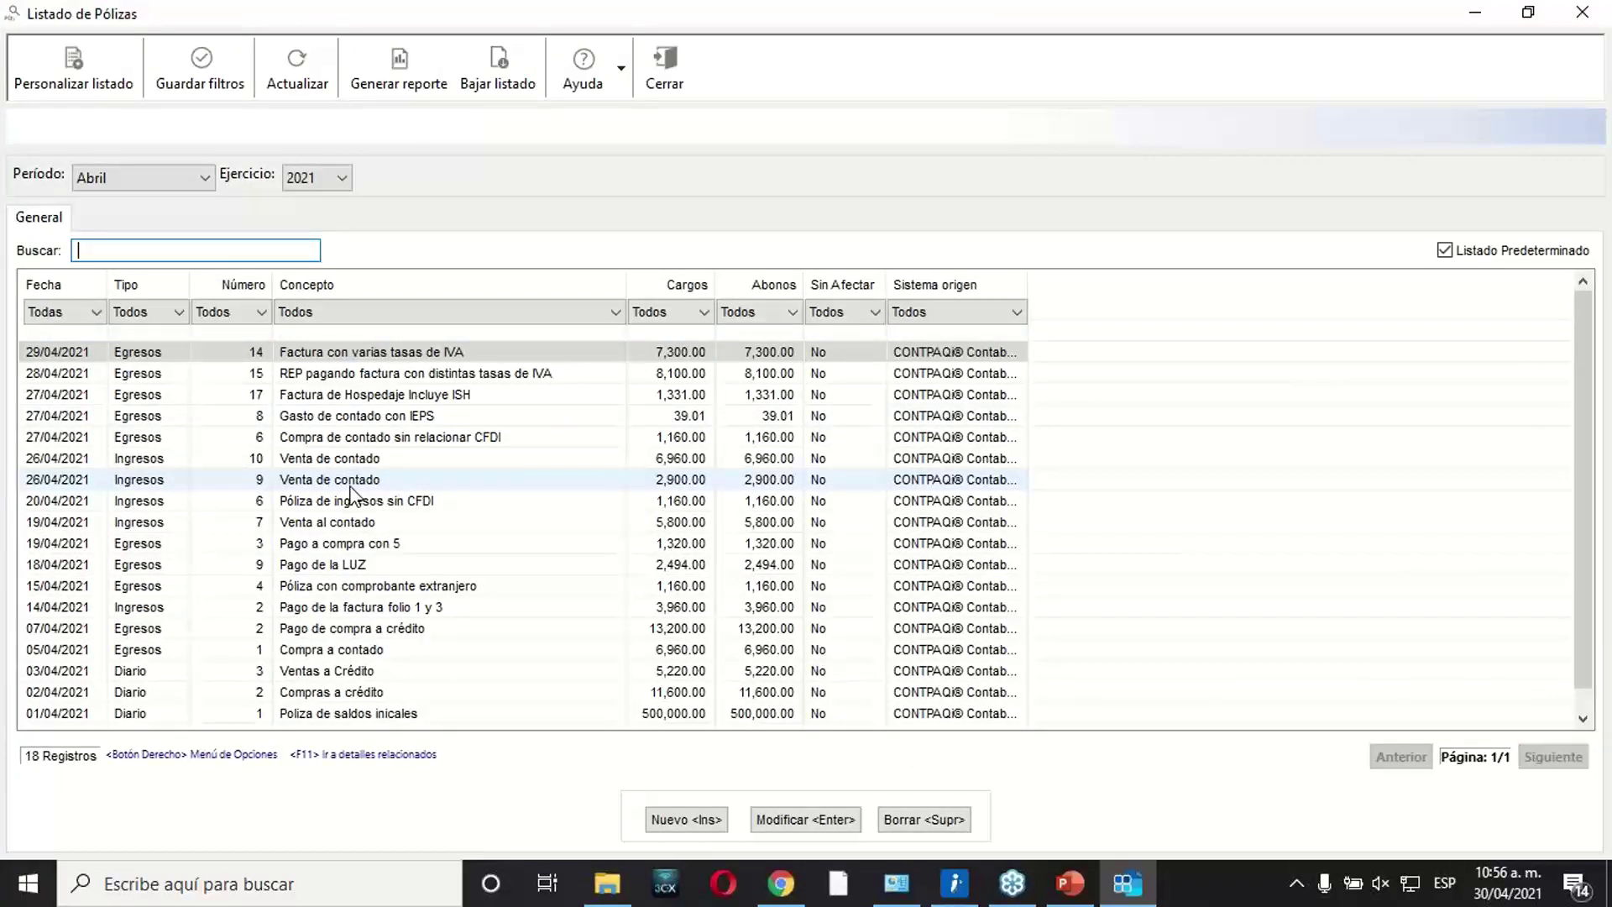
left_click(367, 416)
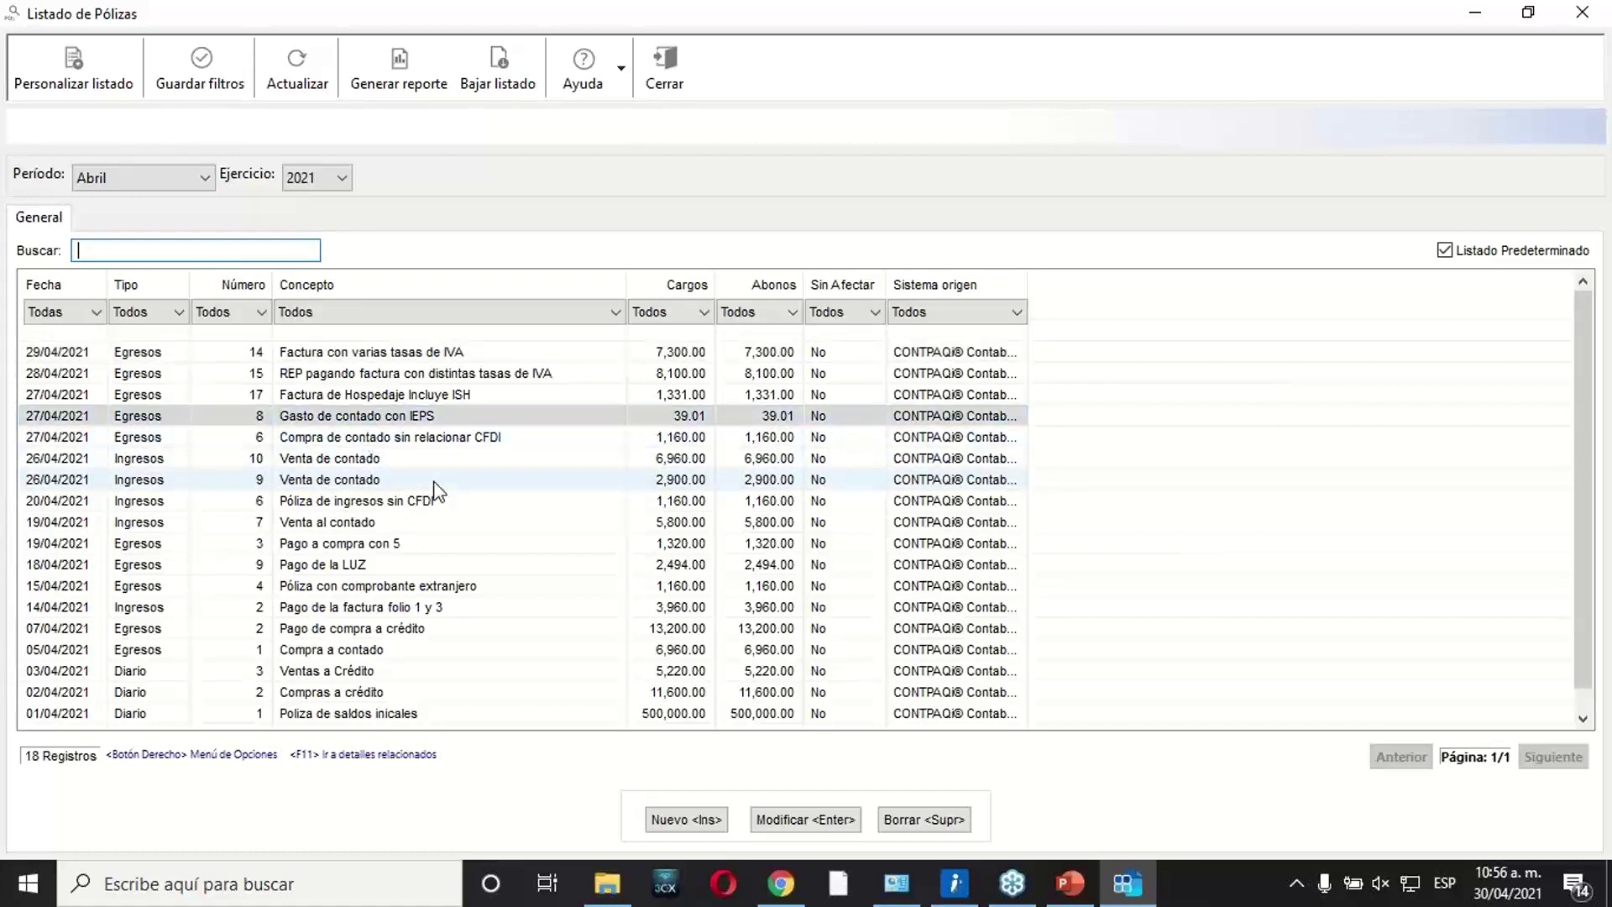
double_click(363, 414)
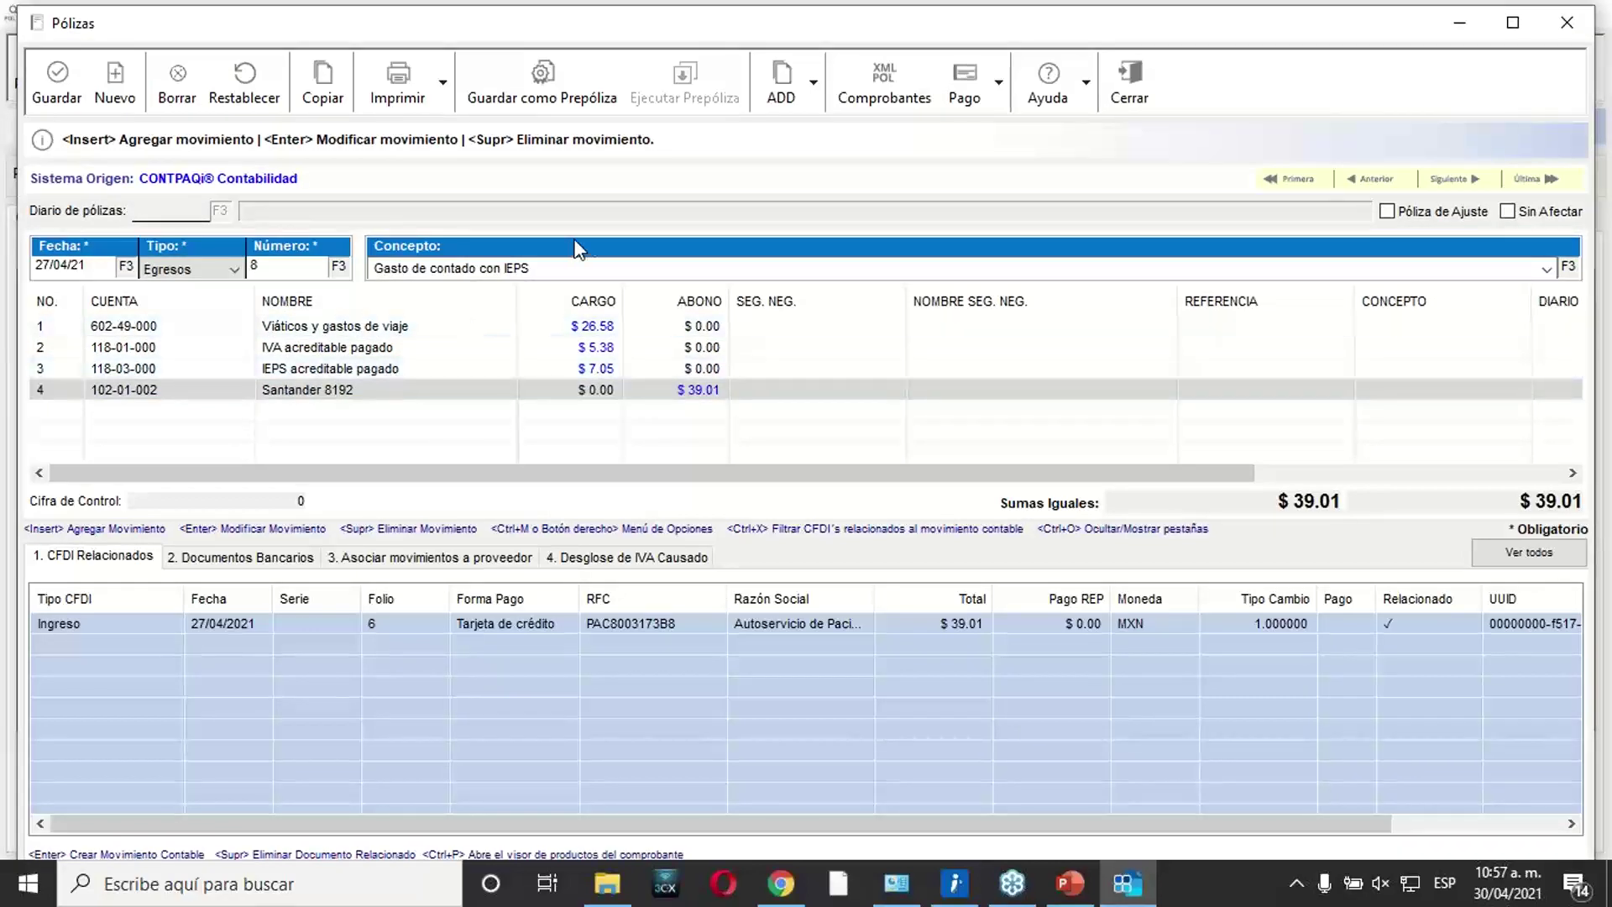
Show the received invoices associated with policy 8 in the ADD, with the start date filter cleared.
left_click(811, 99)
left_click(820, 160)
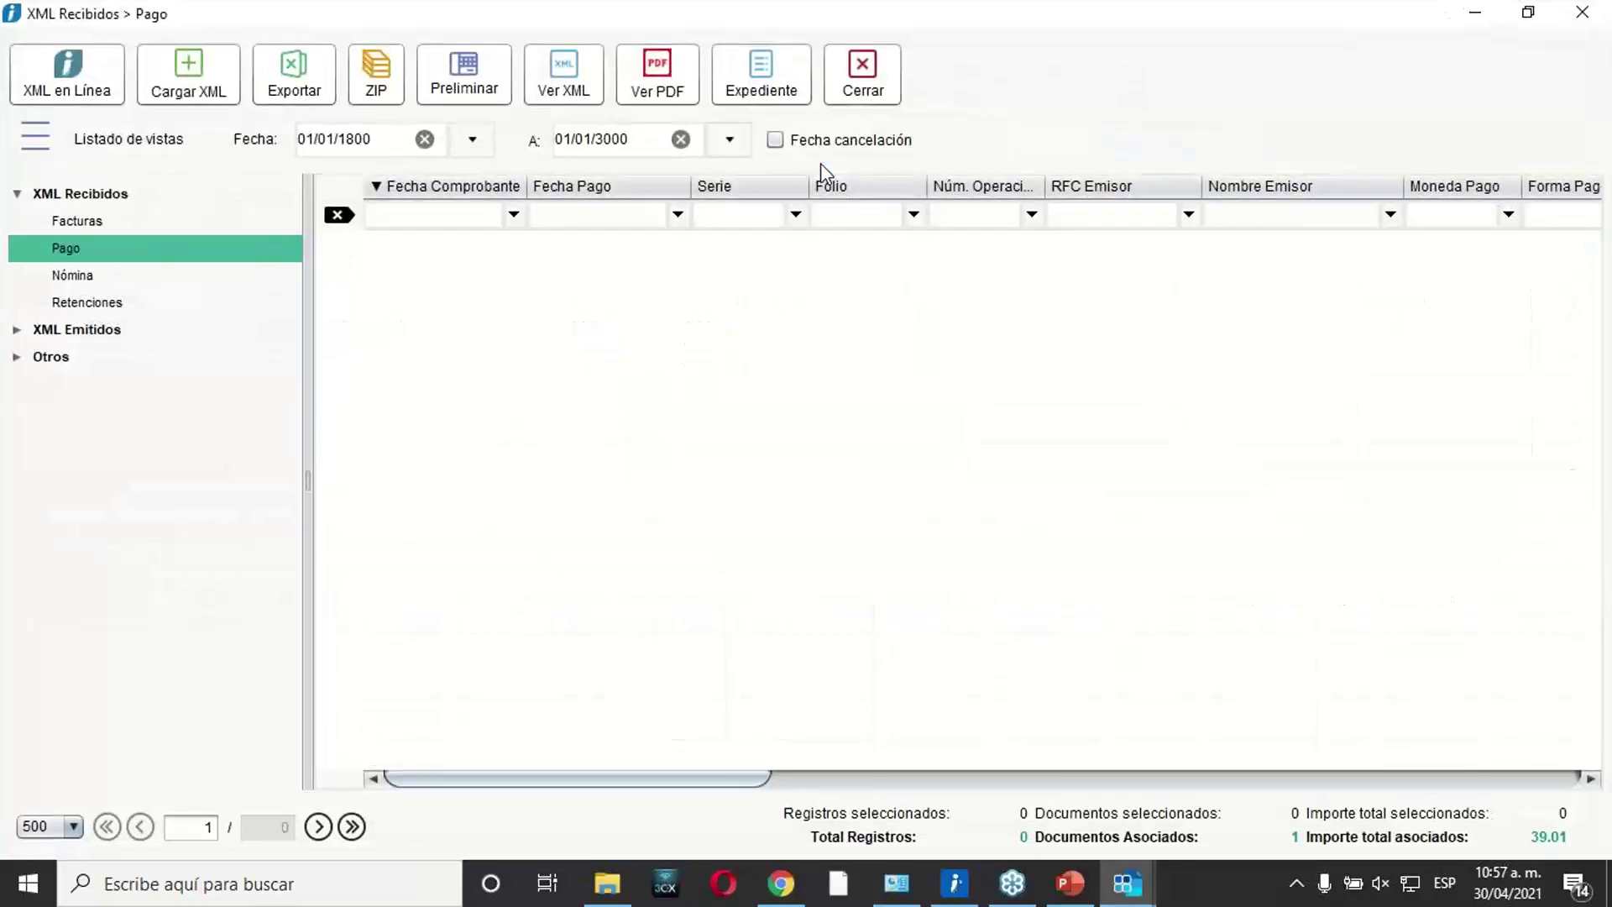
left_click(425, 139)
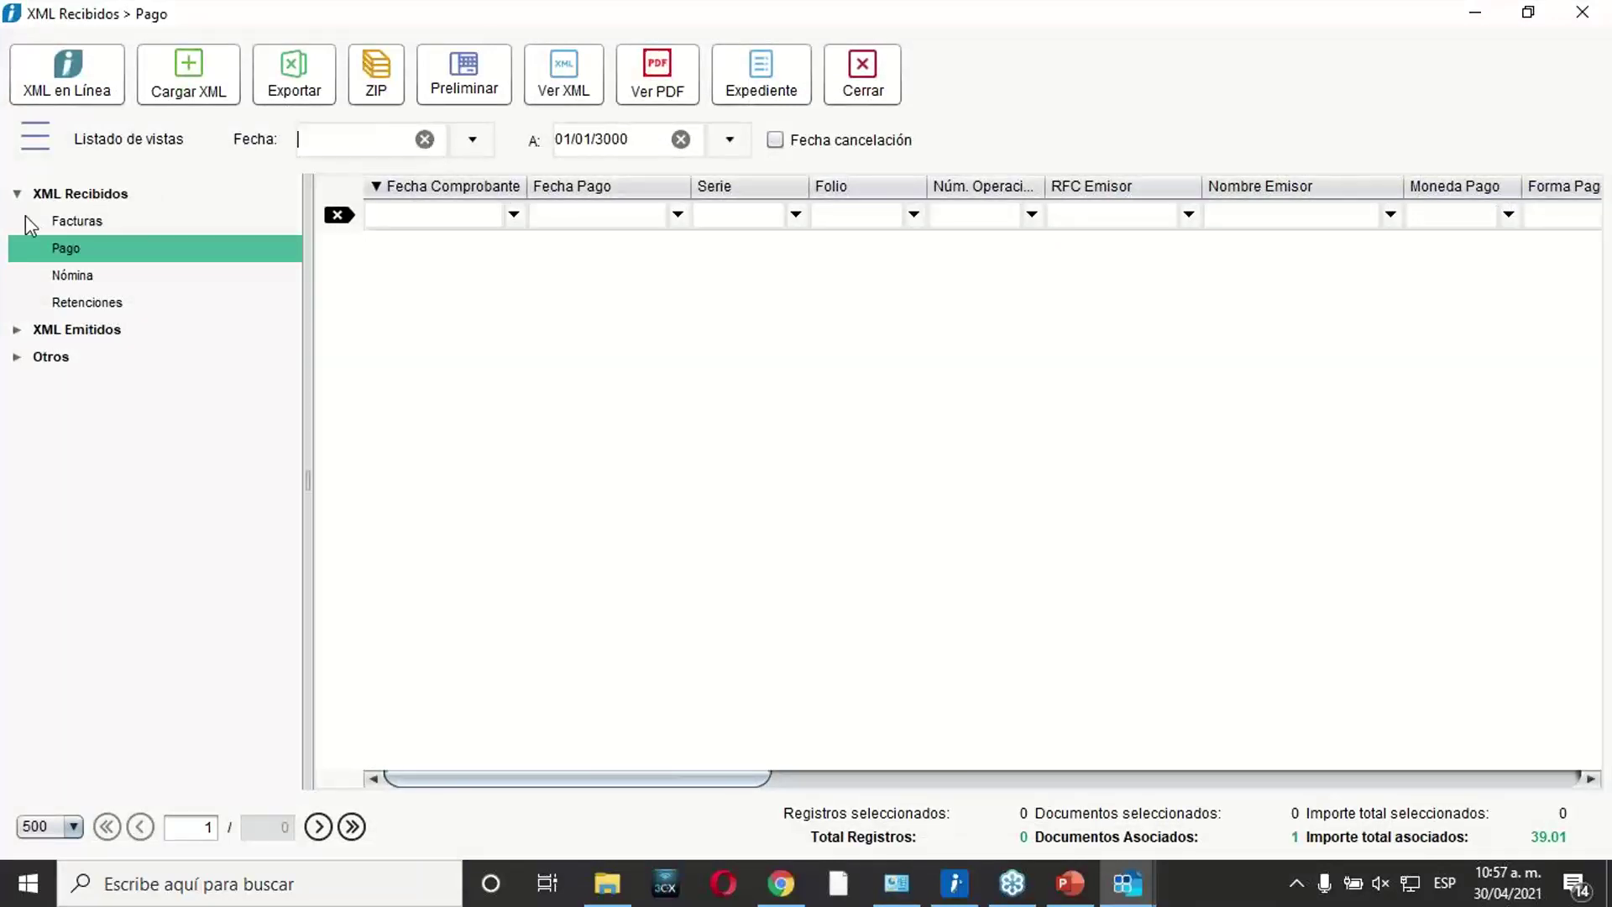
left_click(72, 222)
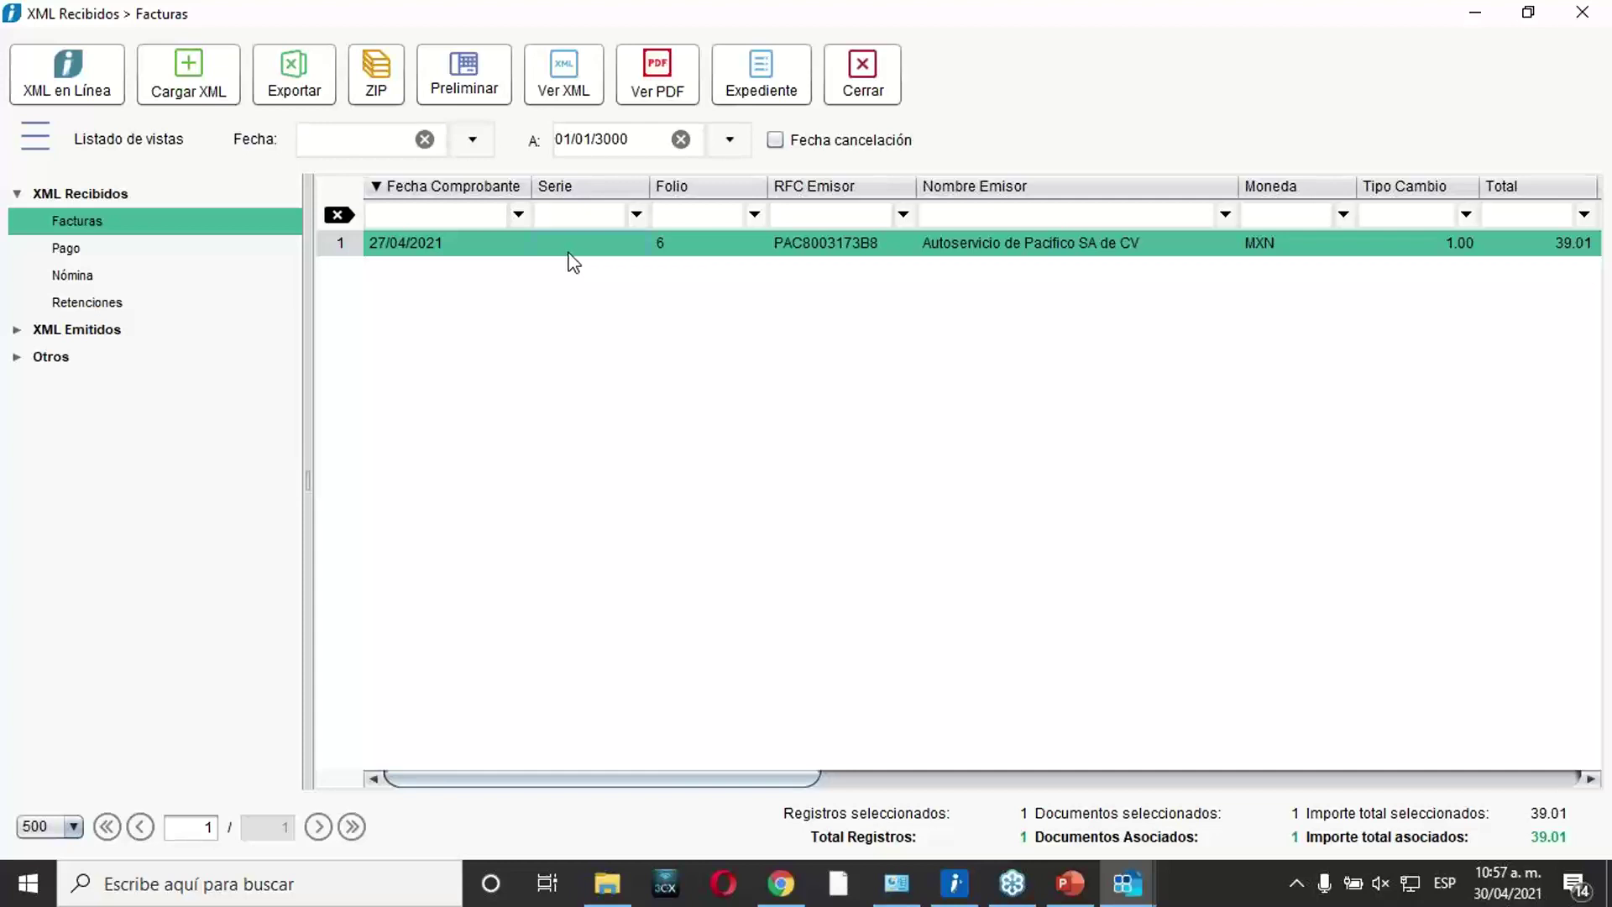
Examine the transferred taxes in the XML of the Autoservicio de Pacifico invoice and return to the policy.
left_click(554, 99)
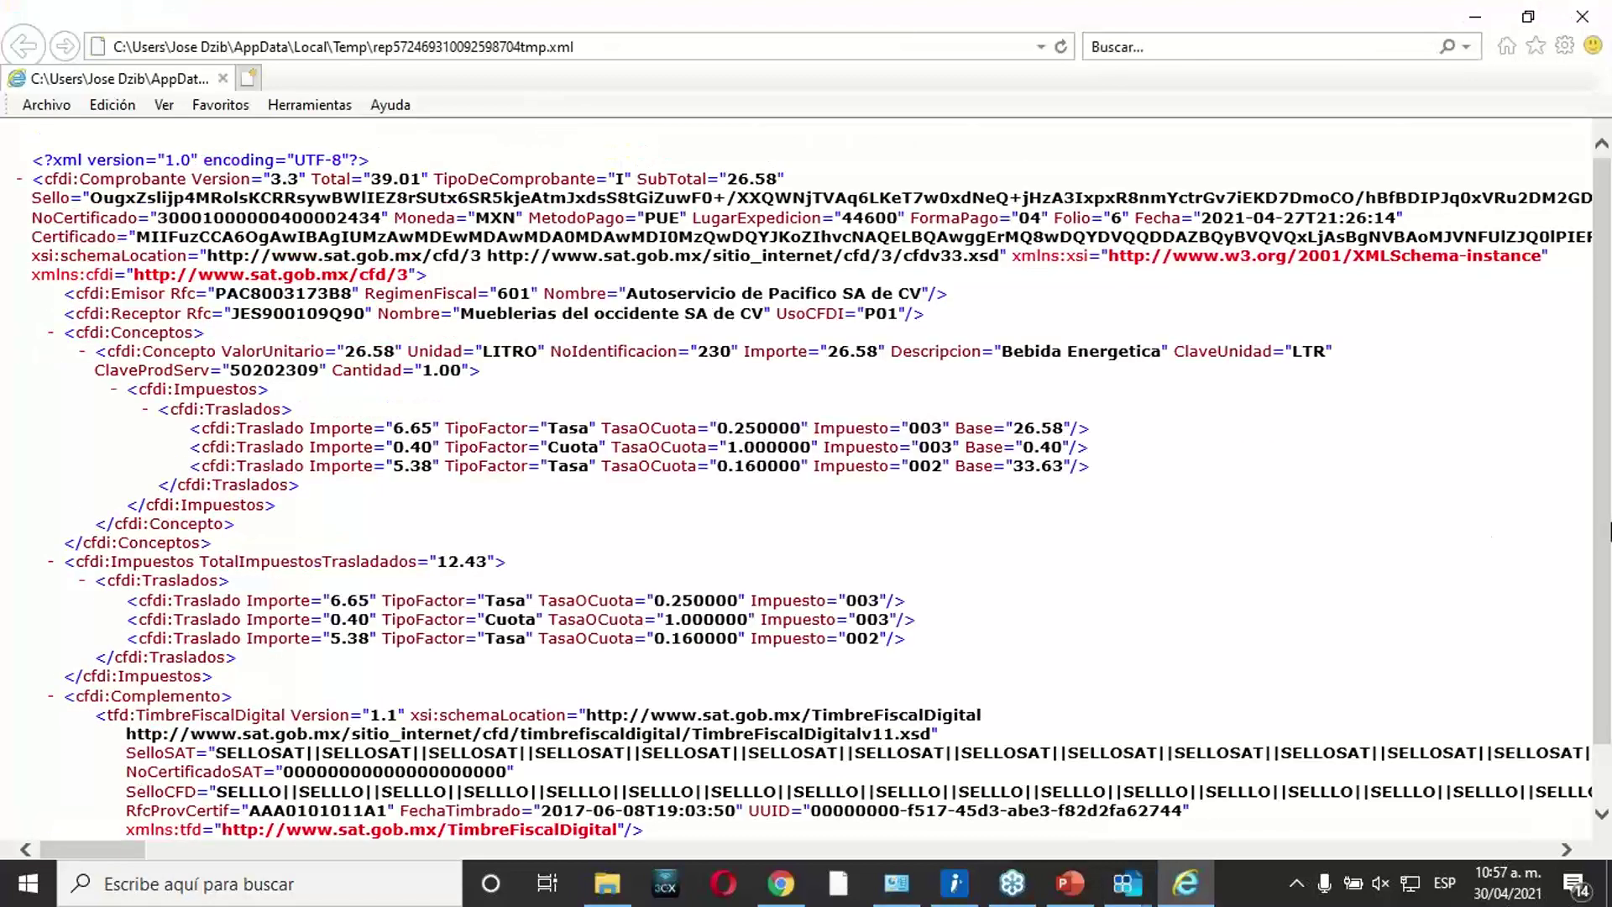
scroll(1606, 617, "down", 1)
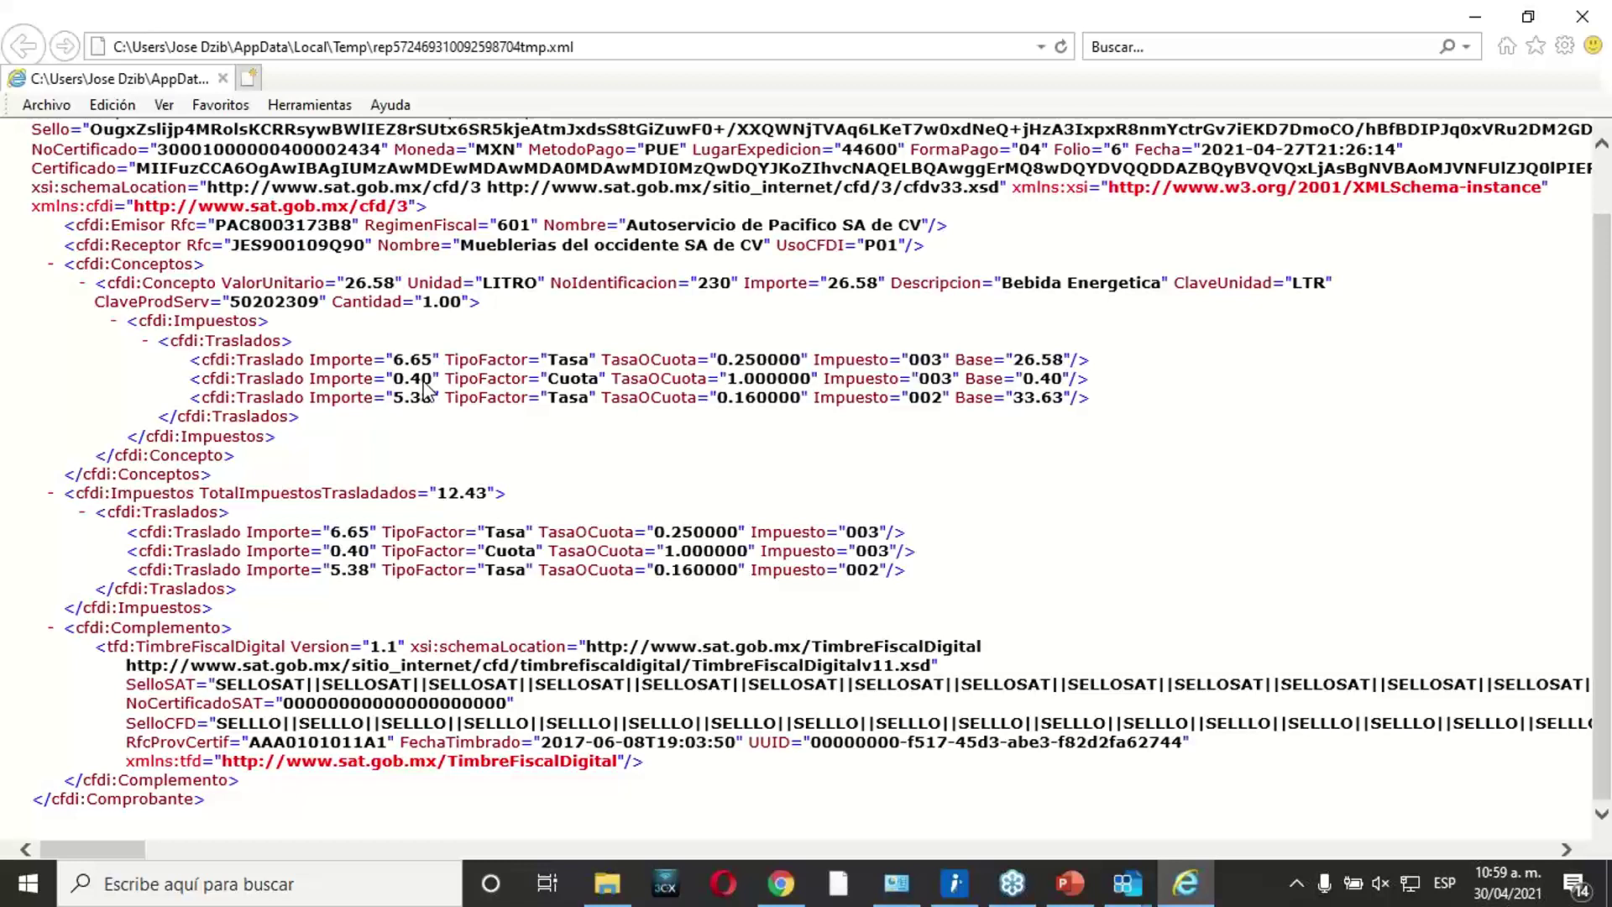
left_click(1580, 17)
left_click(882, 84)
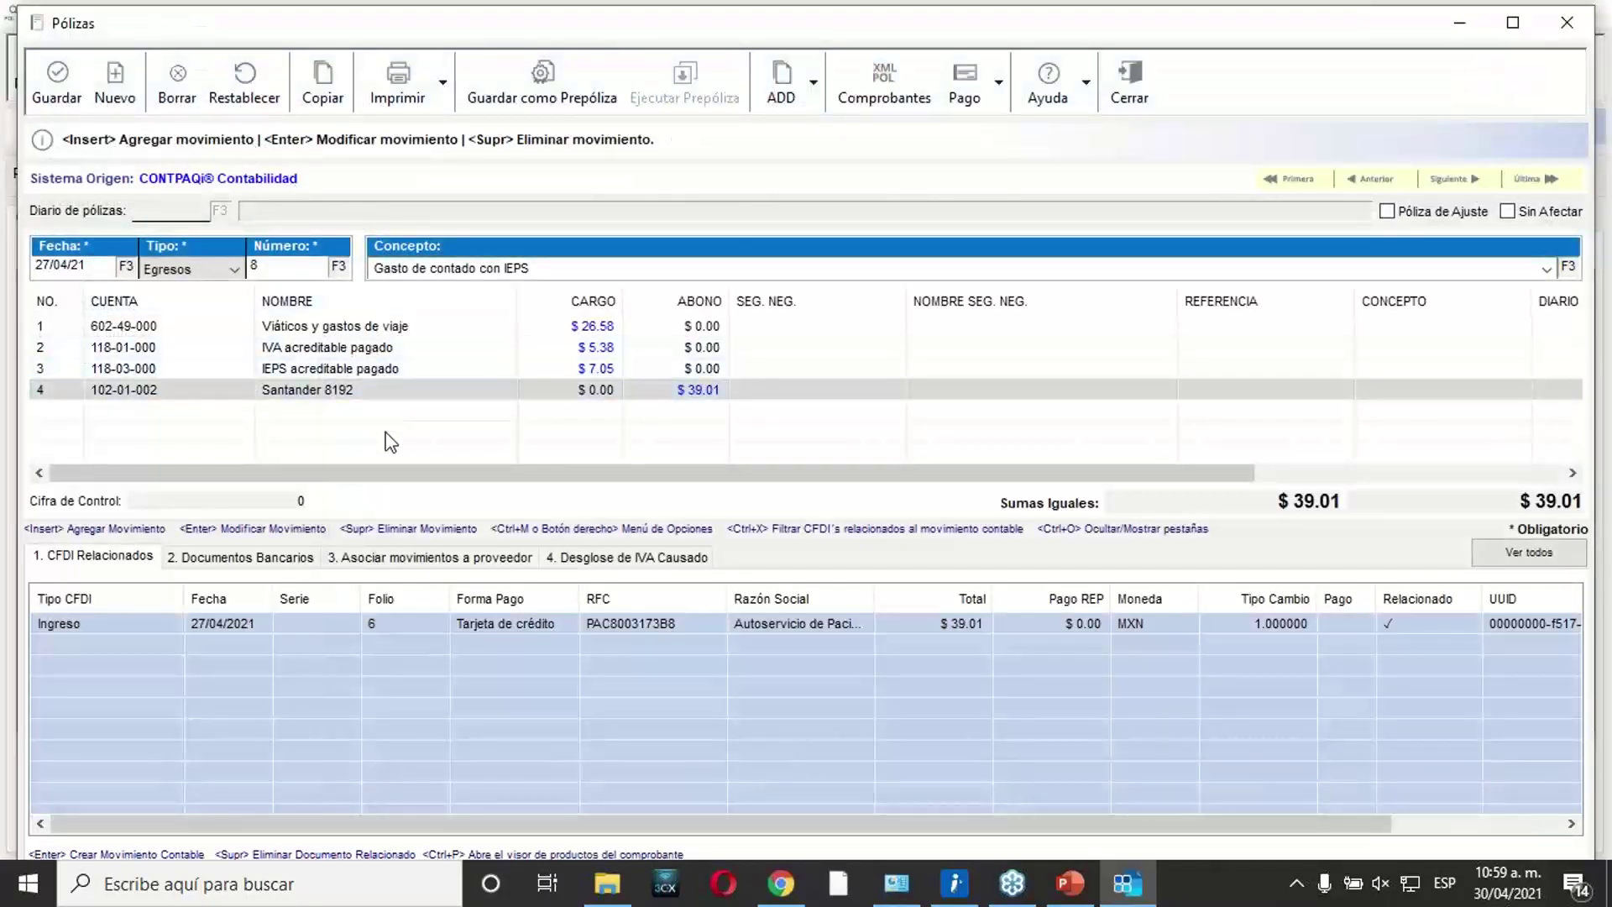
Examine the IEPS amount in the supplier association of the Autoservicio de Pacifico invoice and close the record.
left_click(381, 370)
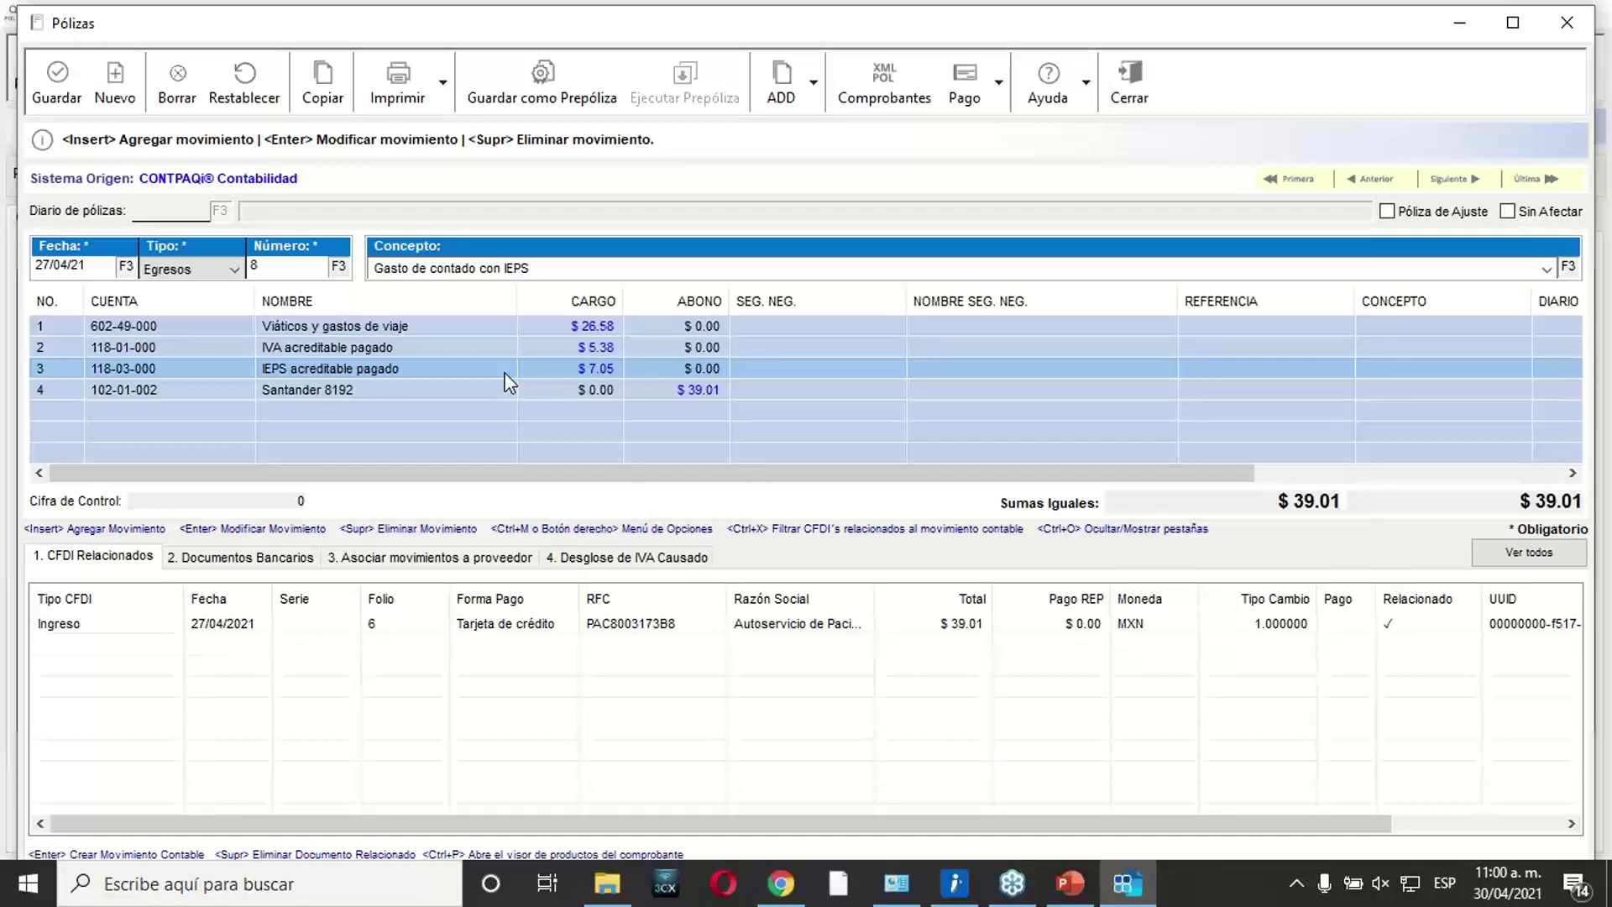
left_click(453, 555)
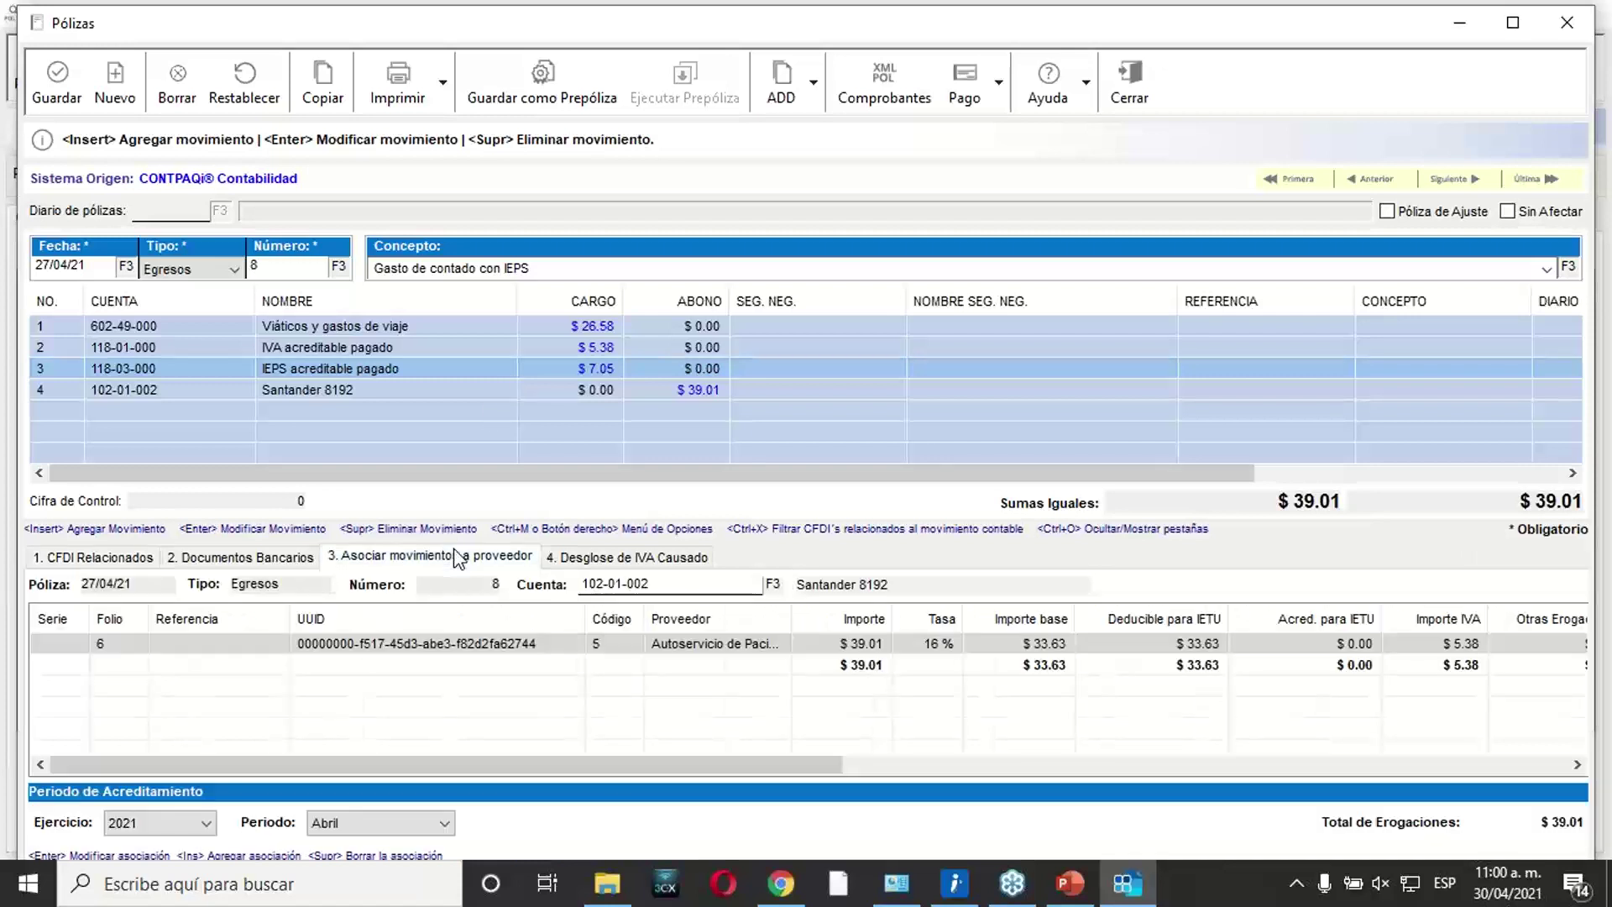
double_click(682, 644)
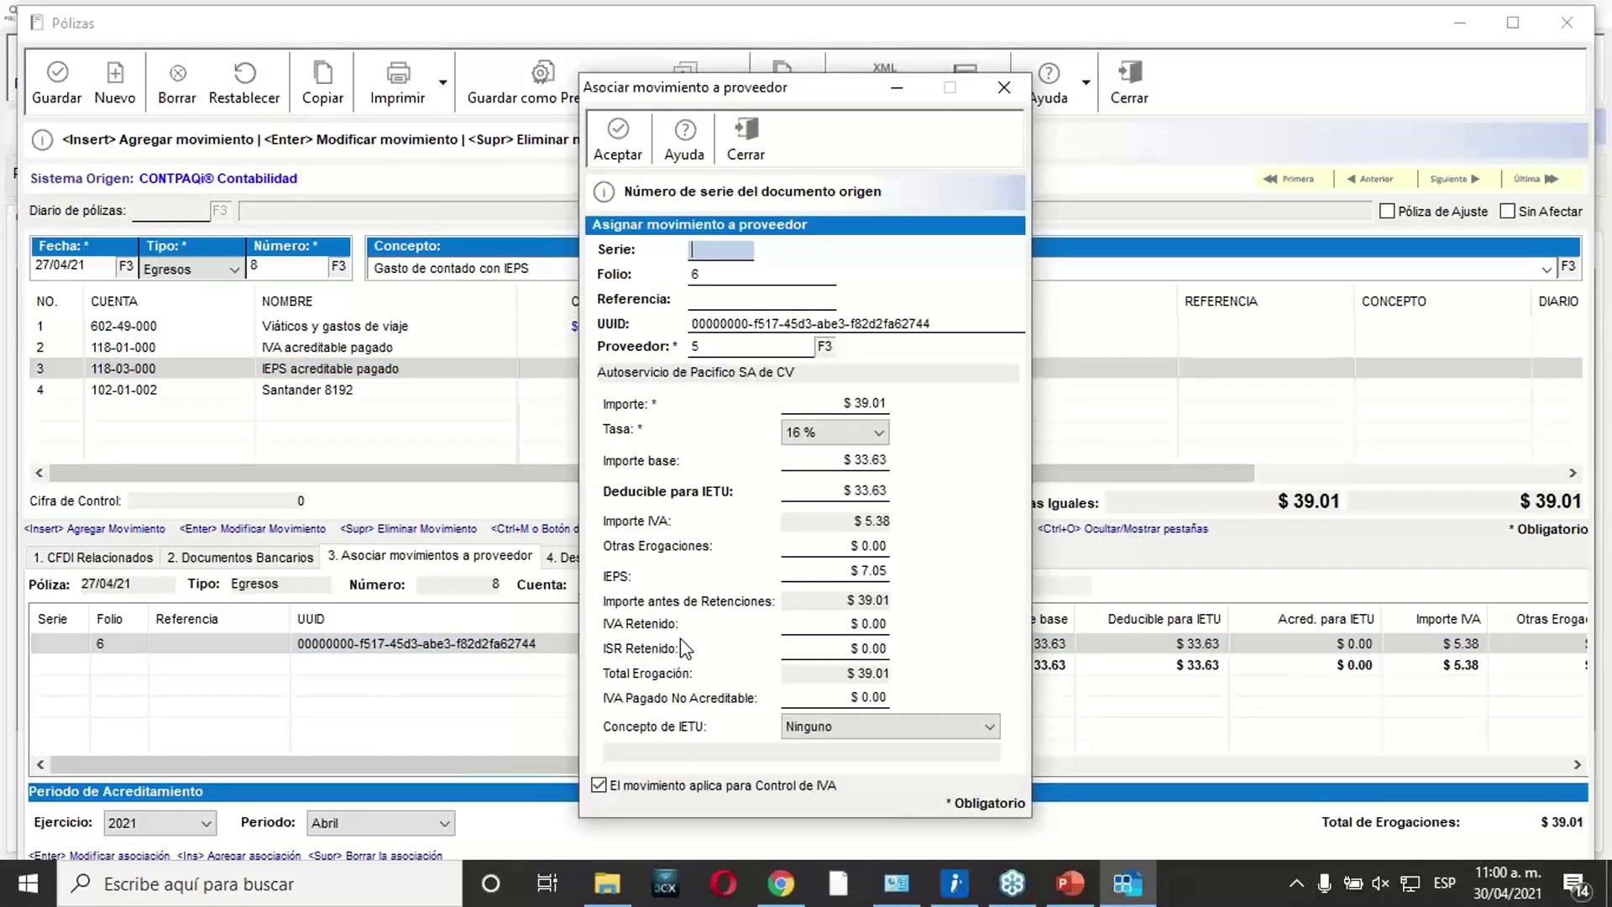
left_click(816, 576)
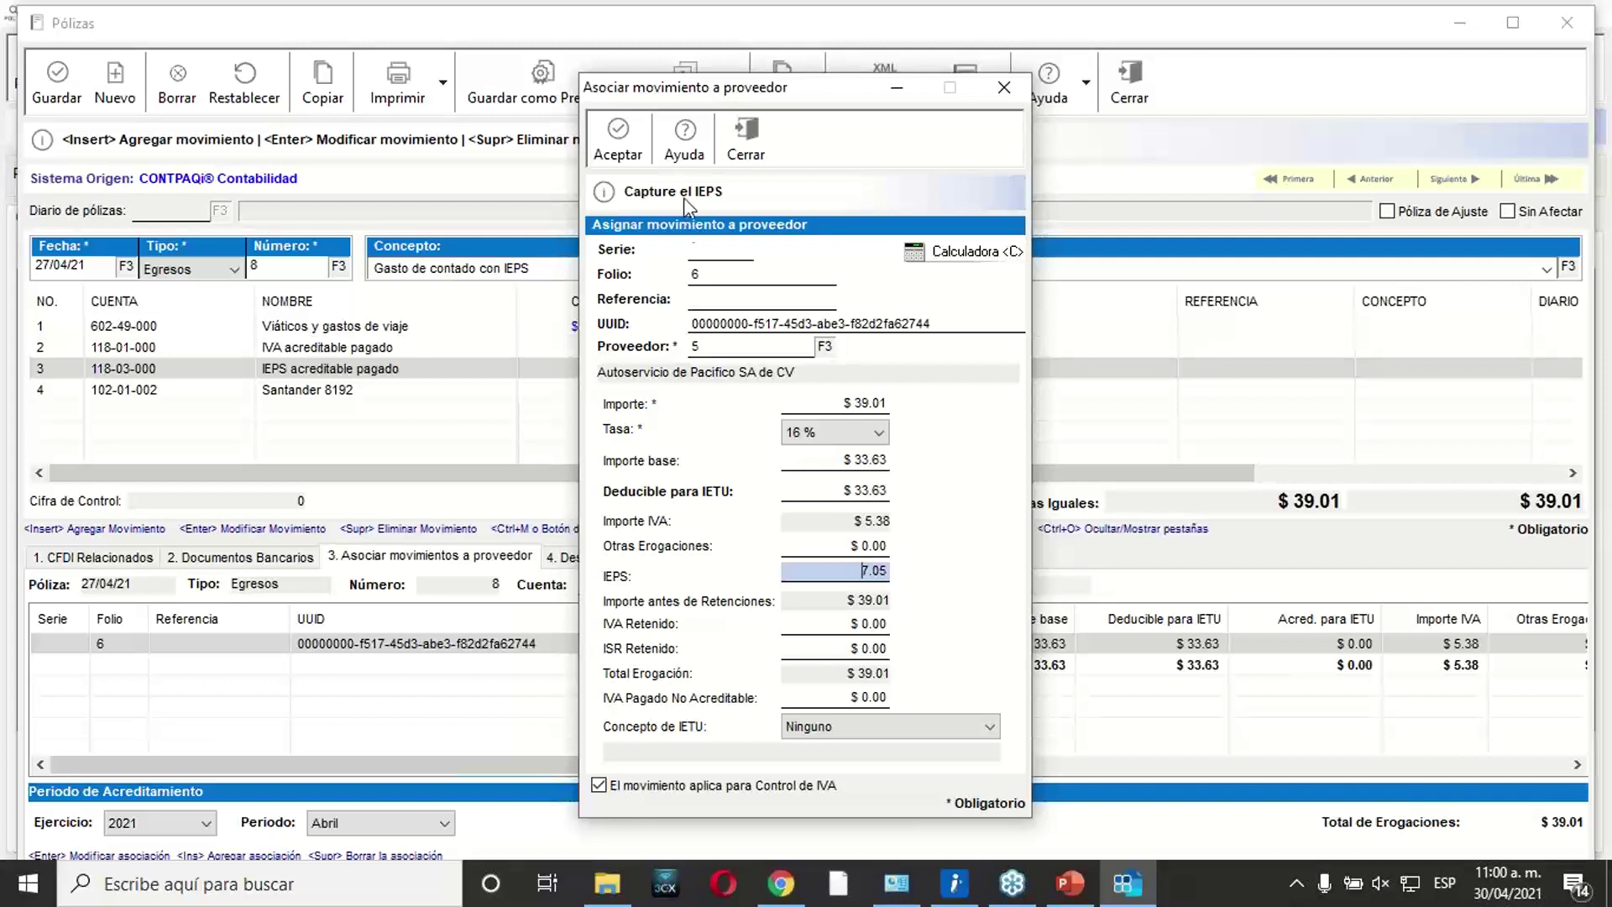
left_click(763, 139)
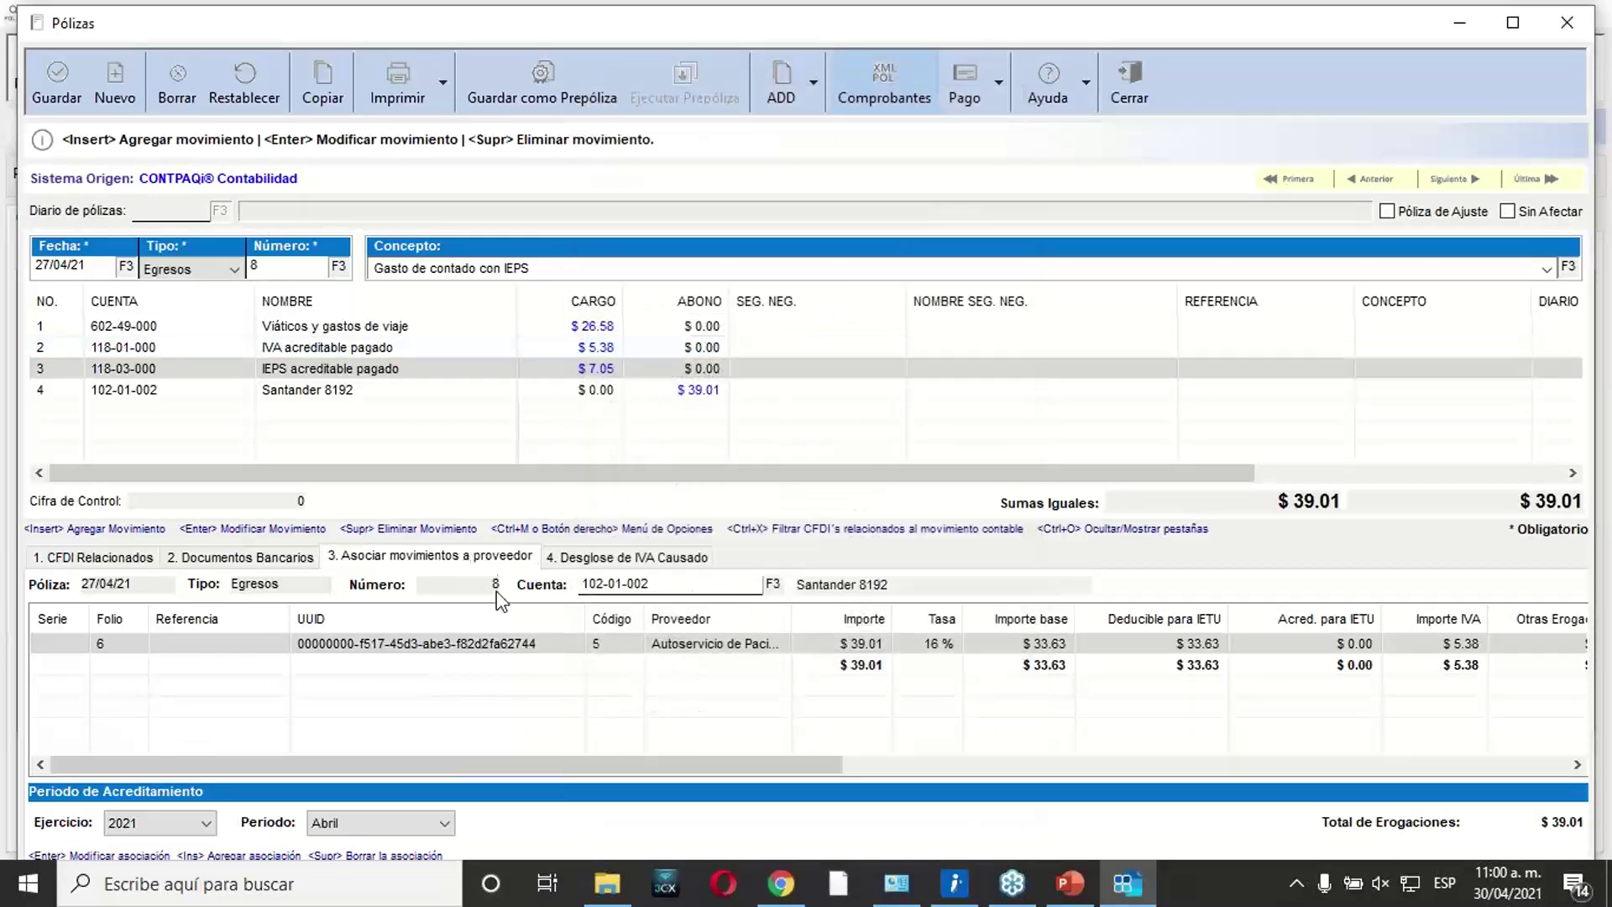
Compare the IEPS column of policy 8's supplier associations with the record's IEPS field, and close the policy and the policy list.
left_click_drag(767, 762, 1065, 819)
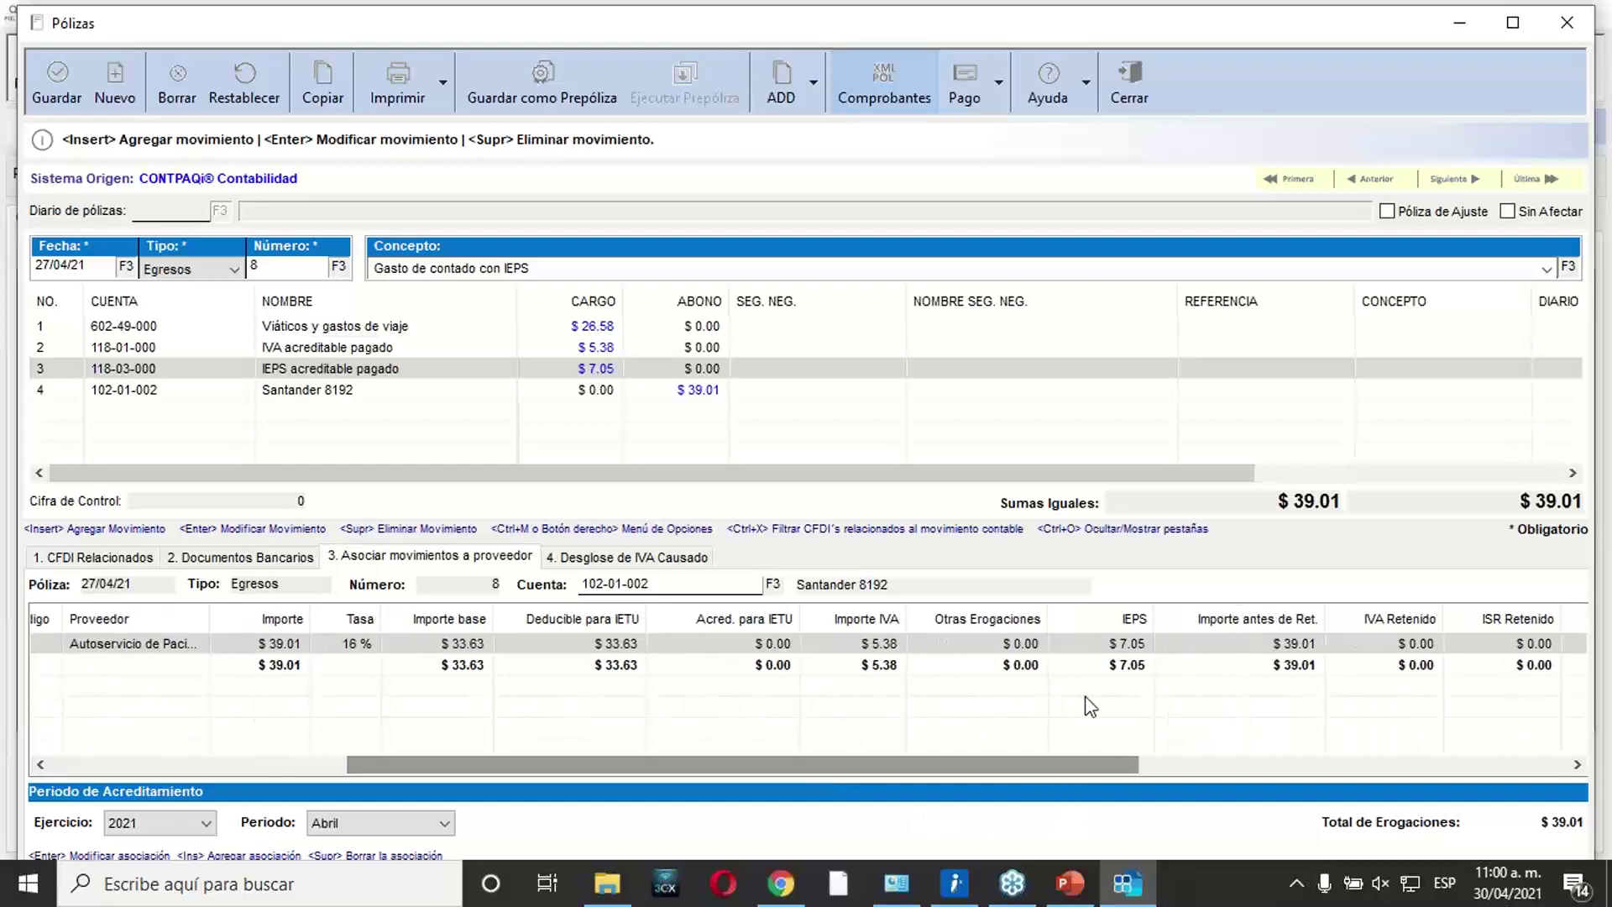
double_click(1081, 641)
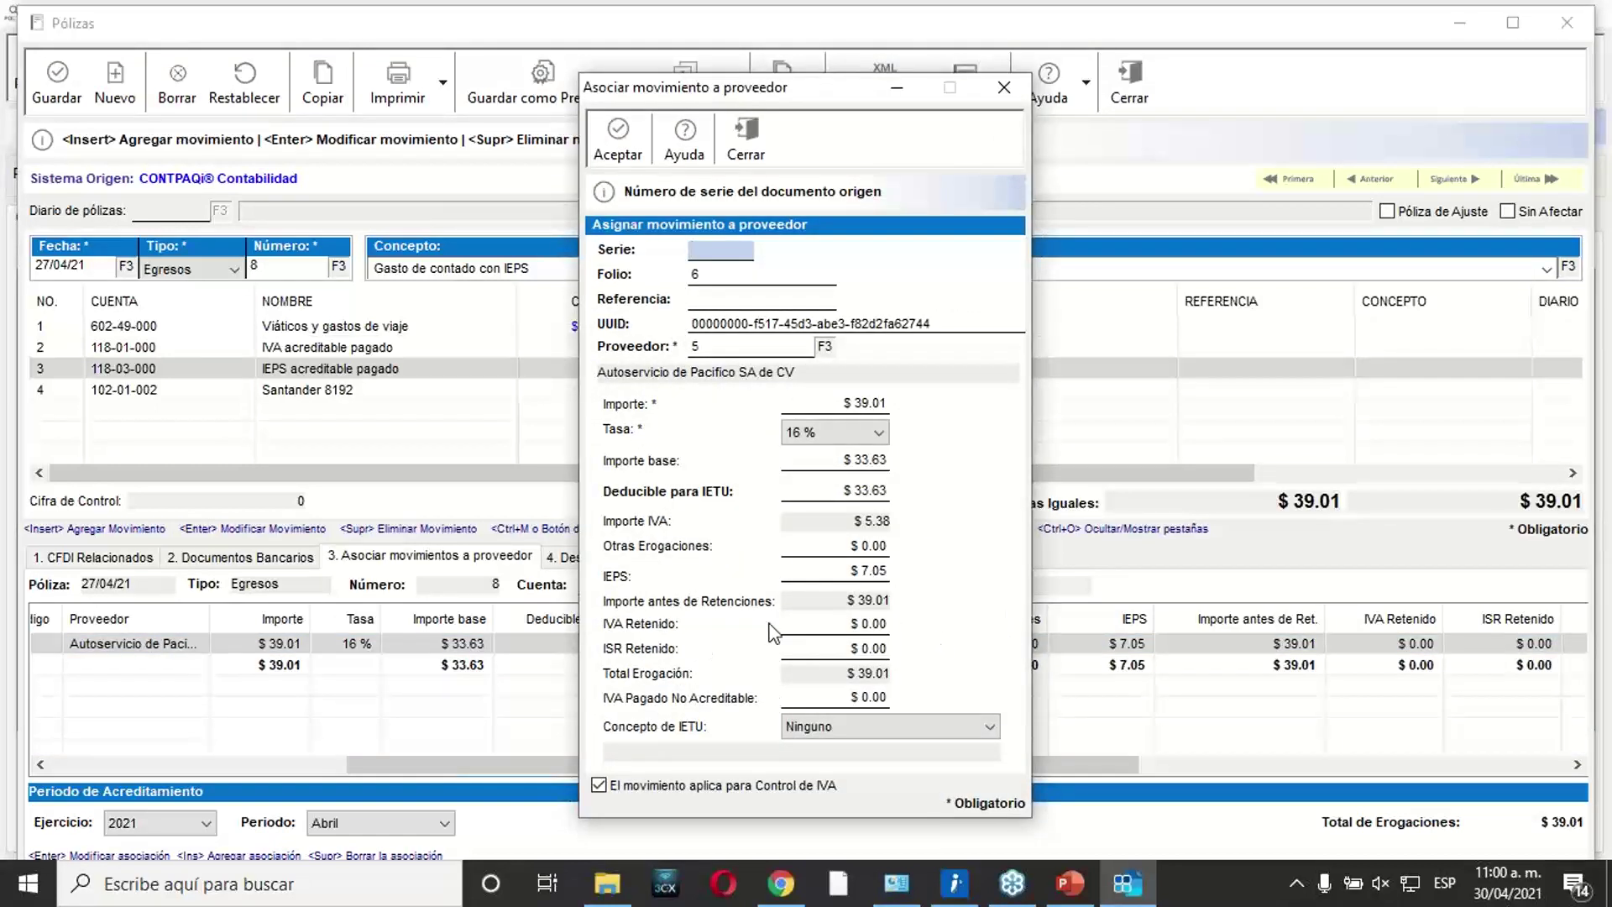
left_click(849, 571)
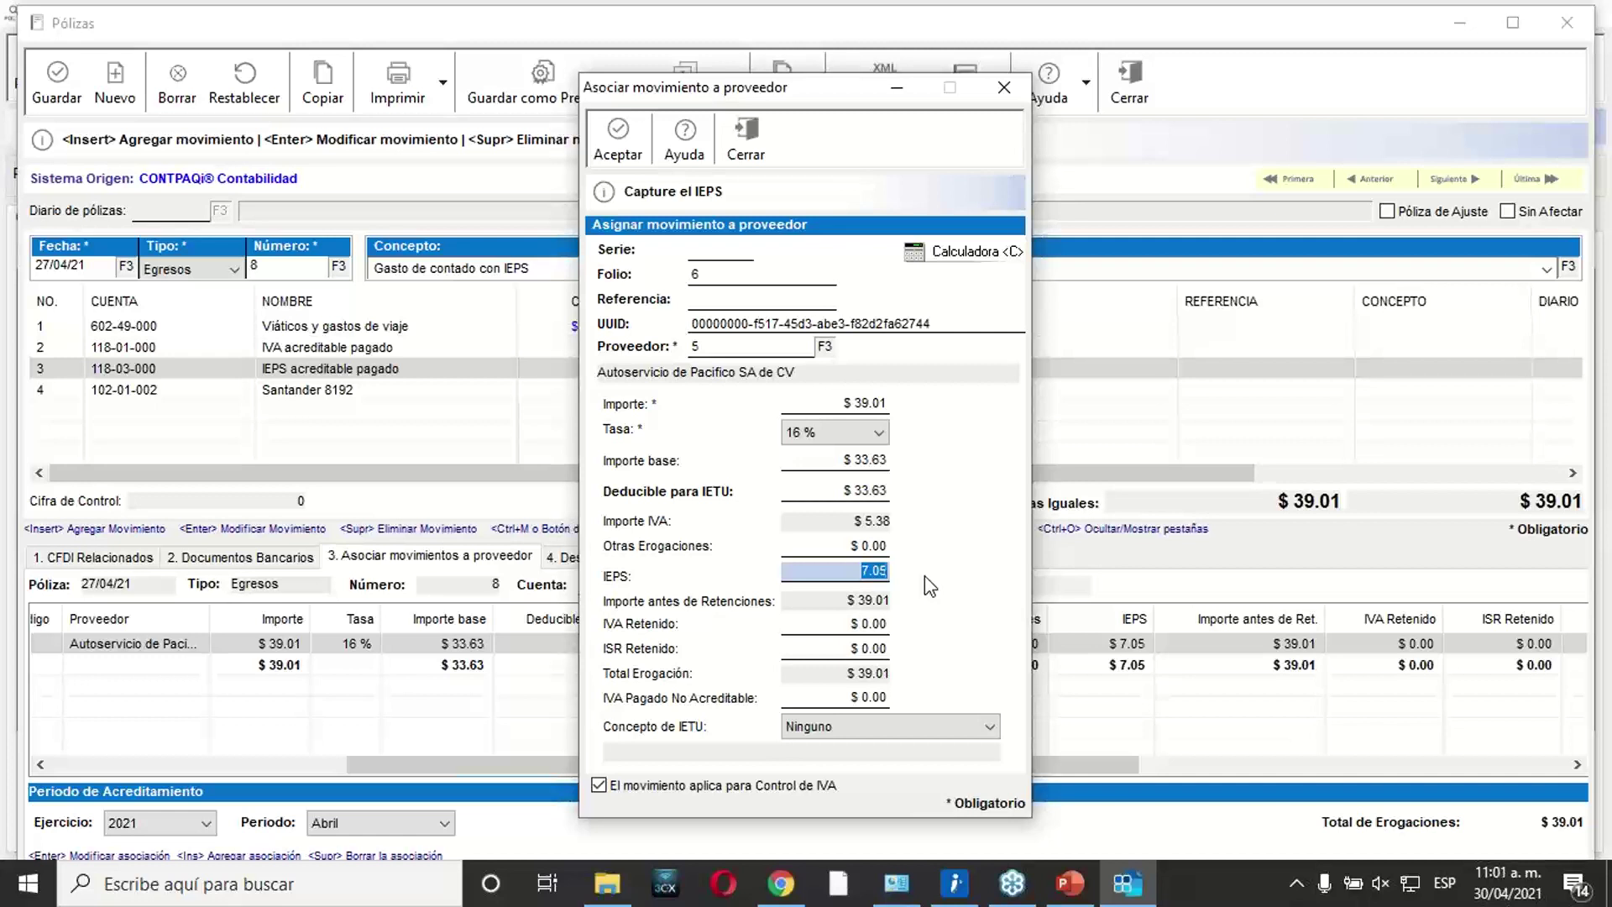
left_click(760, 159)
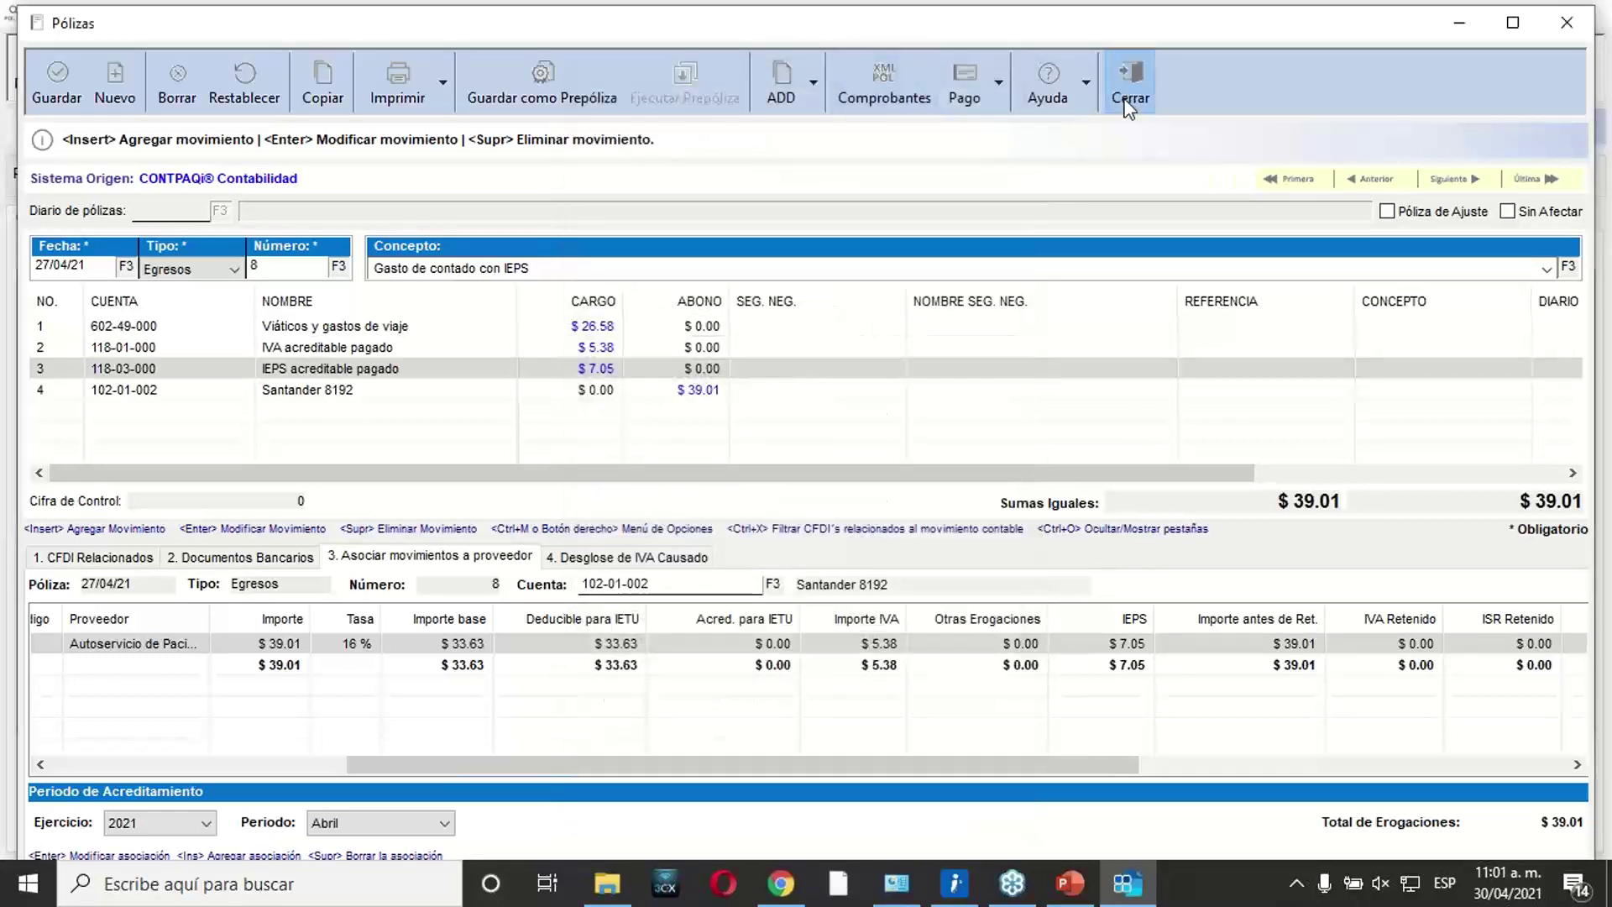
left_click(1130, 84)
left_click(659, 83)
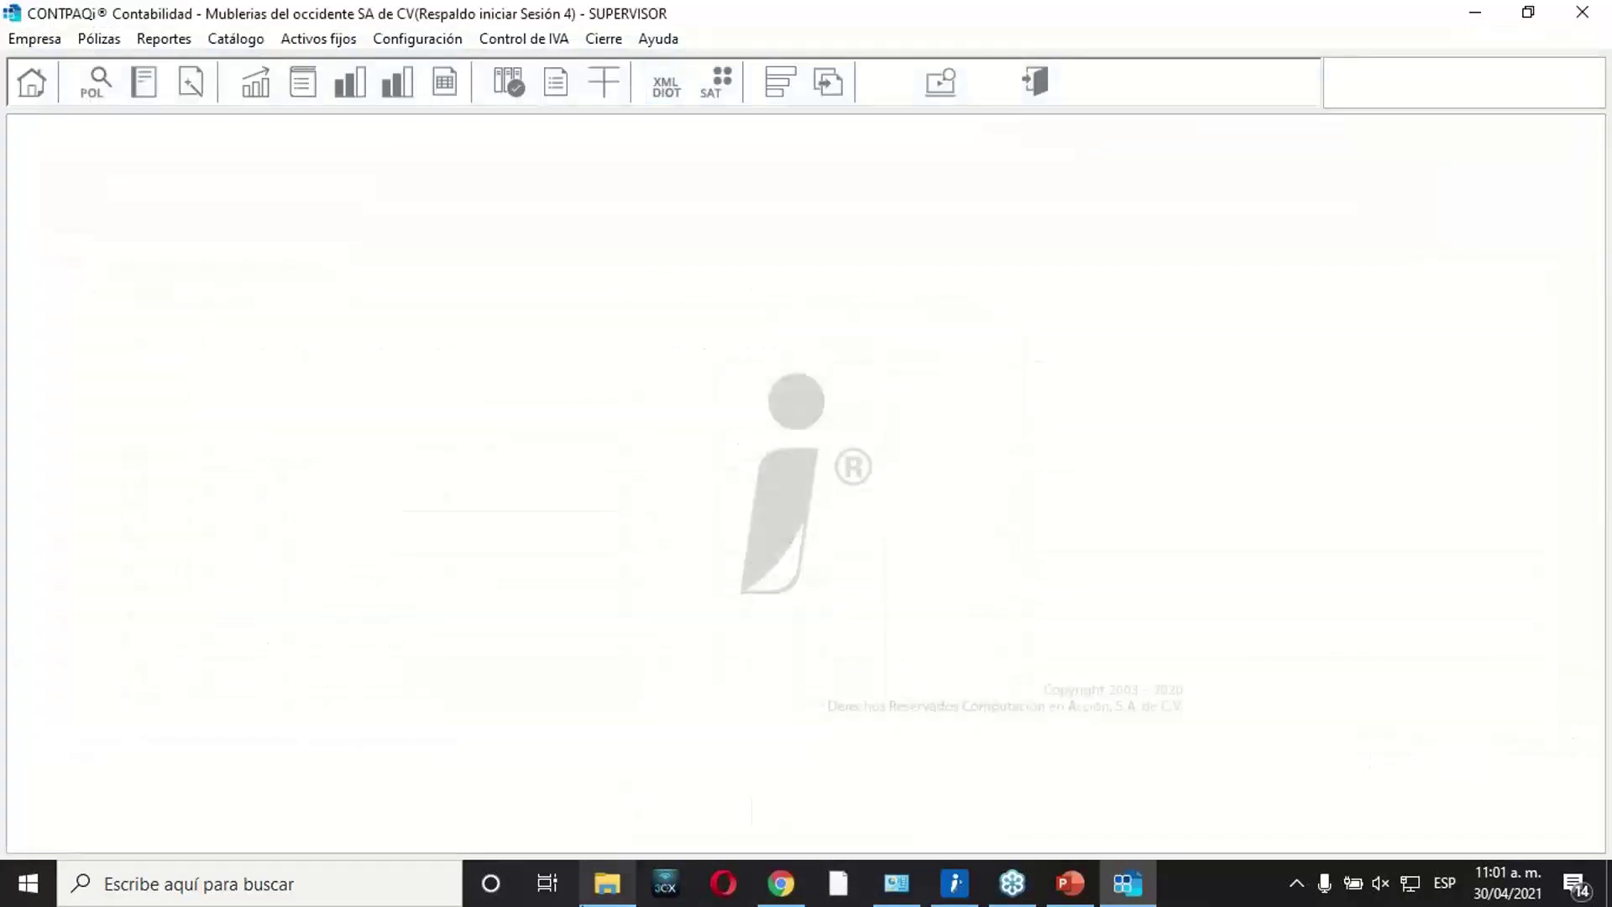
Open the Declaración IEPS text file from the CONTPAQi® Contabilidad Básico folder in File Explorer and copy its SAT link.
left_click(607, 883)
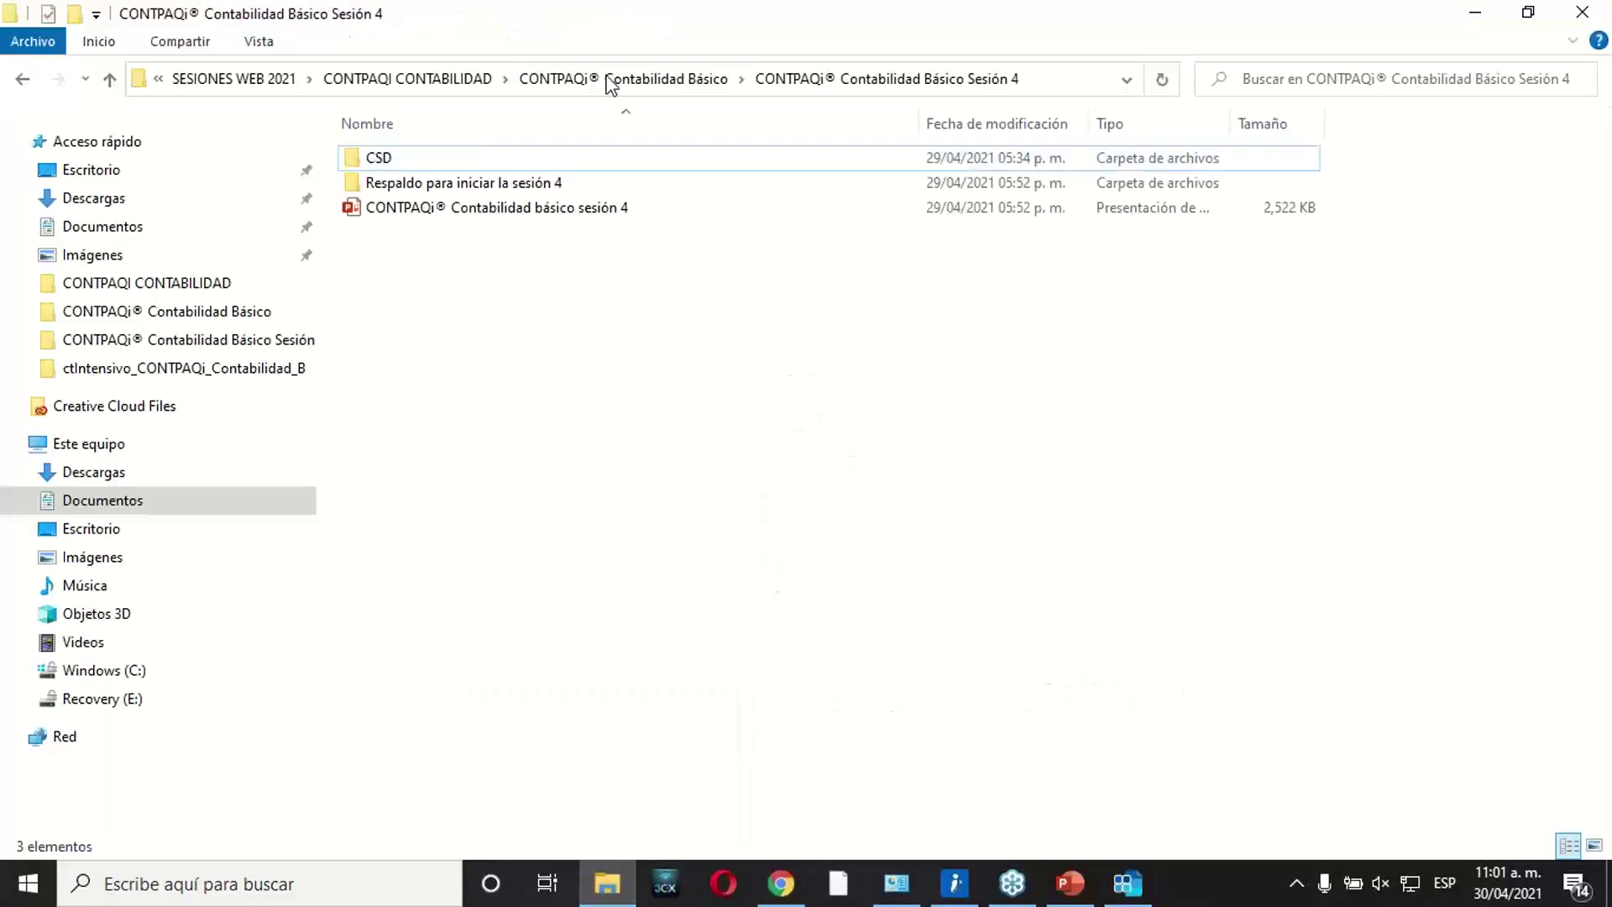
left_click(652, 78)
double_click(437, 406)
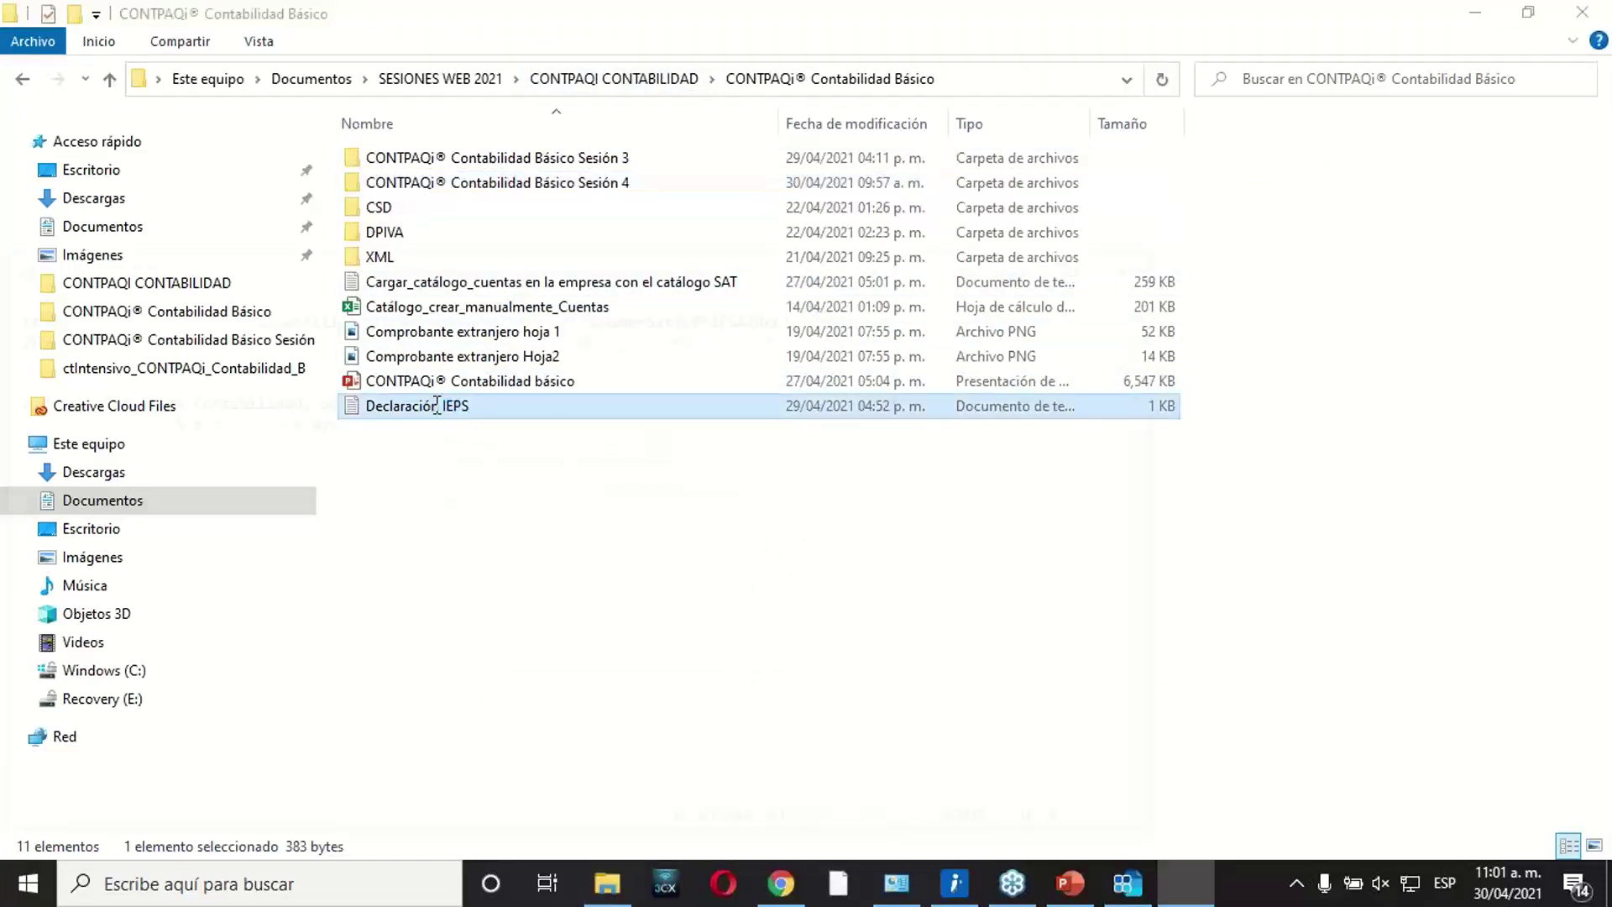
left_click_drag(783, 335, 0, 313)
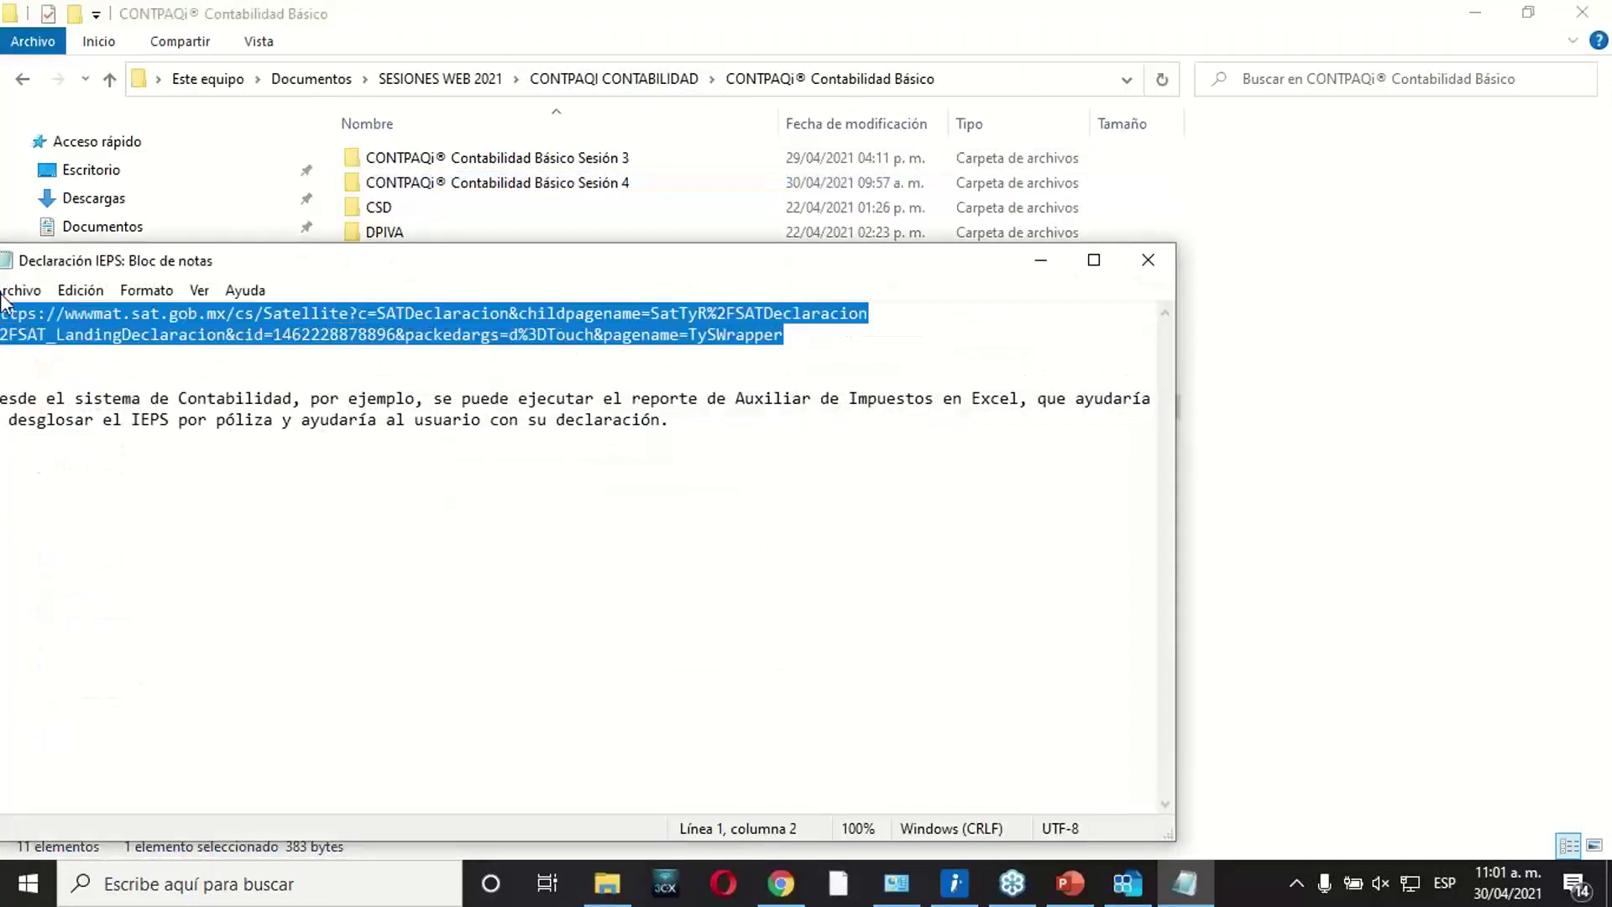
left_click_drag(439, 258, 670, 244)
left_click(1088, 326)
left_click_drag(1088, 326, 162, 261)
key("ctrl+c")
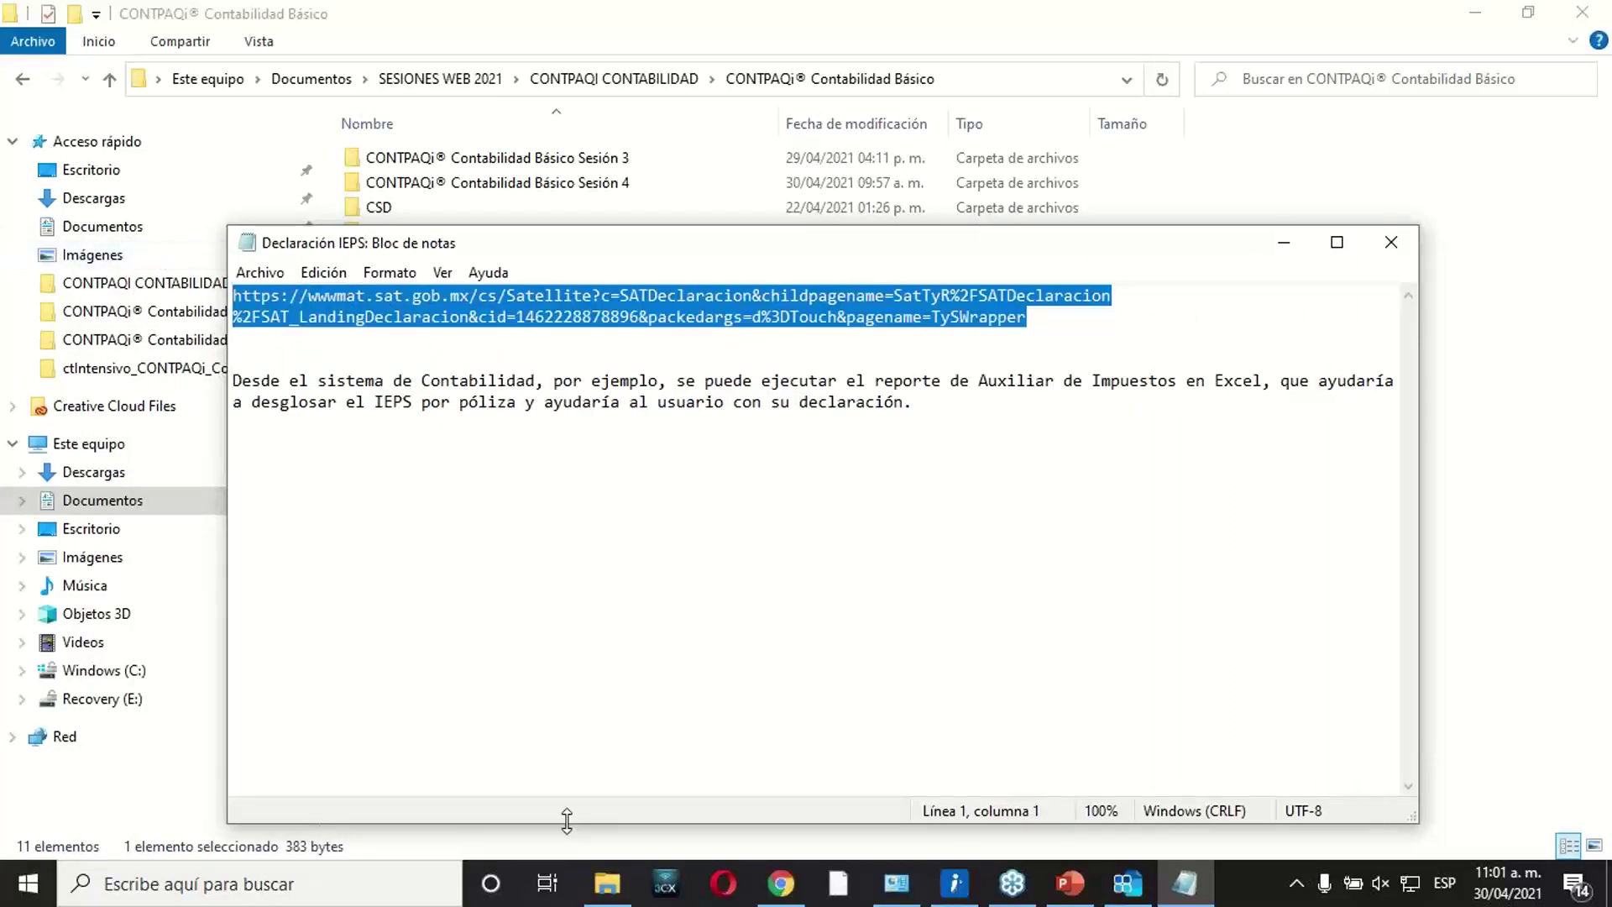
Switch to Chrome and open the copied SAT link for the MULTI-IEPS declaration in a new tab.
left_click(781, 883)
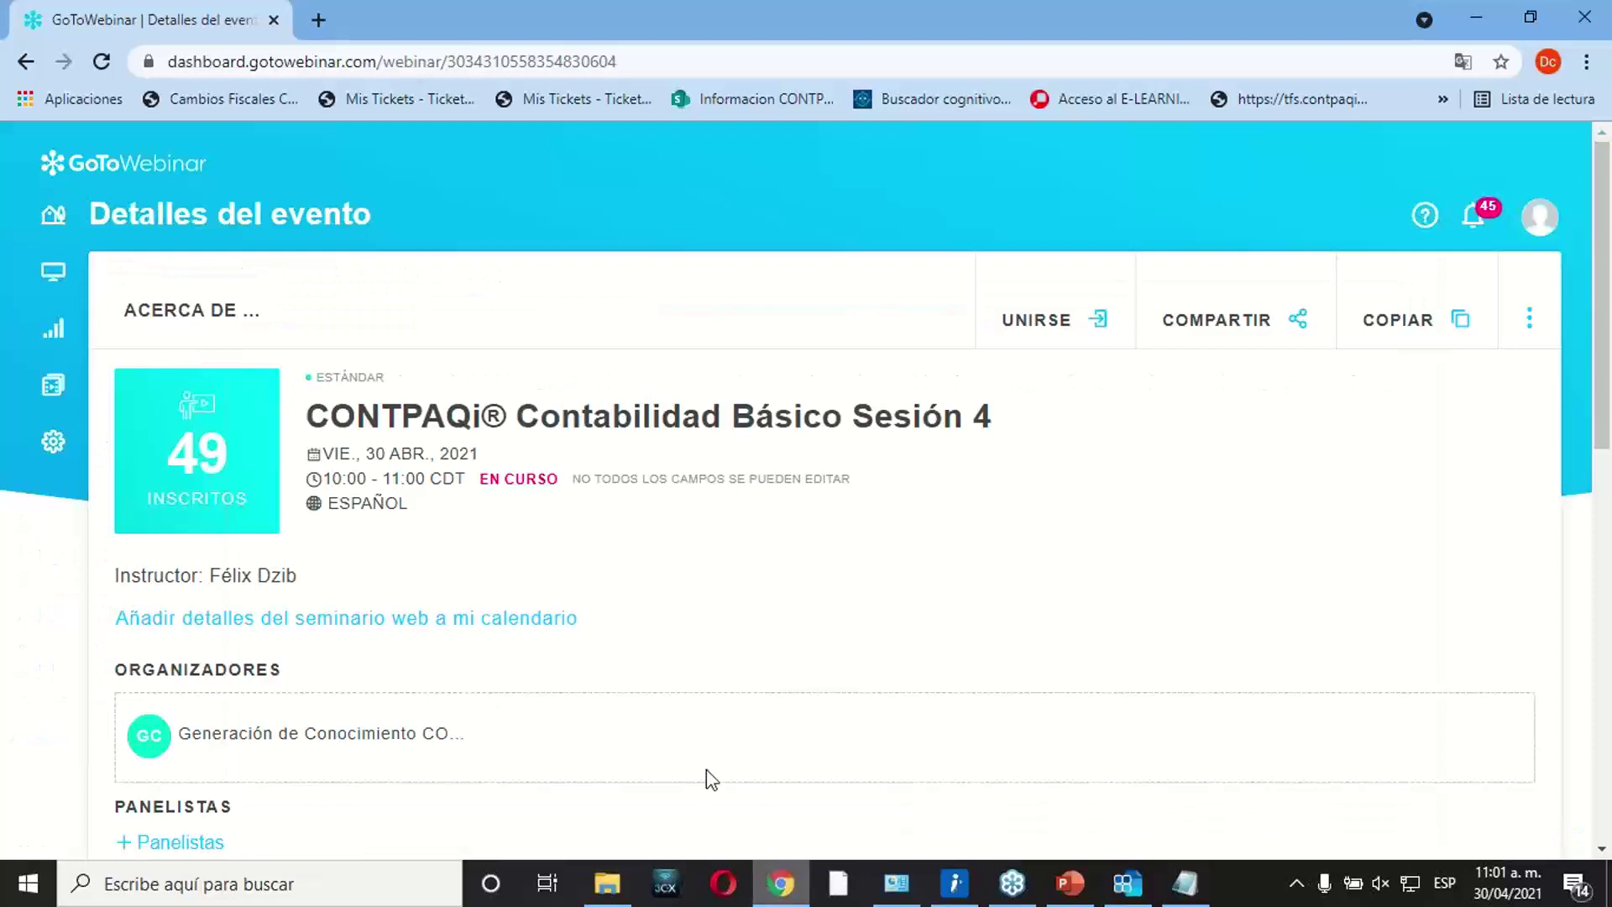
left_click(319, 20)
key("ctrl+v")
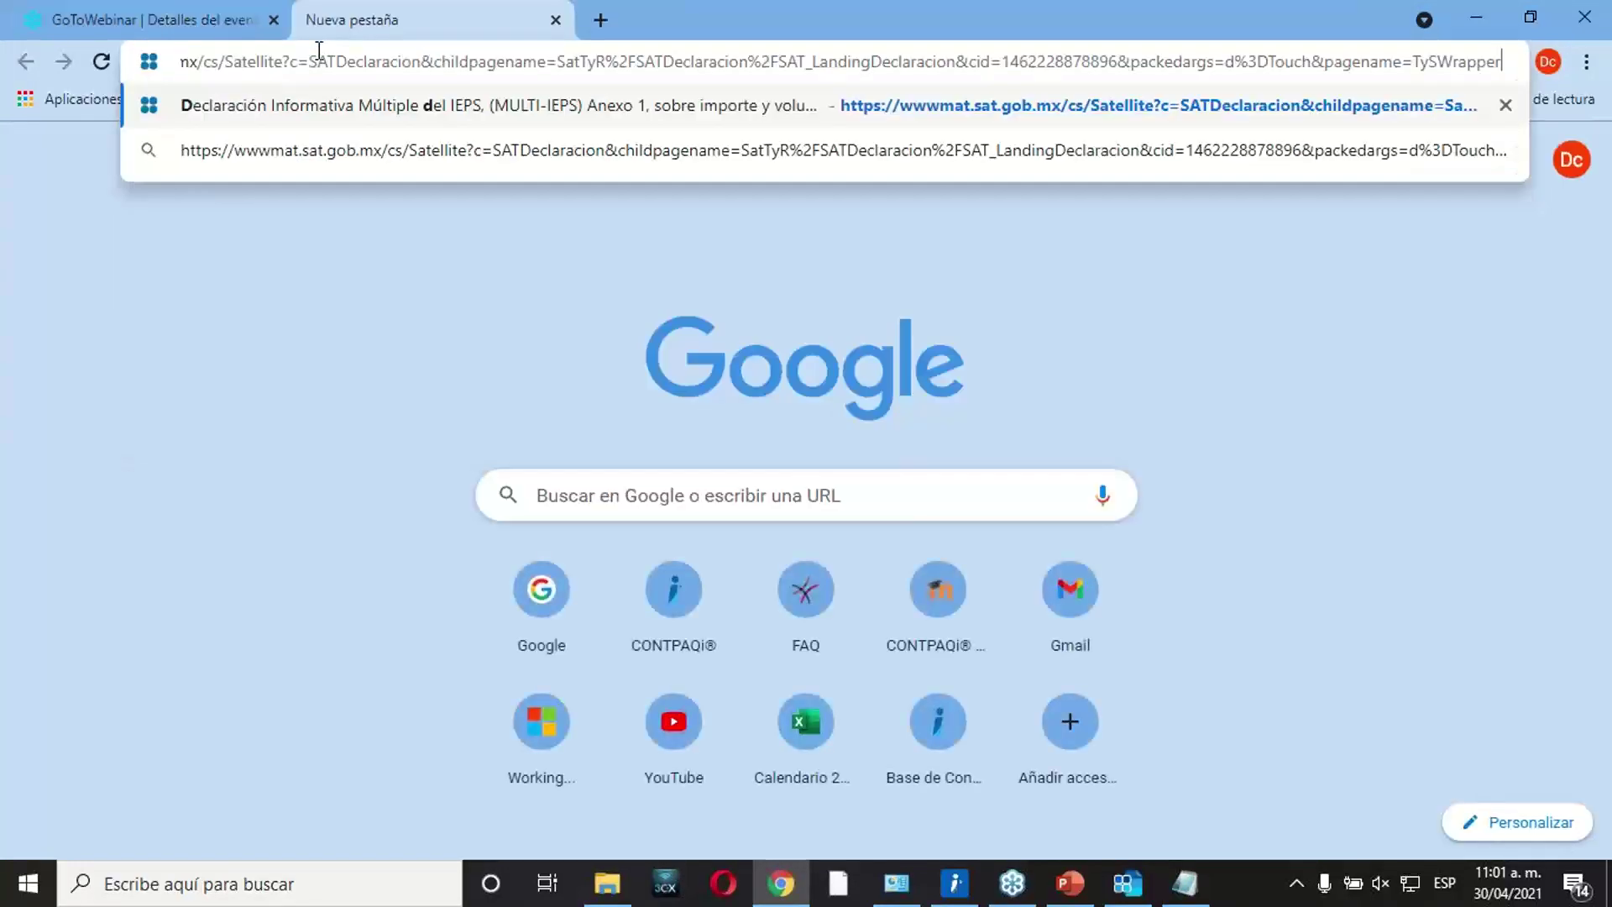
key("Return")
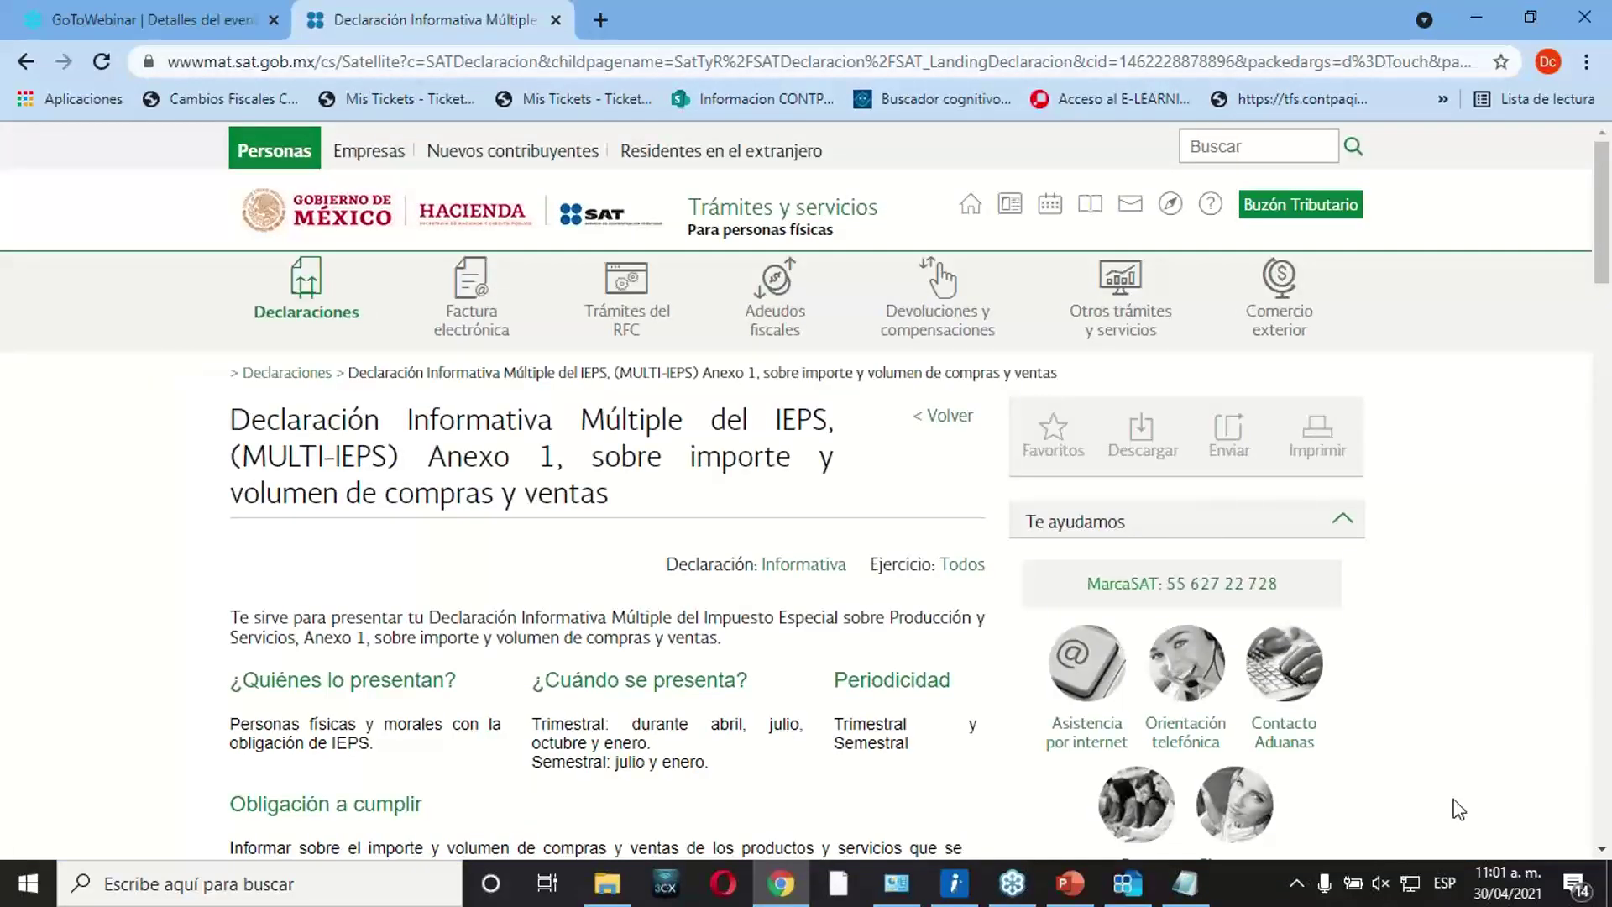
Read who must file the MULTI-IEPS Anexo 1 declaration, when and on what legal basis, and minimize the browser.
scroll(1496, 591, "down", 1)
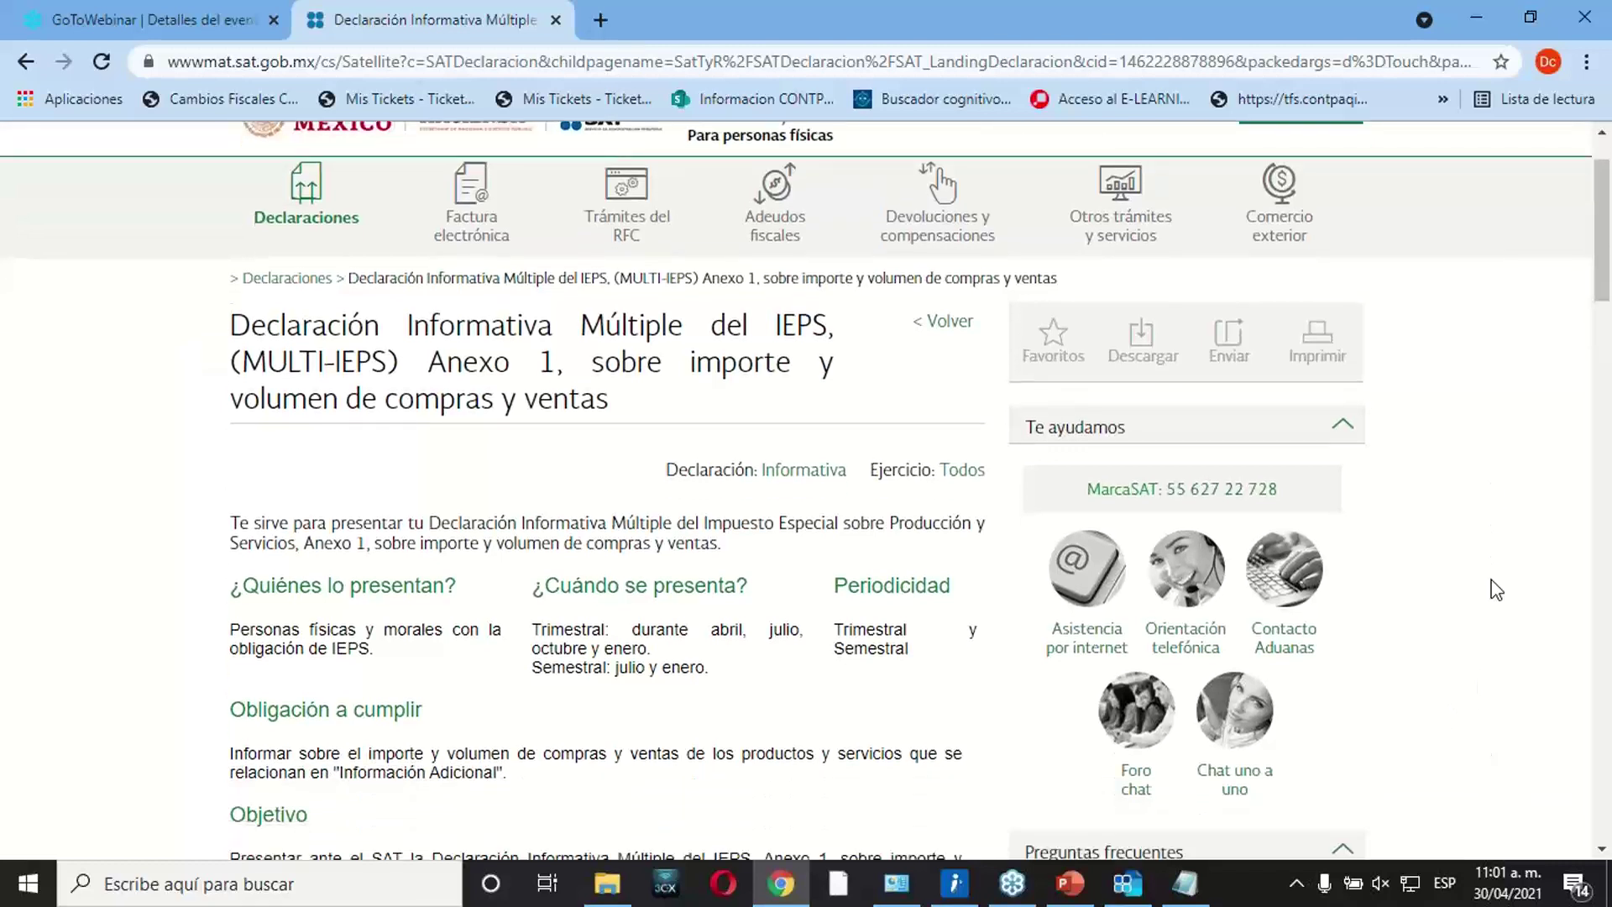
scroll(1497, 590, "down", 1)
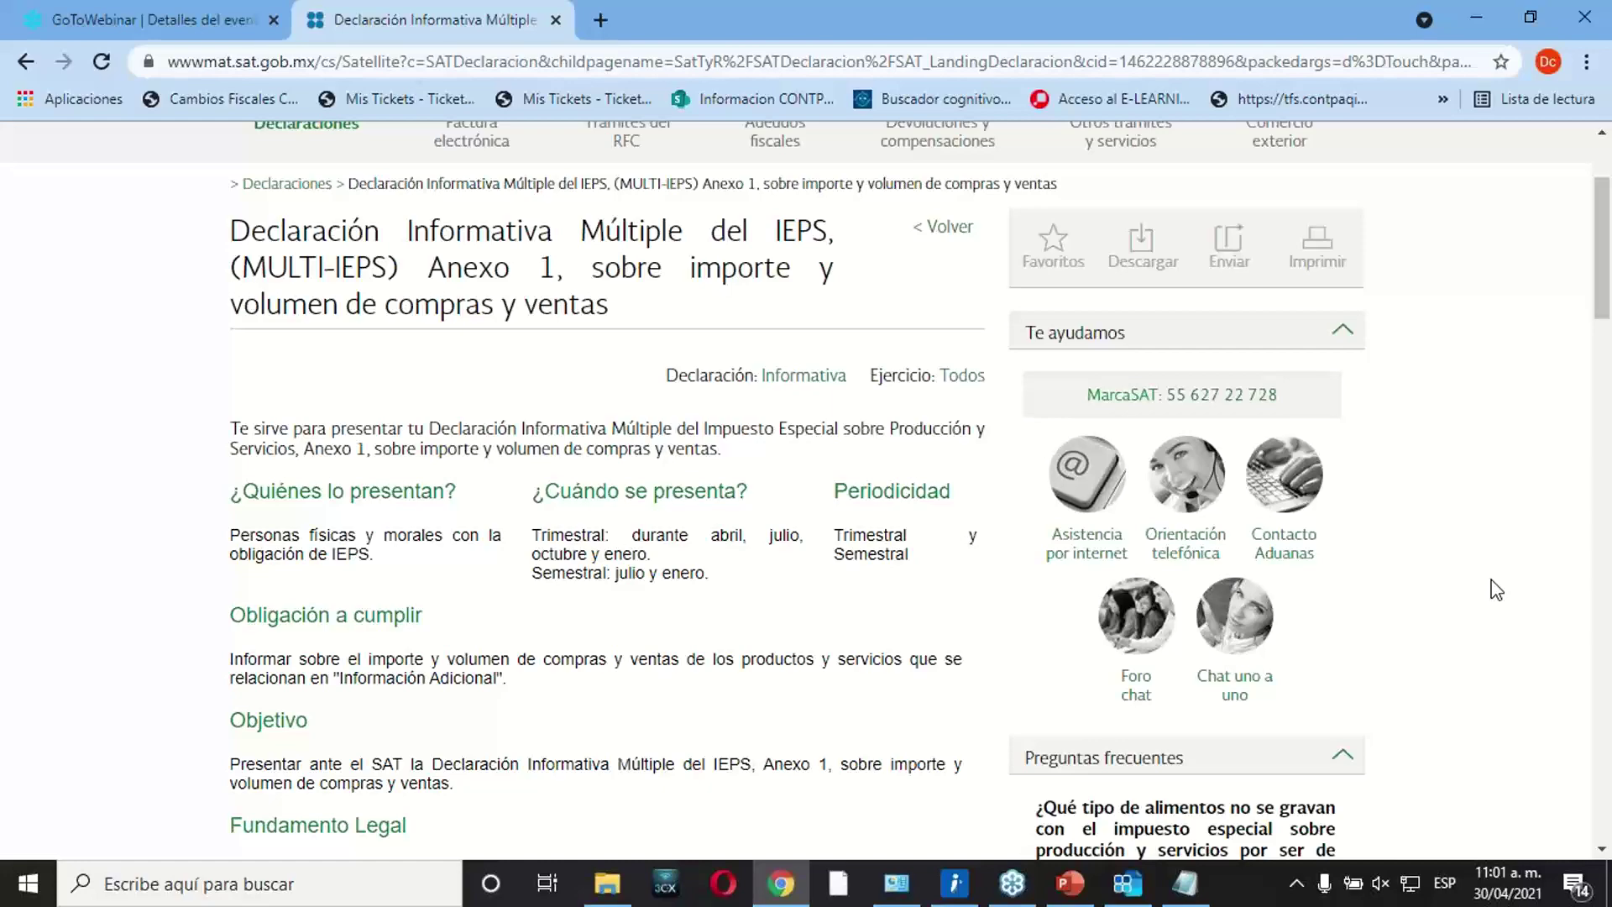
scroll(1496, 590, "down", 10)
scroll(1497, 590, "up", 12)
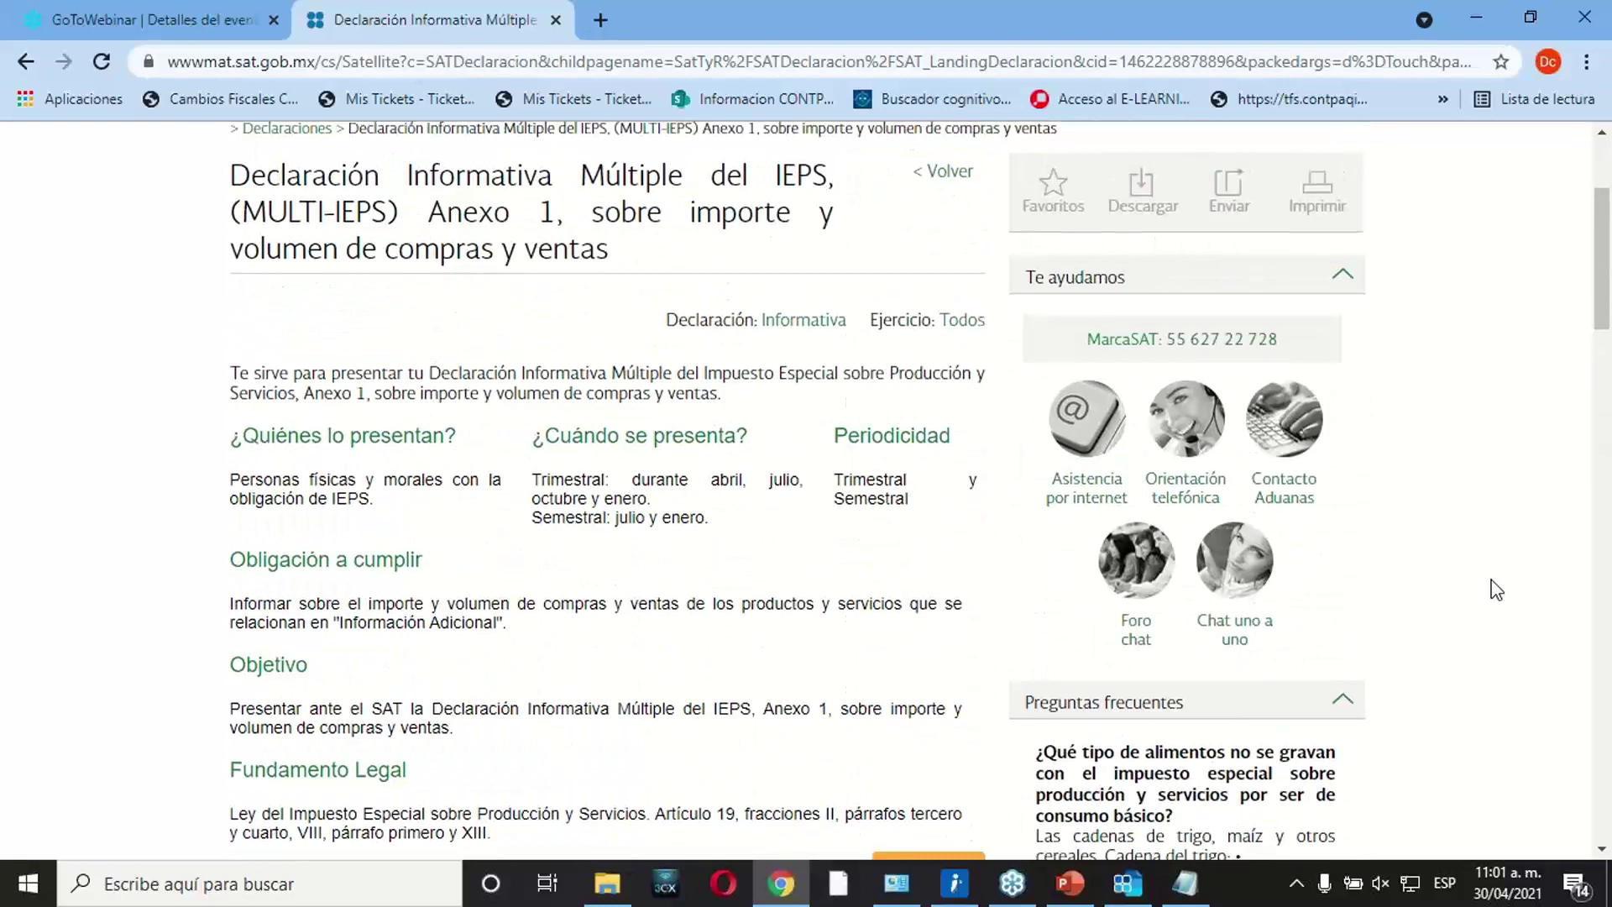
scroll(1497, 590, "down", 1)
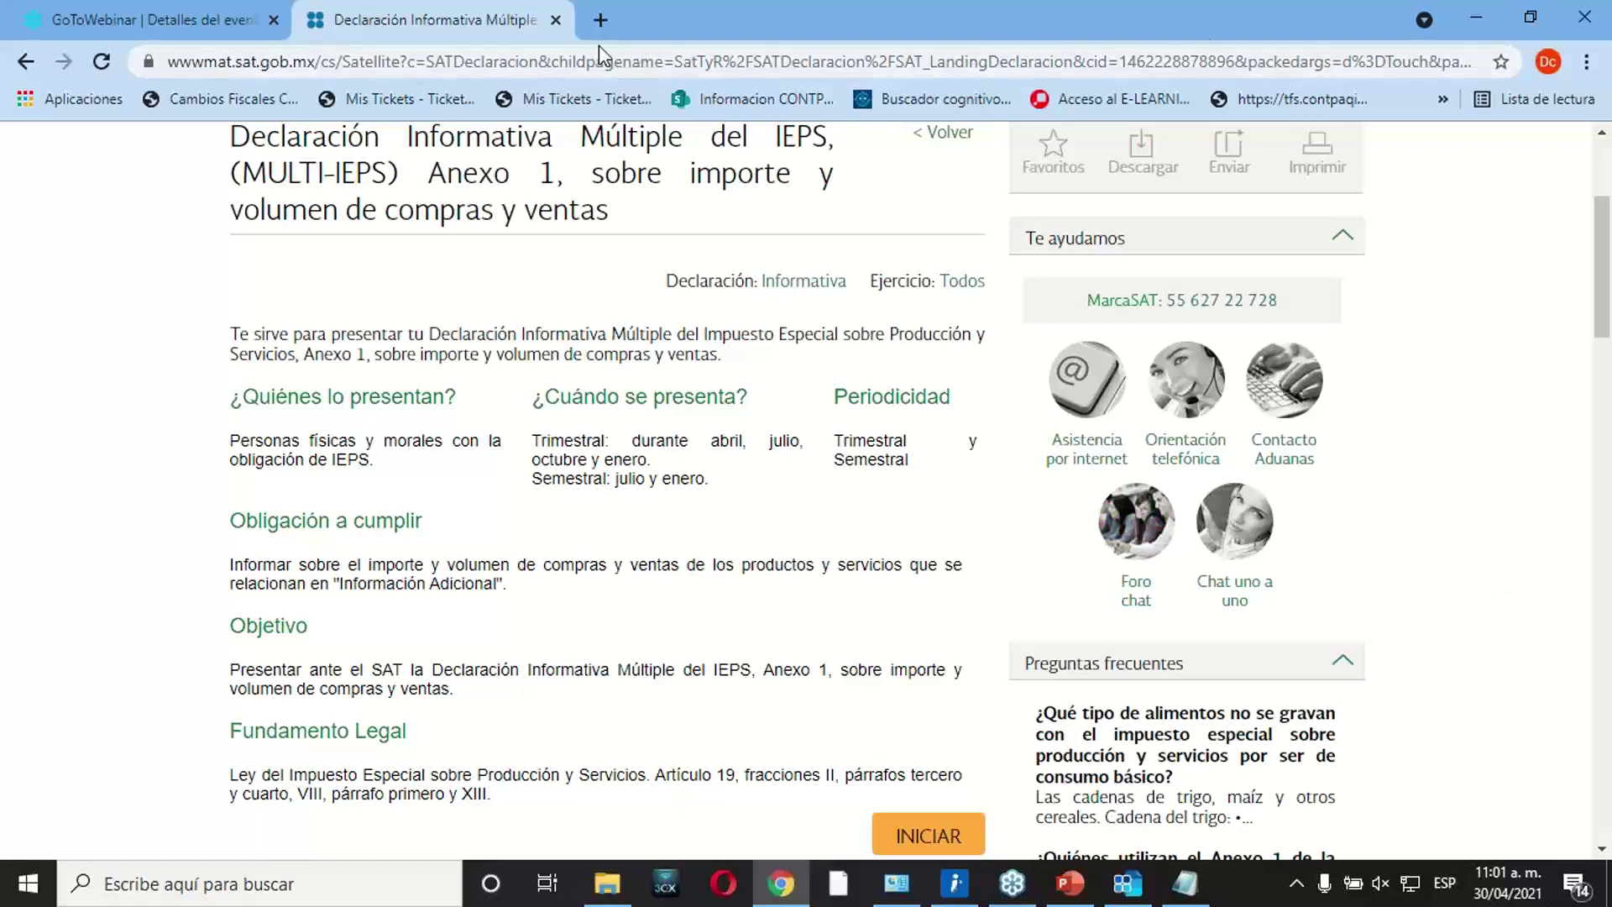
left_click(1475, 20)
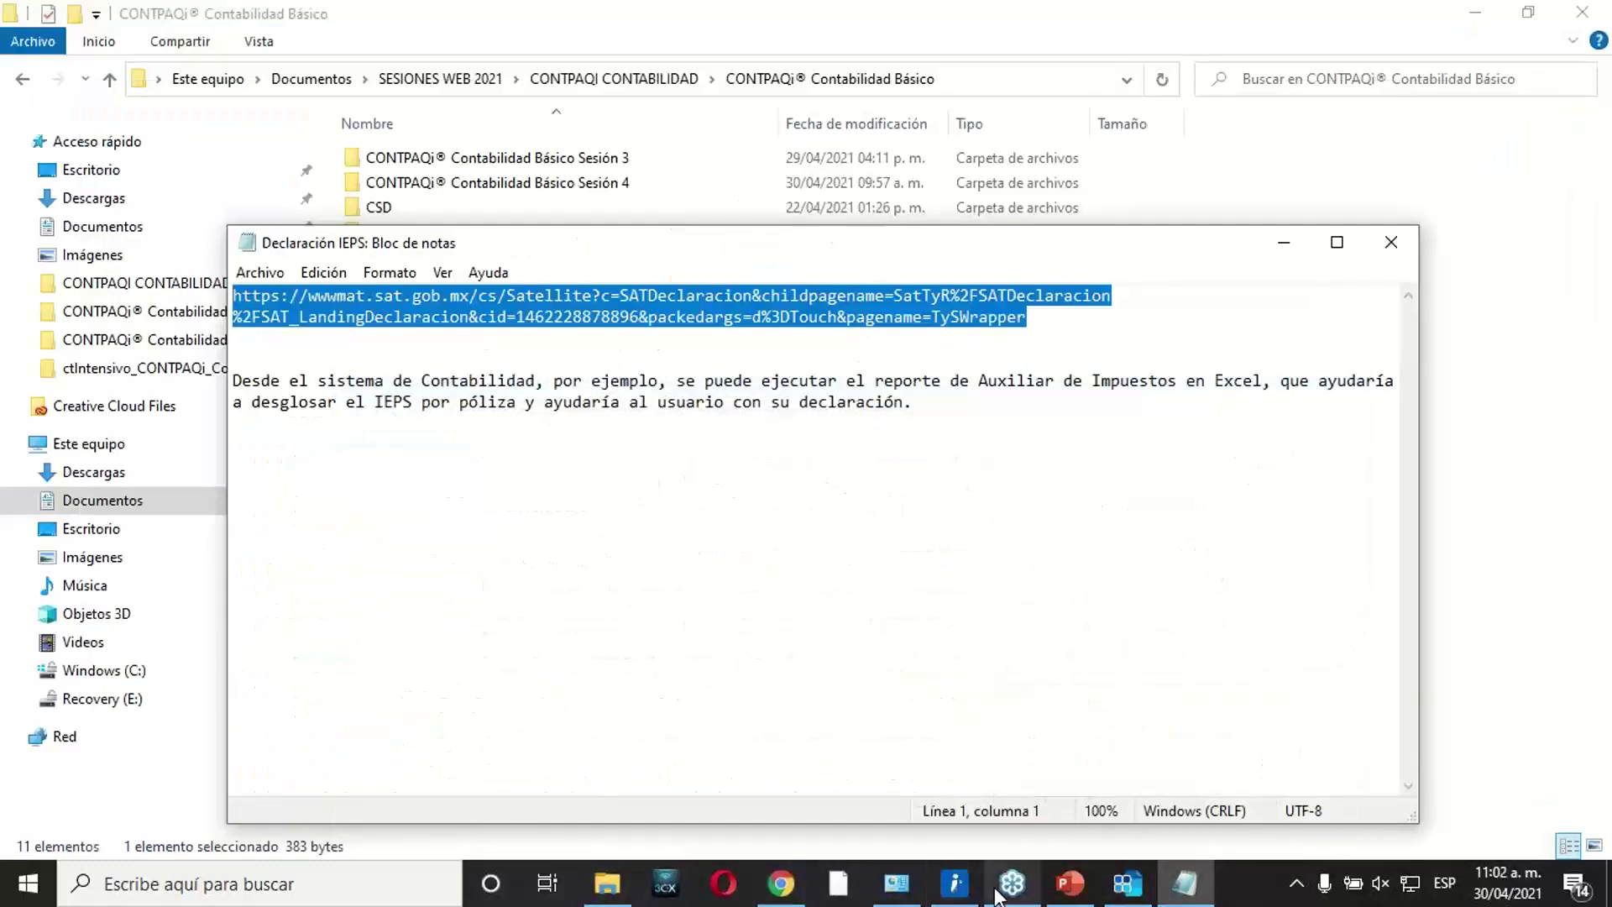
Switch to CONTPAQi Contabilidad, run the Auxiliar de impuestos en Excel report for April 2021 Egresos, and maximize the resulting workbook.
left_click(1110, 895)
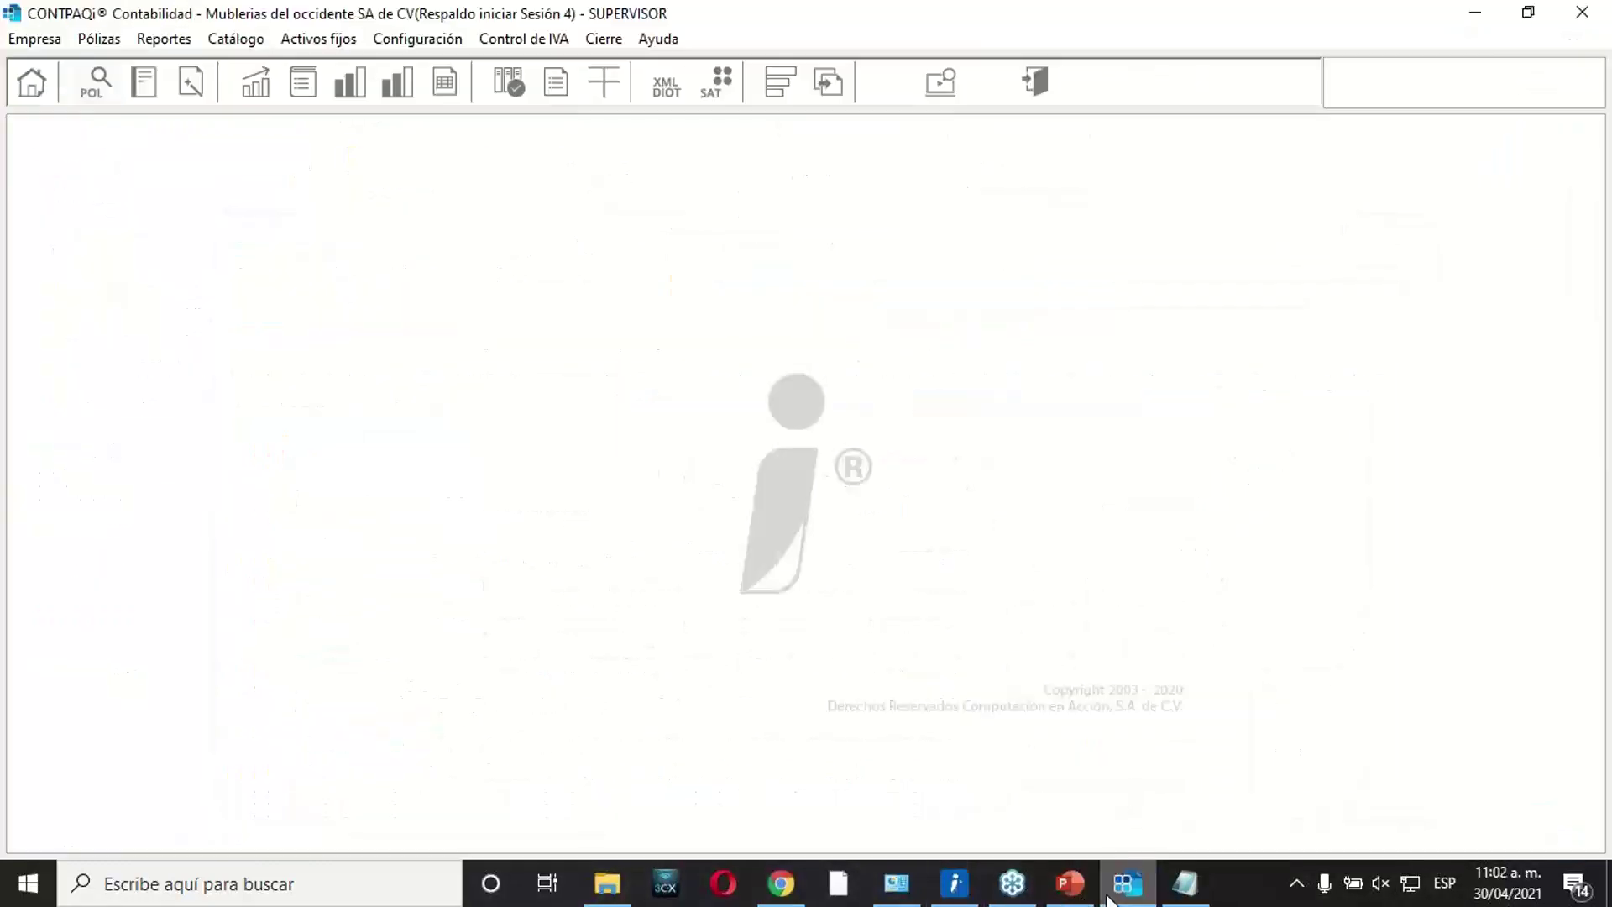
left_click(152, 42)
mouse_move(398, 277)
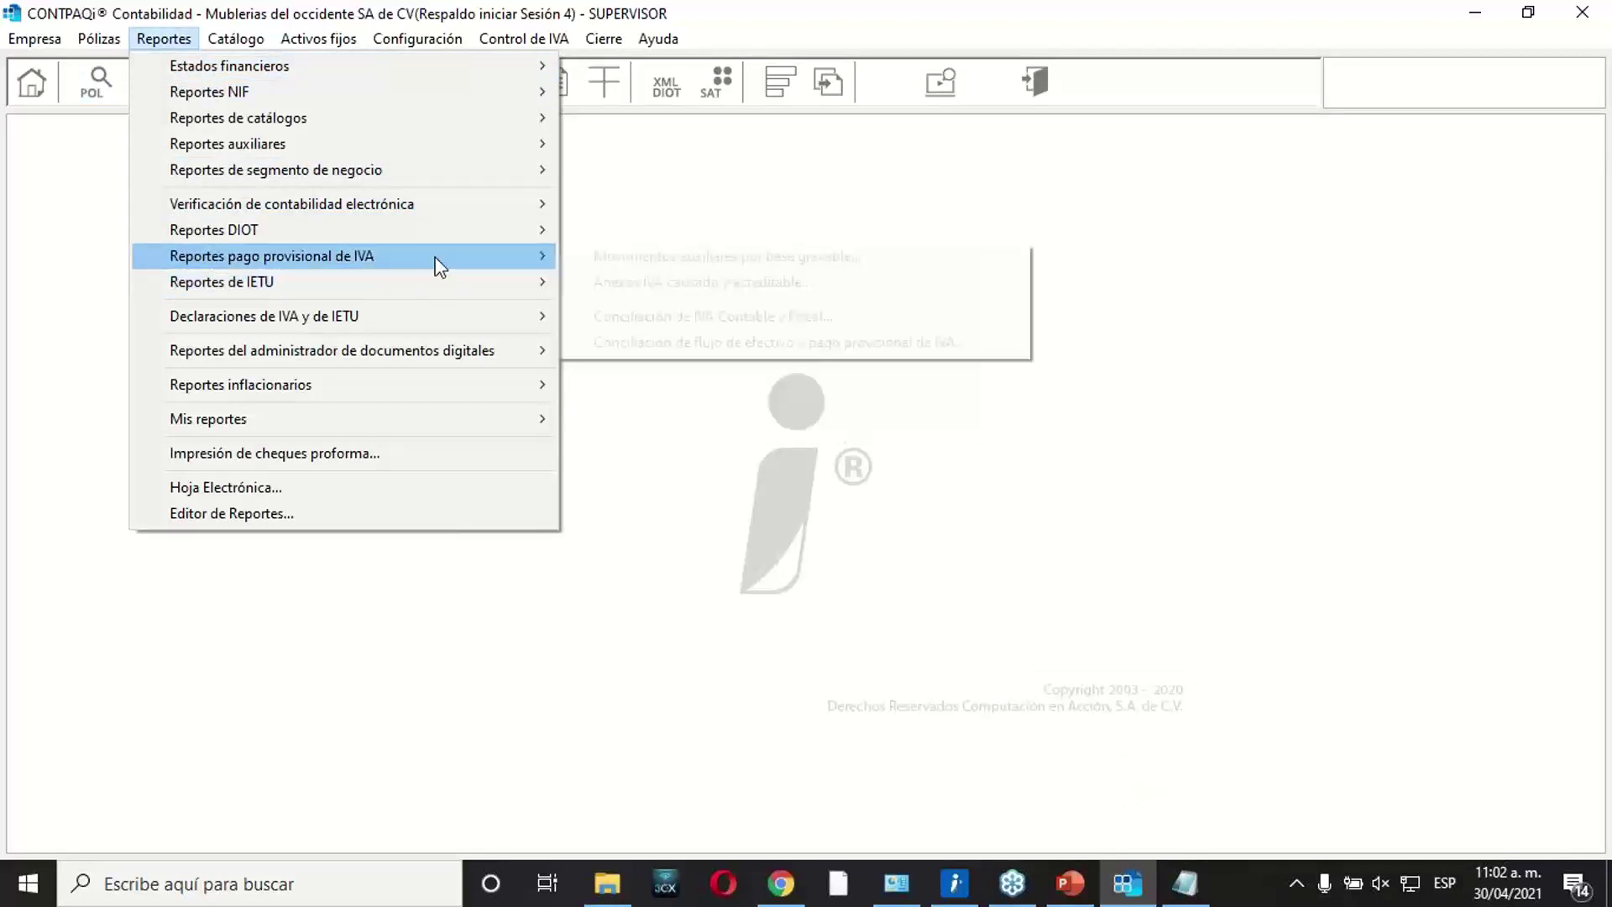
mouse_move(481, 222)
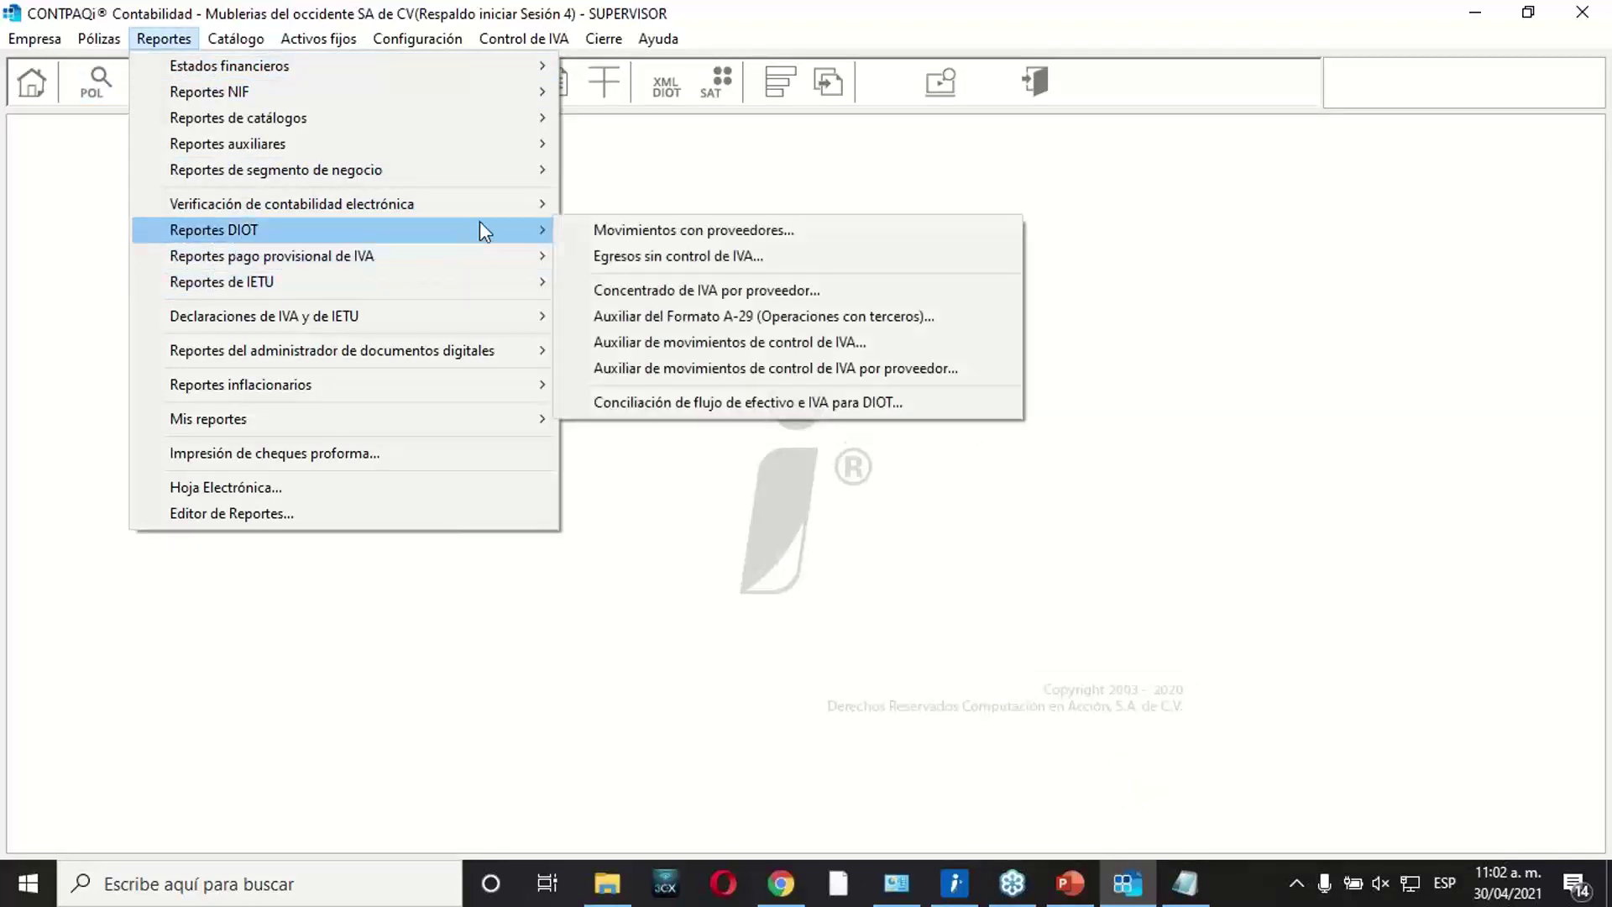
mouse_move(483, 322)
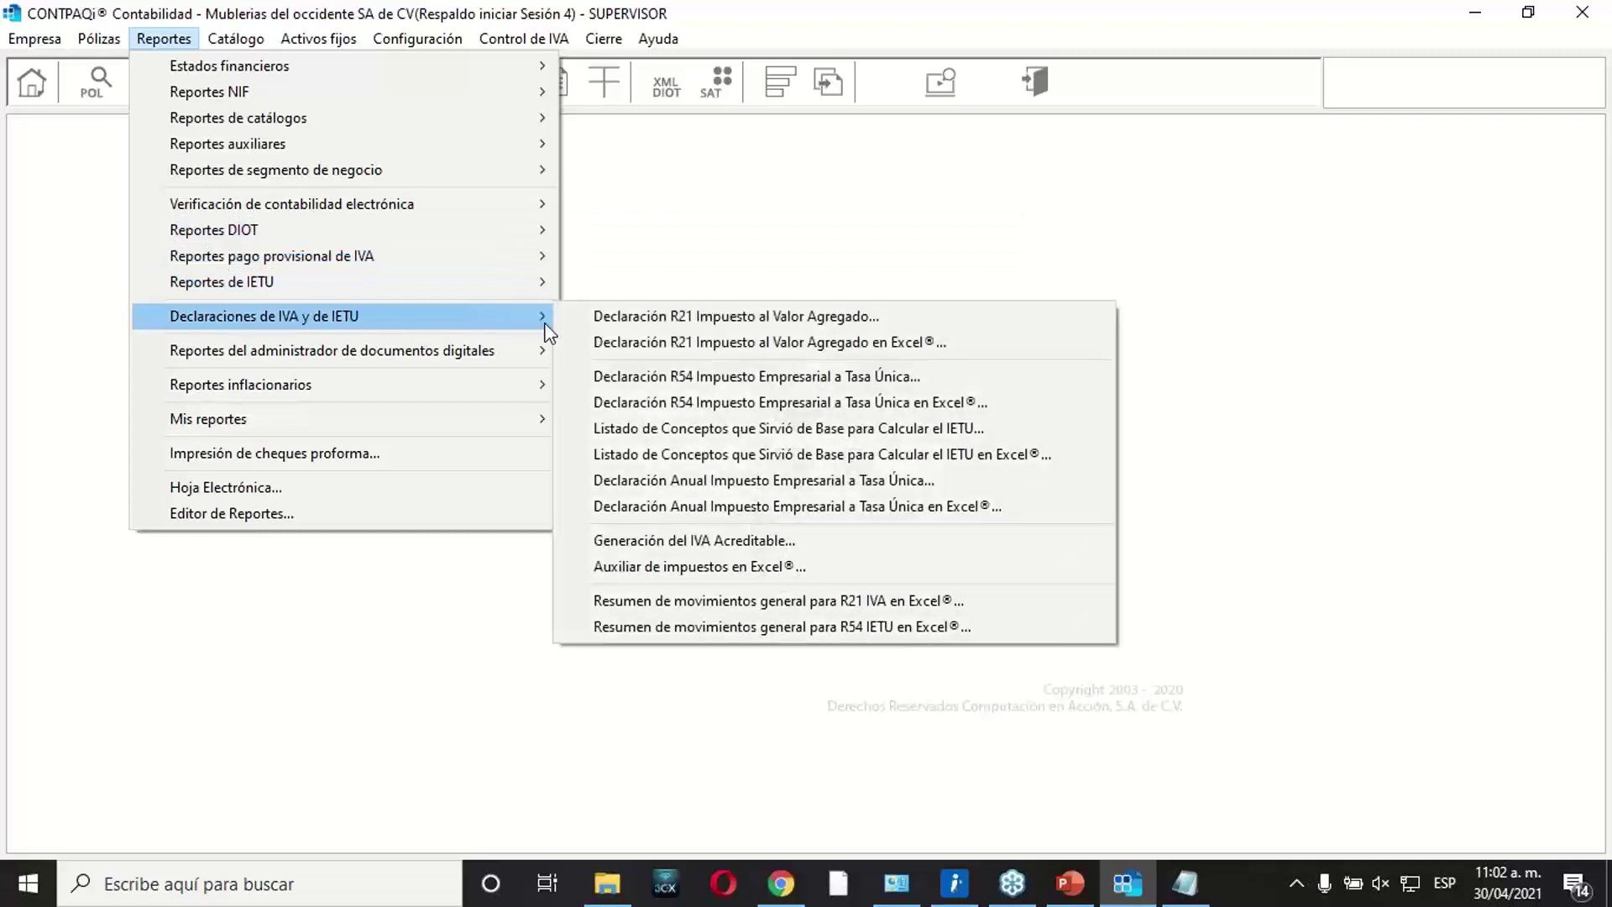
left_click(746, 567)
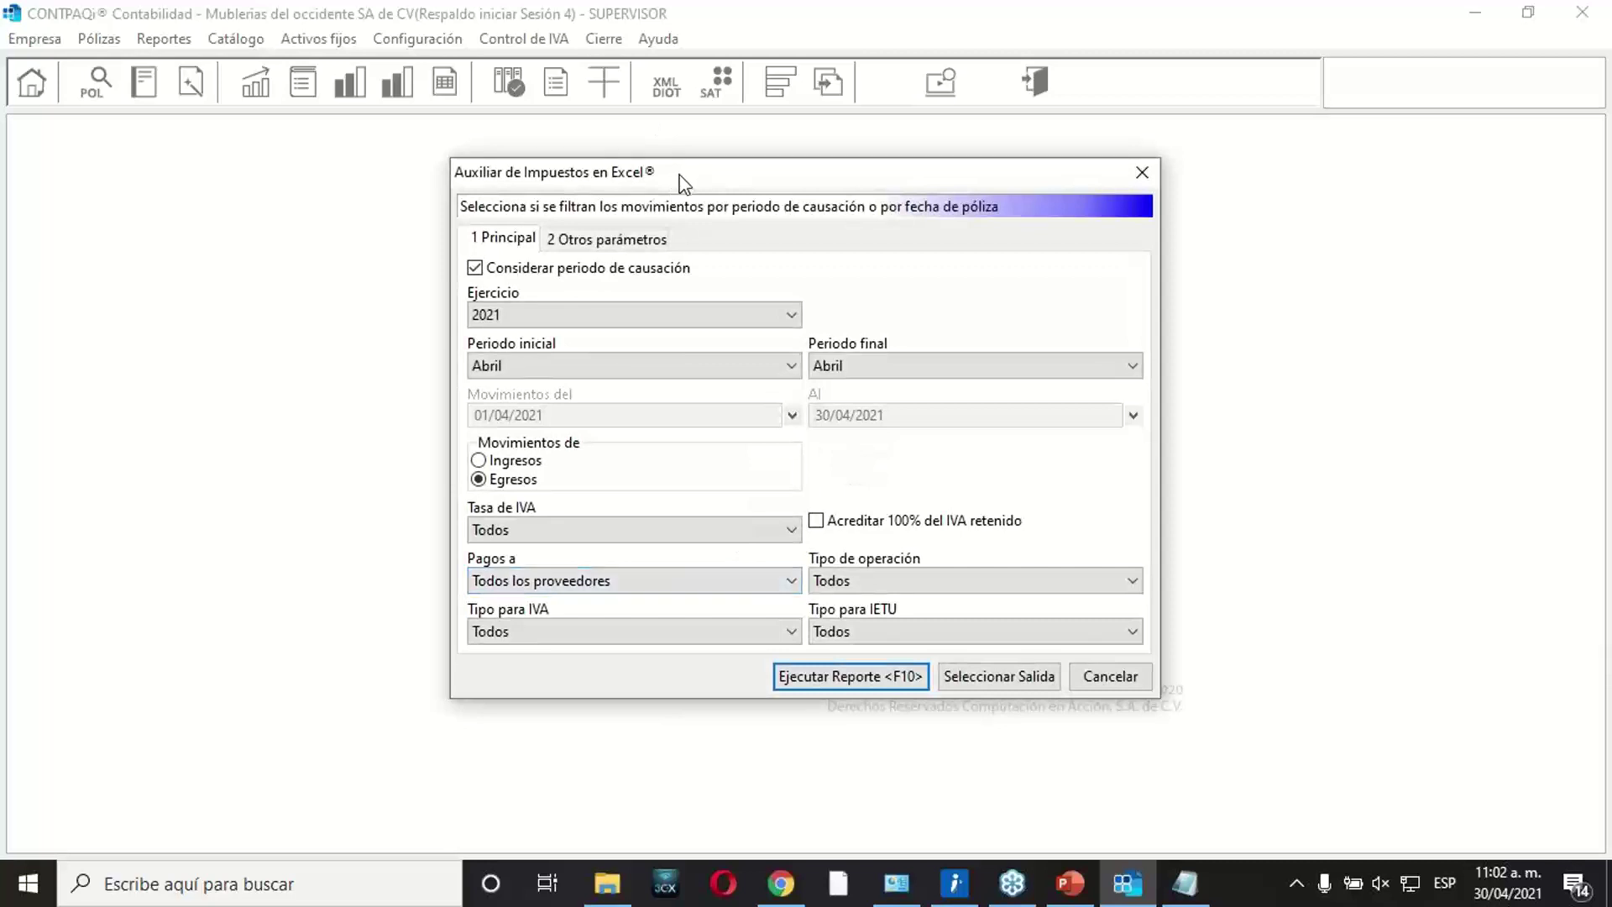
left_click_drag(679, 180, 539, 183)
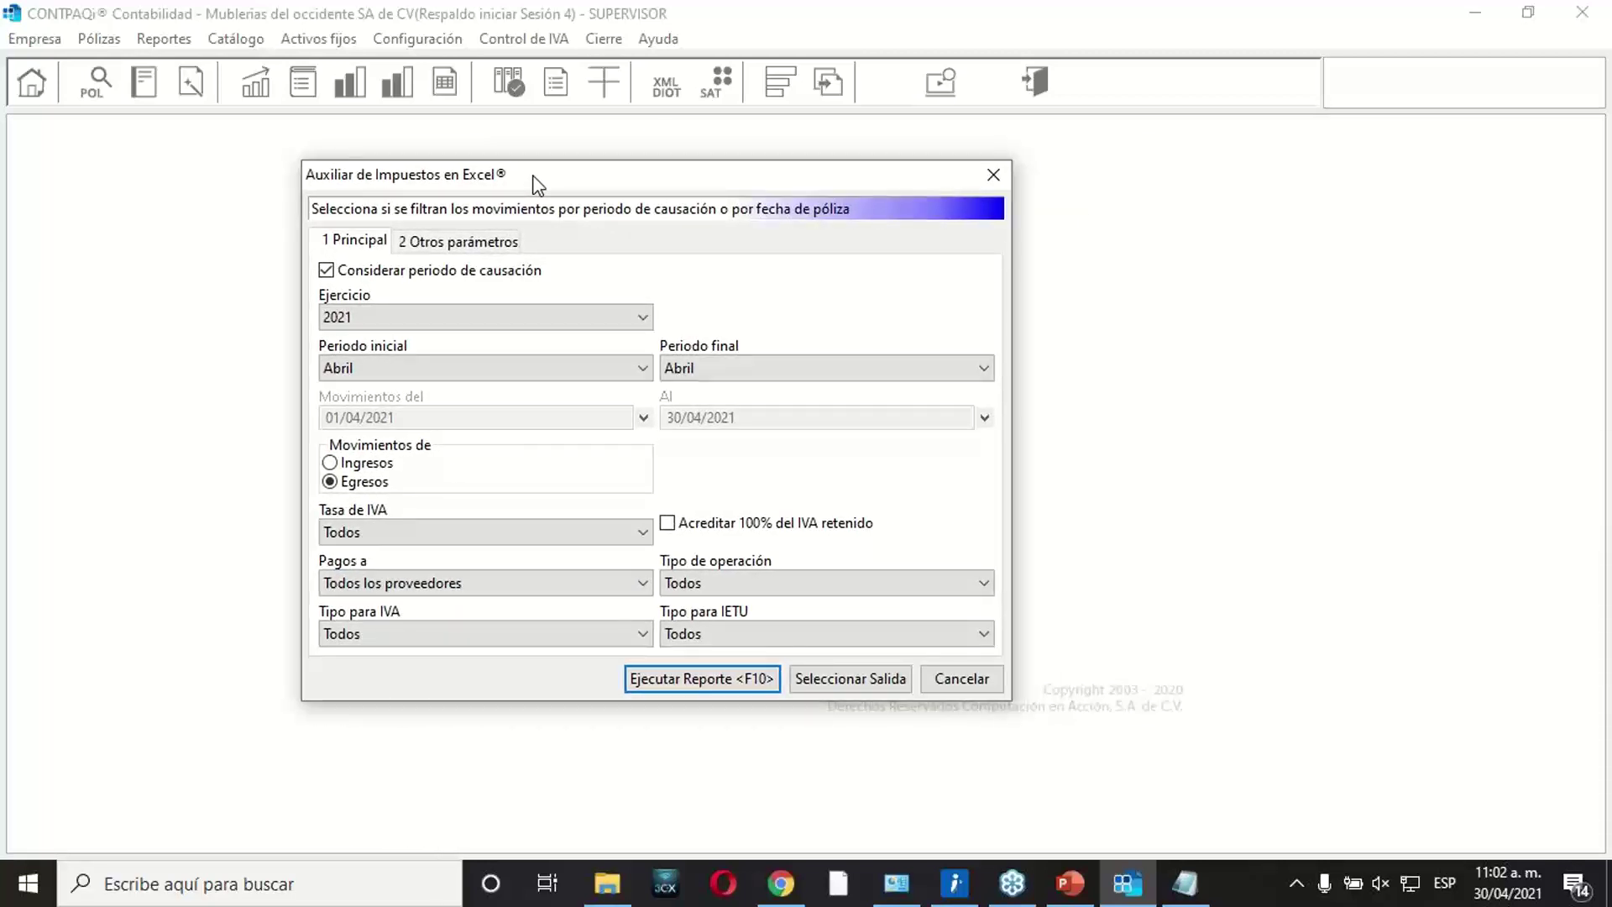
left_click_drag(539, 183, 571, 173)
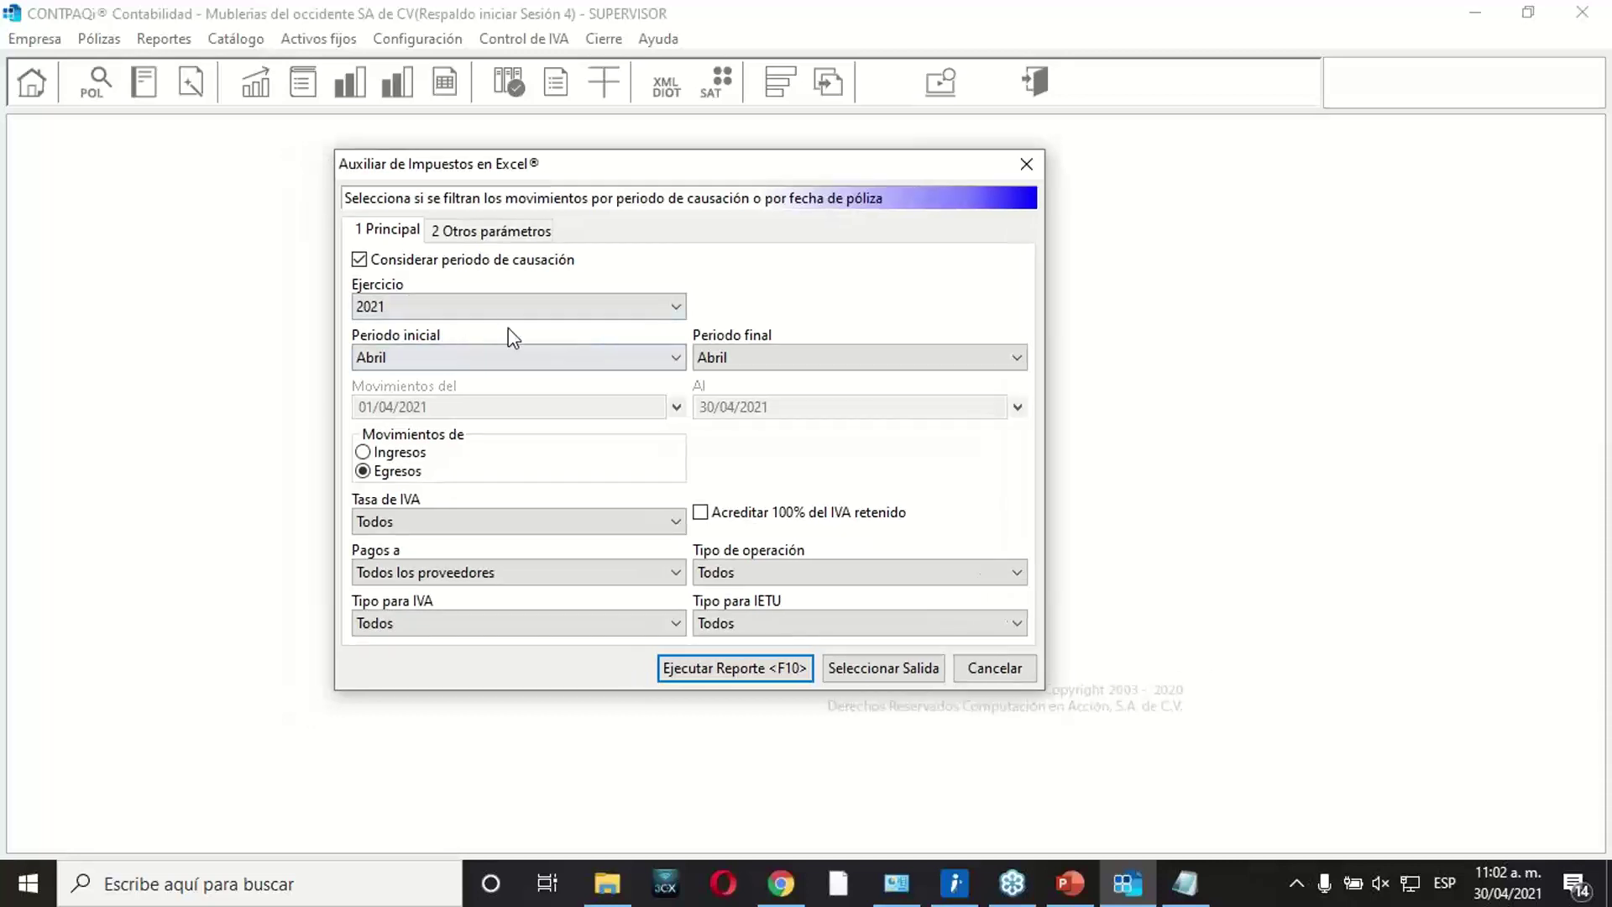
left_click(764, 668)
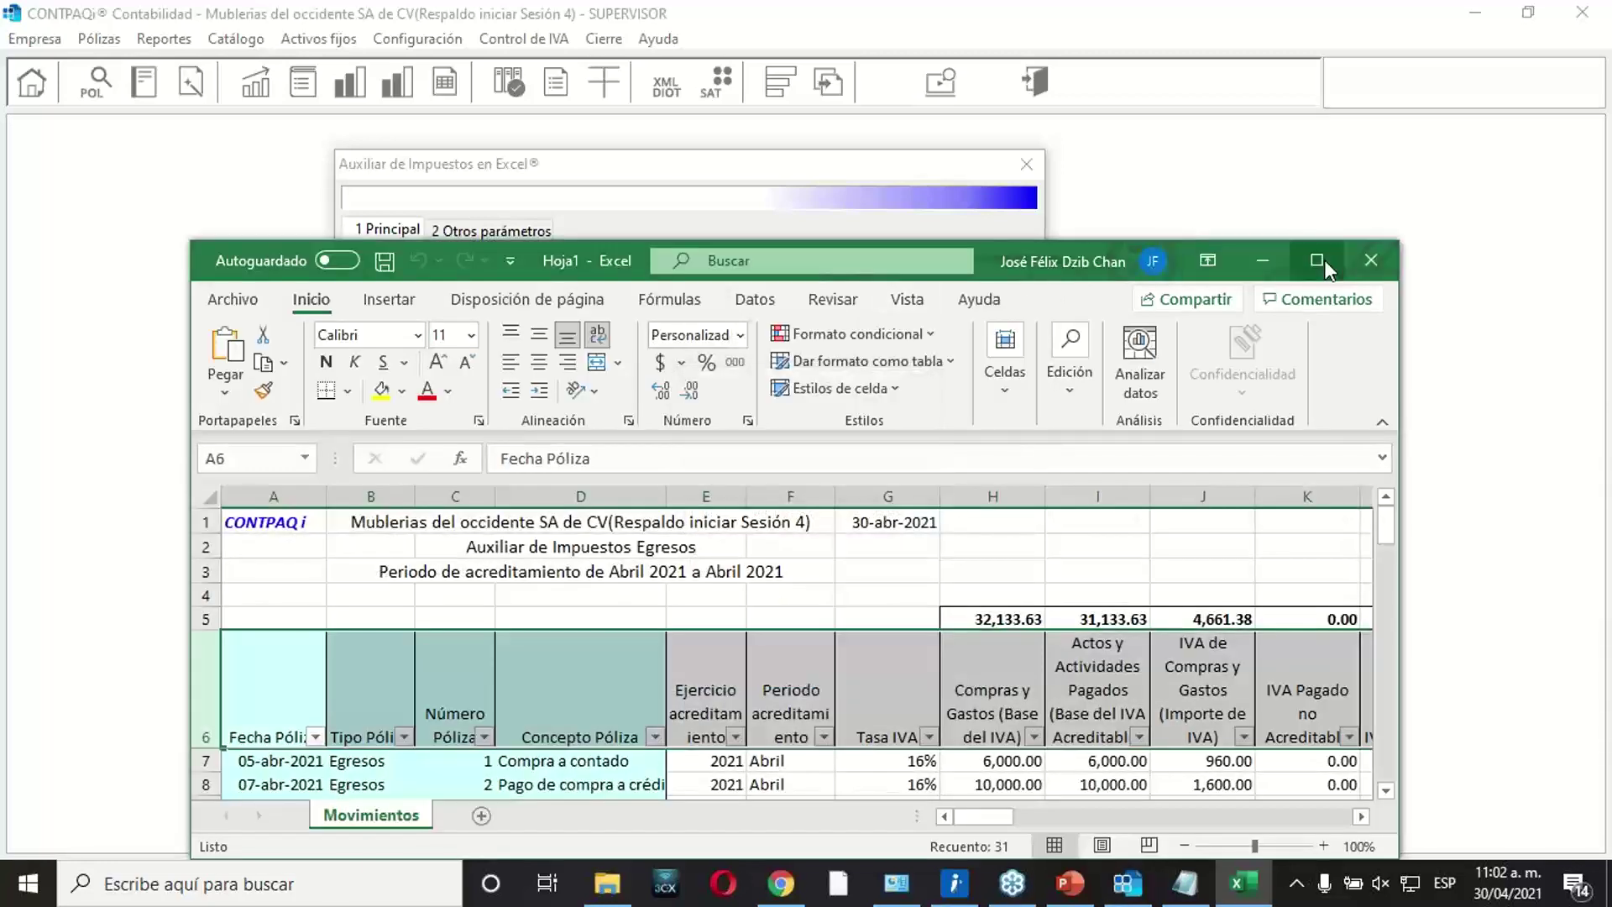
left_click(1324, 259)
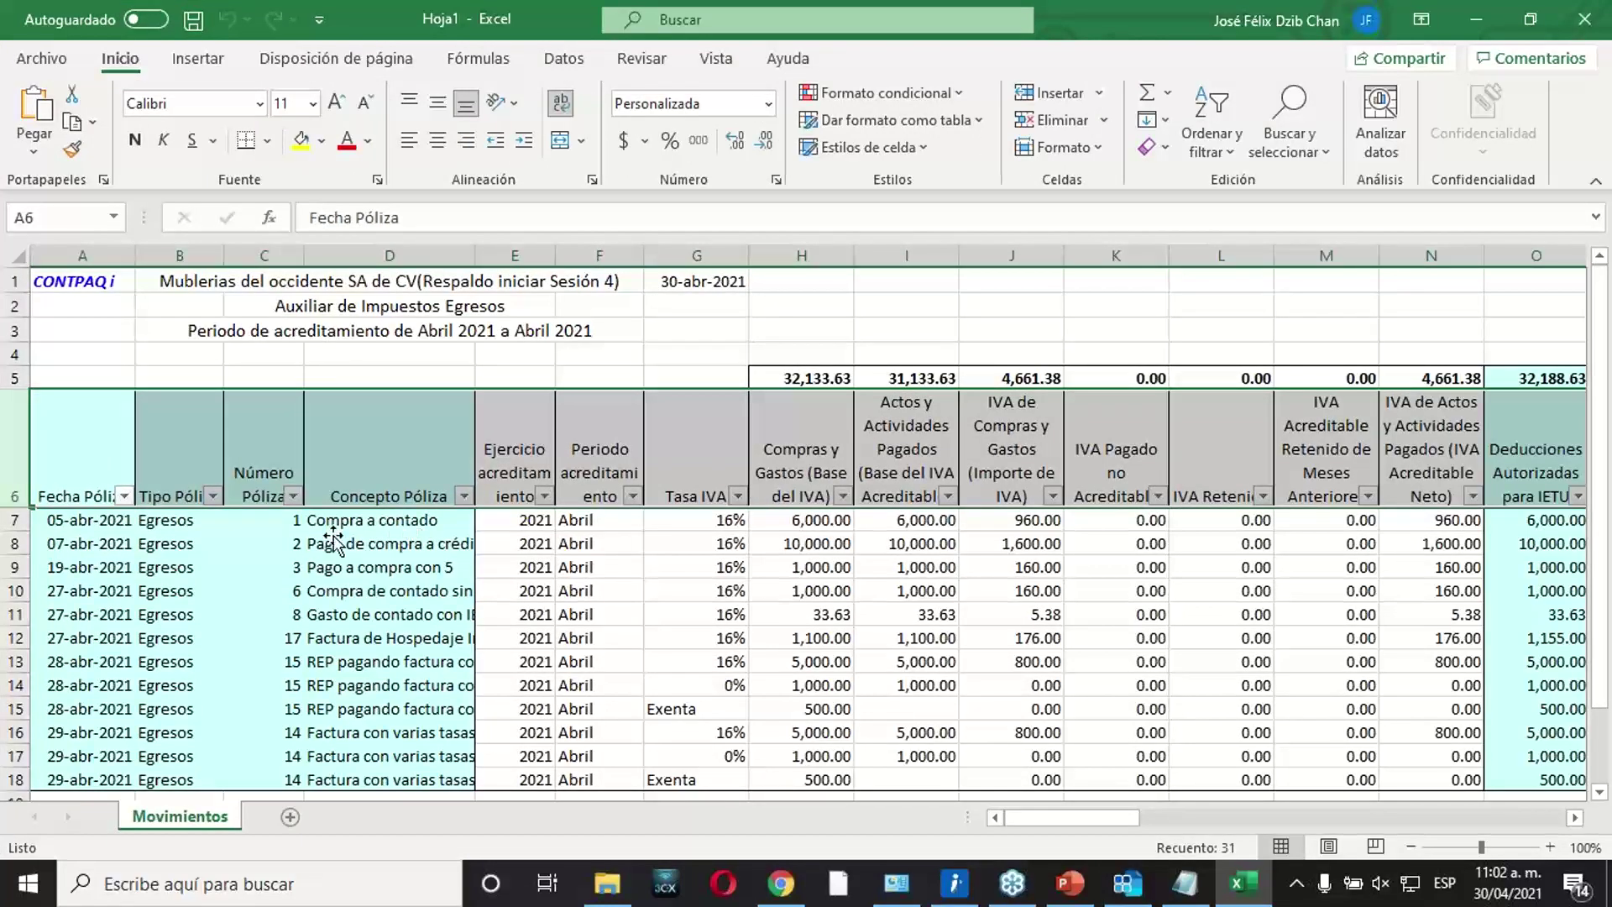
Examine the tax columns of the Auxiliar de Impuestos Egresos sheet across to IEPS, Otros and Código Proveedor.
left_click(206, 597)
key("Right")
key("Right")
key("Right")
key("Right")
key("Right")
key("Right")
key("Right")
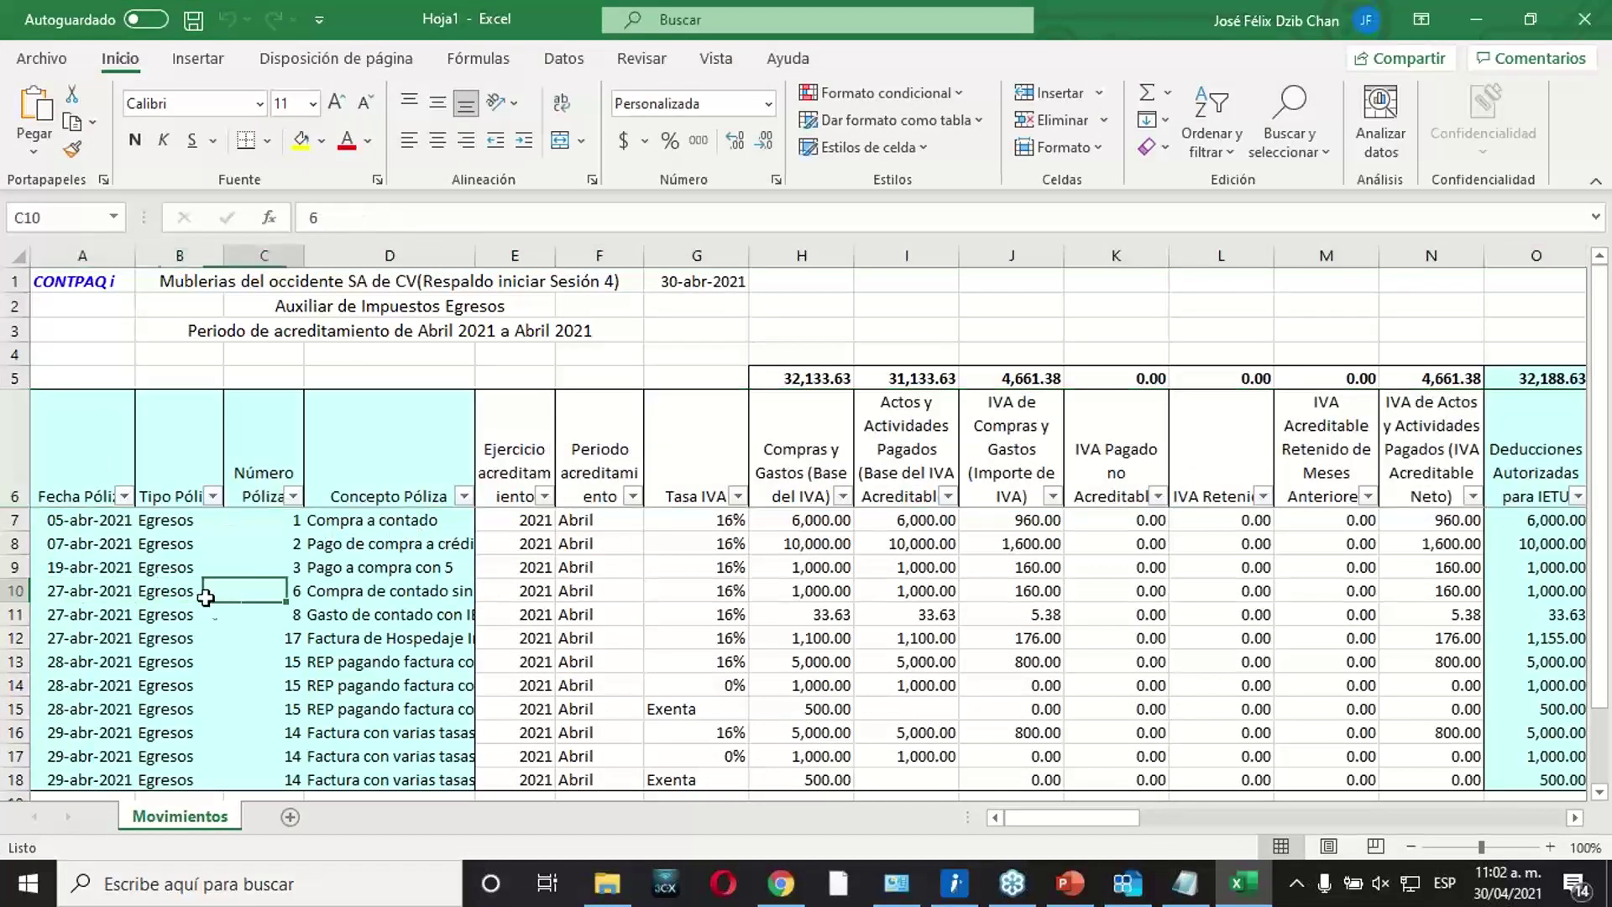
key("Right")
key("Right")
key("Right")
key("Right")
key("Right")
key("Right")
key("Right")
key("Right")
key("Right")
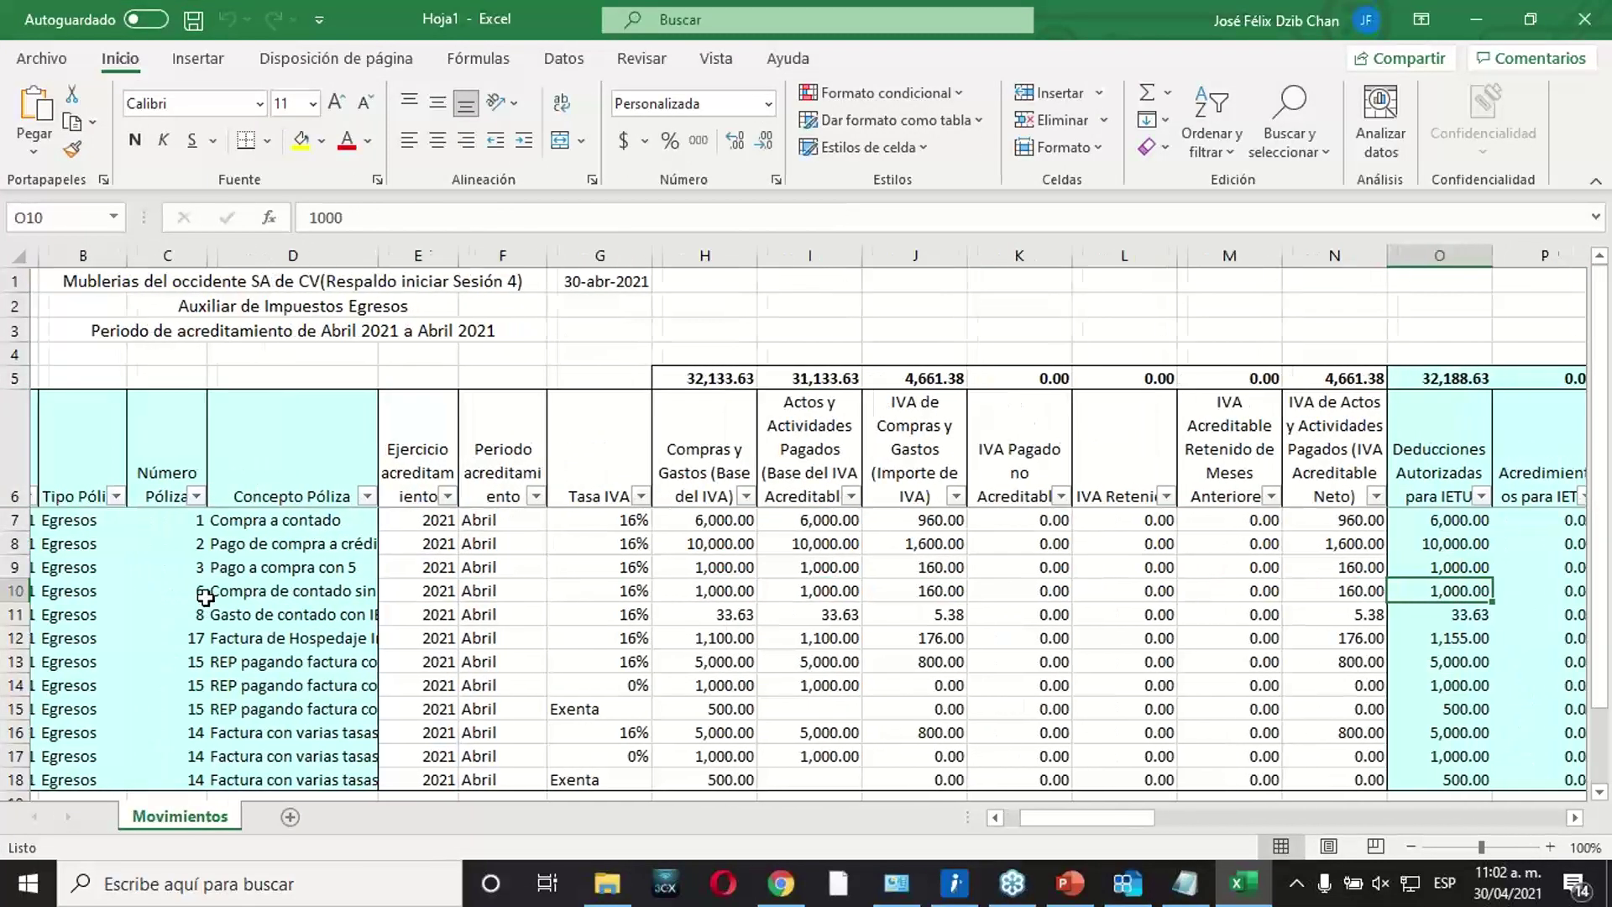
key("Right")
key("Right")
key("Right")
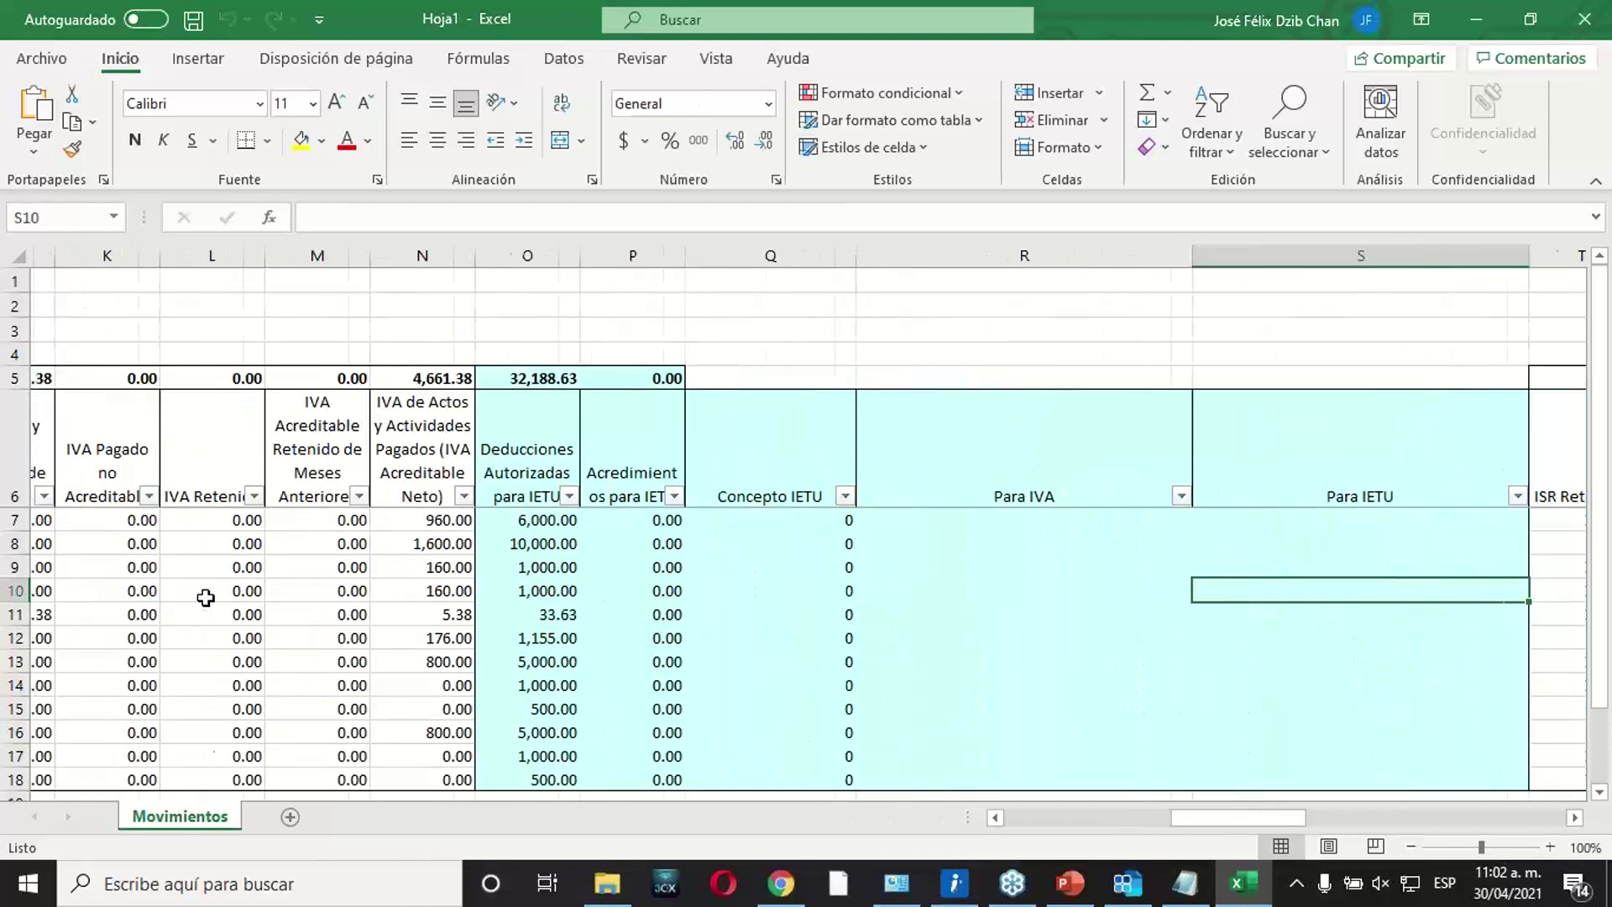
key("Right")
key("Right")
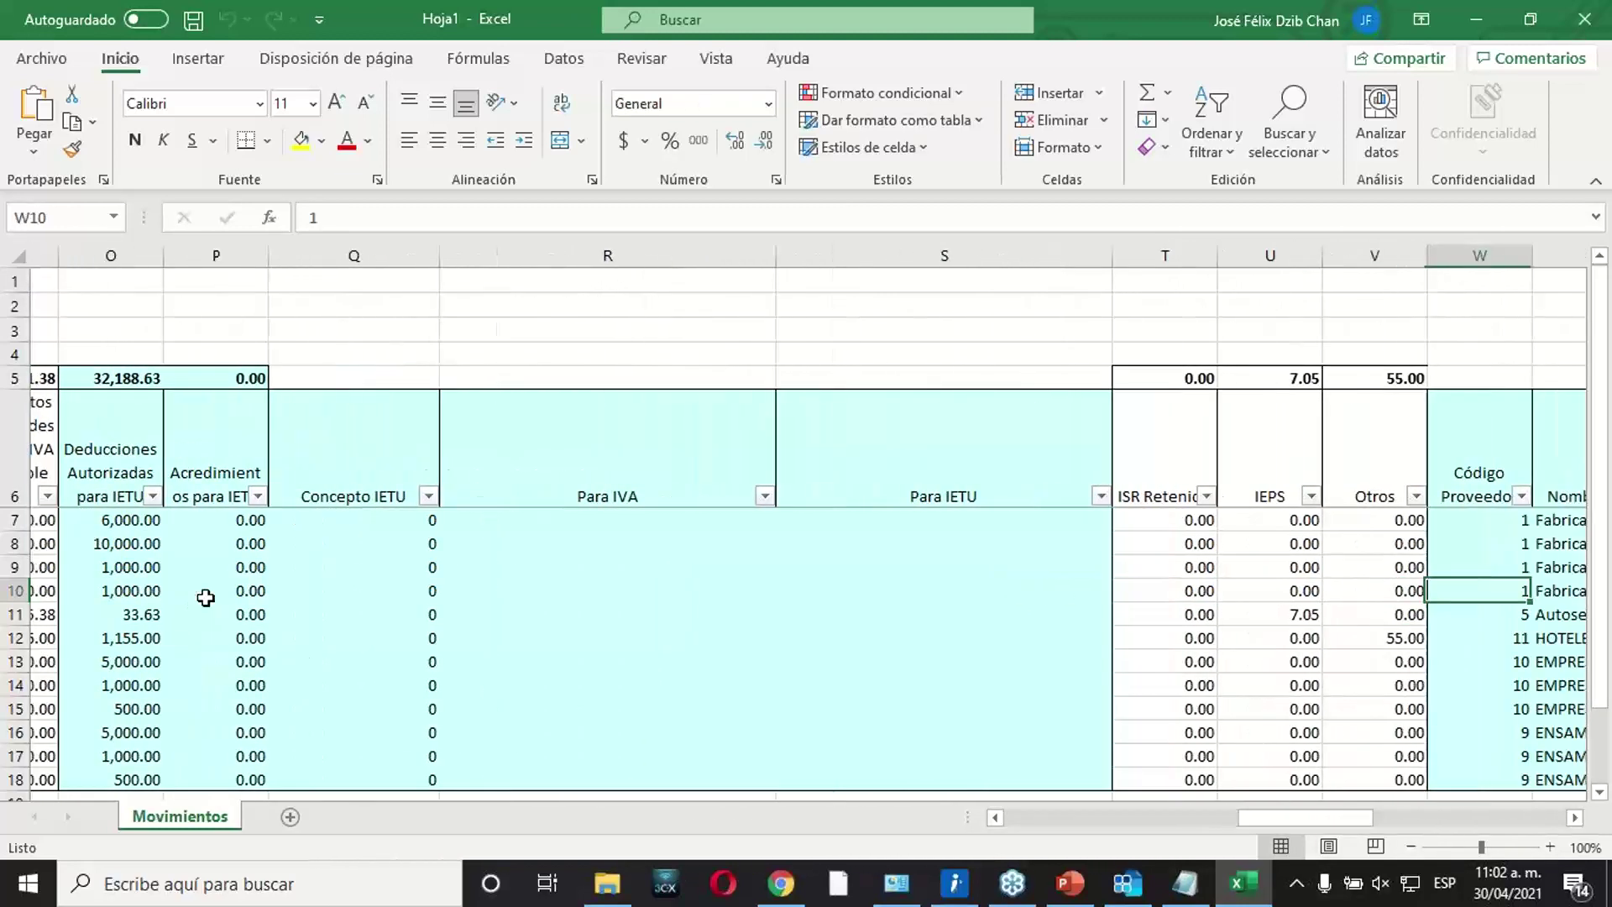
Examine the IEPS column's movements and subtotal in the Auxiliar de Impuestos Egresos sheet, and return to the Fecha Póliza column.
key("Down")
key("Left")
key("Left")
key("Up")
key("Up")
key("Up")
key("Up")
key("Down")
key("Down")
key("Down")
key("Down")
key("Down")
key("Down")
key("Down")
key("Down")
key("Down")
key("Down")
key("Down")
key("Down")
key("Up")
key("Up")
key("Up")
key("Up")
key("Up")
key("Up")
key("Up")
key("Up")
key("Up")
key("Up")
key("Up")
key("Up")
key("Up")
key("Up")
key("Up")
key("Up")
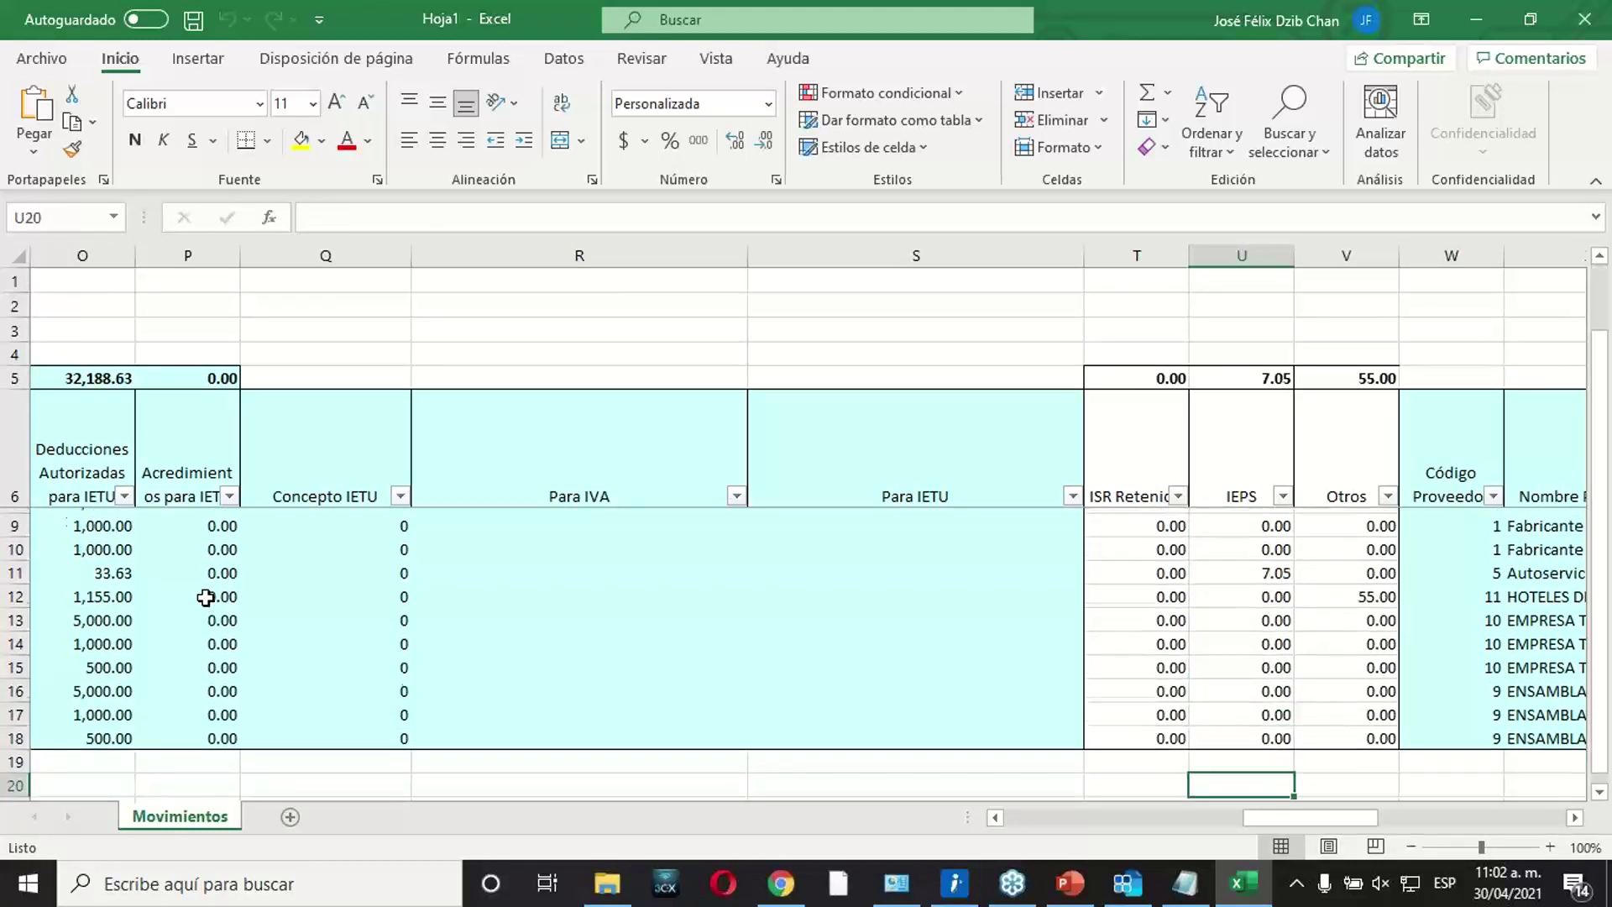
key("Down")
key("Down")
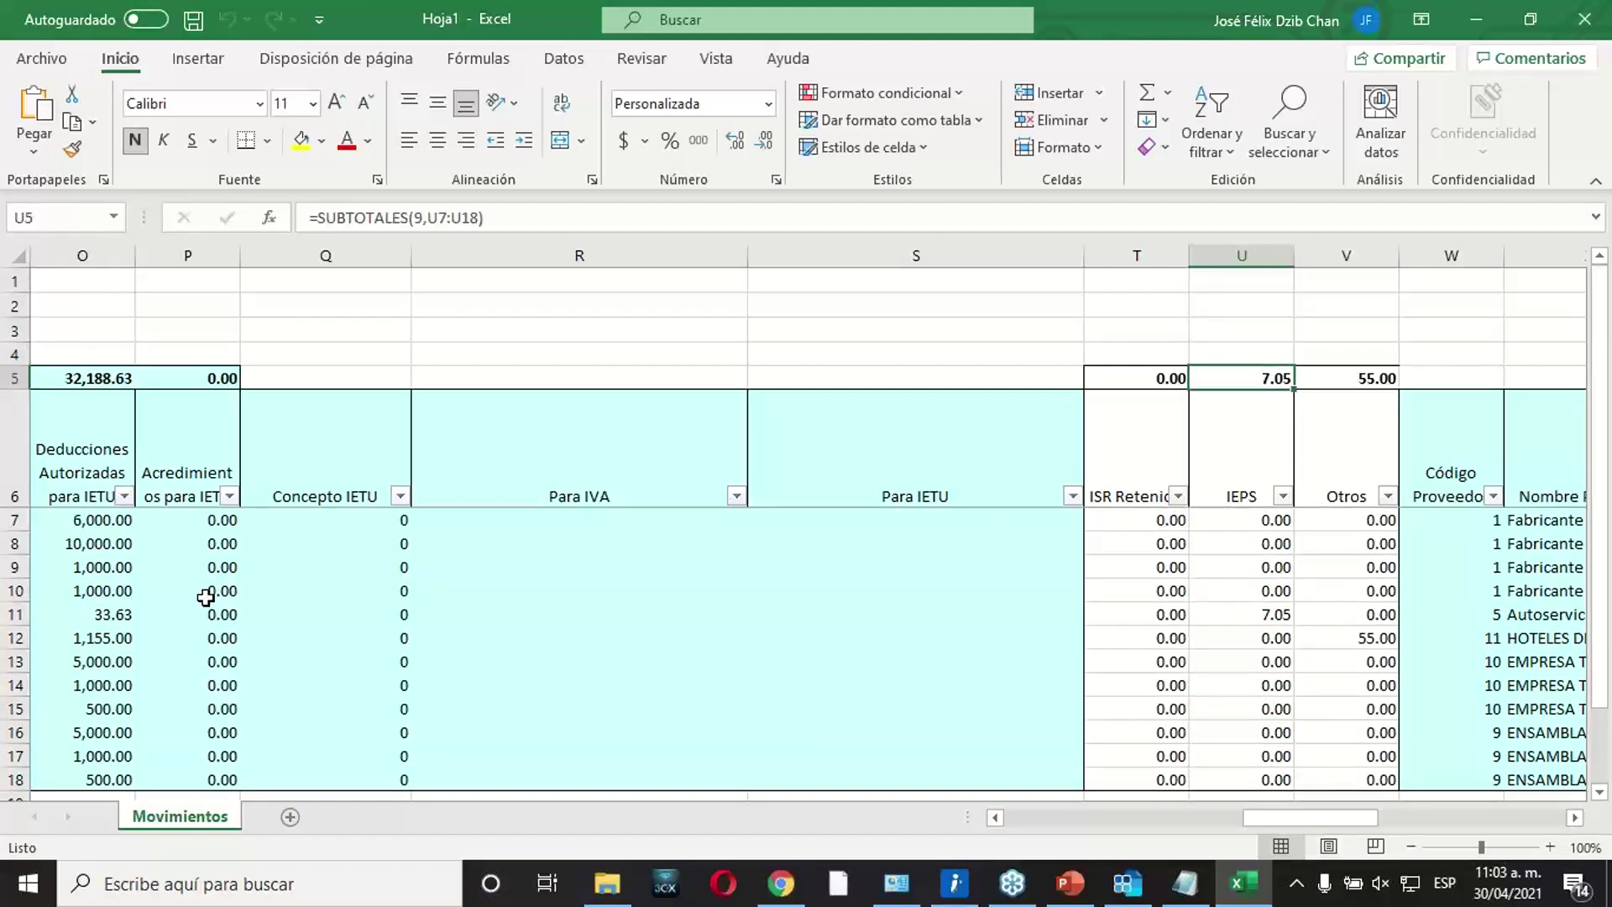
key("Down")
key("Down")
key("Down")
key("Down")
key("Down")
key("Down")
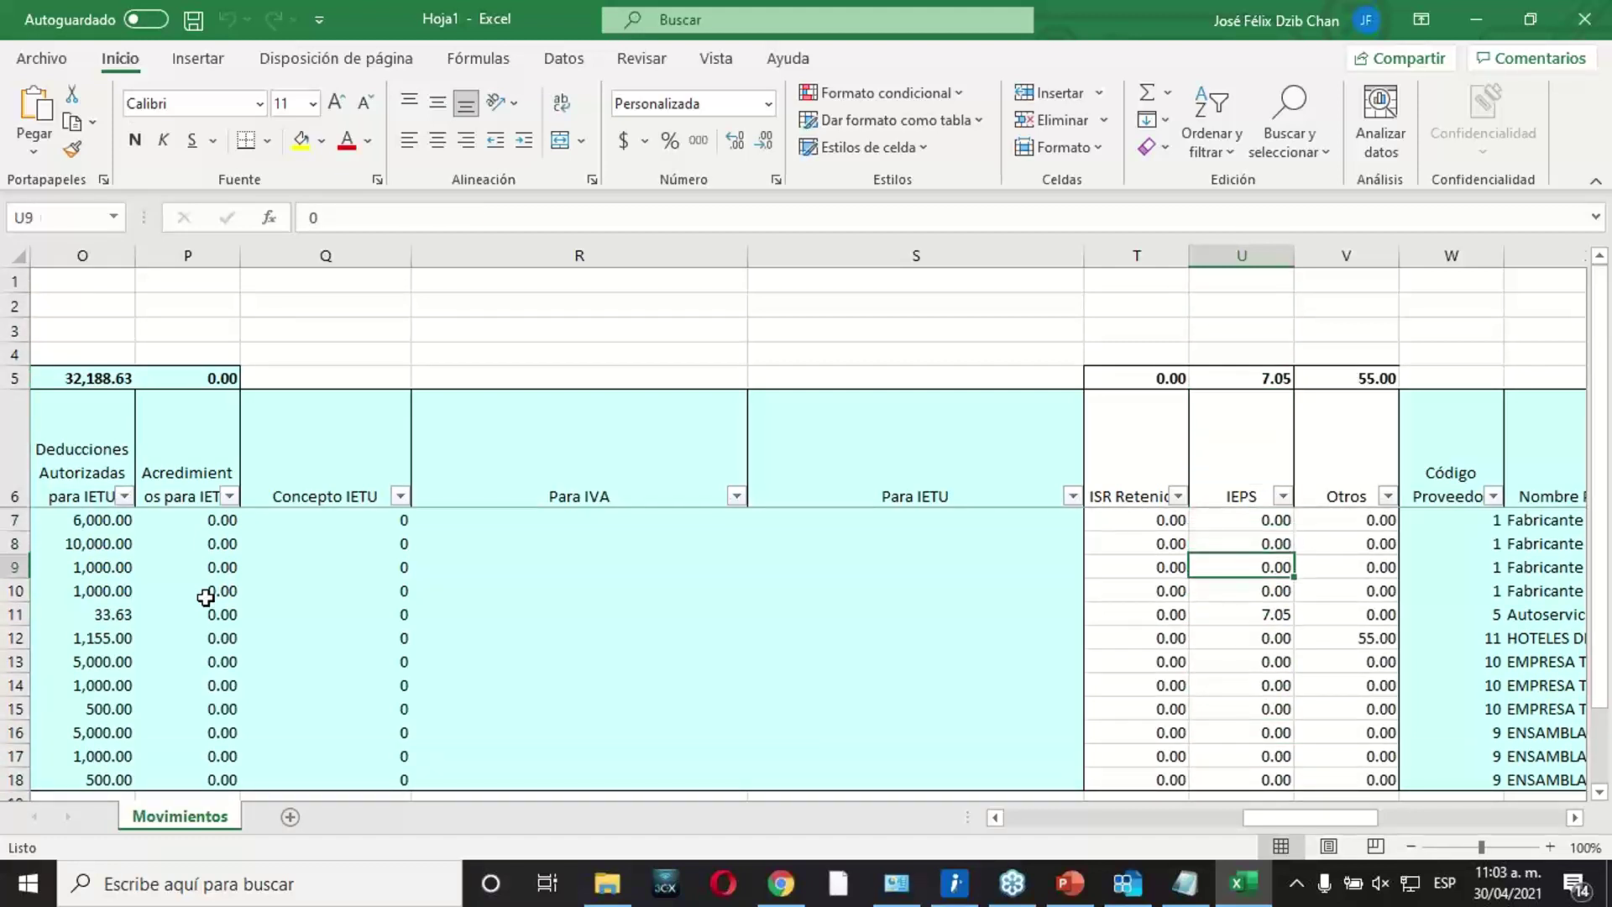
key("Down")
key("Down")
key("Down")
key("Down")
key("Down")
key("Down")
key("Down")
key("Down")
key("Down")
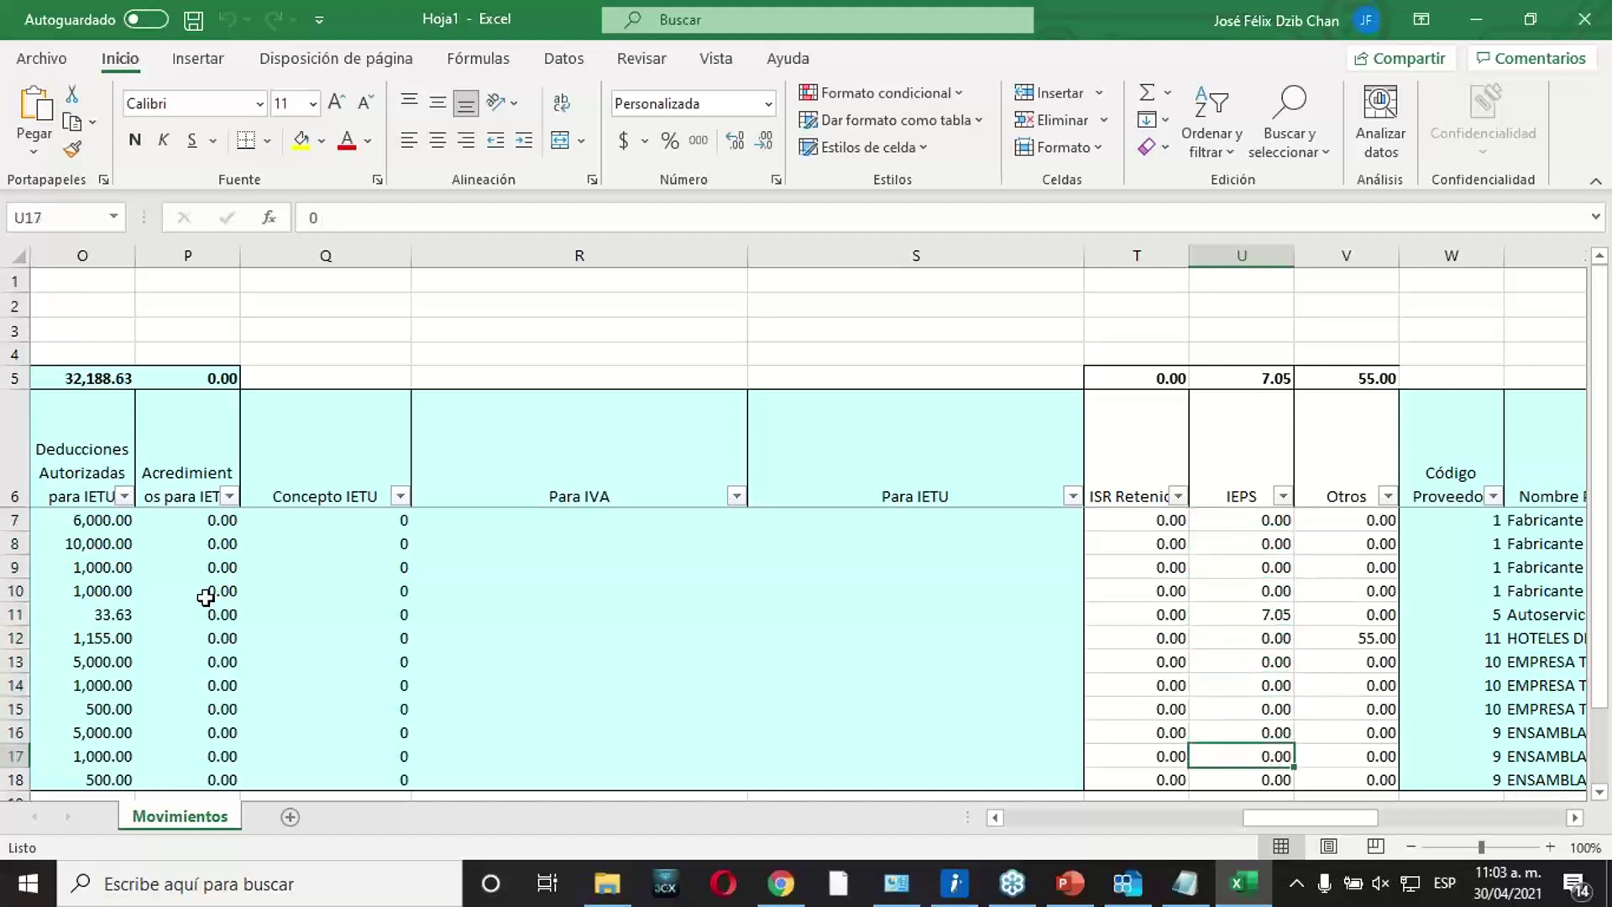
key("Up")
key("Up")
key("Up")
key("Up")
key("Up")
key("Up")
key("Up")
key("Up")
key("Up")
key("Up")
key("Up")
key("Up")
key("Up")
key("Up")
key("Up")
key("Up")
key("Up")
key("Up")
key("Up")
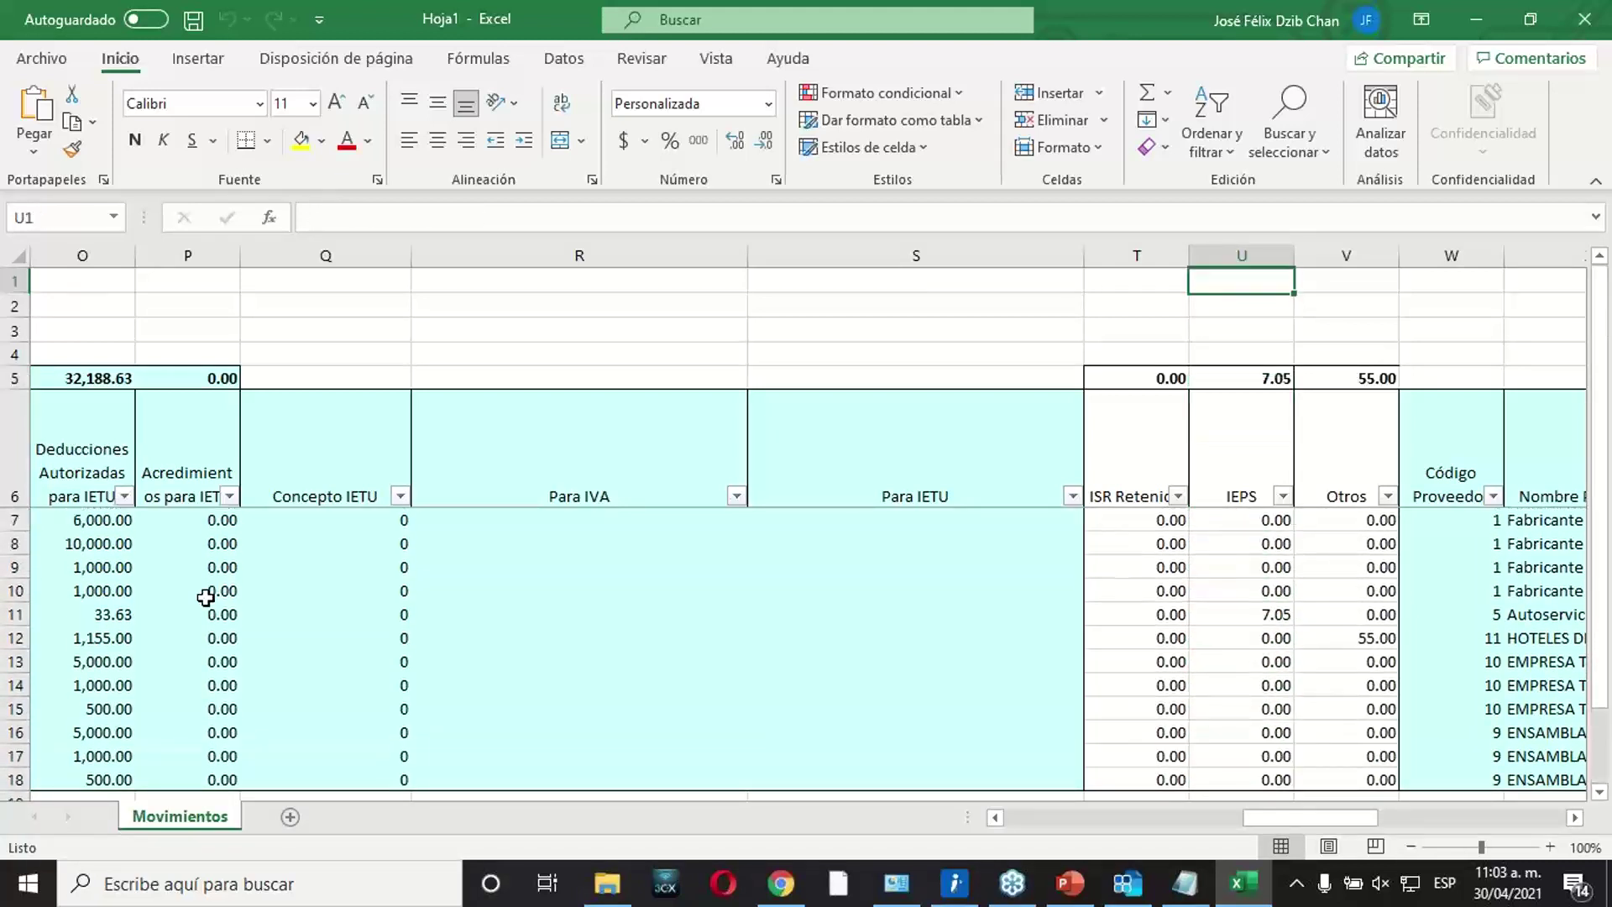
key("Down")
key("Down")
key("Down")
key("Down")
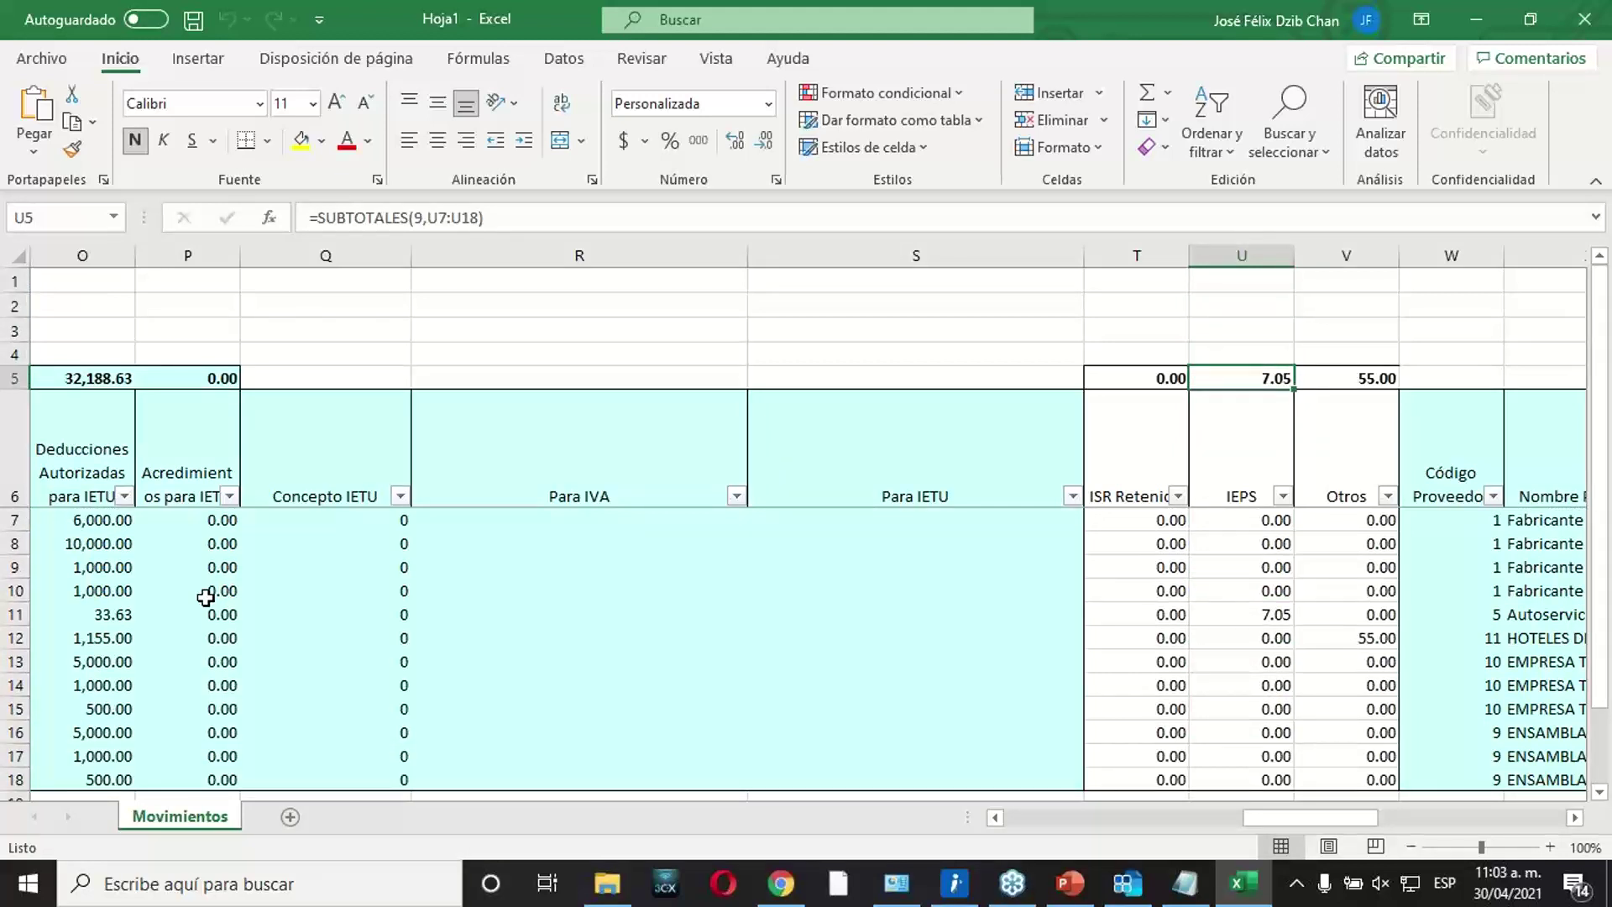
key("Left")
key("Left")
key("Left")
key("Left")
key("Left")
key("Left")
key("Left")
key("Left")
key("Left")
key("Left")
key("Left")
key("Left")
key("Left")
key("Left")
key("Left")
key("Left")
key("Left")
key("Left")
key("Left")
key("Left")
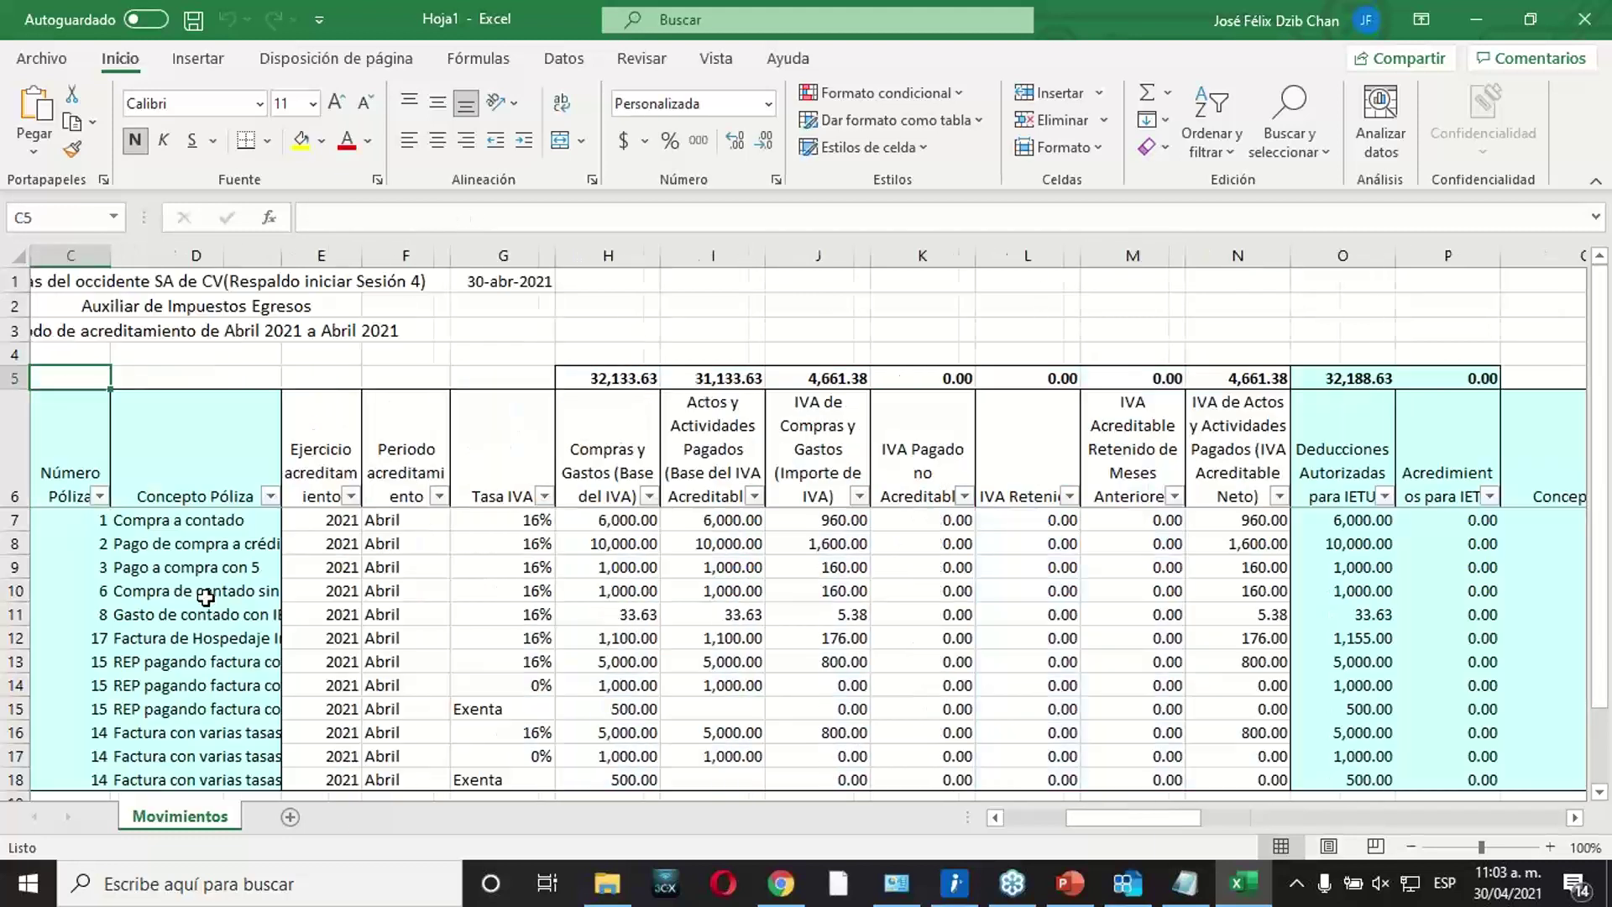
key("Down")
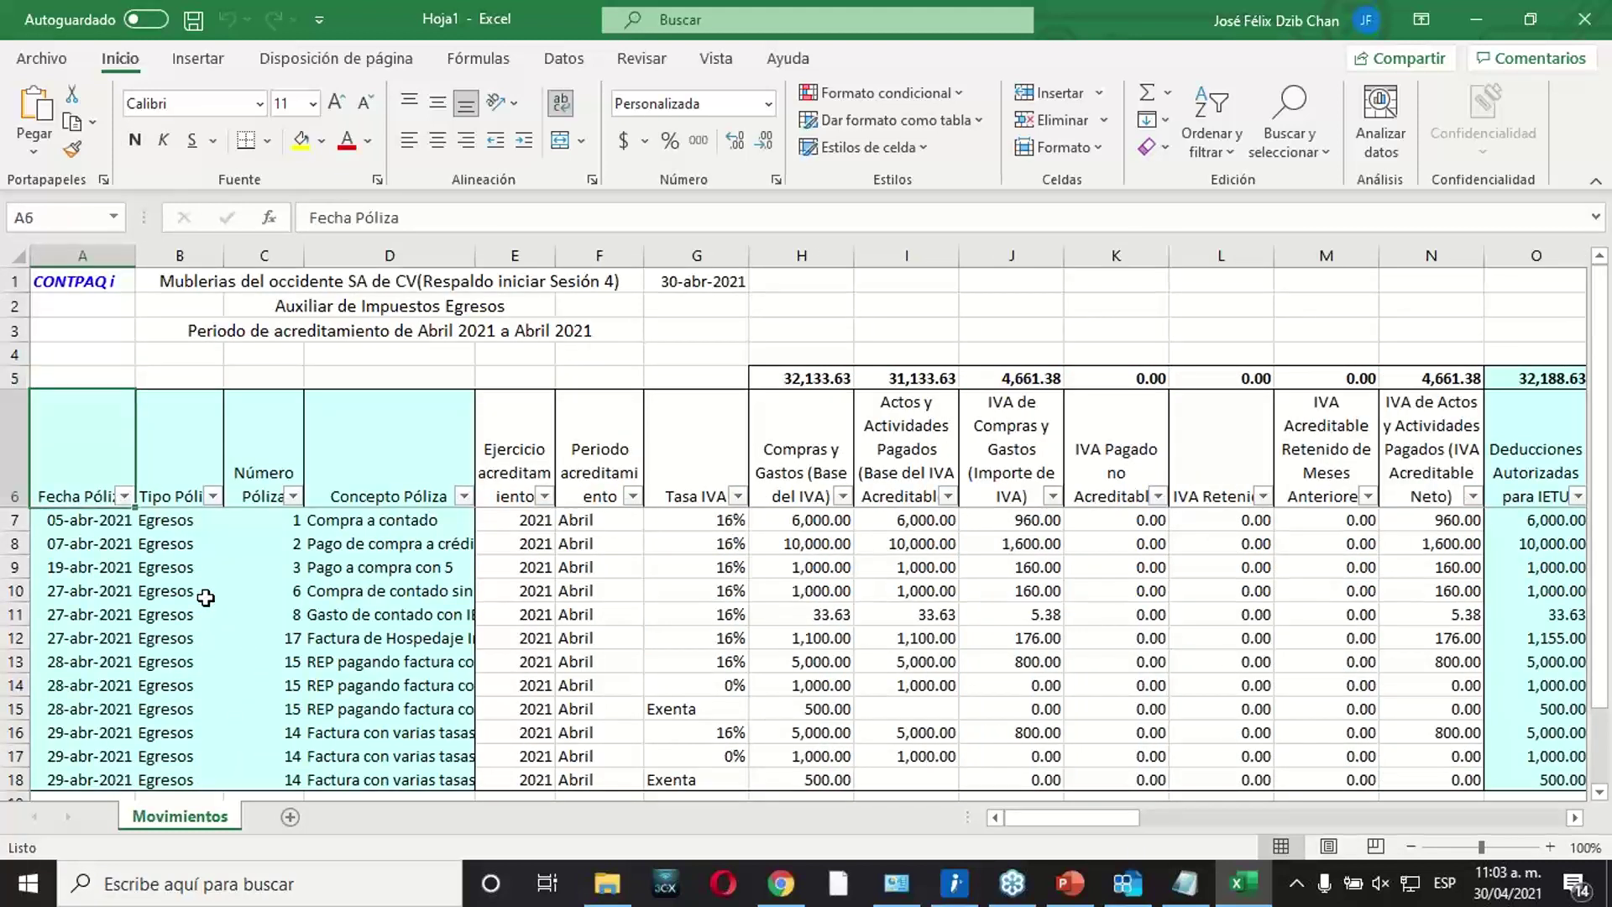
Close the report workbook without saving and cancel the Auxiliar de impuestos en Excel report dialog.
left_click(1584, 20)
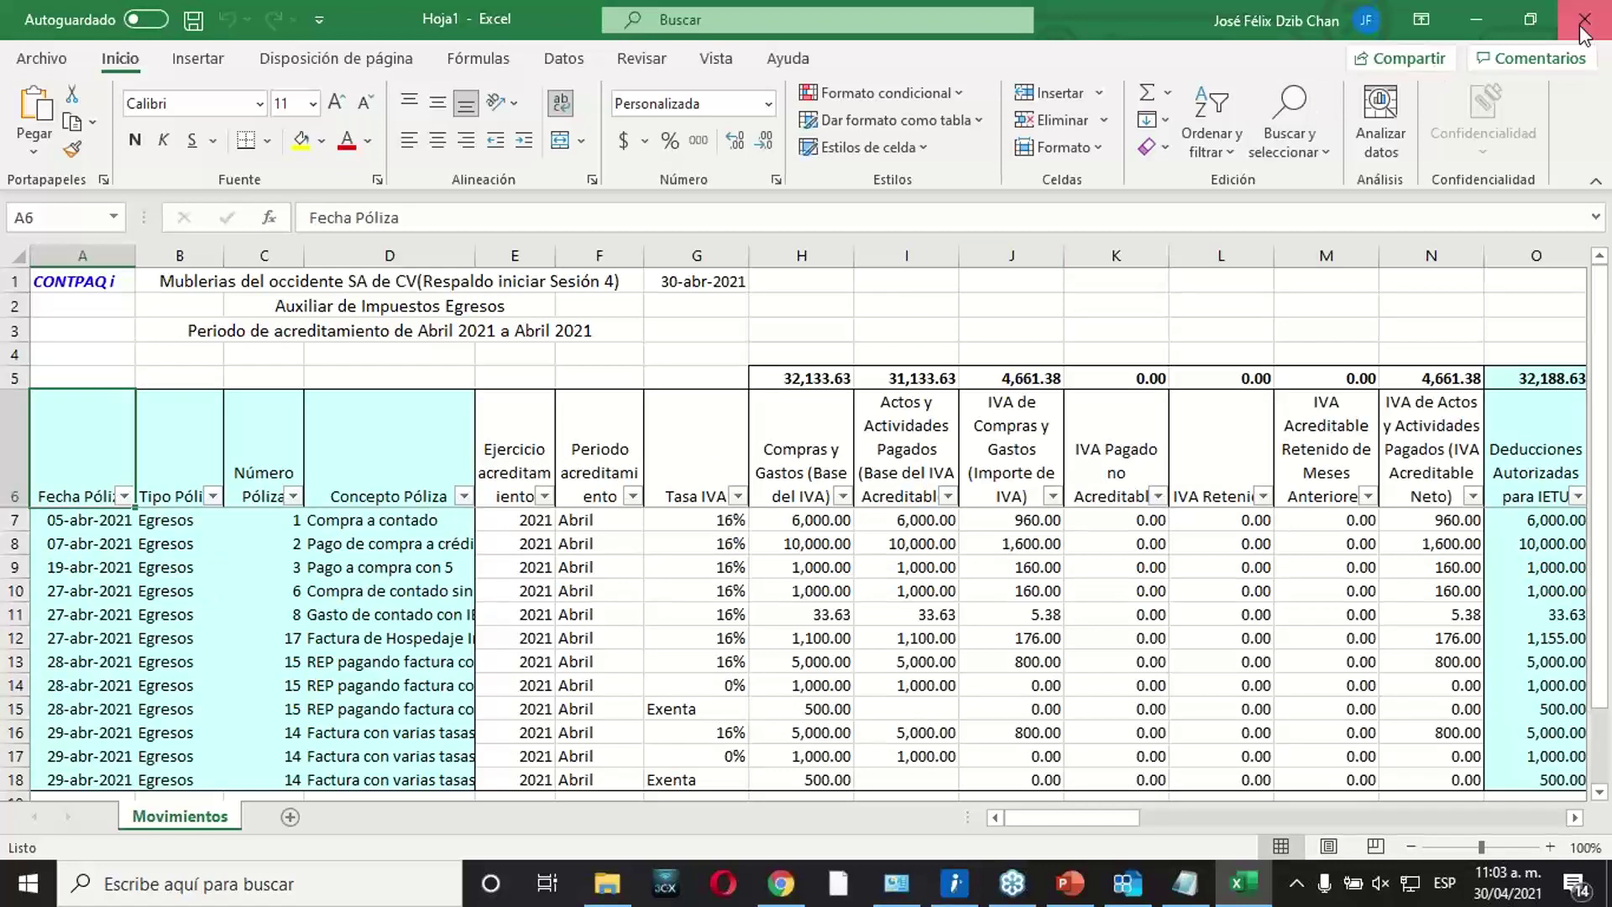
left_click(975, 570)
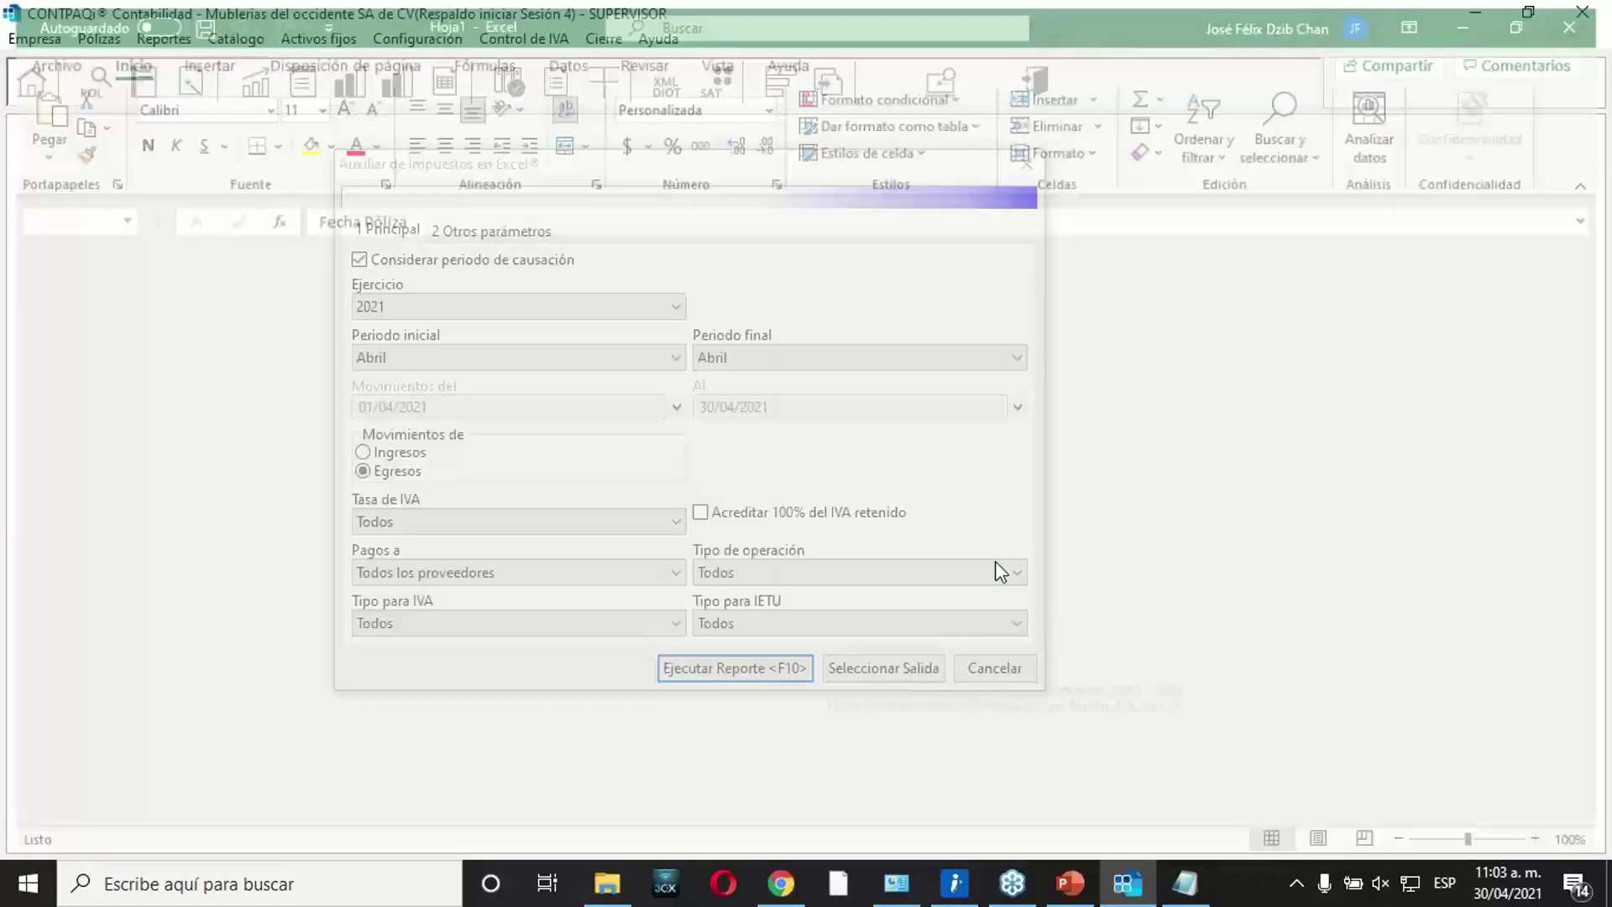
left_click(1000, 674)
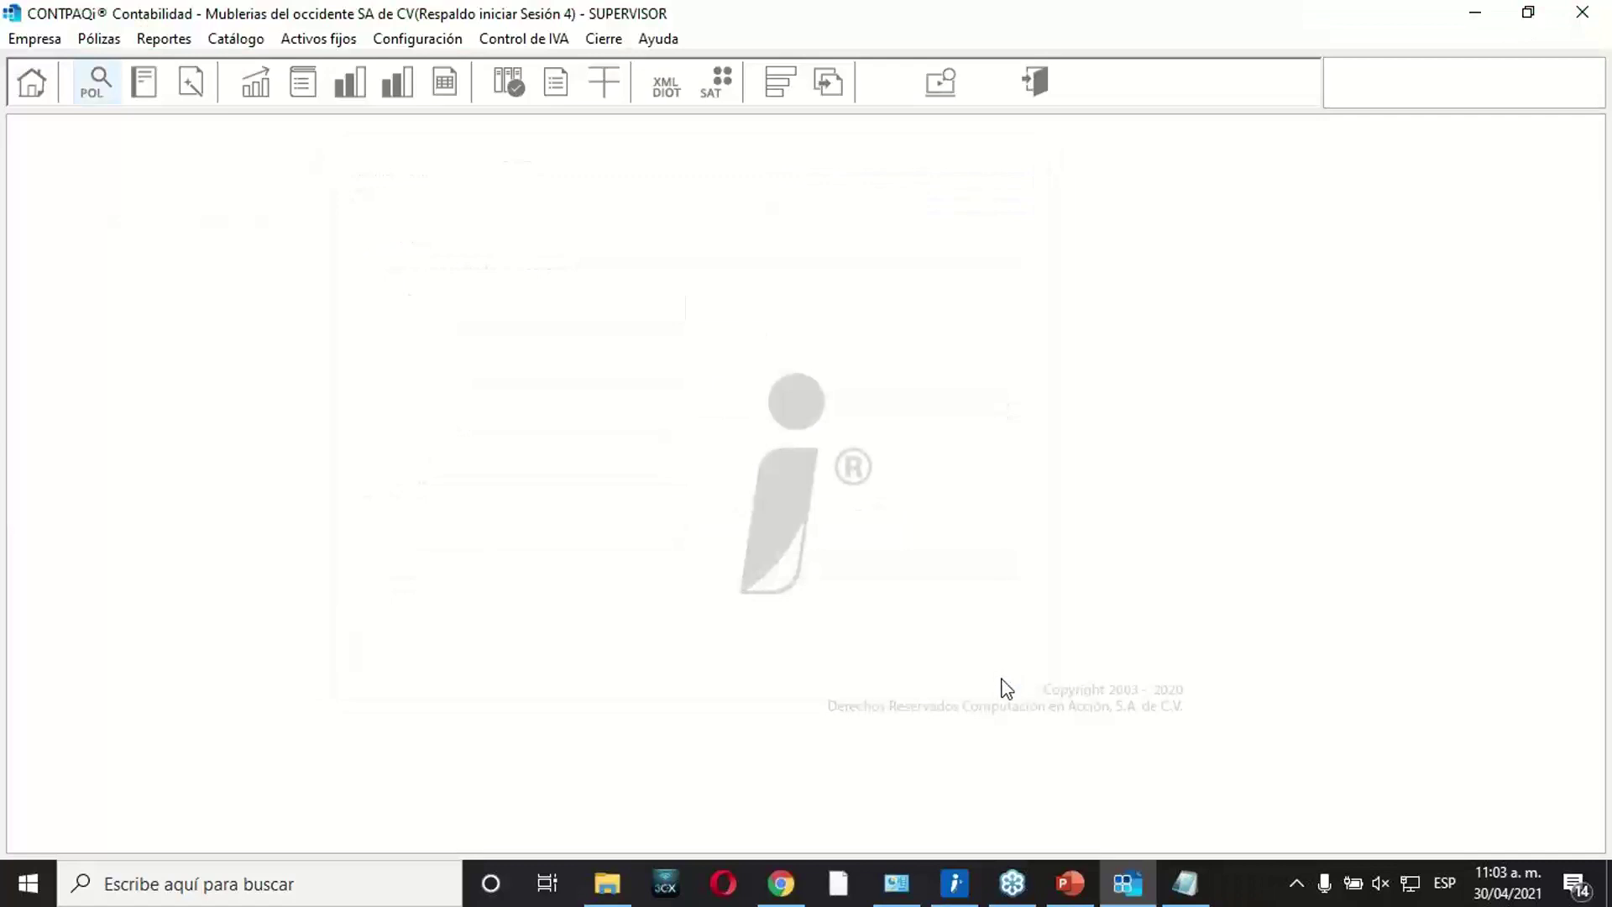
Switch to PowerPoint and show slide 20 with the exercise on the cash expense with IEPS.
left_click(1091, 890)
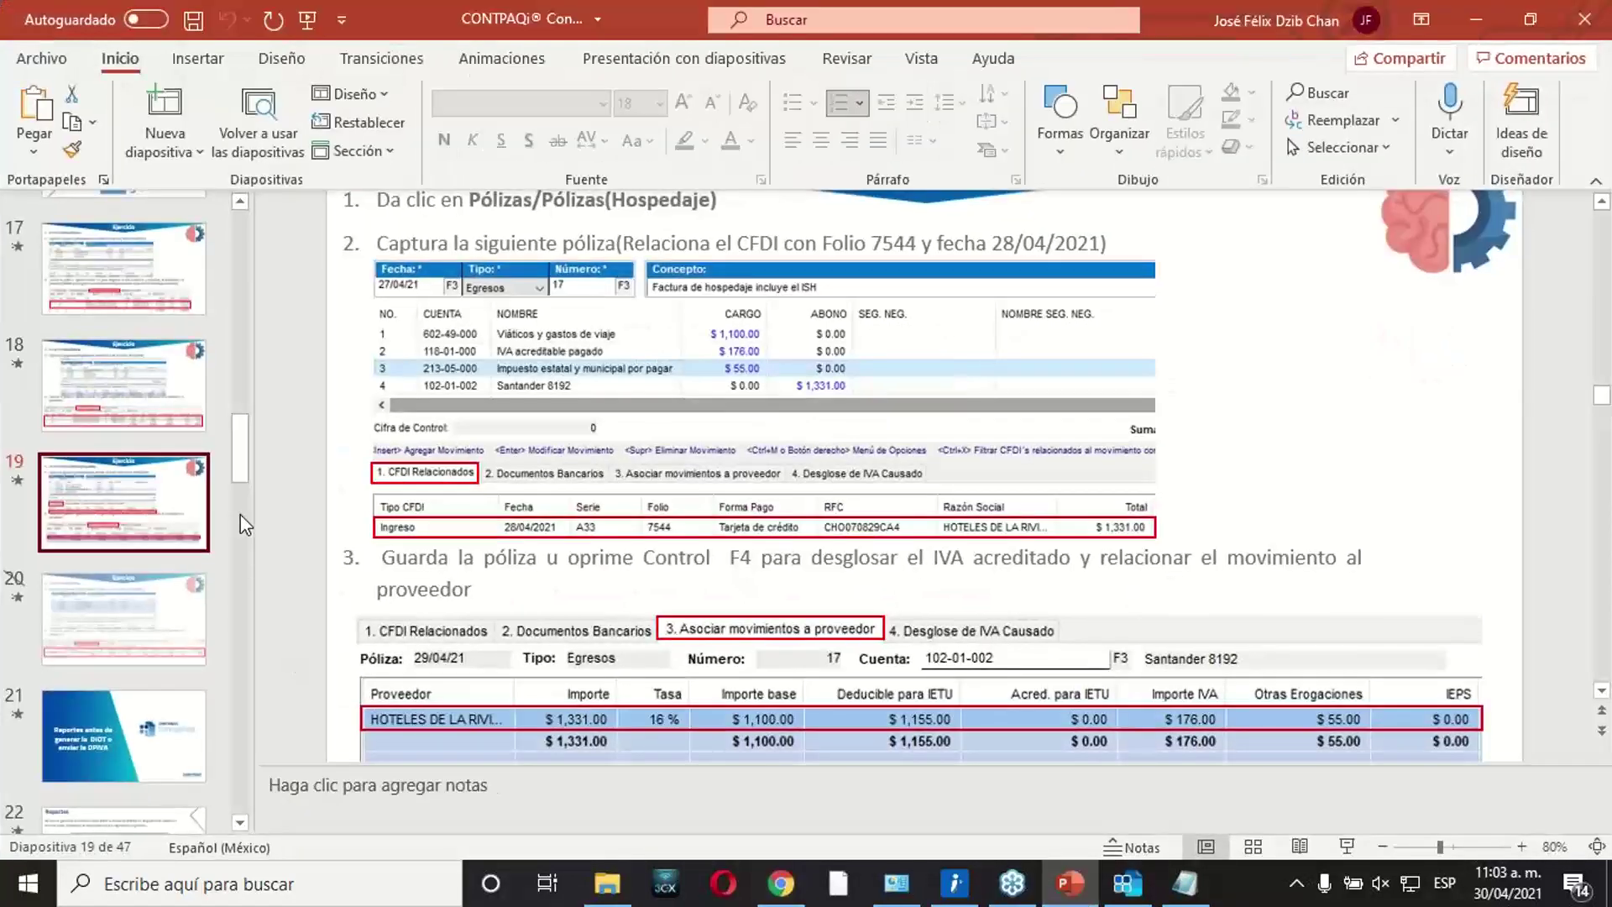
scroll(241, 472, "down", 2)
left_click(168, 467)
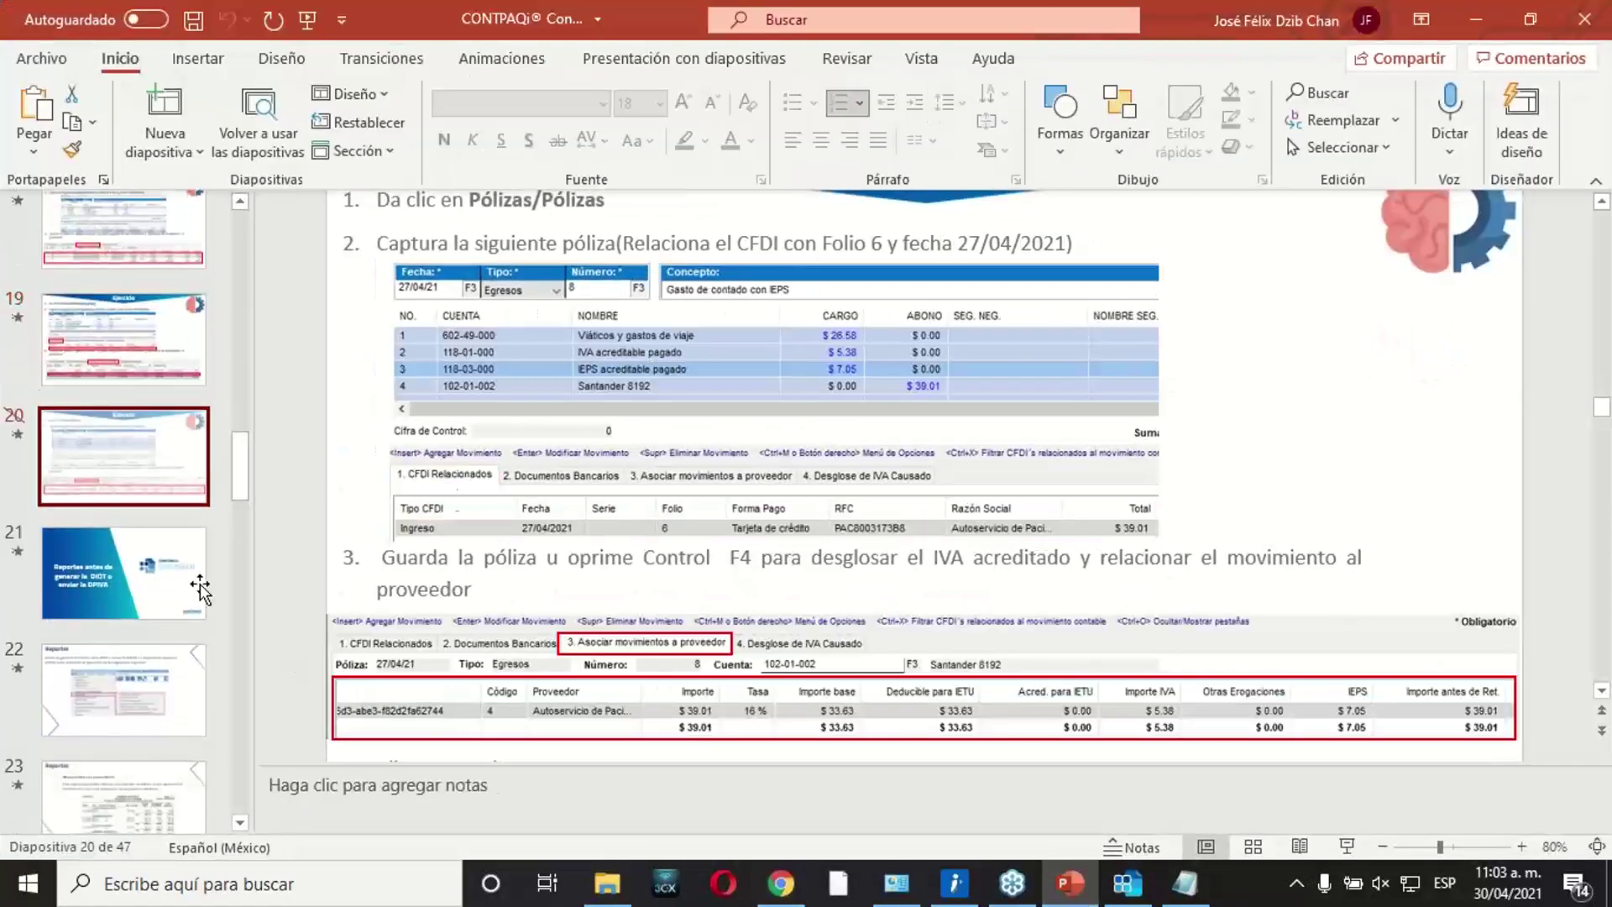
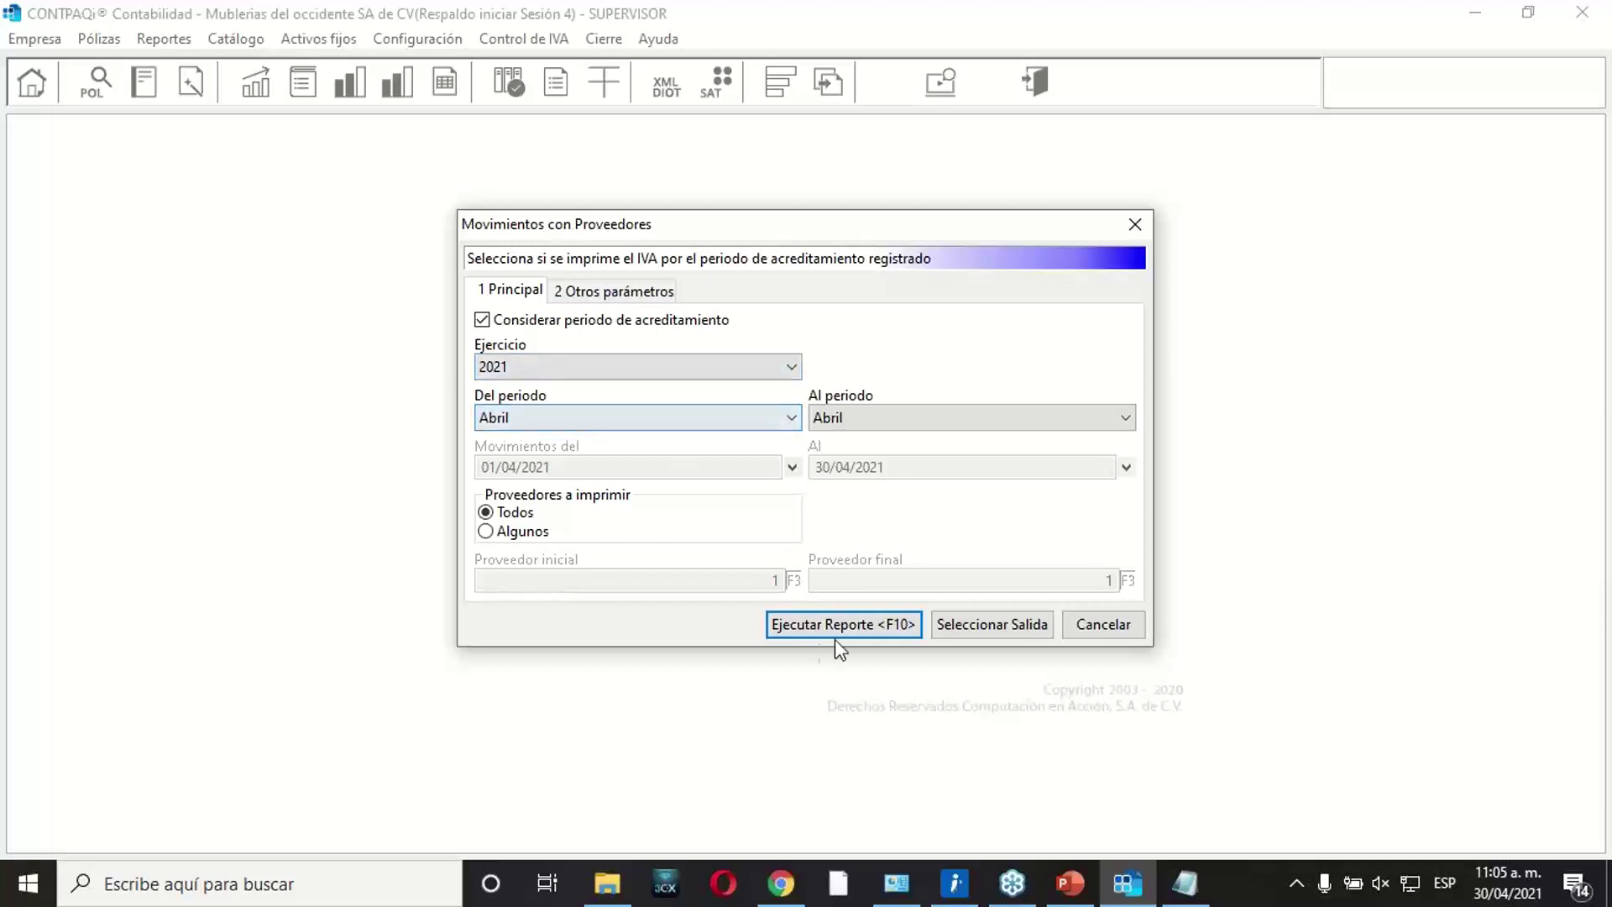
Run the Movimientos con Proveedores report for April 2021 with all suppliers, review it maximized, and close it.
left_click(851, 625)
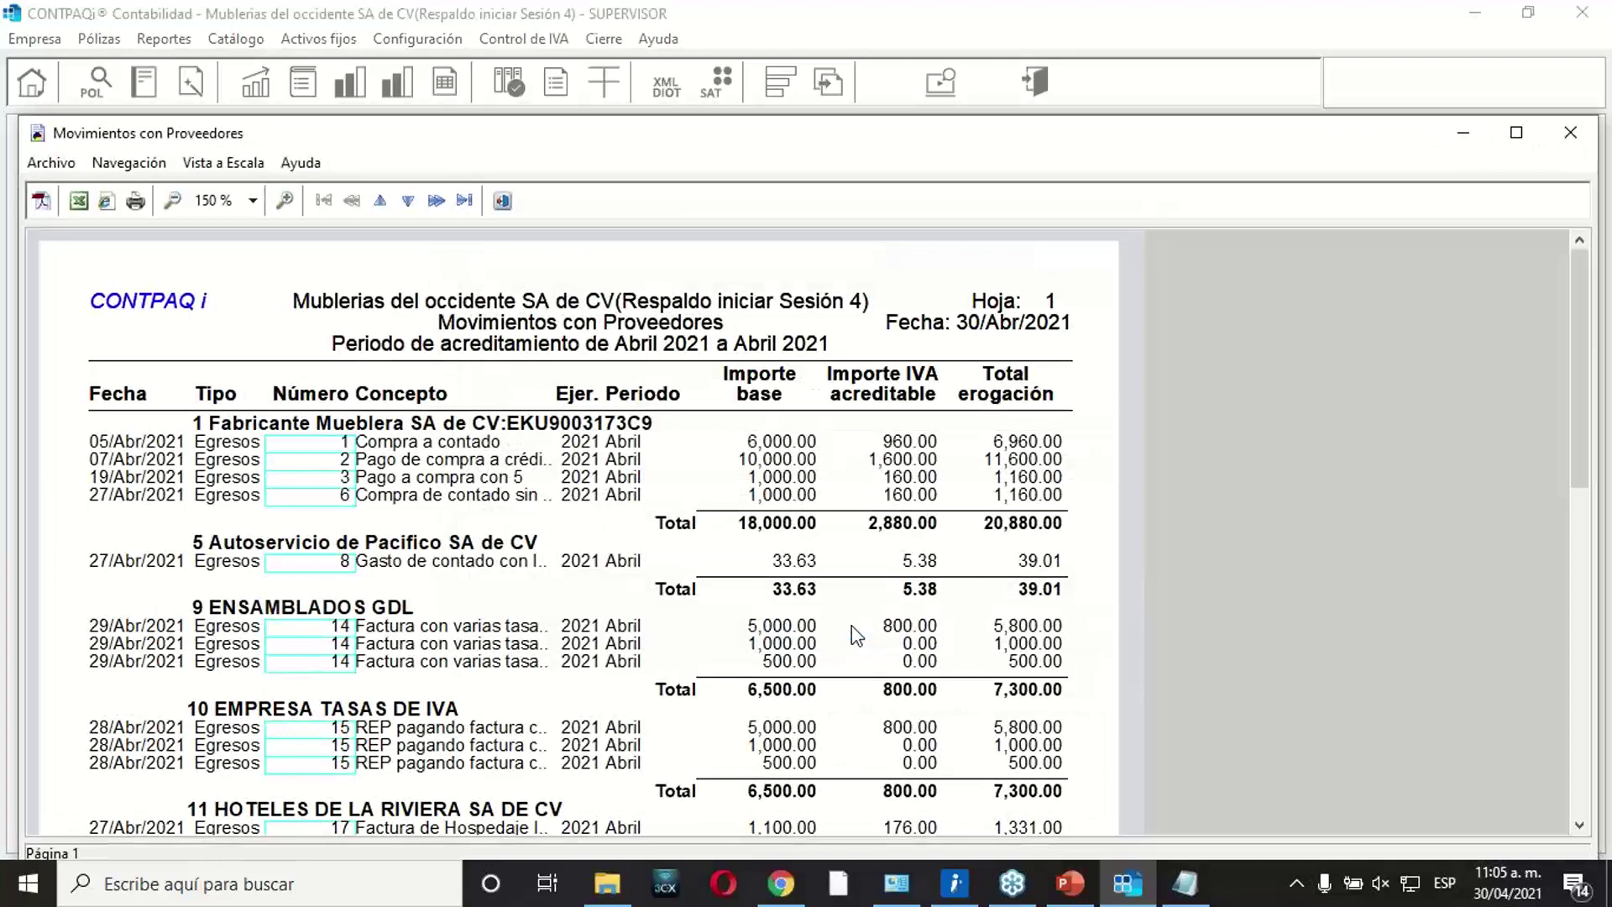
double_click(823, 134)
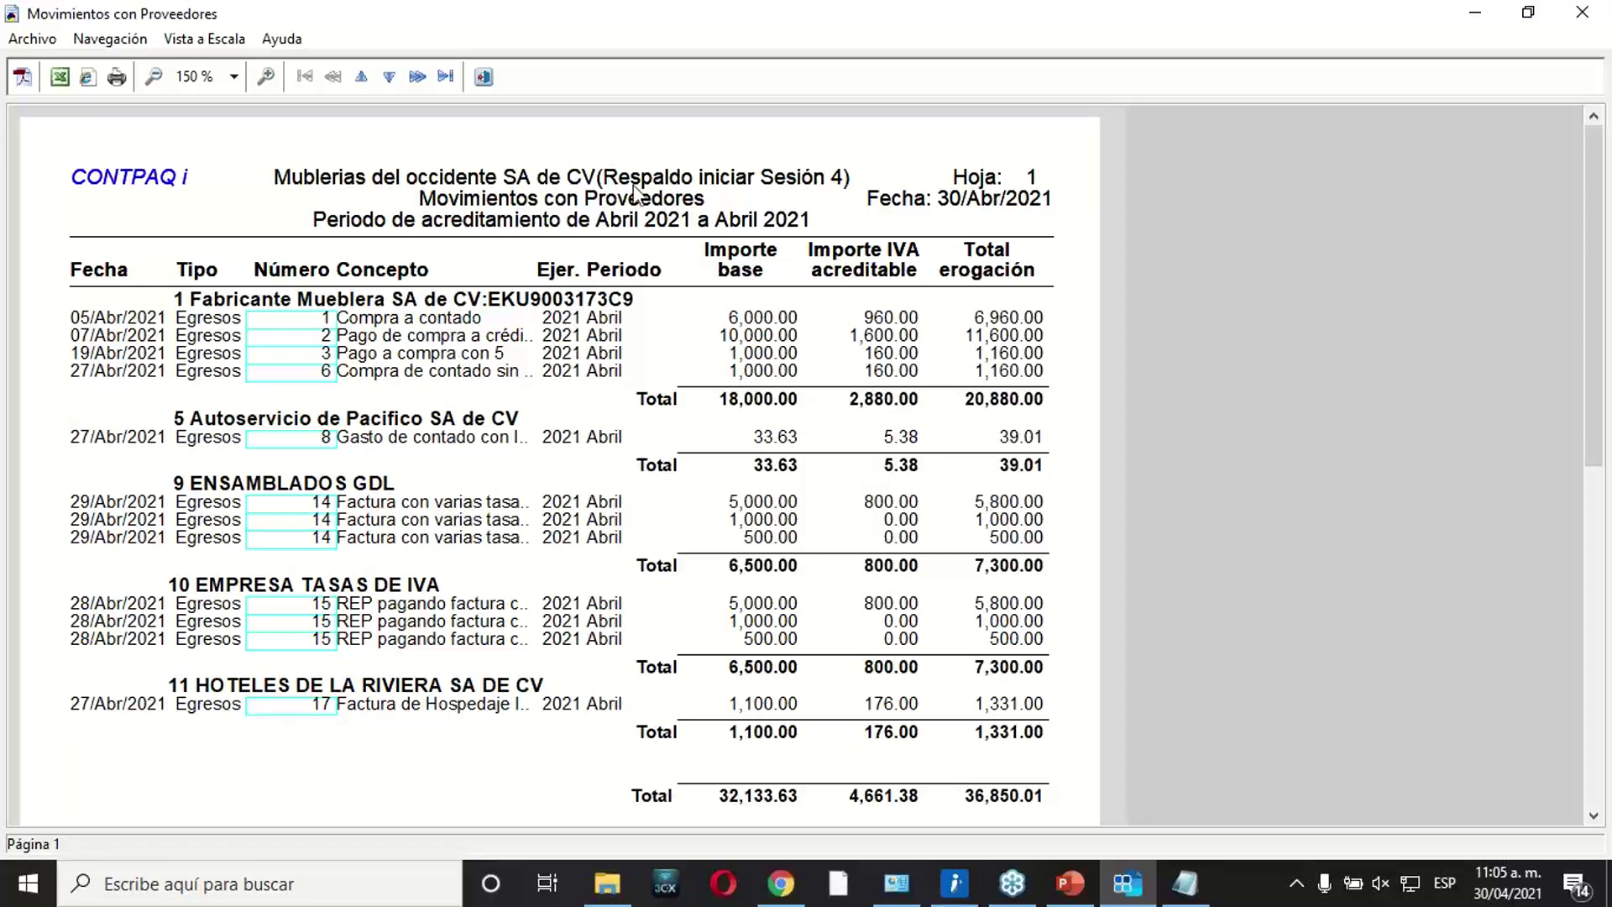
left_click(484, 77)
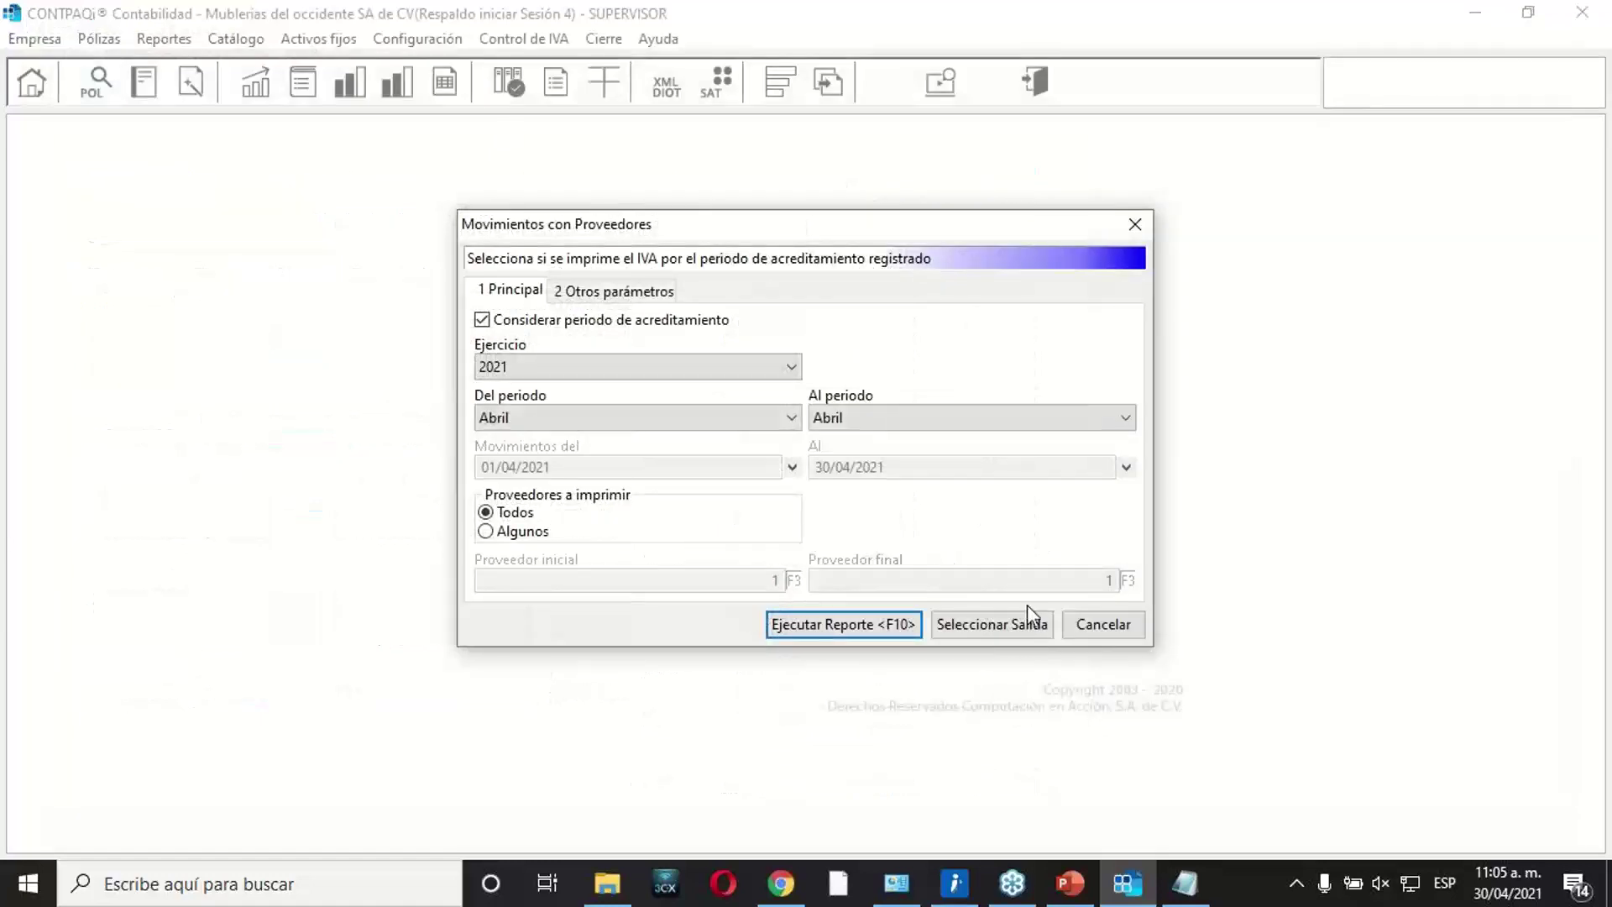
left_click(1083, 626)
Switch to PowerPoint, present slide 24 on the Egresos sin control de IVA report, and end the slide show.
left_click(1067, 890)
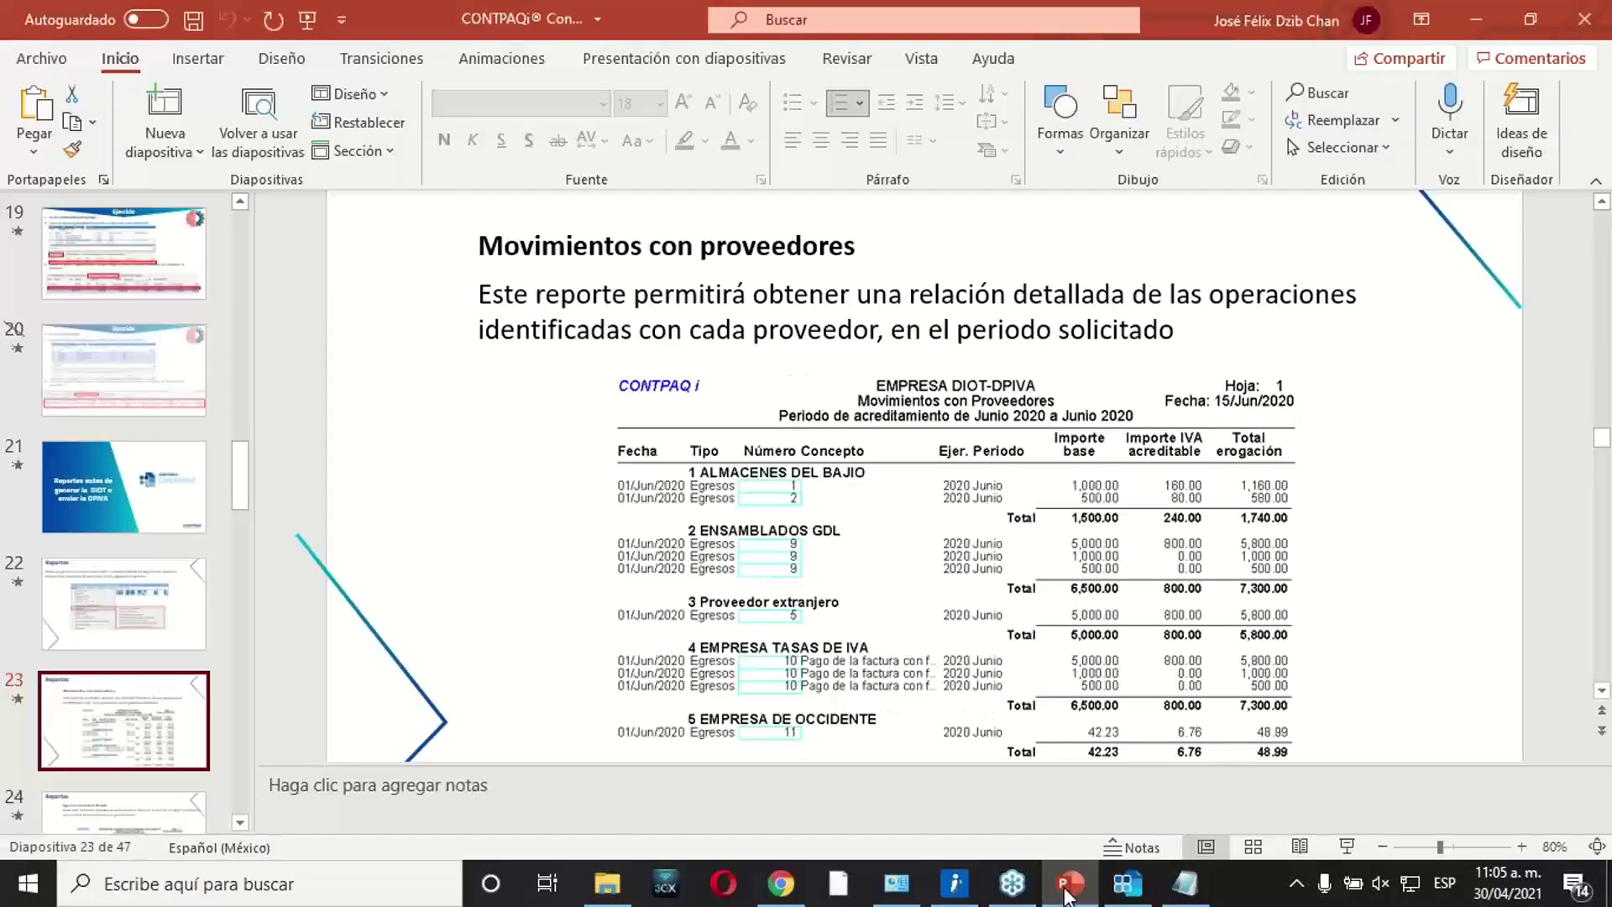
left_click(229, 494)
left_click(147, 727)
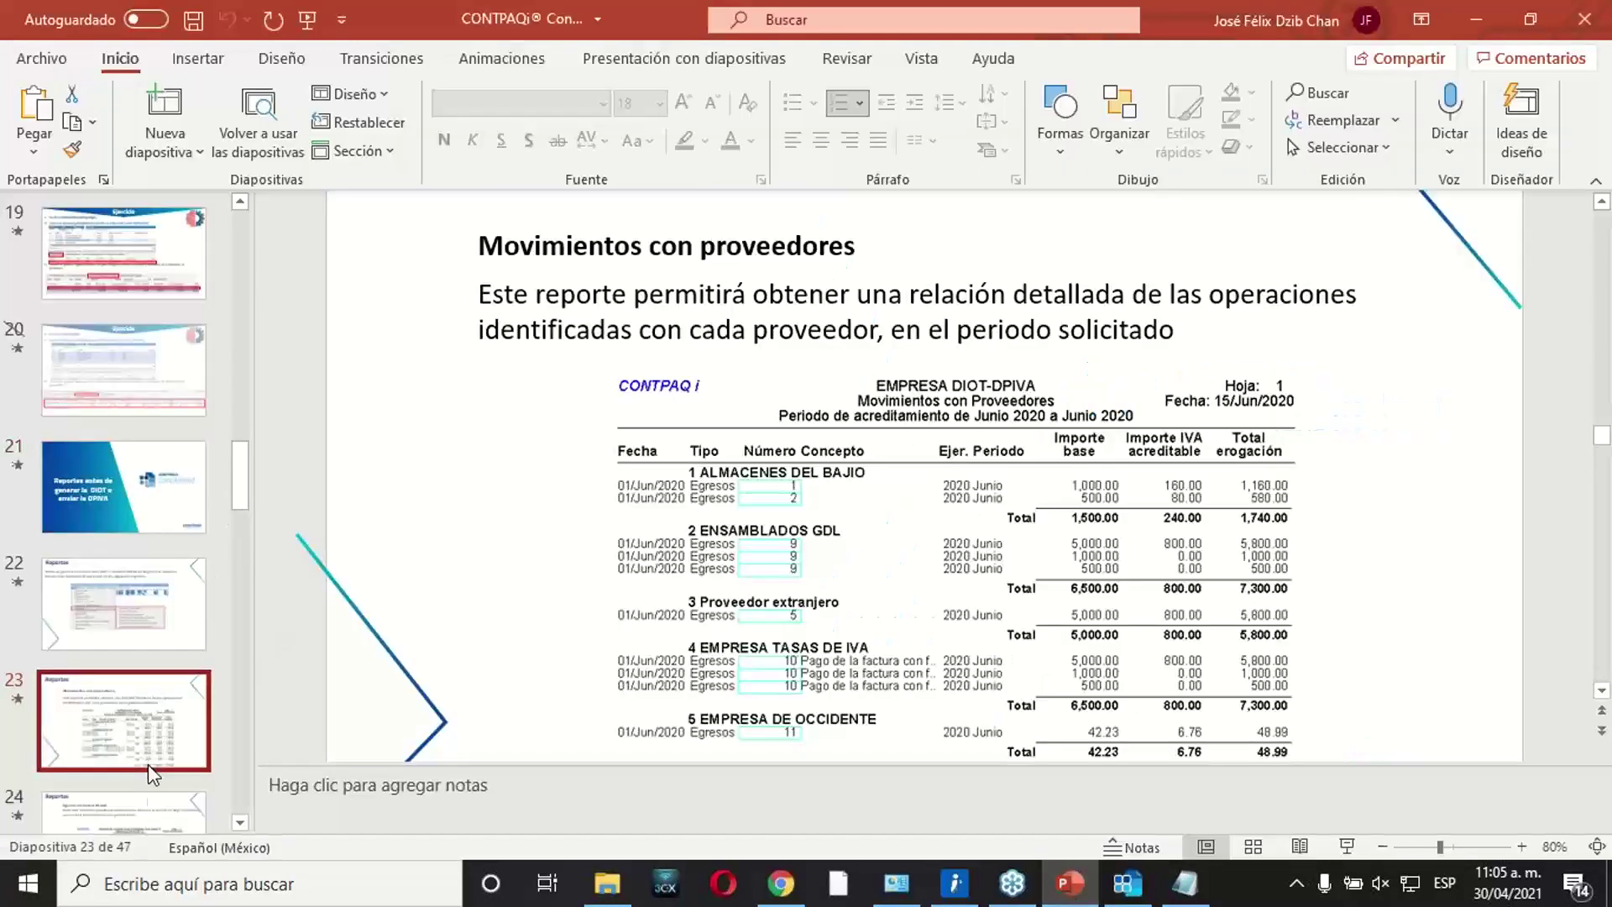
left_click(147, 802)
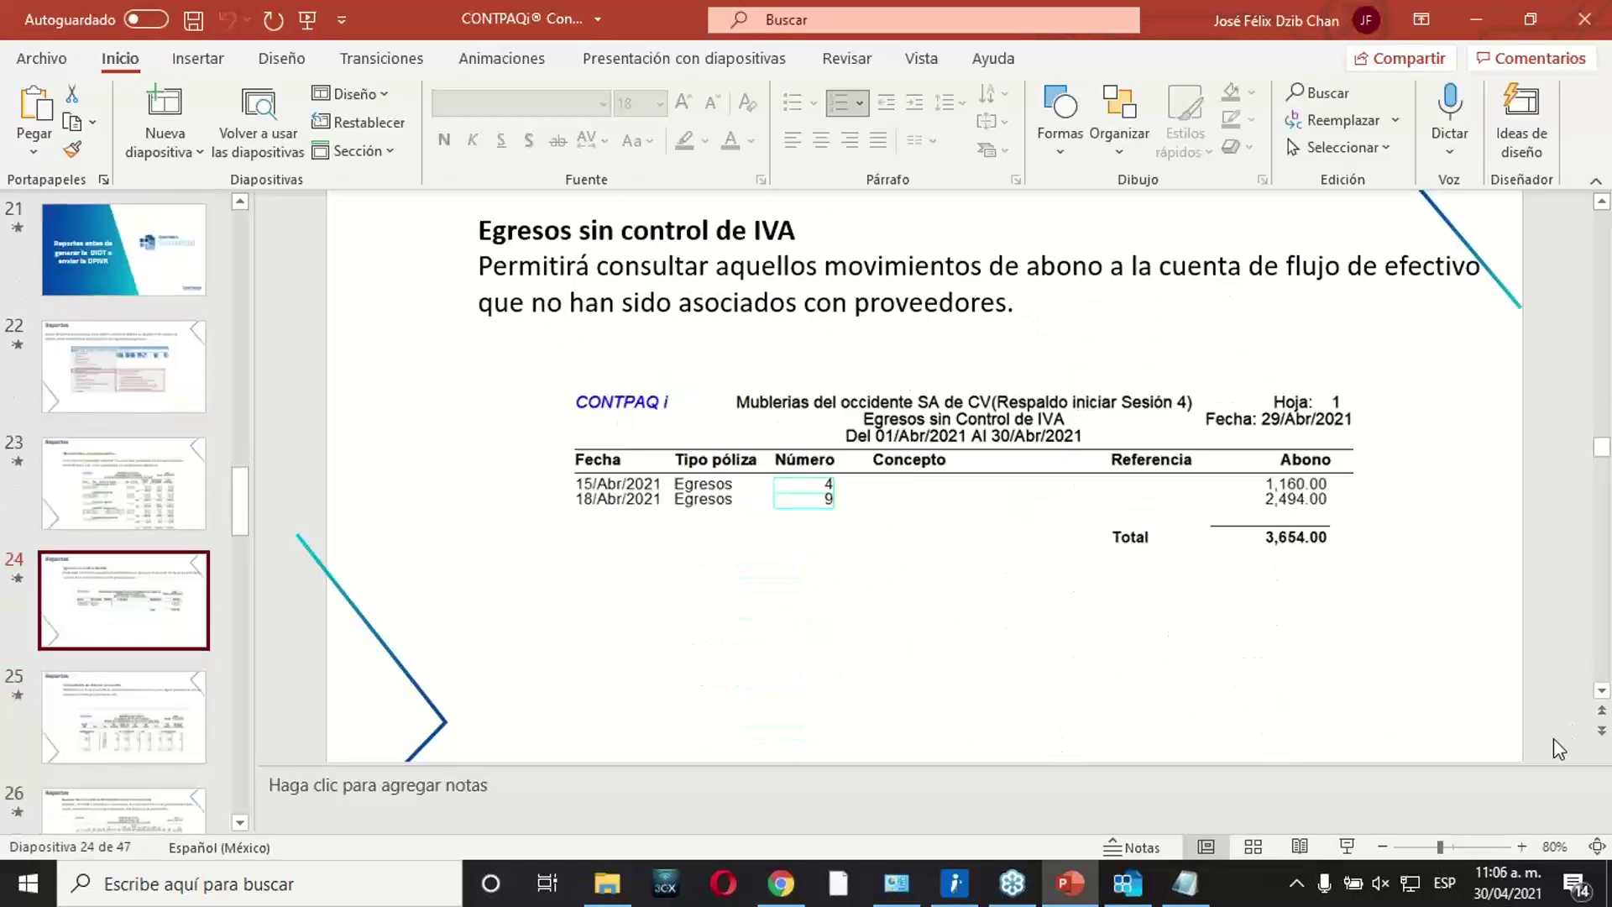
left_click(1351, 848)
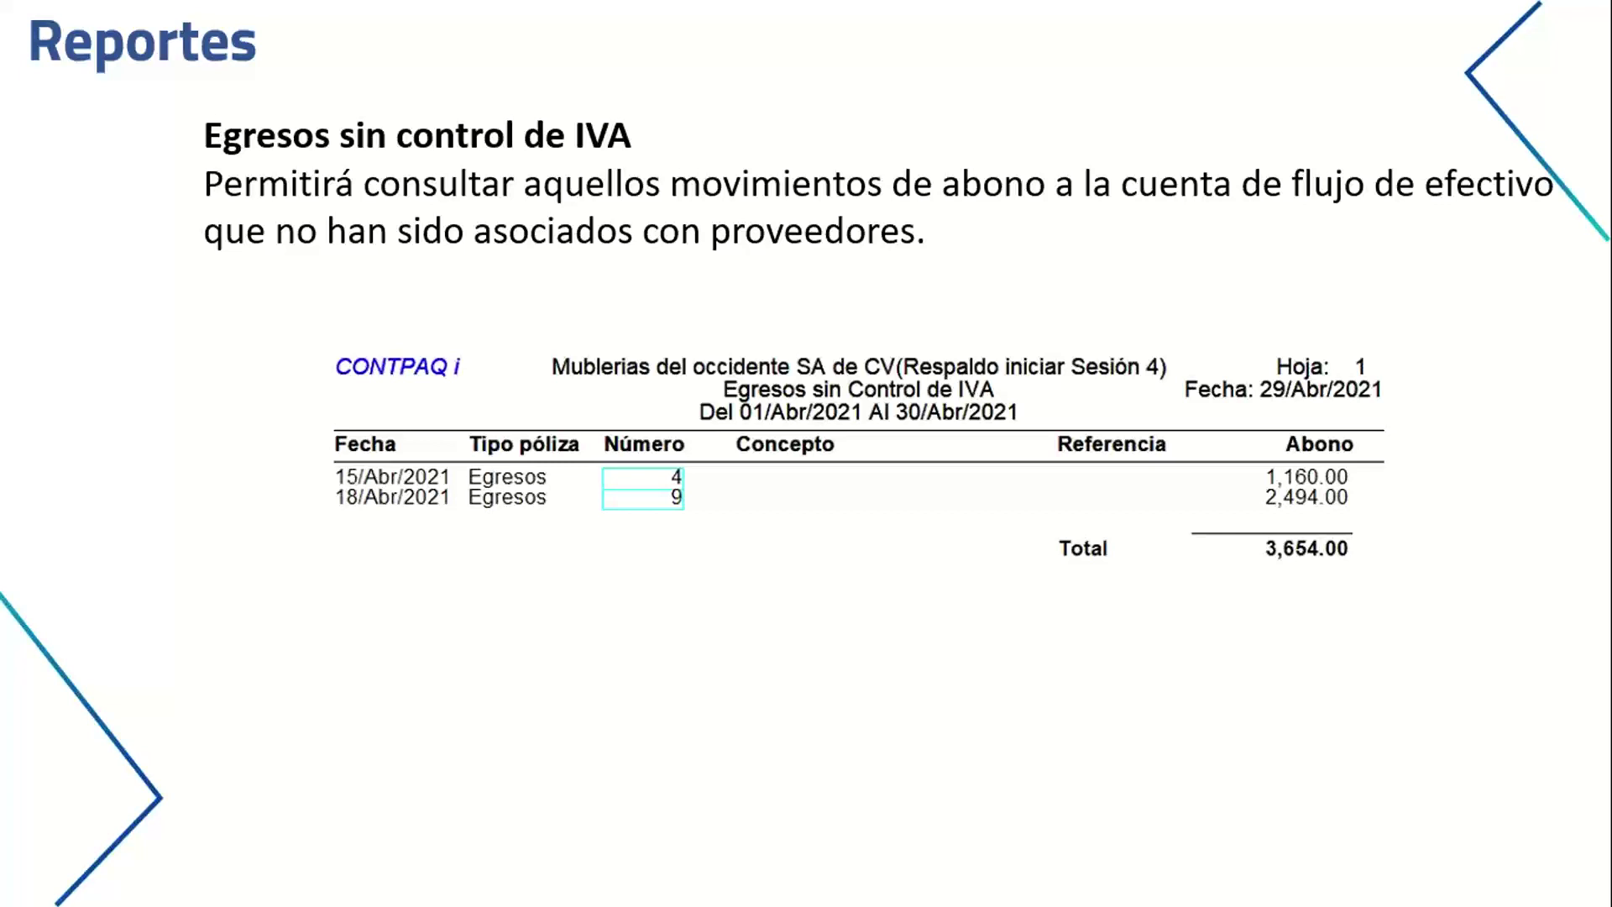
key("Escape")
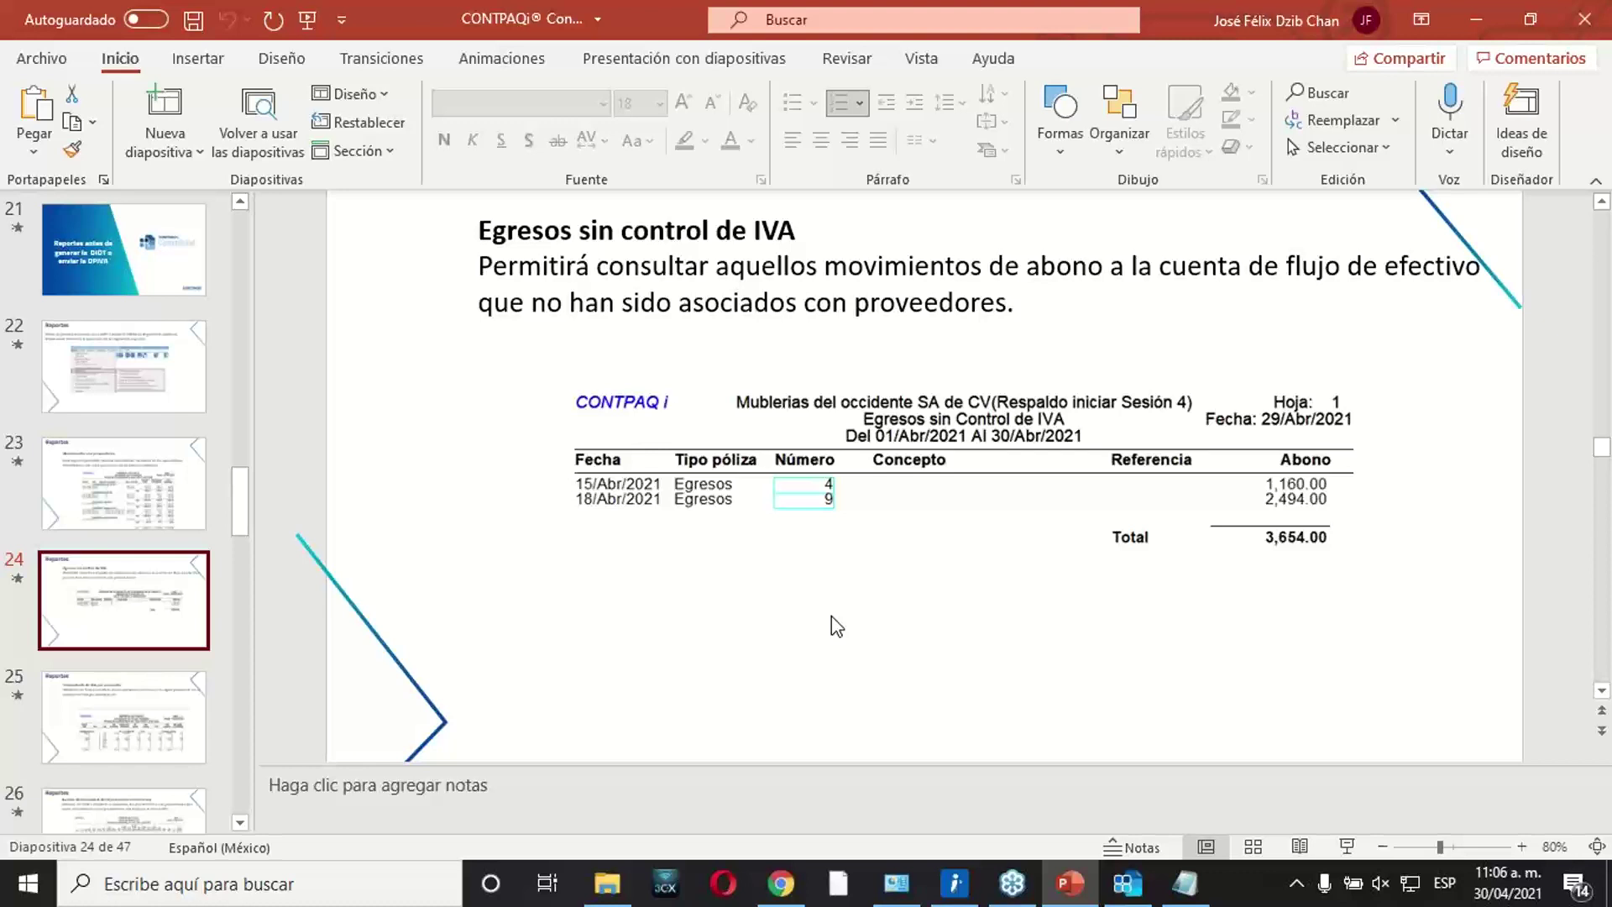
Switch to CONTPAQi Contabilidad and run the Egresos sin control de IVA report for 01/04/2021 to 30/04/2021.
left_click(1126, 883)
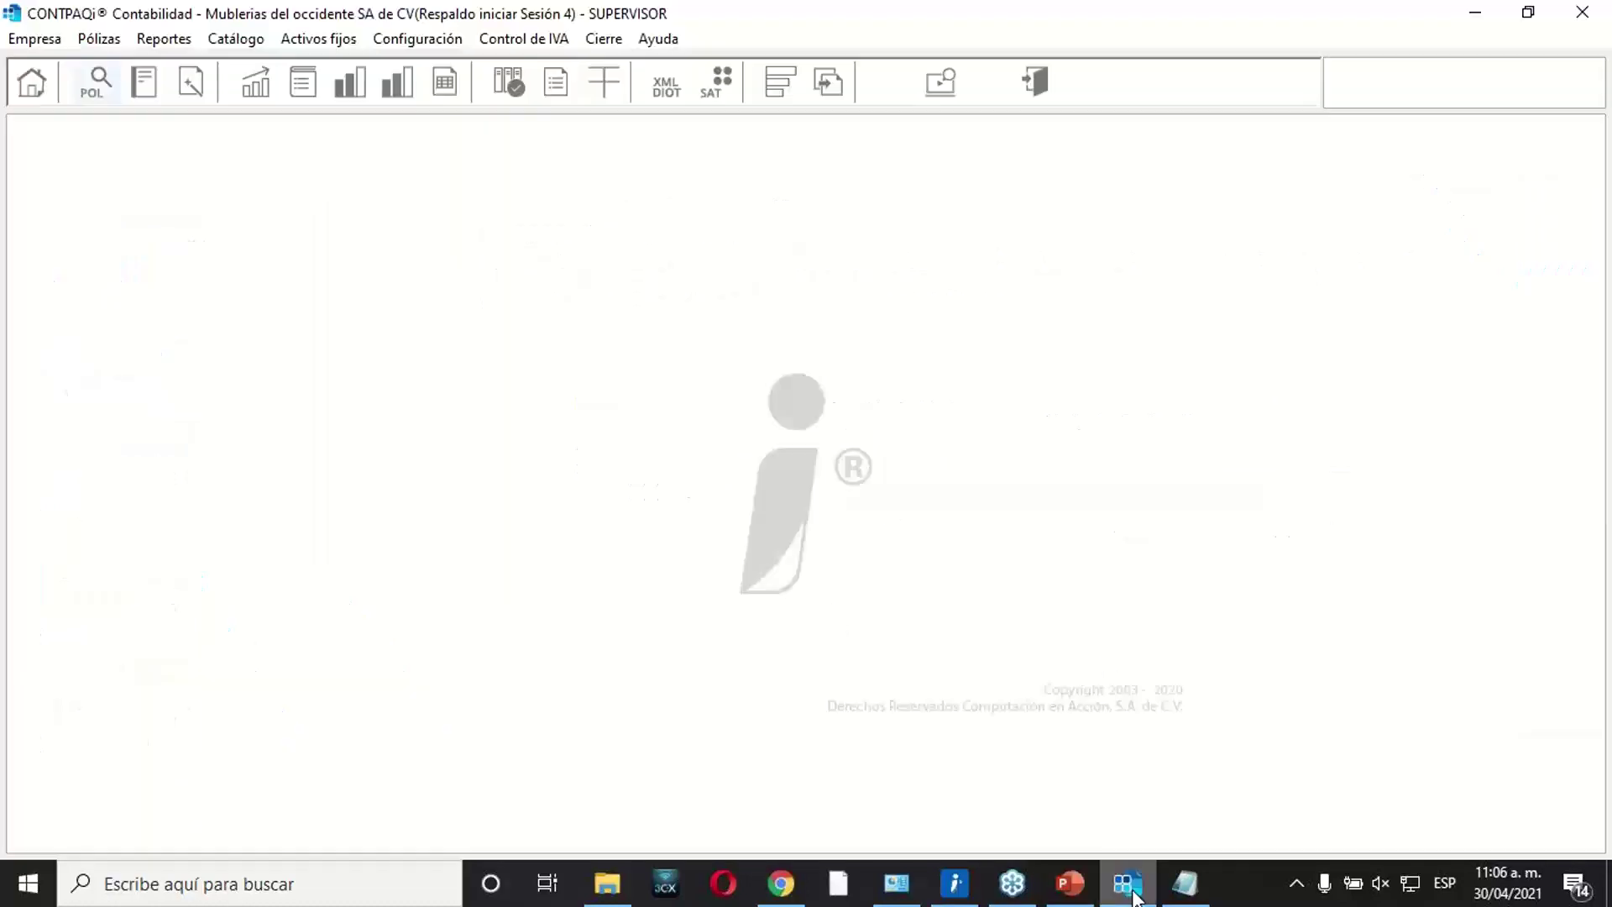
left_click(164, 42)
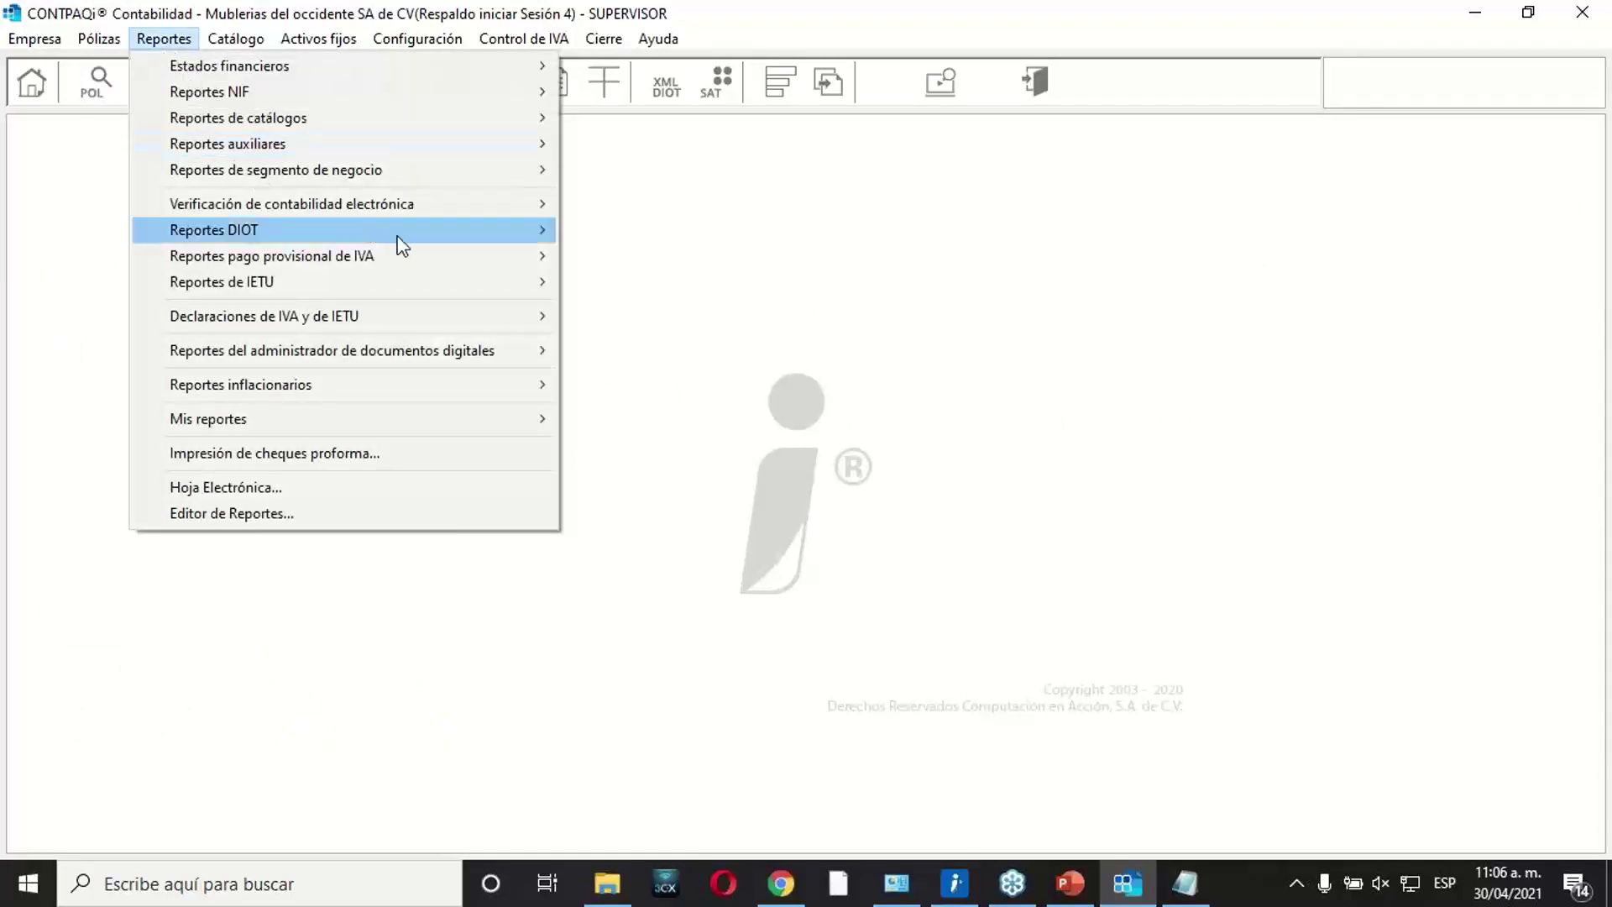
mouse_move(407, 235)
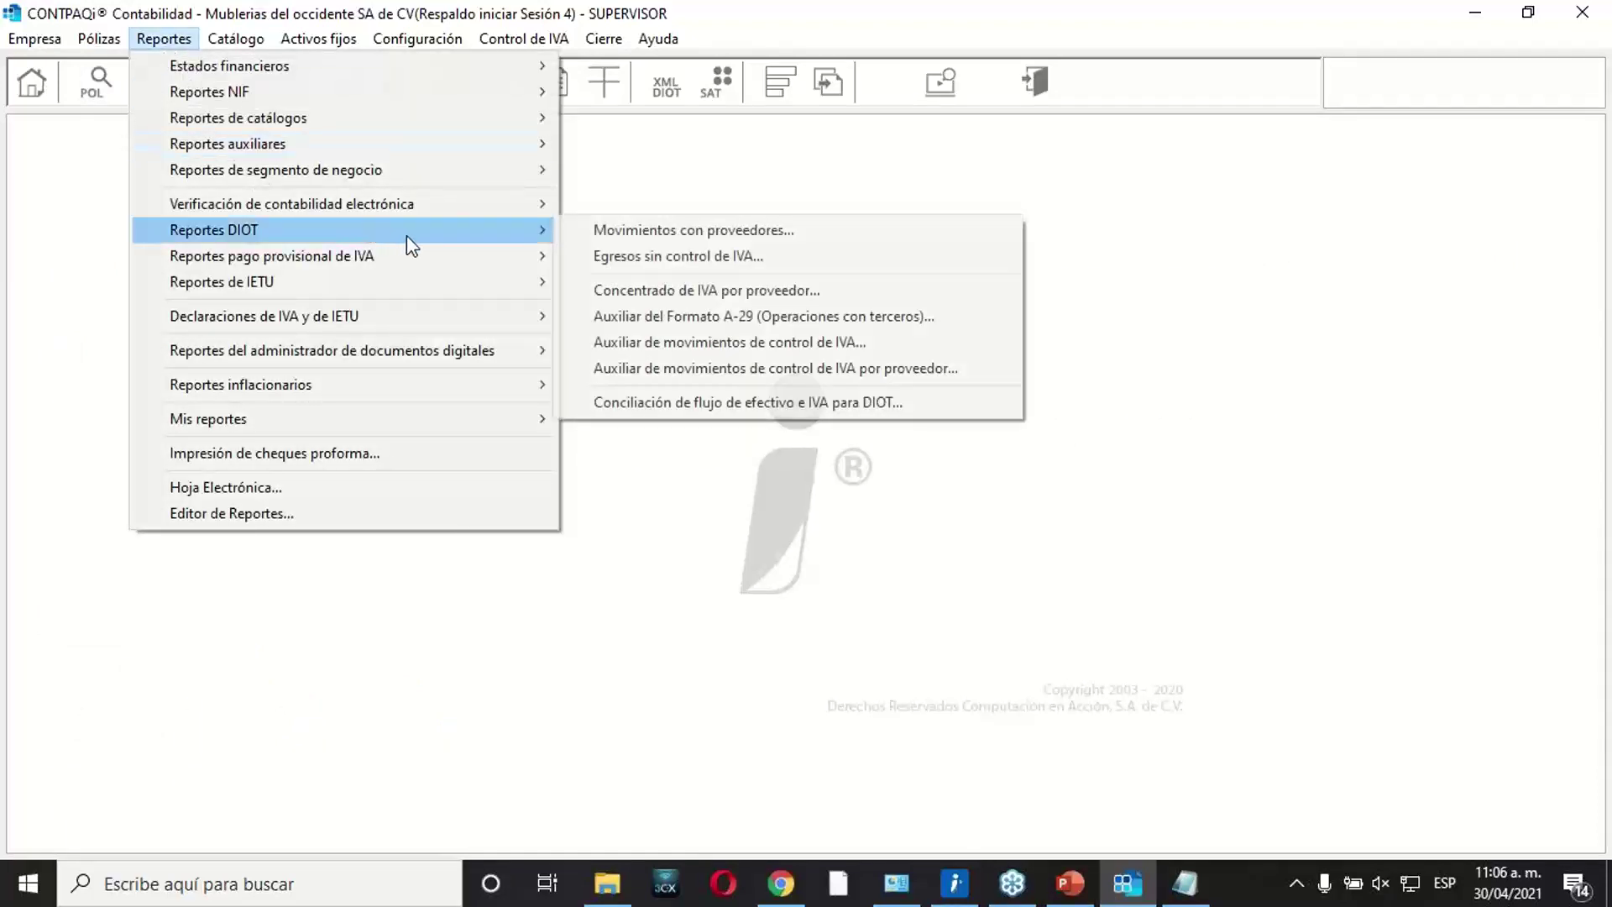
left_click(620, 257)
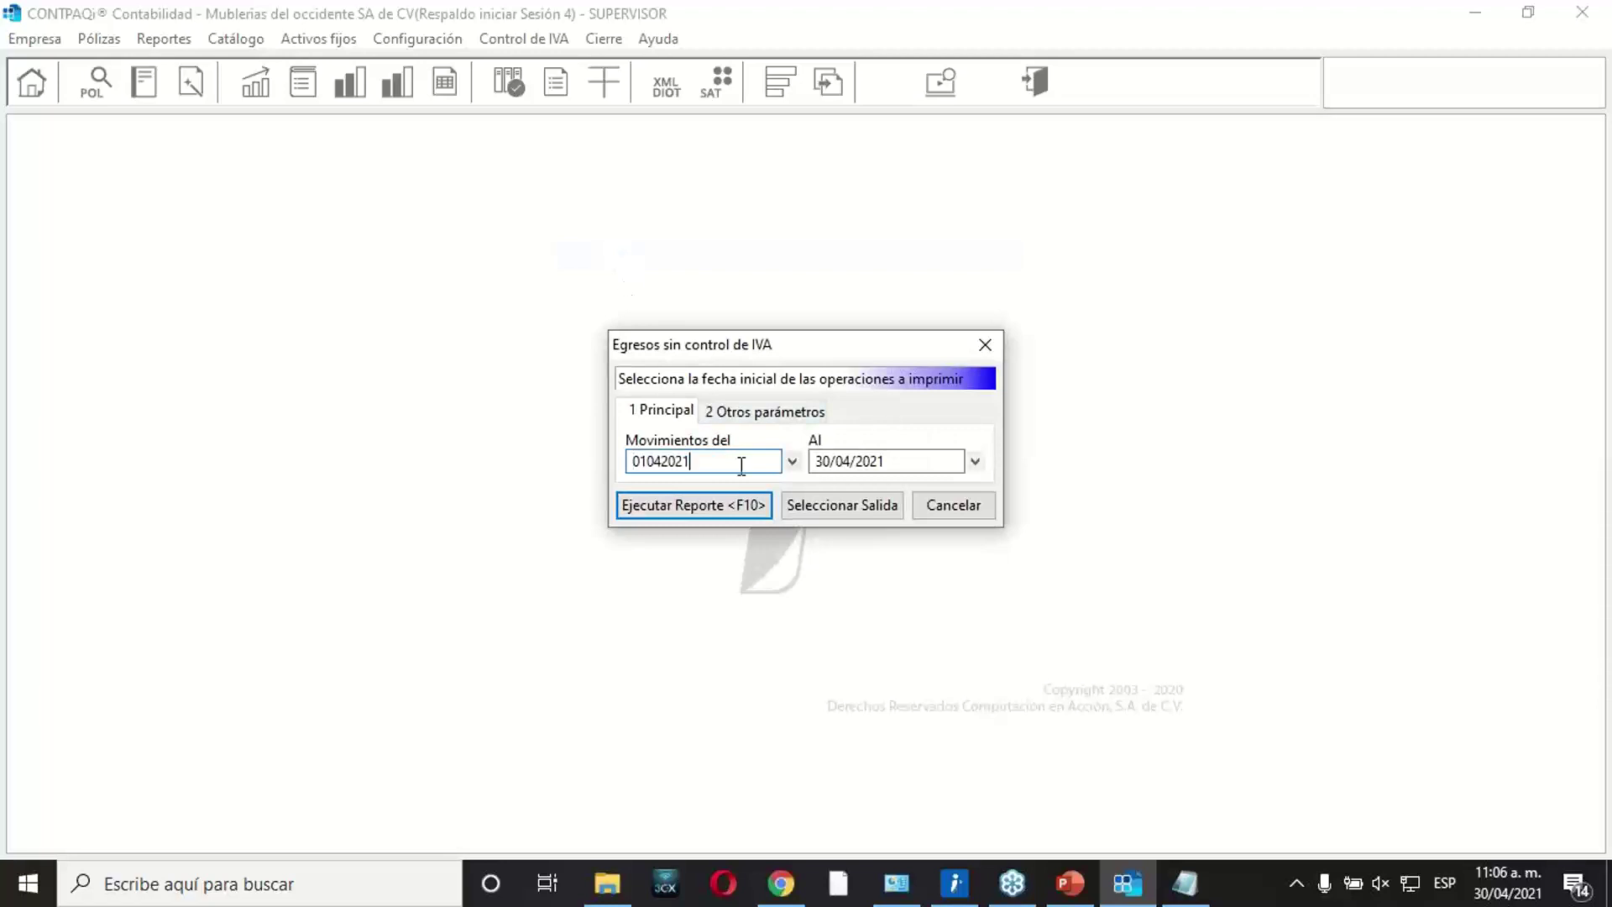
left_click(895, 463)
left_click(742, 504)
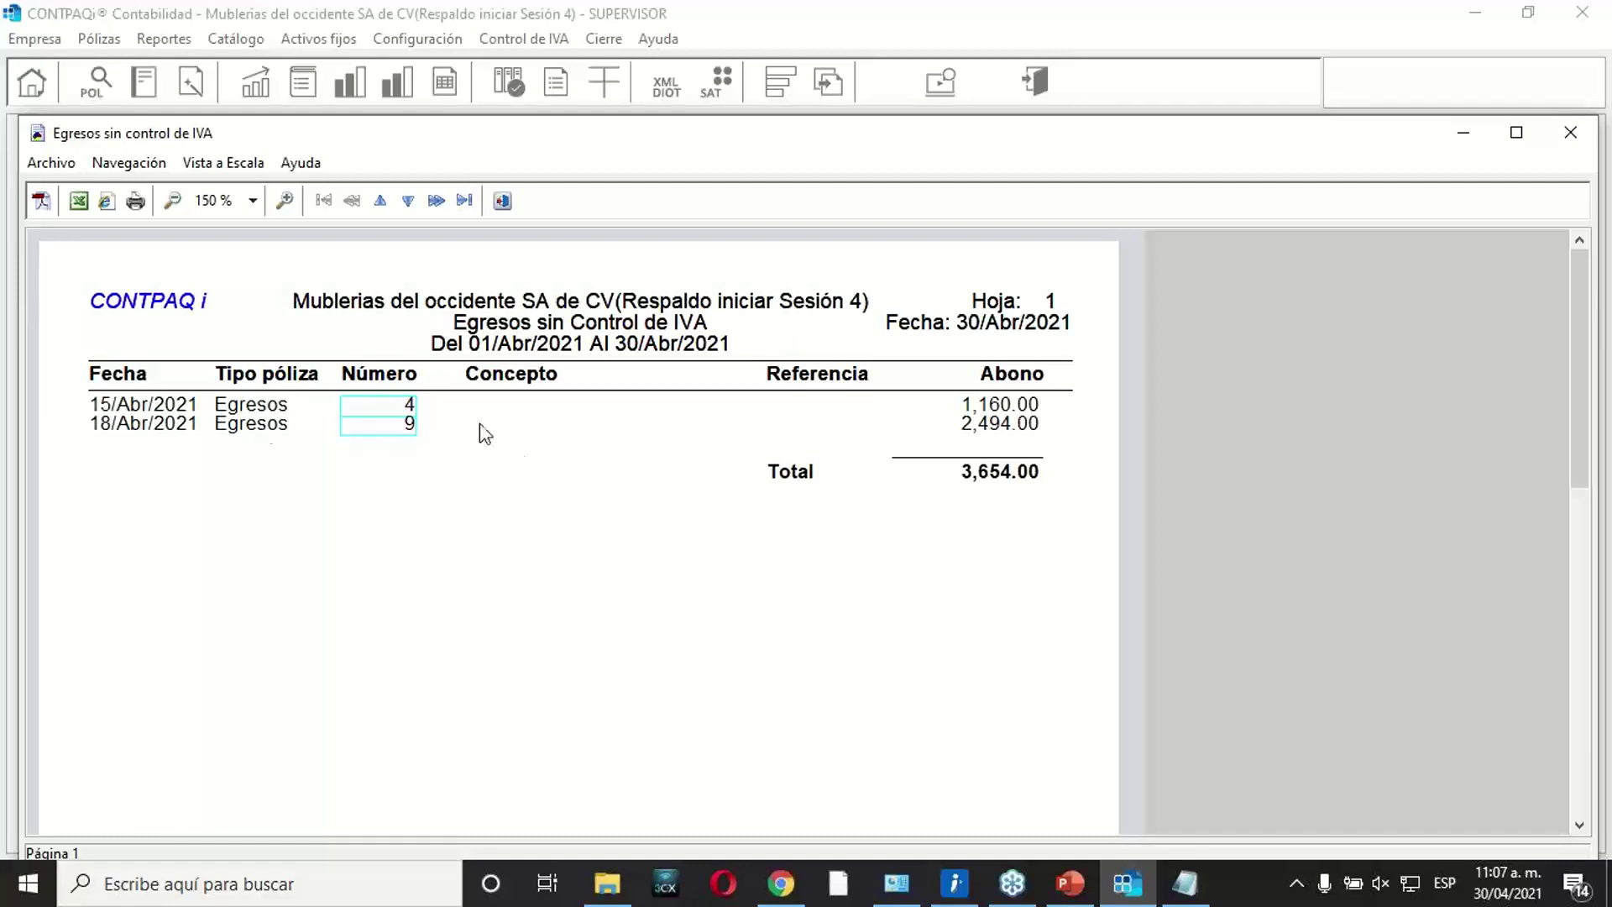
View the detail of Egresos policy 9 from the report, and close both the detail and the Egresos sin control de IVA report.
left_click(382, 436)
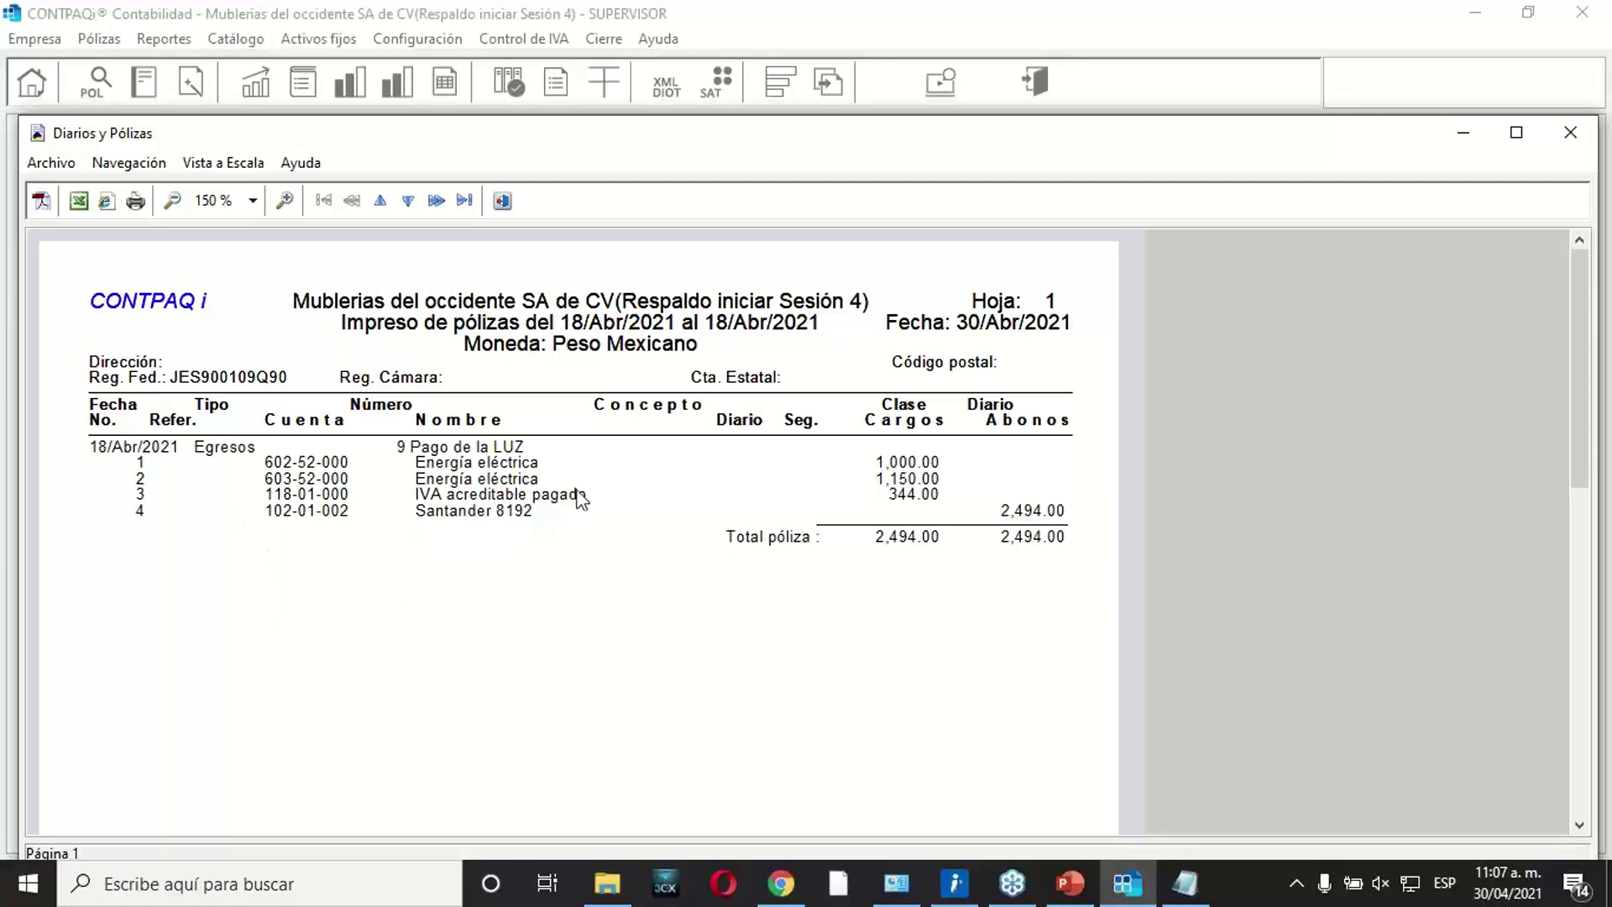
left_click(504, 200)
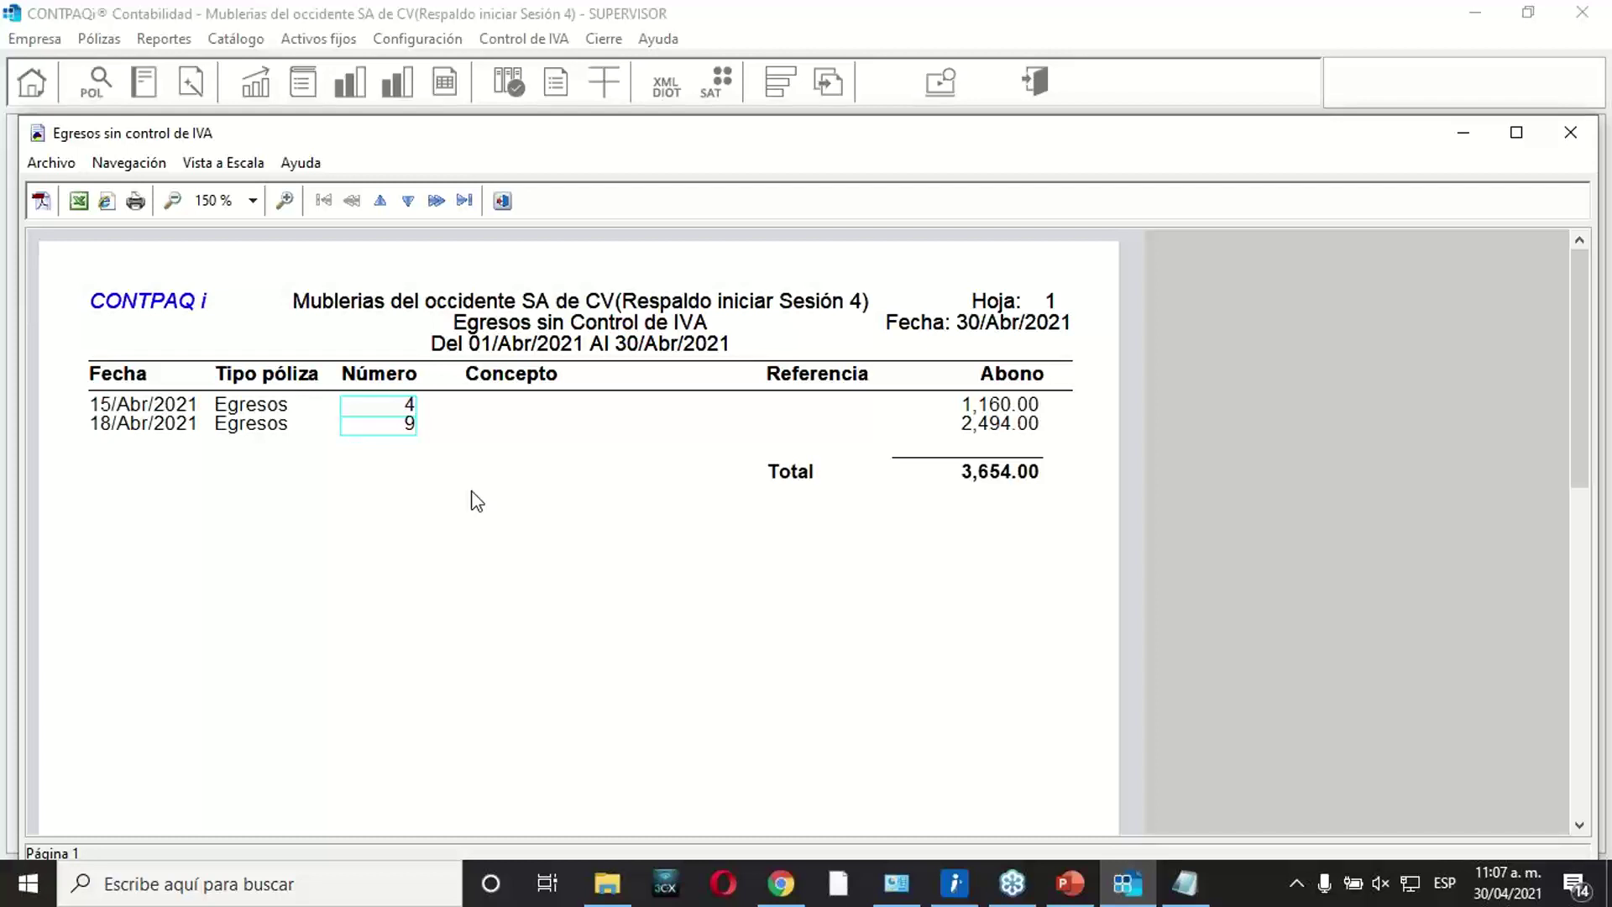
left_click(502, 203)
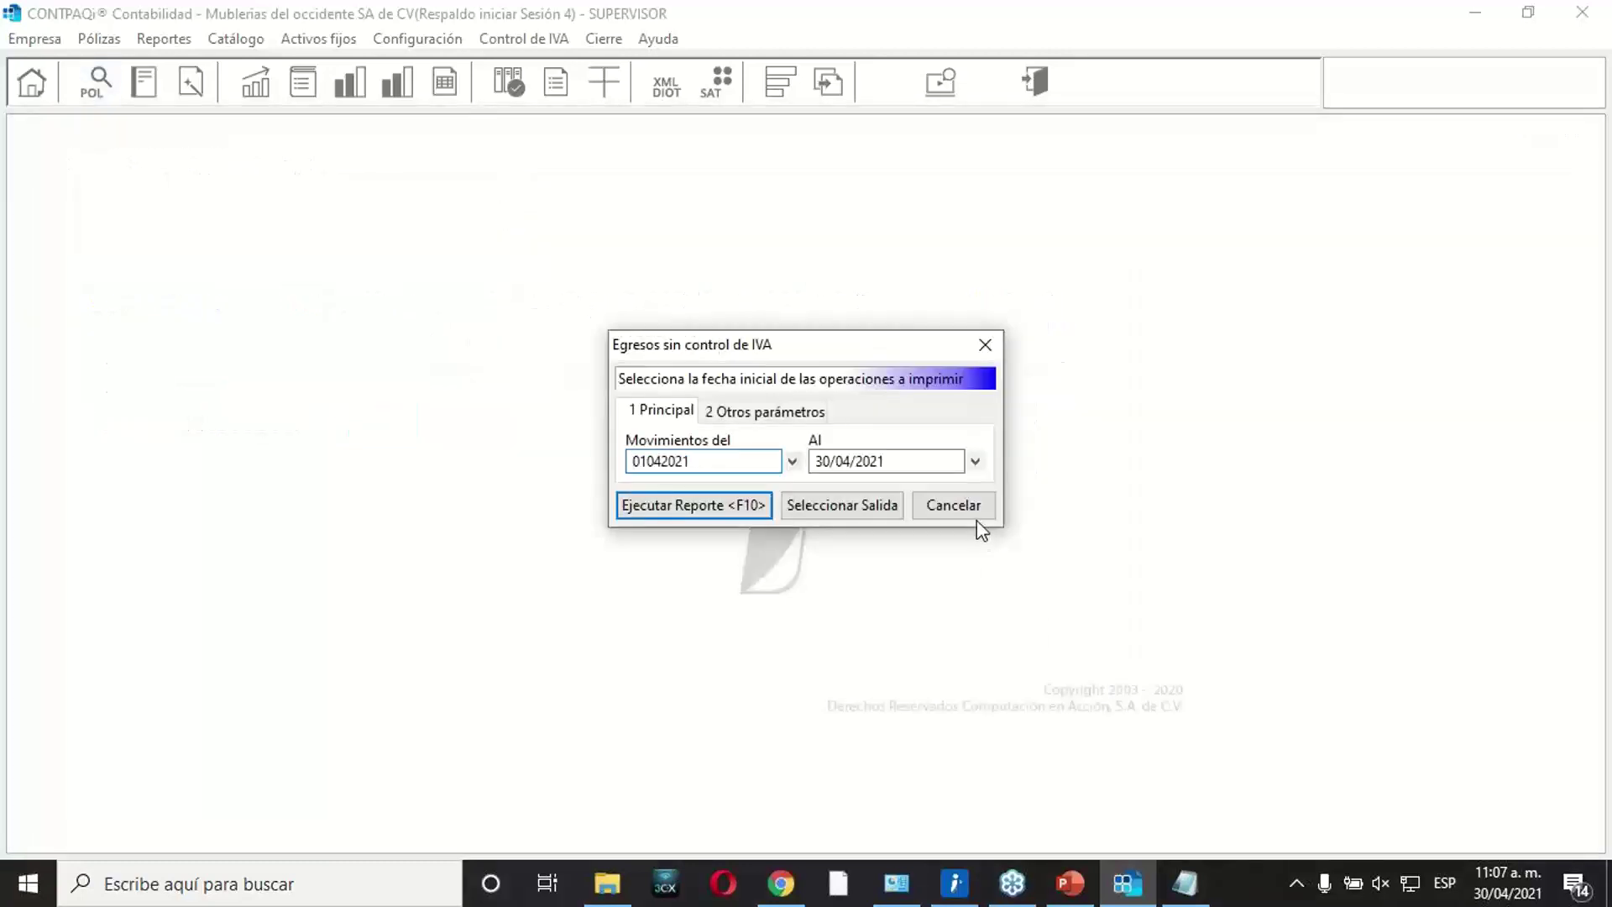
left_click(960, 512)
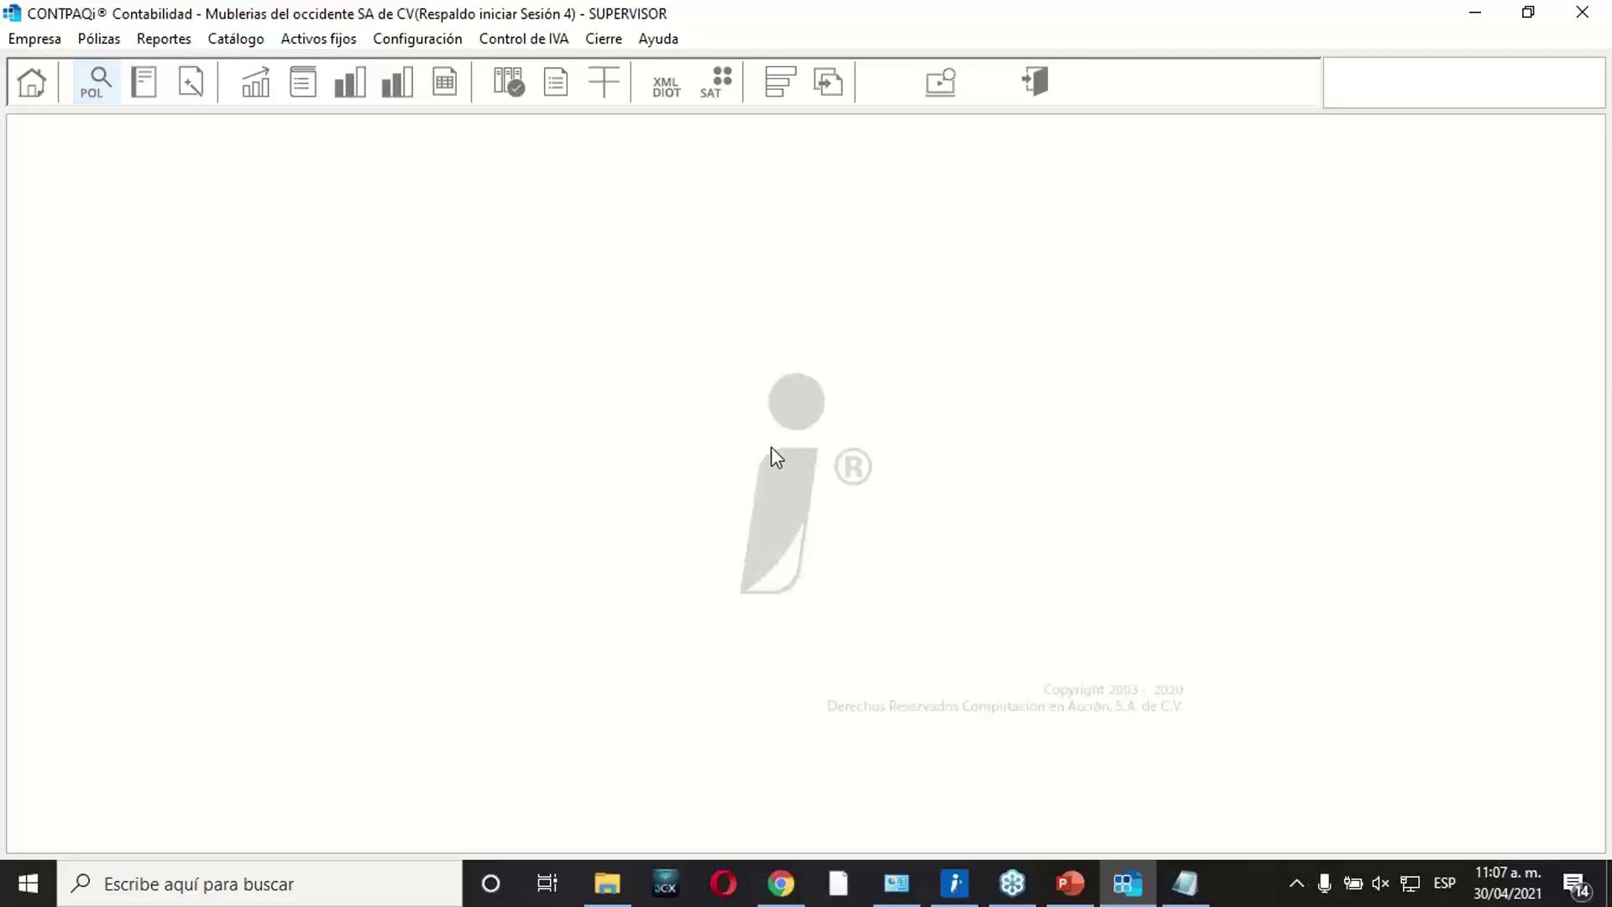
left_click(523, 38)
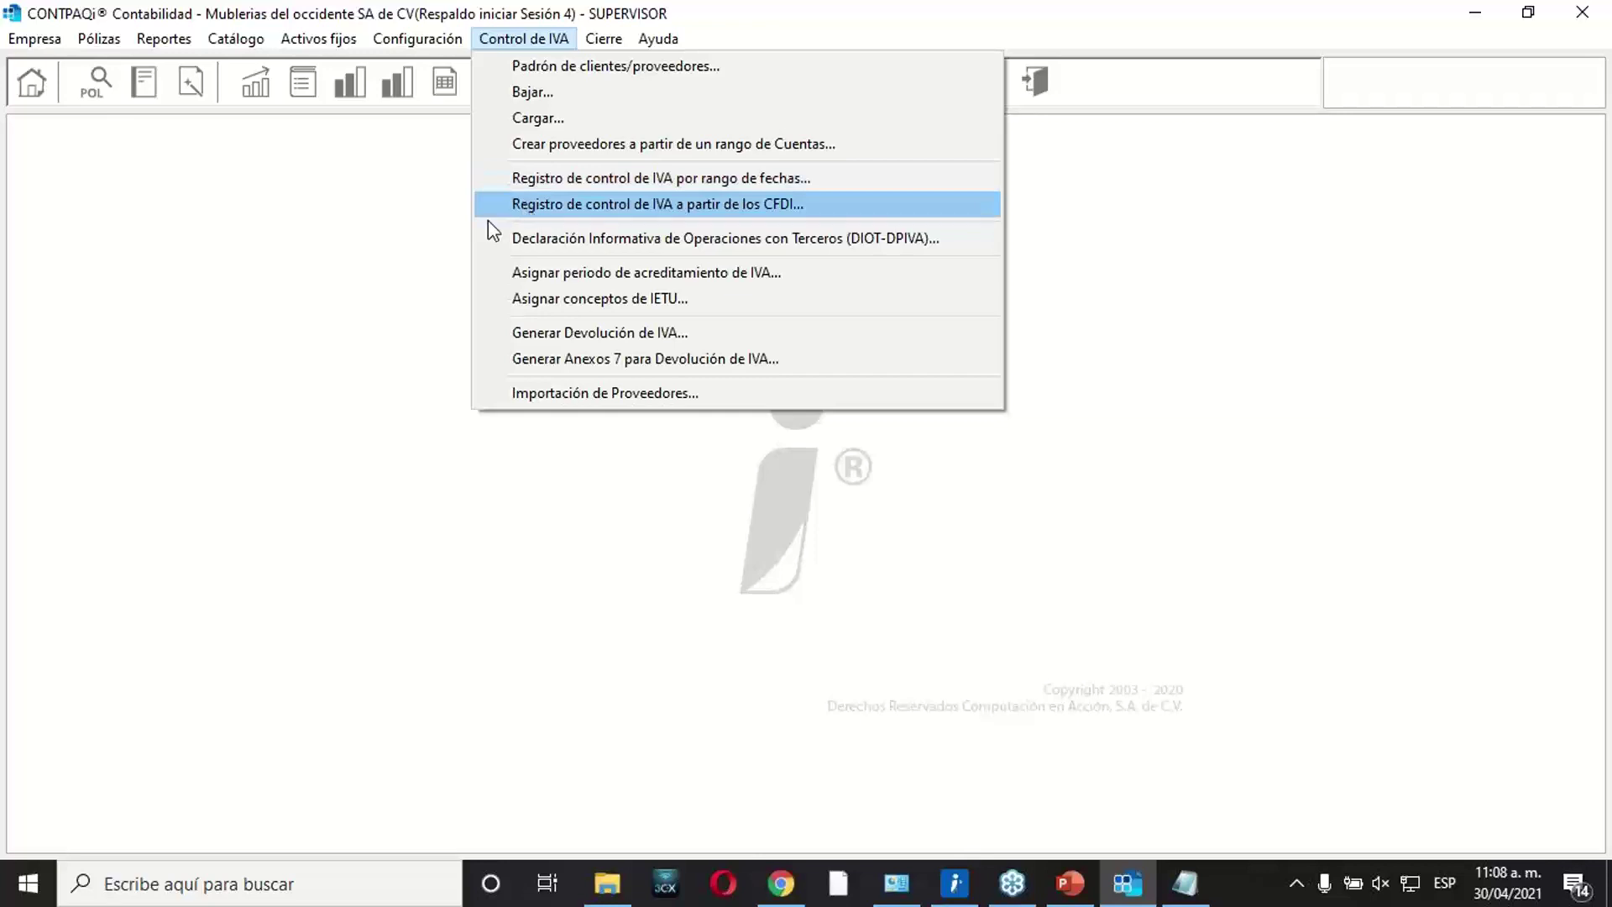
left_click(319, 275)
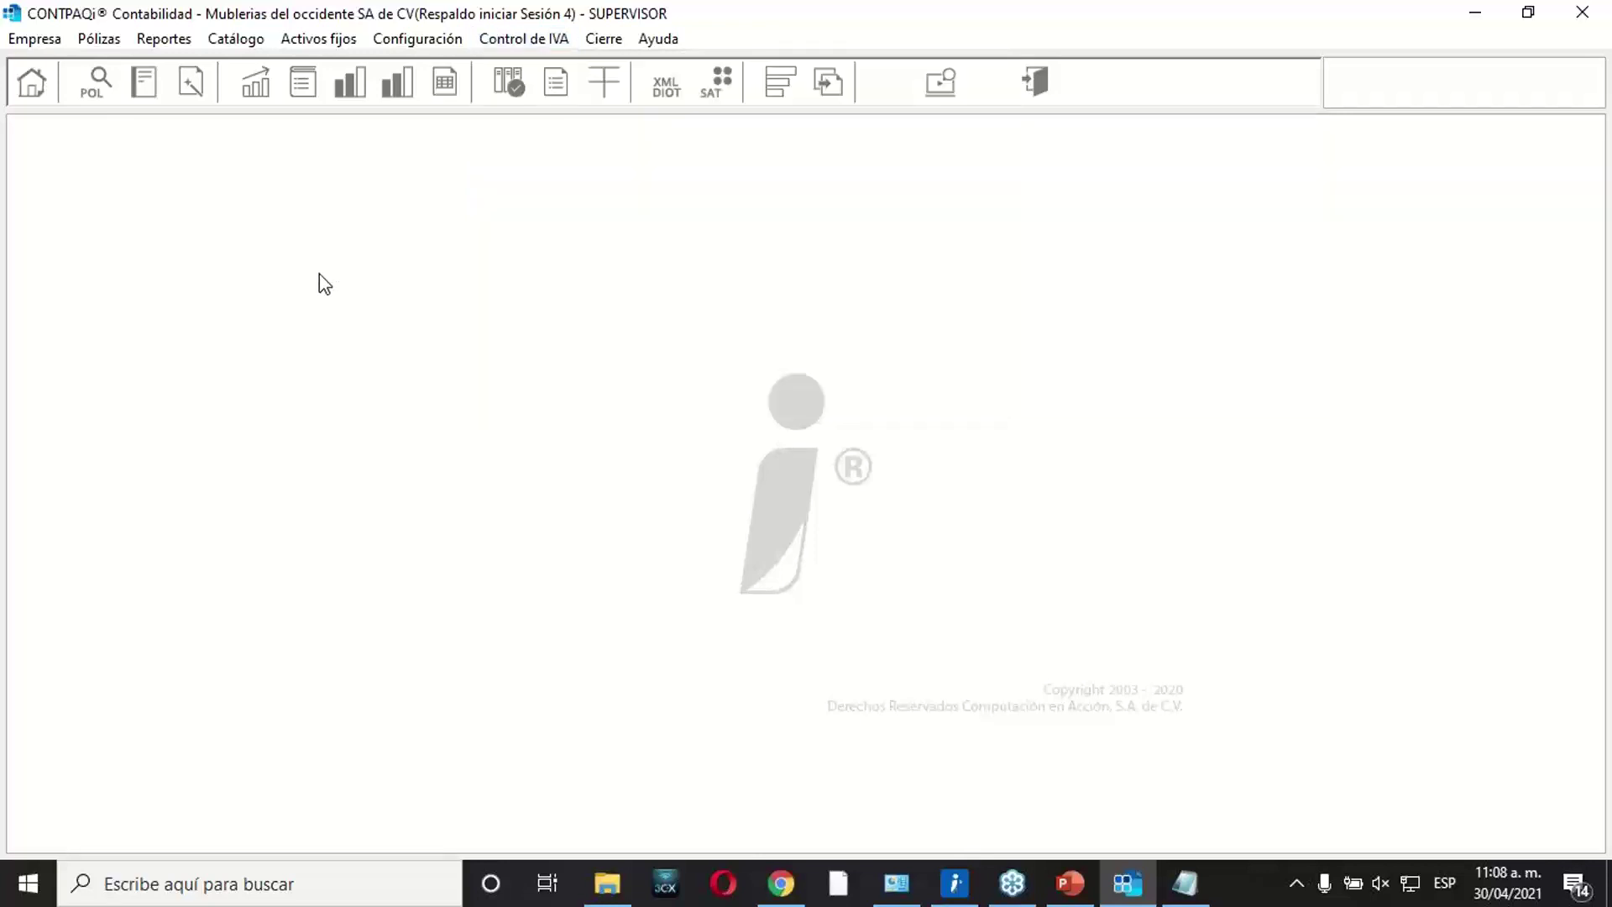
Open the policy list for April 2021 and filter it by "egre" to list the Egresos policies.
left_click(96, 82)
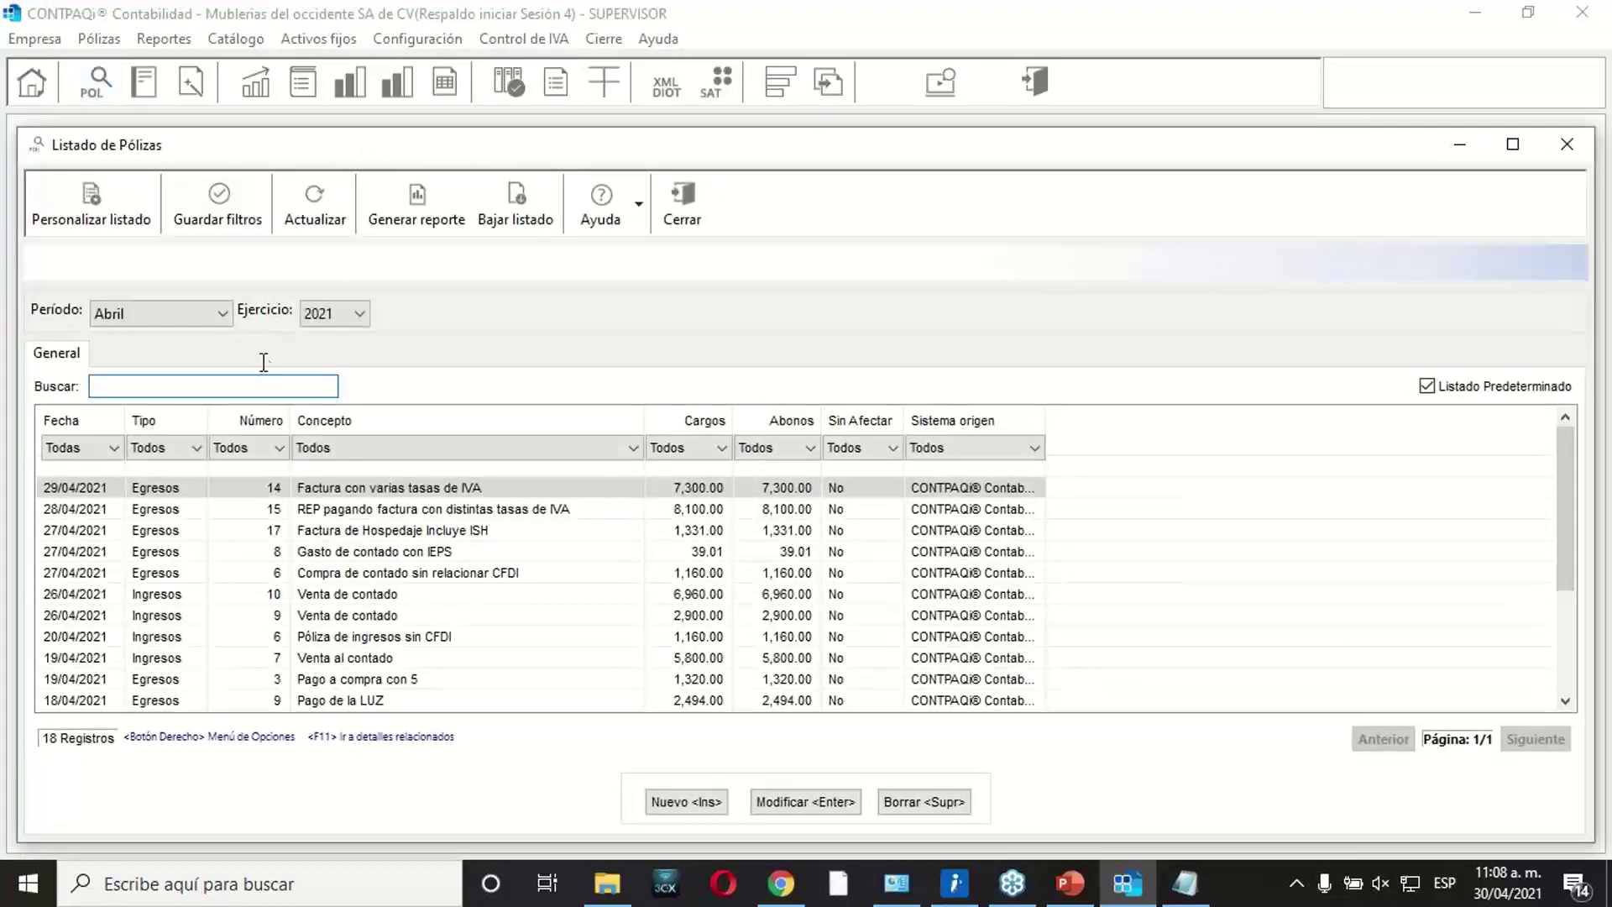
type("egre")
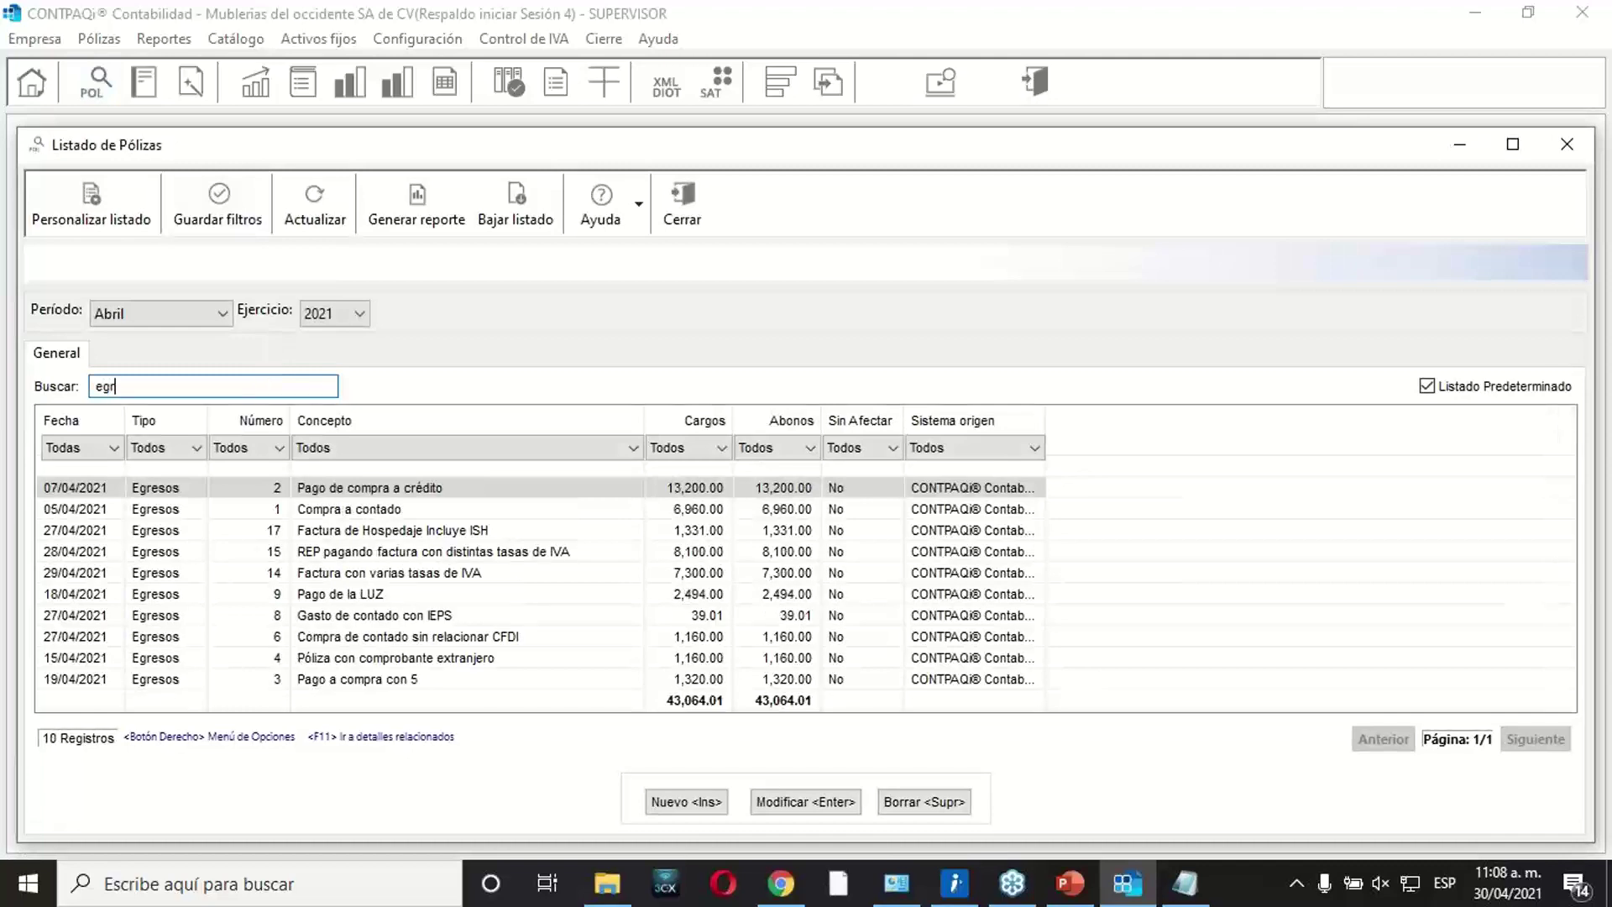
Open Egresos policy 9, Pago de la LUZ, and associate its Santander 8192 payment movement with the CFE provider.
double_click(653, 161)
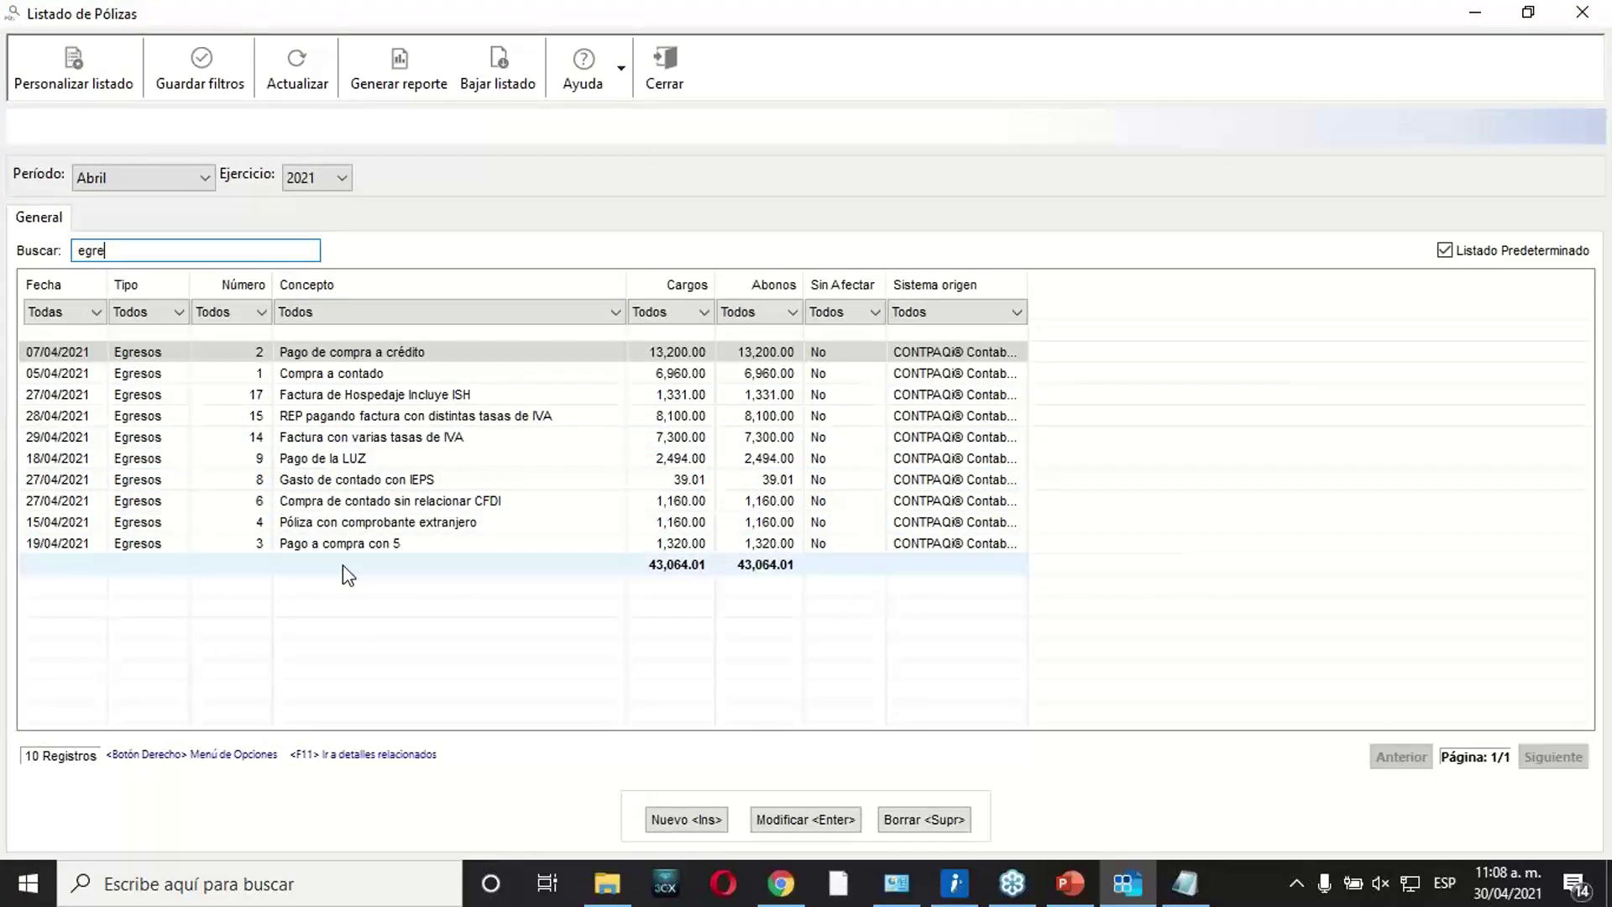
left_click(274, 463)
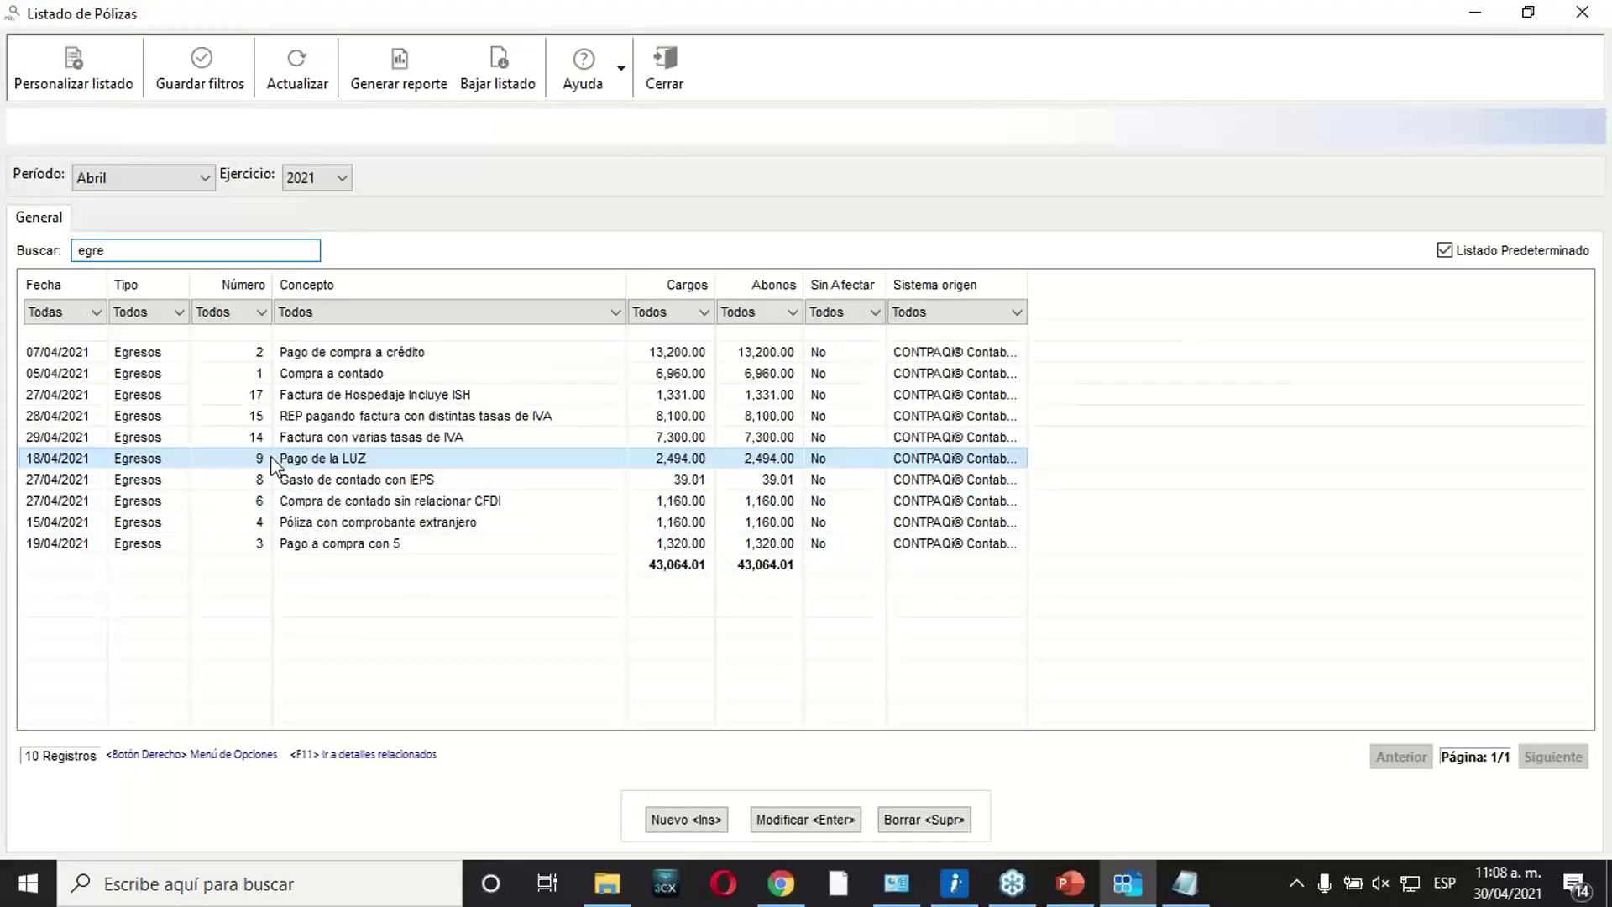
double_click(327, 462)
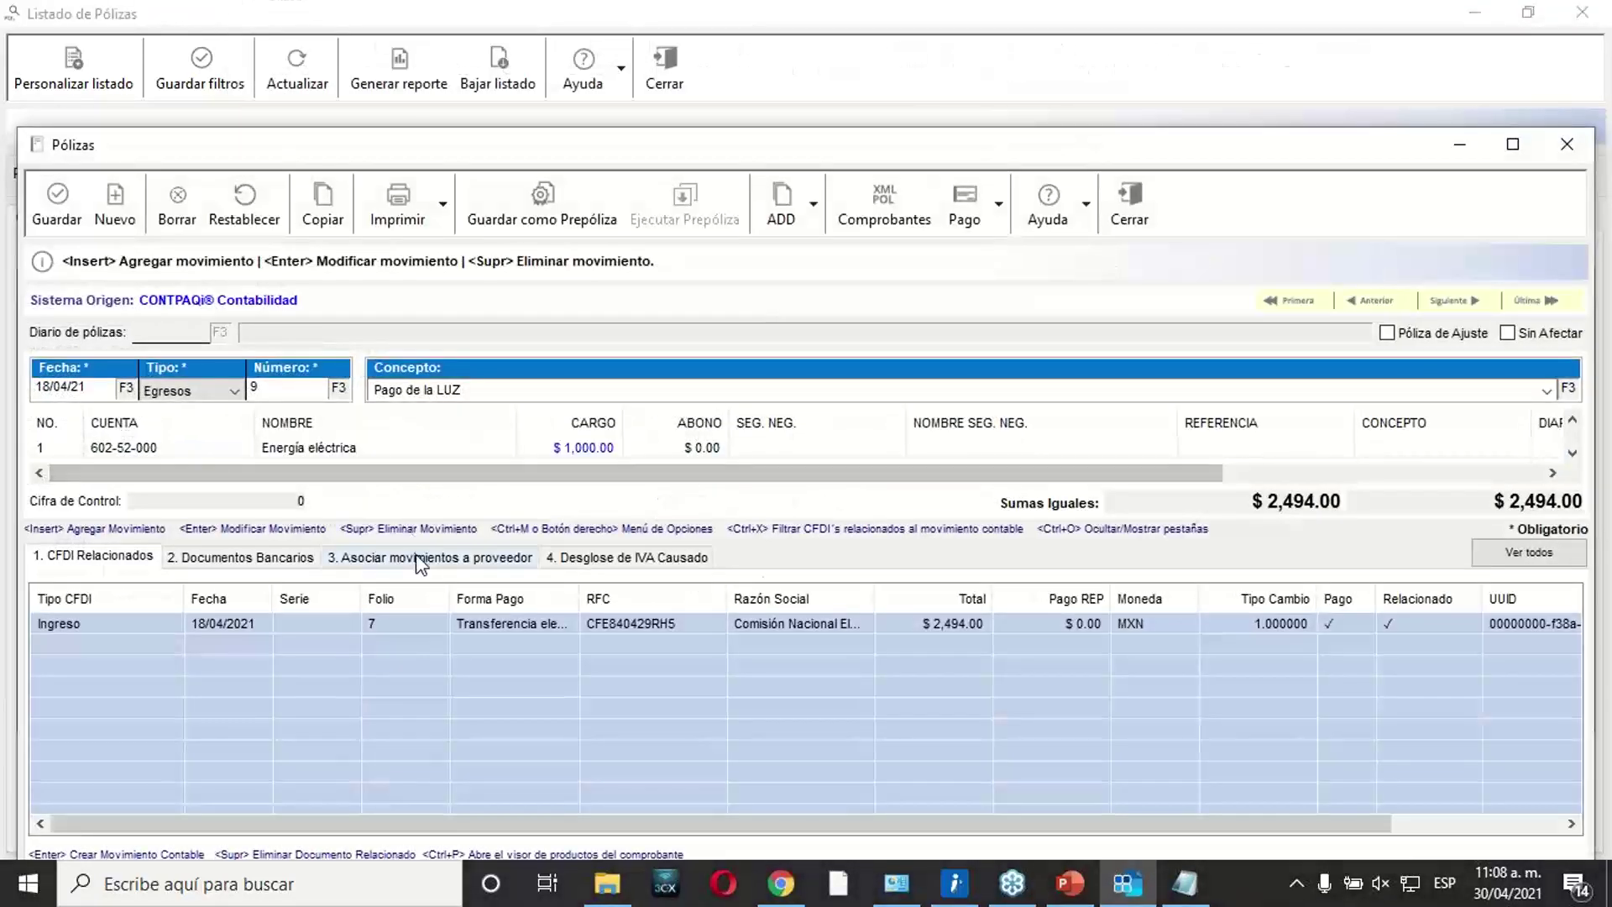
left_click(420, 559)
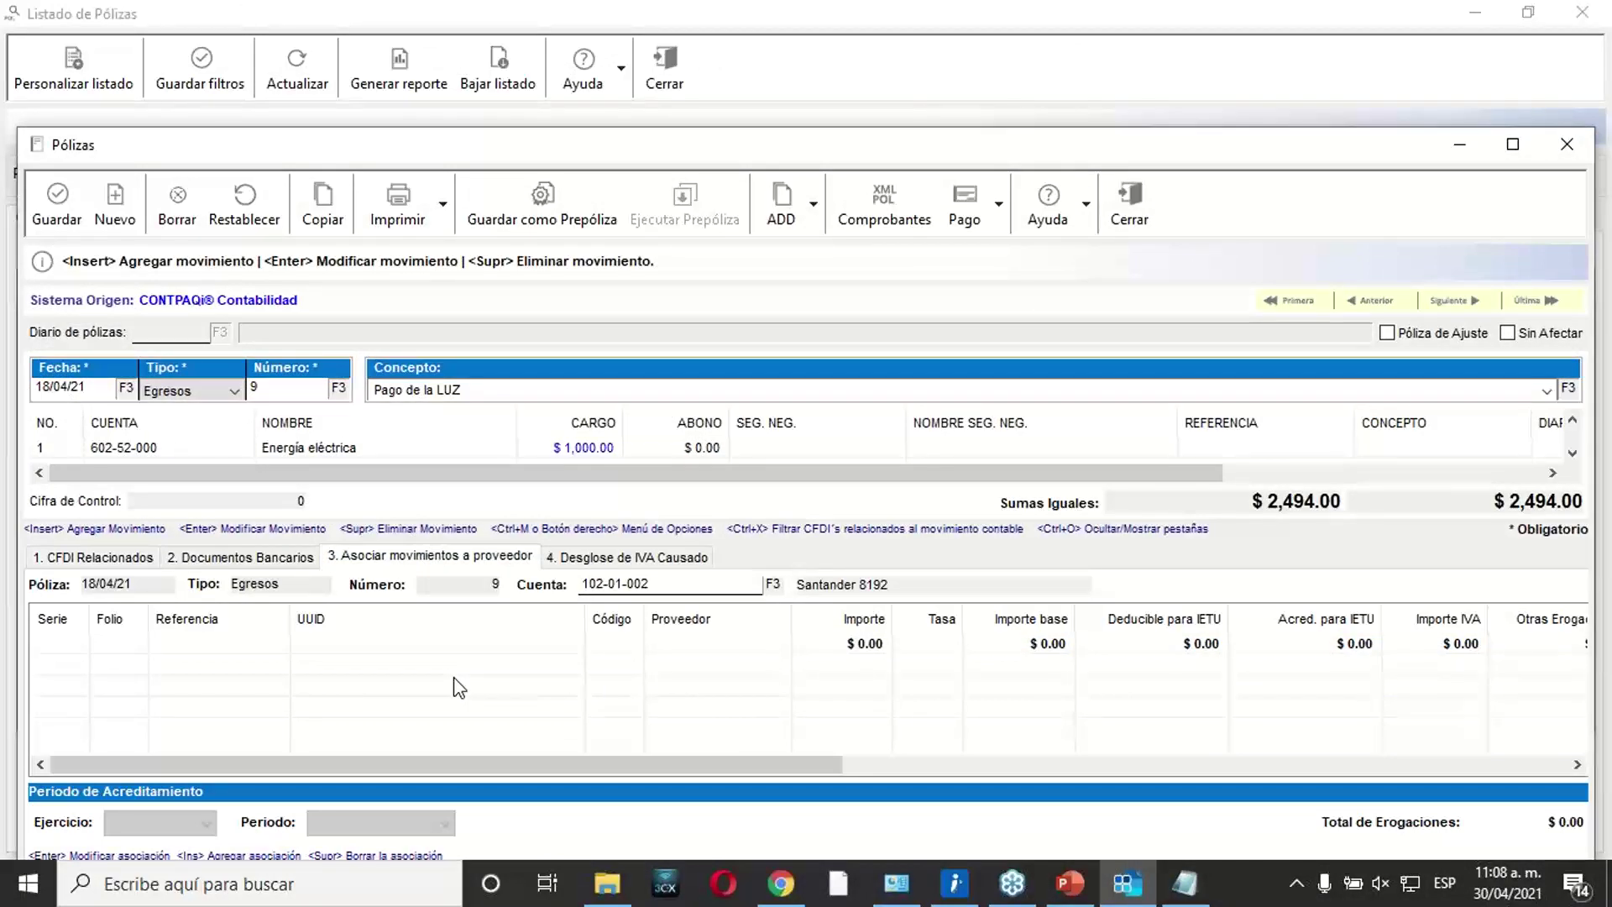
double_click(728, 156)
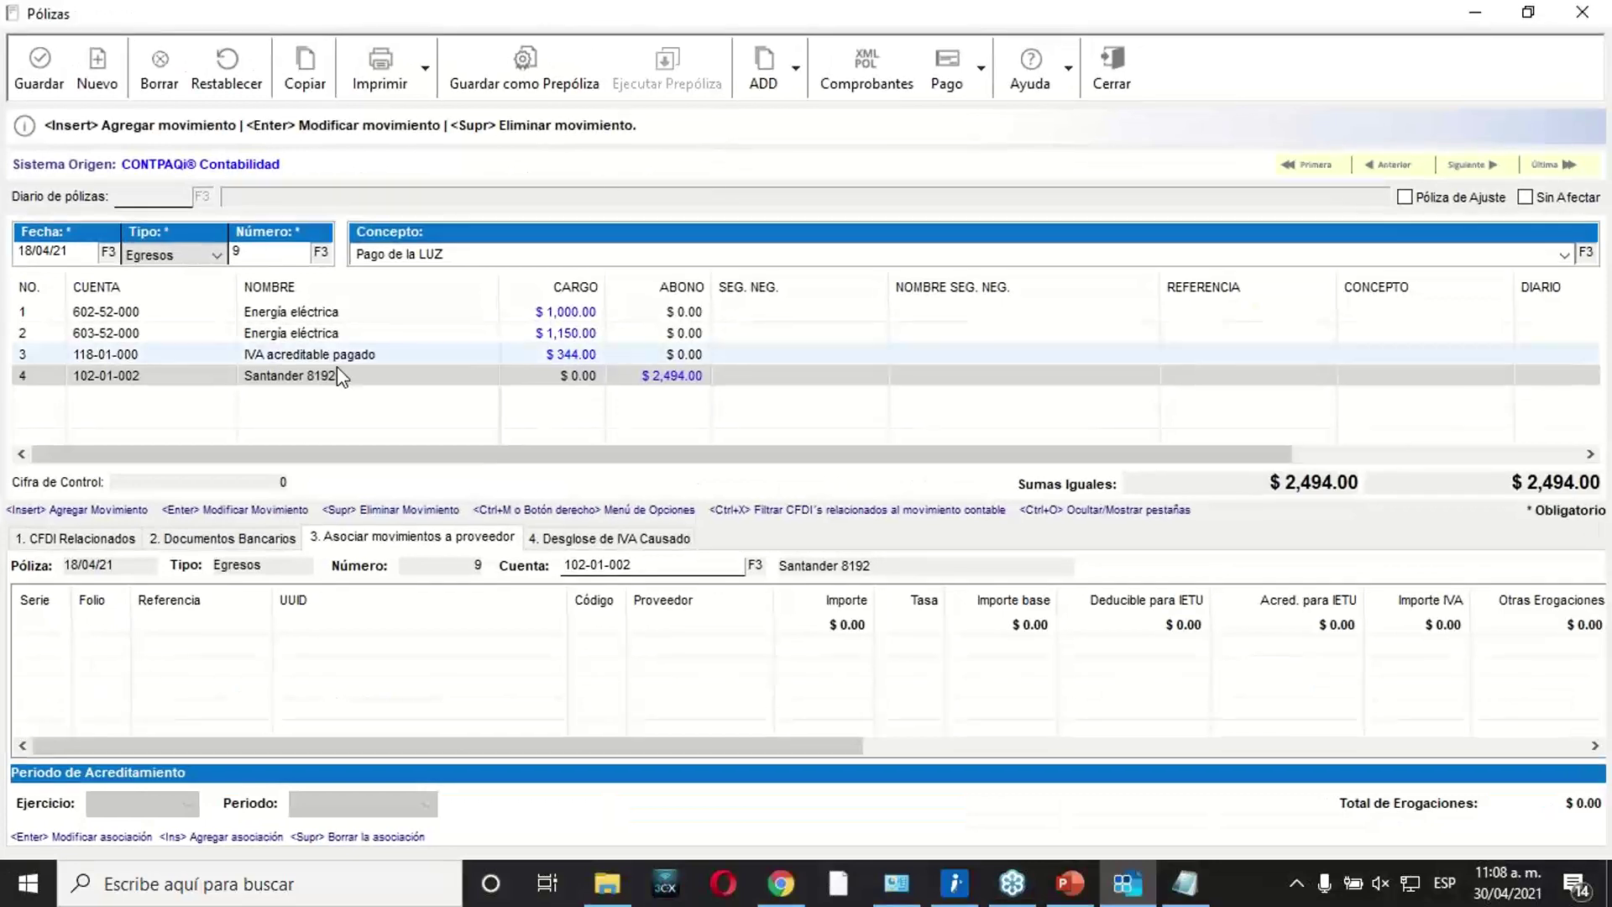
left_click(794, 71)
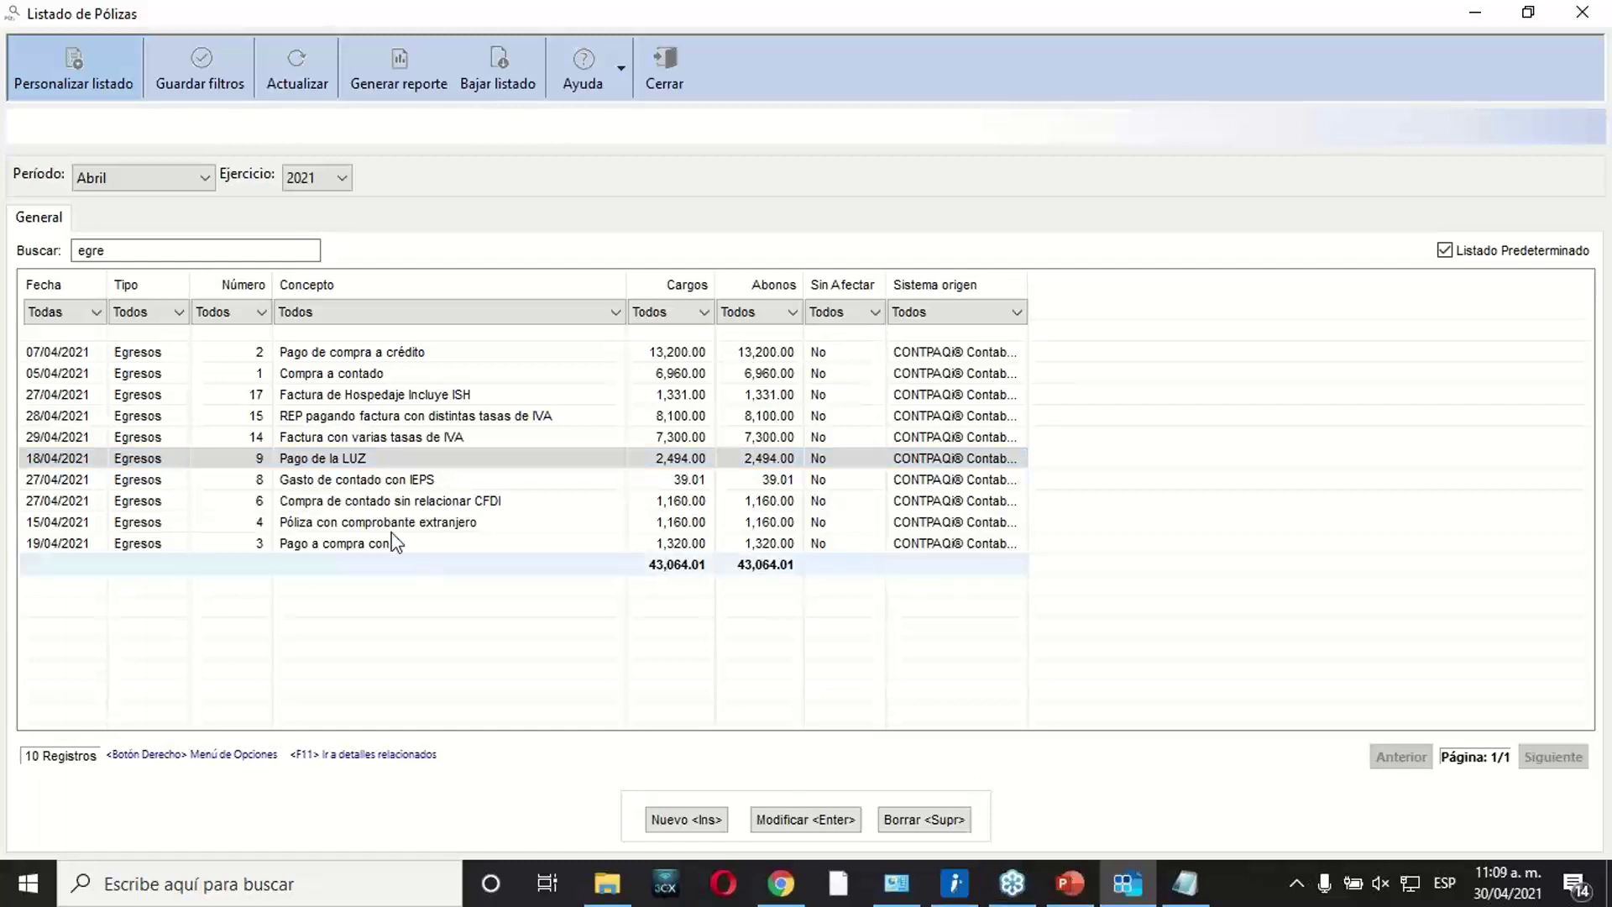
Reopen Egresos policy 9 to check its provider association, and close the policy windows and the policy list.
double_click(353, 459)
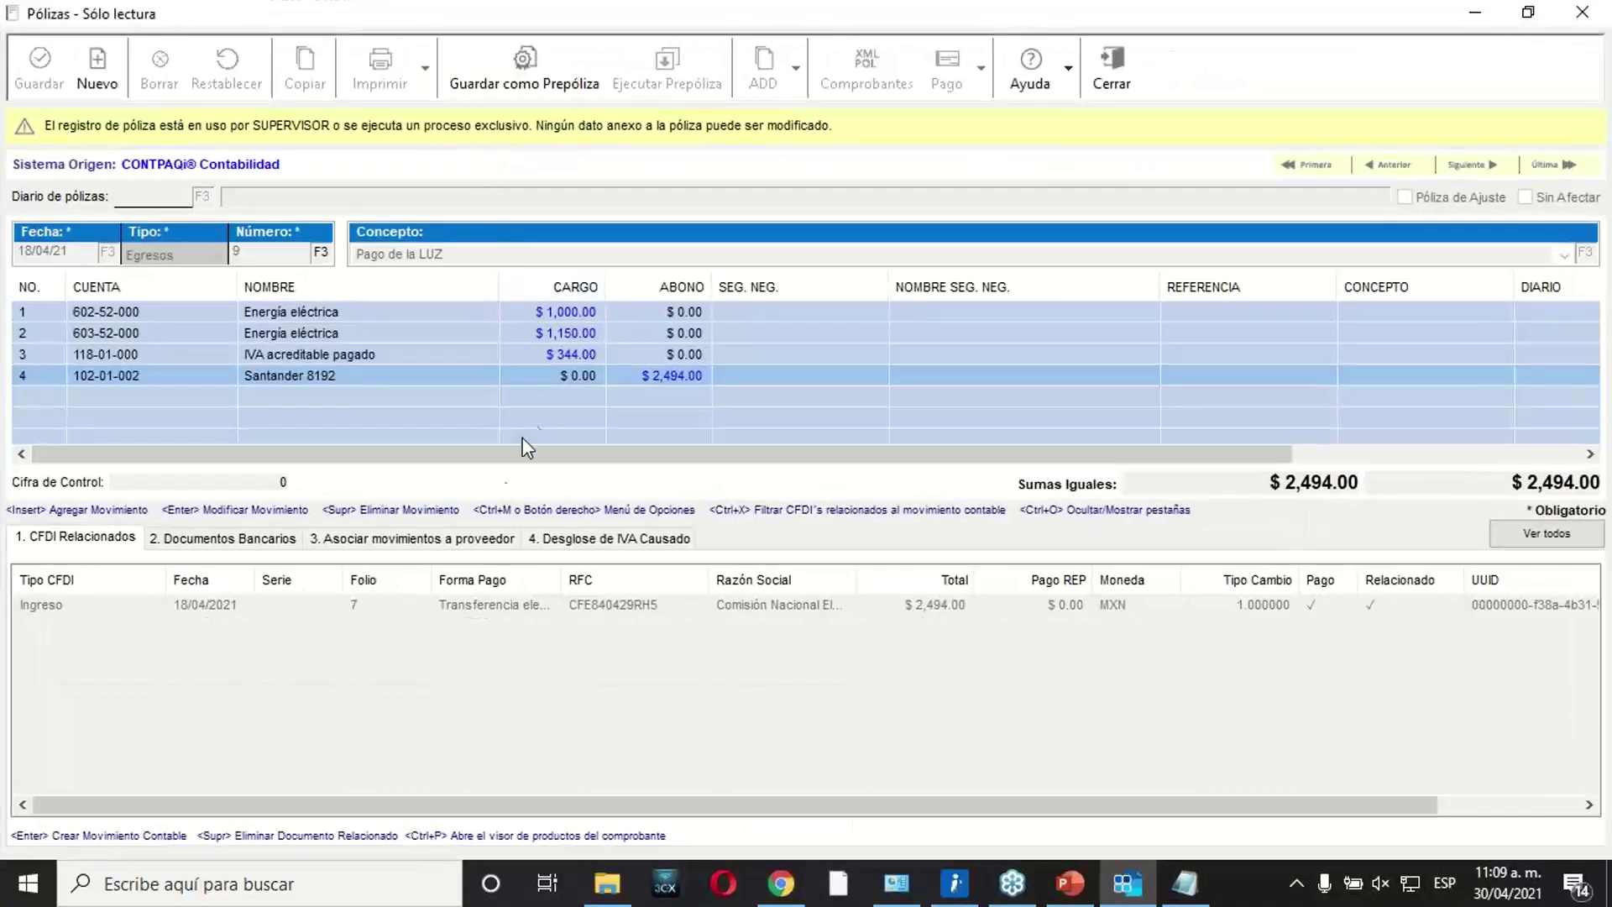
left_click(480, 540)
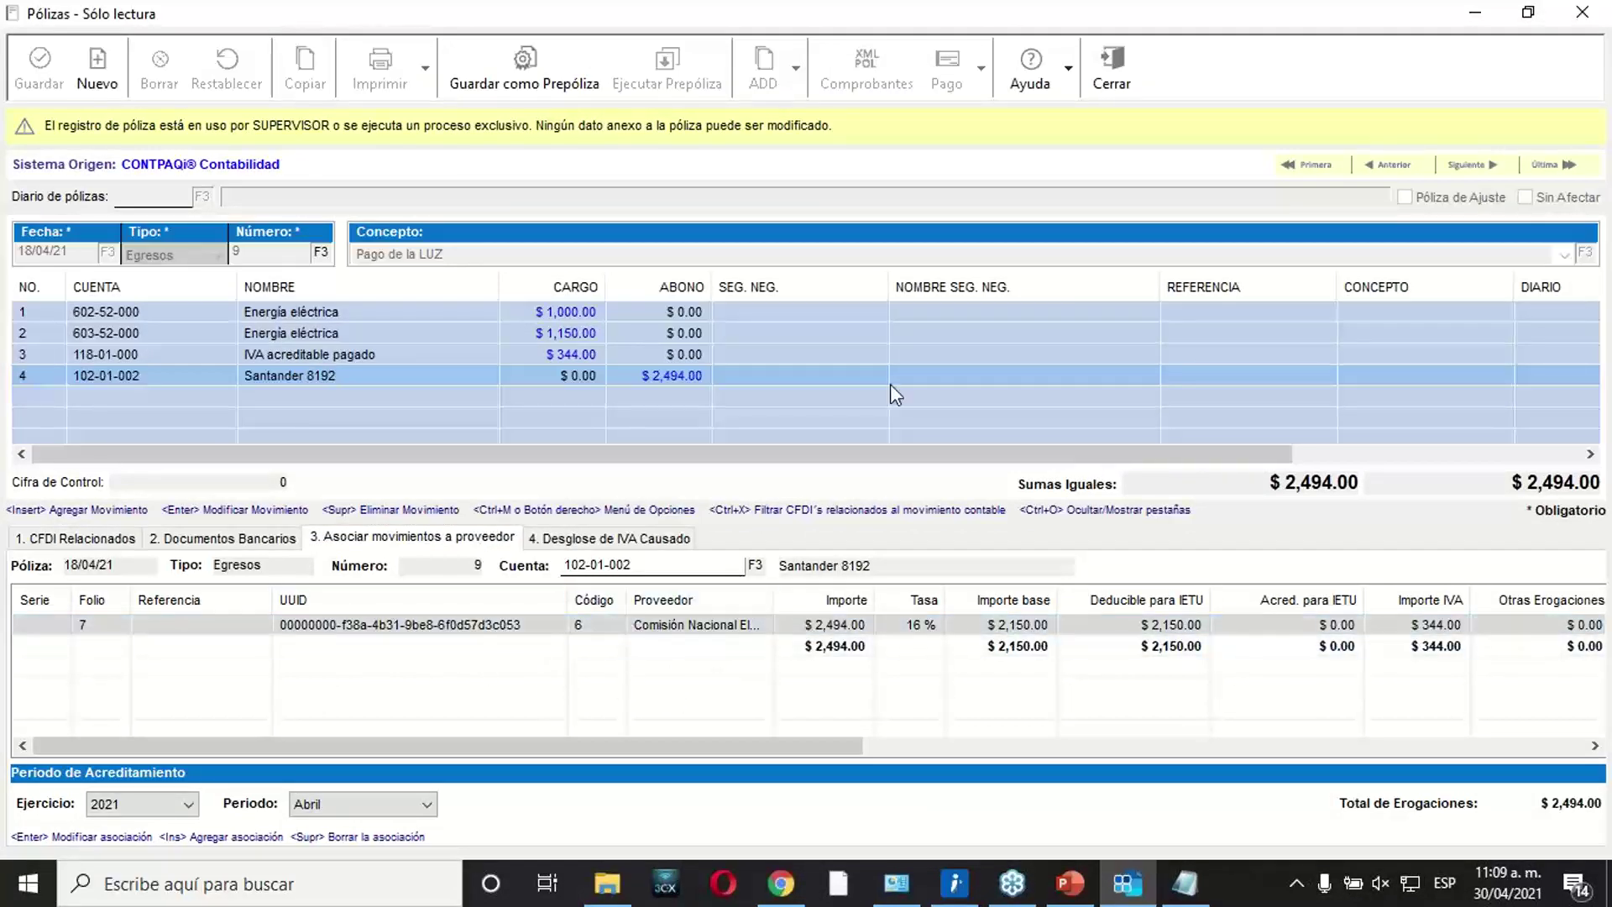
left_click(1106, 91)
left_click(663, 80)
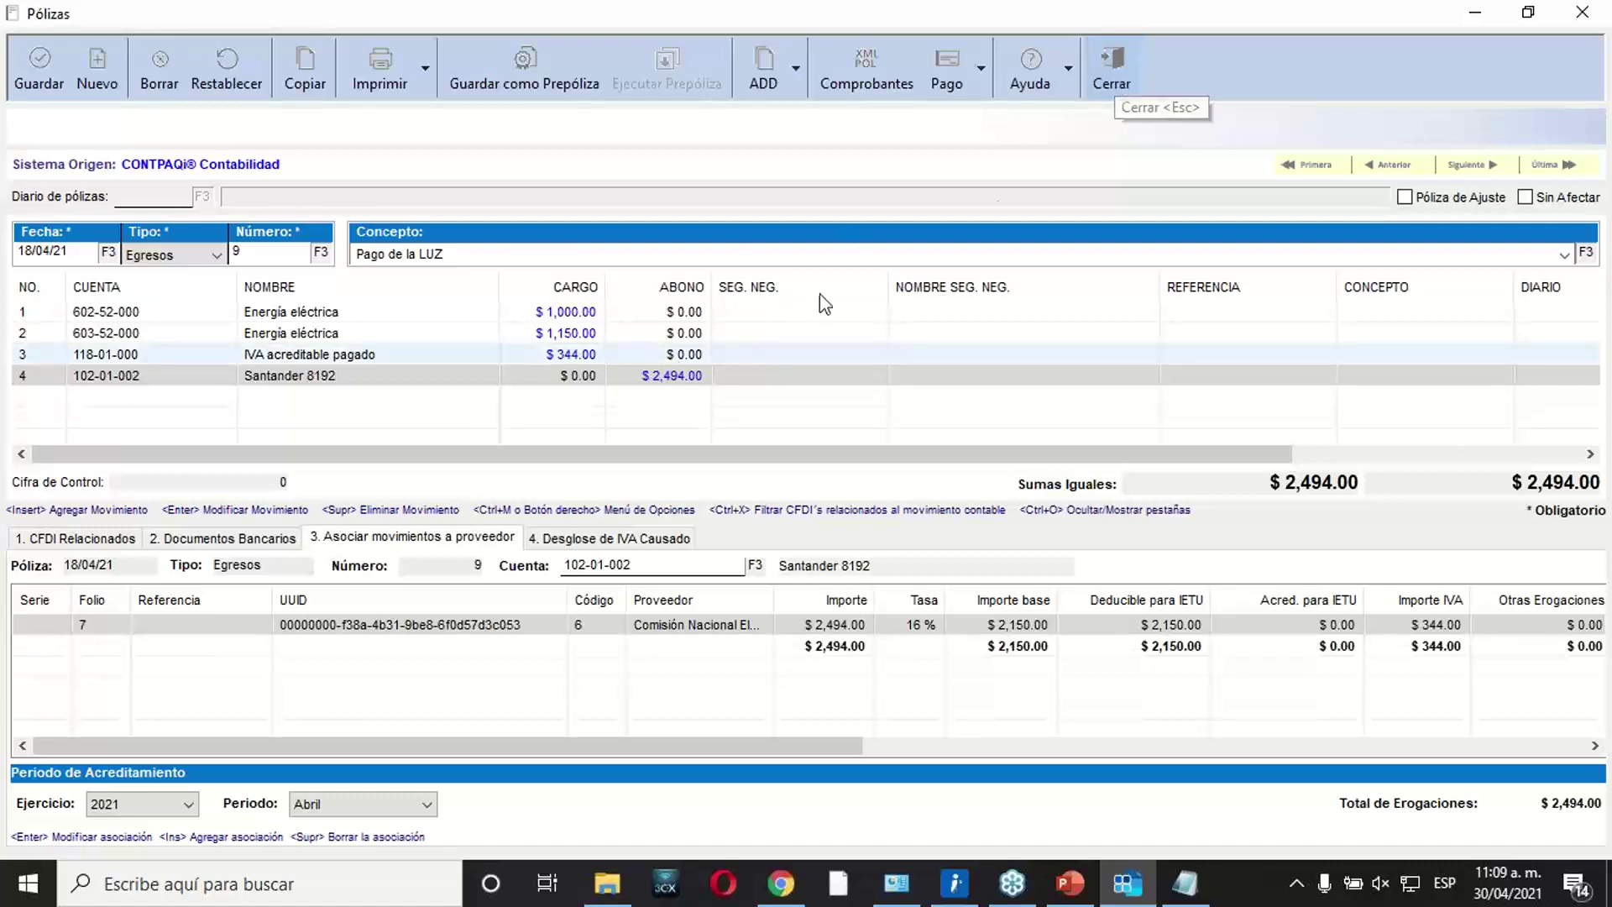
left_click(1115, 80)
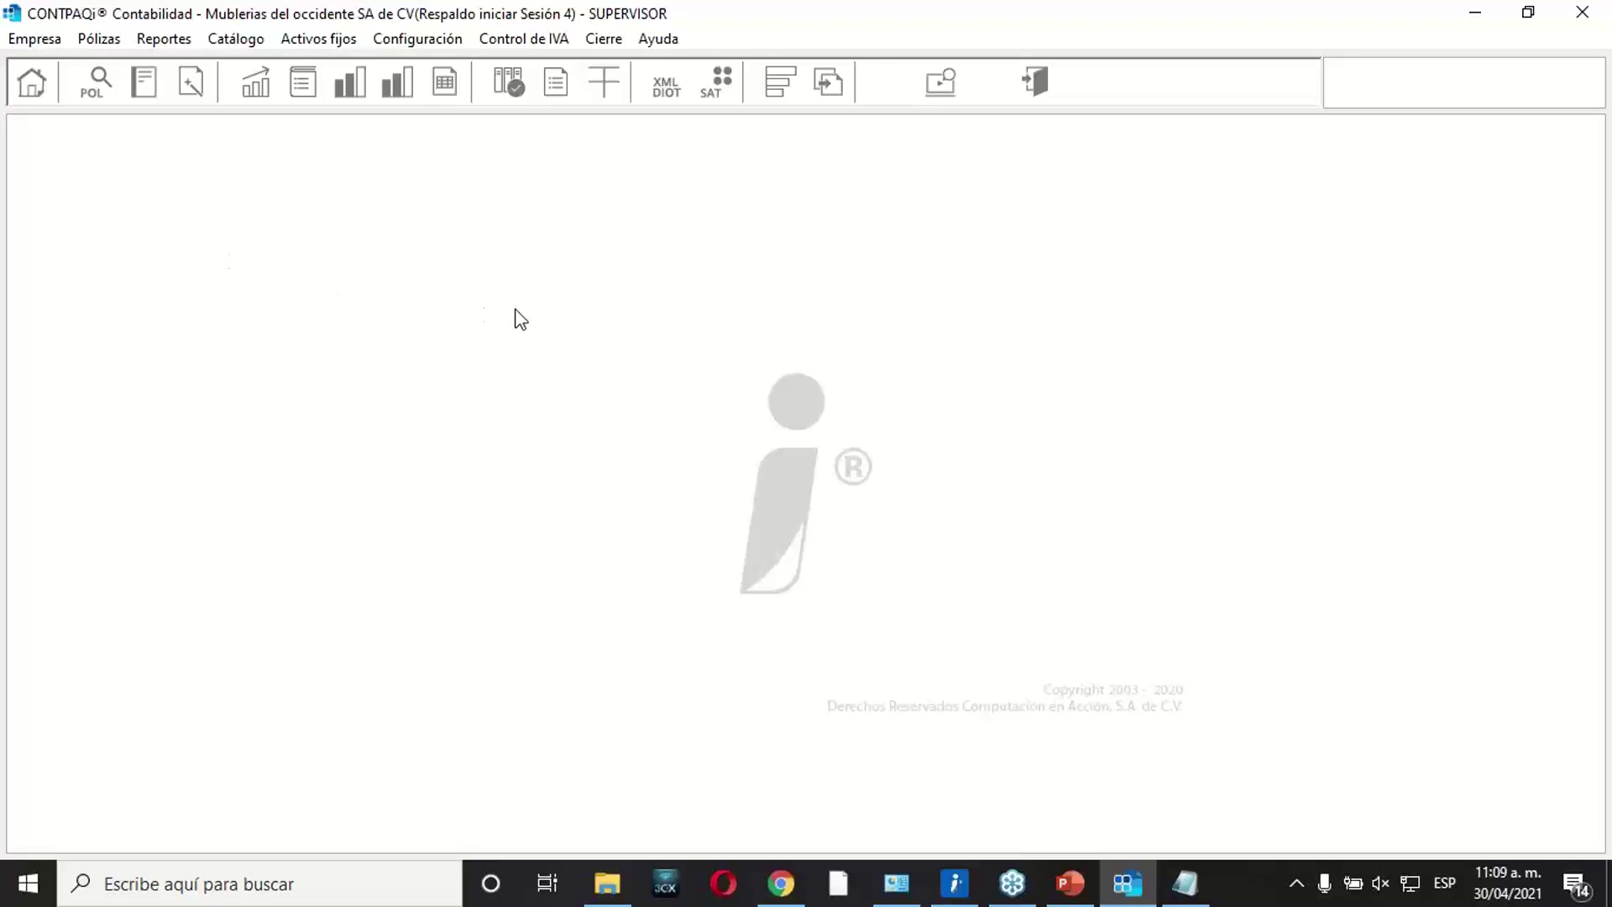
Call up the Egresos sin control de IVA report again to recheck for unassociated expenses.
left_click(164, 38)
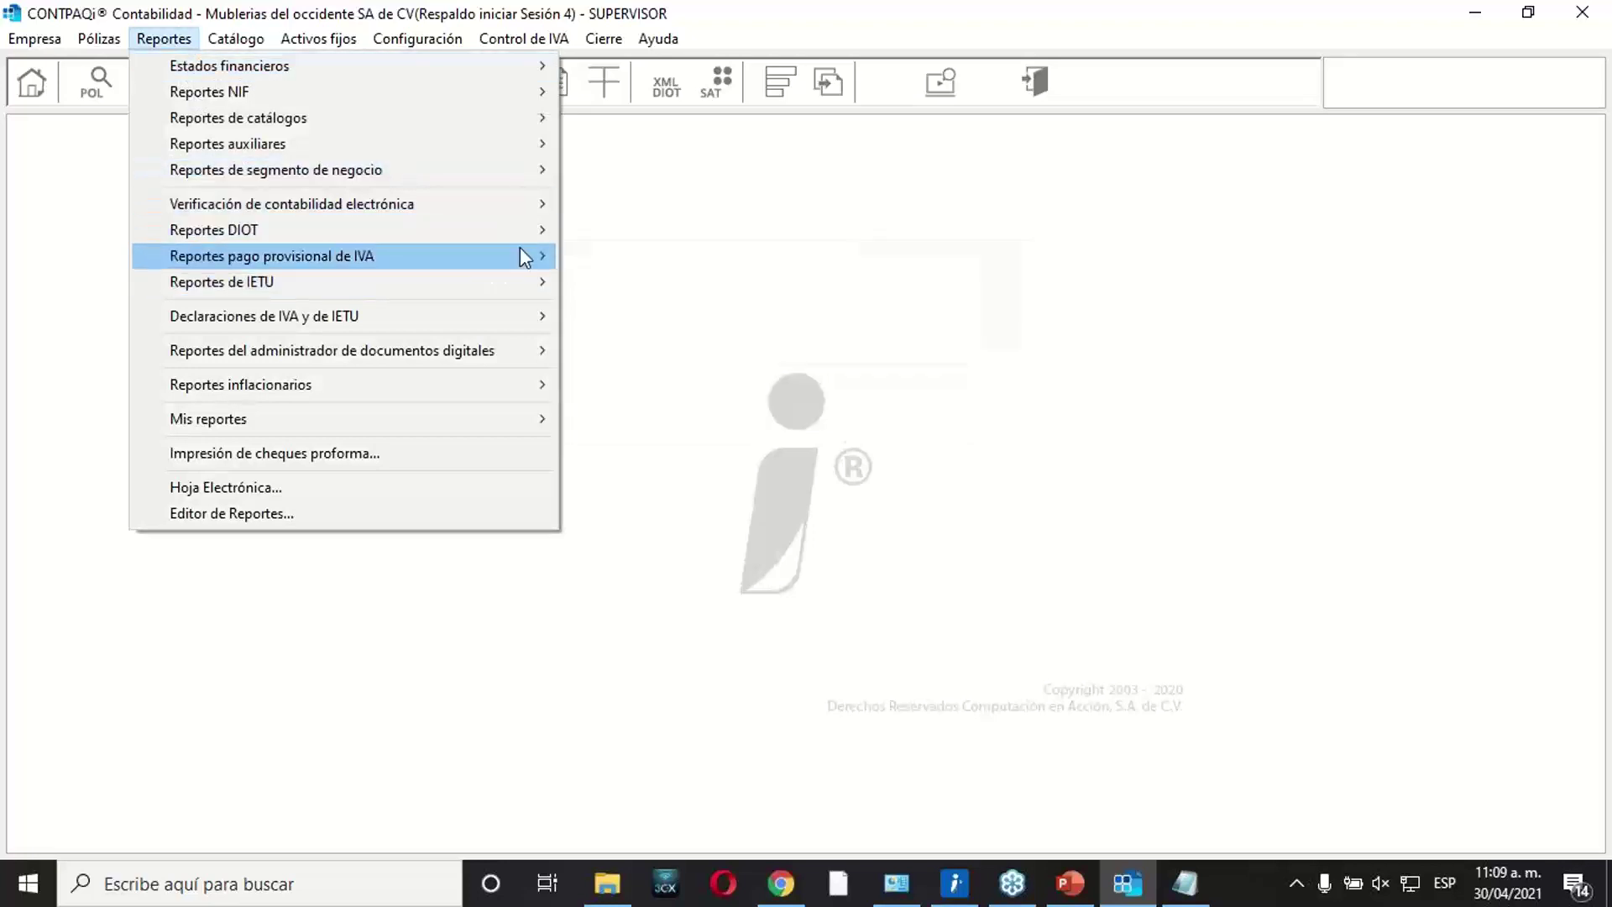
mouse_move(534, 237)
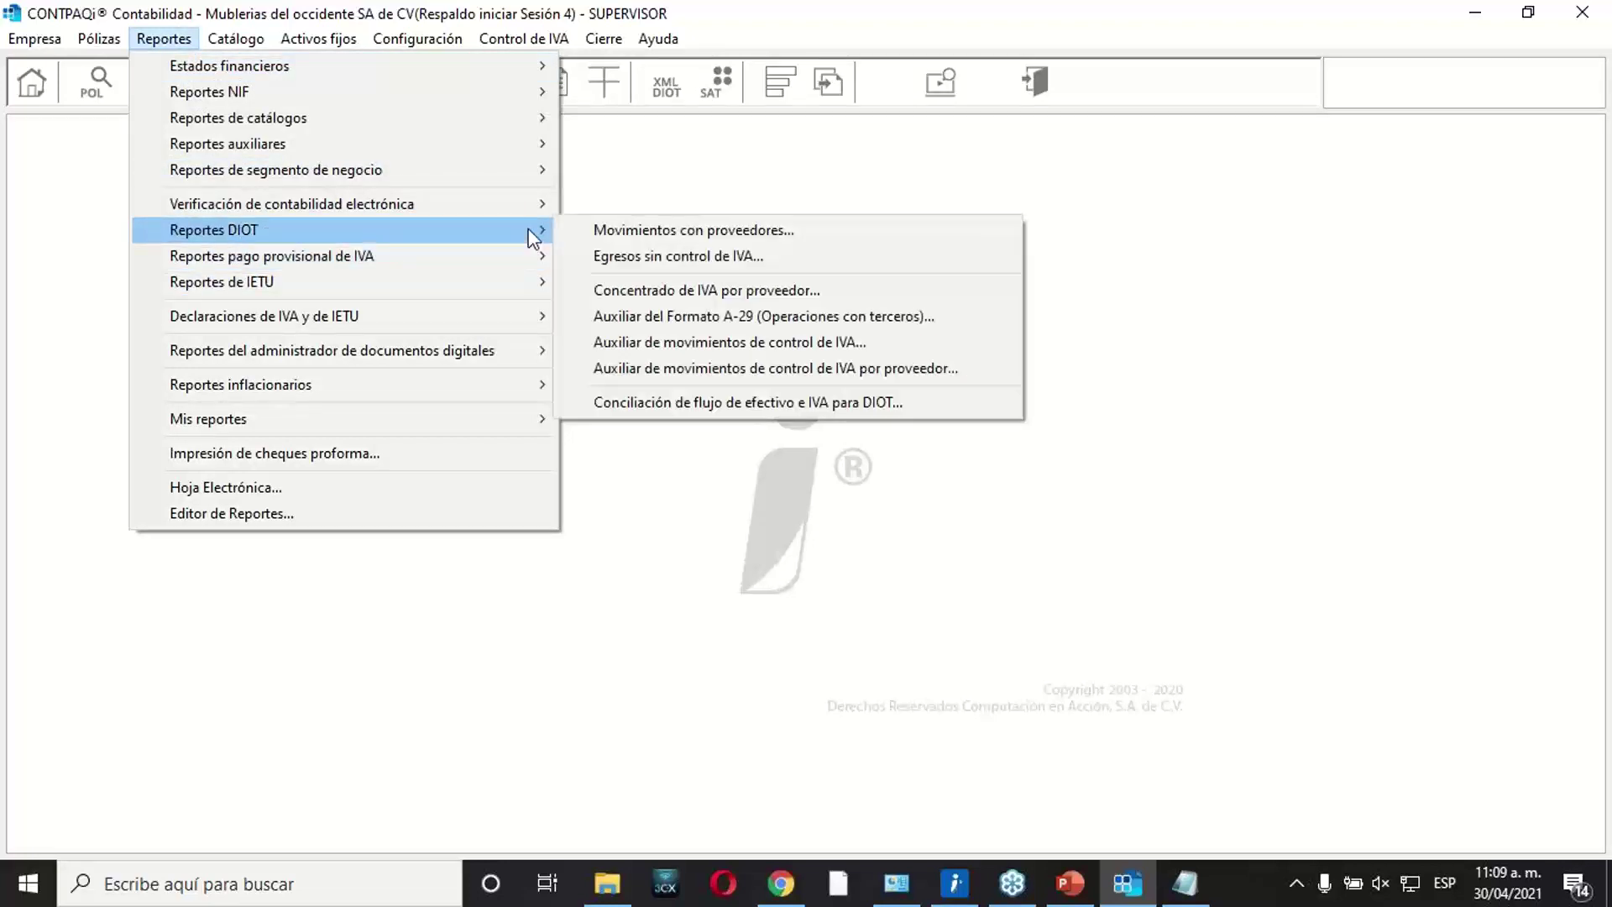
left_click(652, 256)
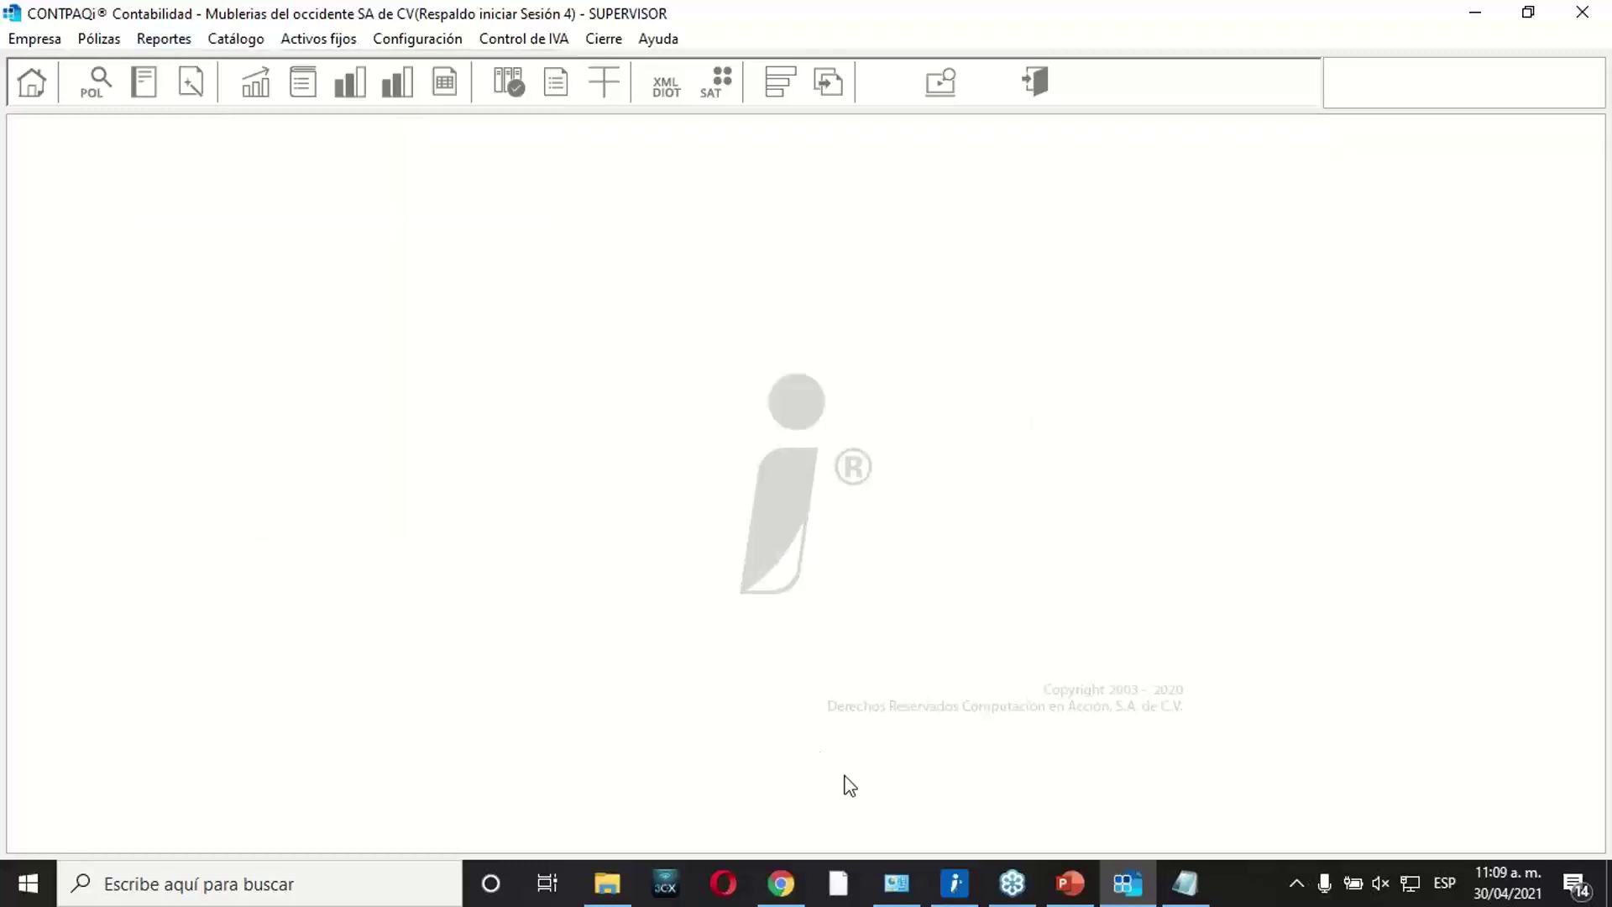
Switch to PowerPoint, present slide 25 on the Concentrado de IVA por proveedor report, and end the slide show.
left_click(1068, 883)
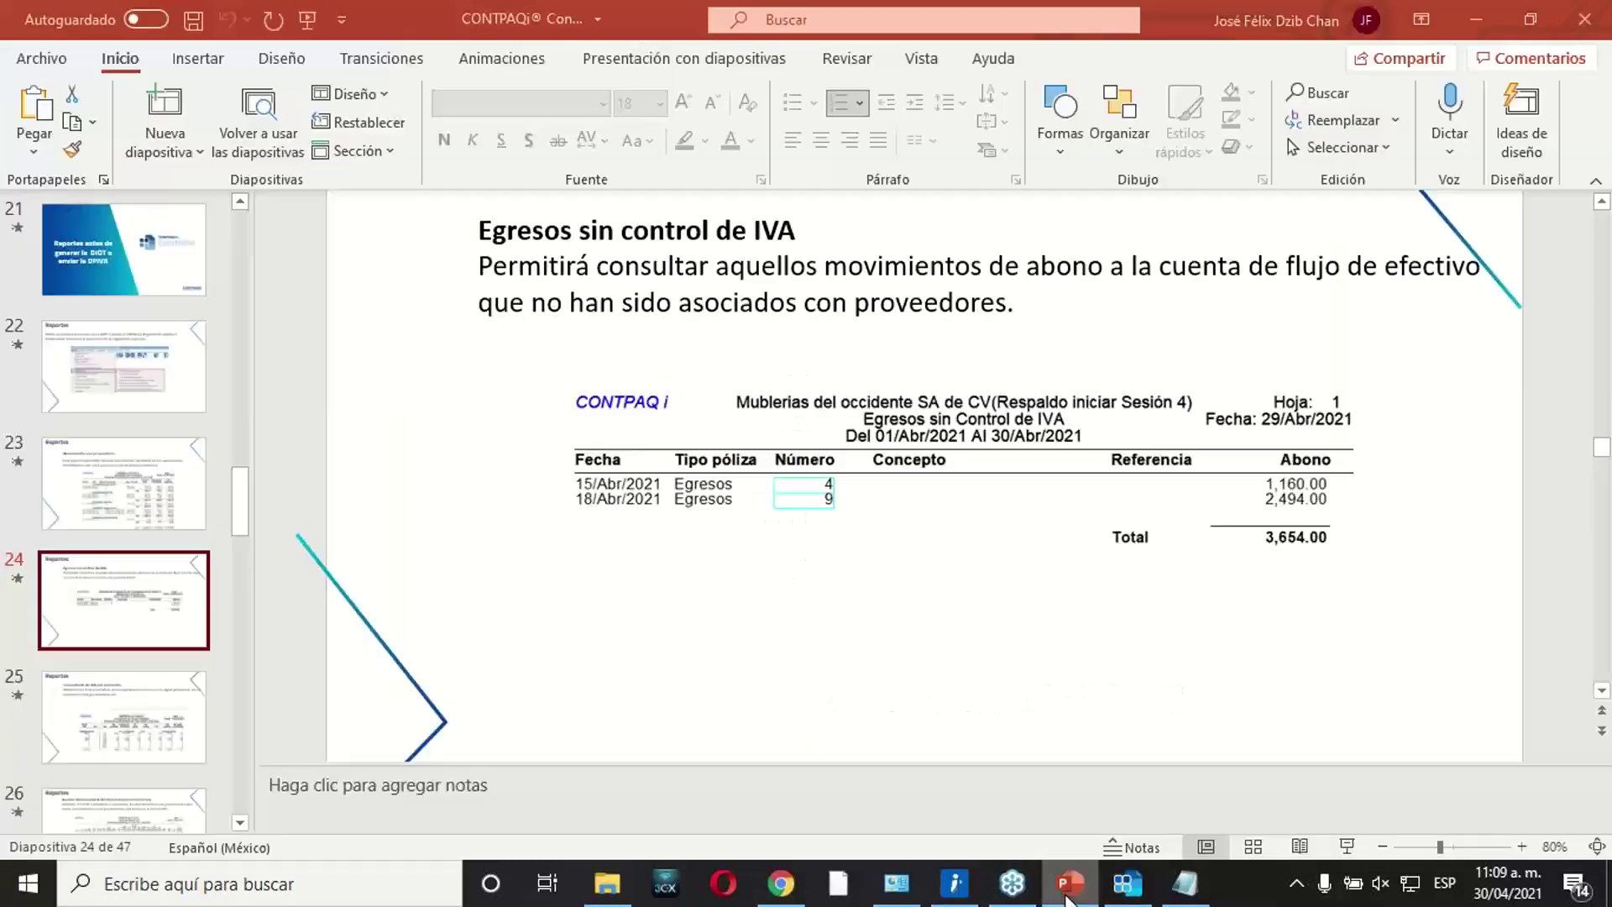
left_click(225, 498)
left_click(168, 633)
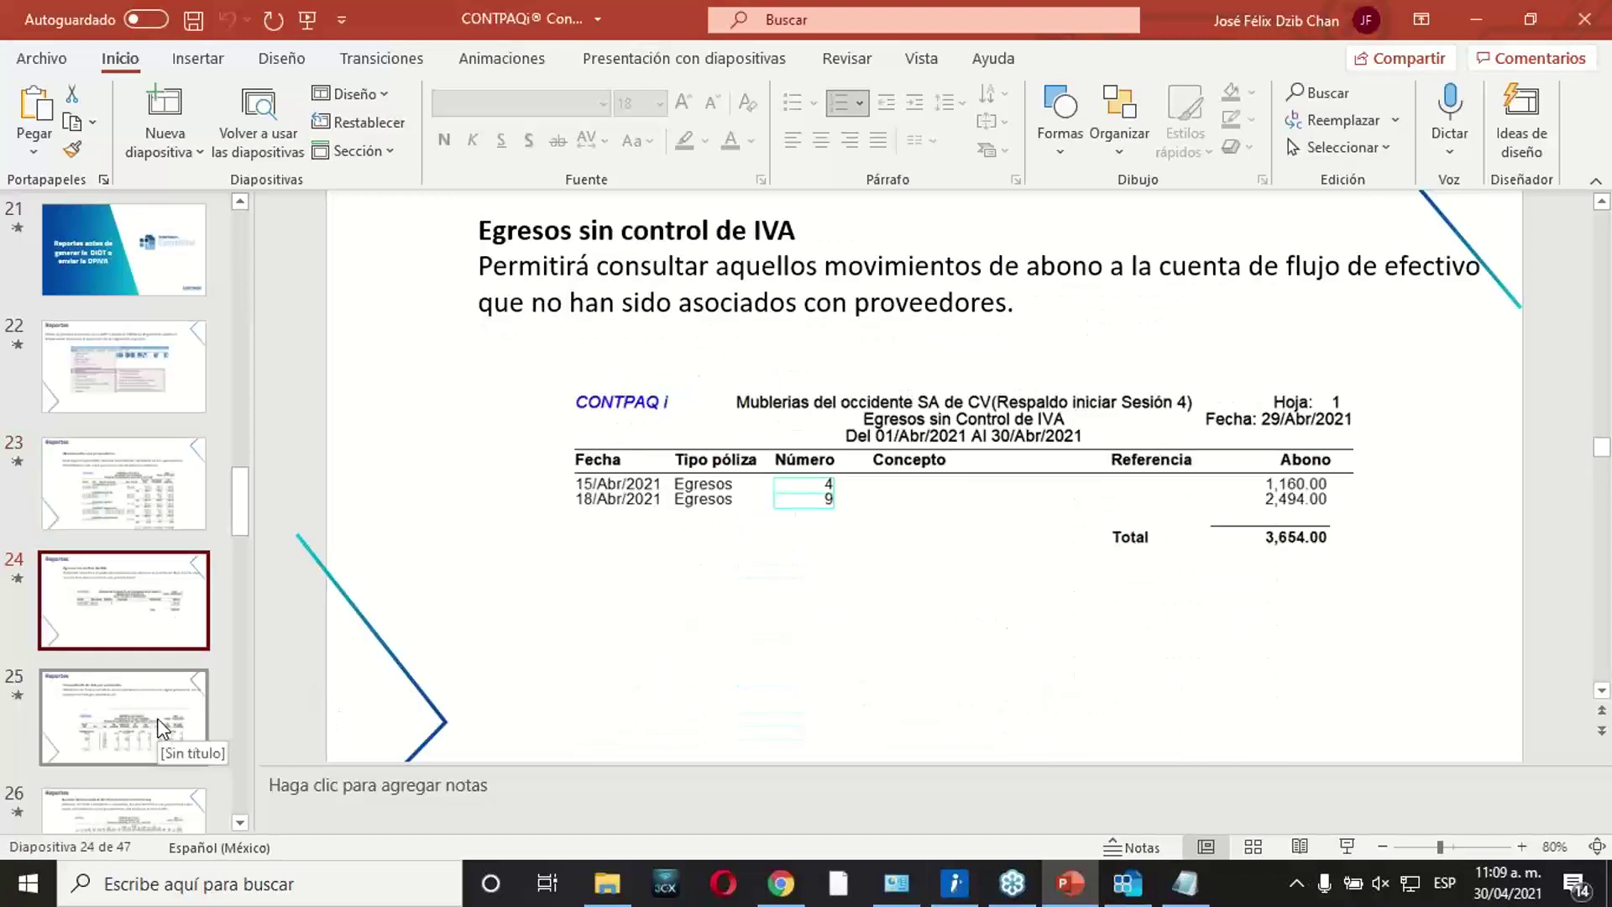
left_click(162, 727)
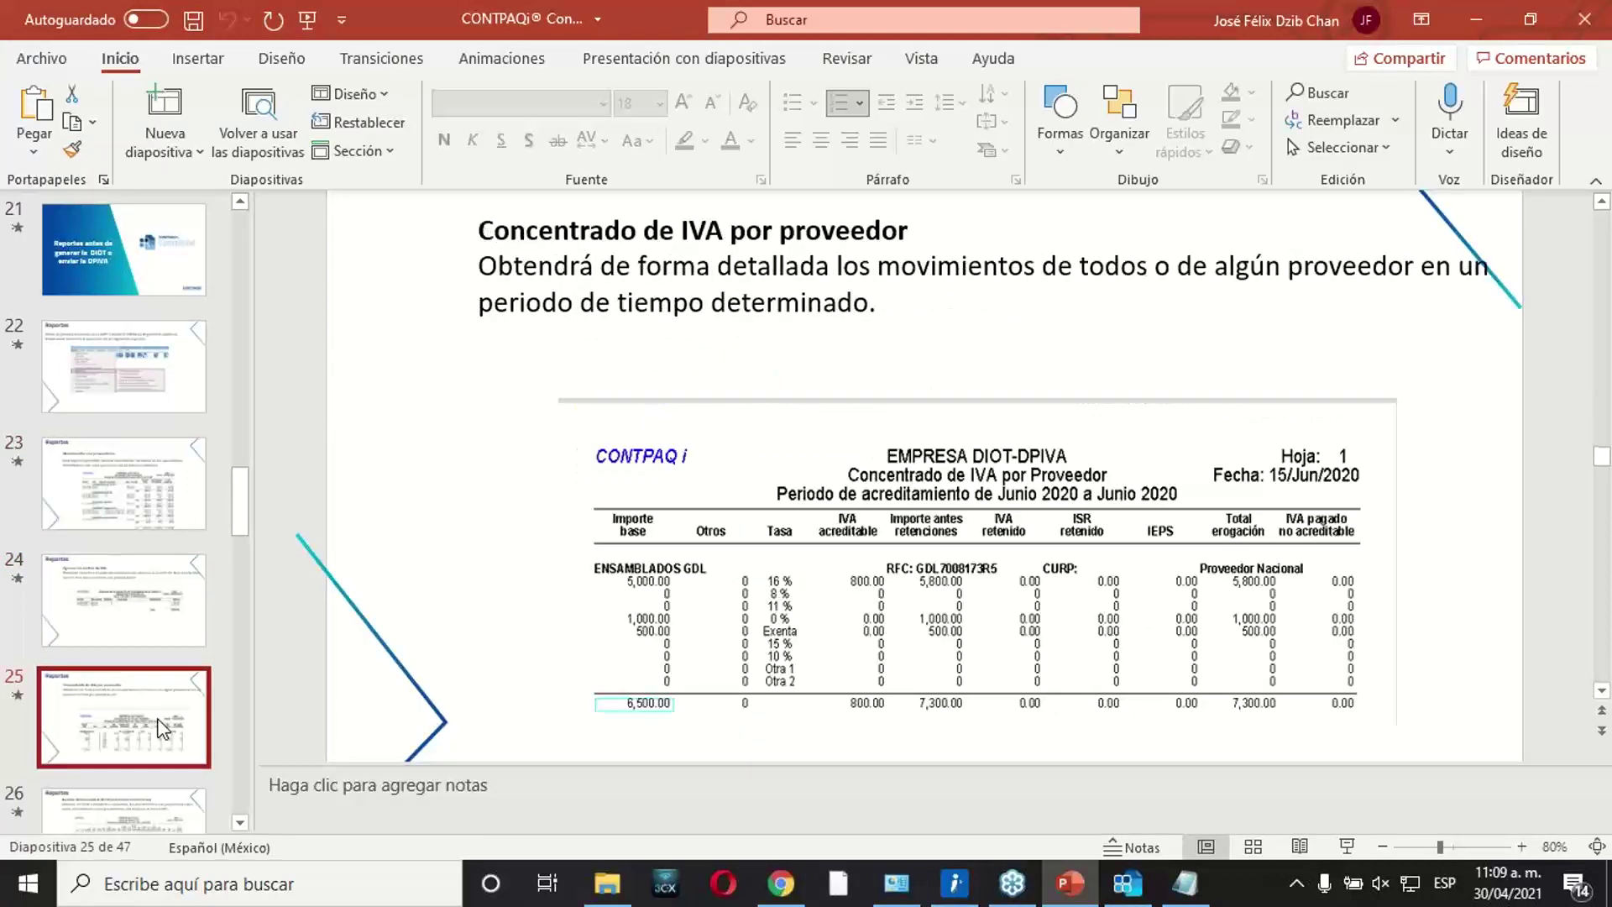
left_click(1339, 830)
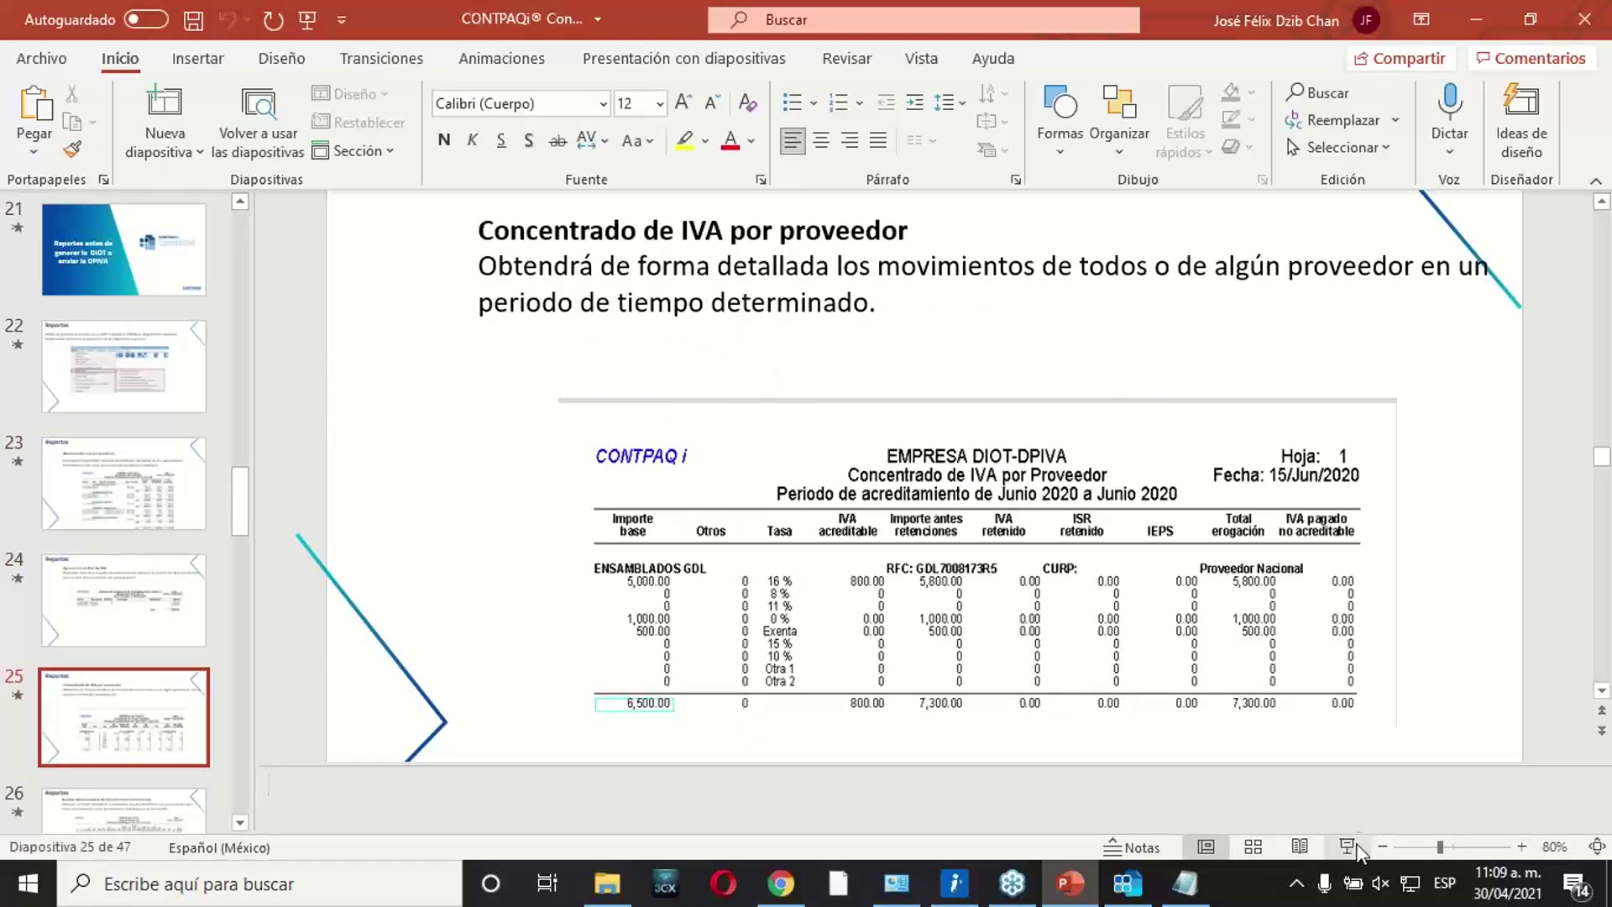
left_click(1350, 847)
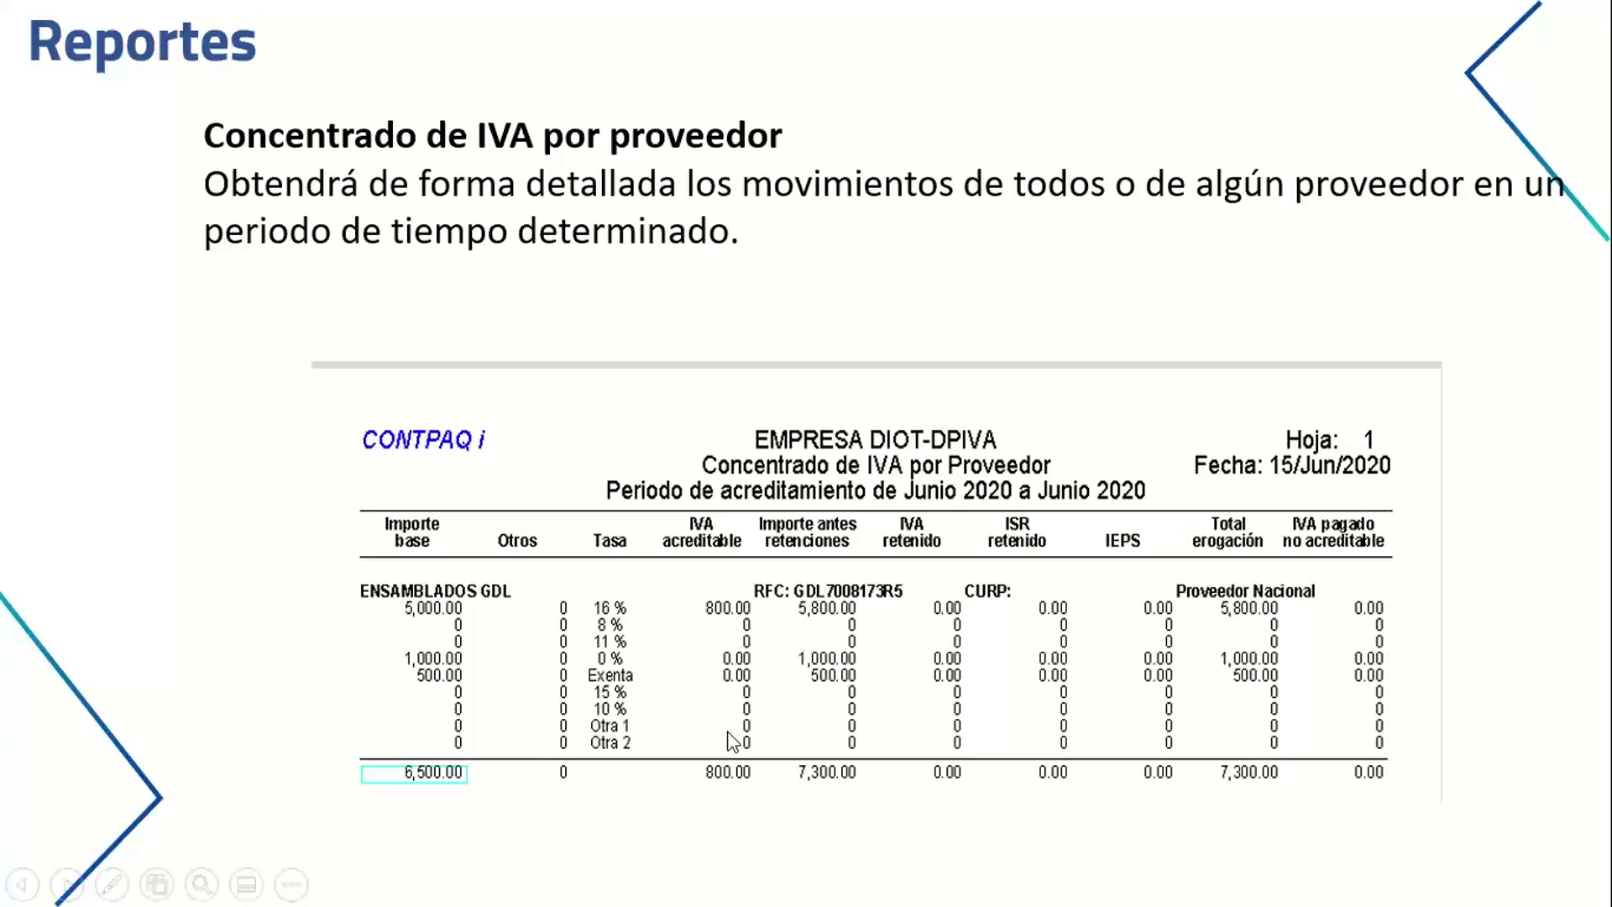
key("Escape")
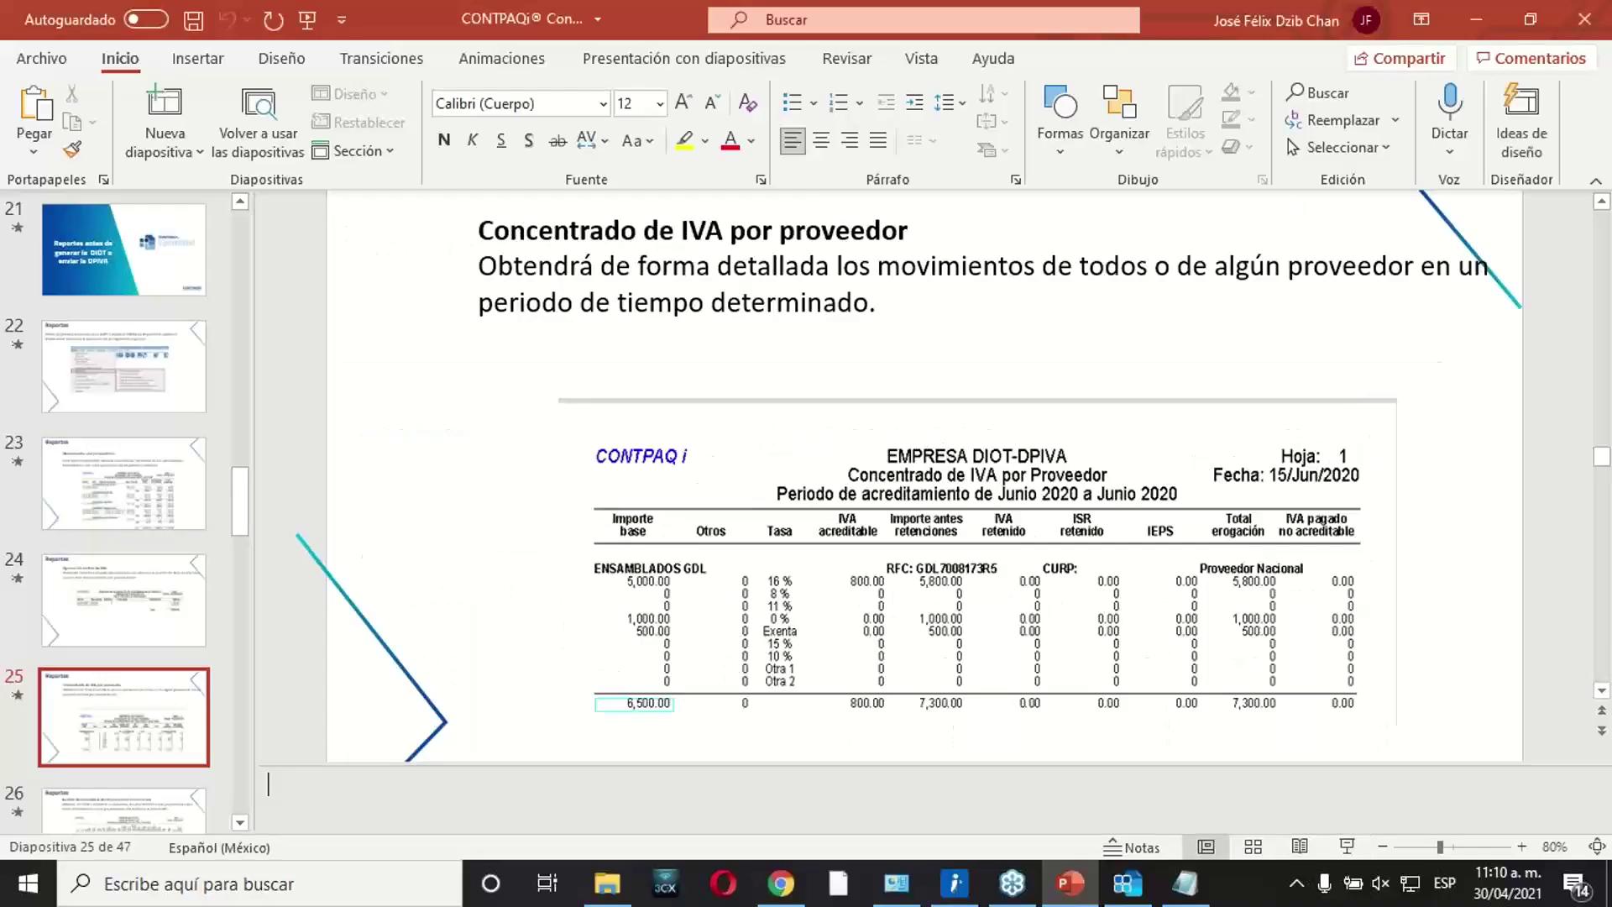
left_click_drag(240, 507, 244, 541)
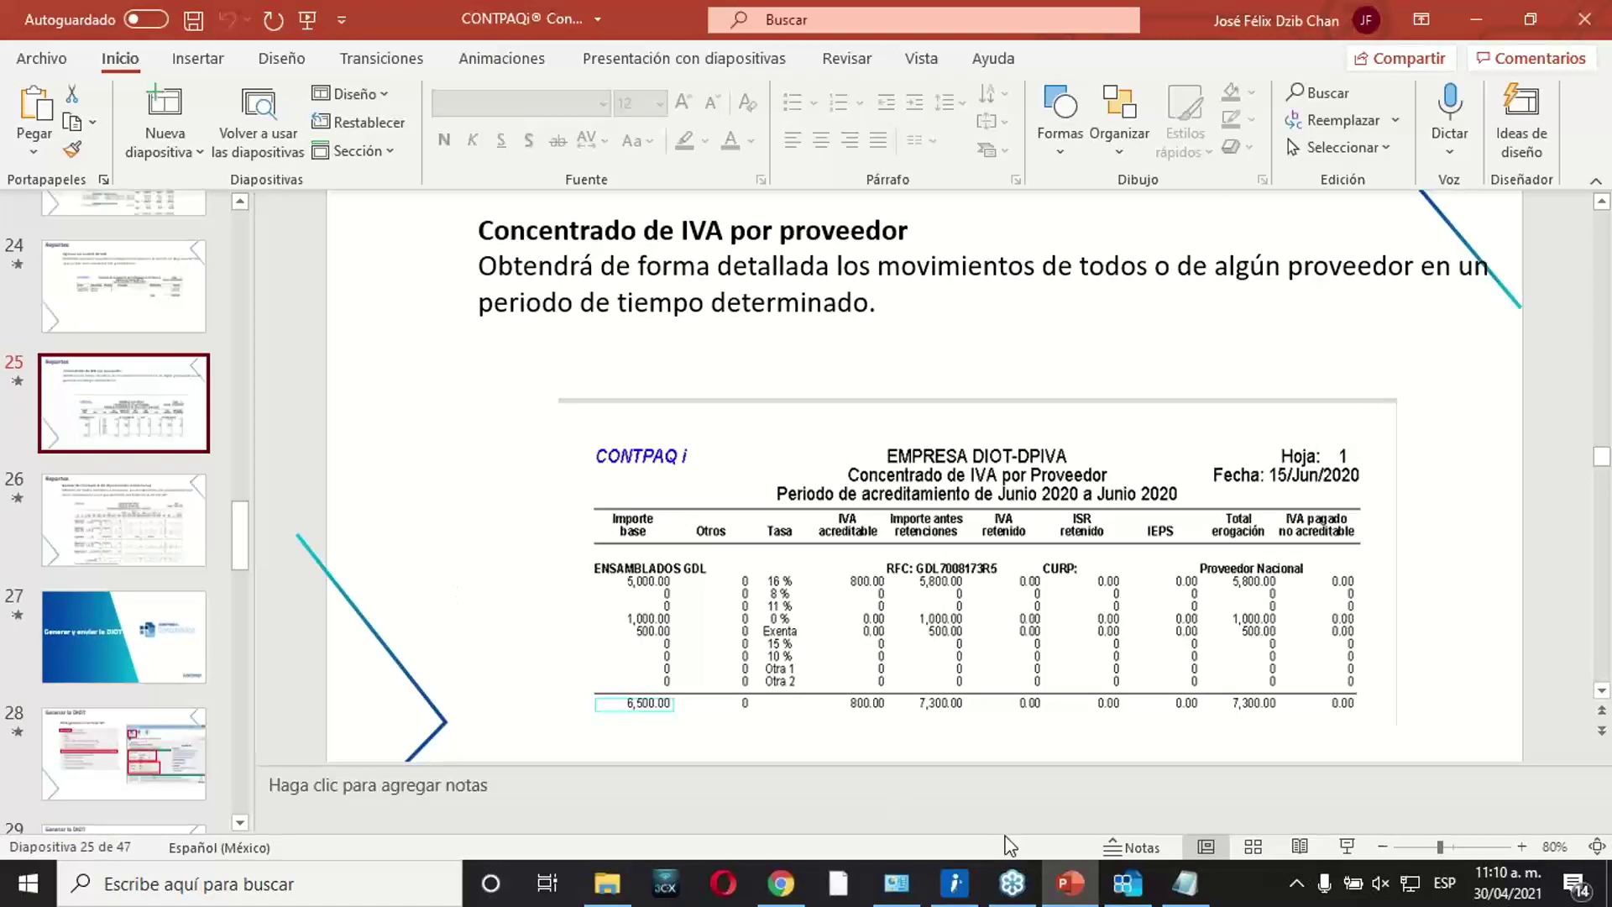
Switch to CONTPAQi Contabilidad and run the Concentrado de IVA por proveedor report for April 2021 with all providers.
left_click(1126, 883)
left_click(176, 46)
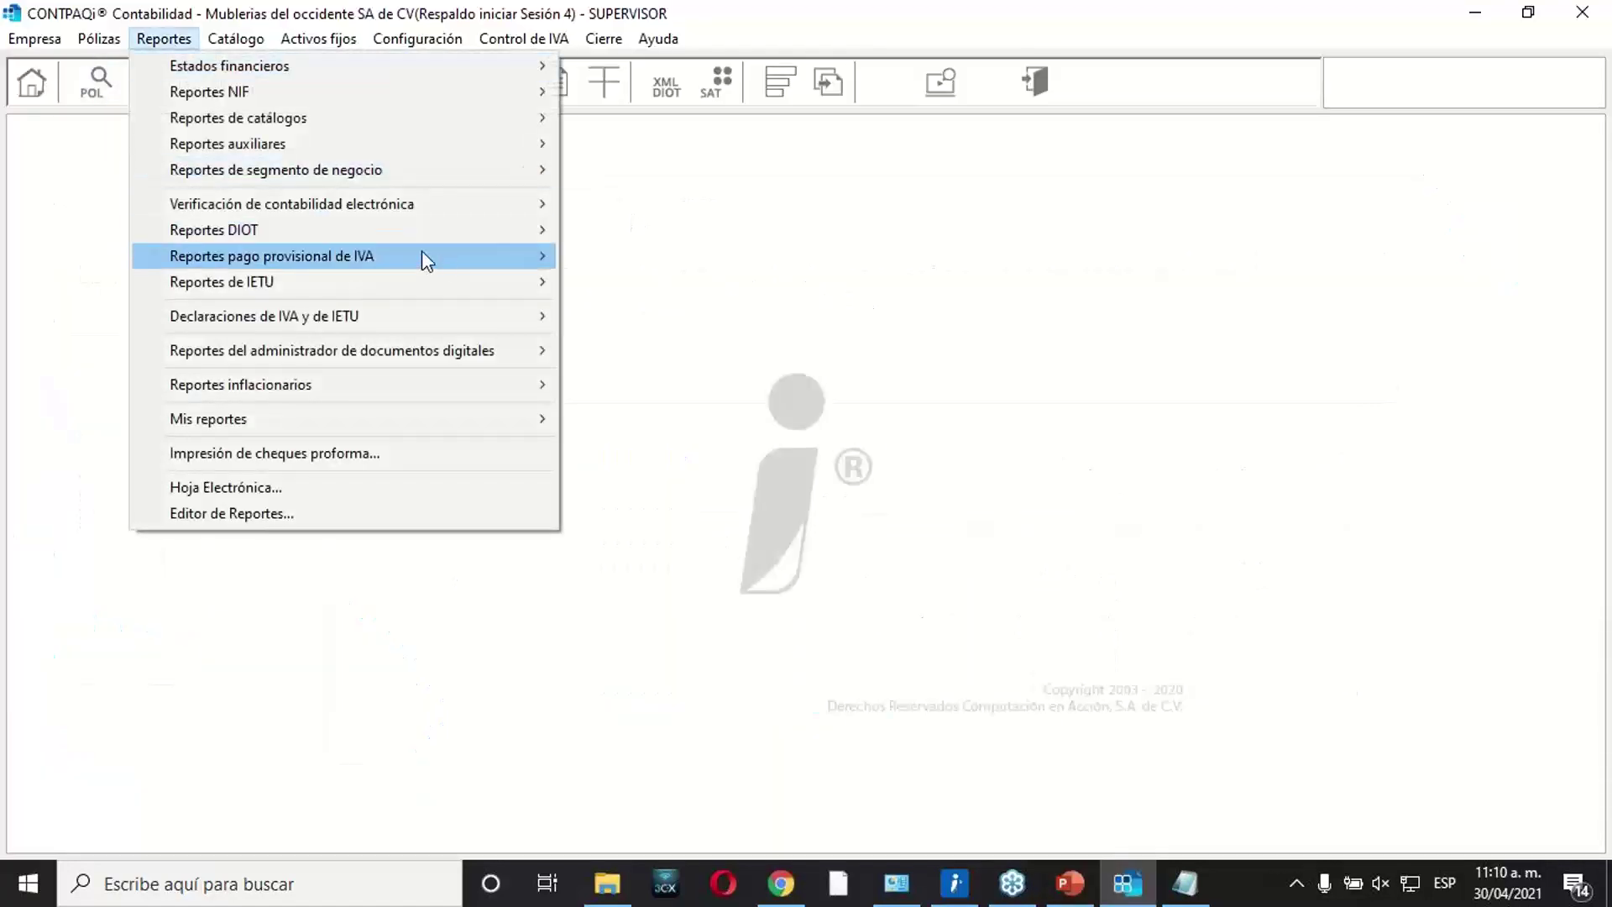
mouse_move(411, 236)
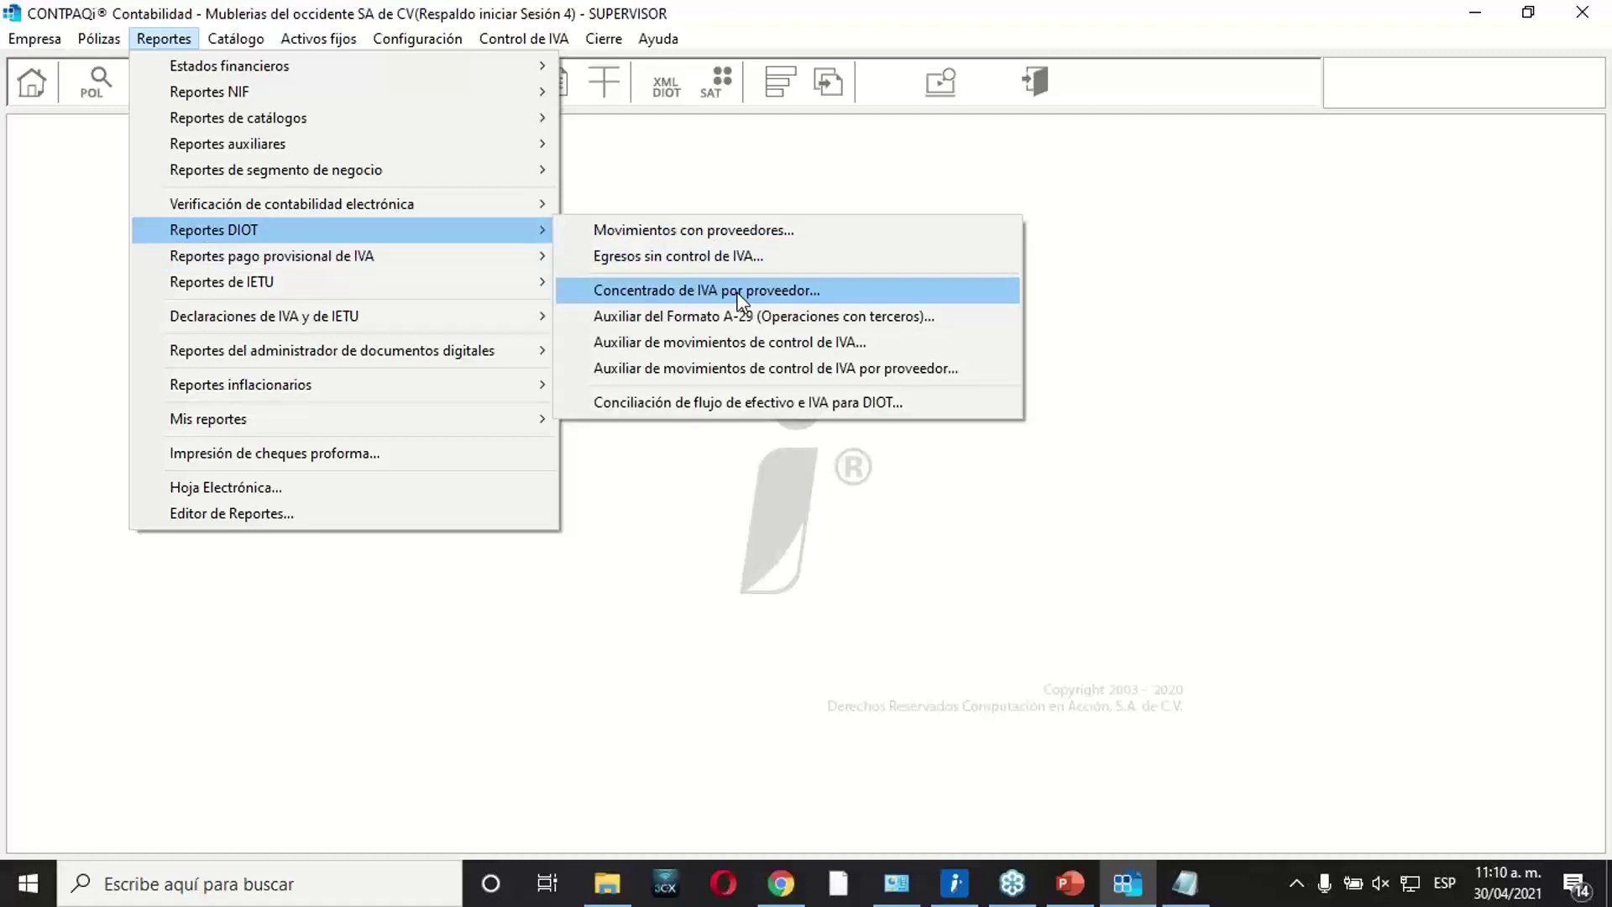
left_click(739, 290)
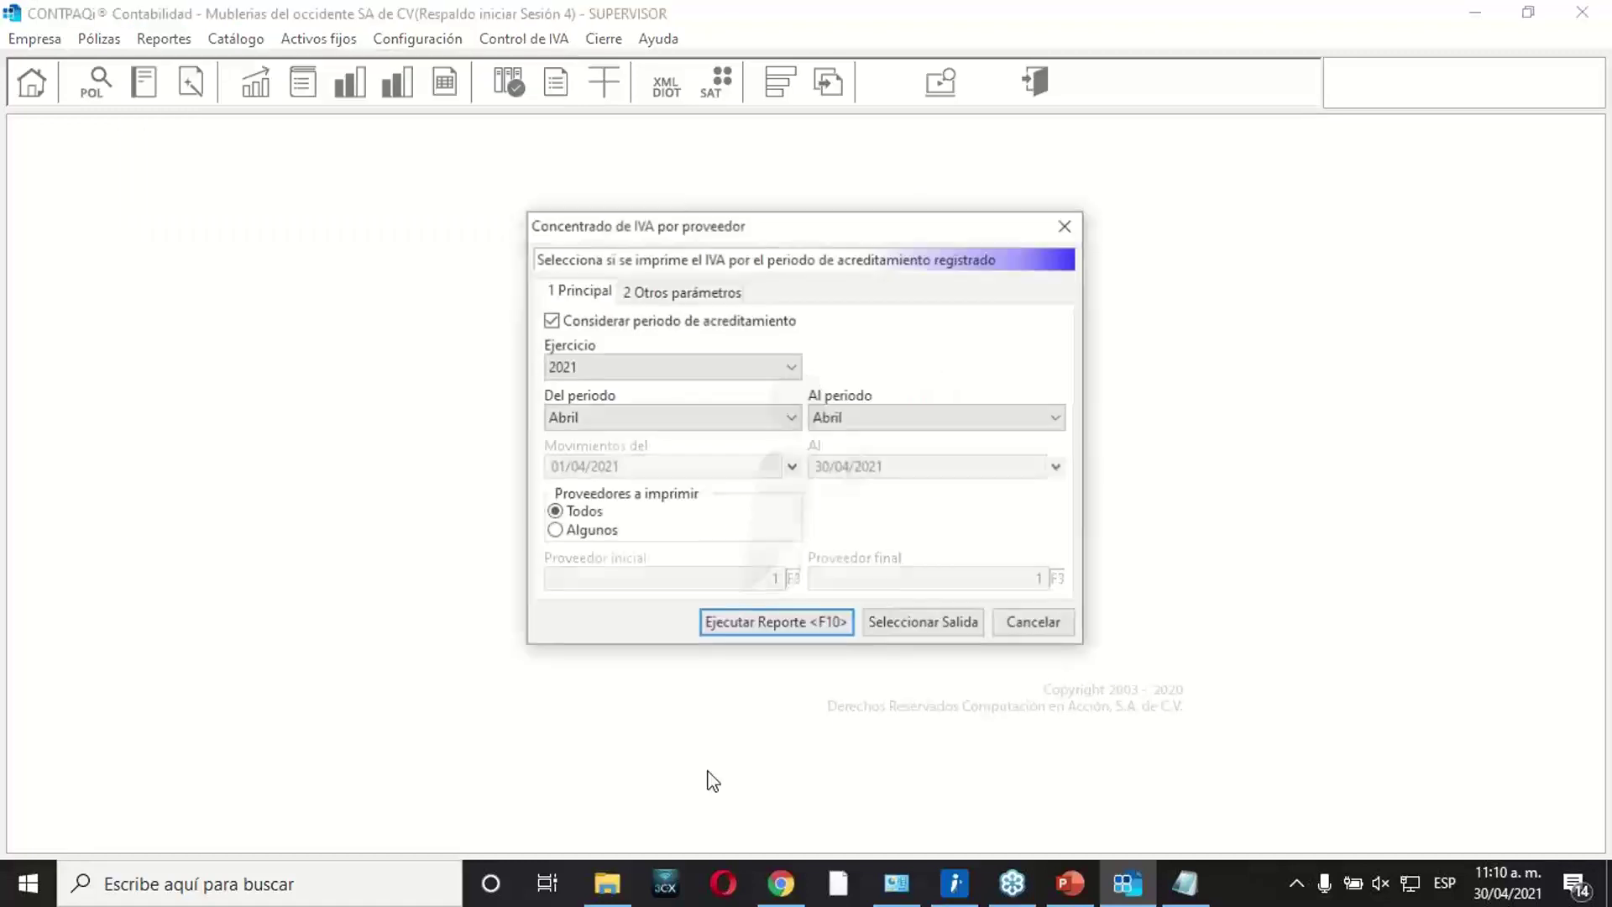
left_click(615, 369)
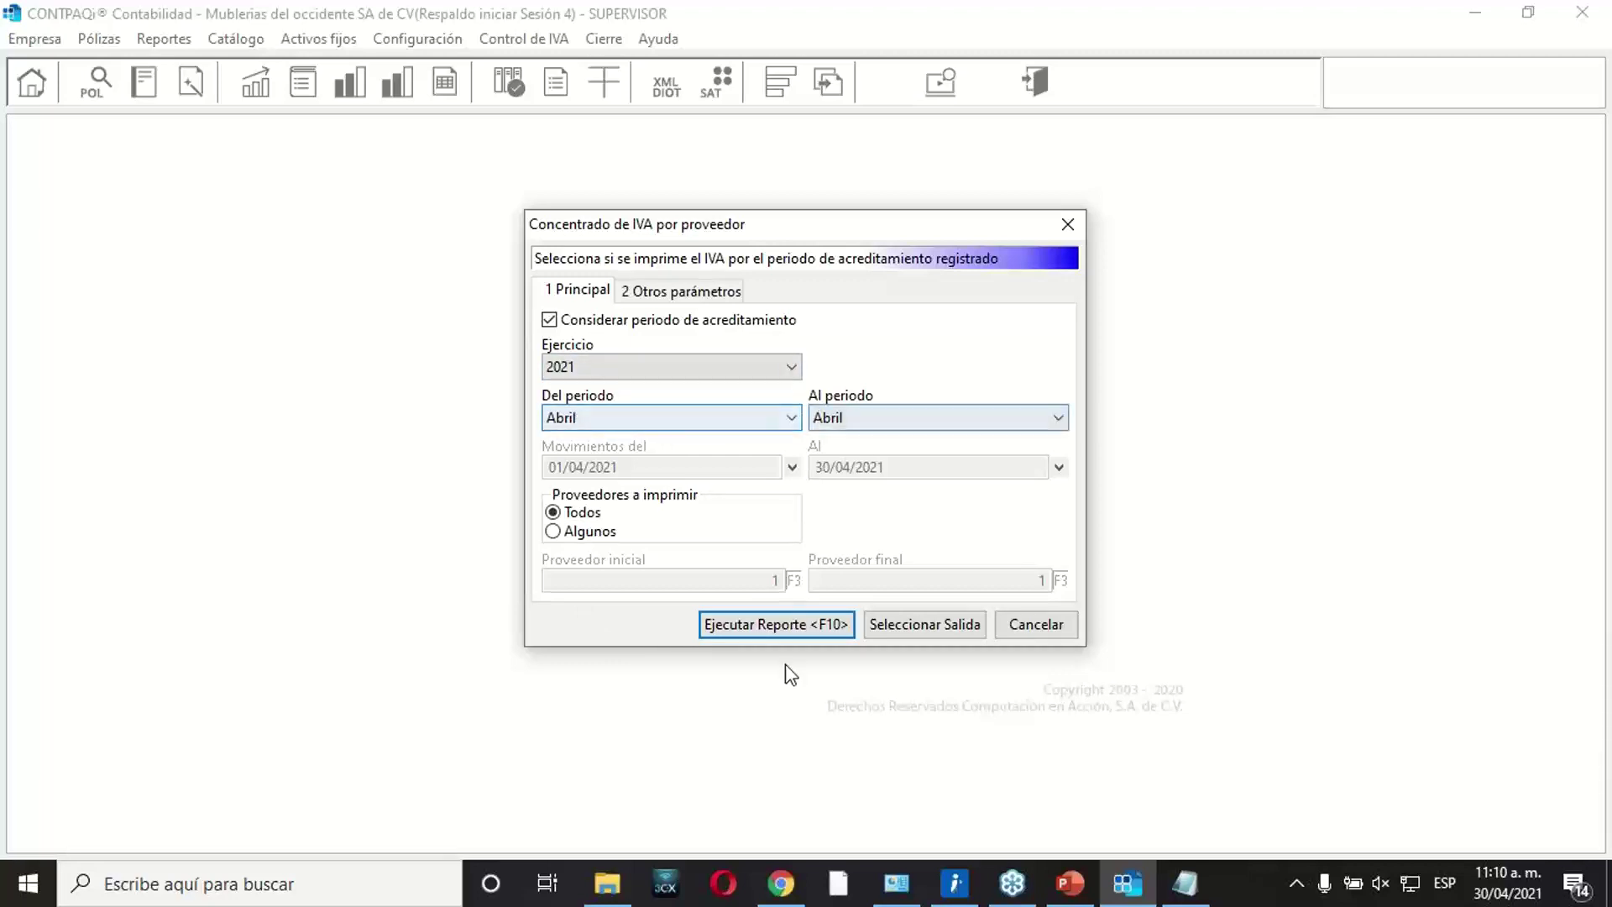
left_click(734, 626)
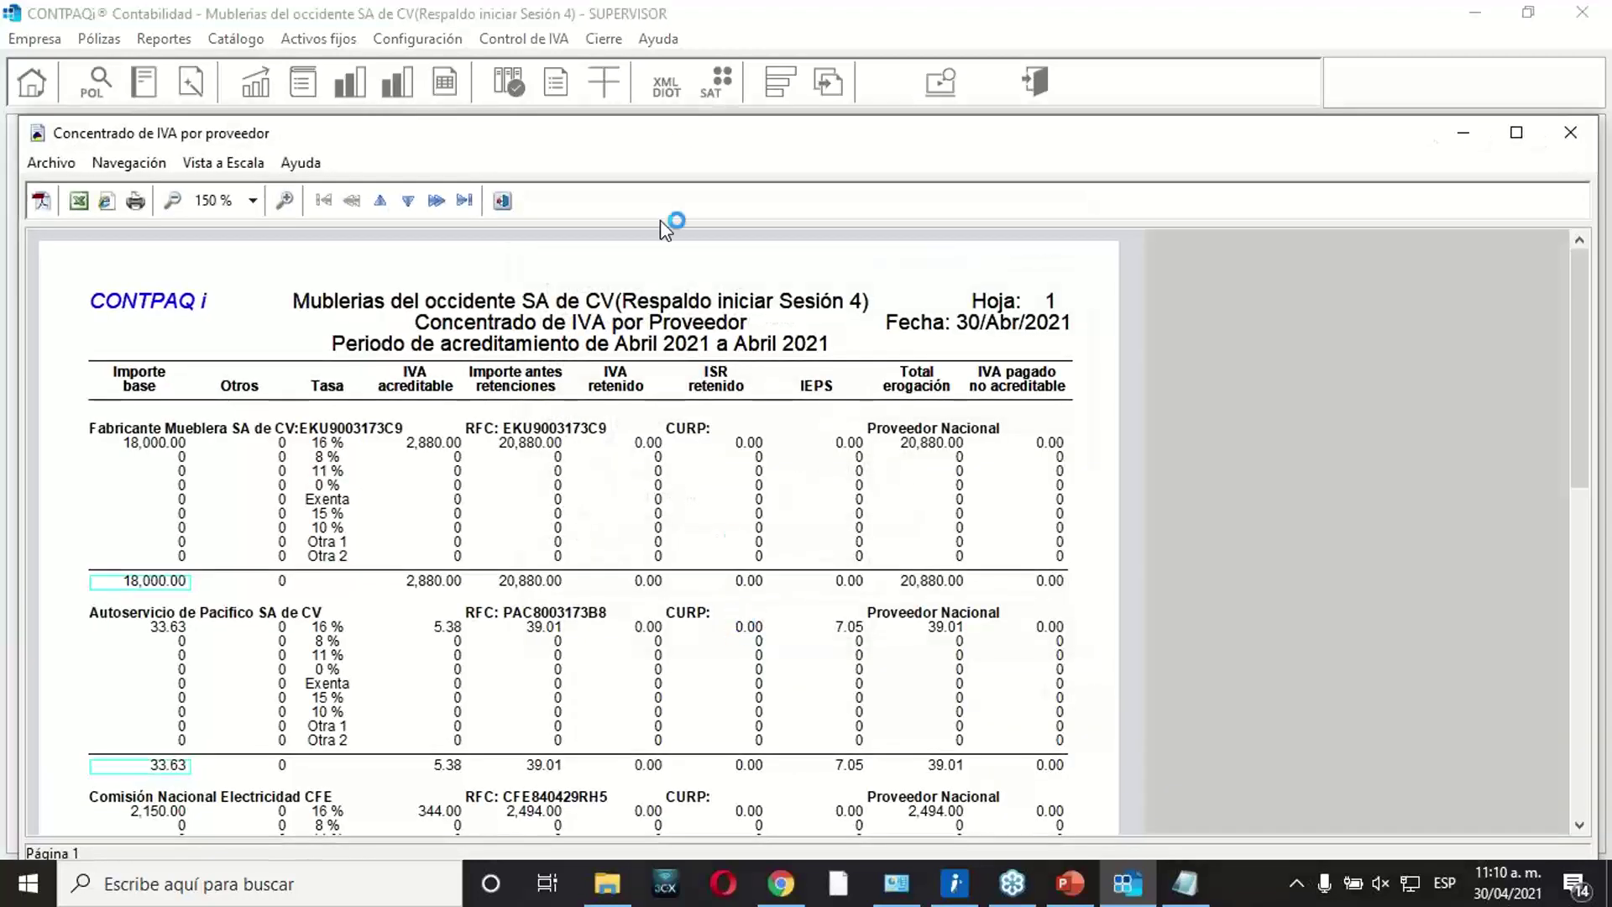
Review the base amounts, tax rates and IVA of each provider in the Concentrado de IVA report, and close it.
double_click(665, 144)
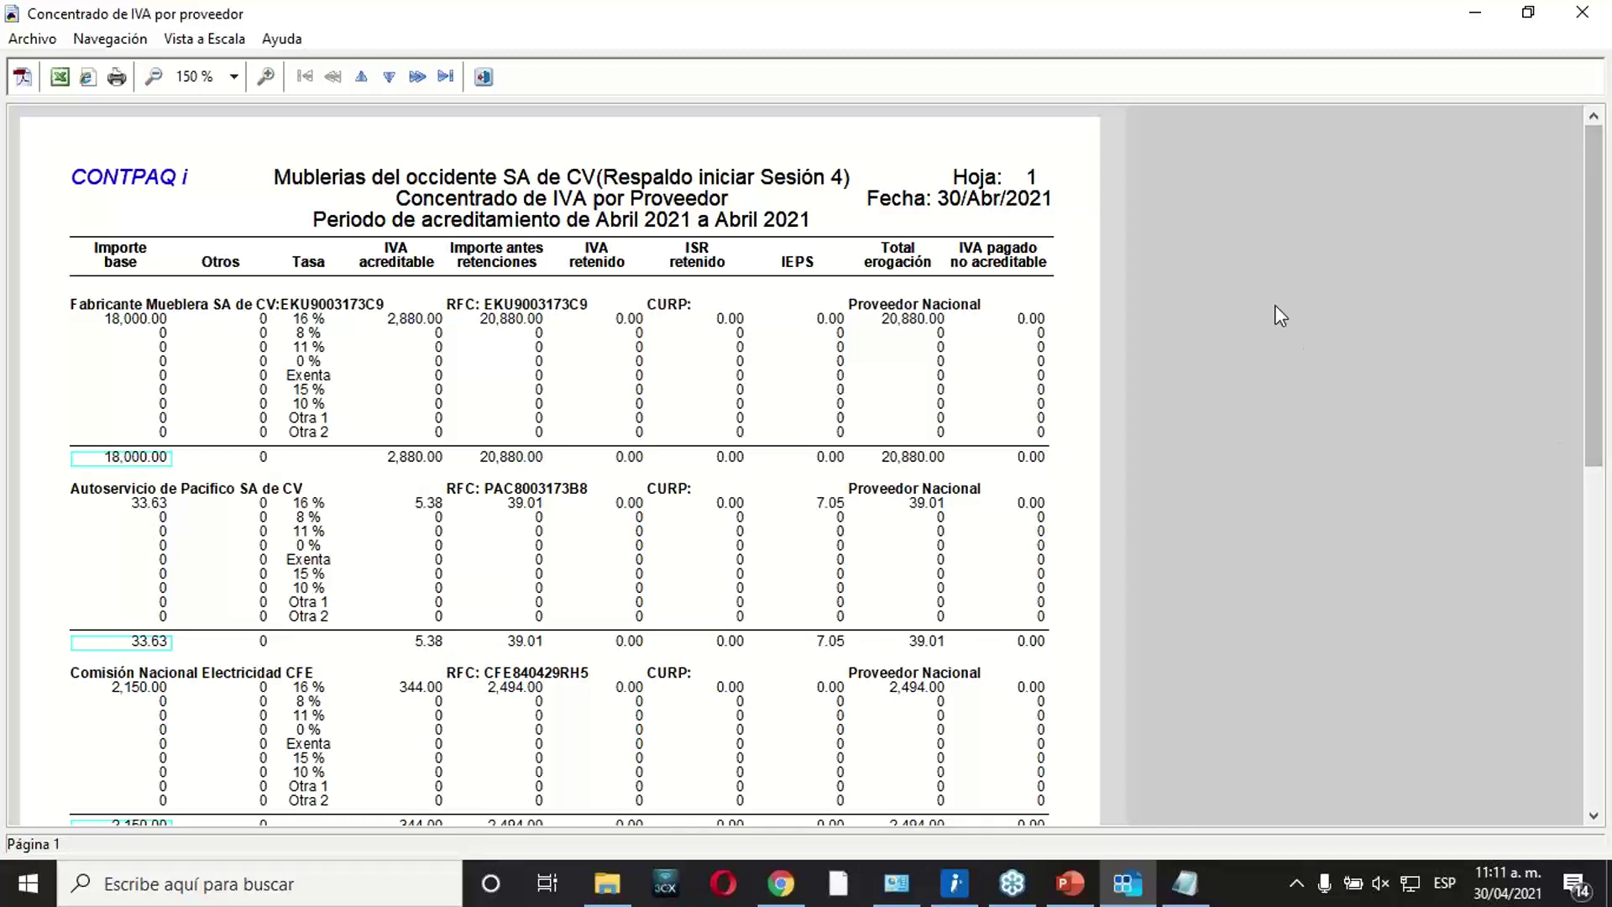
left_click_drag(1604, 437, 1575, 657)
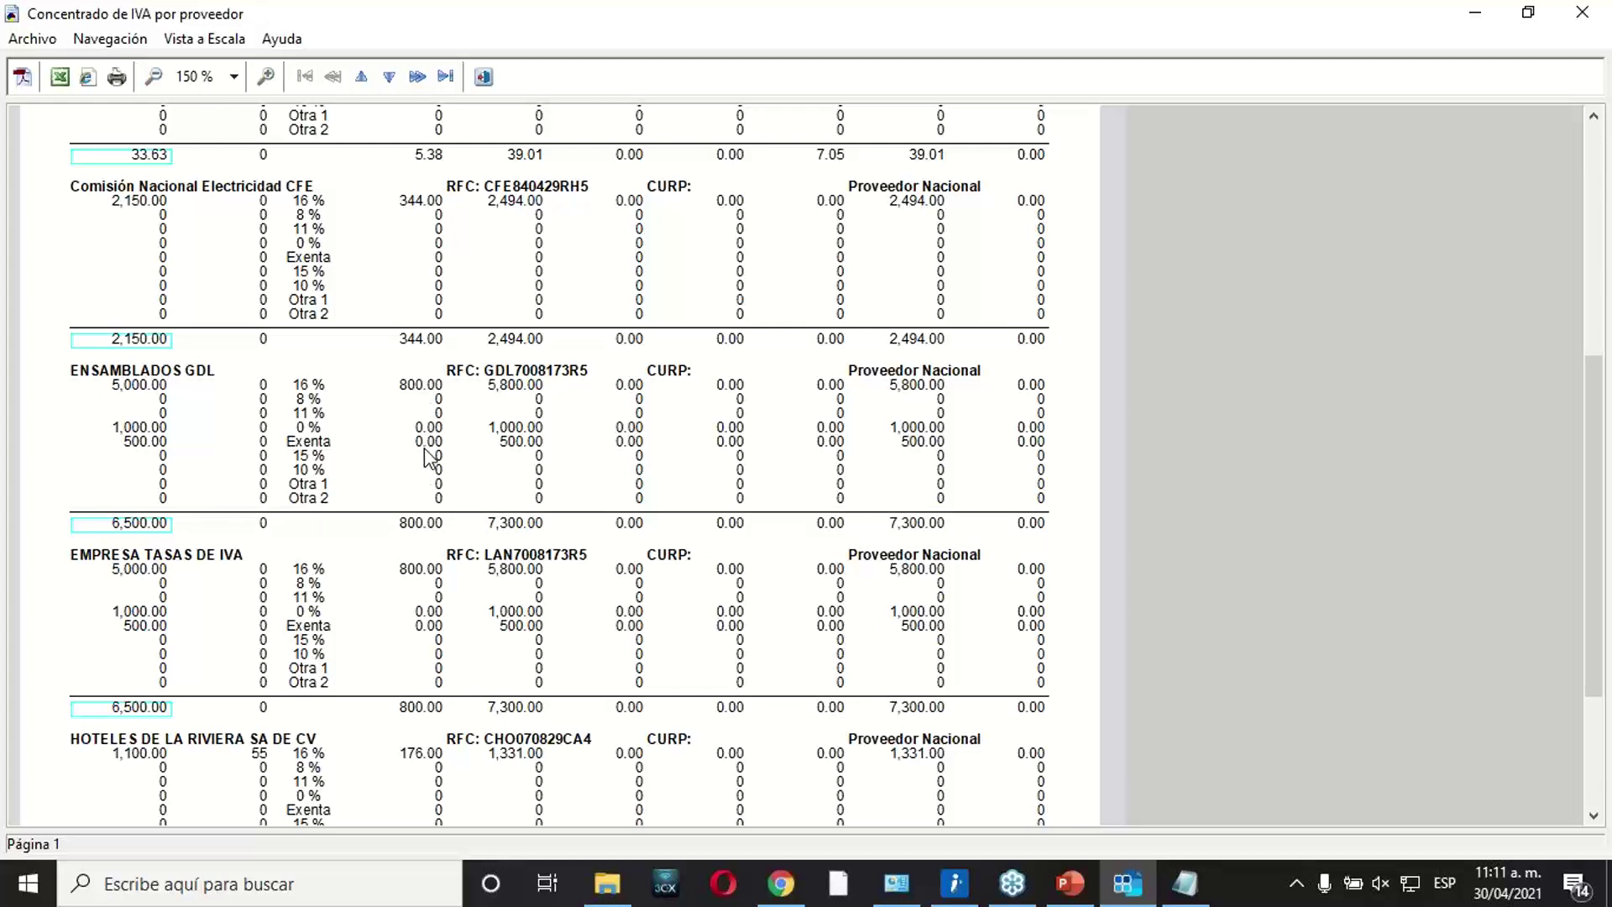
left_click(483, 77)
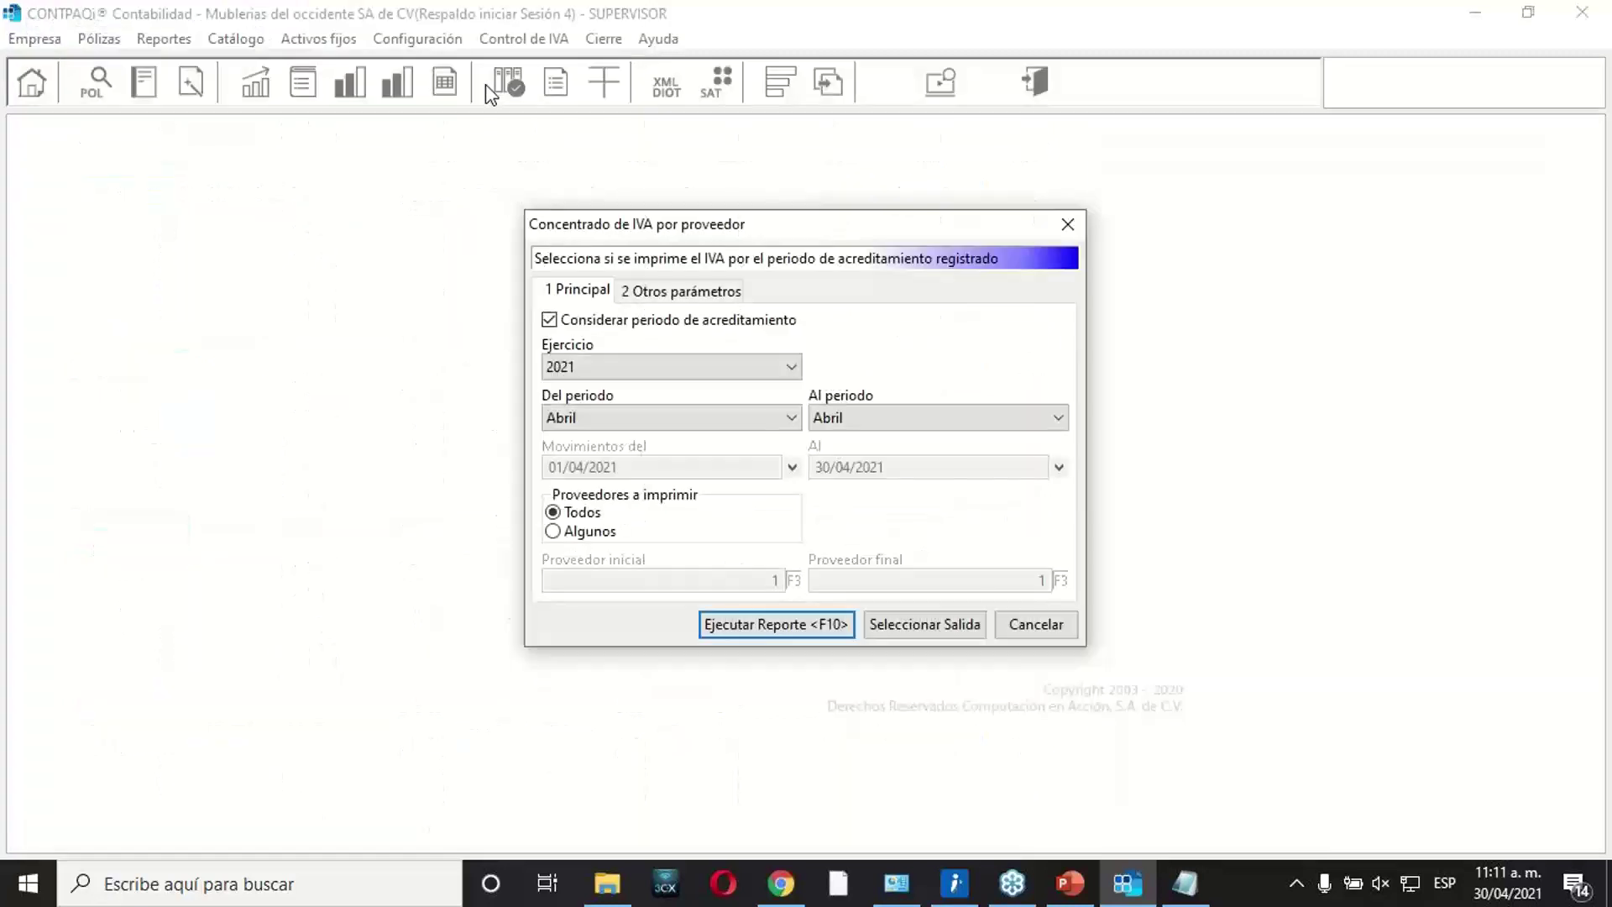
Run the April 2021 Concentrado de IVA por proveedor report again and examine the Comisión Nacional Electricidad CFE section.
left_click(768, 627)
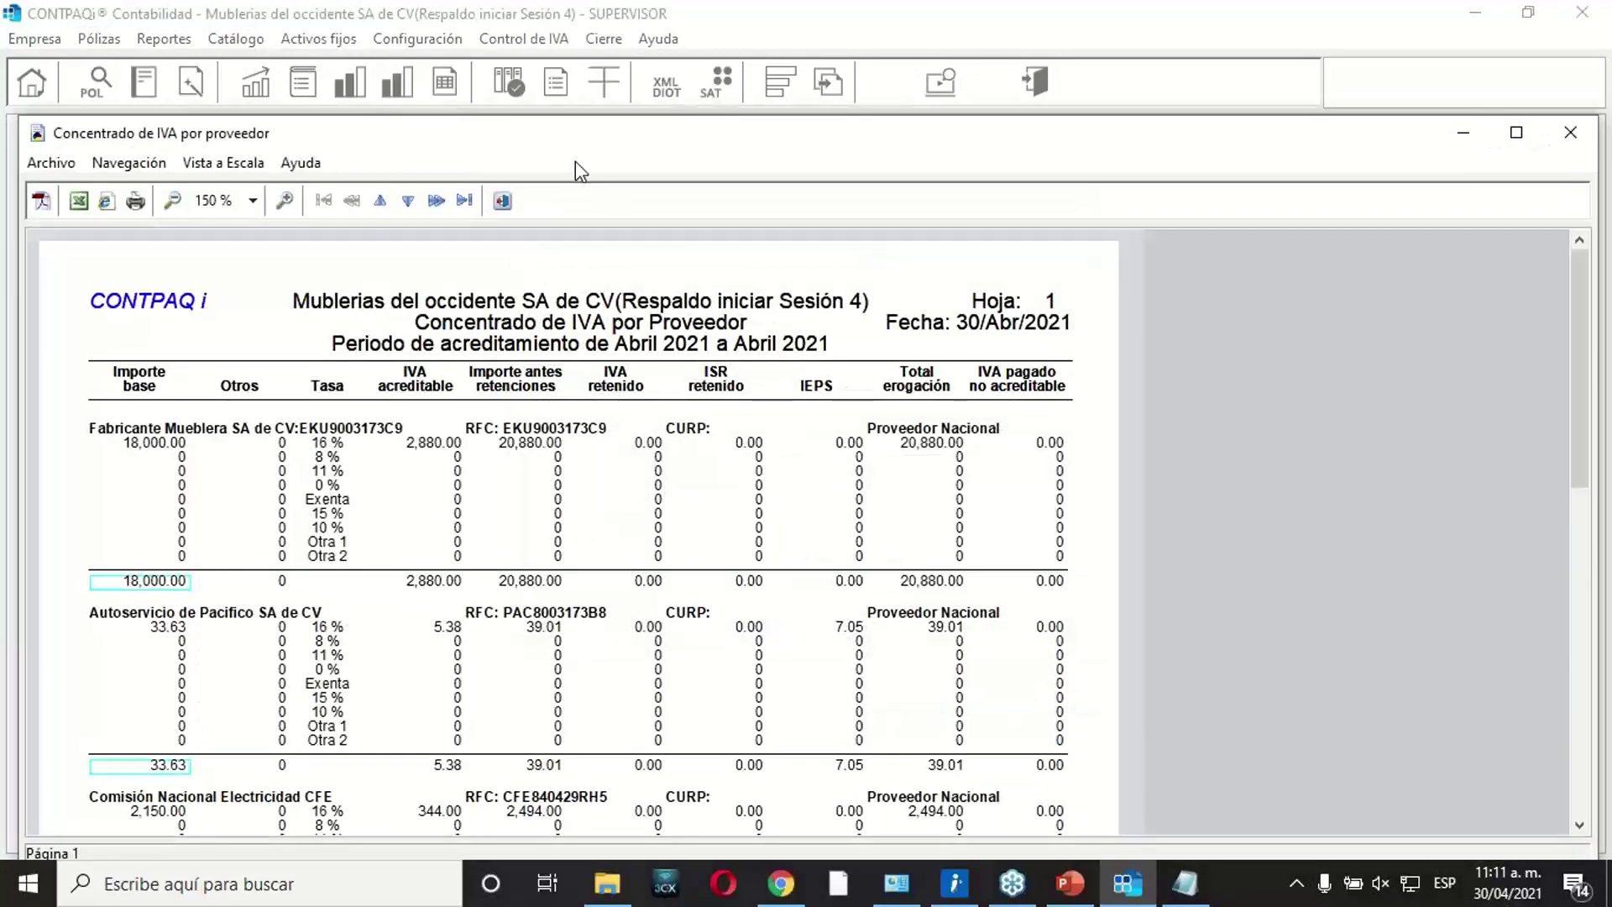
double_click(572, 150)
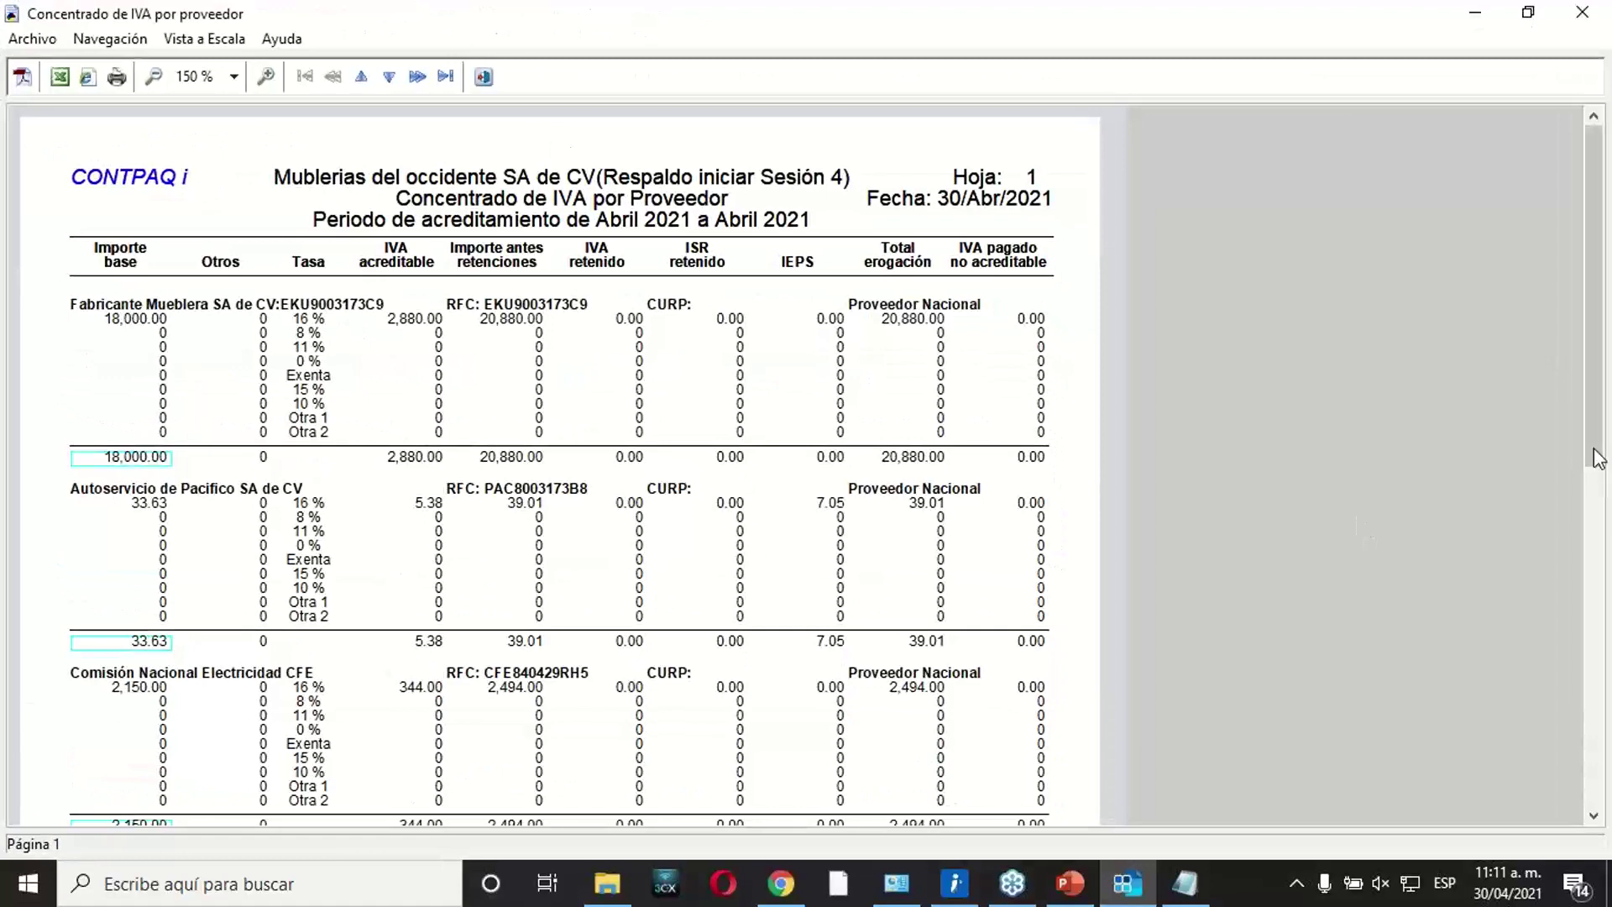
left_click_drag(1593, 454, 1608, 617)
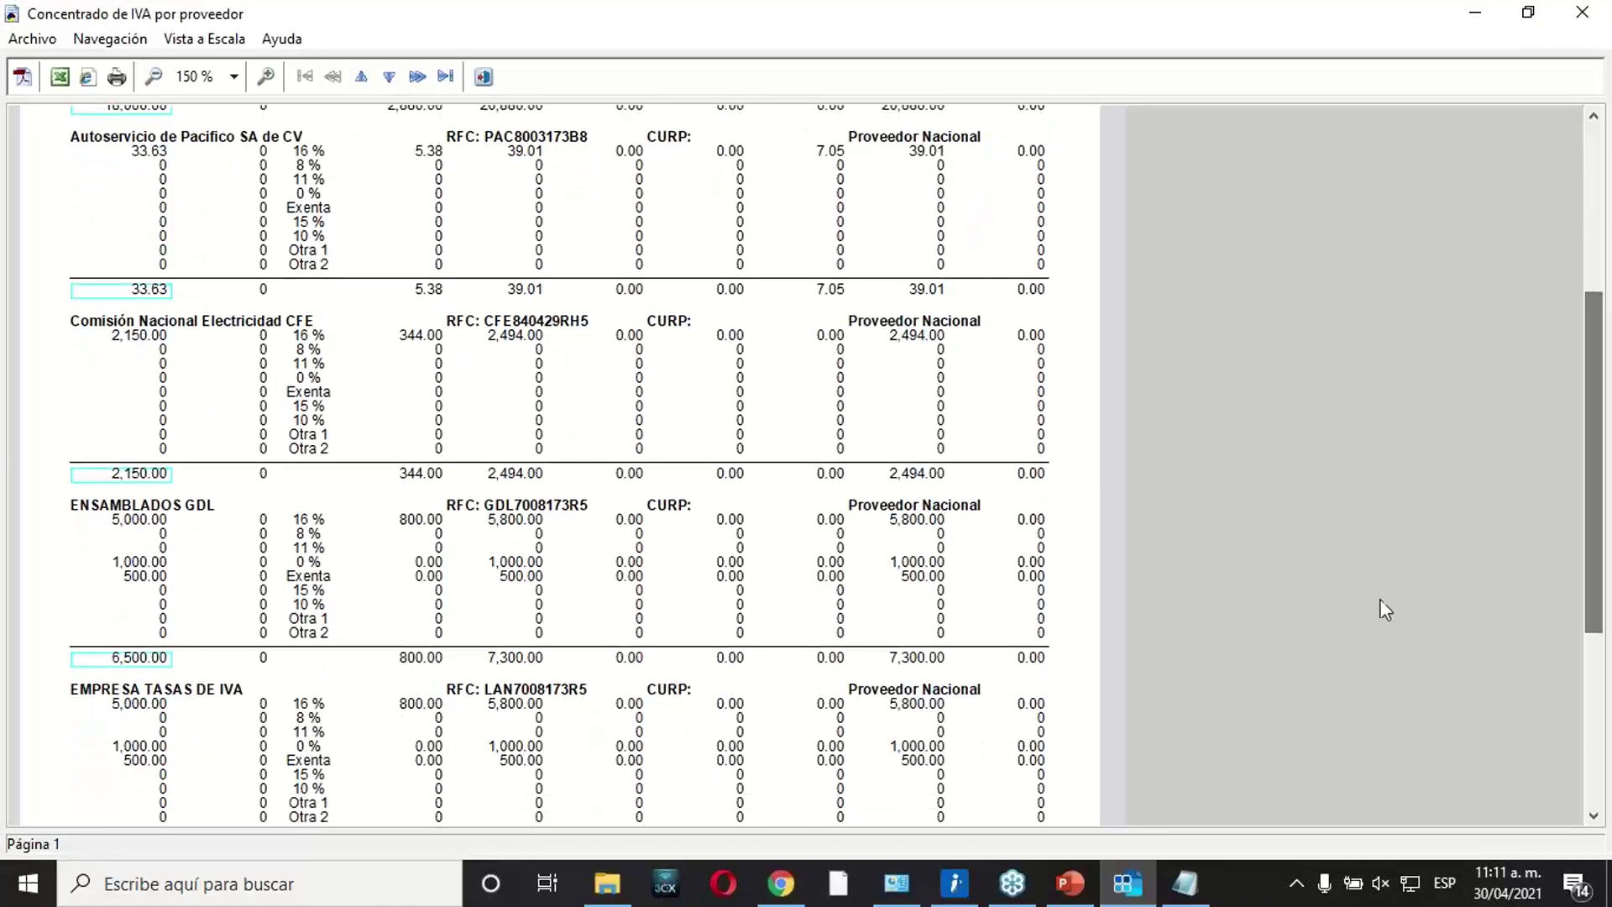
View the IVA control movements behind Comisión Nacional Electricidad CFE's base amount, and close the detail and the Concentrado de IVA report.
left_click(100, 480)
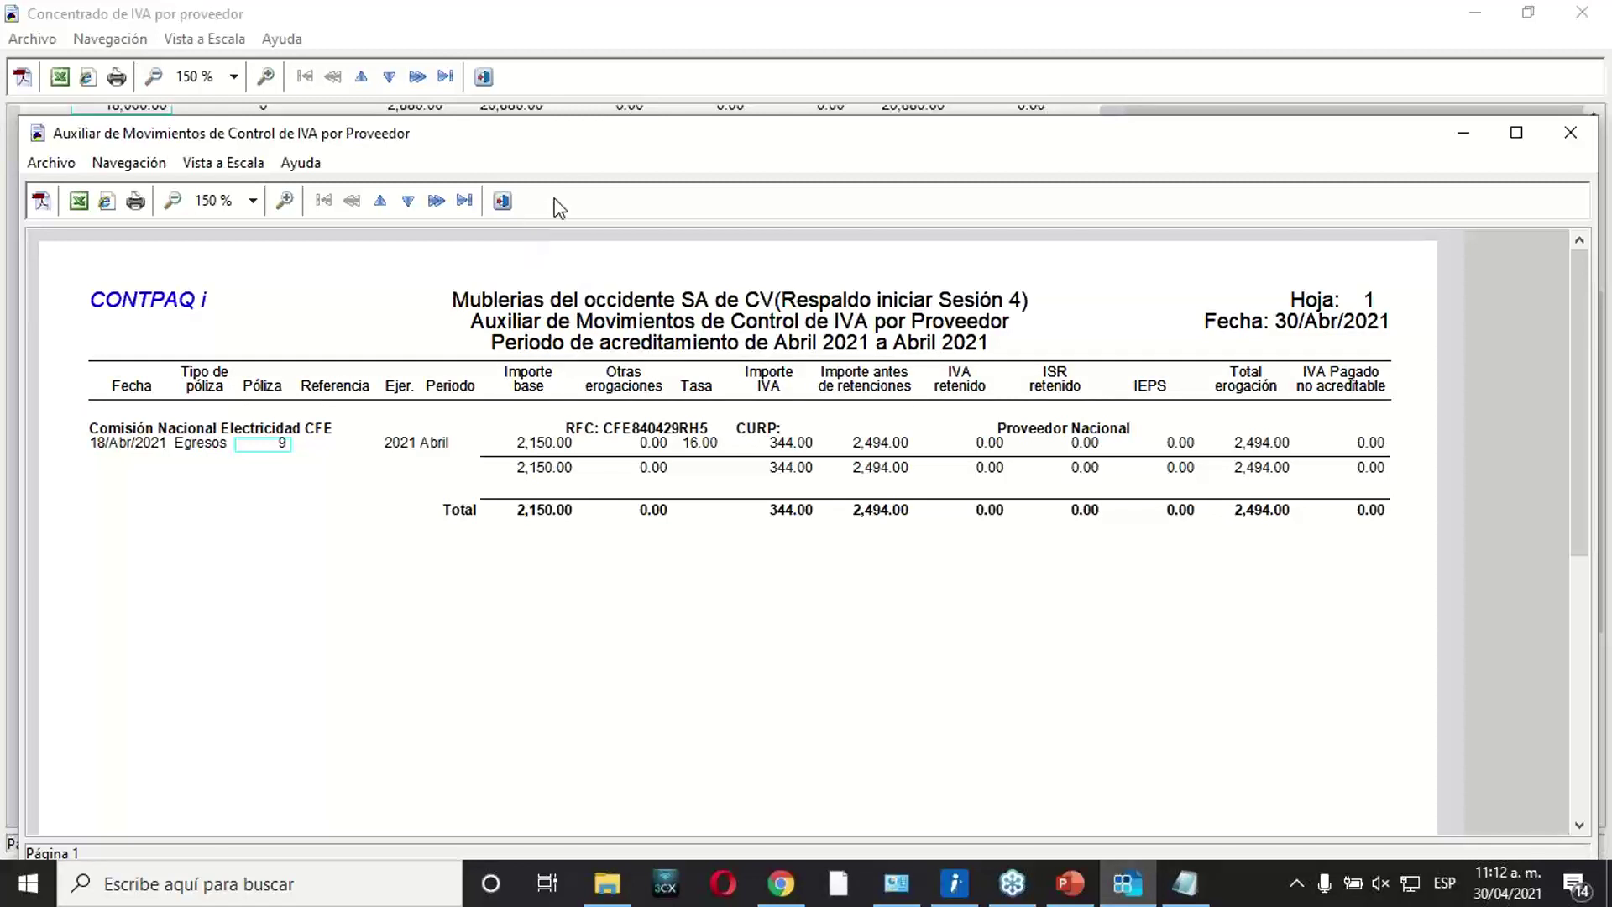
left_click(509, 201)
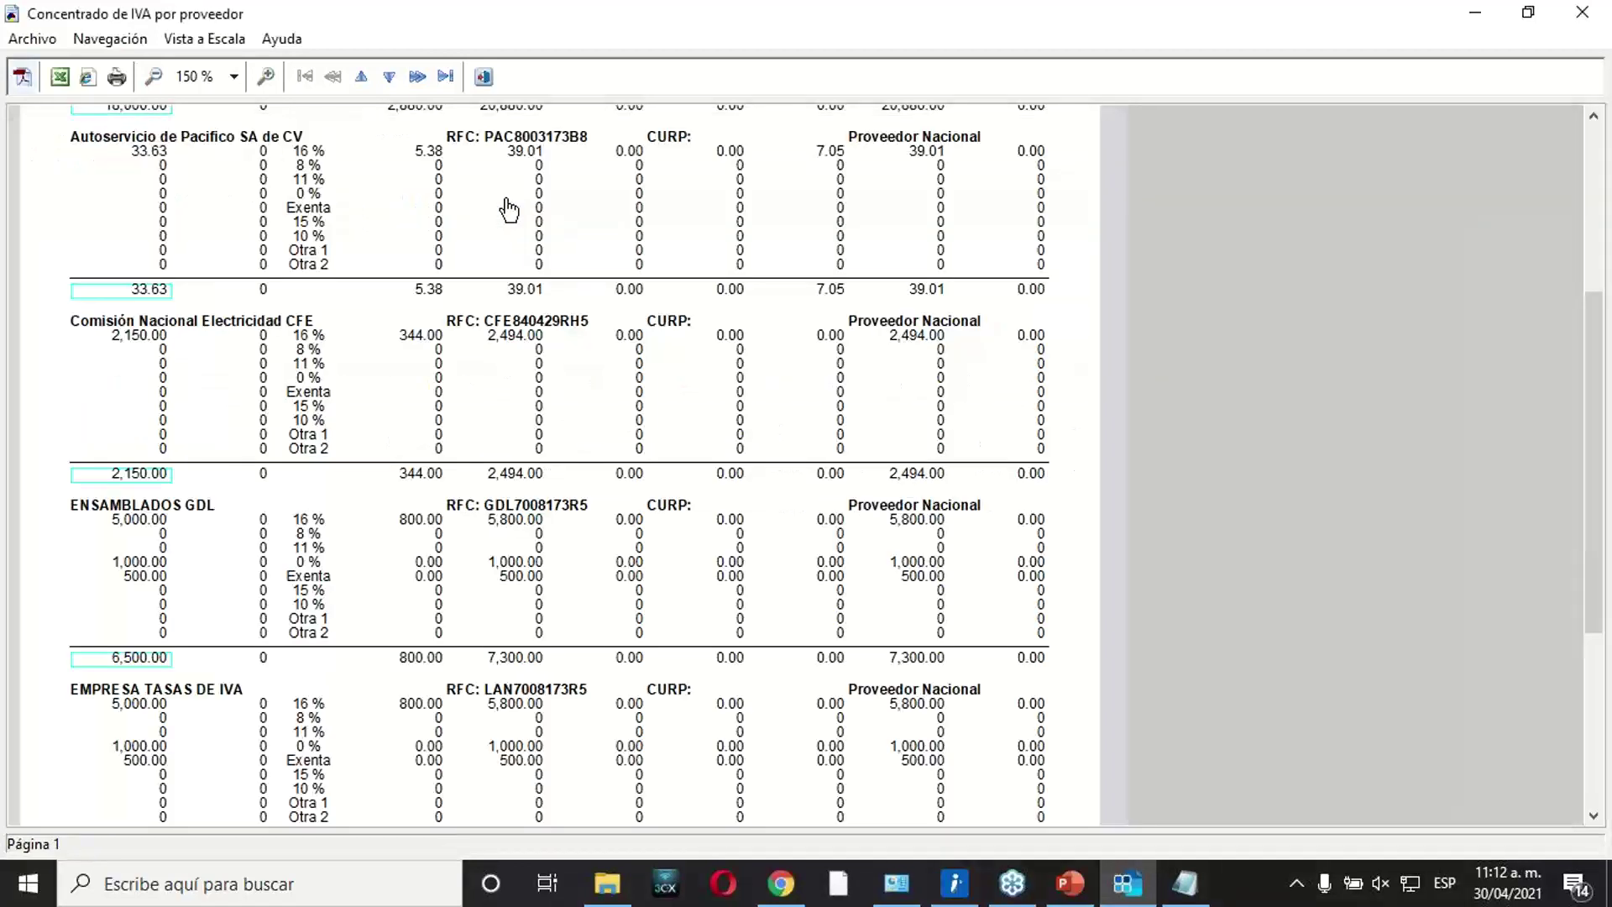
left_click(492, 75)
left_click(1066, 224)
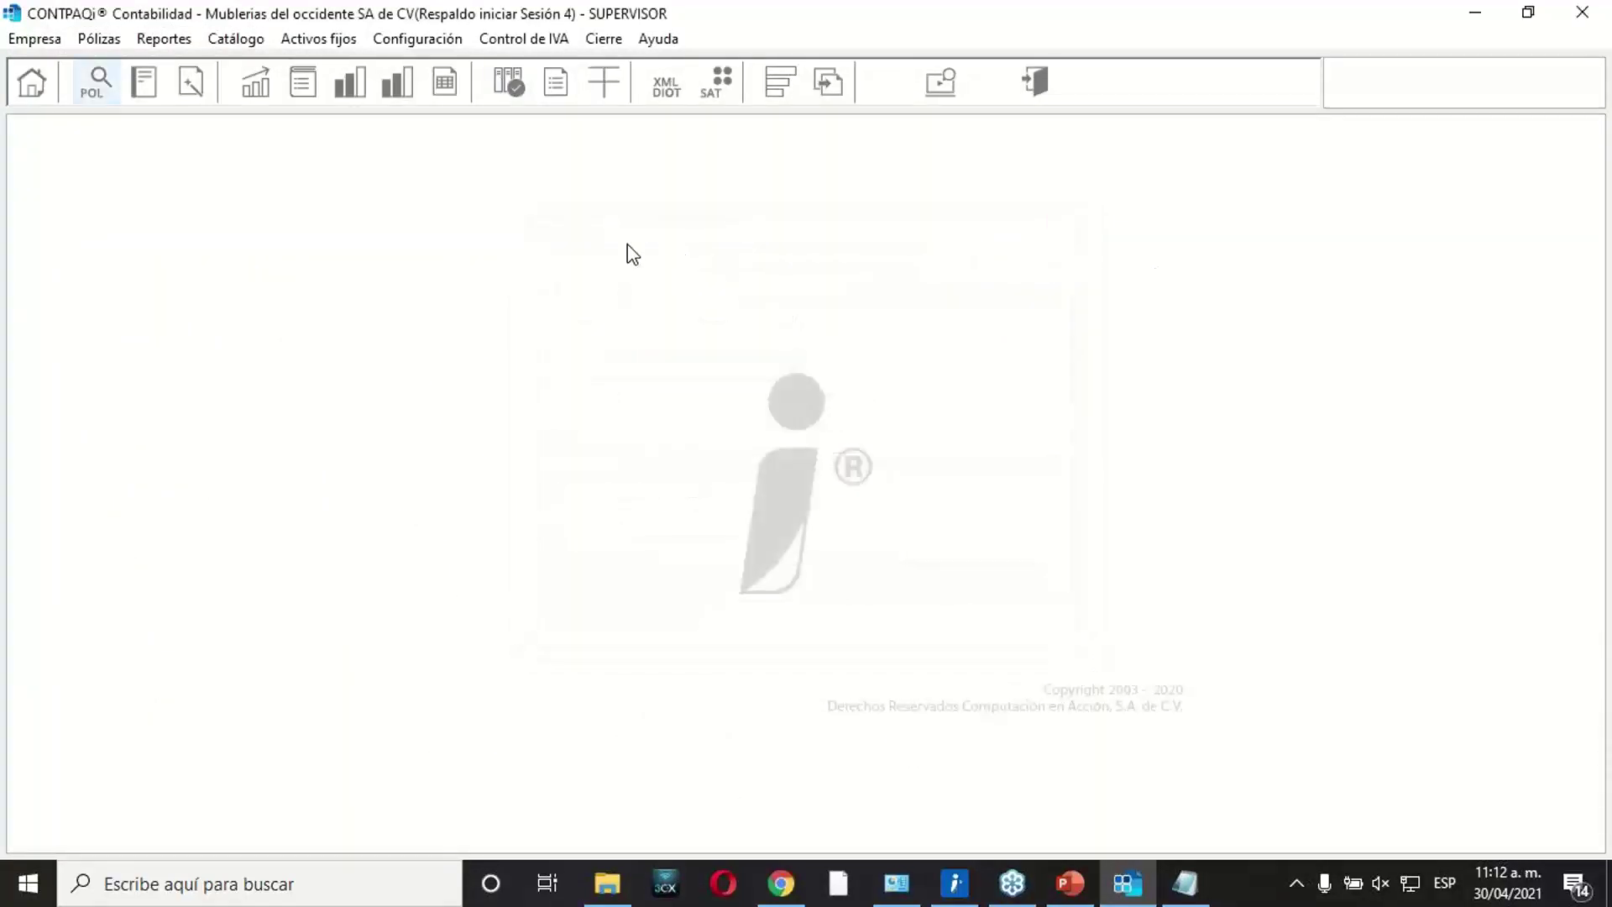
Look over the available DIOT reports, switch to PowerPoint and present the Auxiliar del Formato A-29 (Operaciones con terceros) slide.
left_click(169, 41)
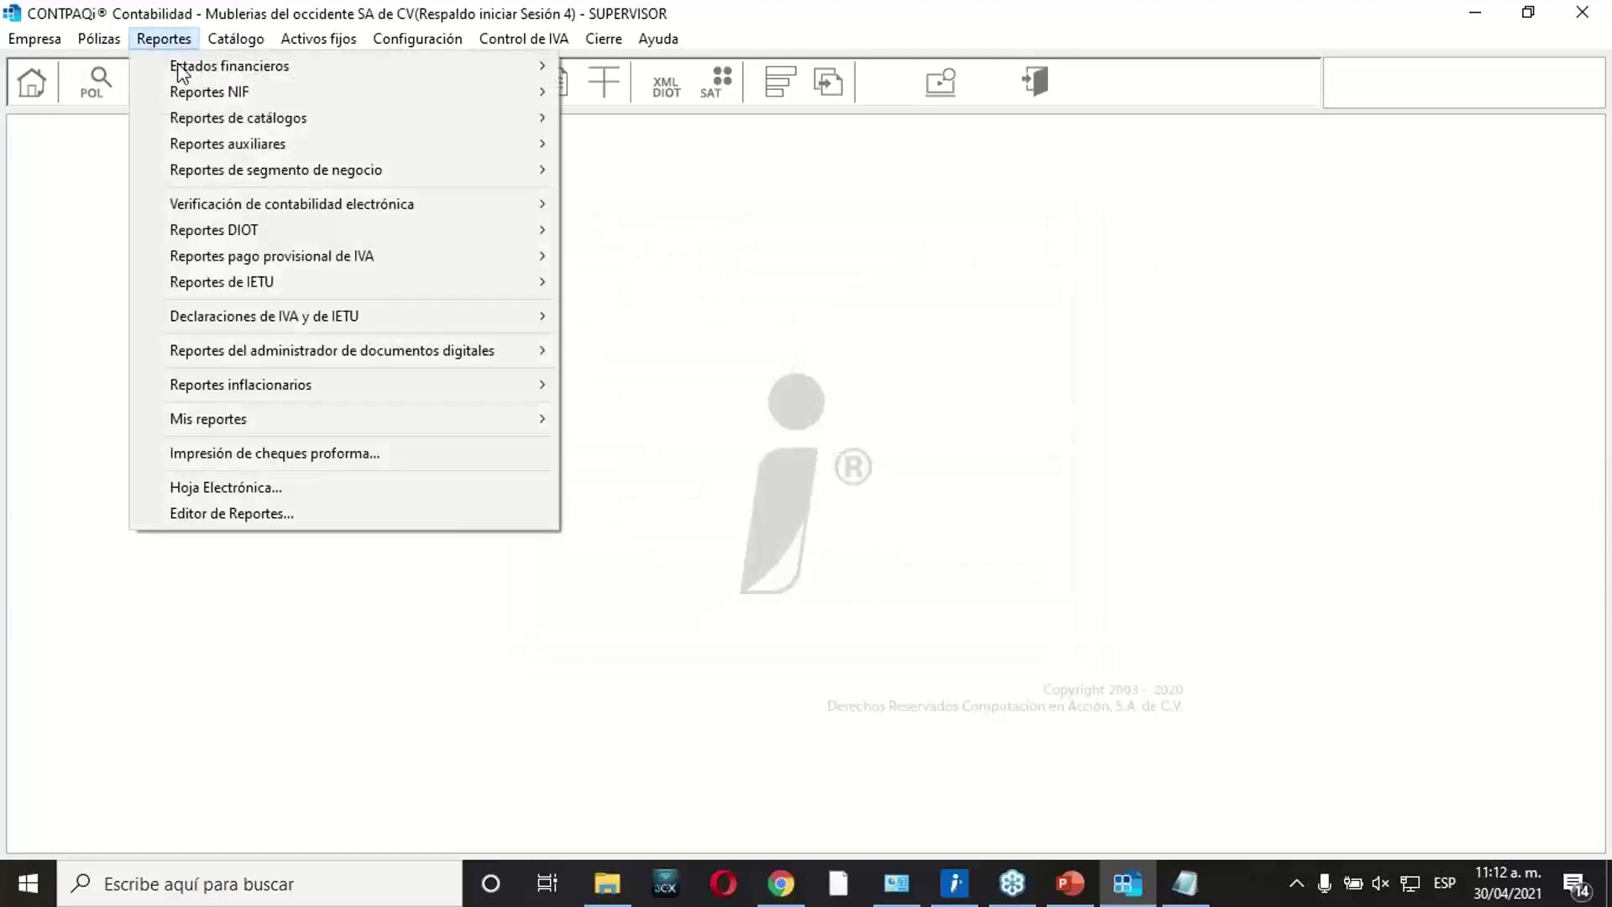
mouse_move(390, 235)
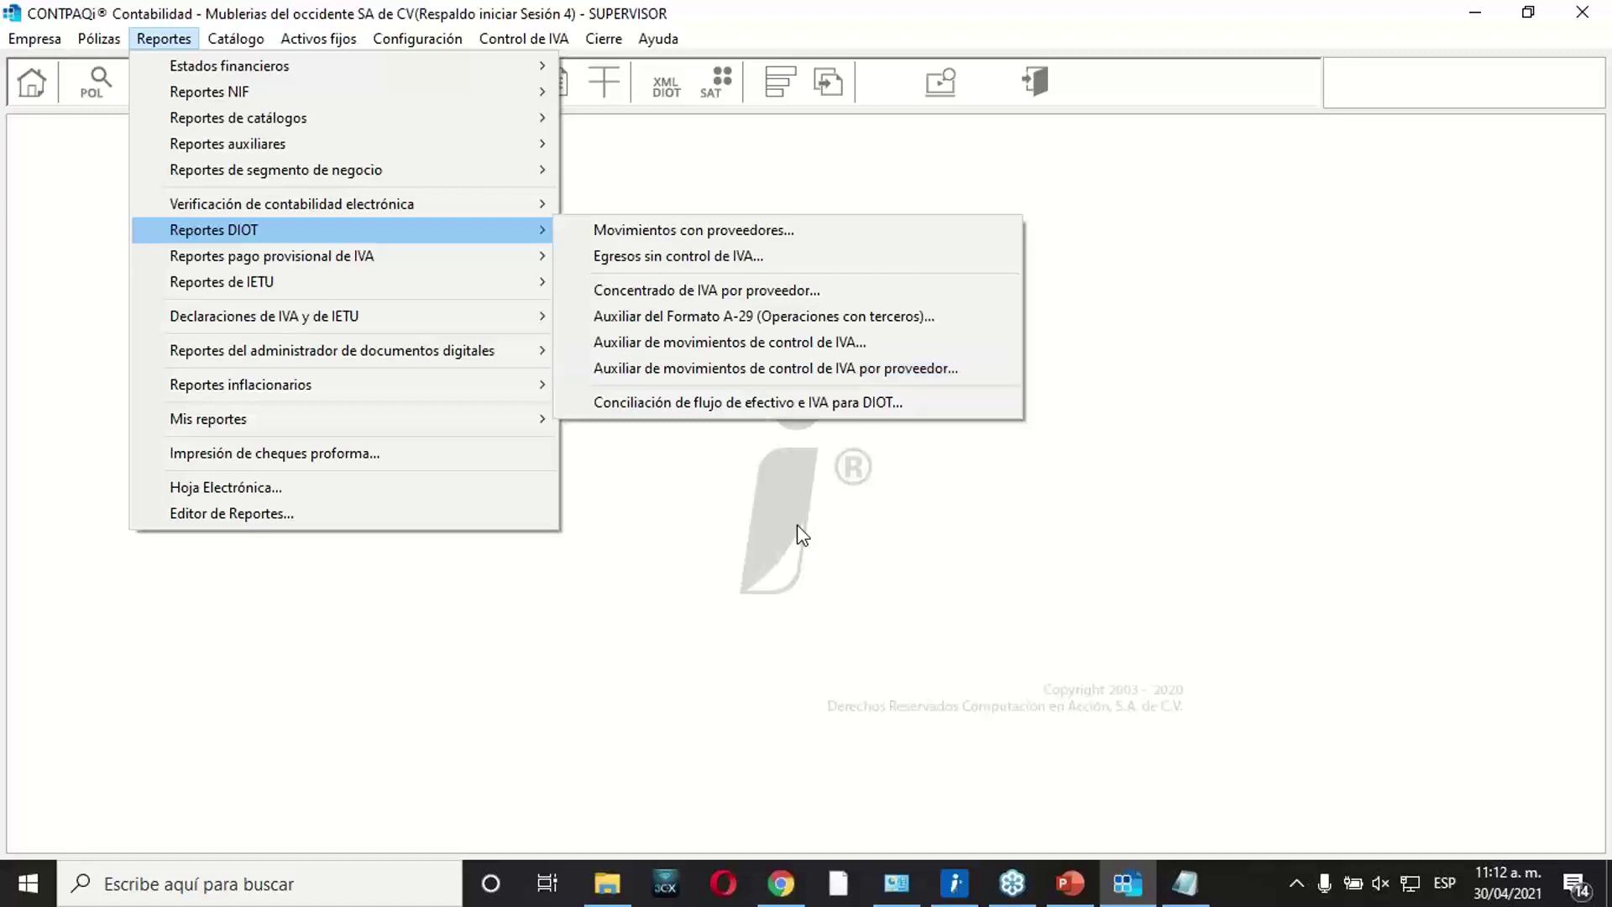
left_click(880, 605)
left_click(1082, 873)
left_click(170, 533)
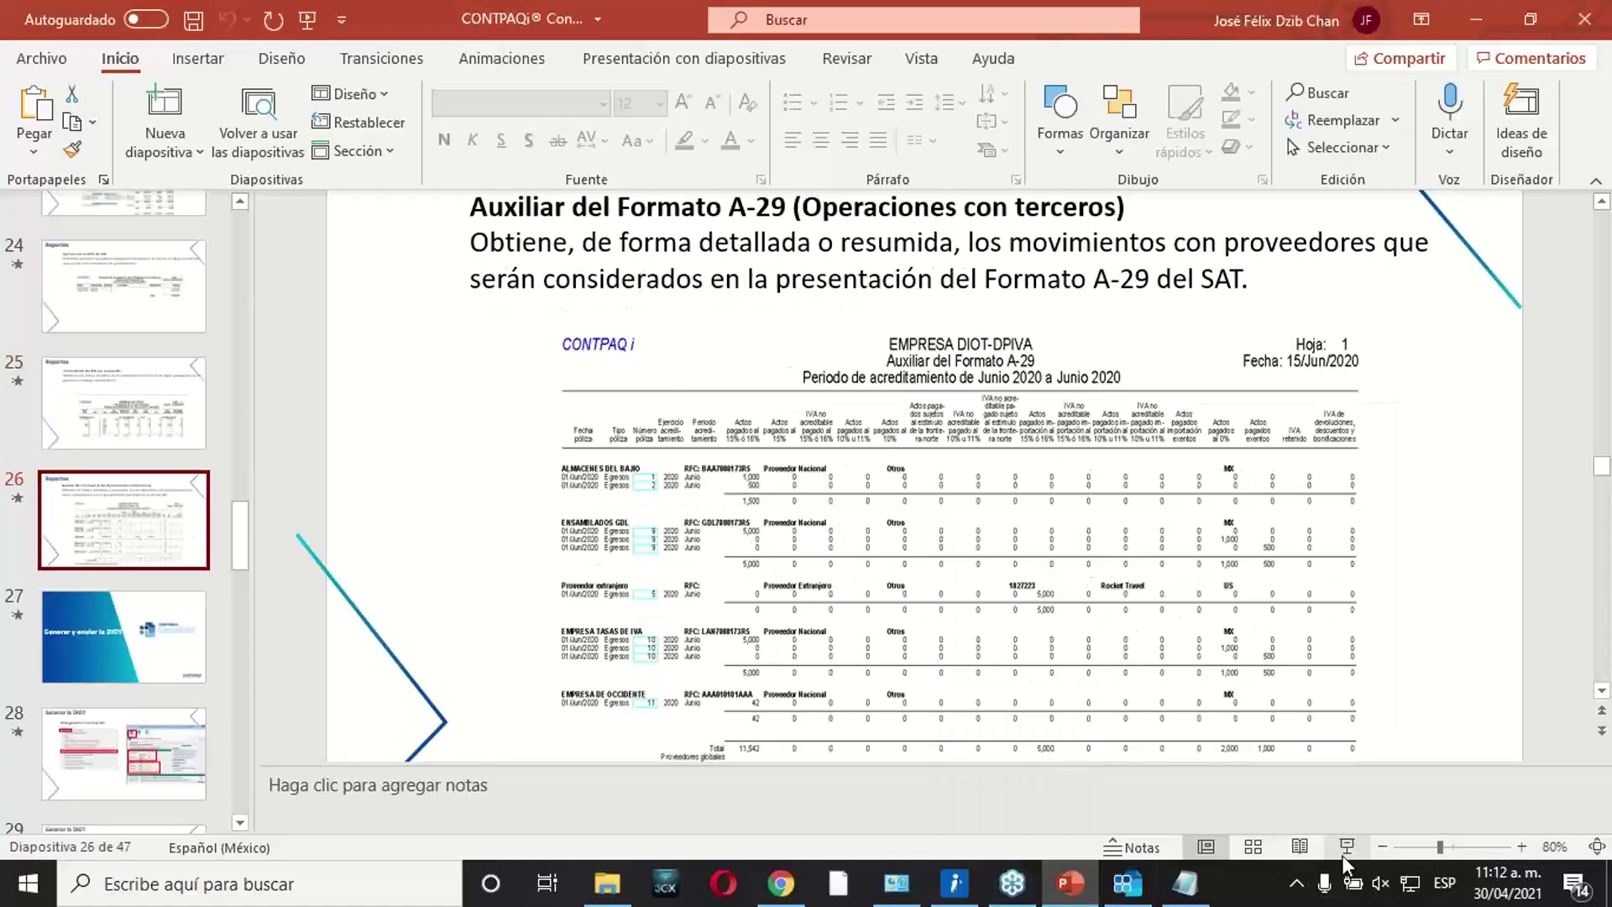
left_click(1344, 853)
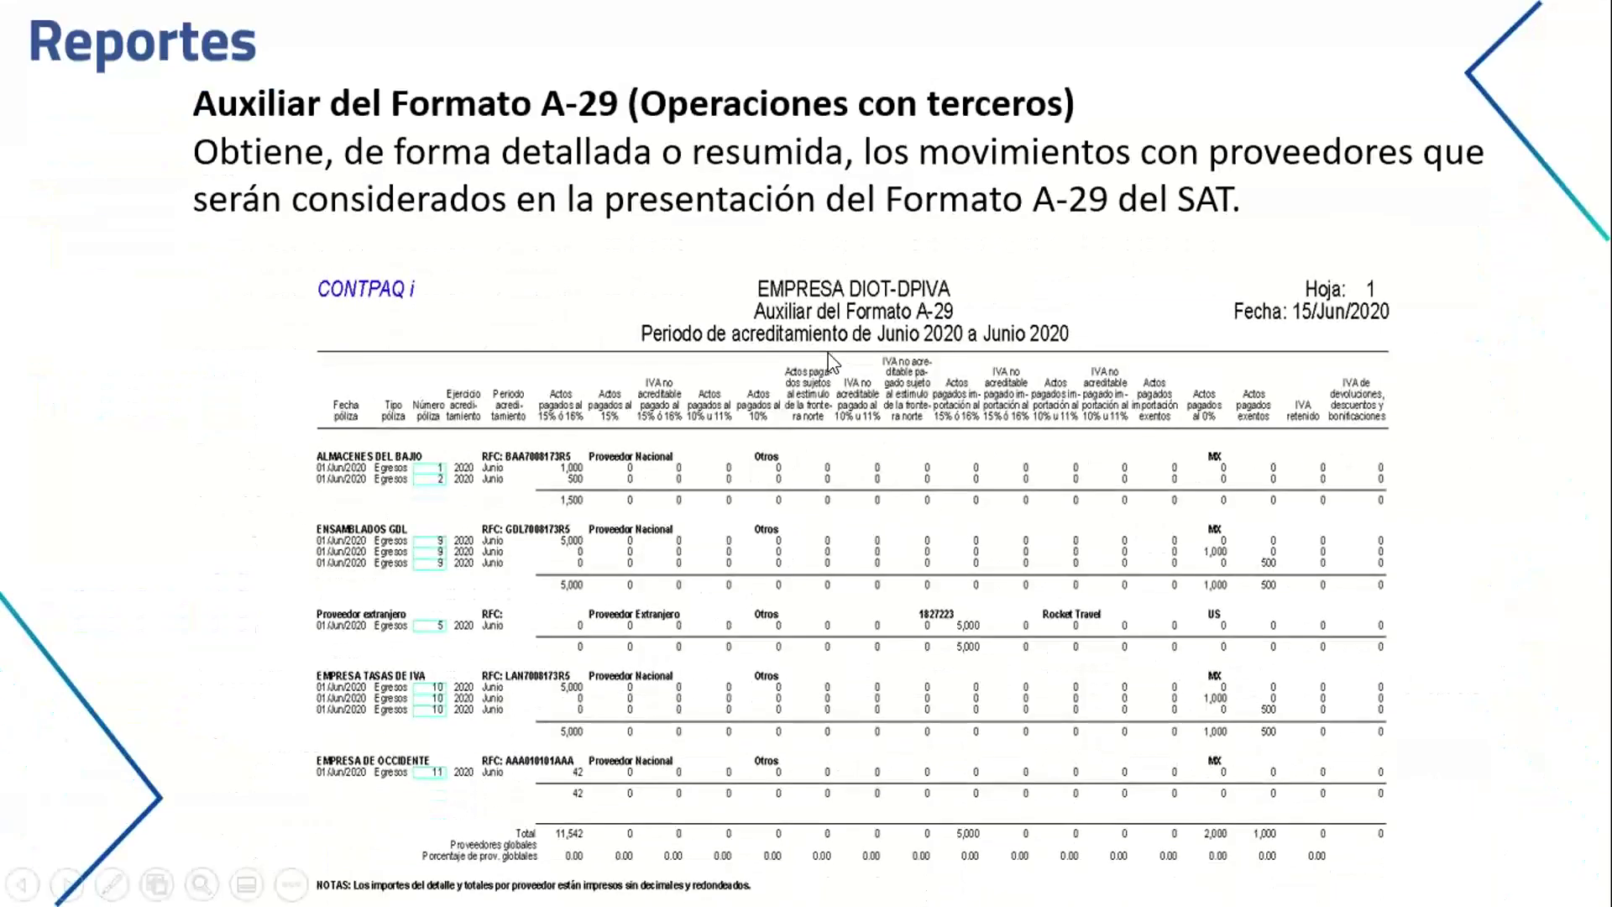
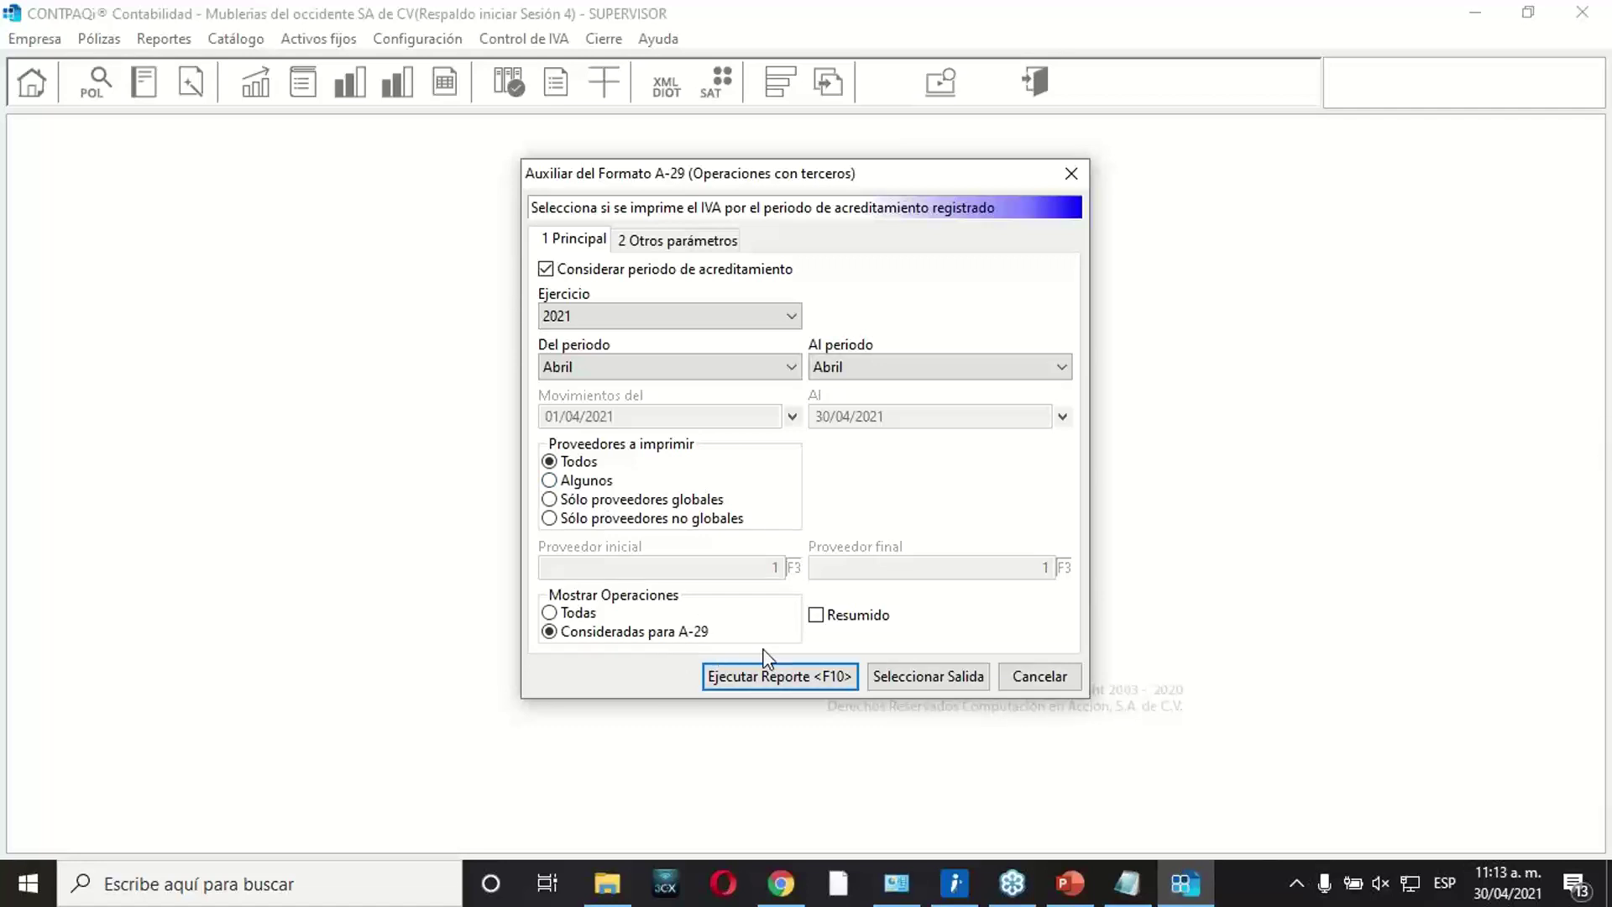
Run the Auxiliar del Formato A-29 report for April 2021 with all providers and operations considered for A-29, and maximize it.
left_click(786, 679)
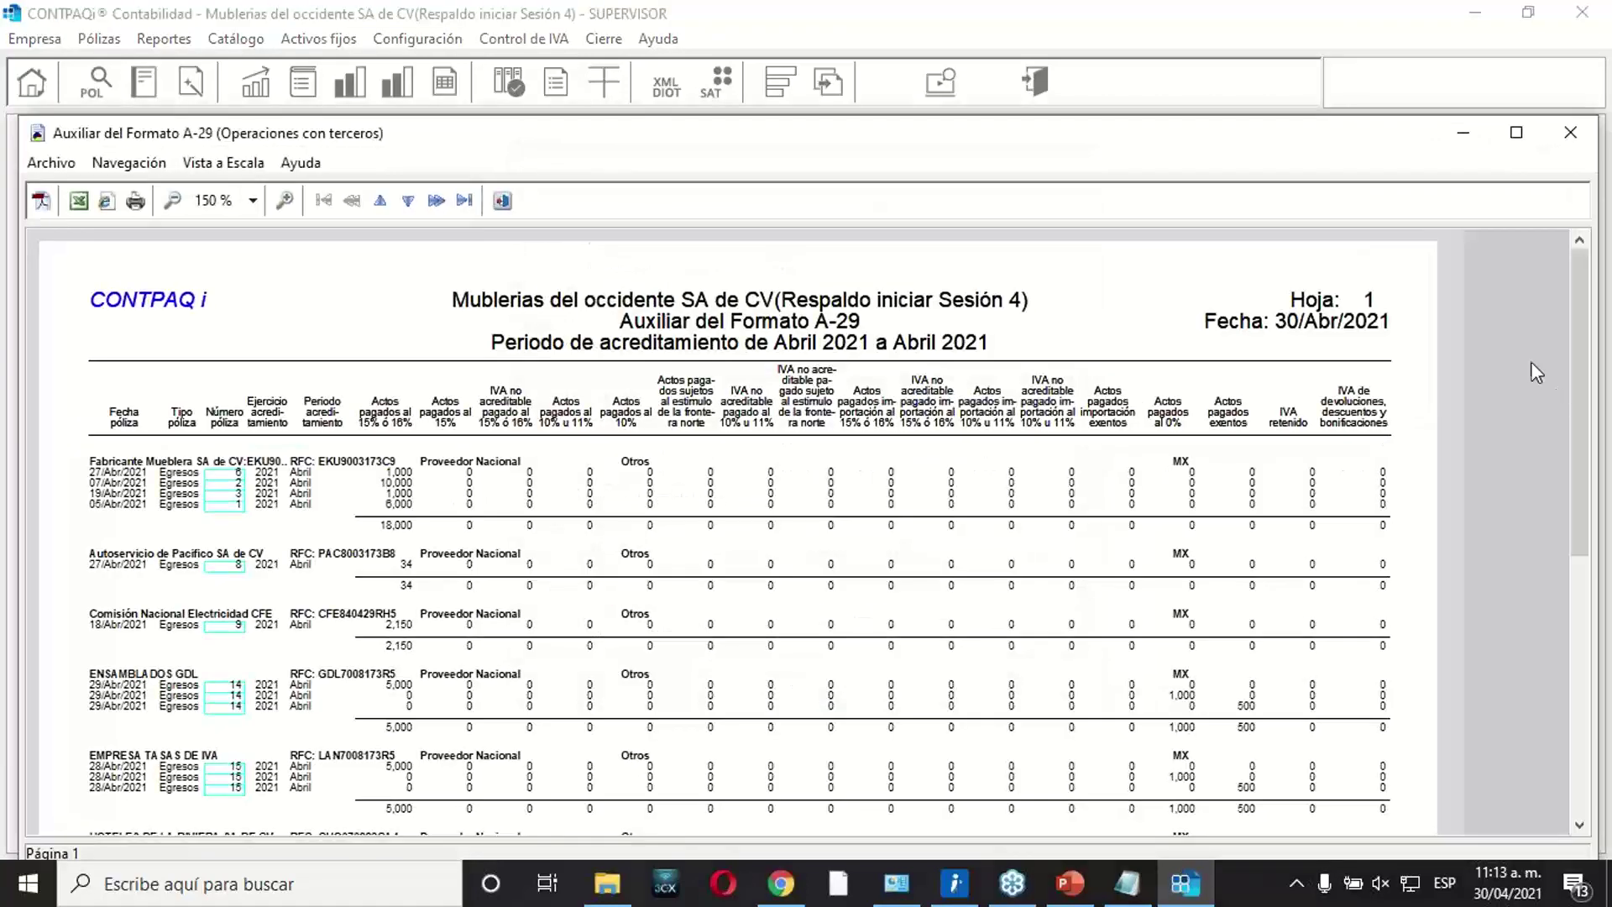
right_click(1338, 149)
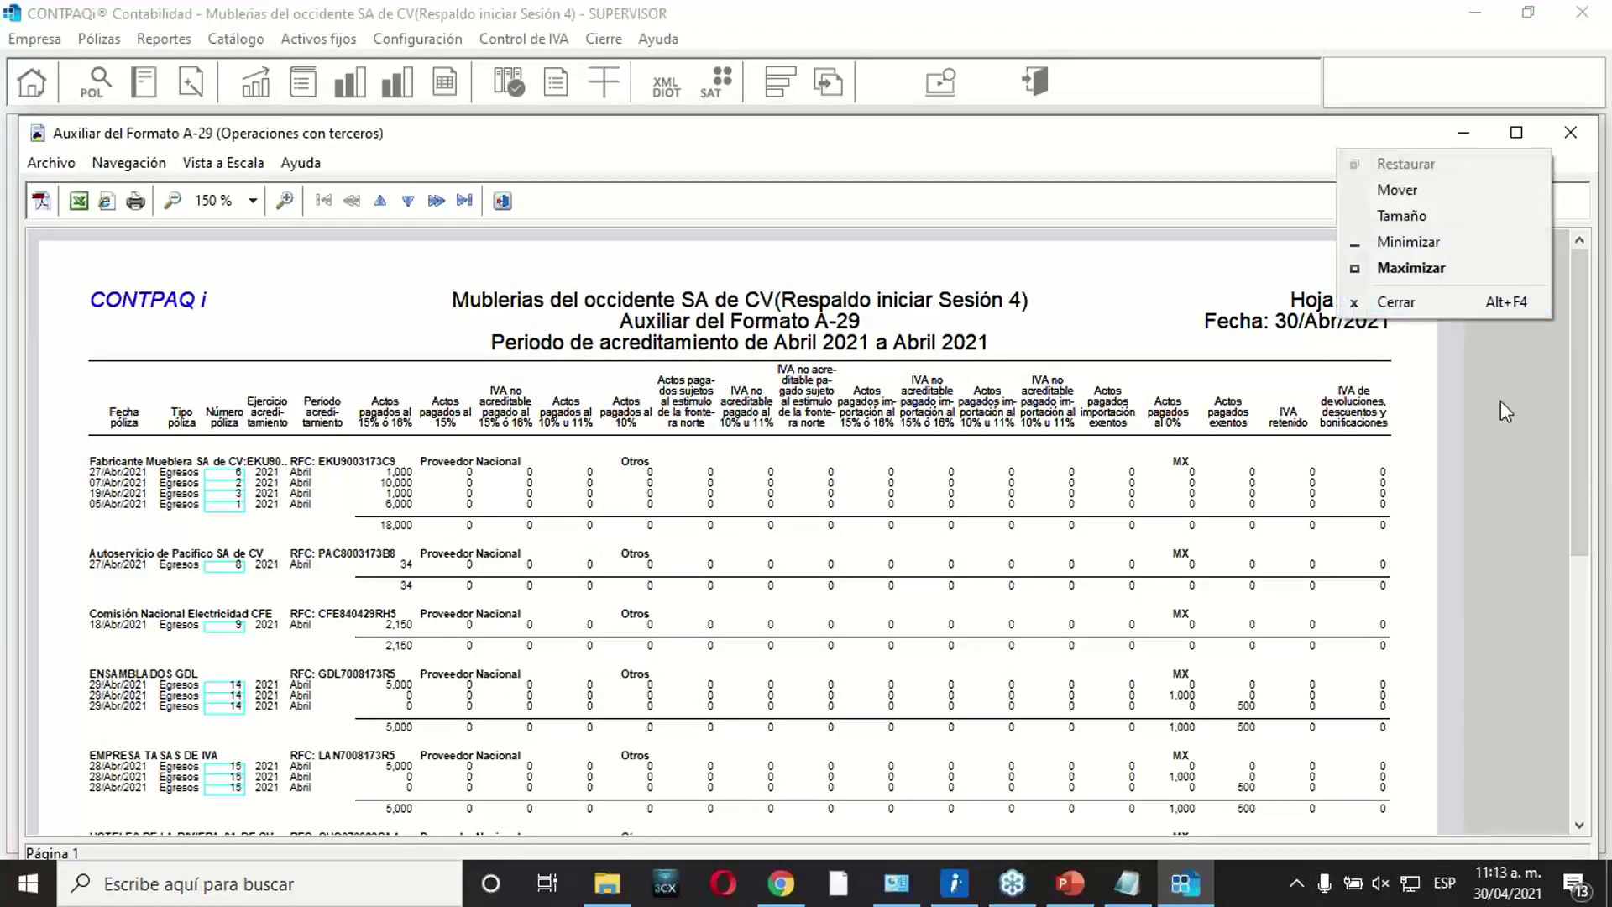
left_click(1516, 132)
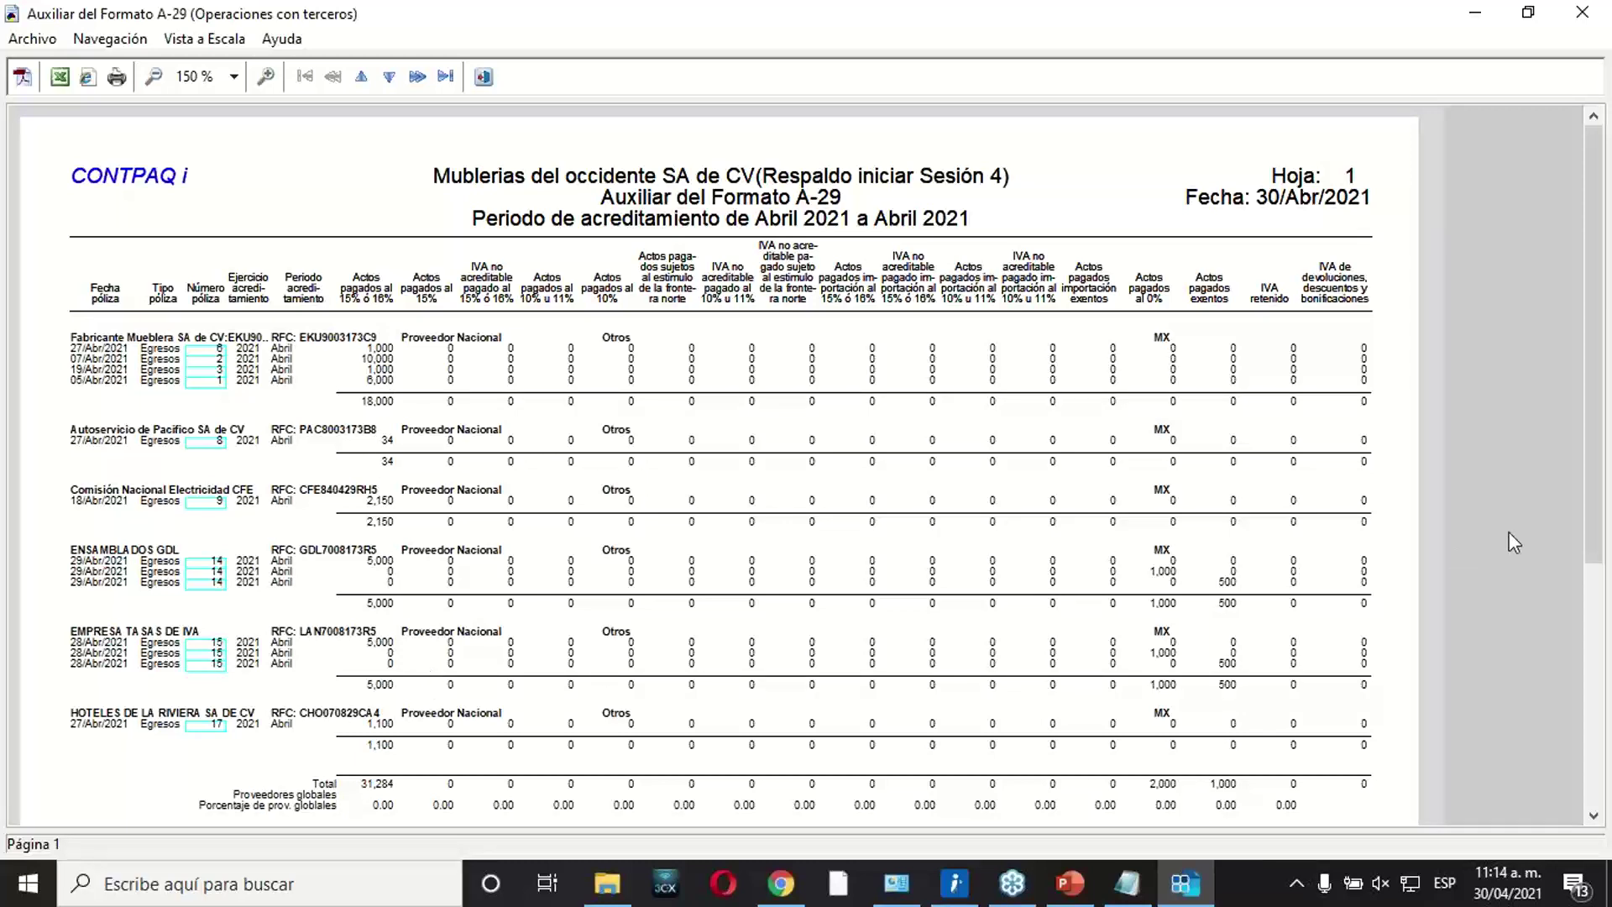
Review the provider amounts, totals and notes in the Auxiliar del Formato A-29, and close the report and its parameters.
left_click_drag(1596, 538, 1564, 566)
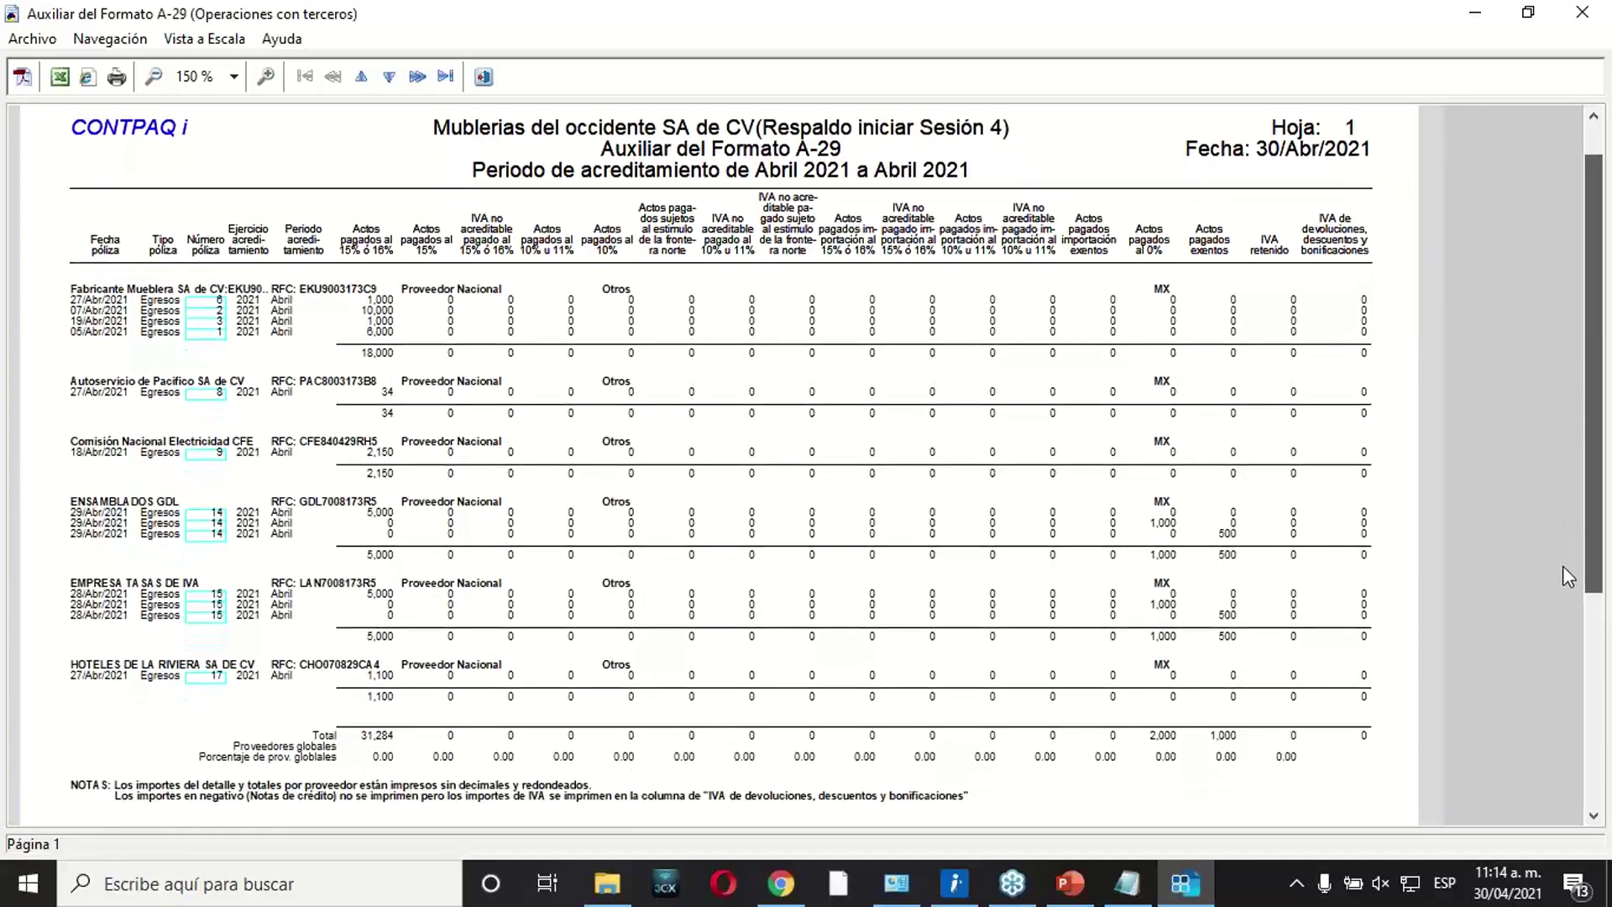
left_click_drag(1564, 566, 1551, 613)
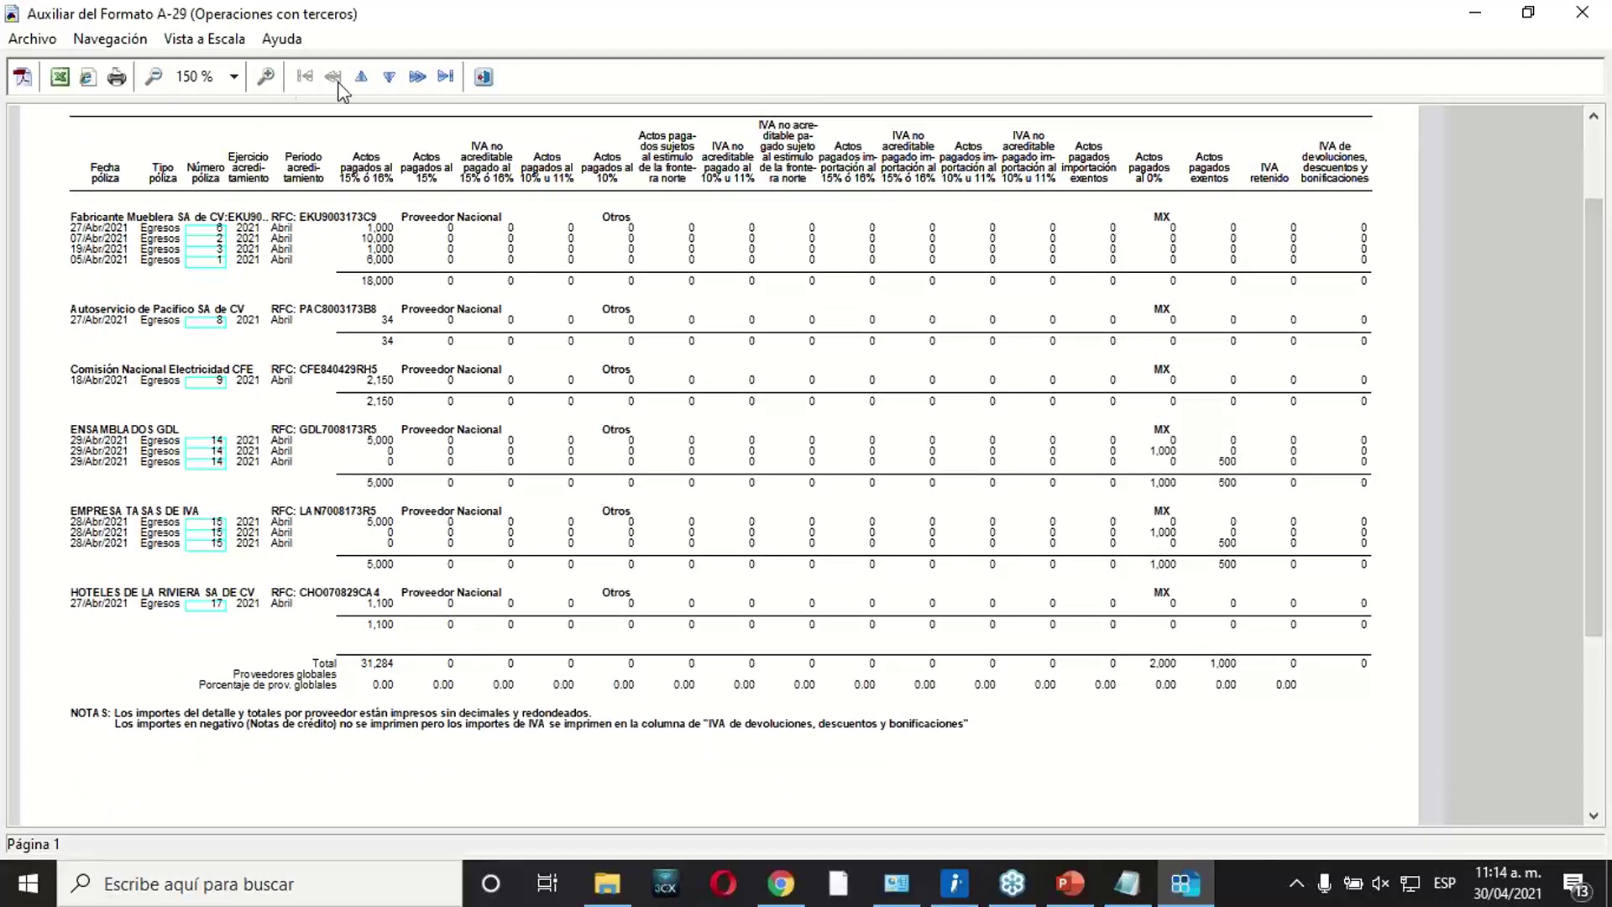
left_click(417, 81)
left_click(484, 77)
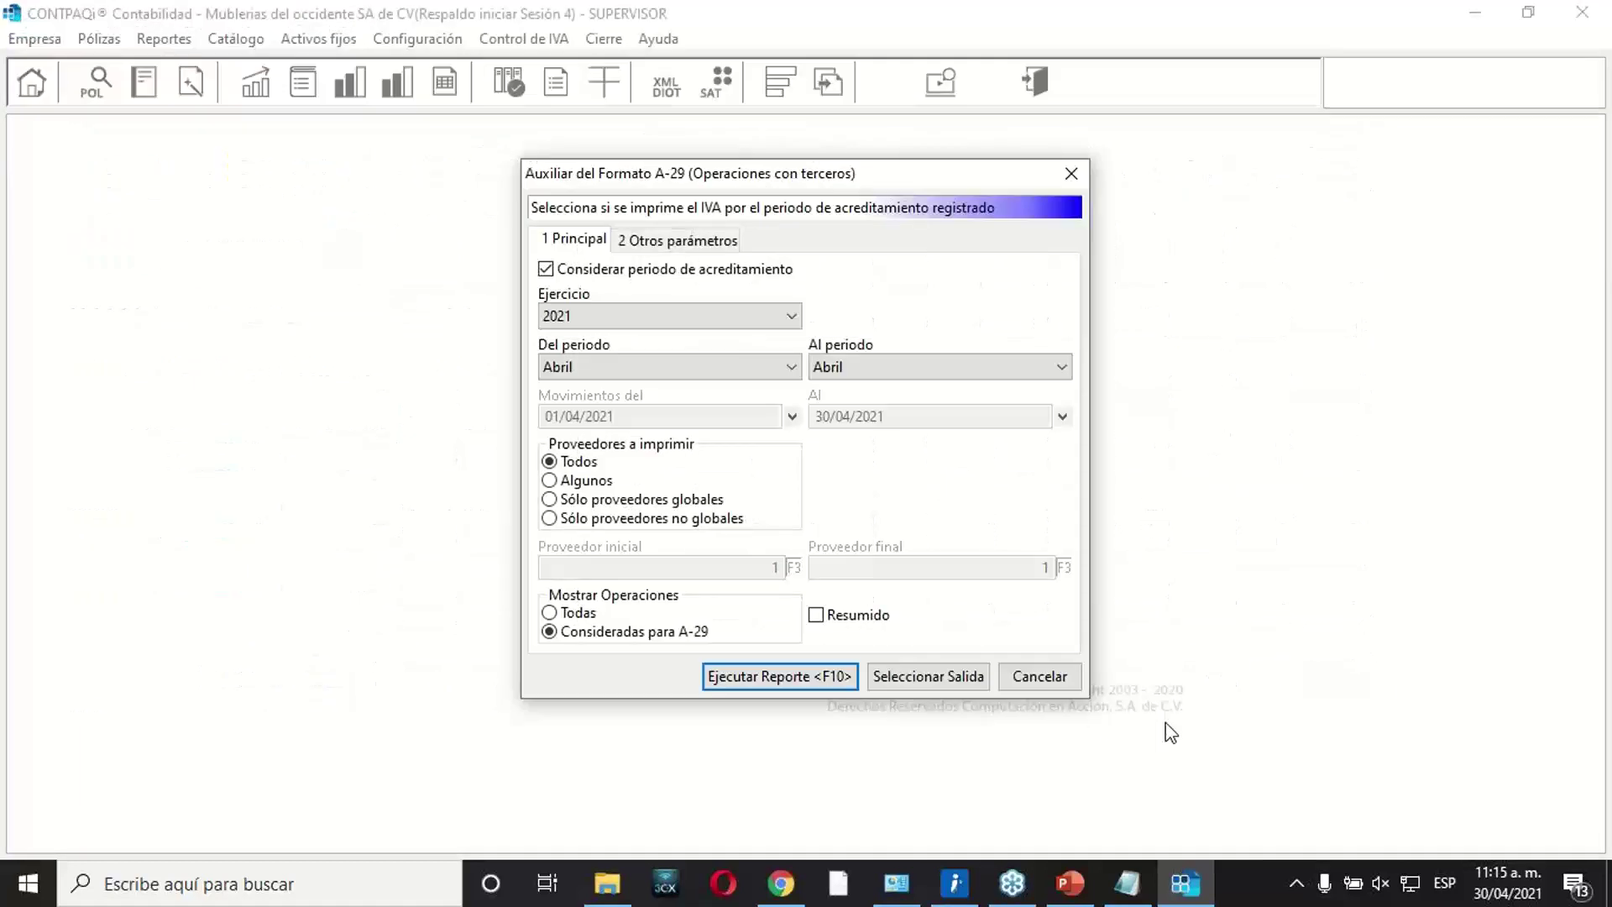
left_click(1039, 675)
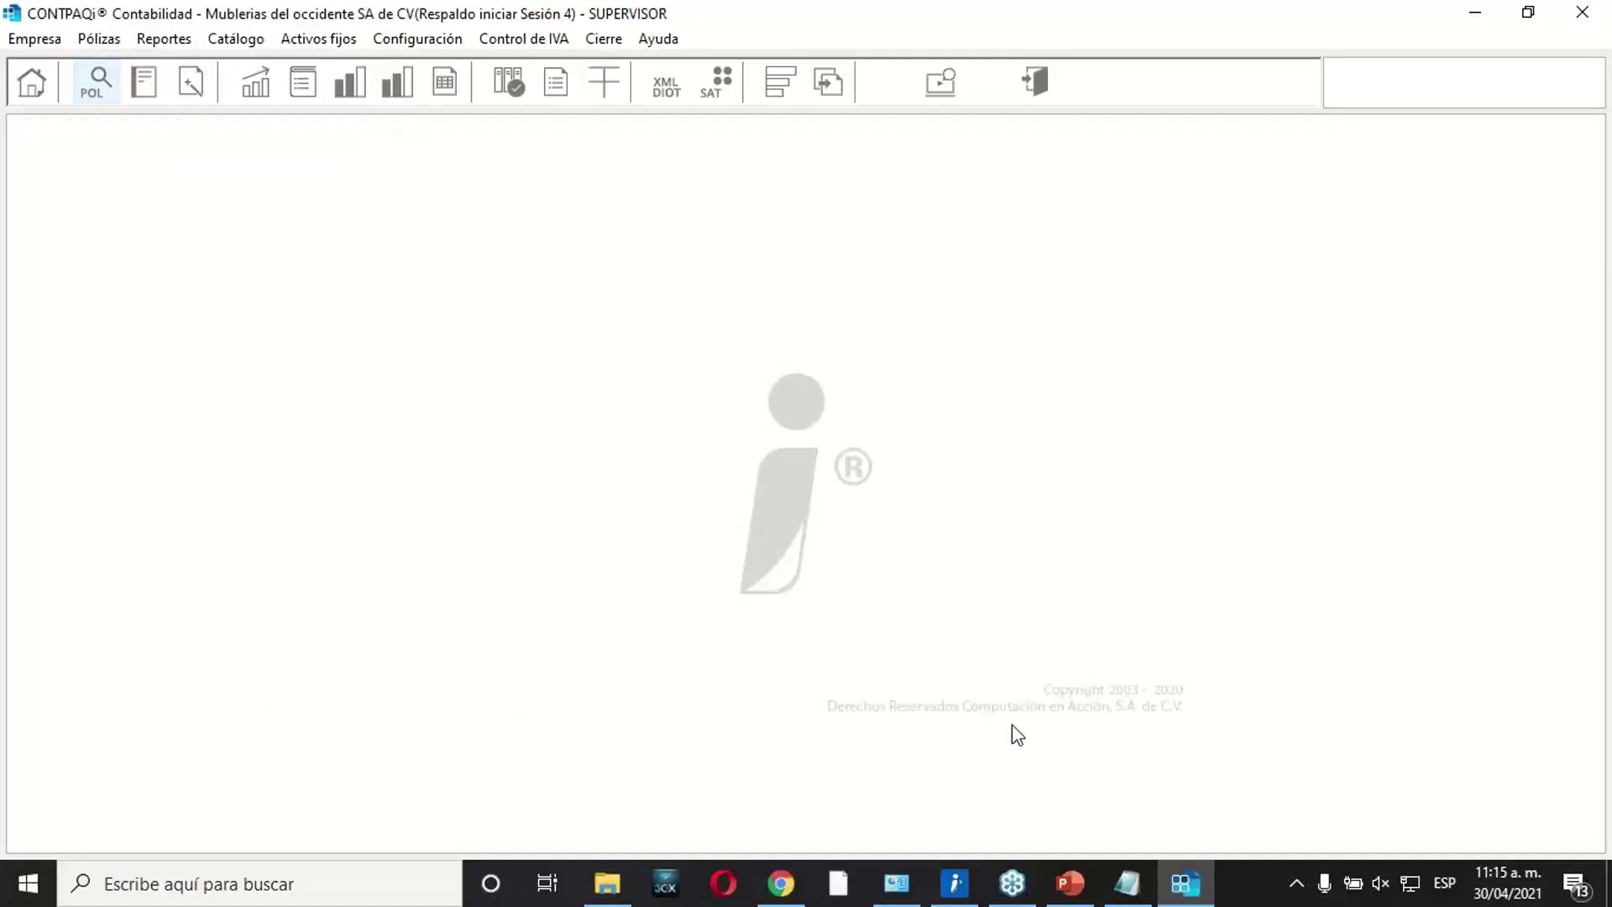
Switch to PowerPoint and start the slide show at the Generar y enviar la DIOT slide.
left_click(1070, 883)
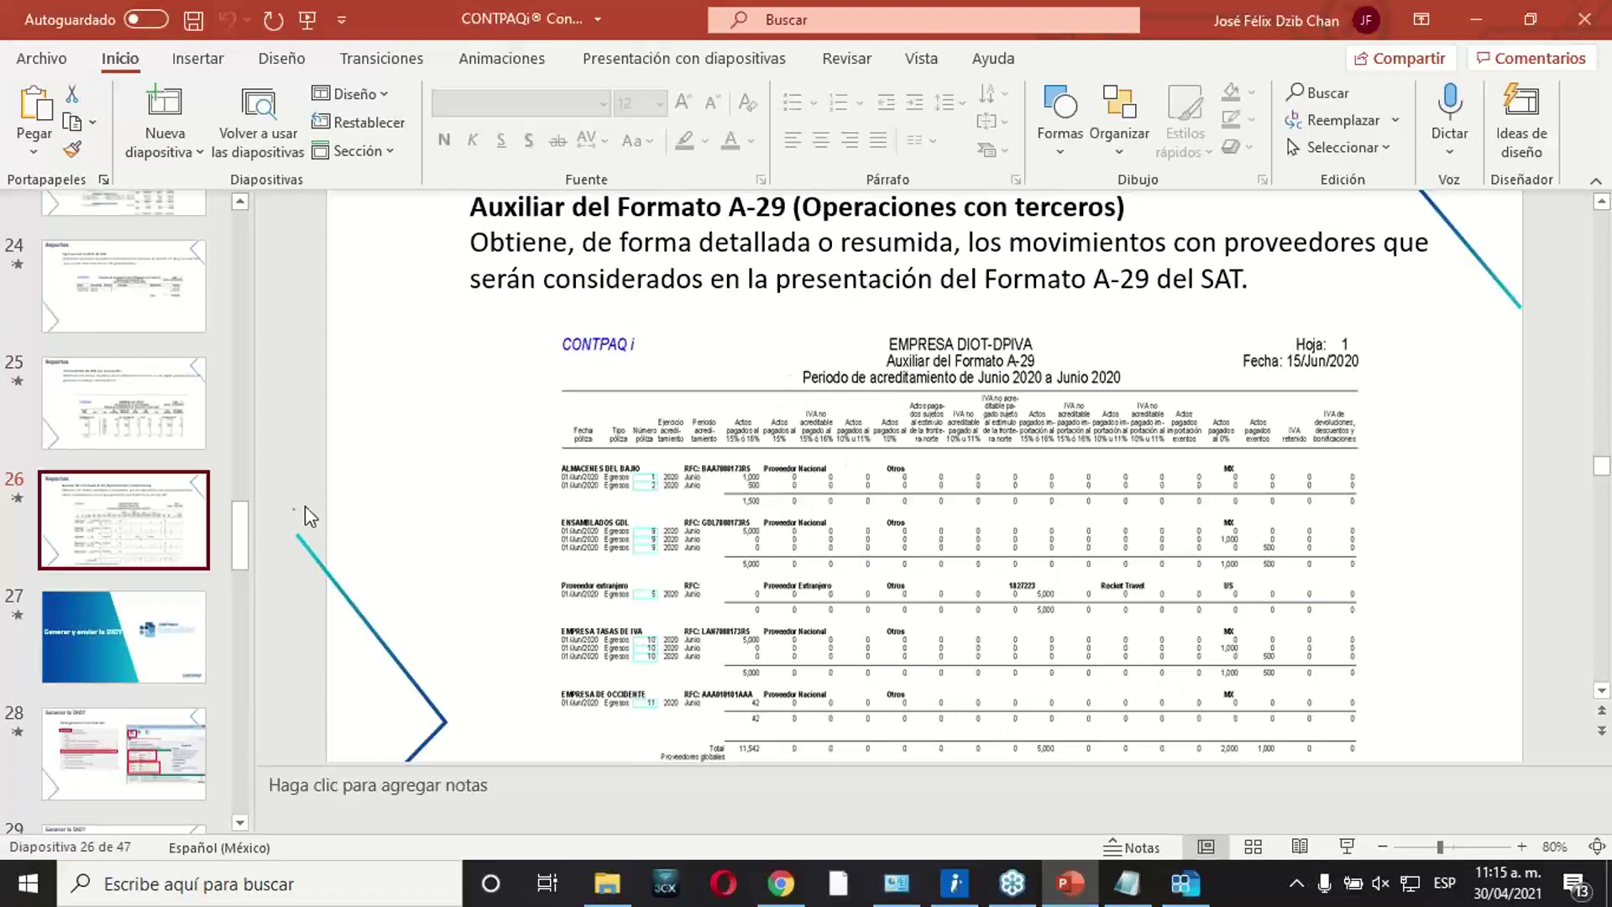
scroll(240, 555, "down", 2)
key("Down")
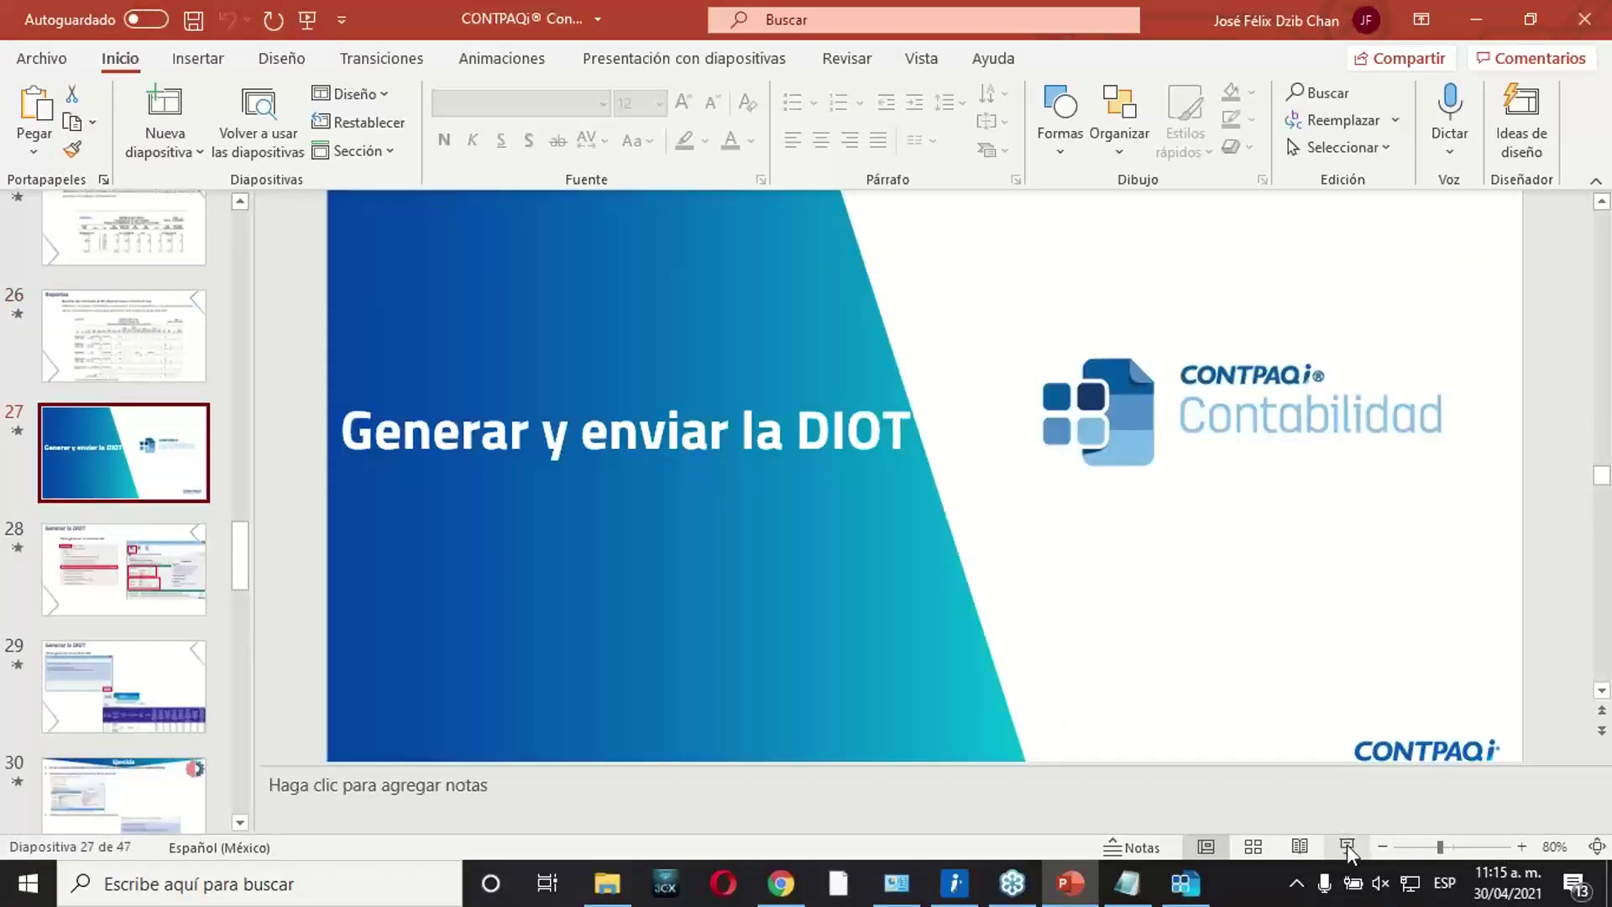
left_click(1348, 846)
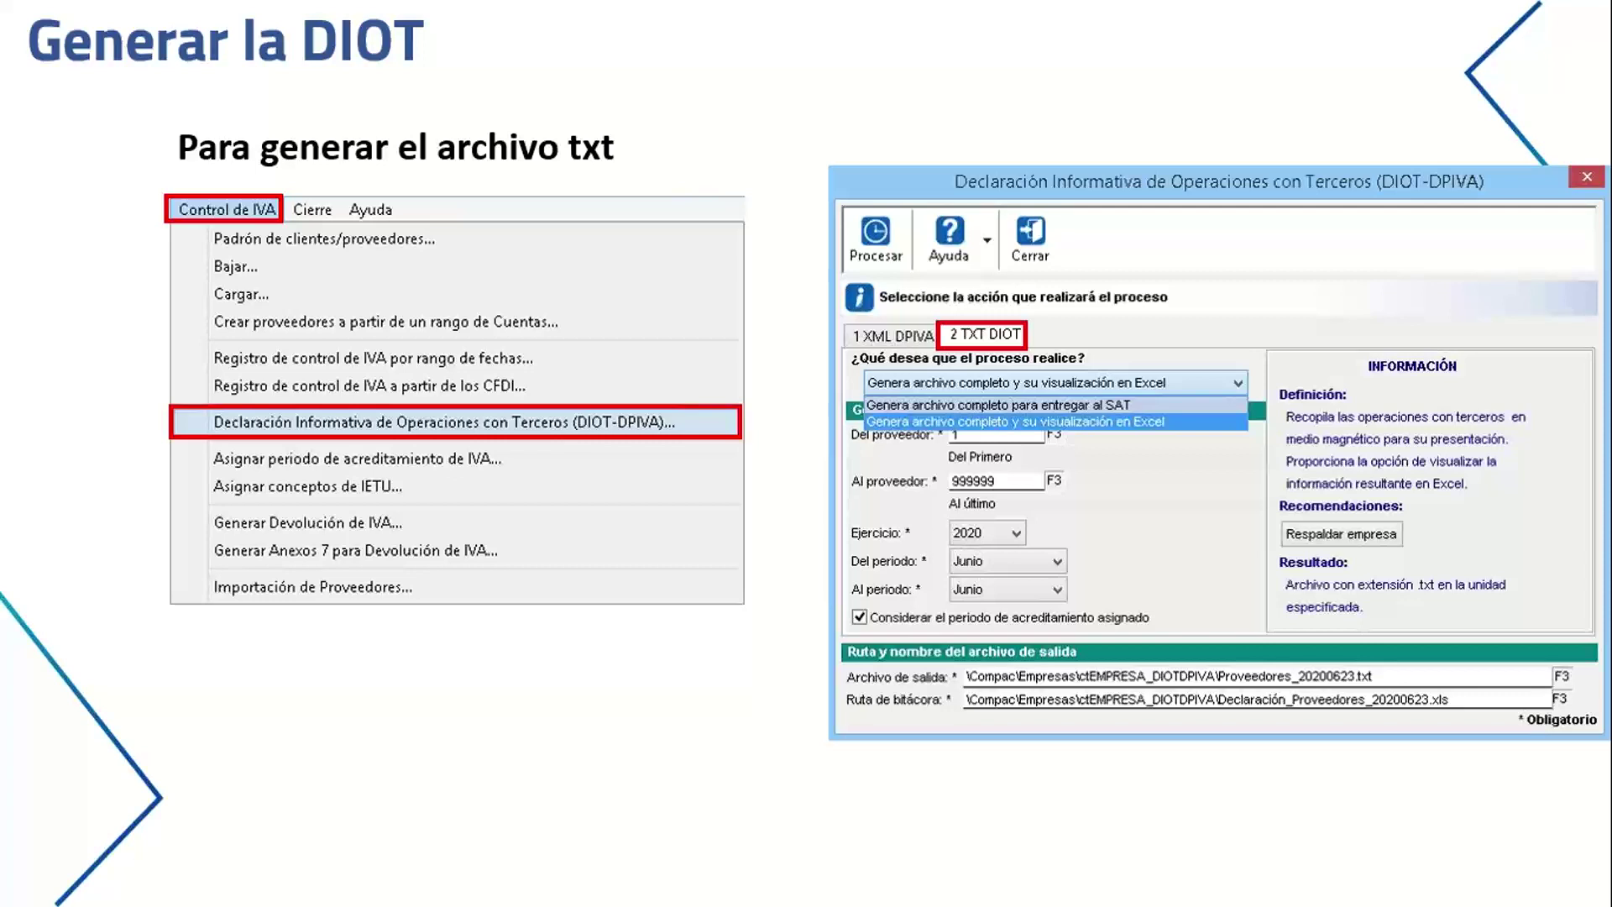
Read the slides on generating the DIOT txt file through the Ejercicio slide, and end the slide show.
left_click(1005, 533)
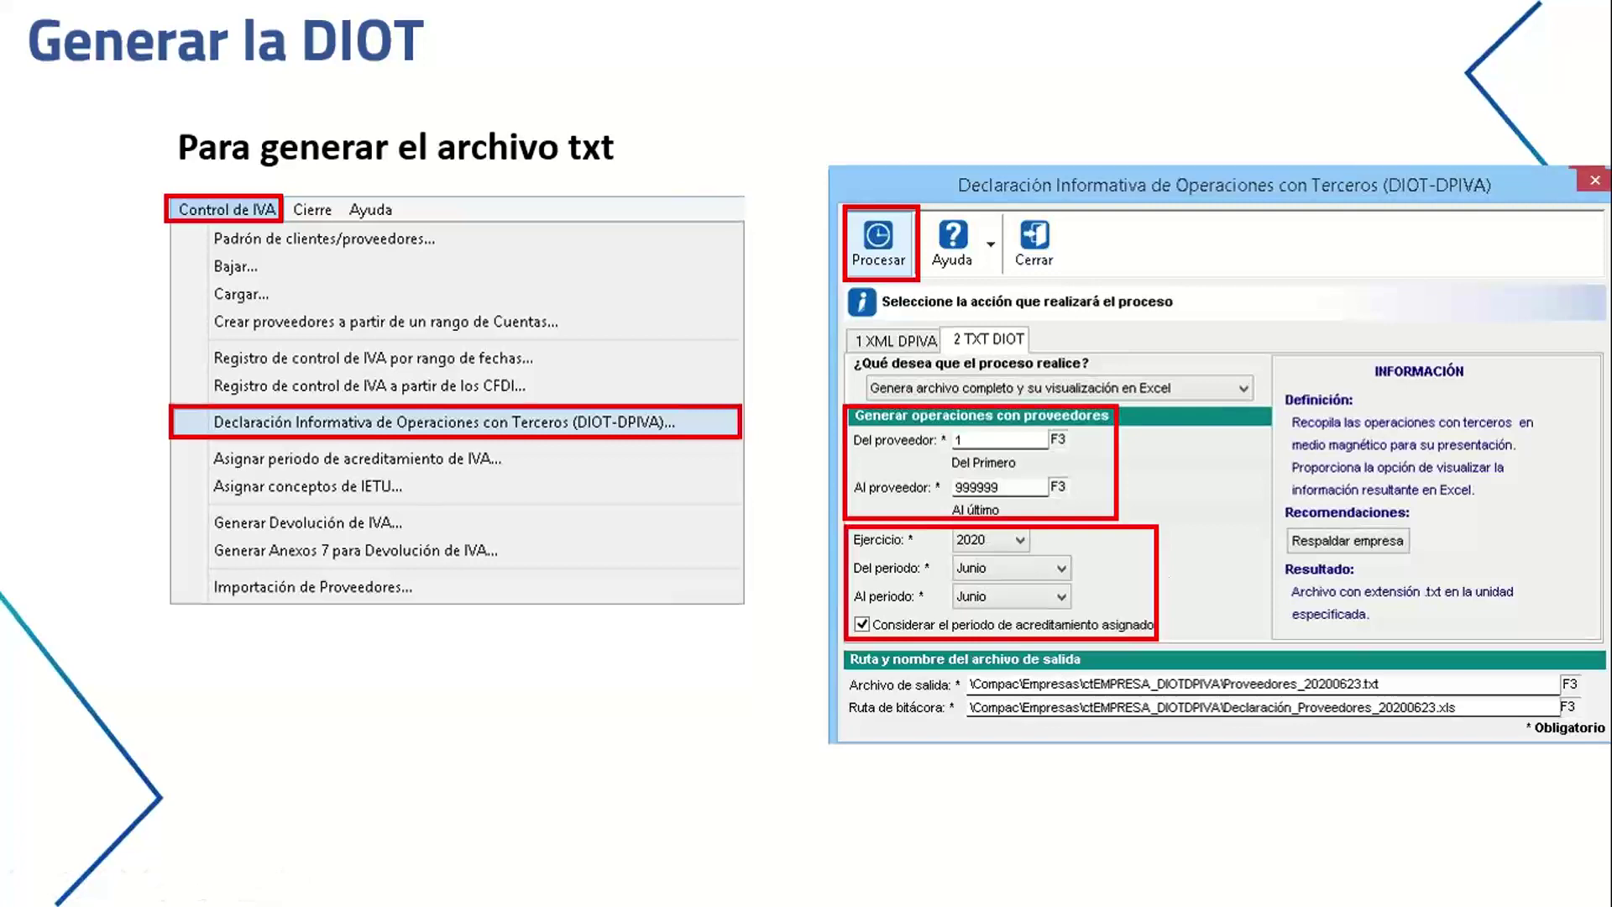
key("Right")
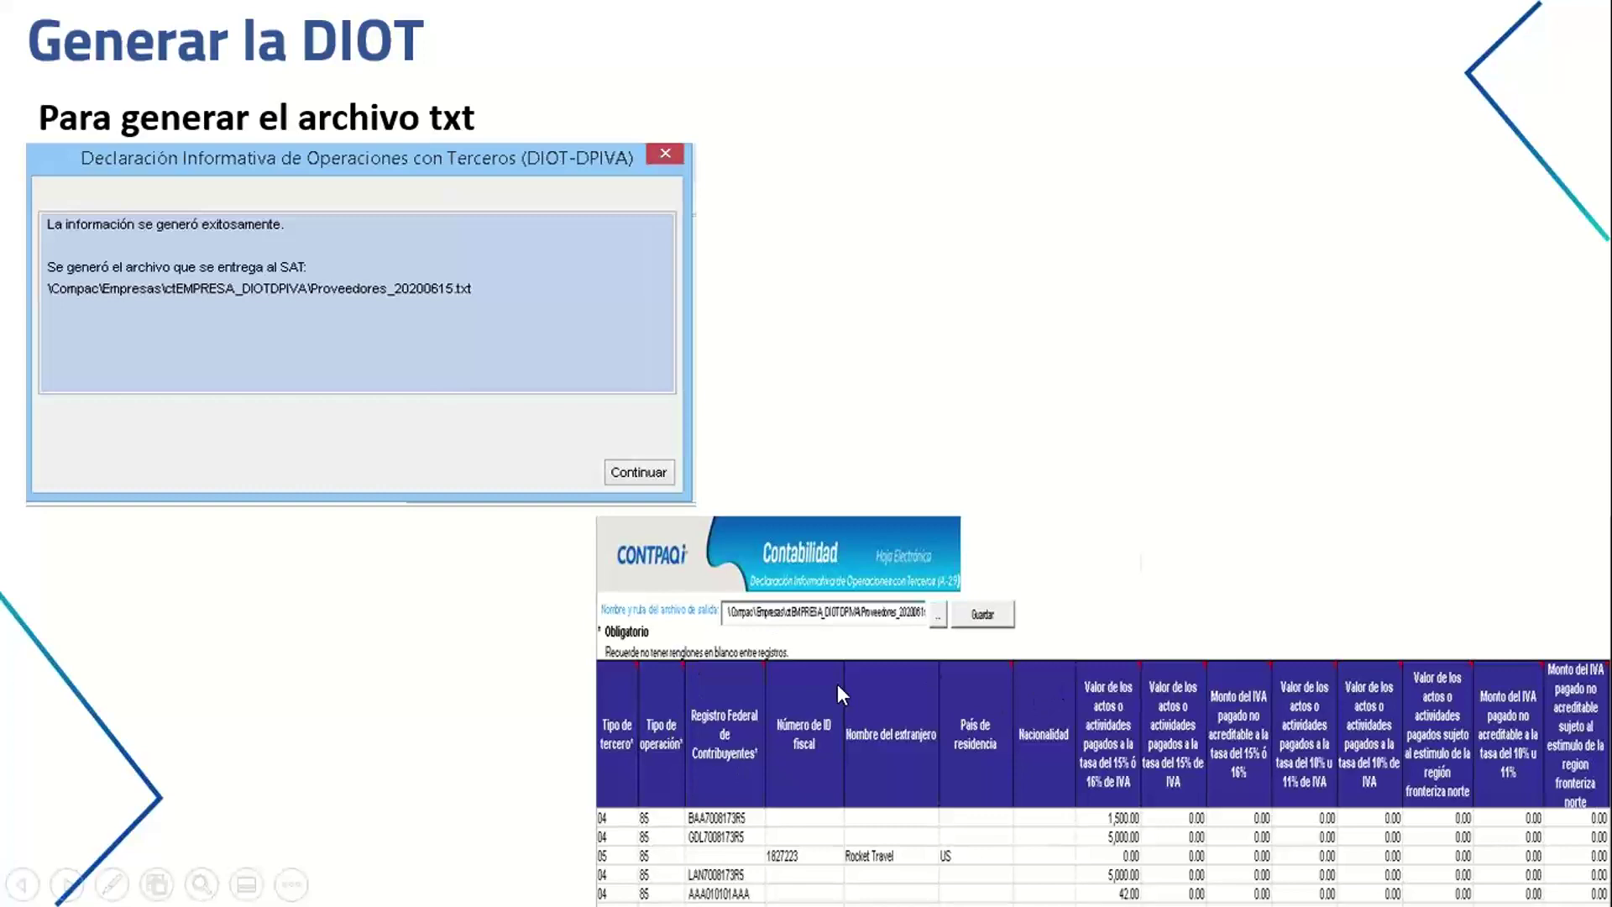
key("Right")
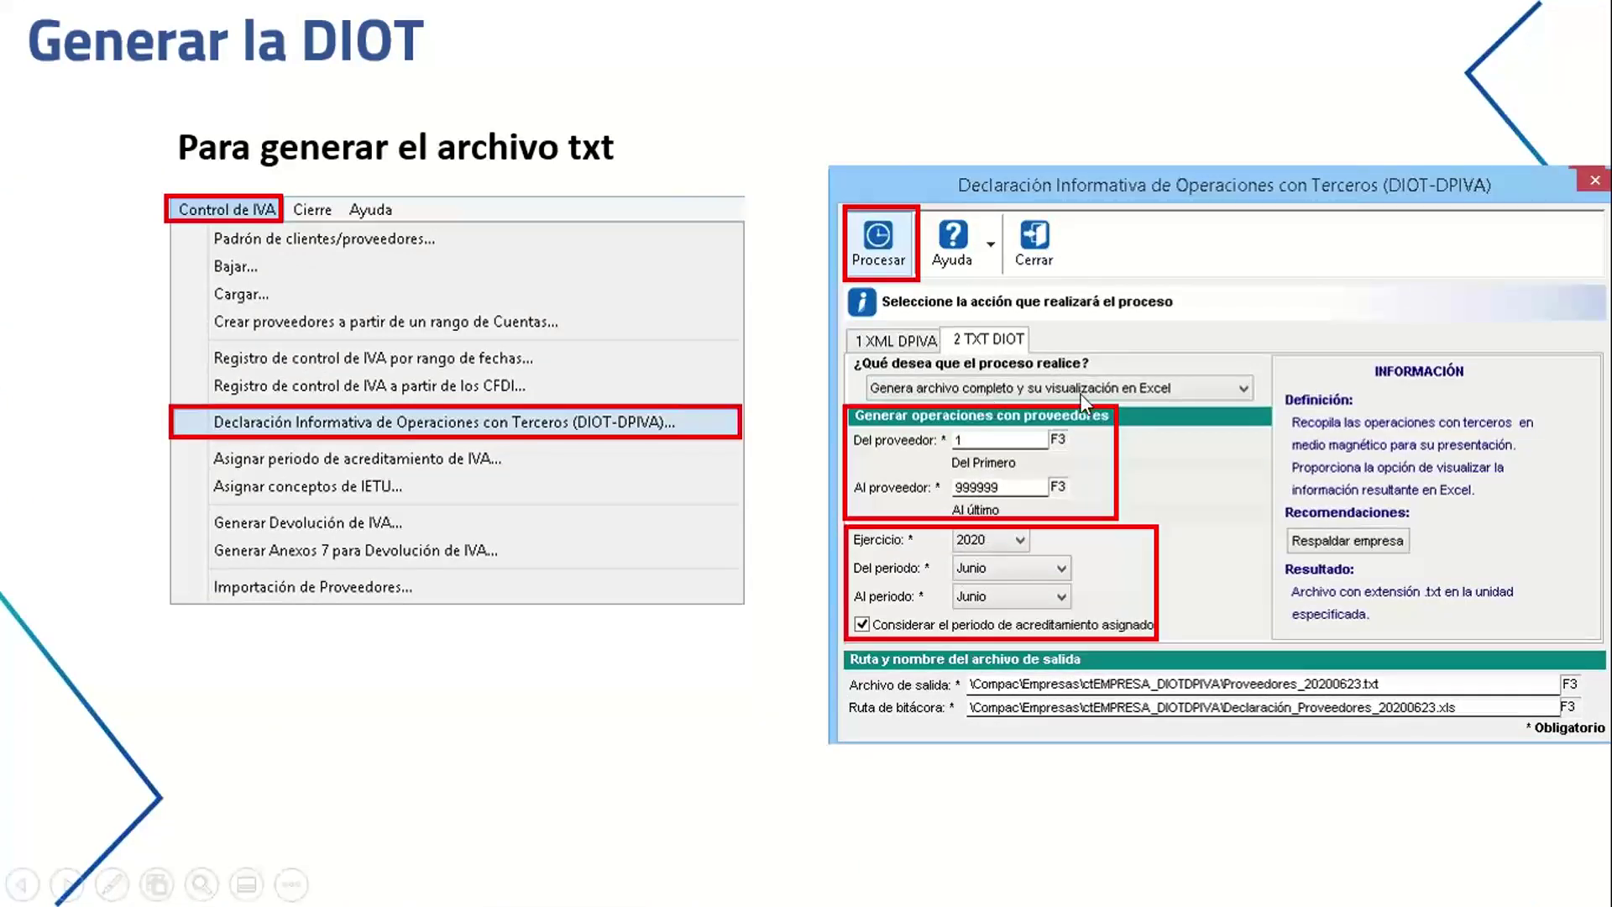
key("Right")
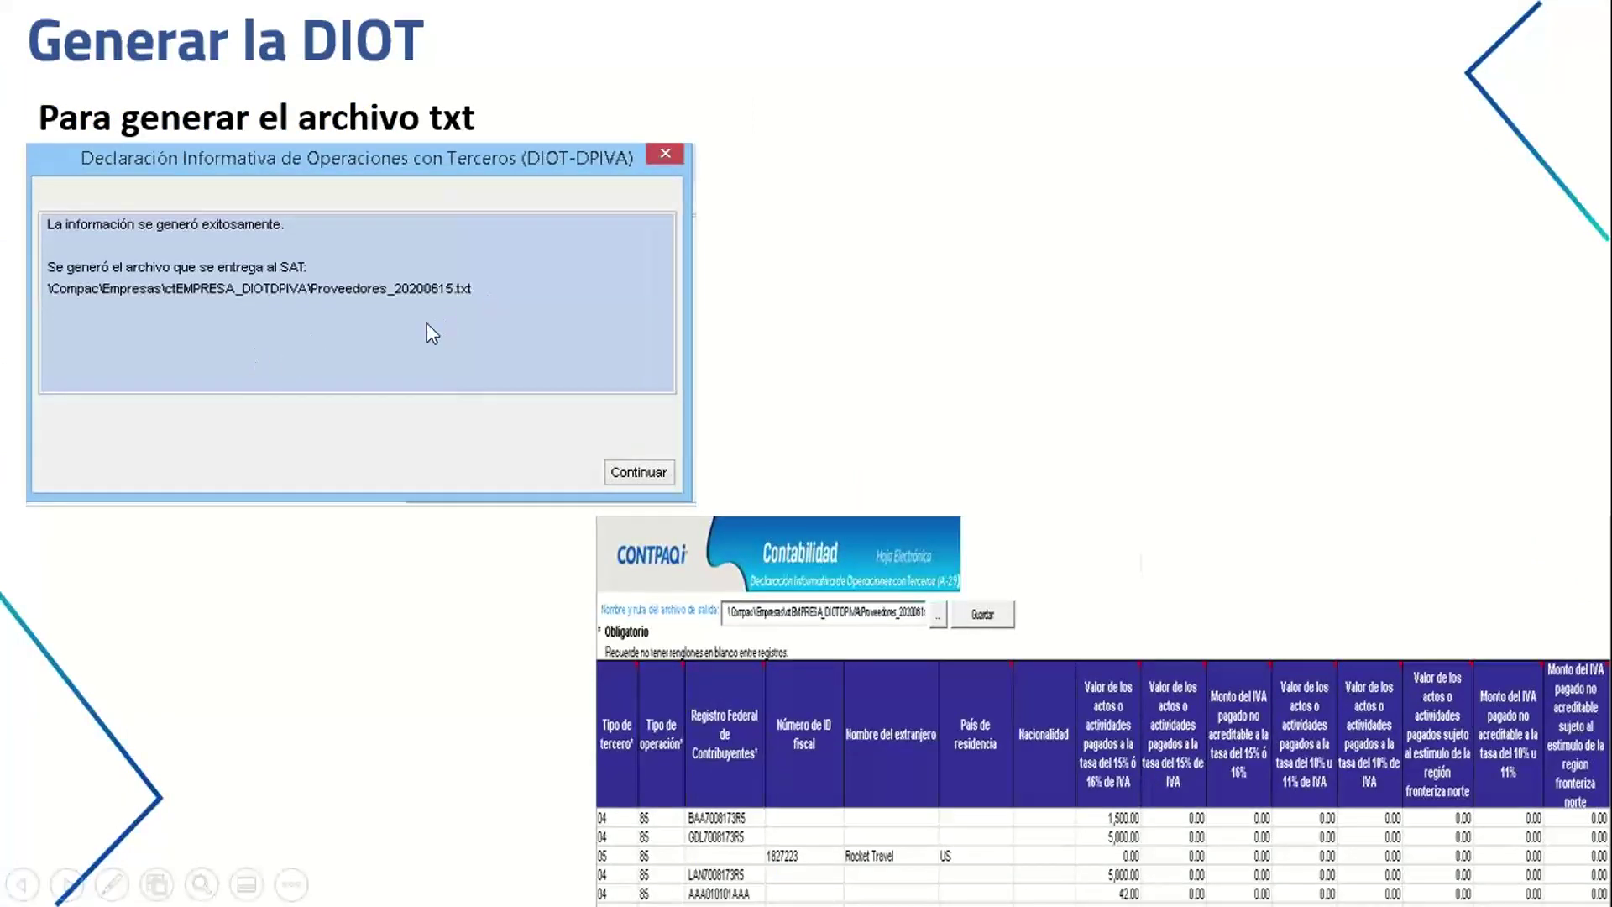
key("Right")
key("Right")
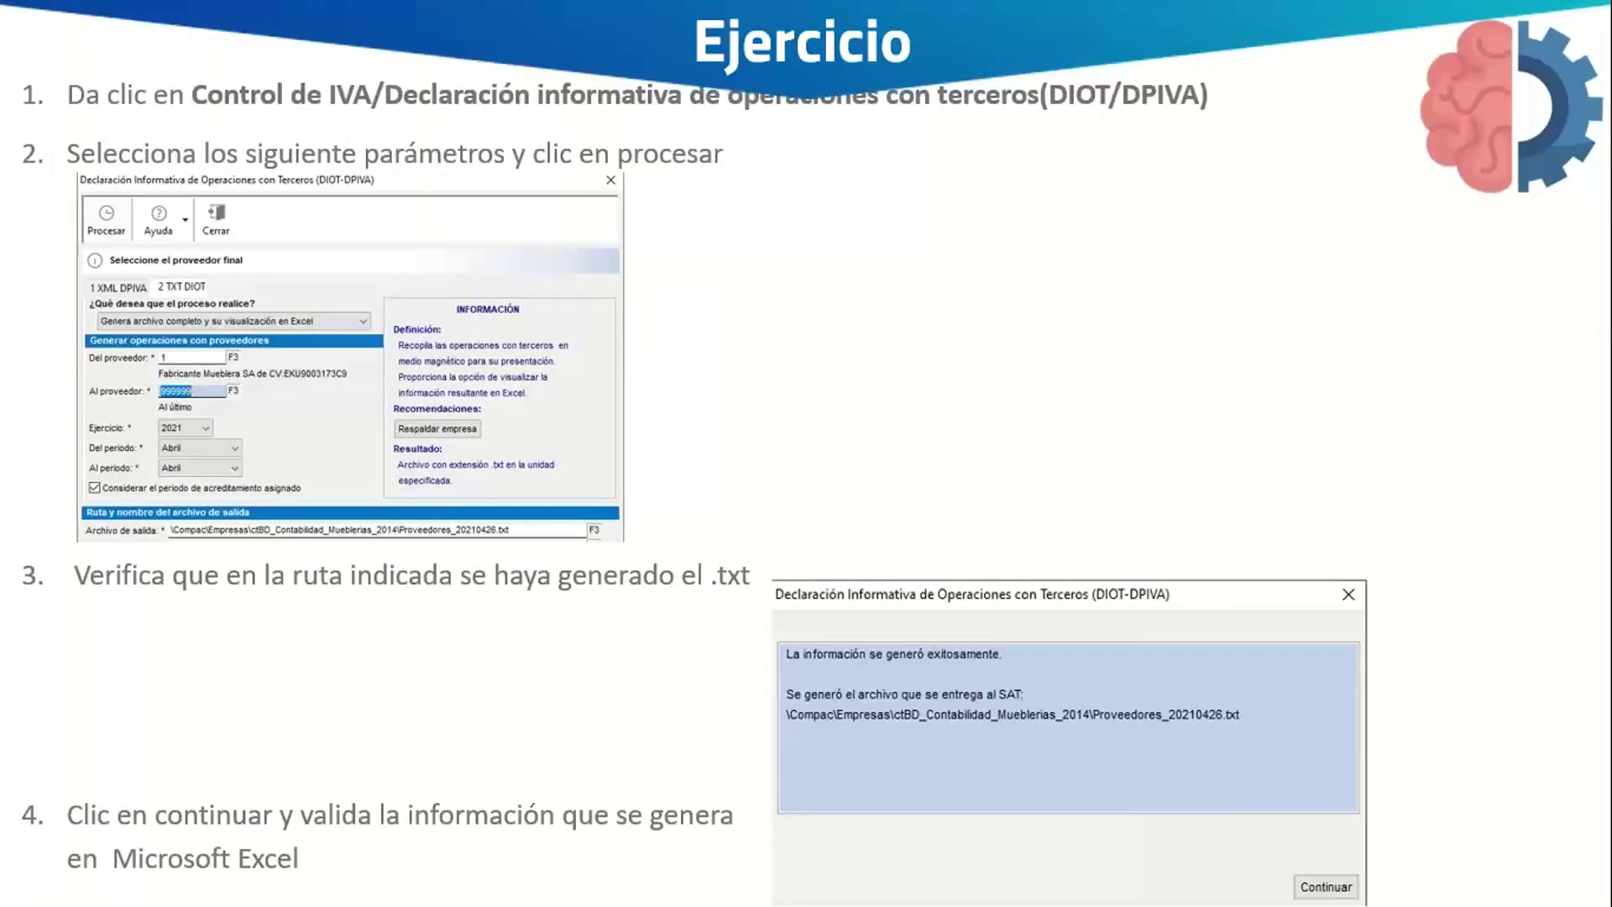
key("Escape")
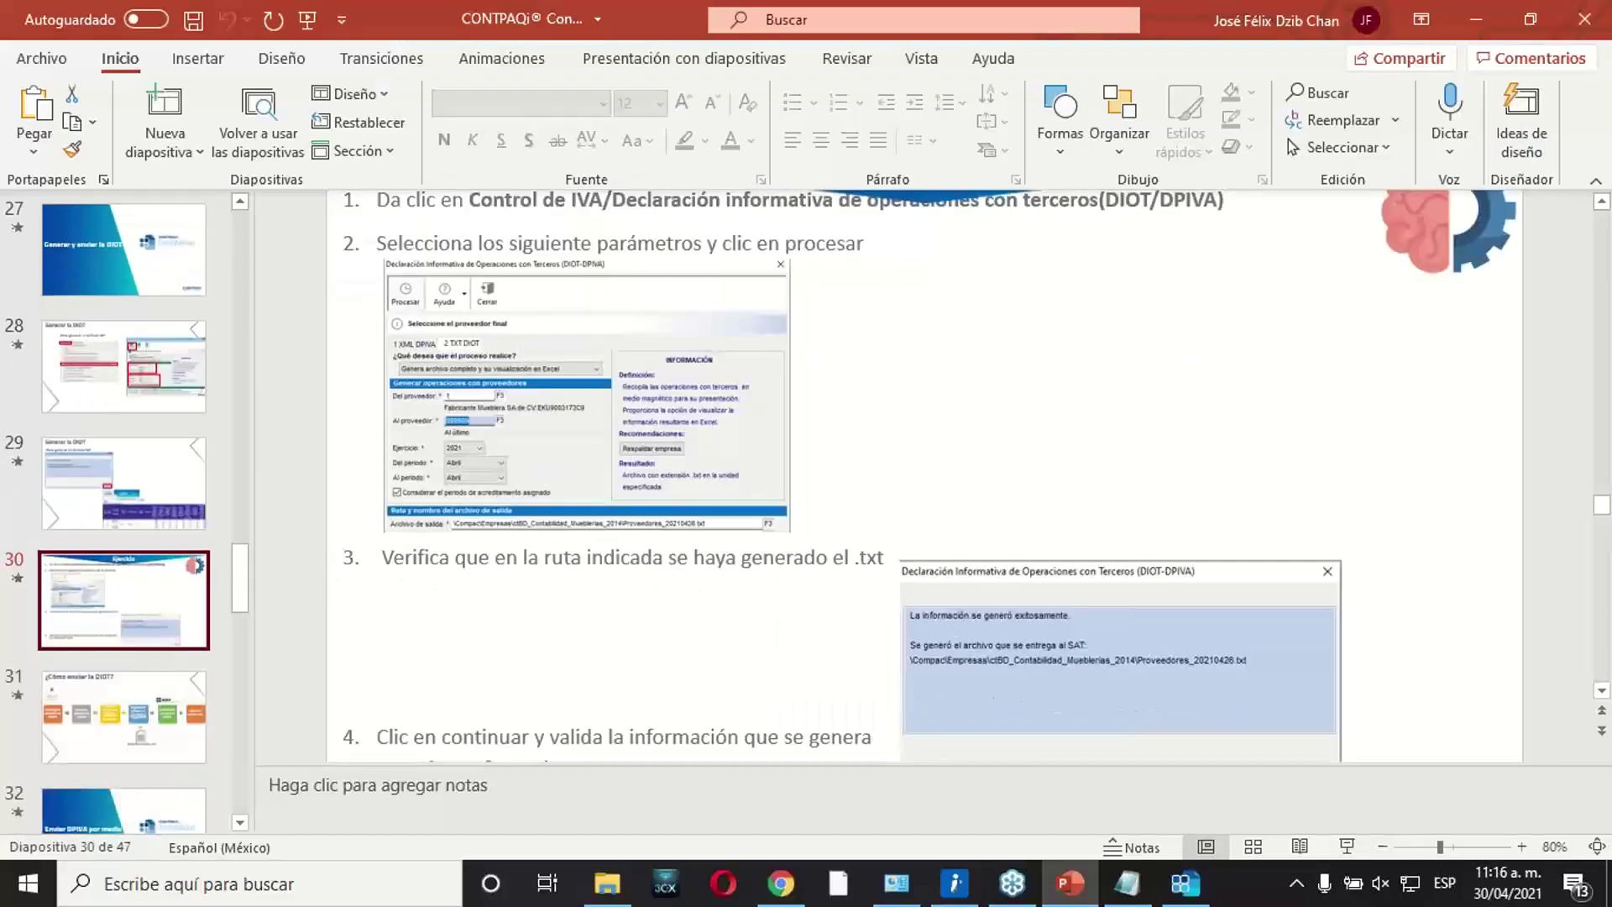
Switch to CONTPAQi Contabilidad and set the DIOT-DPIVA declaration's TXT DIOT process to Genera archivo completo y su visualización en Excel.
left_click(1207, 895)
left_click(522, 48)
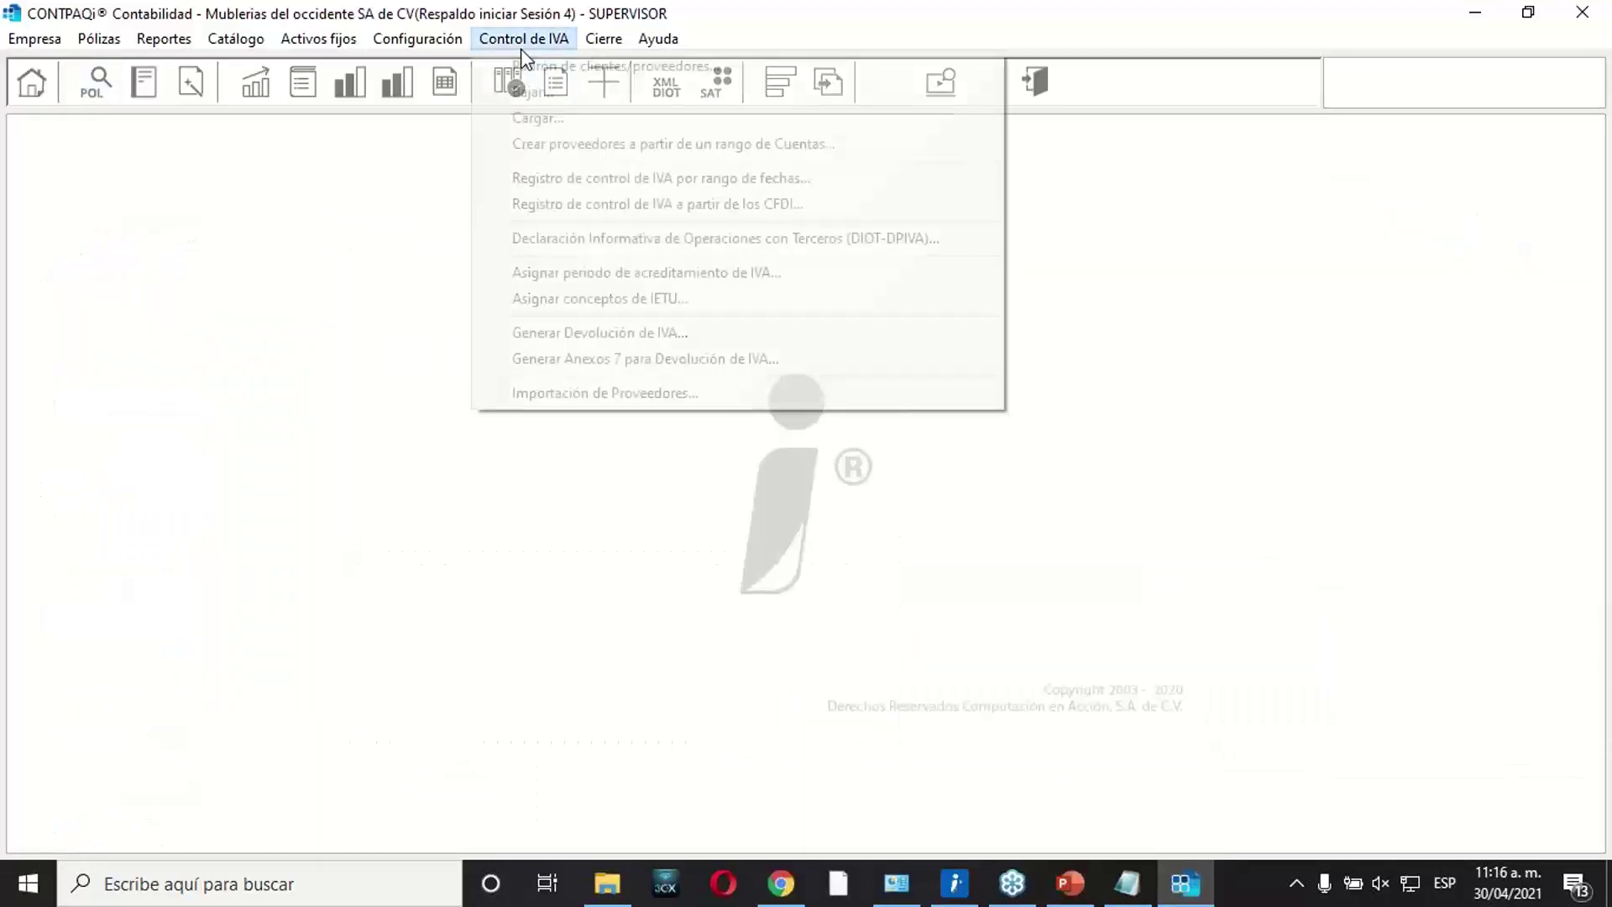
left_click(580, 238)
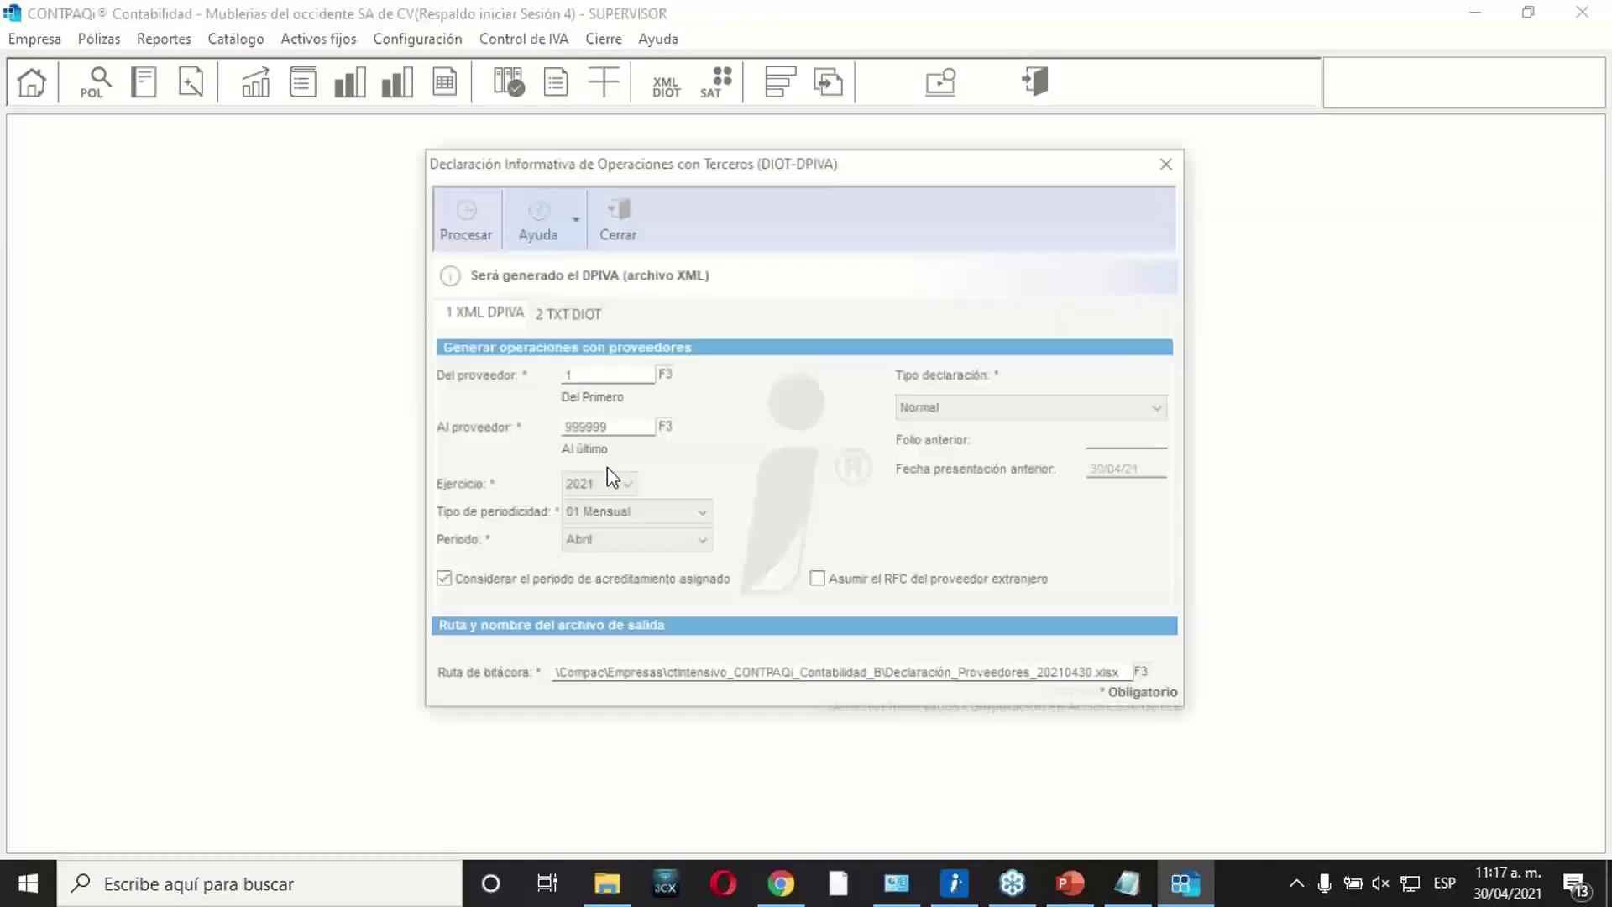
left_click(540, 315)
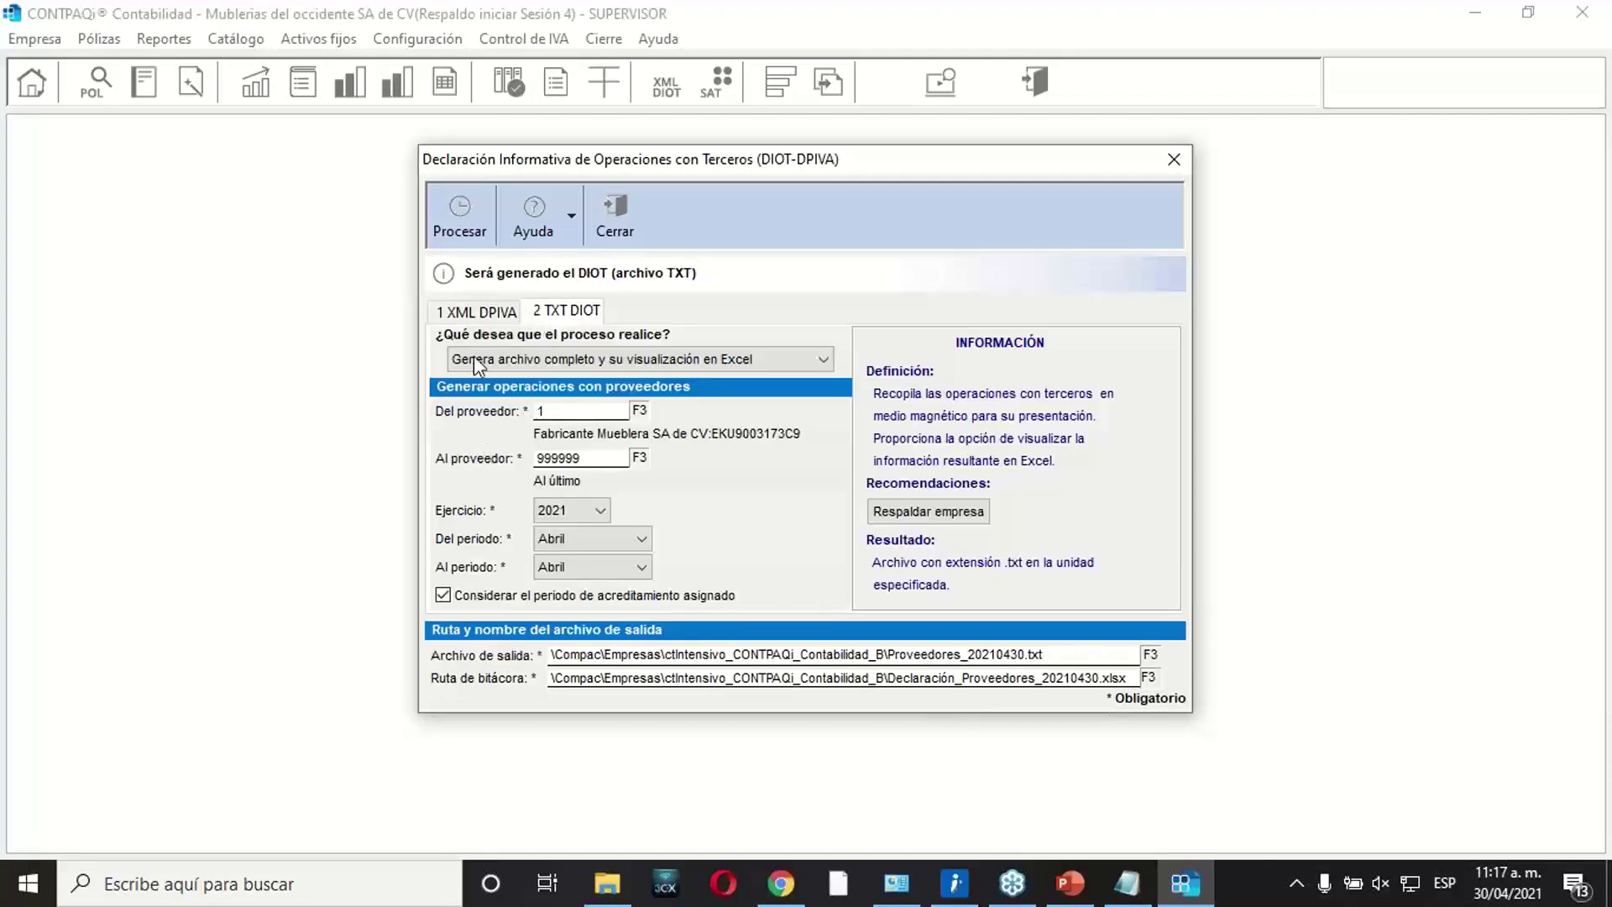
left_click(488, 361)
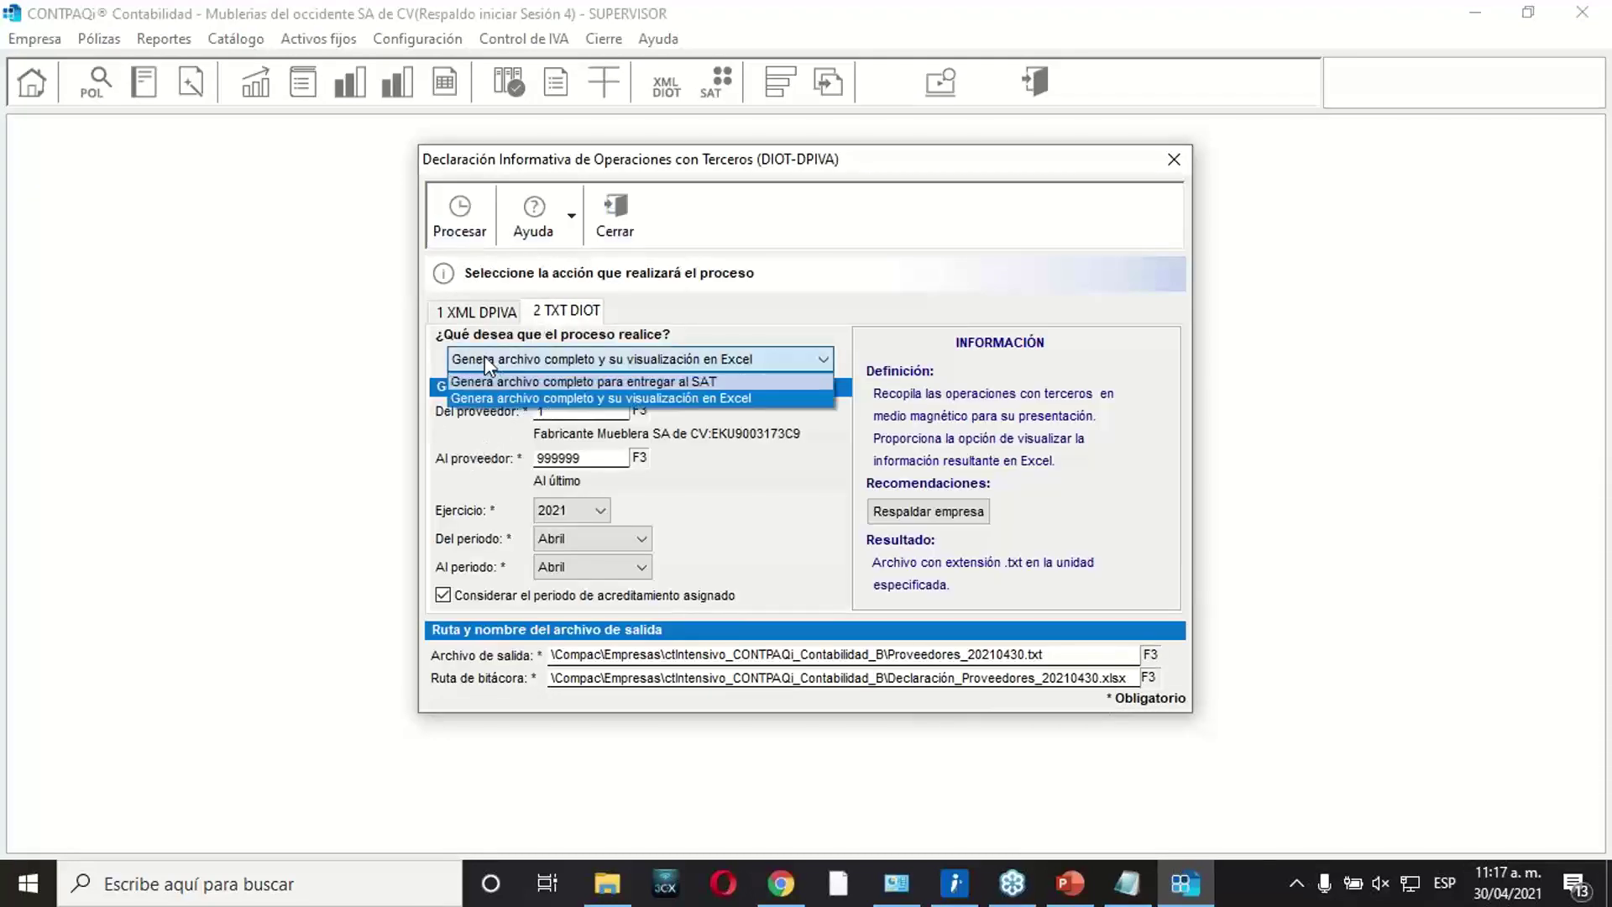
left_click(487, 407)
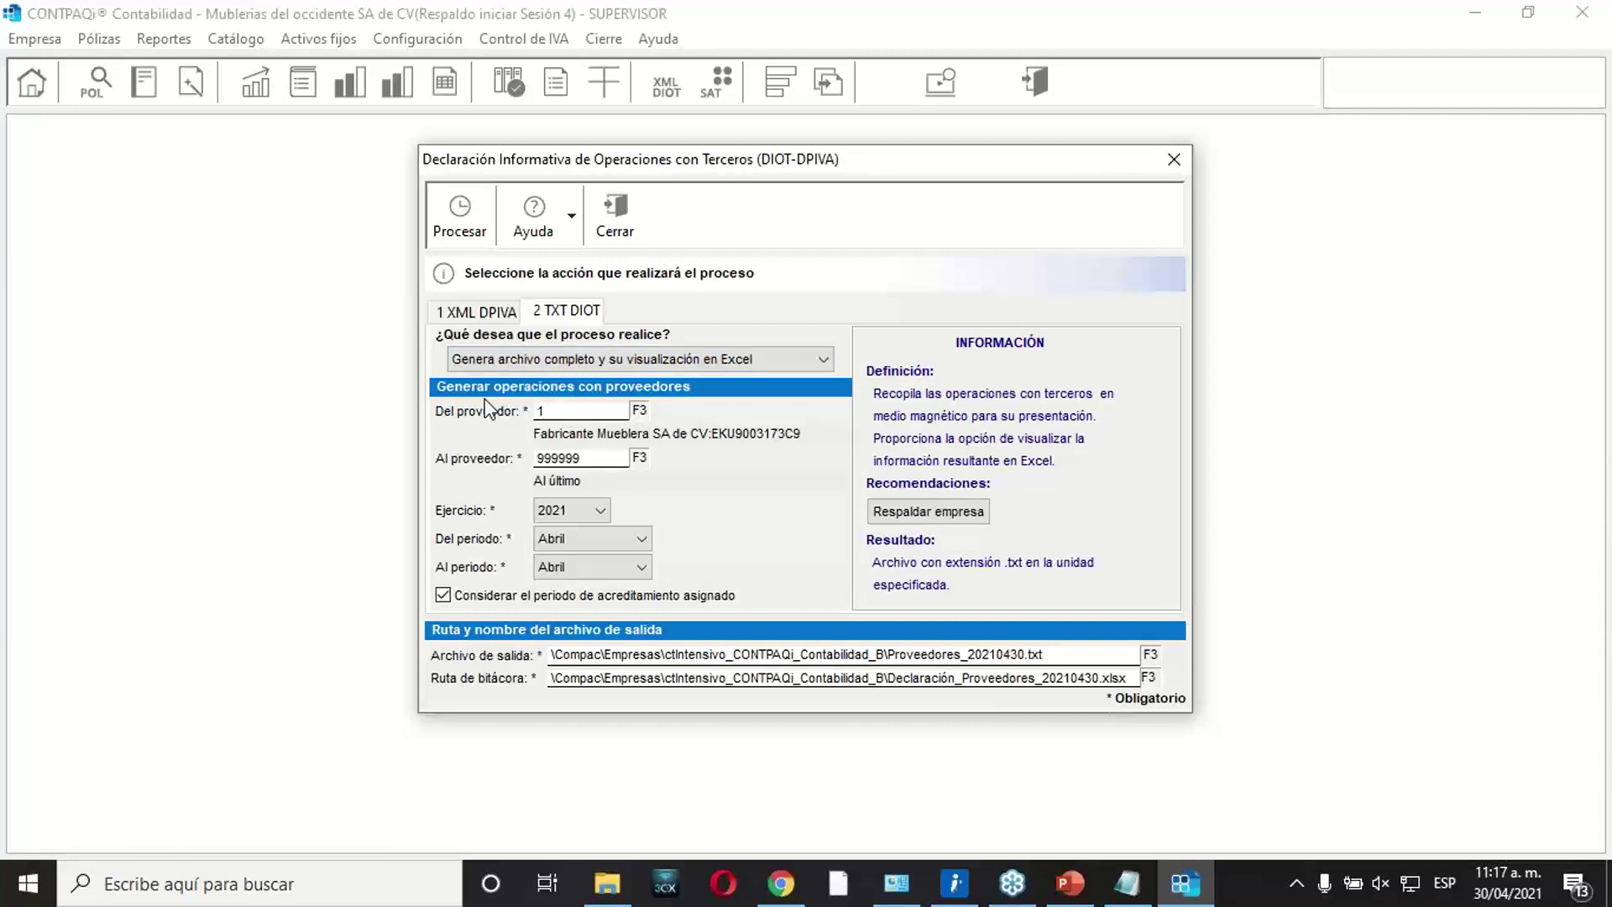
Generate the DIOT file Proveedores_20210430.txt for providers 1 to 999999, April 2021, keeping the assigned accreditation period considered.
left_click(582, 413)
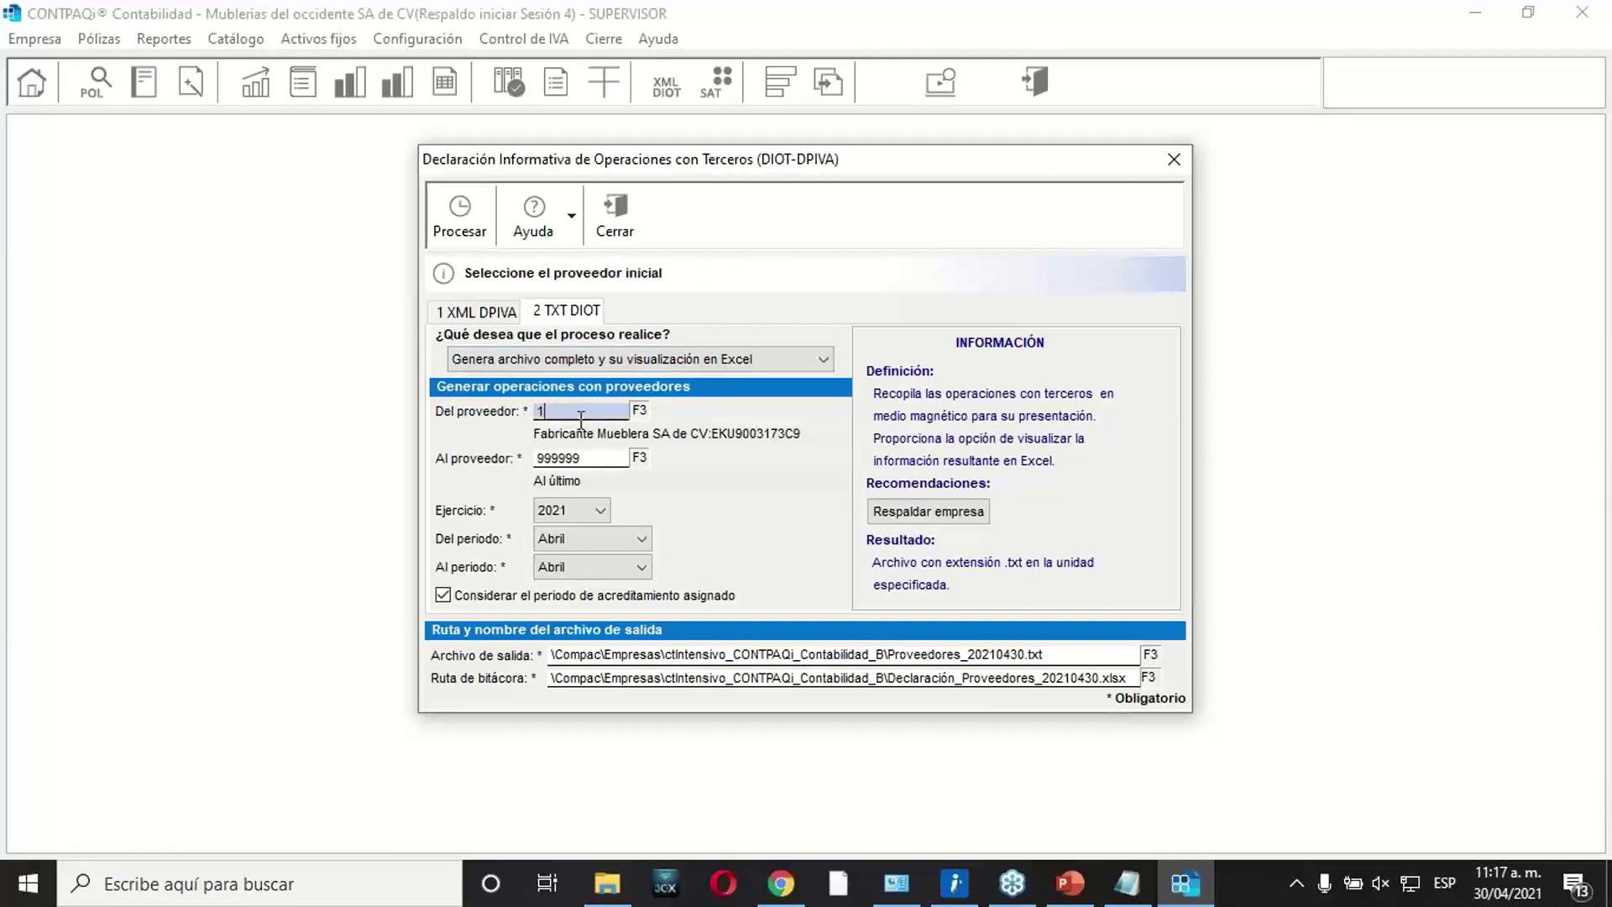
left_click(582, 458)
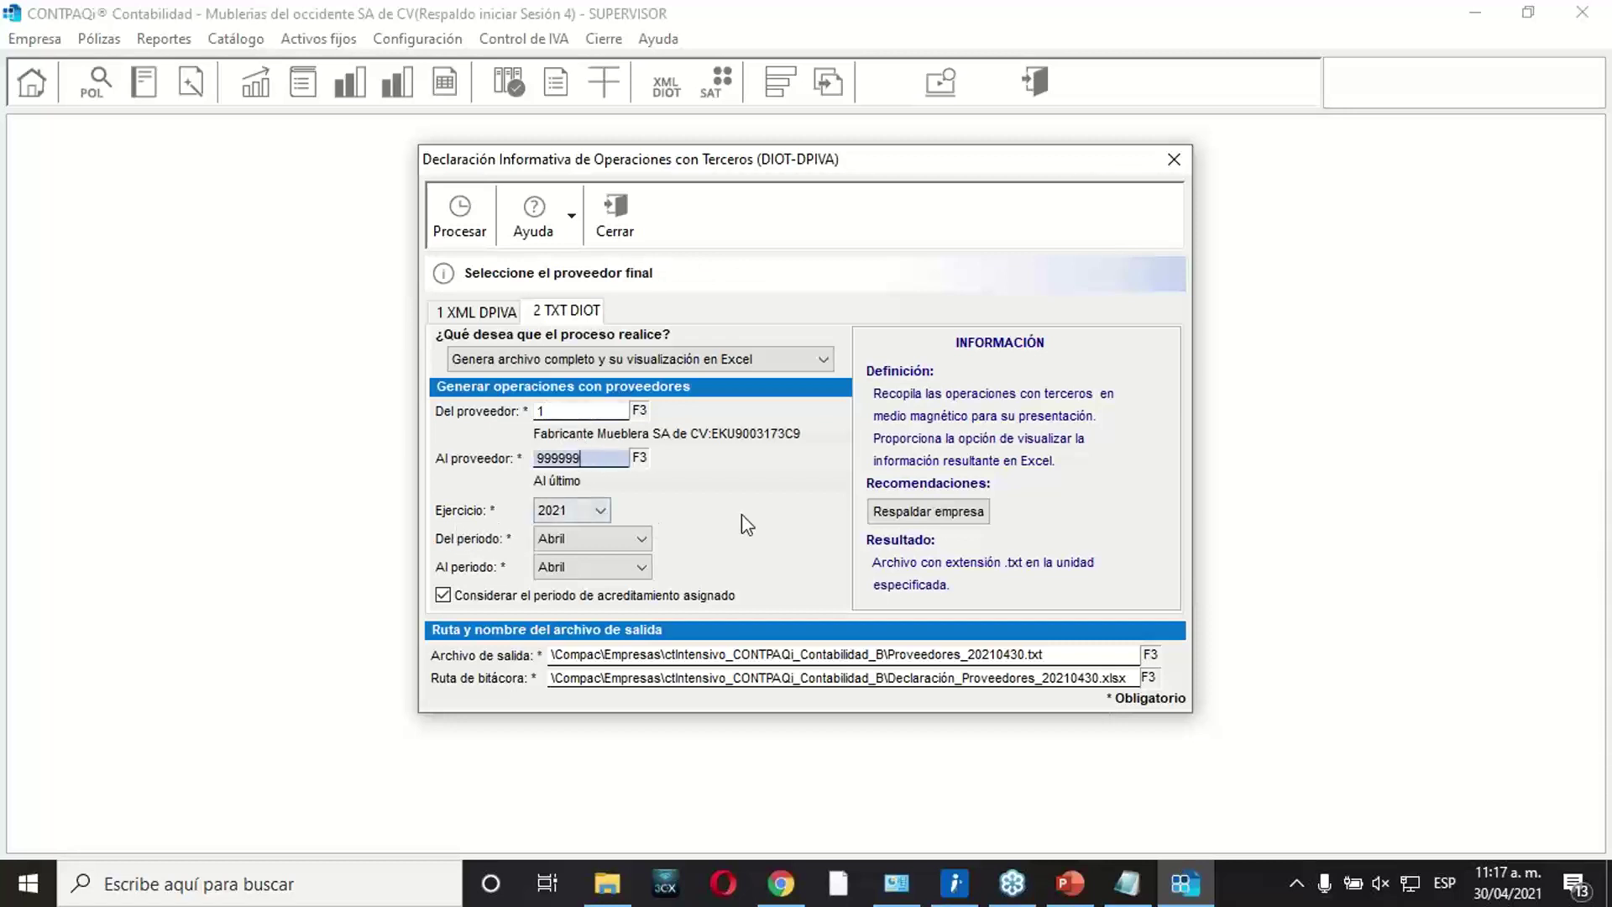
left_click(563, 541)
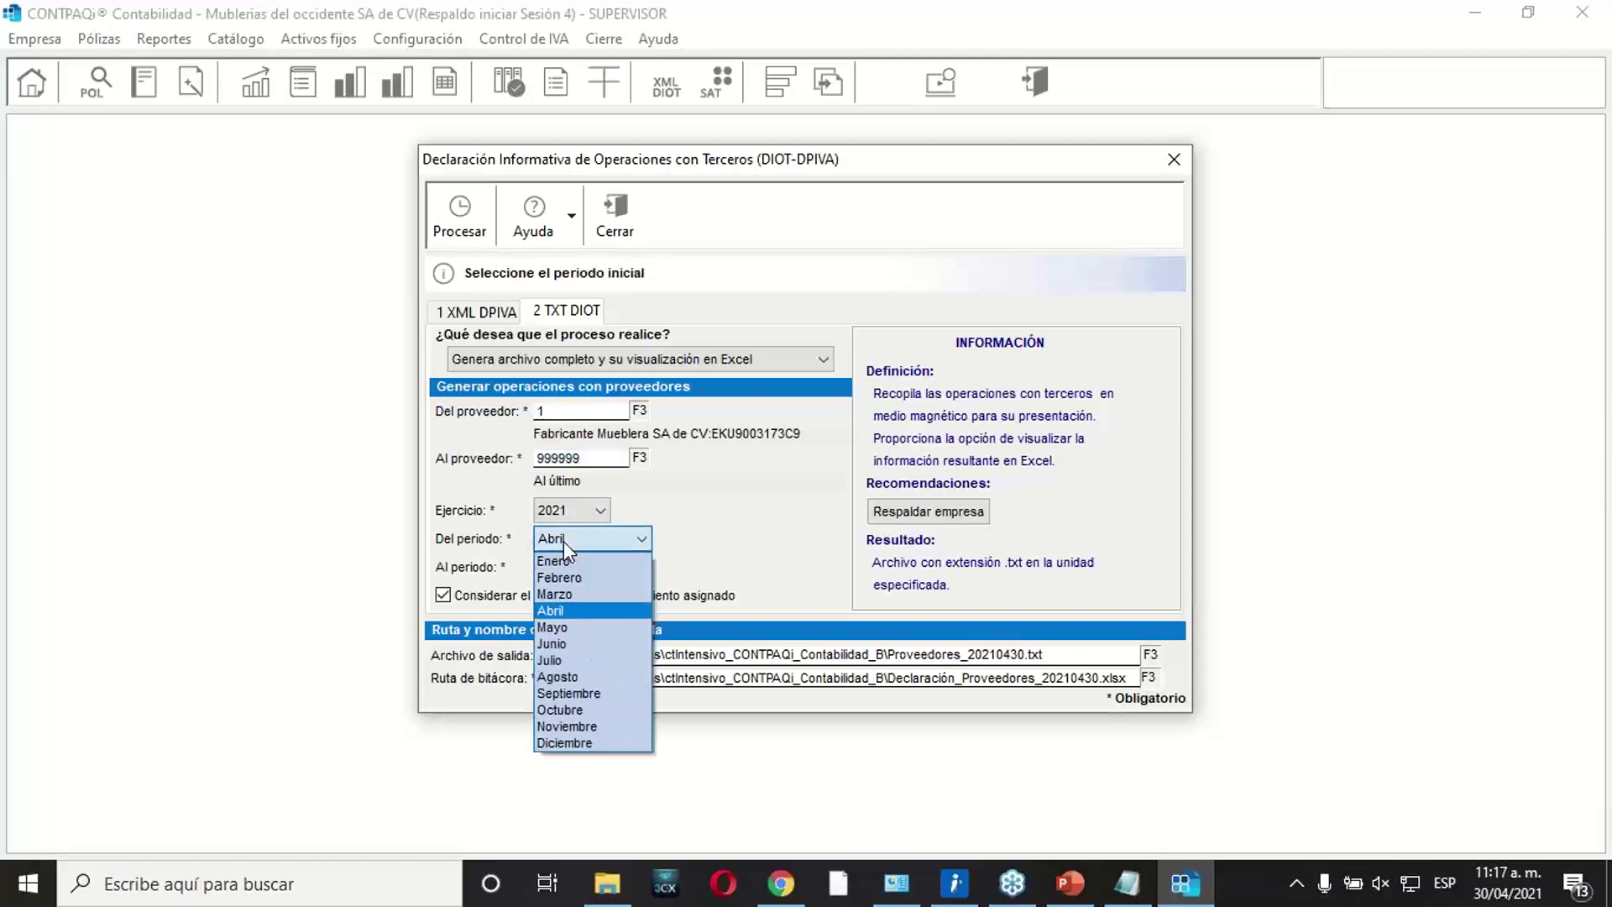
left_click(563, 541)
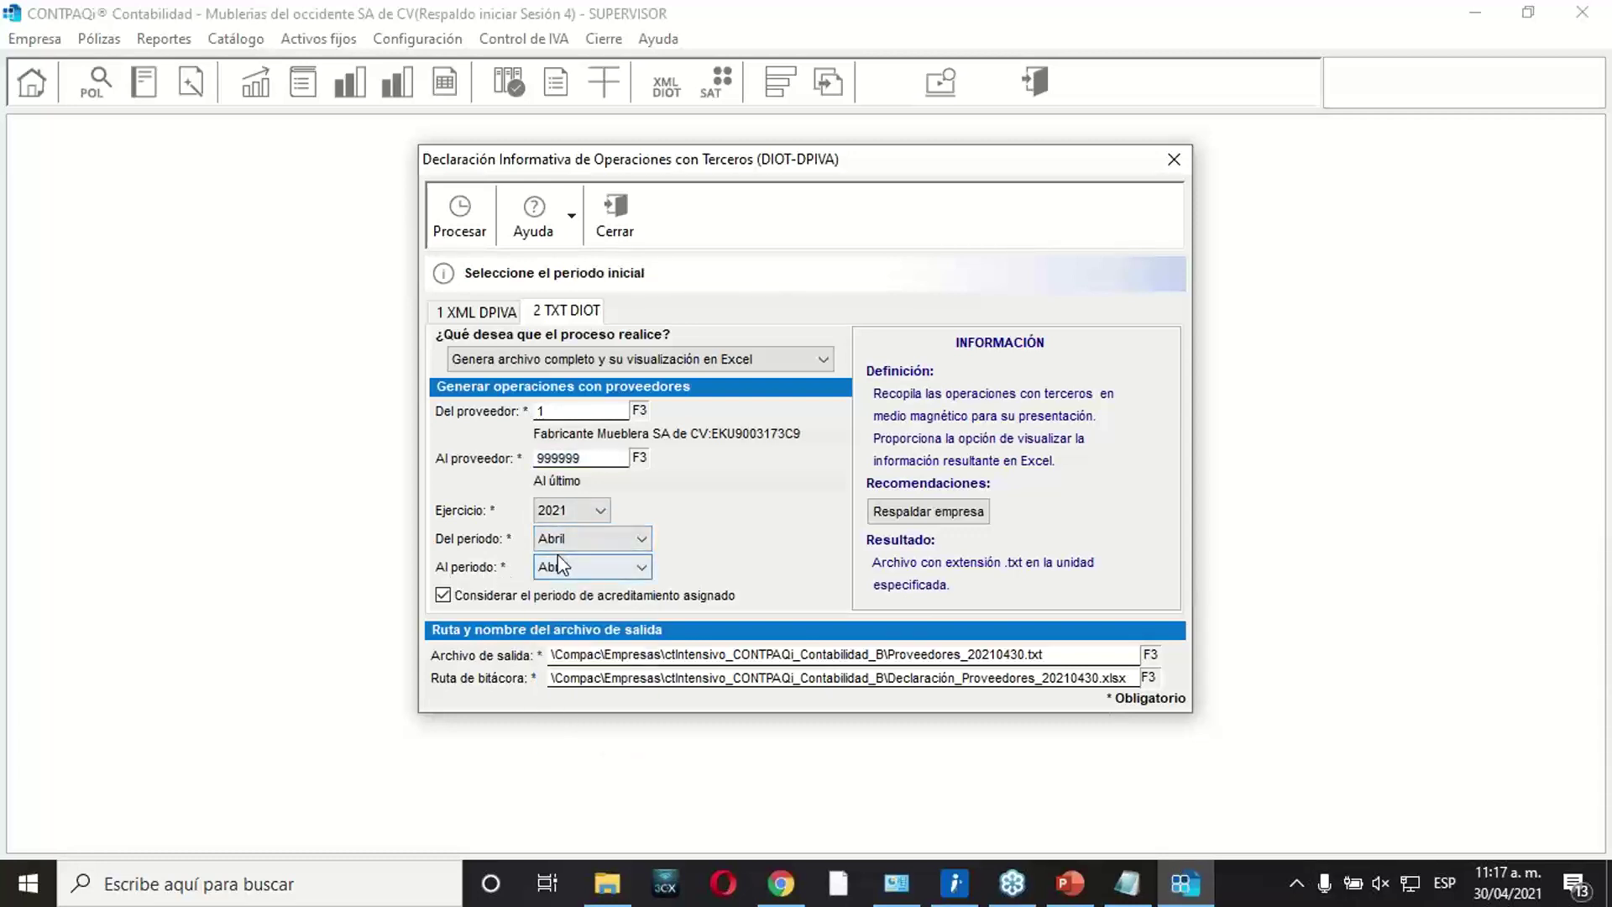
left_click(586, 542)
left_click(585, 537)
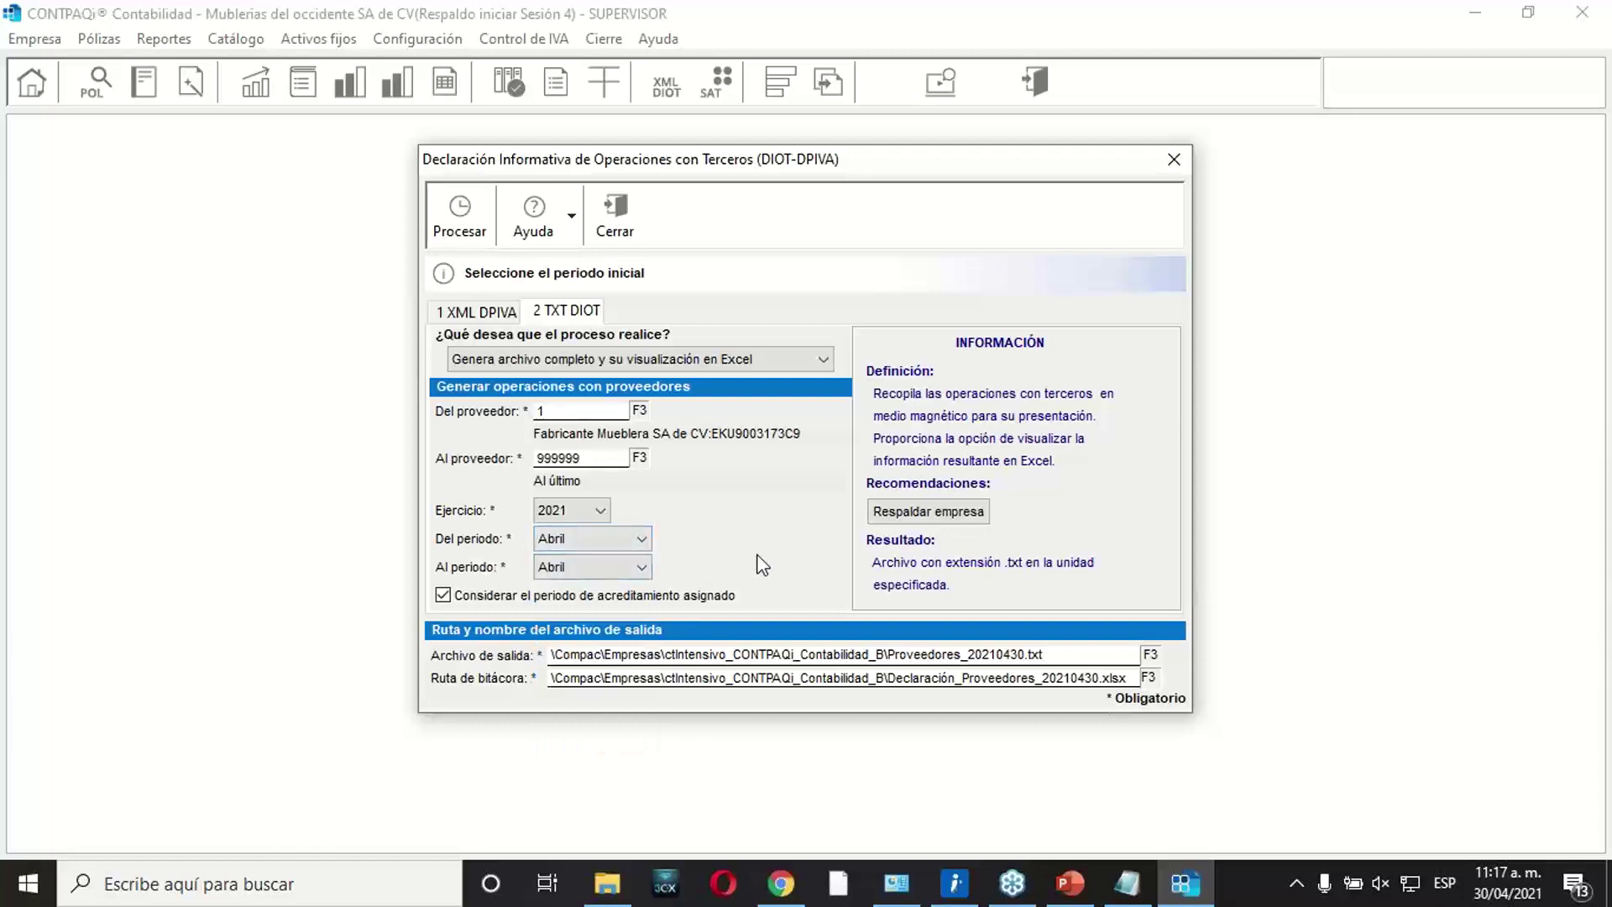
left_click(460, 227)
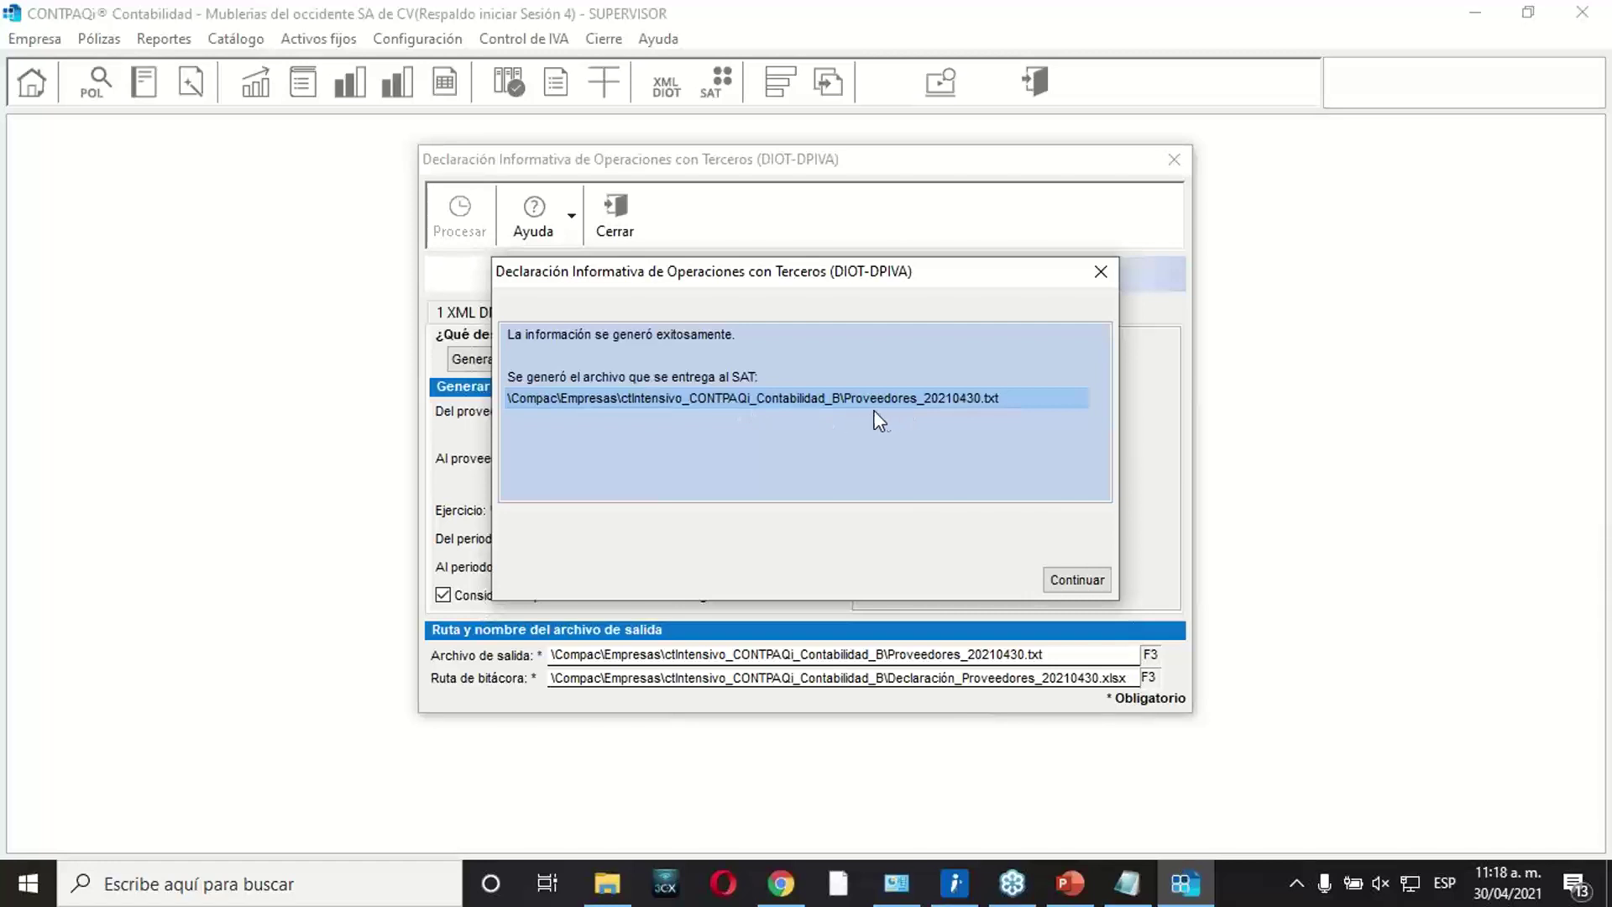
Switch to File Explorer and open the company folder C:\Compac\Empresas\ctIntensivo_CONTPAQi_Contabilidad_B that holds the generated txt file.
left_click(607, 882)
left_click(105, 445)
double_click(540, 360)
double_click(432, 283)
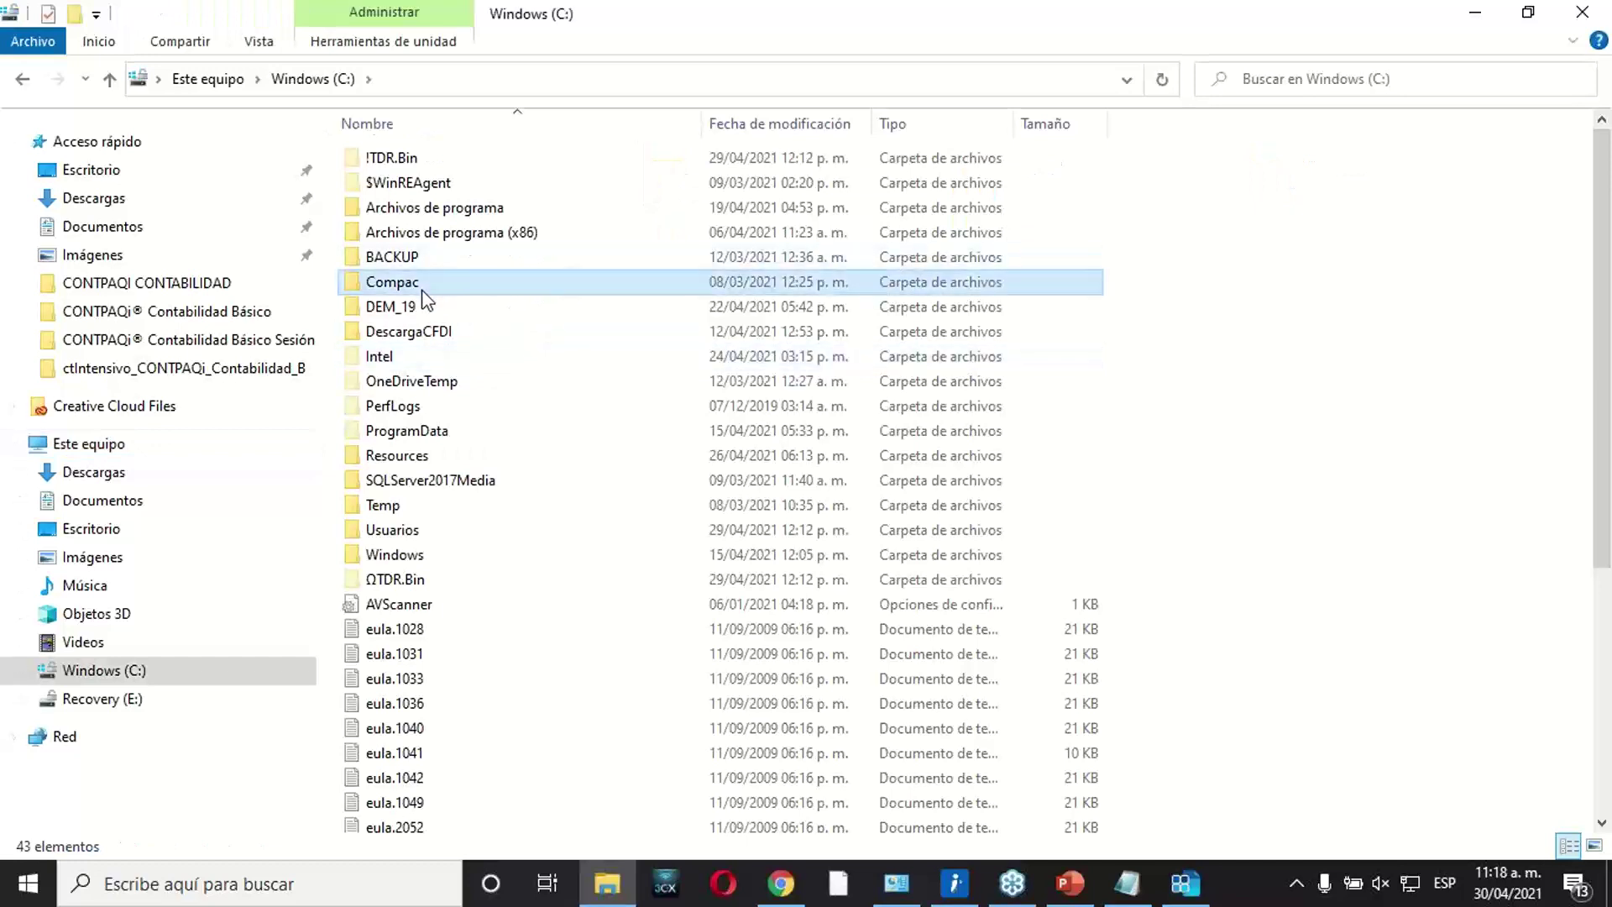
double_click(389, 183)
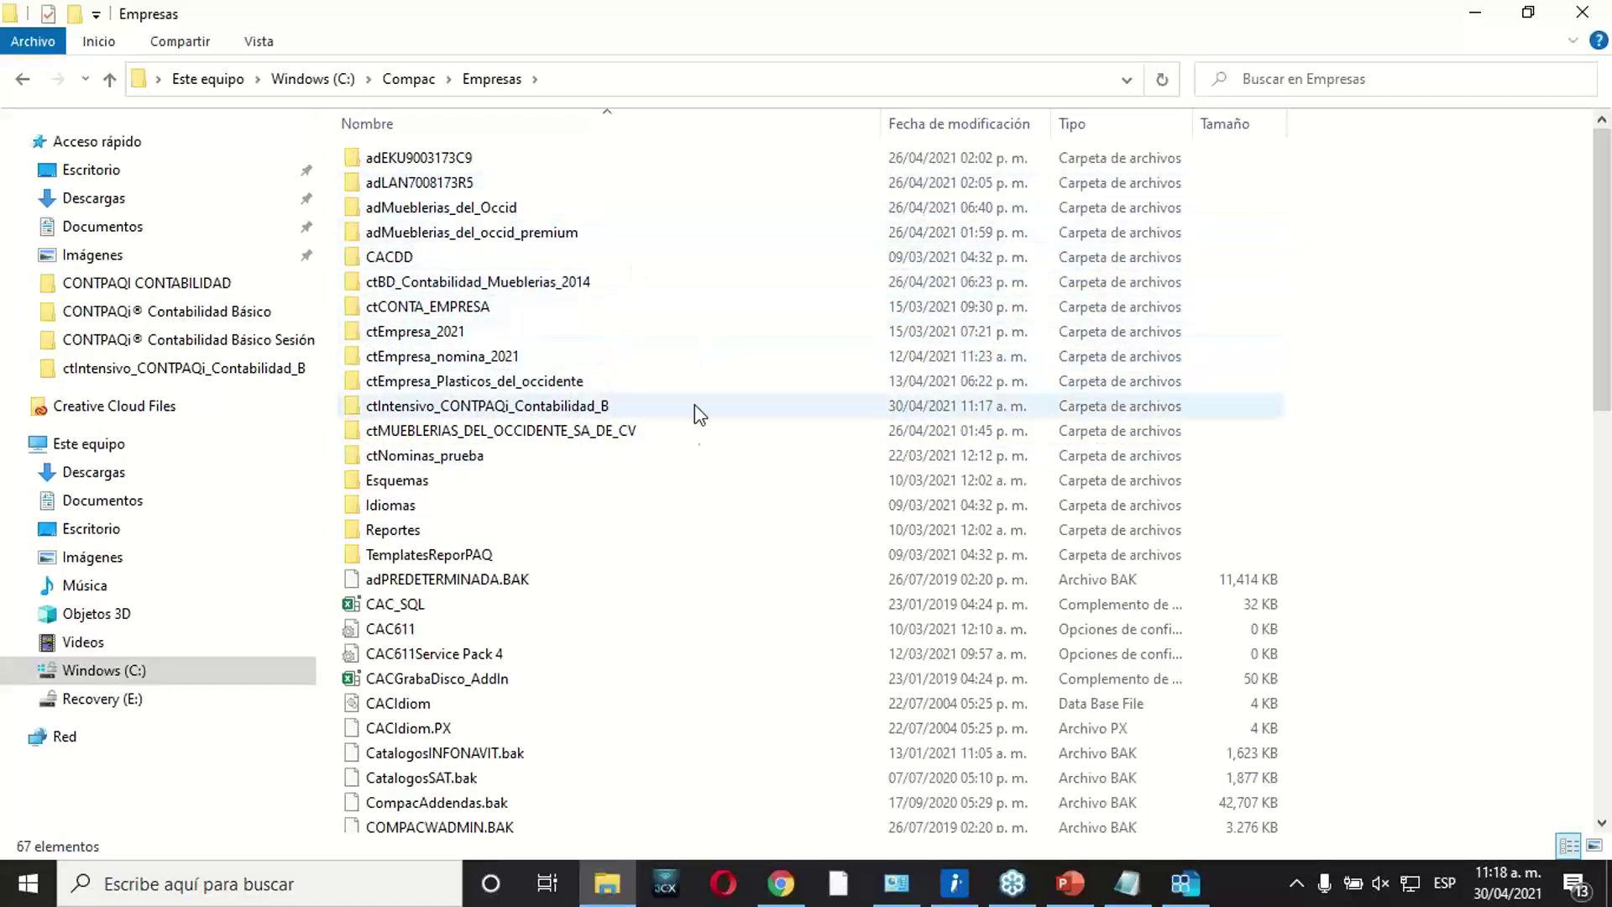
double_click(487, 406)
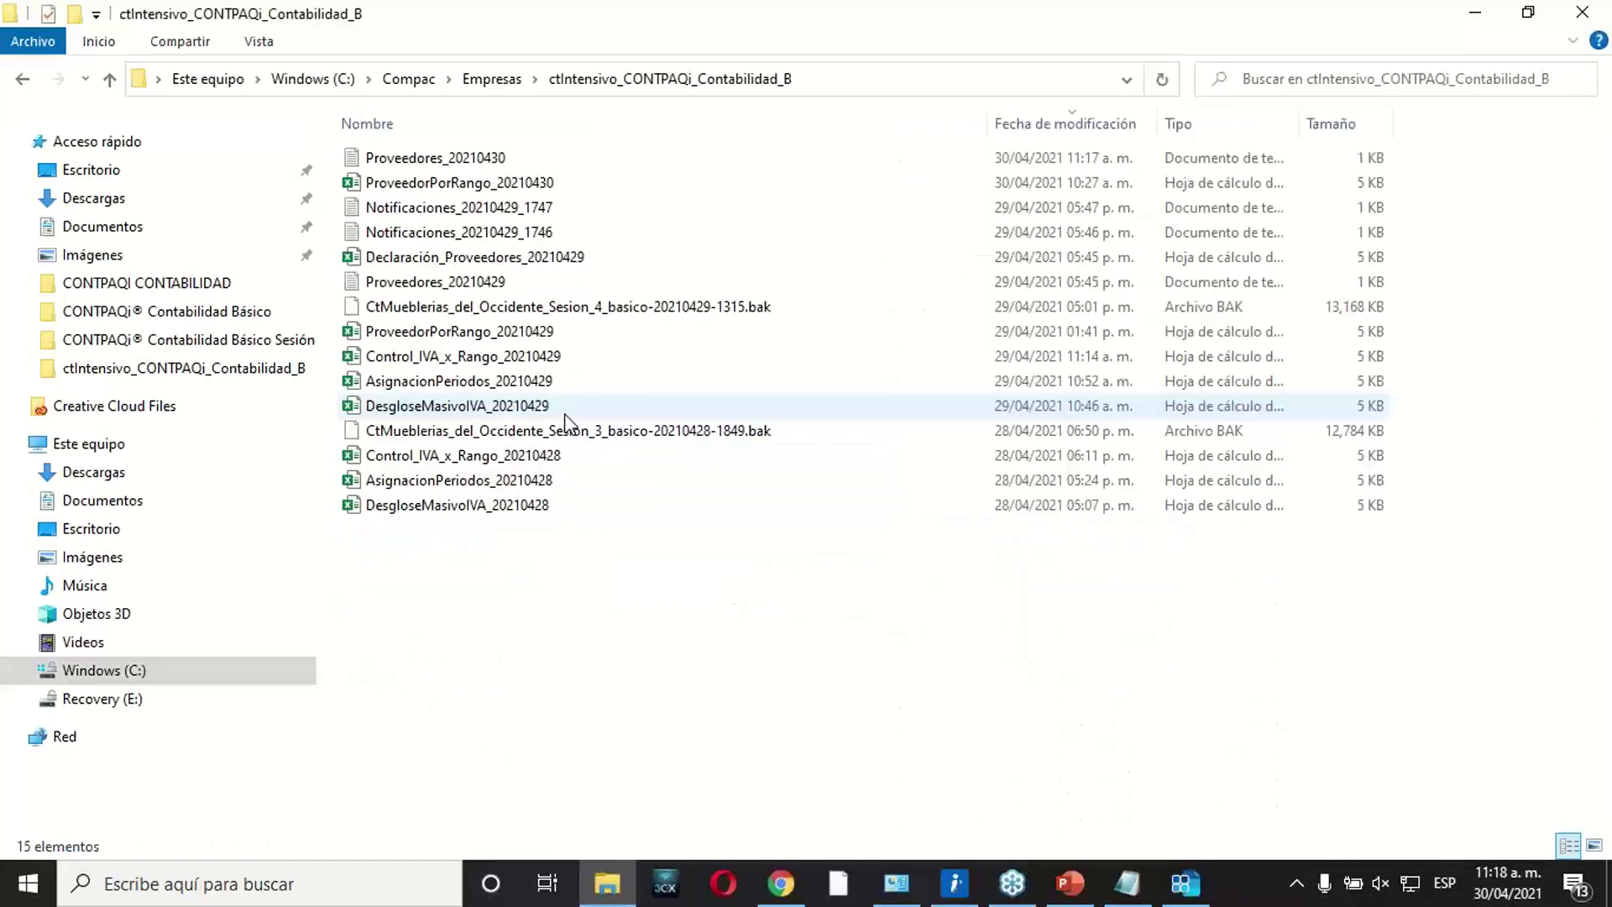
Open the generated Proveedores_20210430 text file, examine its provider records, and close it along with the folder window.
right_click(404, 163)
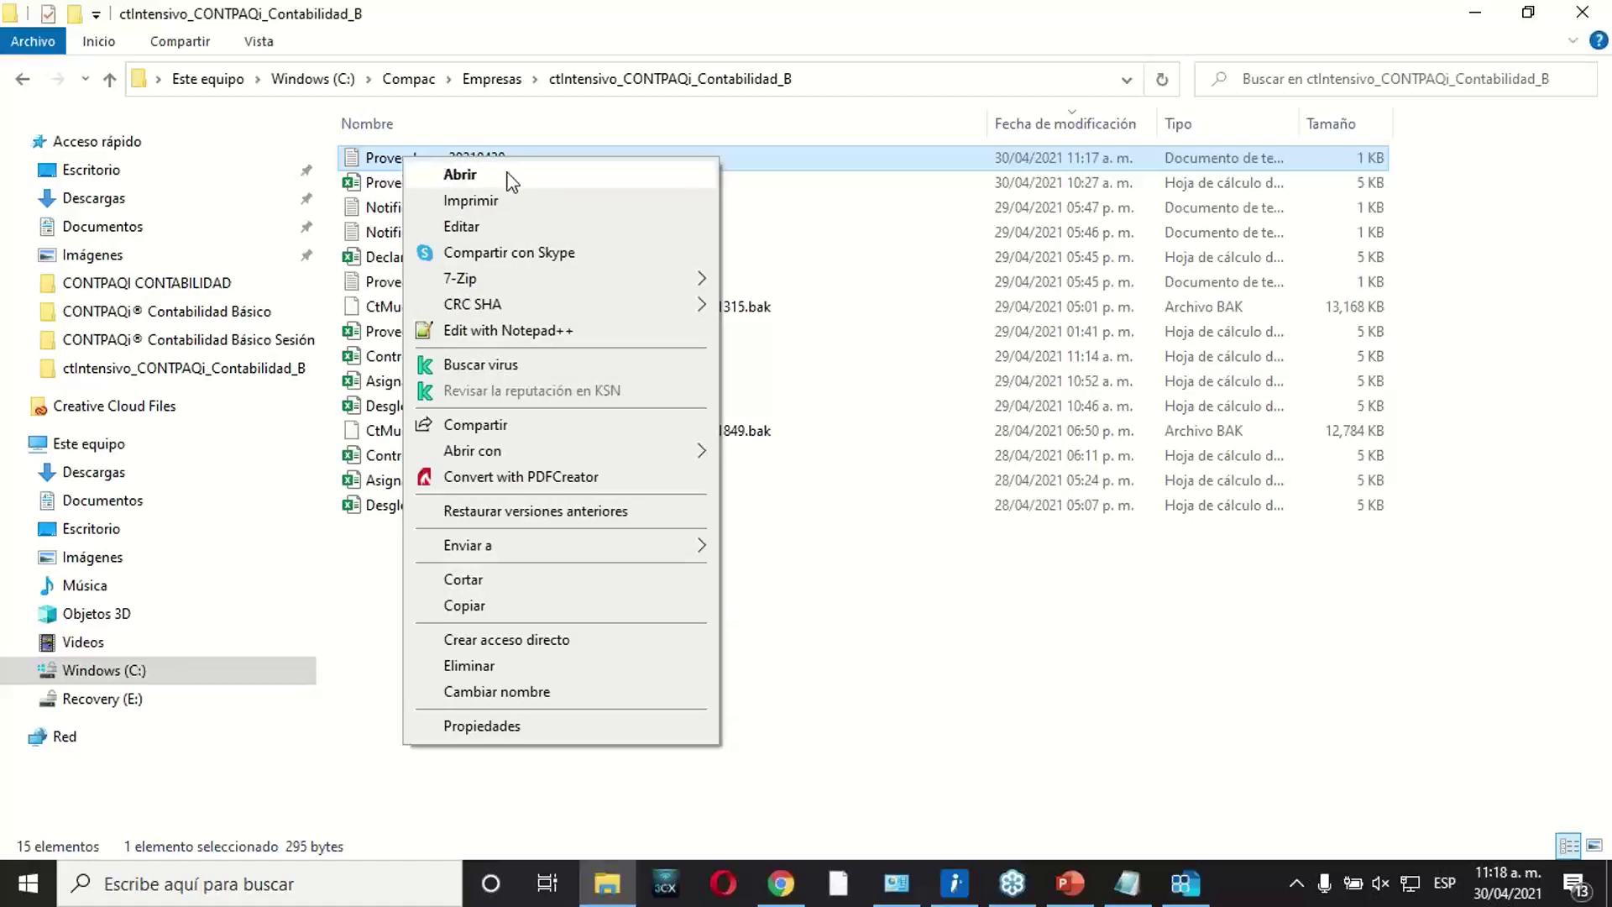
left_click(386, 181)
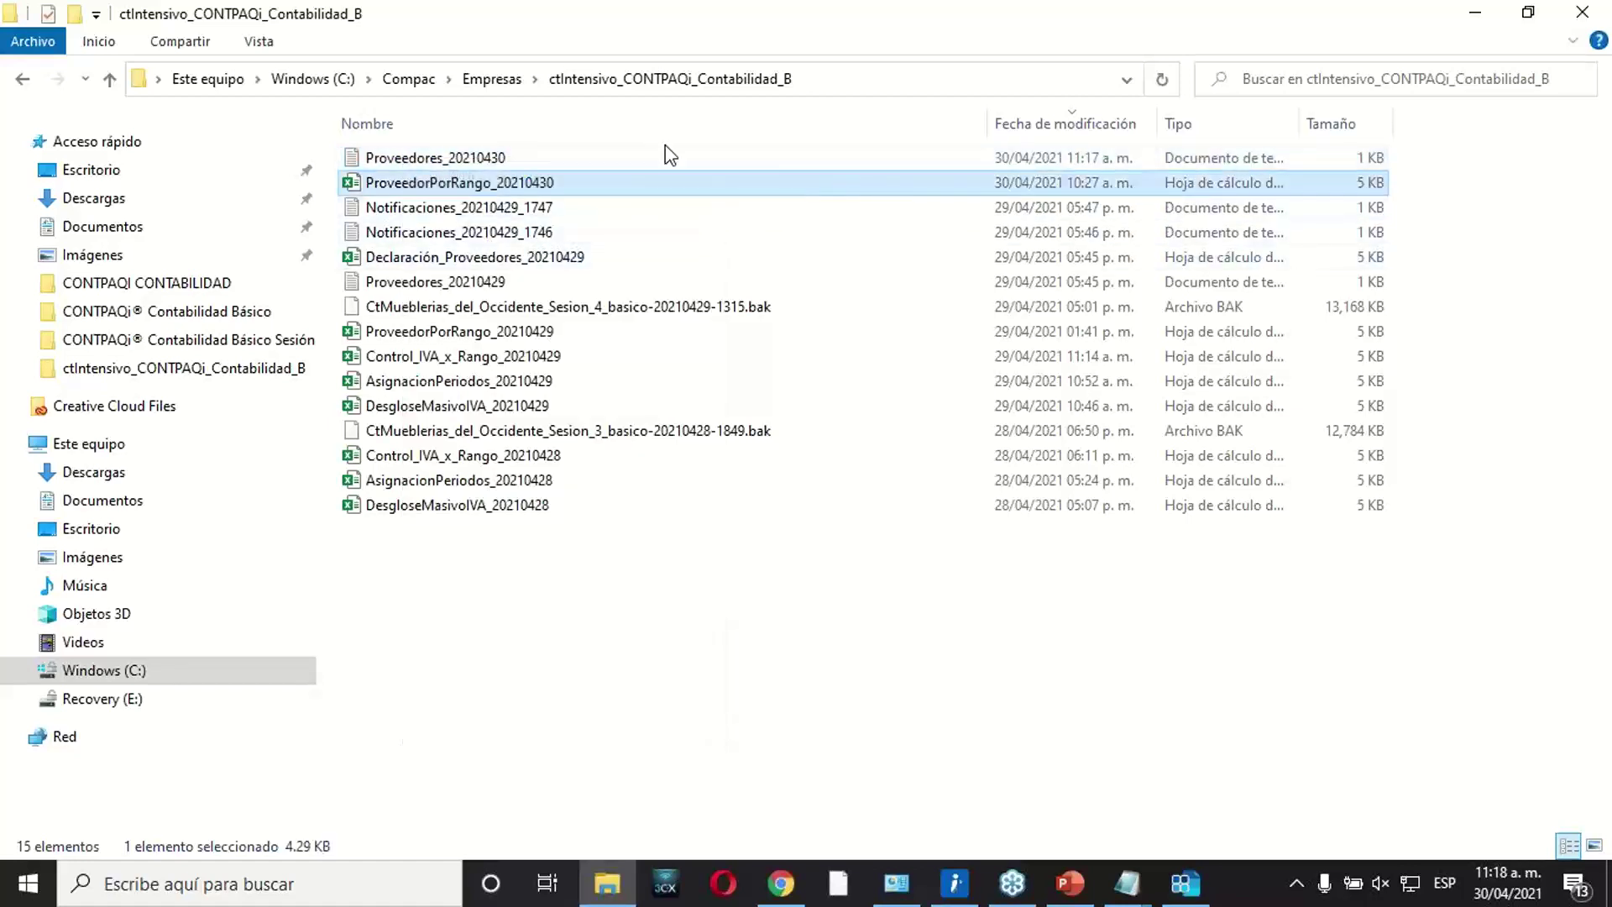
double_click(470, 159)
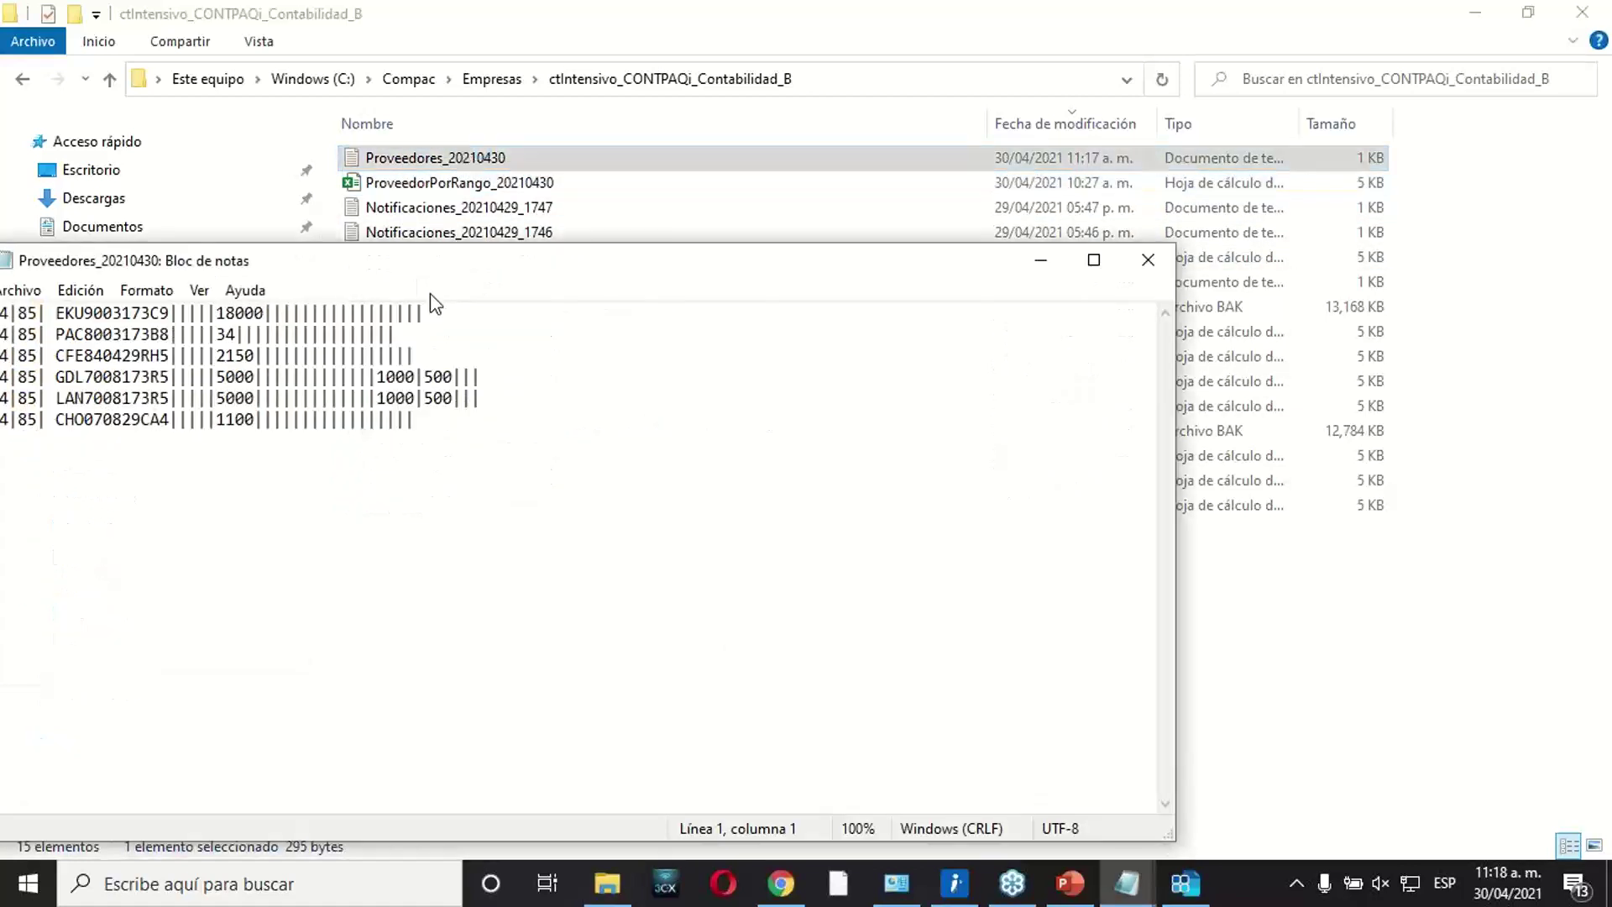
left_click_drag(604, 284, 932, 291)
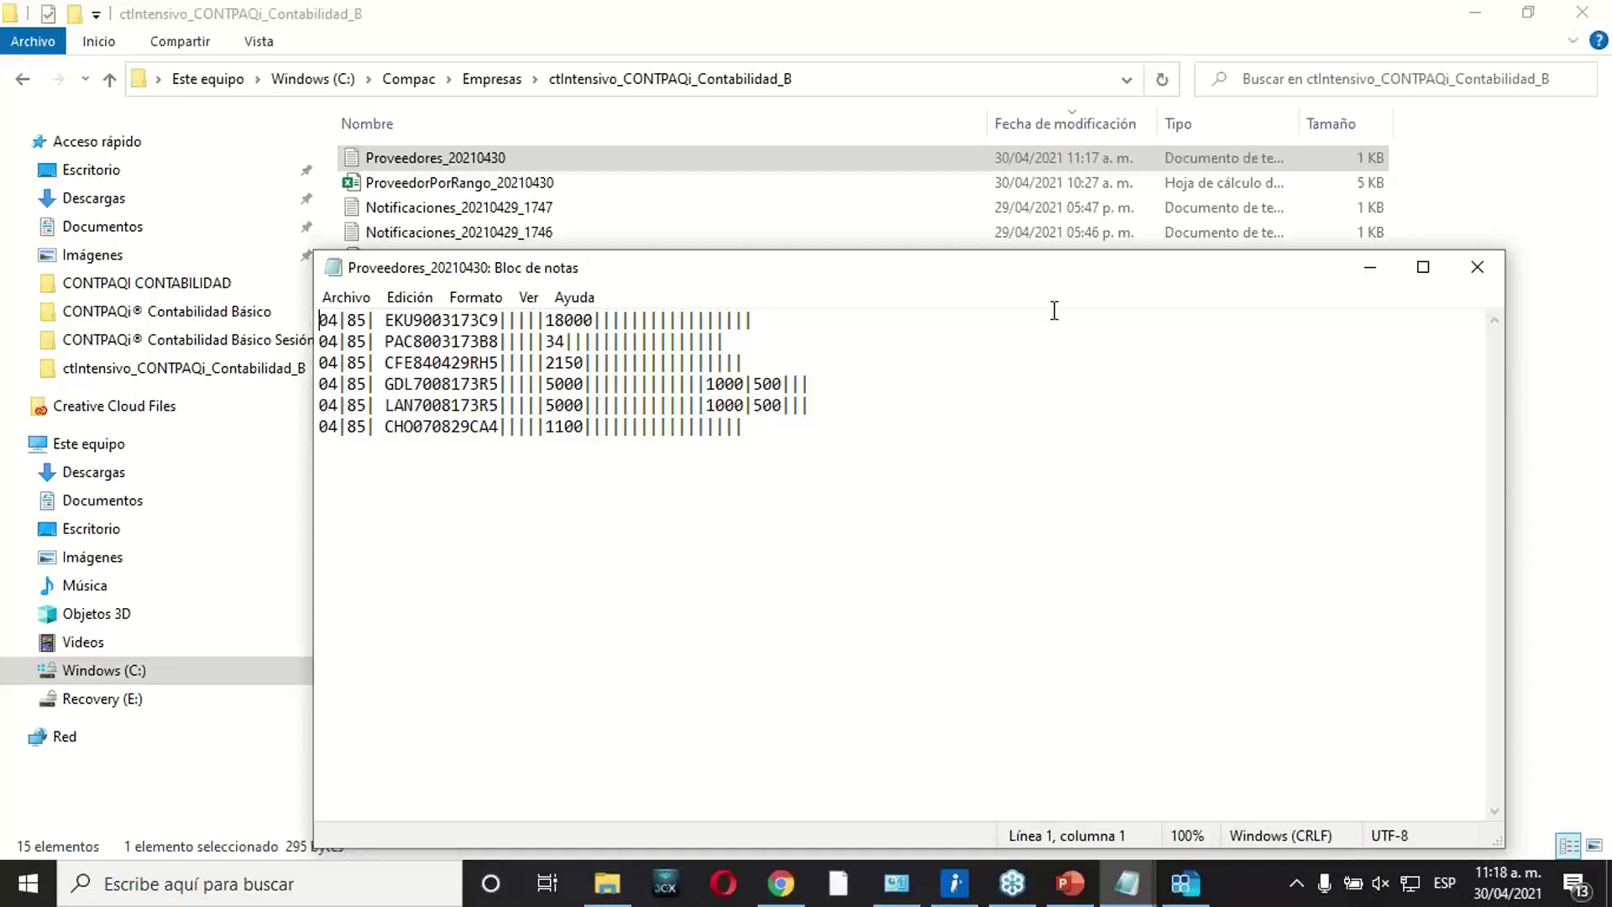
left_click(1478, 267)
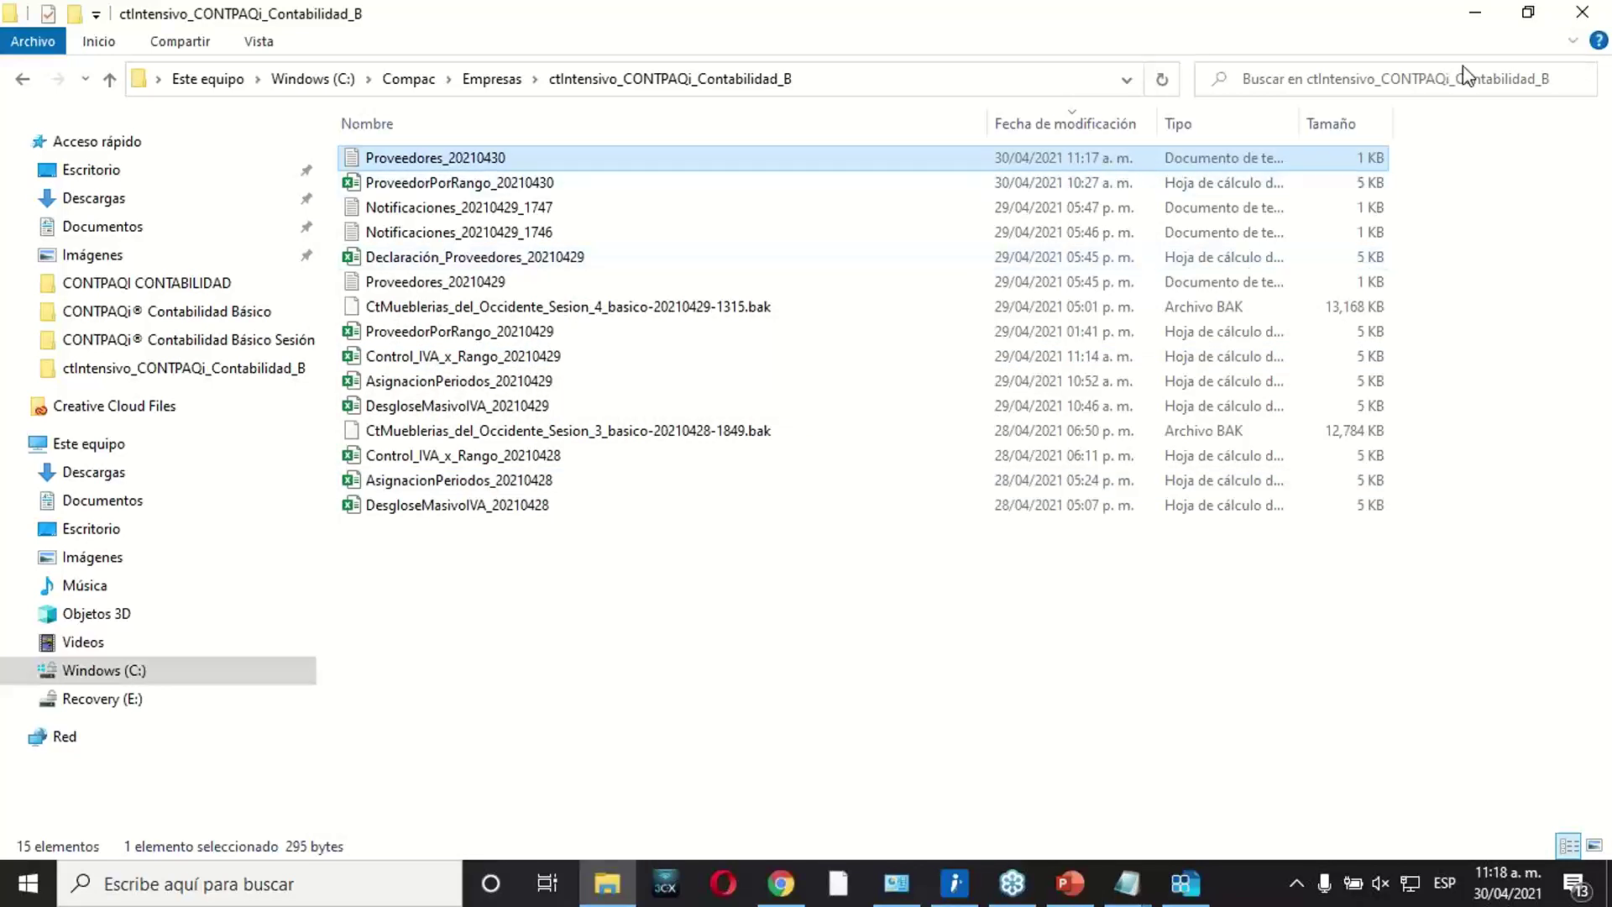
left_click(1582, 12)
Return to CONTPAQi Contabilidad and continue the DIOT generation to load the txt file into its Excel electronic sheet.
left_click(929, 240)
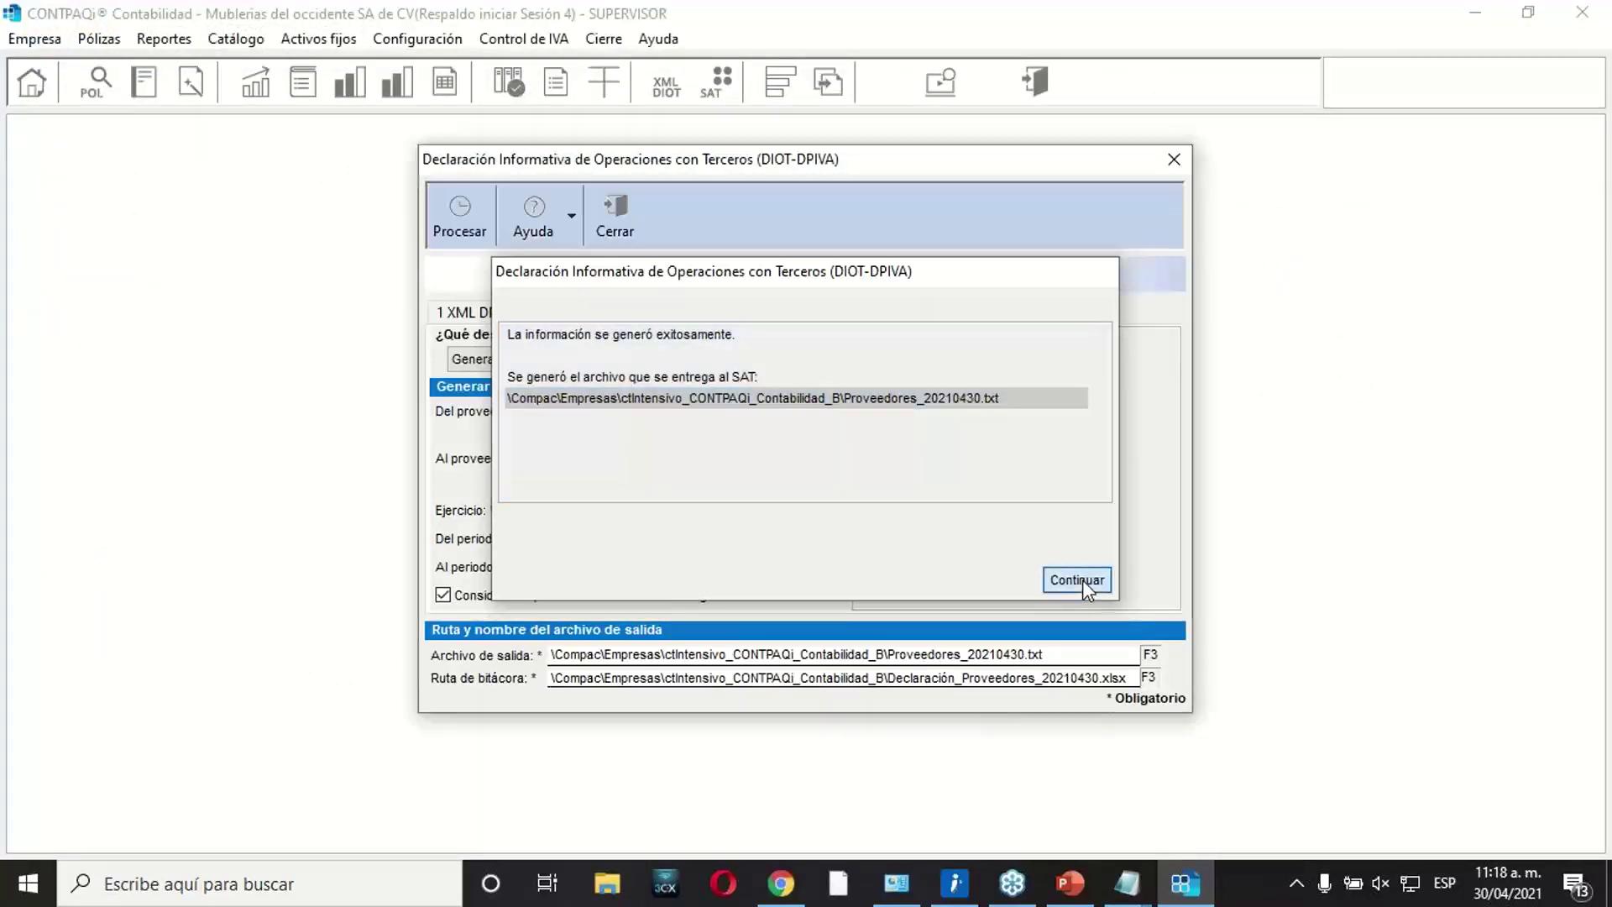
left_click(1082, 580)
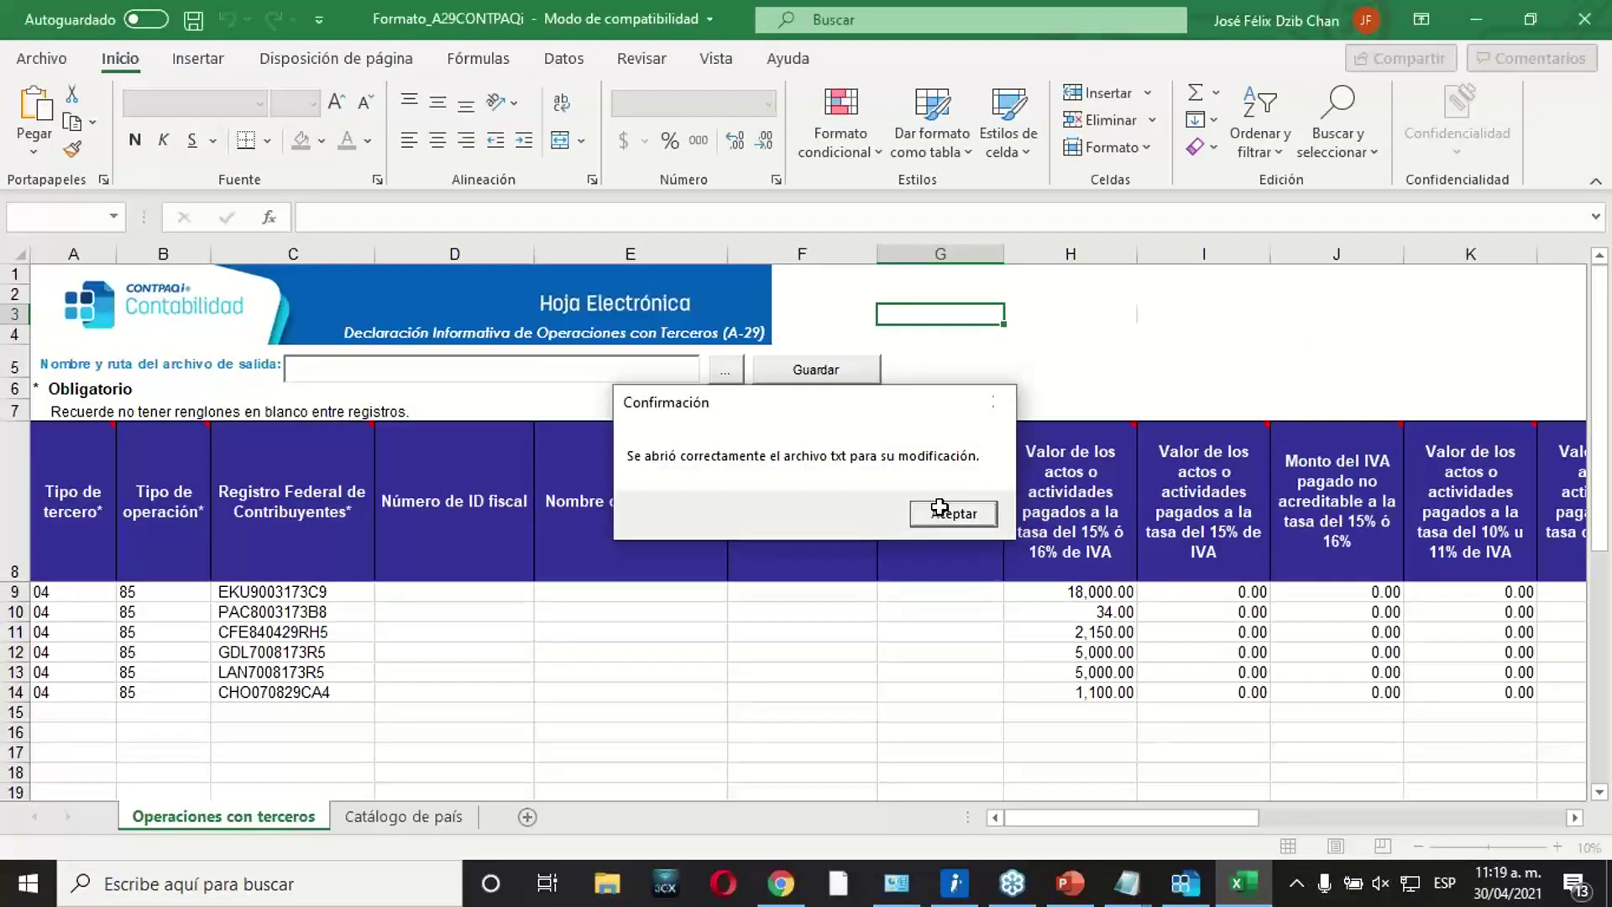
left_click(945, 512)
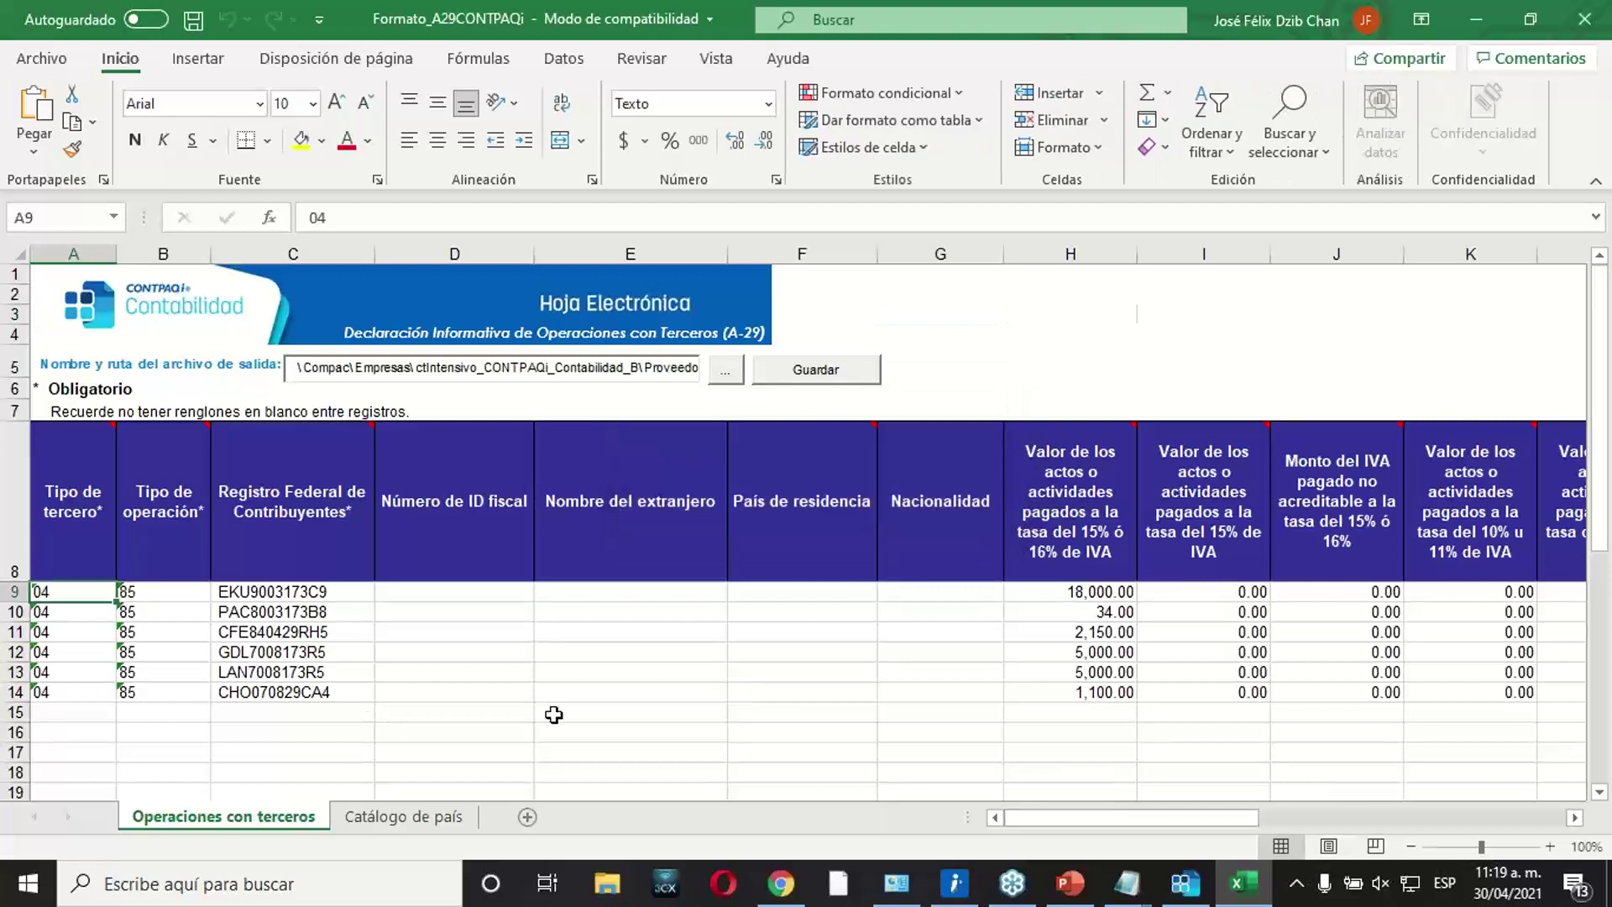
Examine the Operaciones con terceros sheet, checking every provider row from Tipo de tercero through the IVA on returns column.
left_click(622, 695)
key("Left")
key("Left")
key("Left")
key("Left")
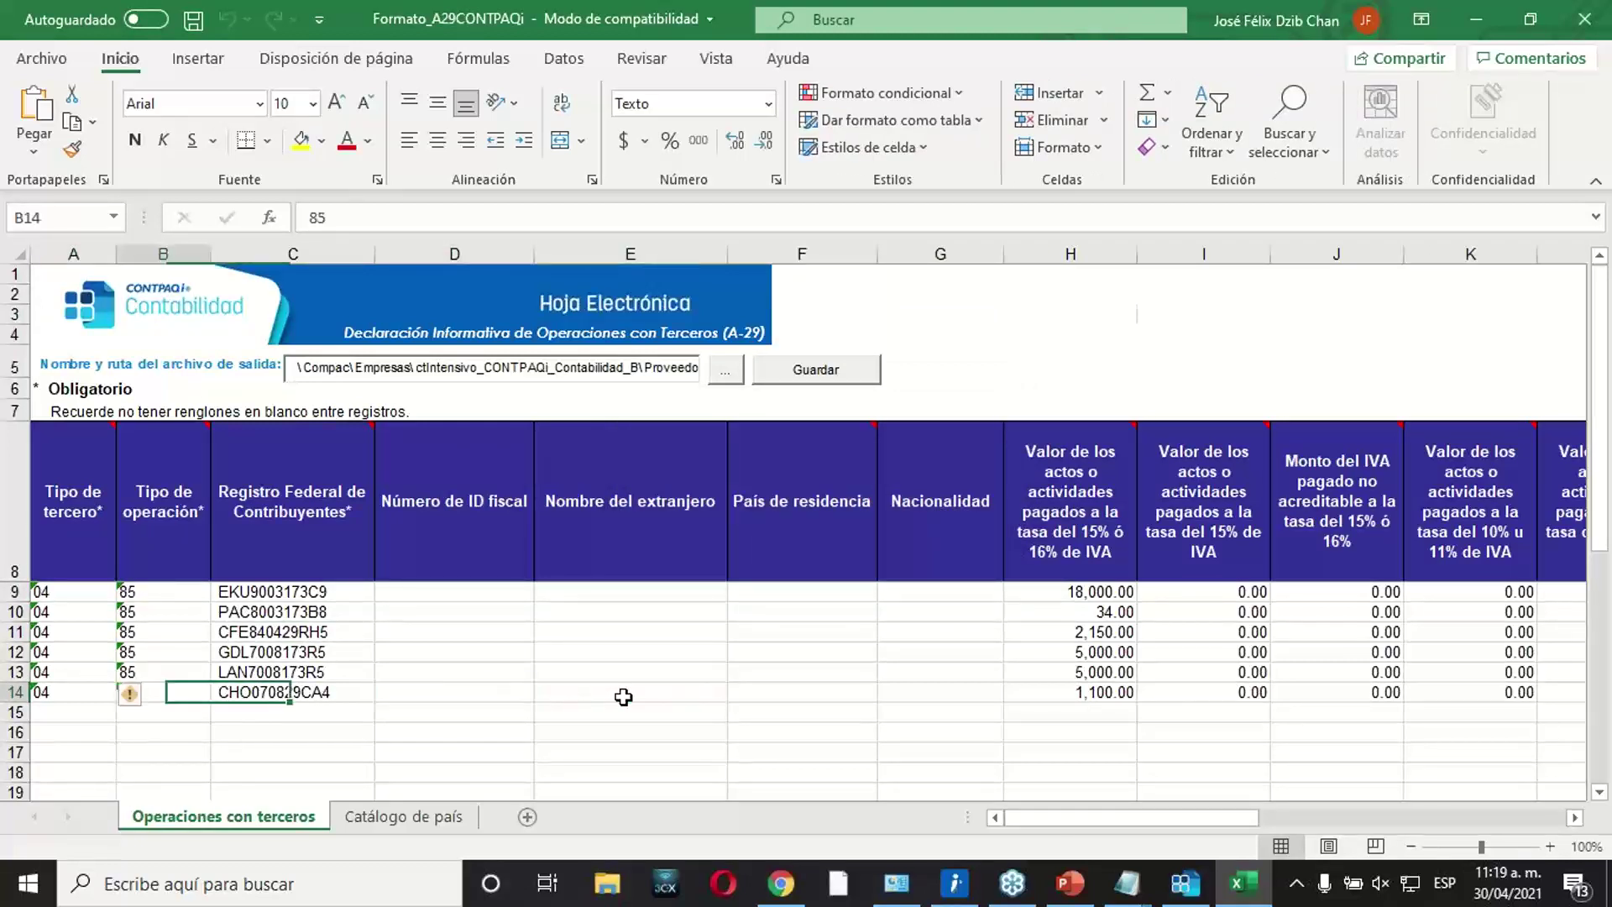
key("Up")
key("Up")
key("Up")
key("Up")
key("Up")
key("Right")
key("Right")
key("Right")
key("Right")
key("Right")
key("Right")
key("Right")
key("Right")
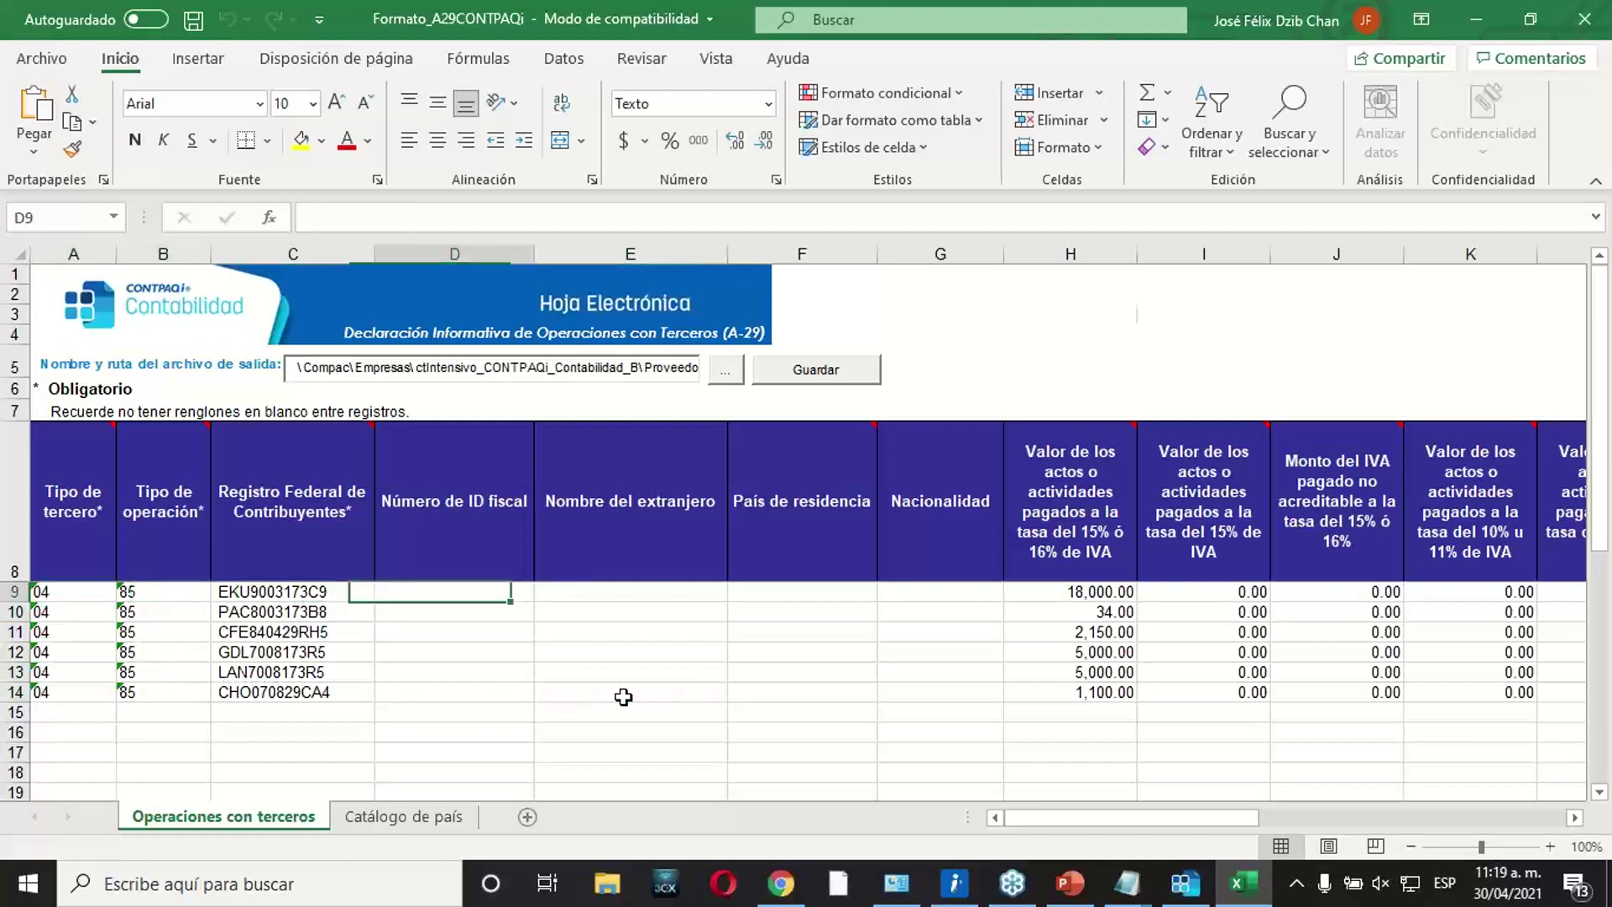
key("Right")
key("Right")
key("Left")
key("Left")
key("Left")
key("Left")
key("Right")
key("Right")
key("Right")
key("Right")
key("Right")
key("Right")
key("Right")
key("Right")
key("Right")
key("Right")
key("Right")
key("Right")
key("Right")
key("Right")
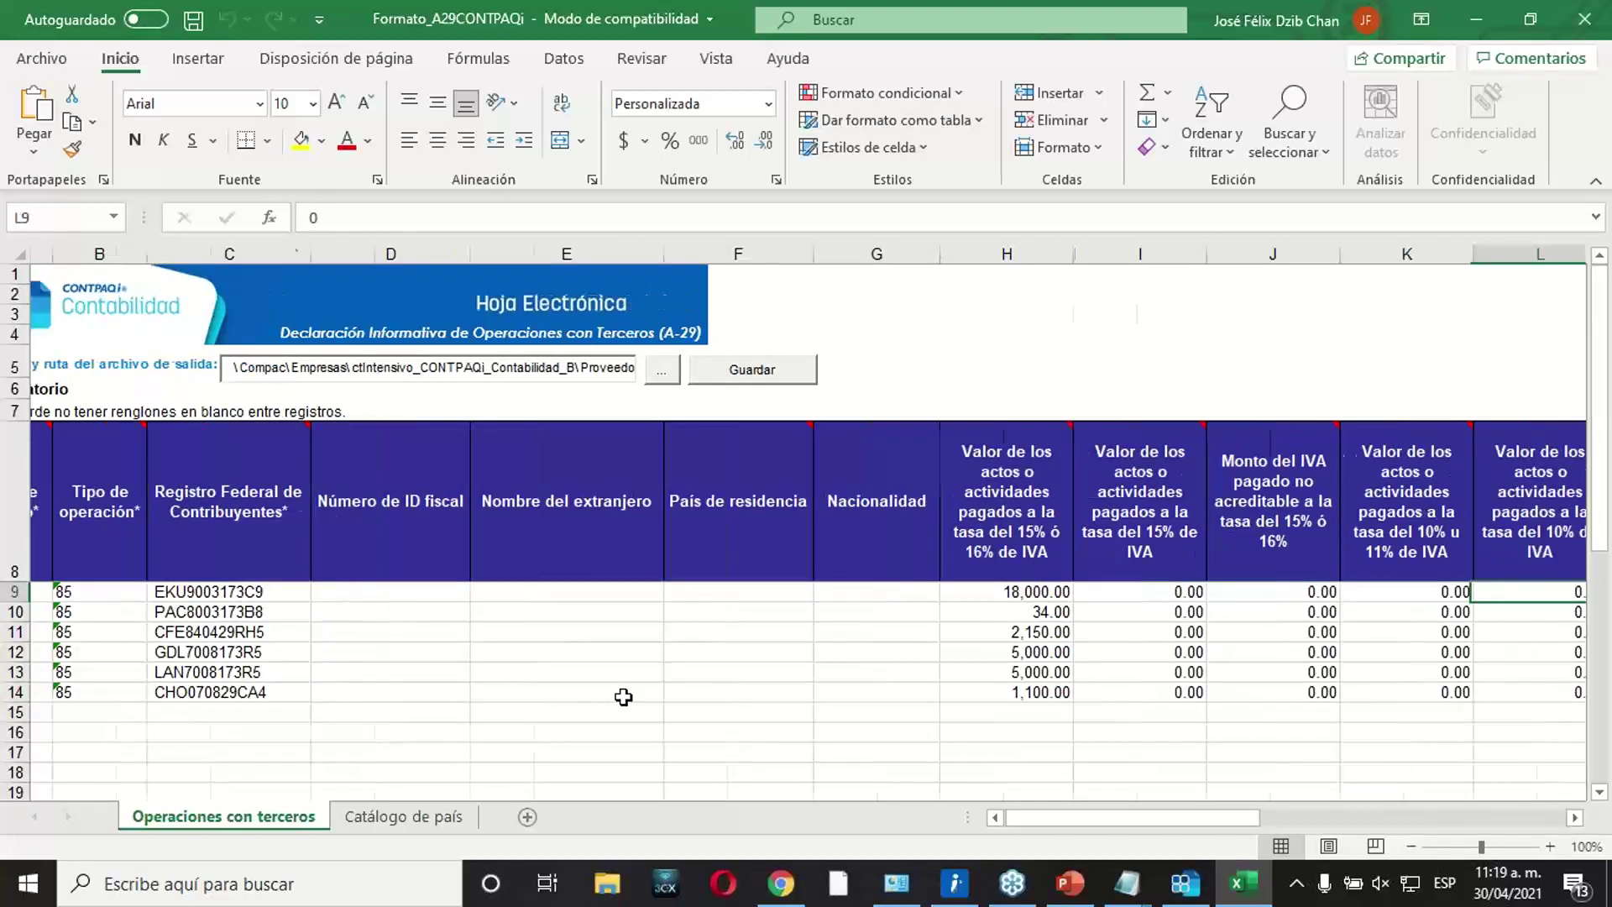
key("Right")
key("Right")
key("Right")
key("Right")
key("Right")
key("Right")
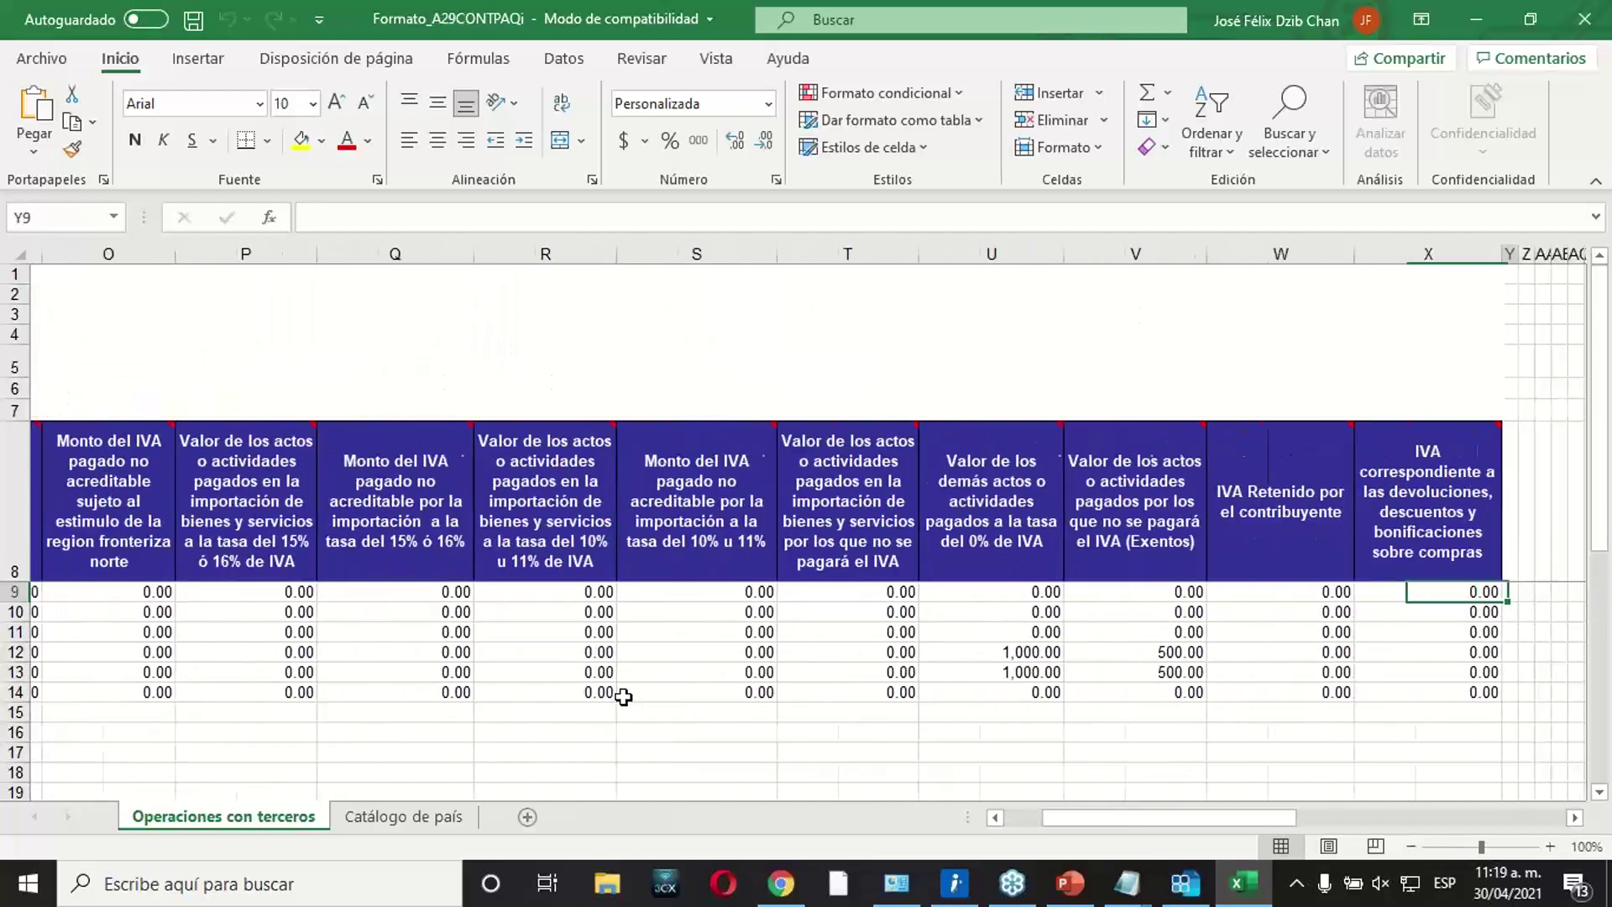
key("Left")
key("Left")
key("Left")
key("Left")
key("Left")
key("Left")
key("Left")
key("Left")
key("Home")
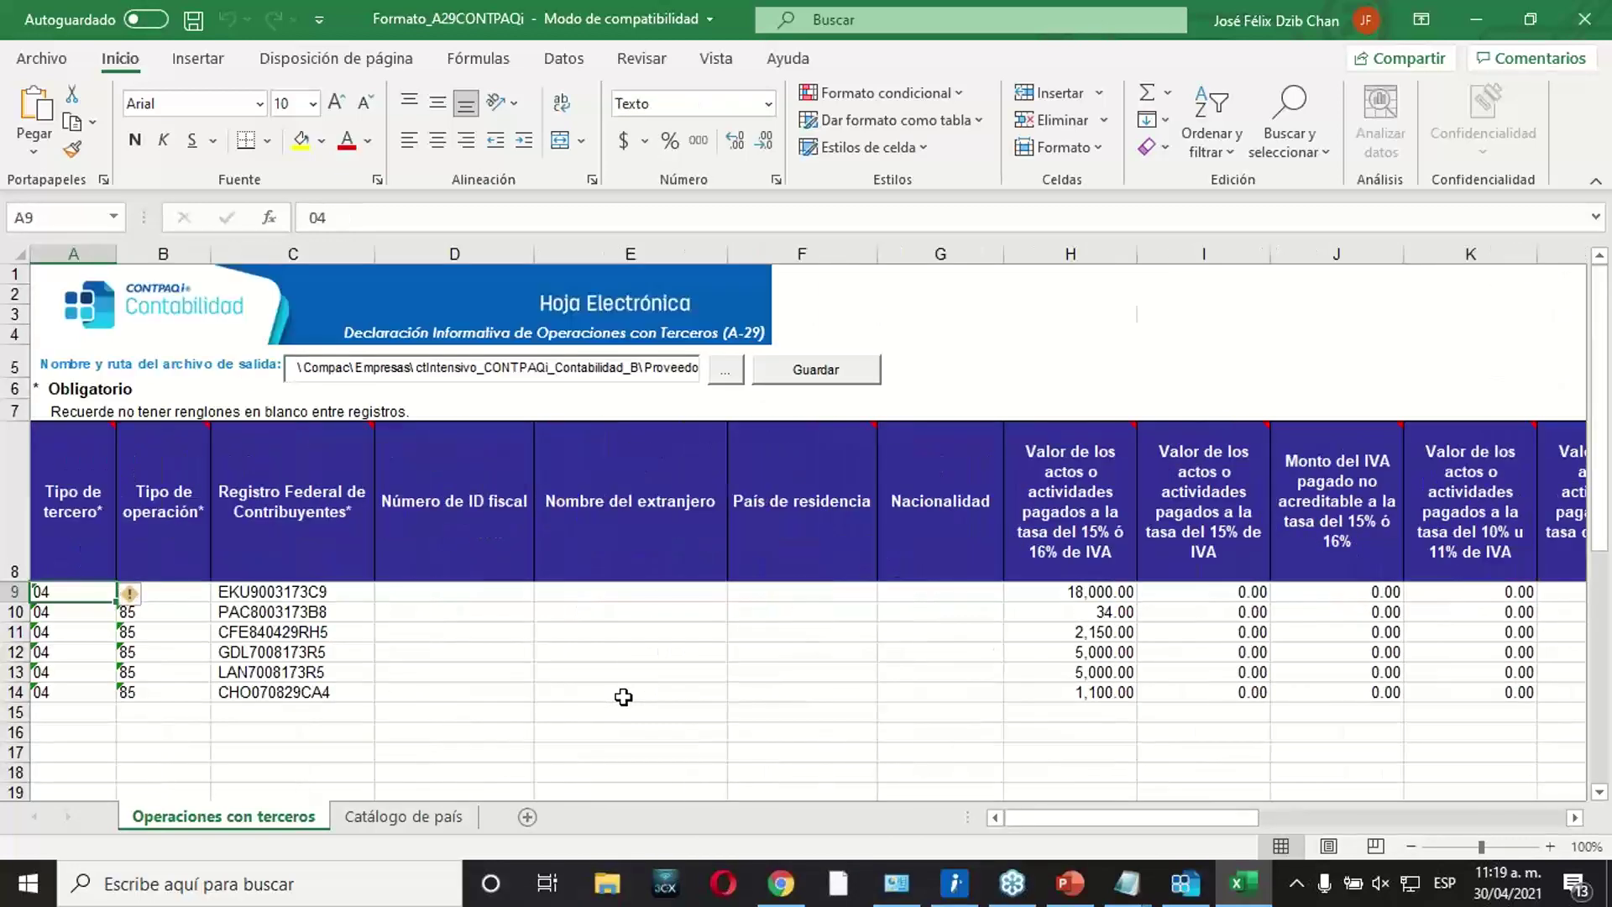
Set the first provider's value of acts paid at 15% or 16% IVA (H9) to 200000 and save over Proveedores_20210430.txt.
left_click(1051, 750)
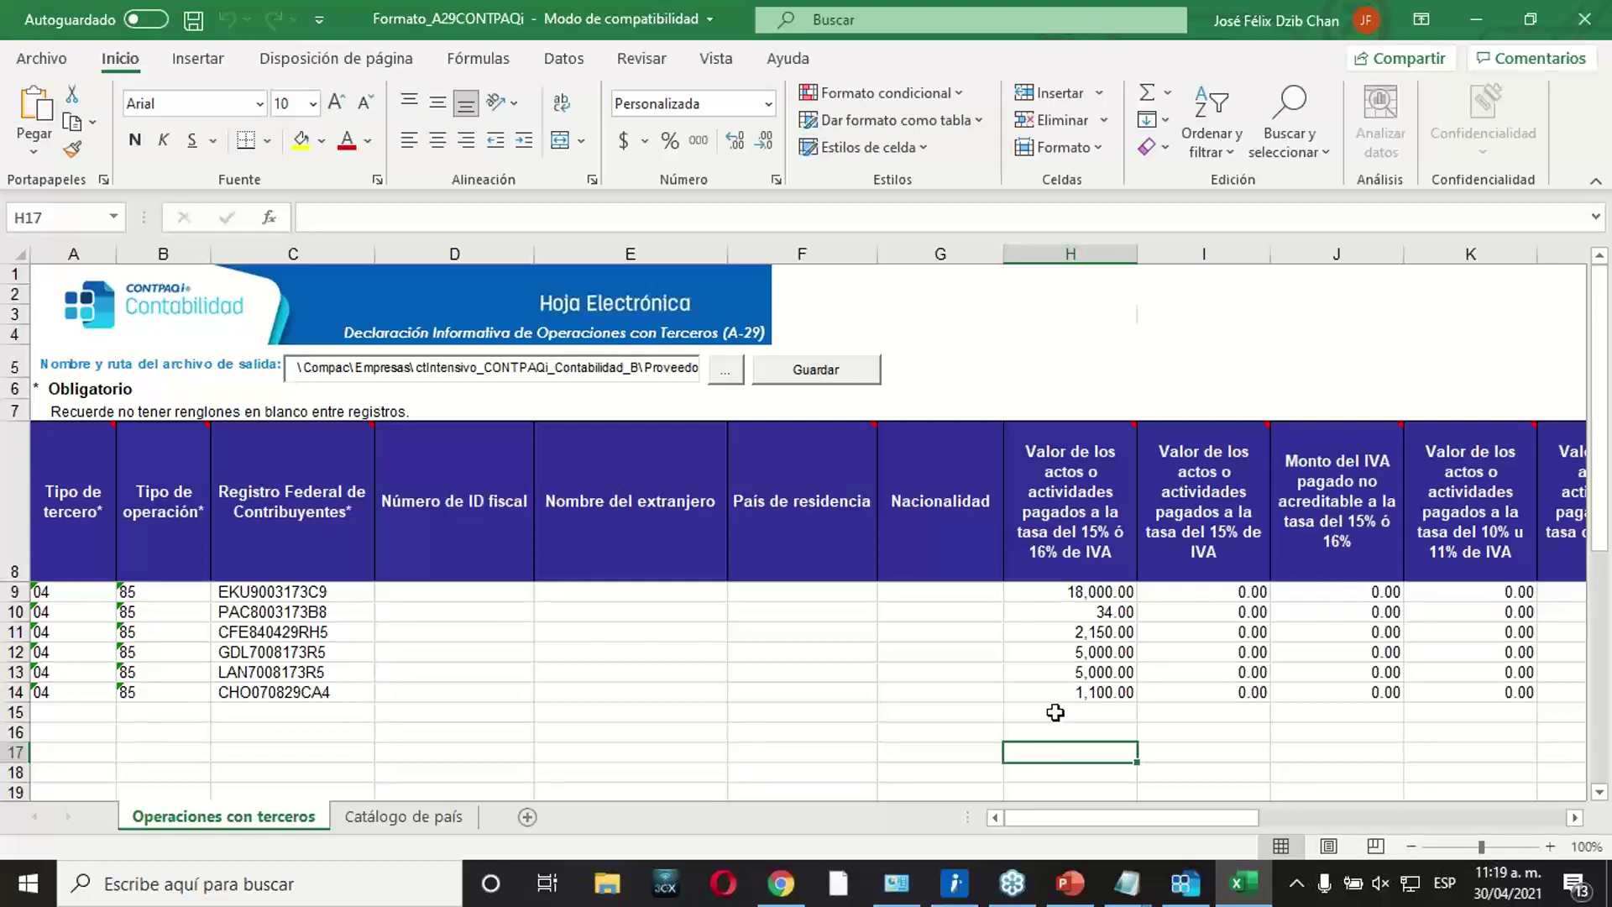
left_click(1038, 594)
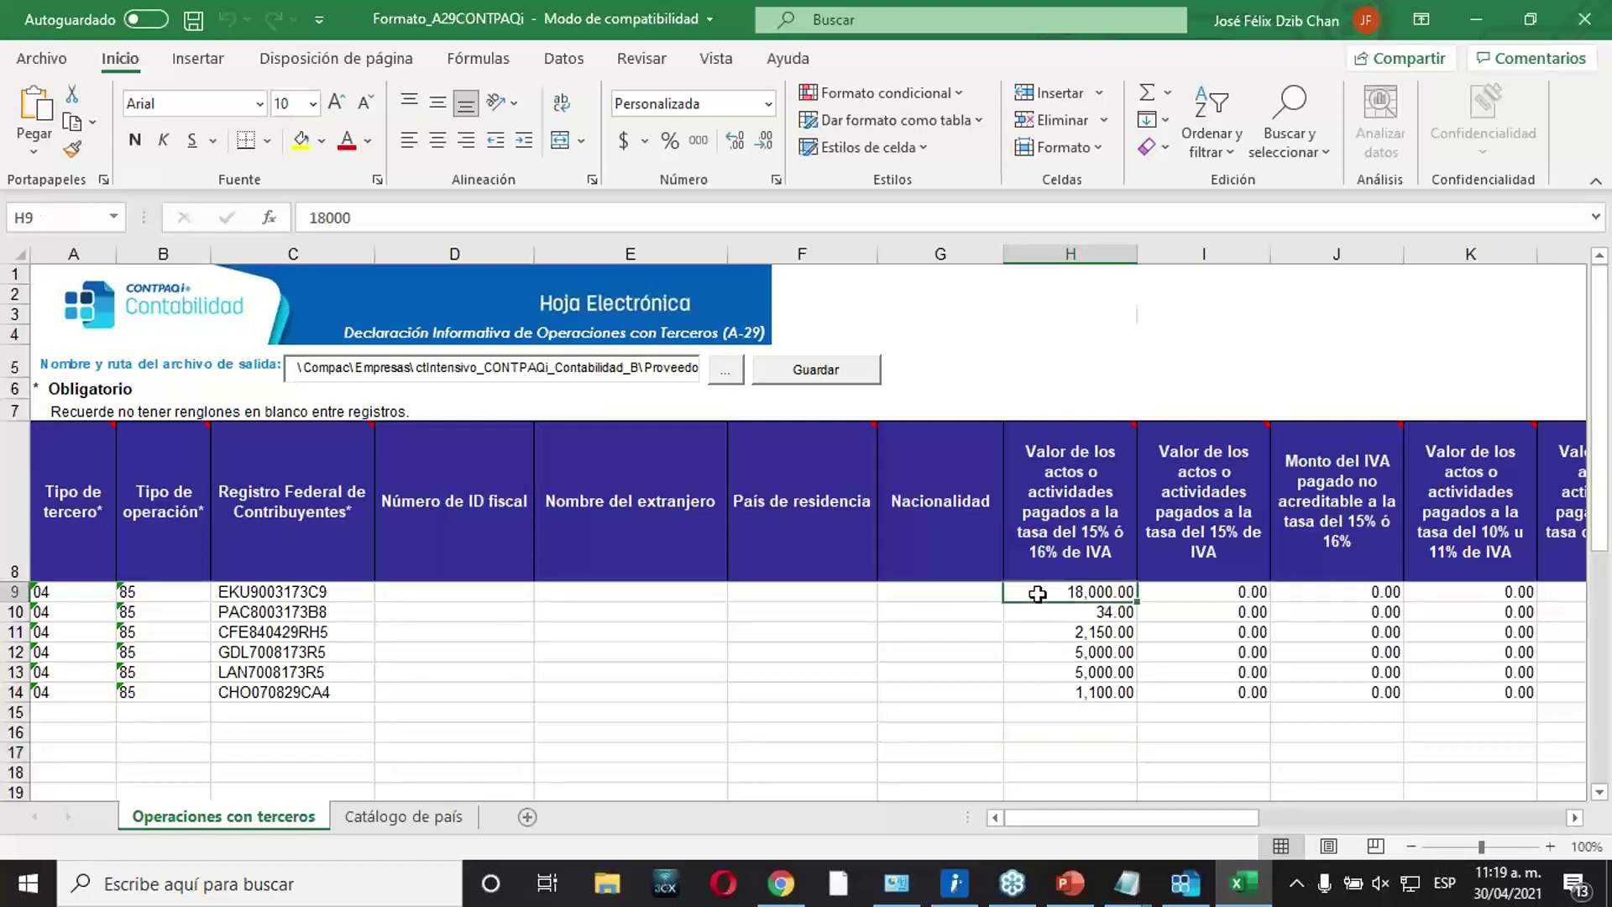
type("200000")
key("Return")
left_click(1038, 594)
left_click(809, 377)
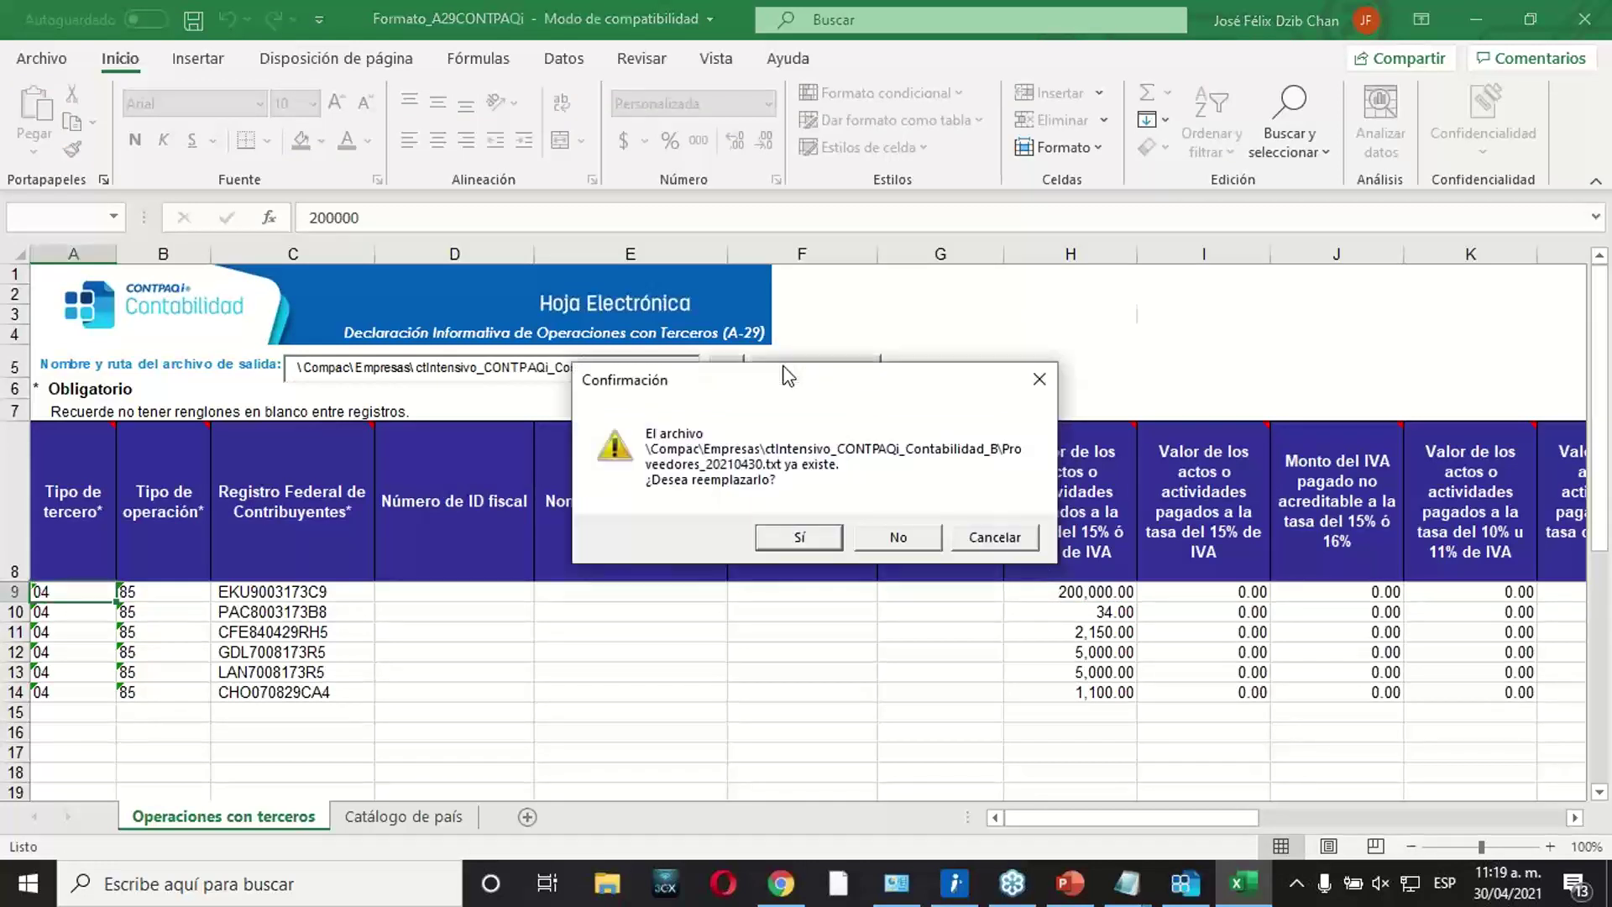
left_click(786, 540)
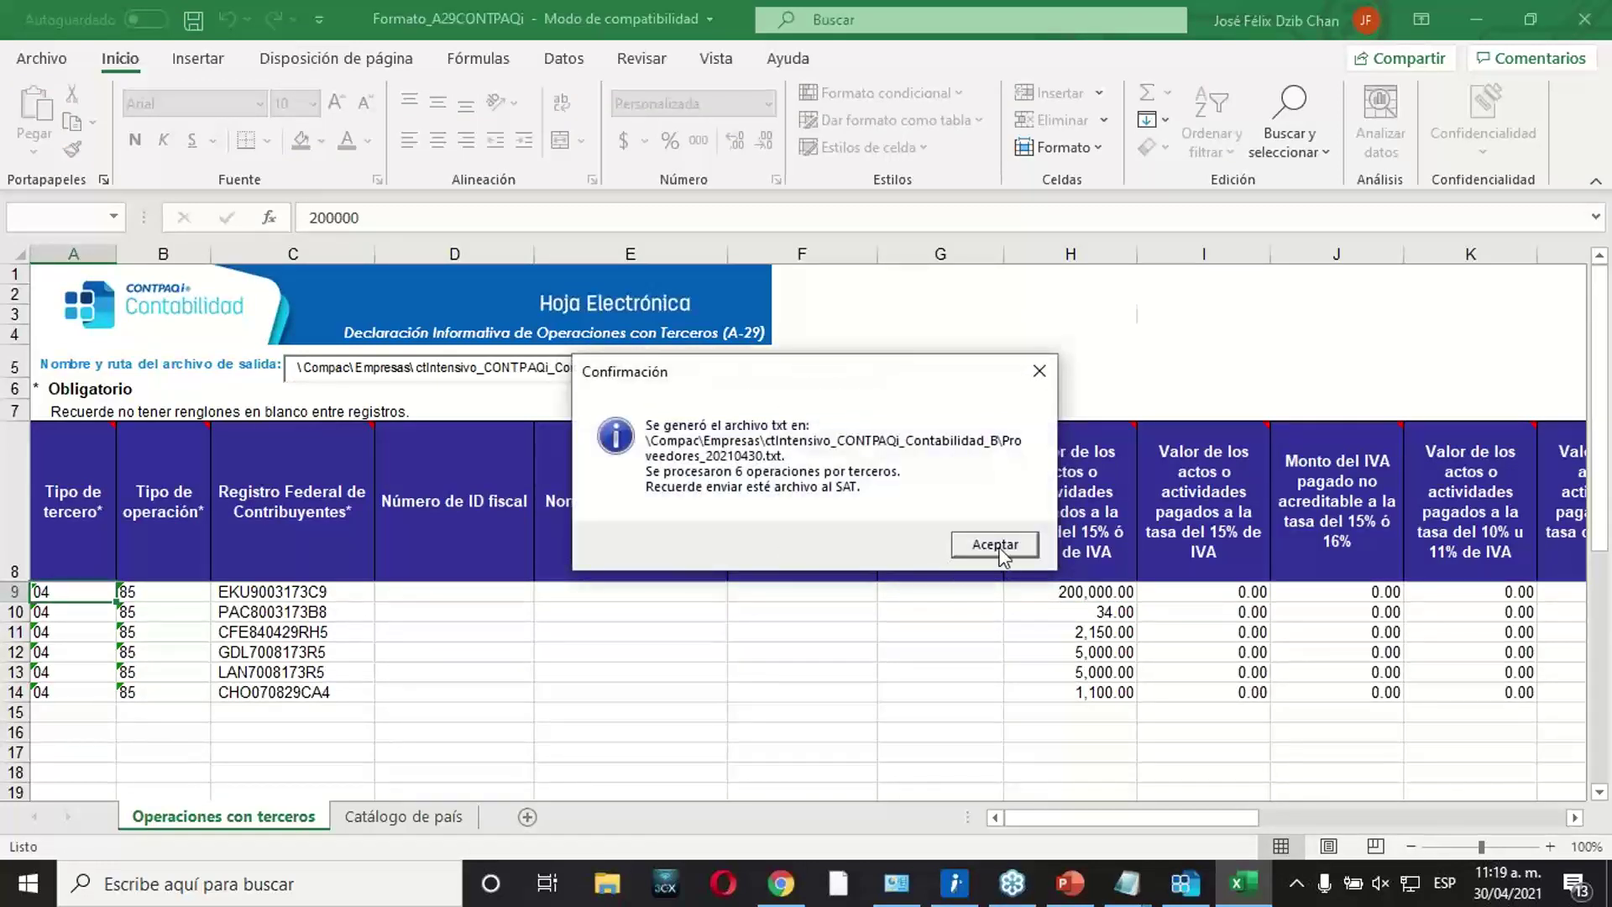
left_click(997, 547)
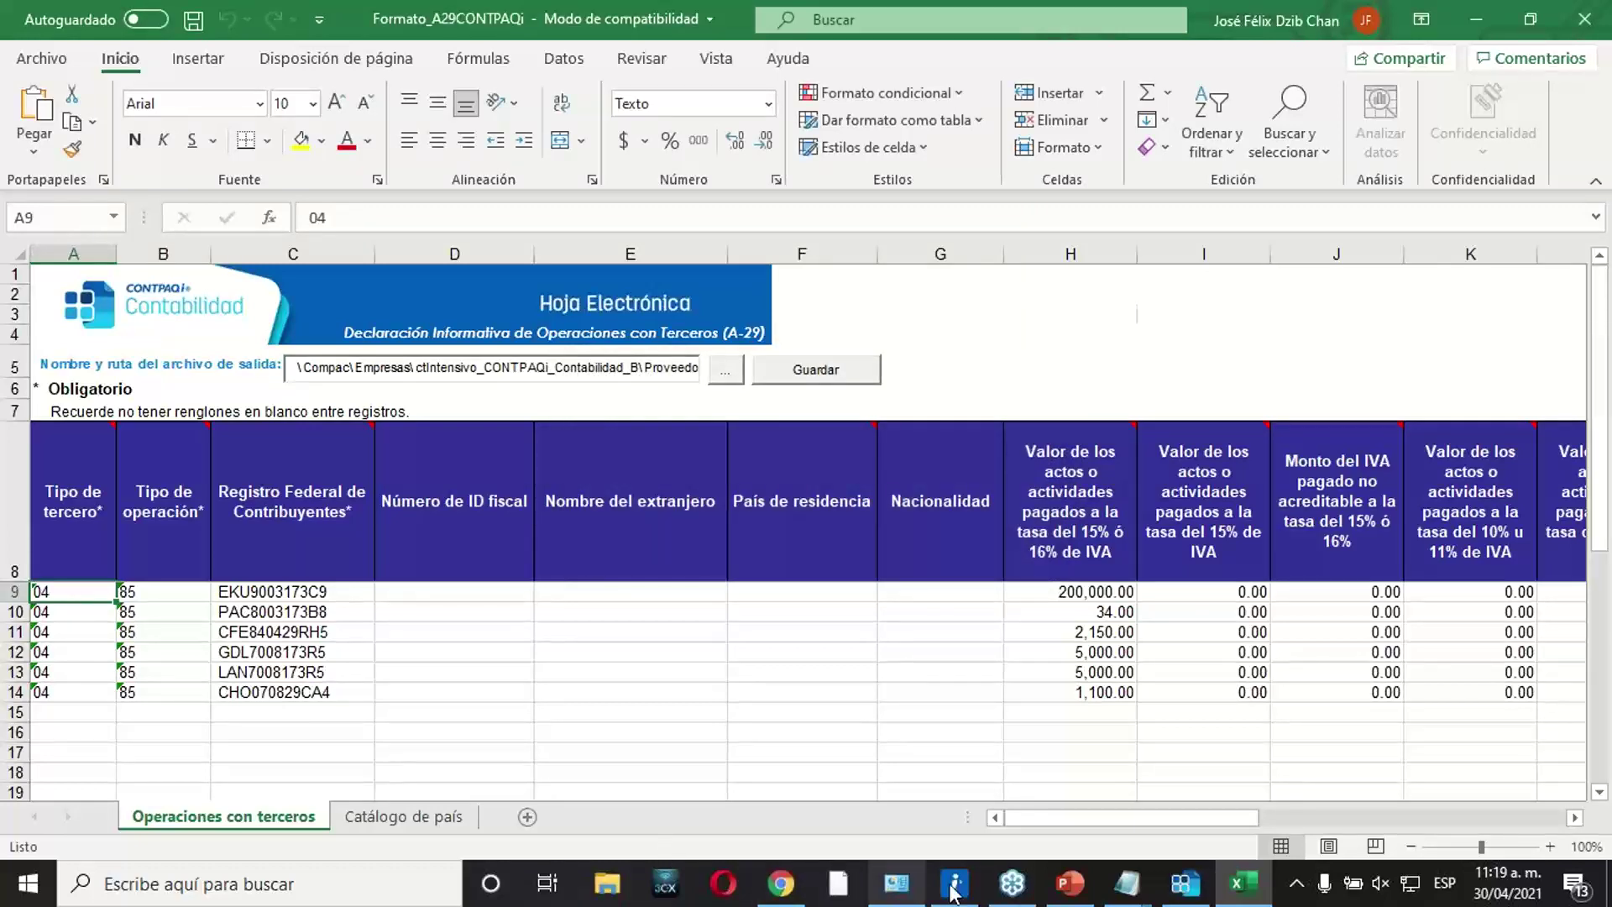
Close the open Notepad files, including Declaración IEPS.
mouse_move(1127, 883)
left_click(1362, 720)
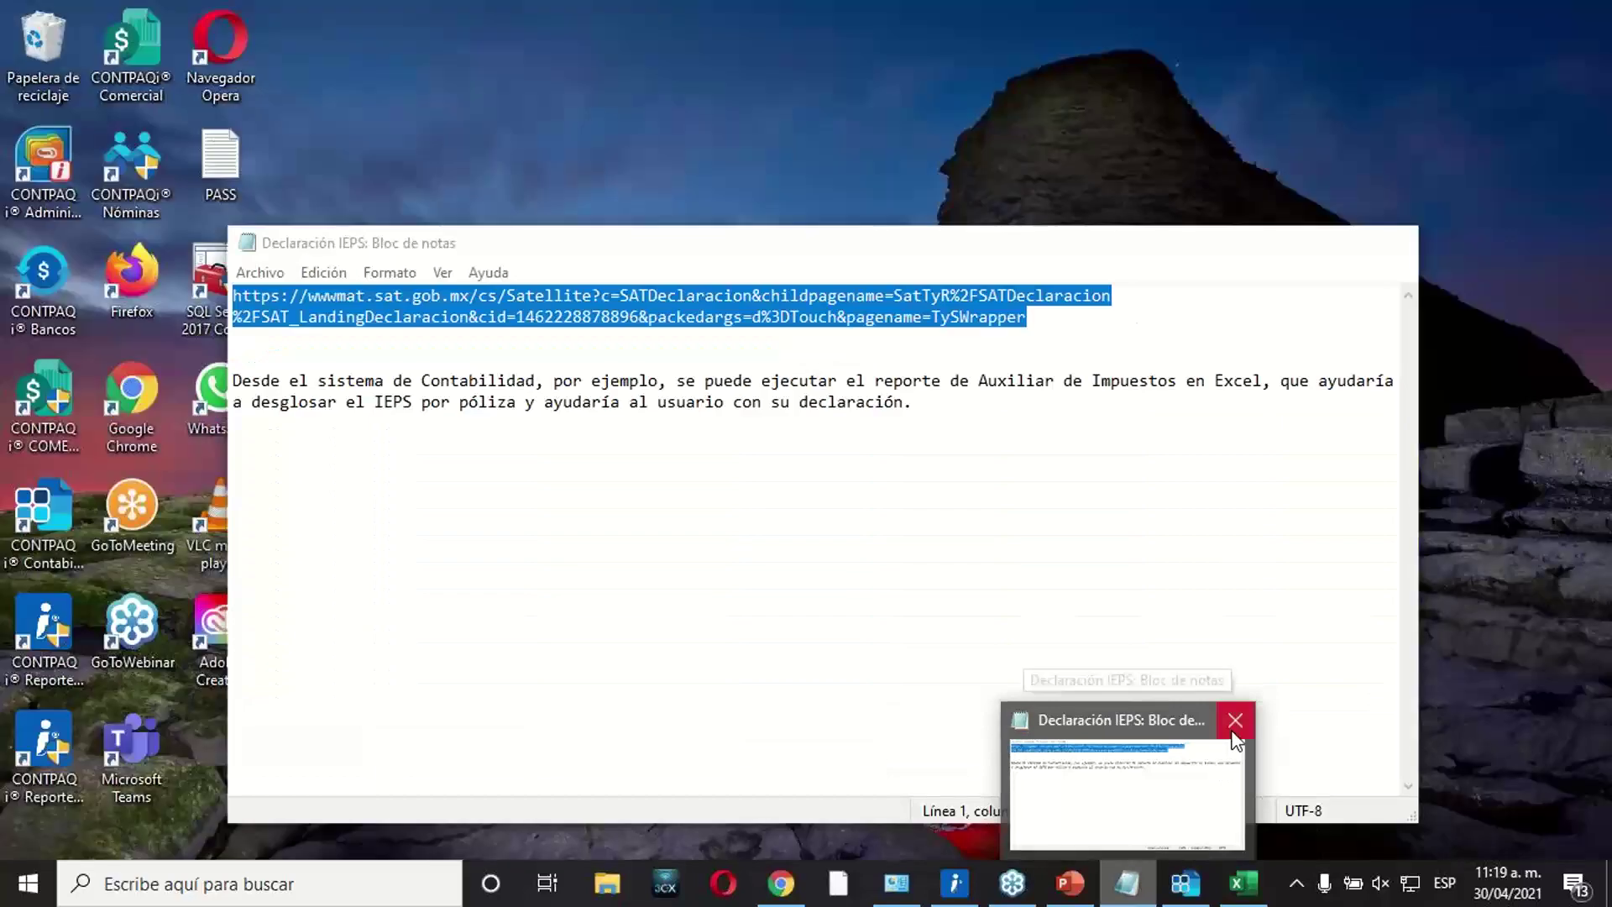
left_click(1235, 720)
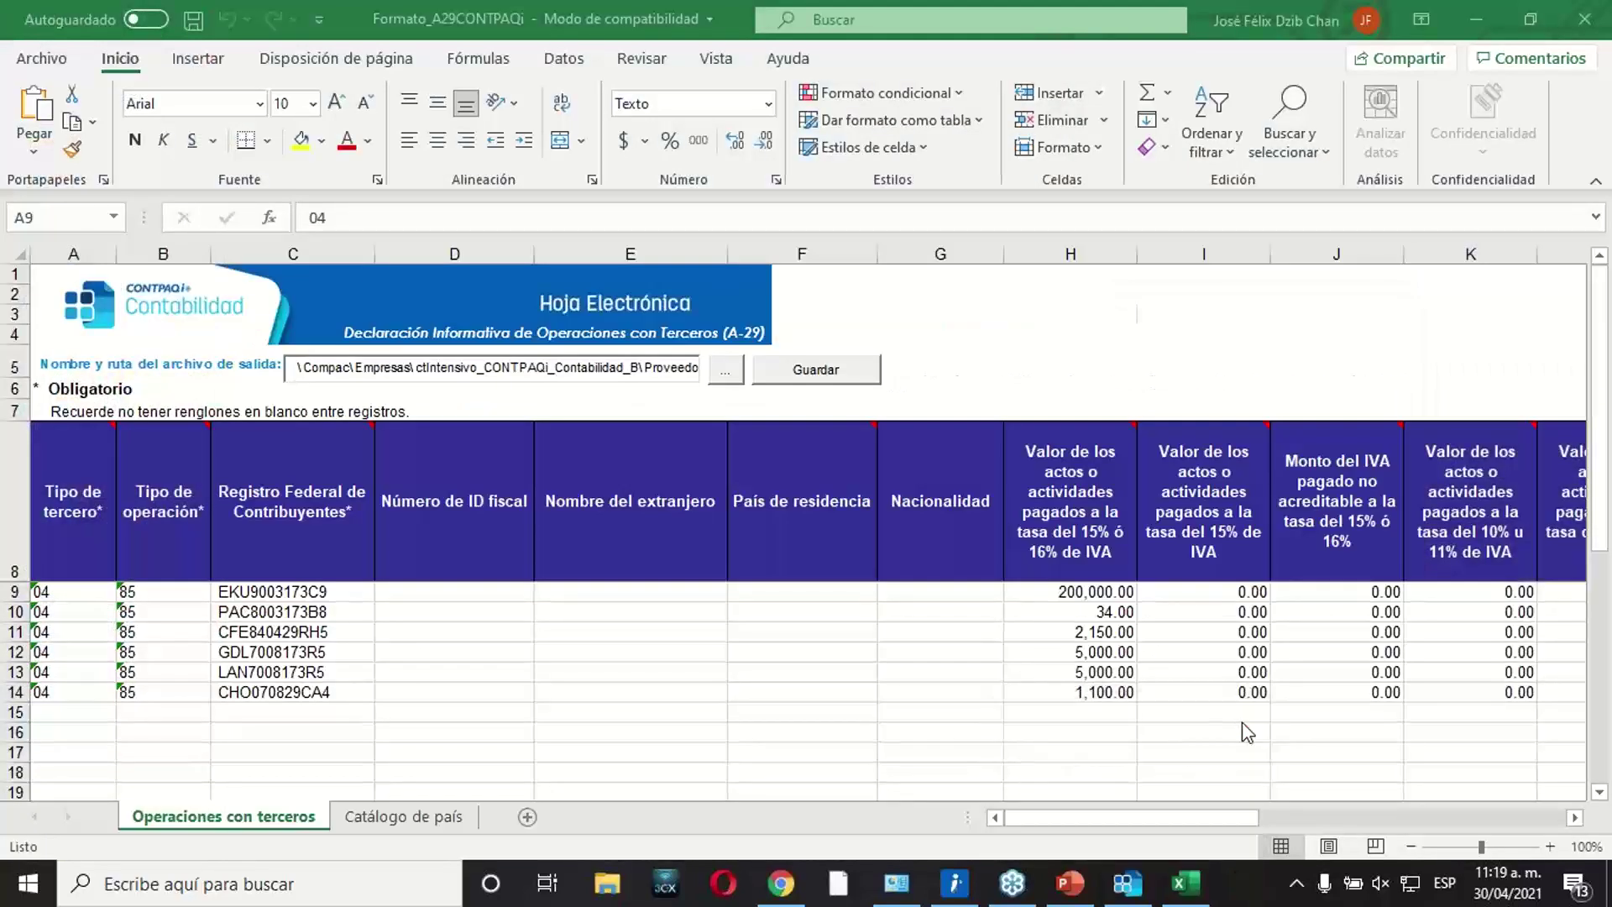
Switch to File Explorer and open the folder C:\Compac\Empresas\ctIntensivo_CONTPAQi_Contabilidad_B.
left_click(607, 883)
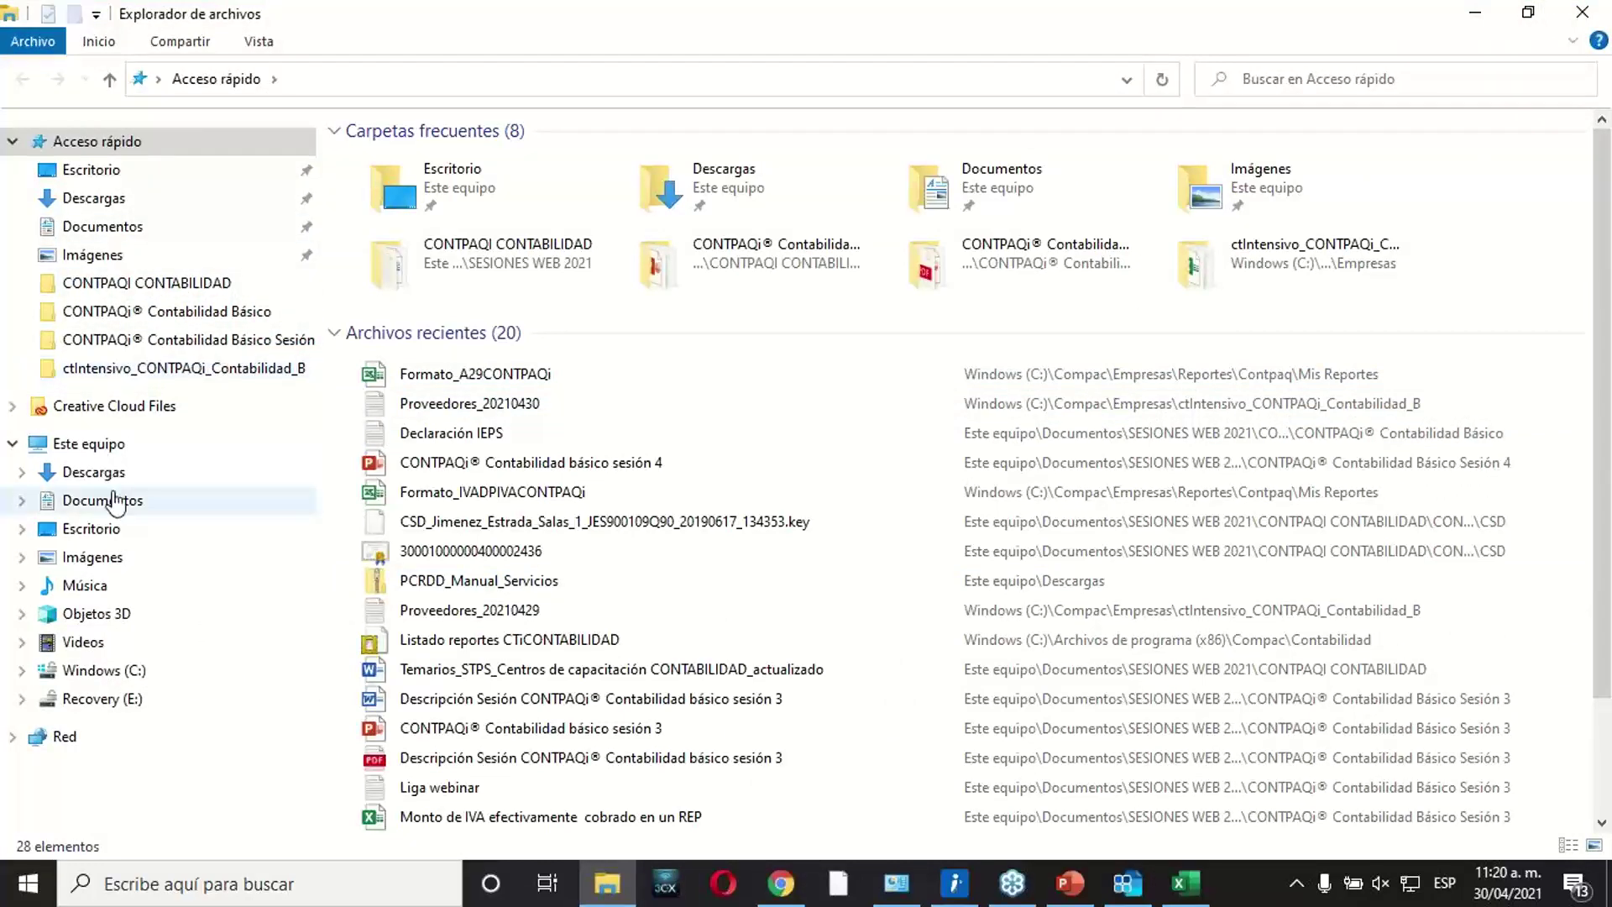
left_click(109, 445)
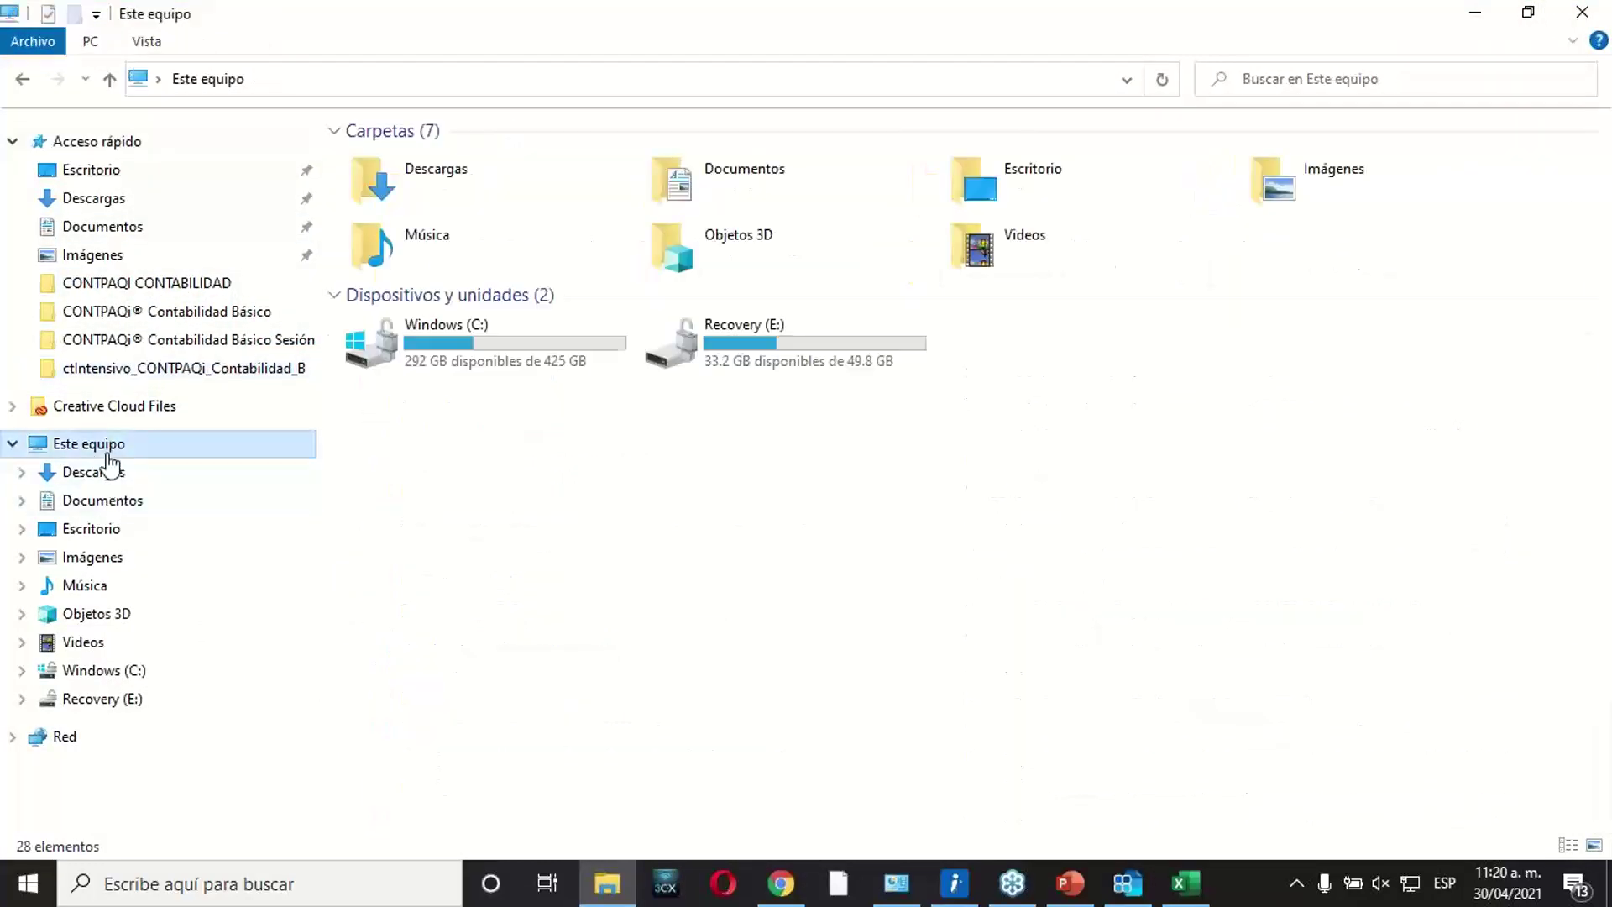
double_click(485, 359)
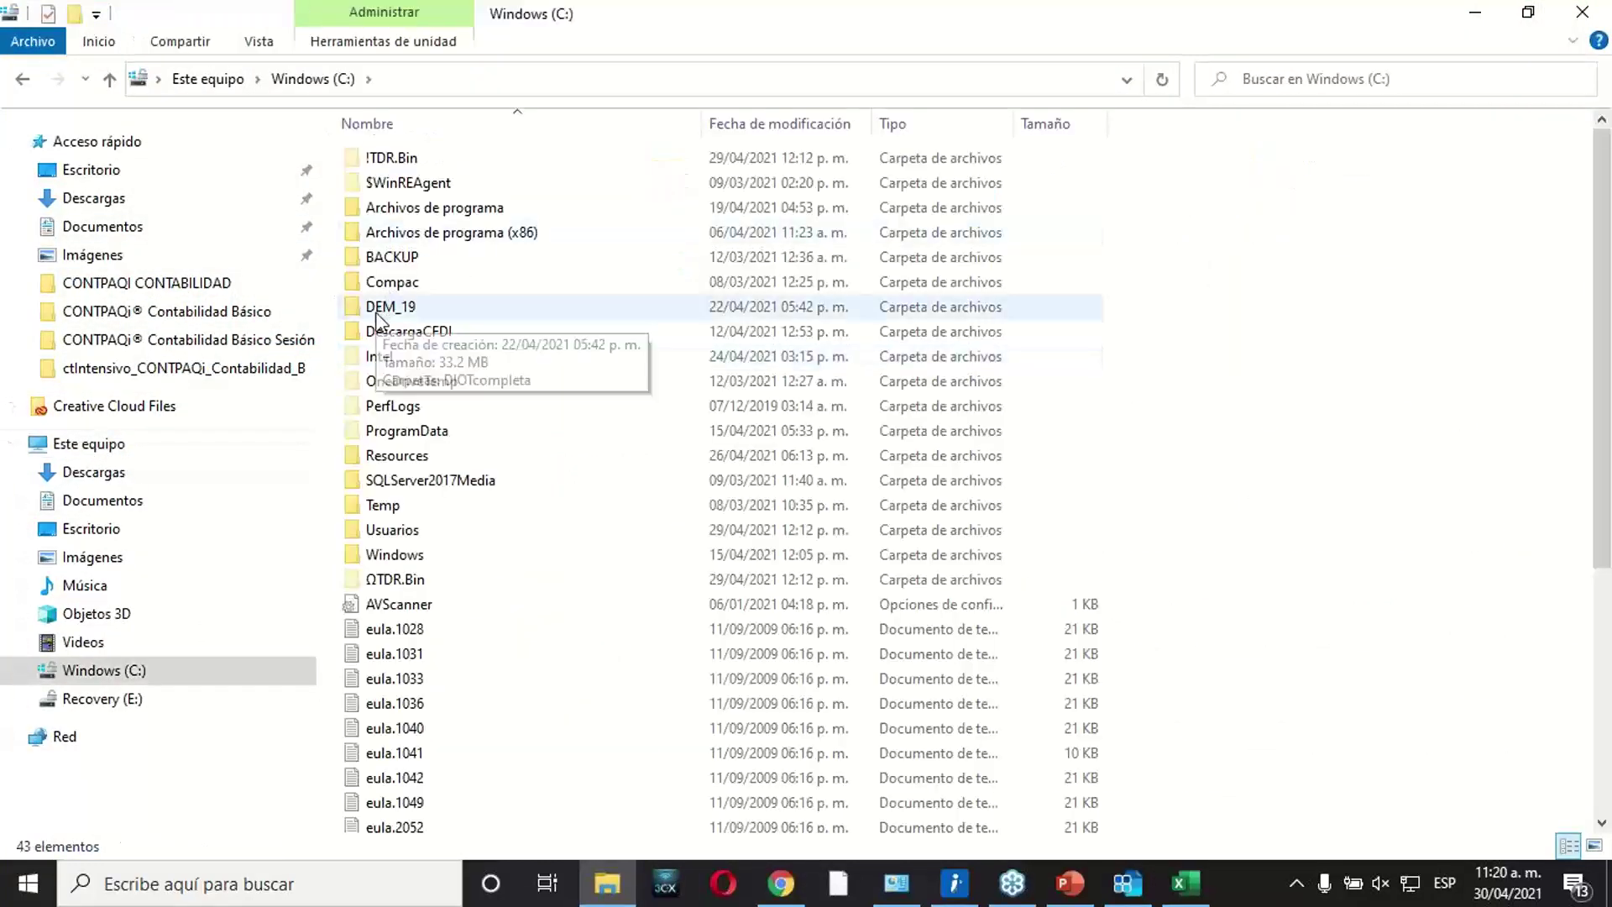
left_click(376, 288)
double_click(377, 286)
double_click(402, 183)
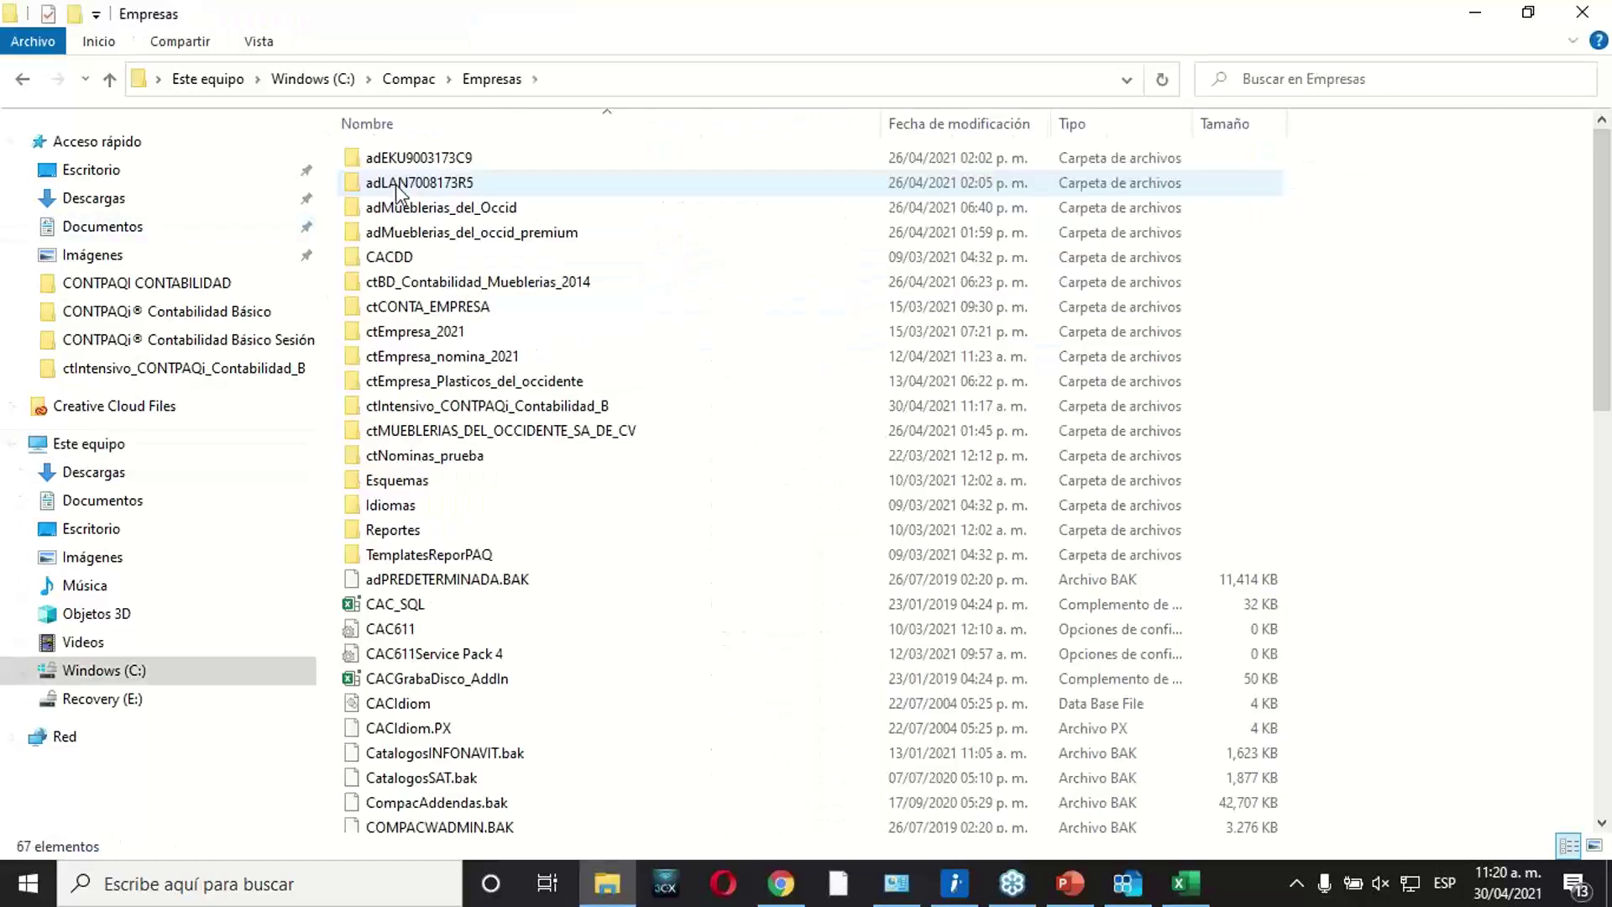
double_click(399, 406)
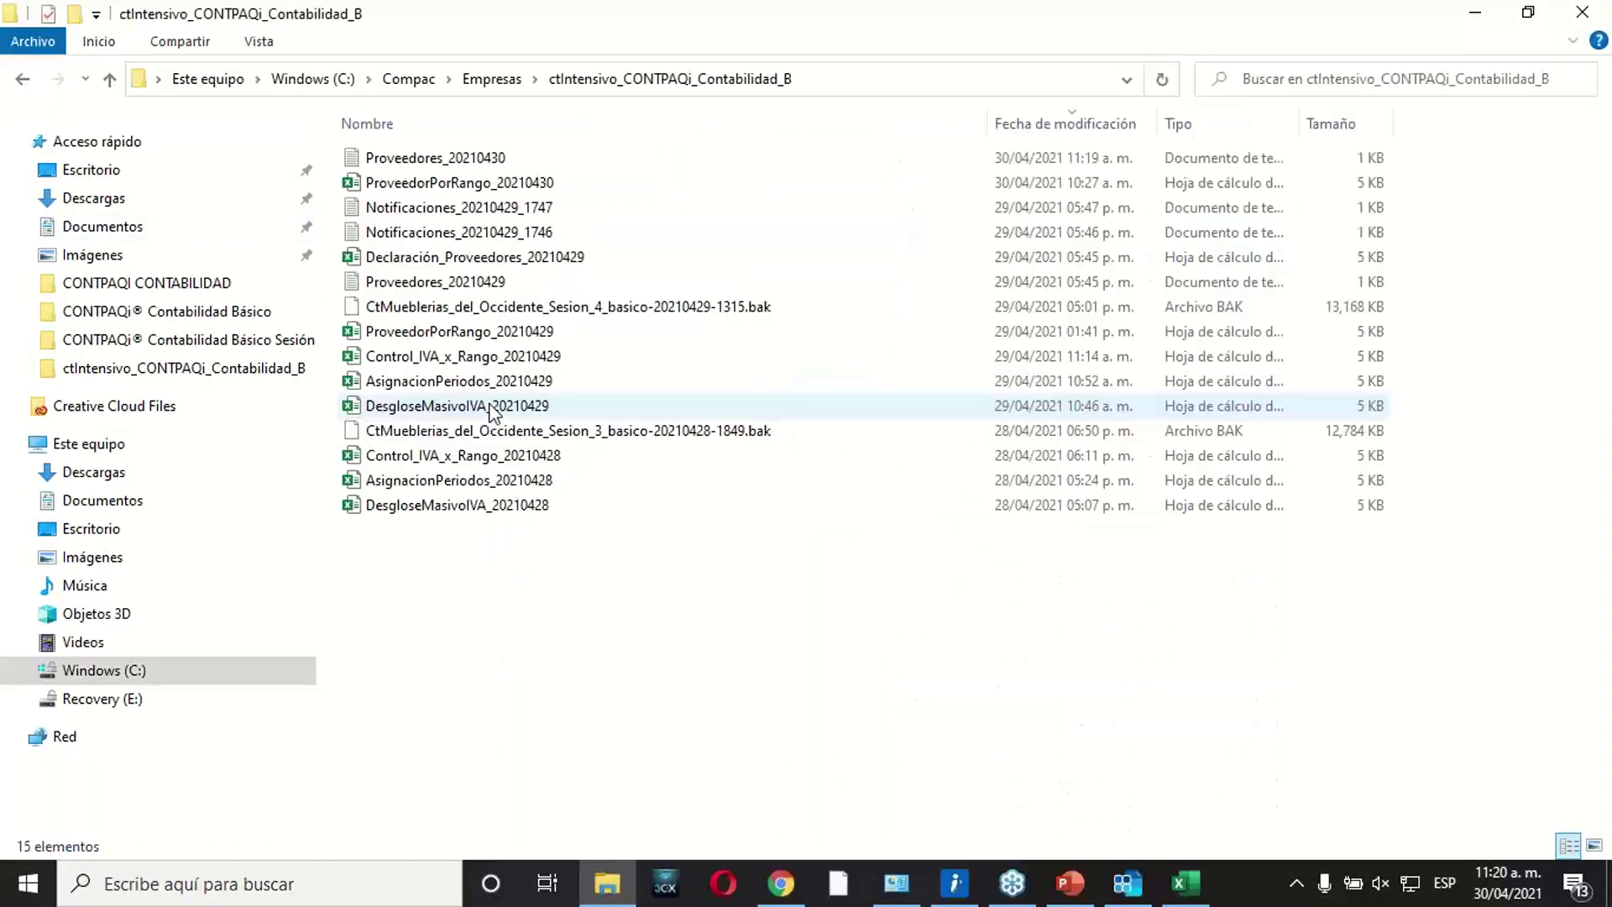
Open the regenerated Proveedores_20210430 text file, check the first provider's amount, and close the file.
left_click(426, 160)
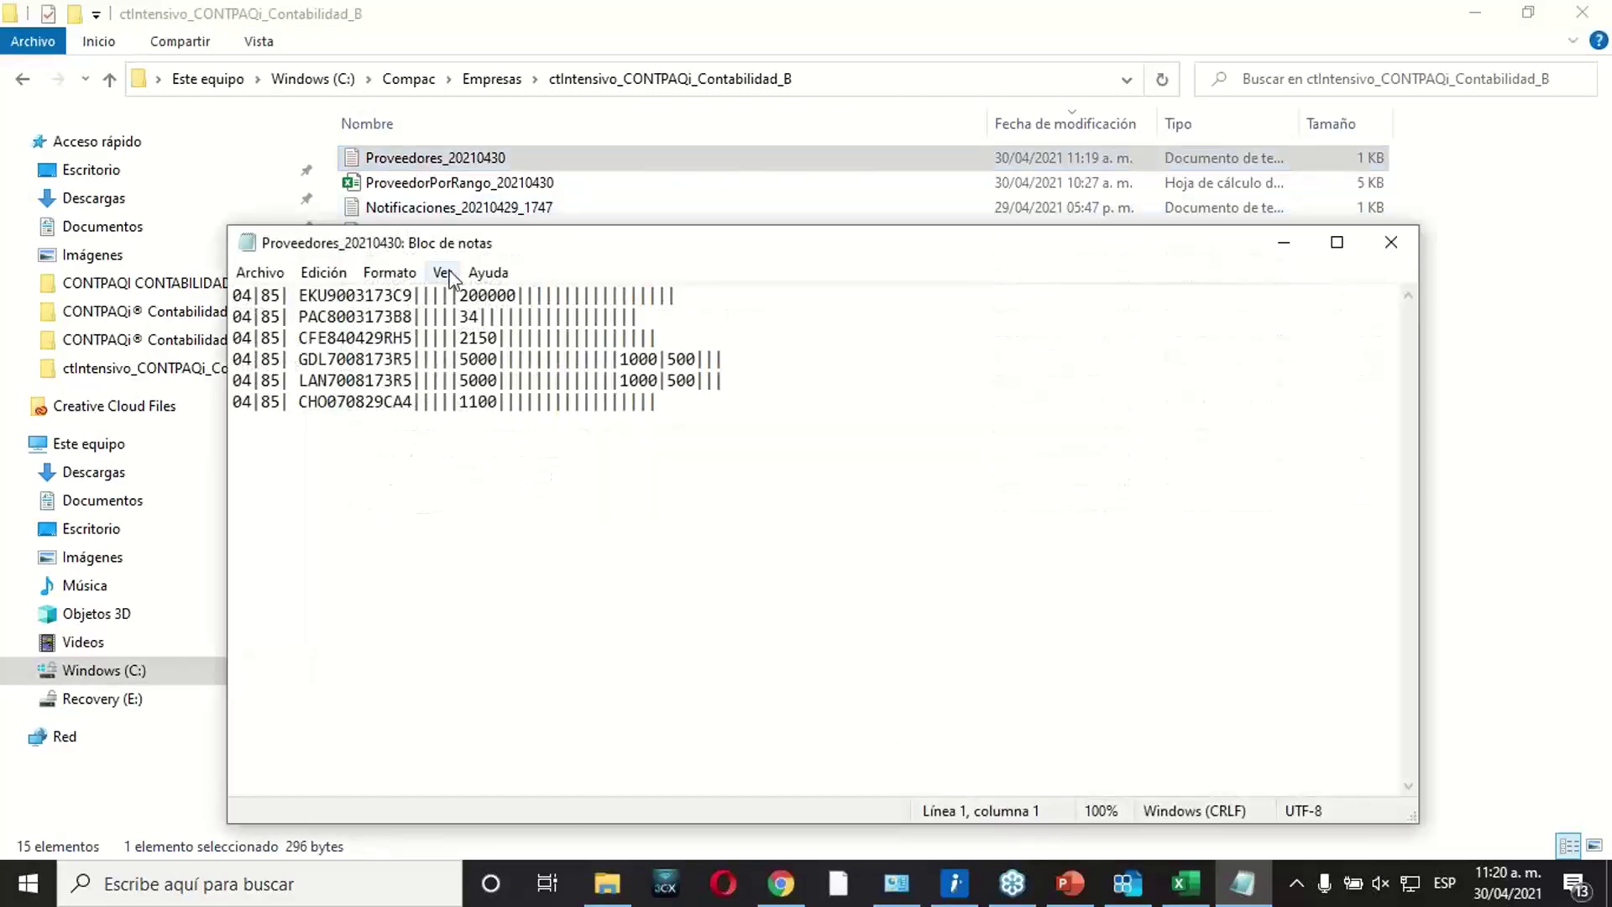
left_click_drag(459, 295, 520, 295)
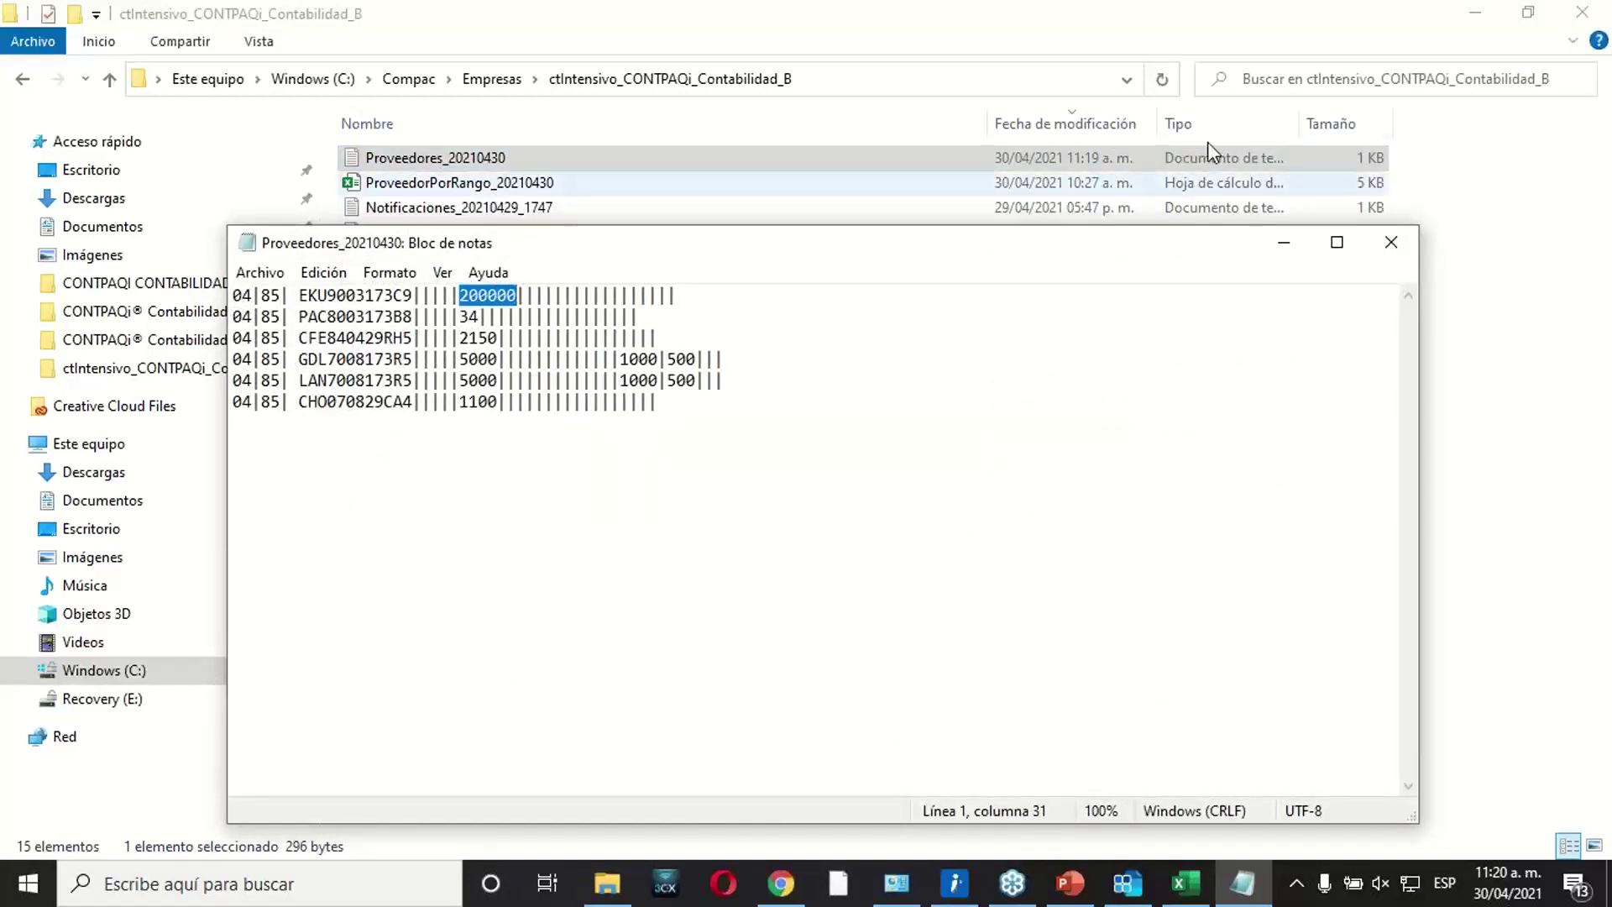
left_click(1392, 243)
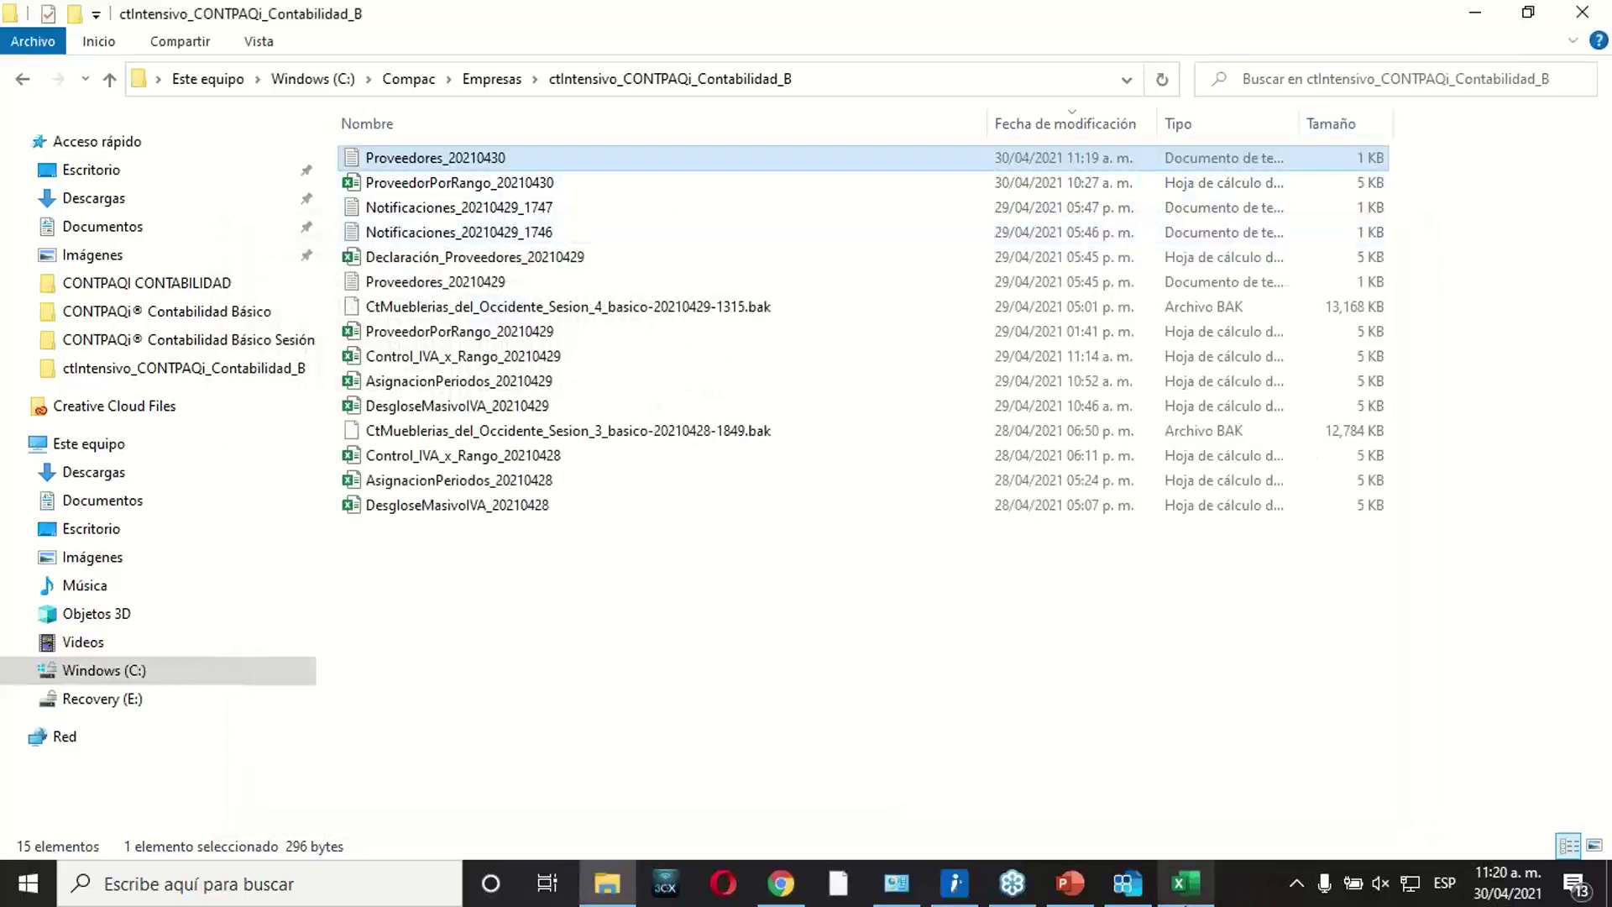
Close the Formato_A29CONTPAQi workbook in Excel and switch to the PowerPoint presentation at the DIOT exercise slide.
left_click(1185, 891)
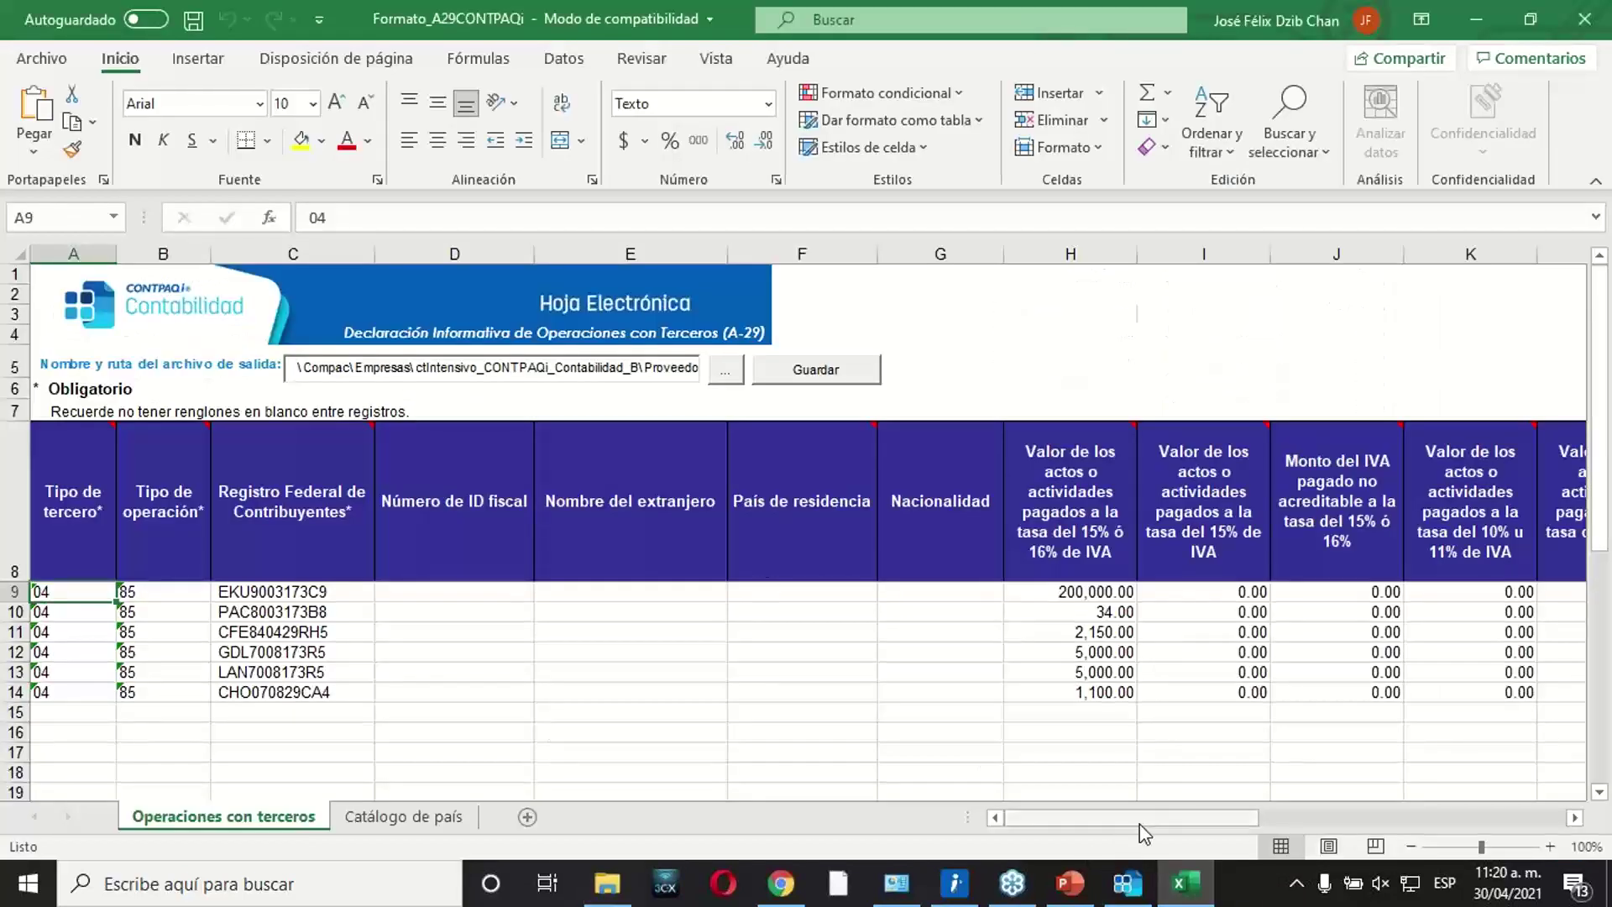
left_click(805, 695)
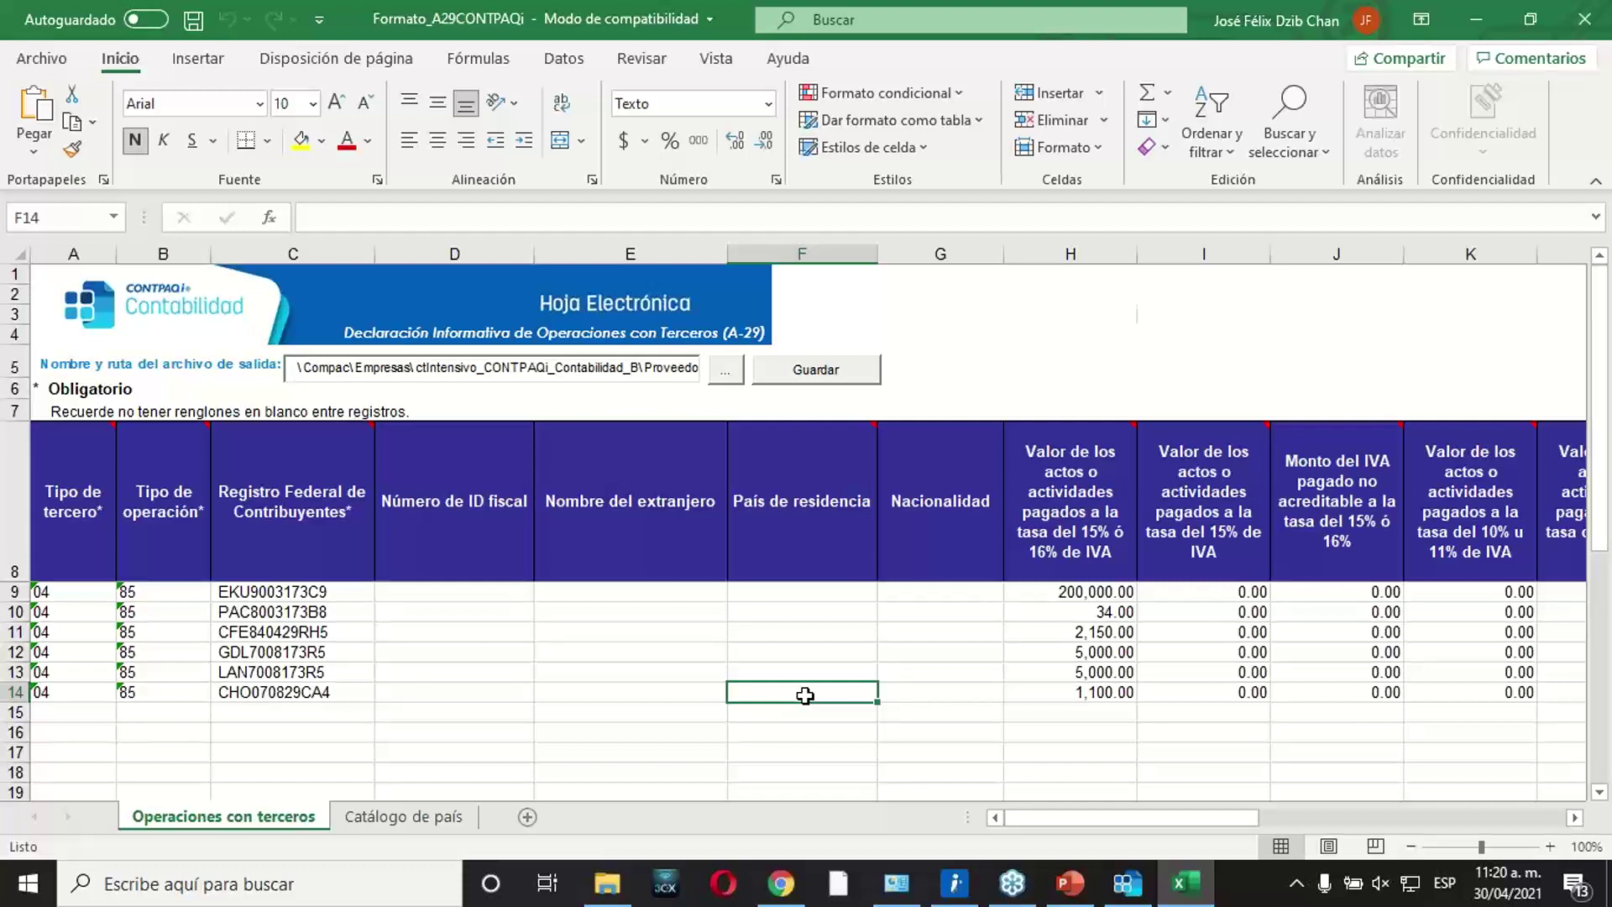
left_click(1585, 19)
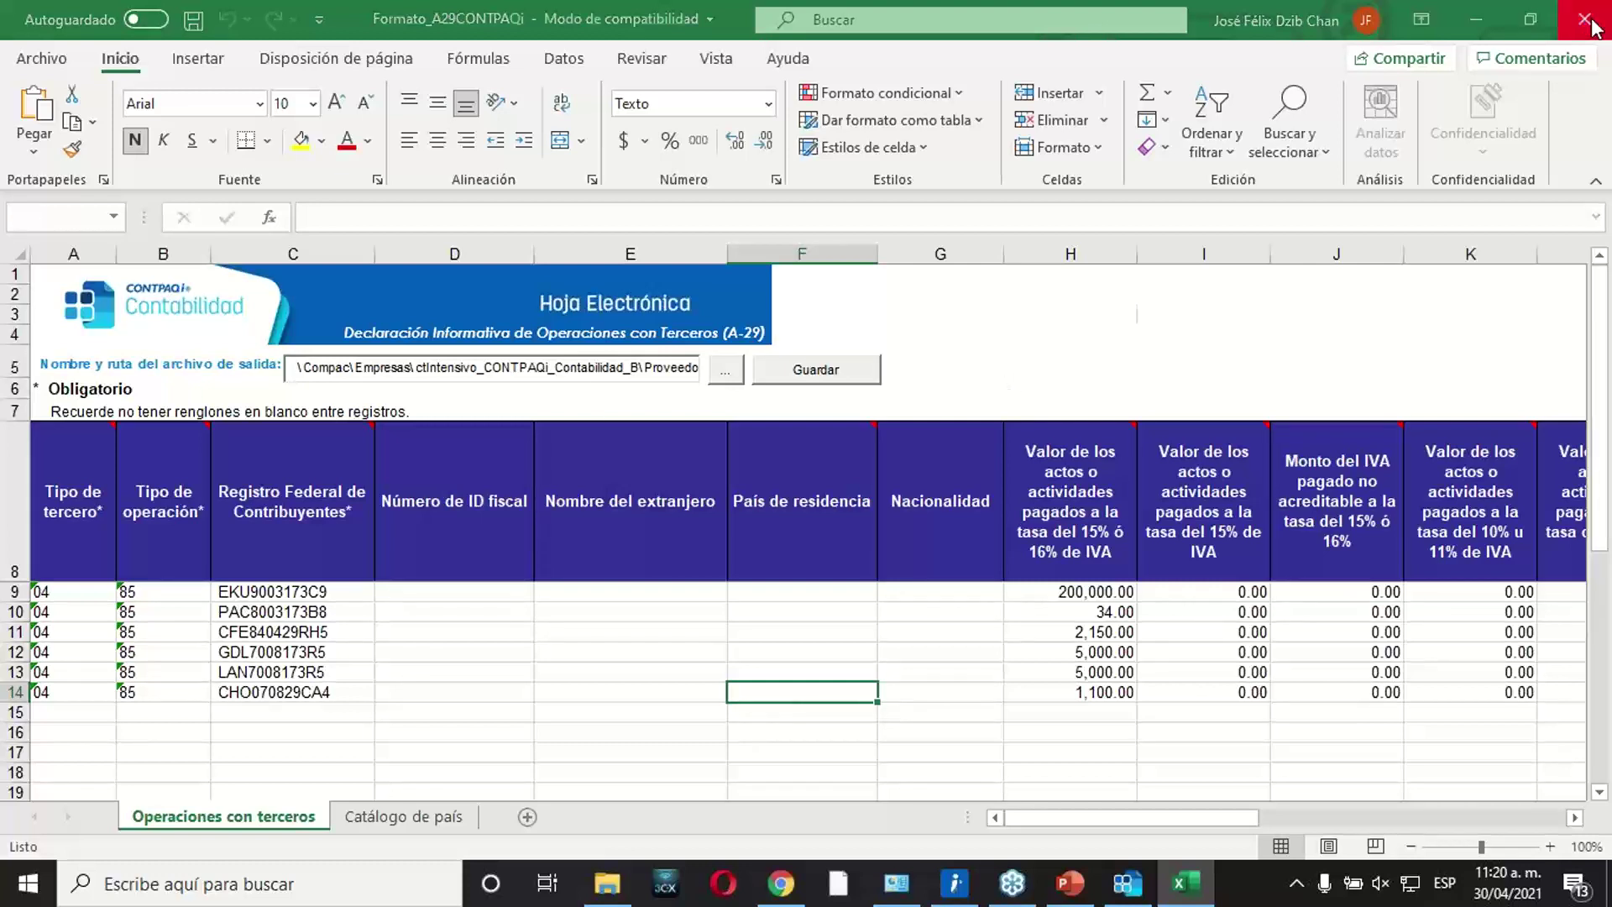
left_click(825, 472)
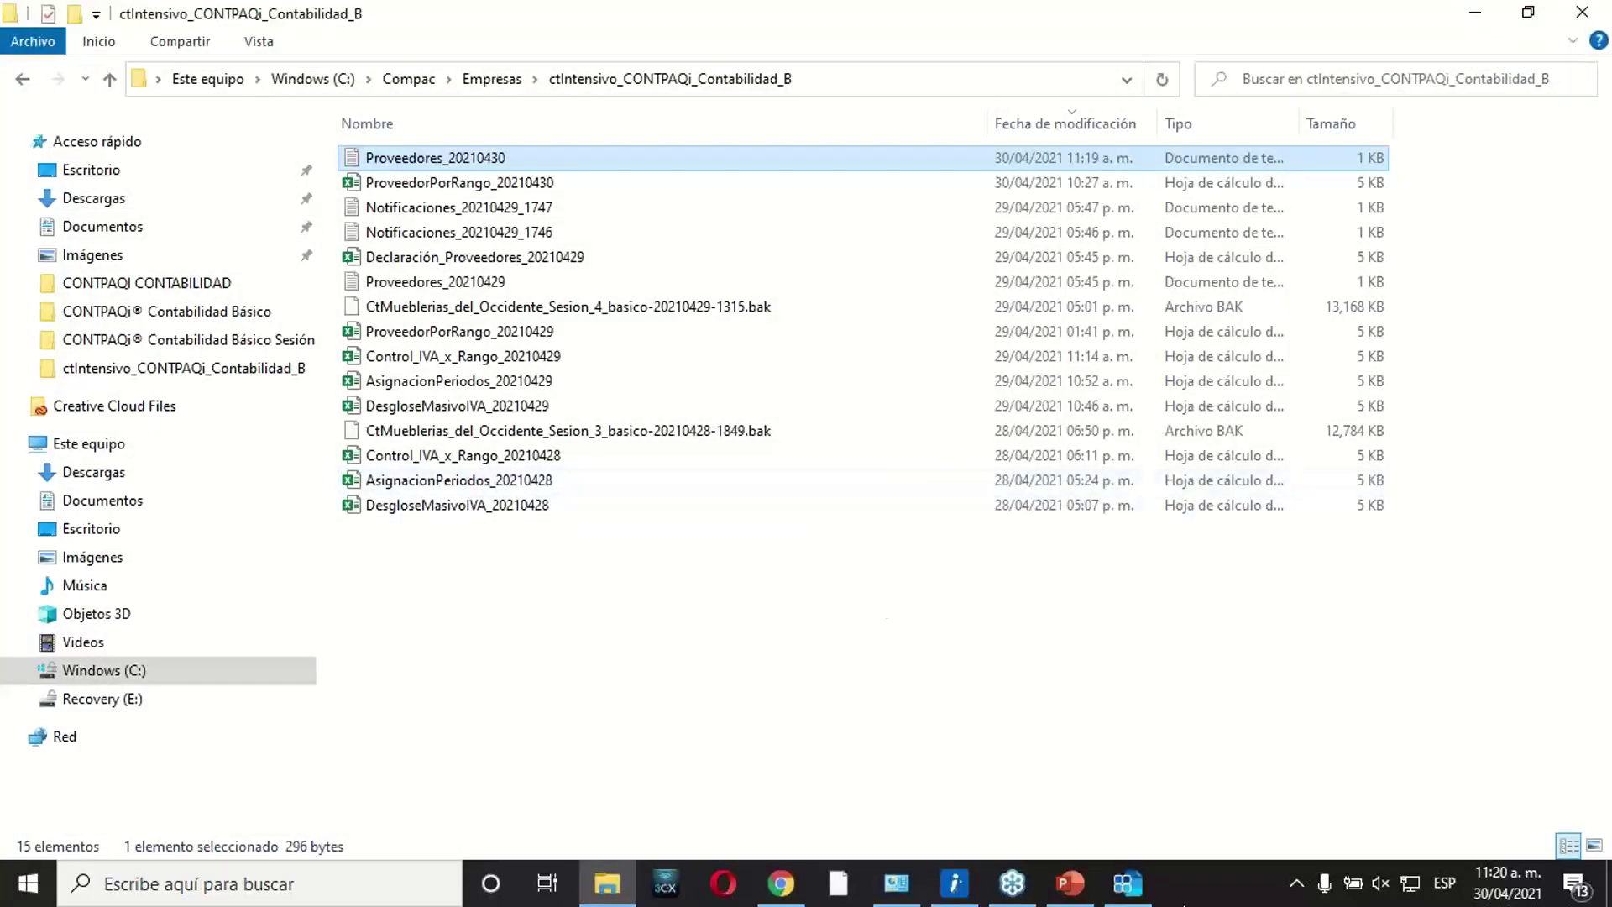
left_click(1127, 883)
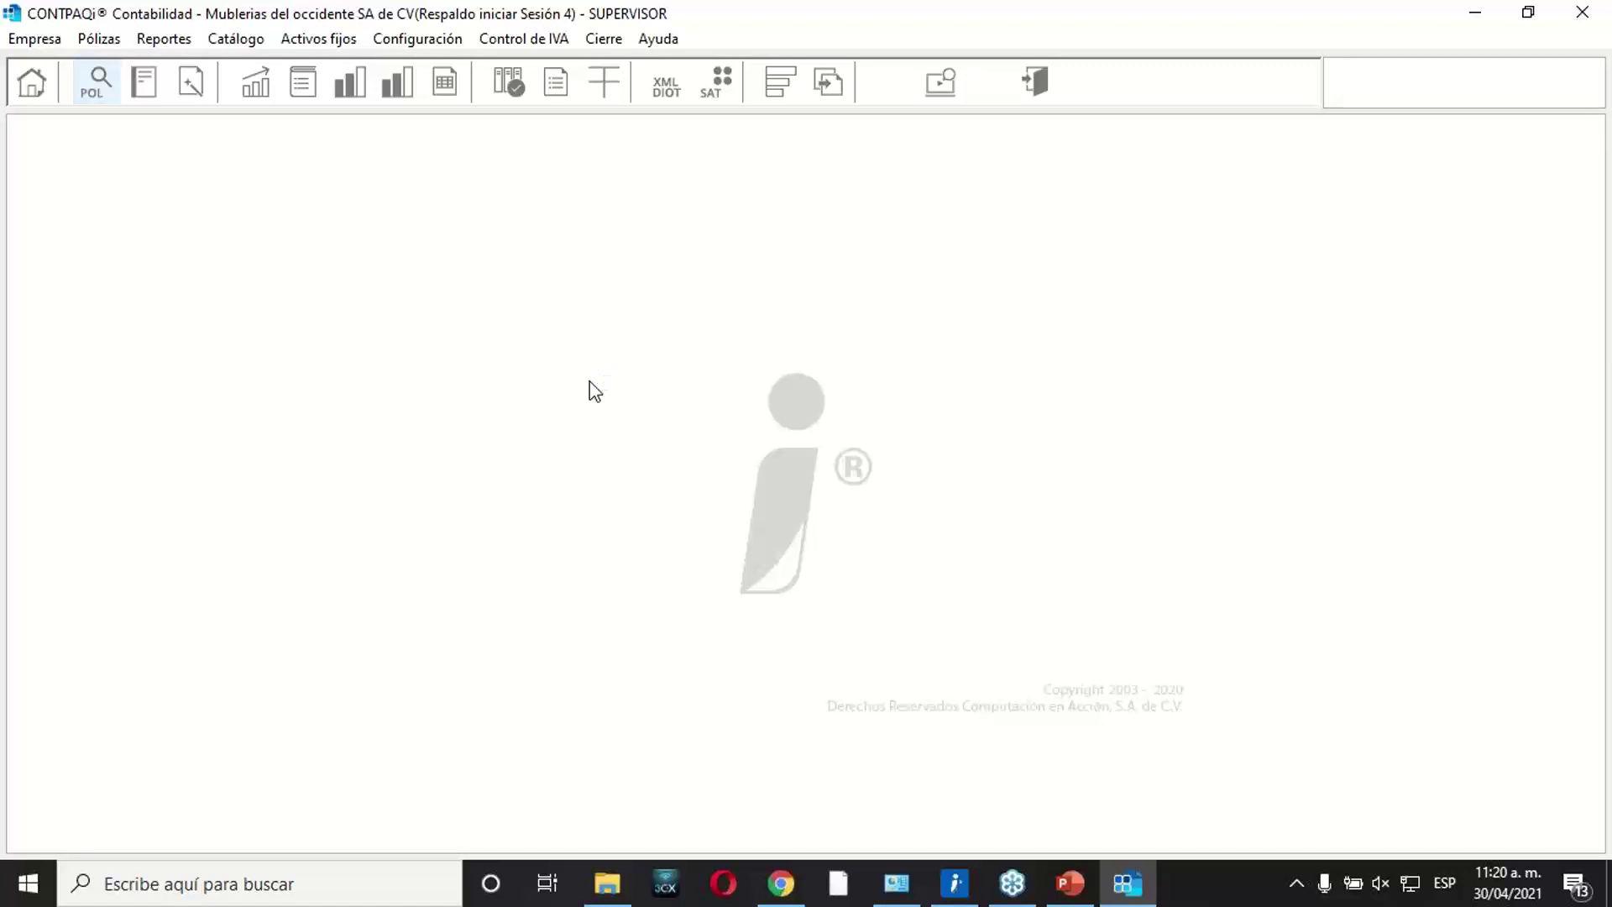
left_click(1070, 882)
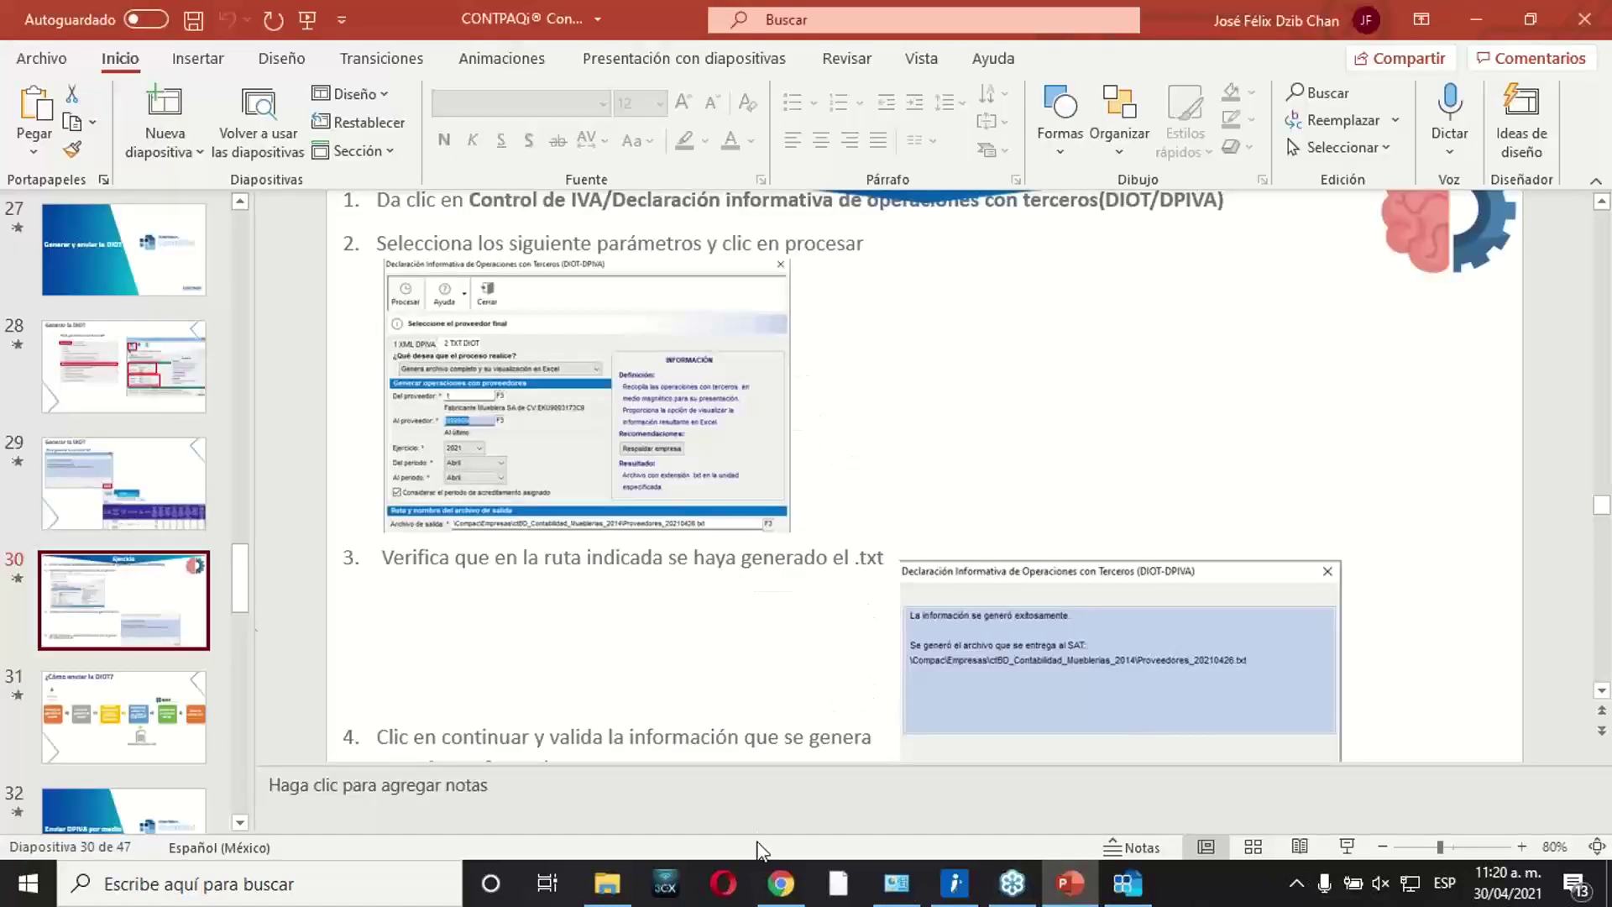
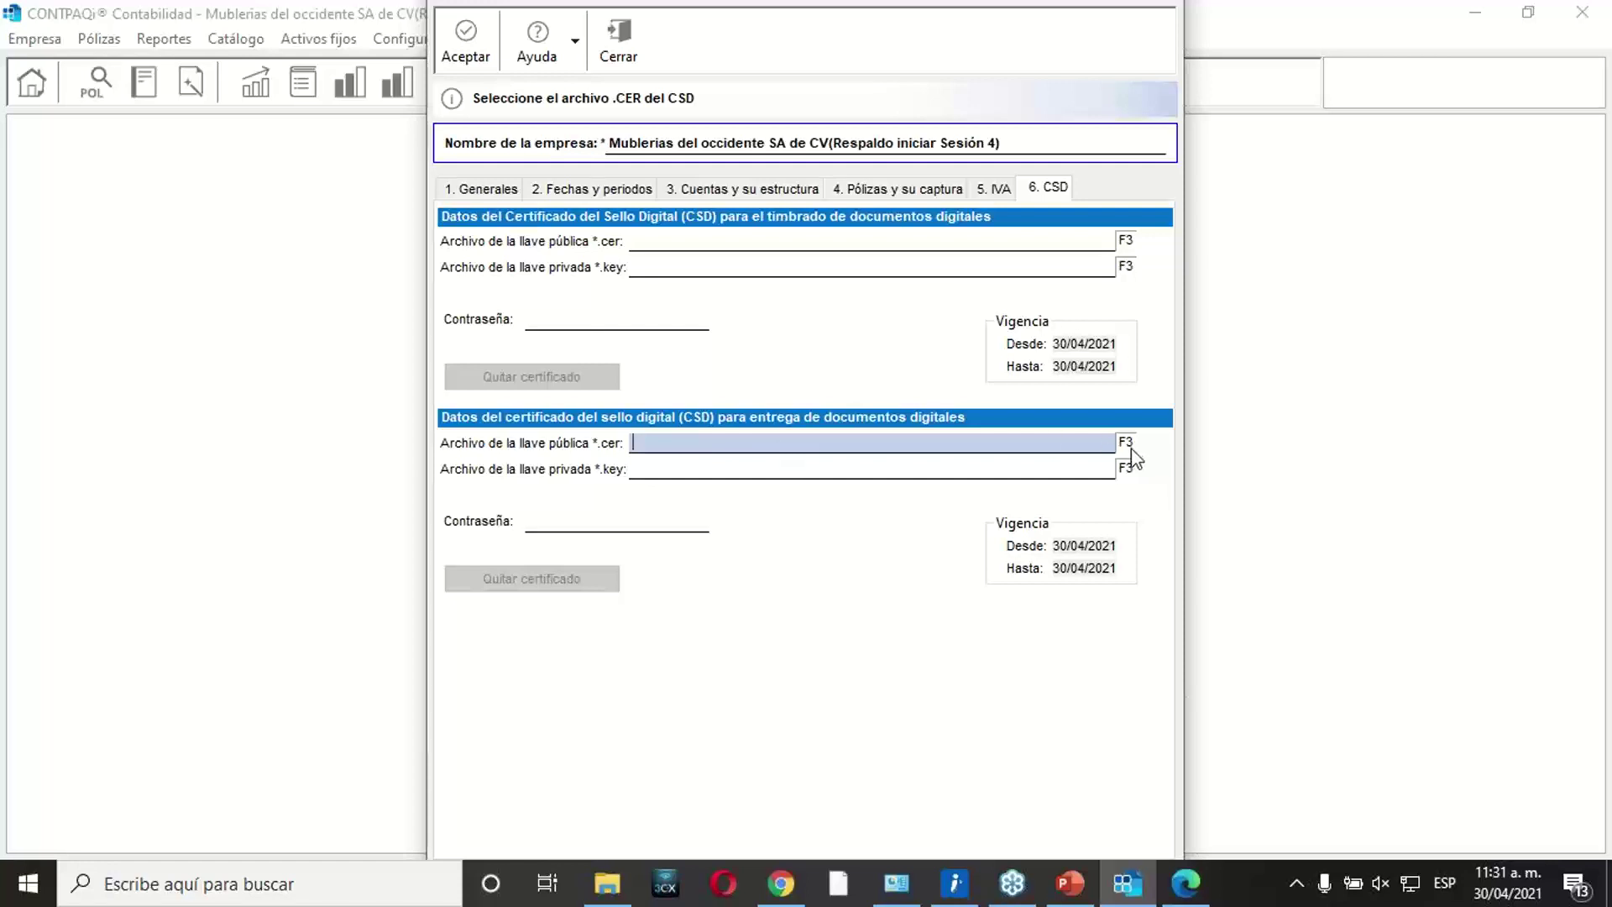
Assign the .cer and .key files from the CSD folder to the certificate for delivery of digital documents.
left_click(1125, 442)
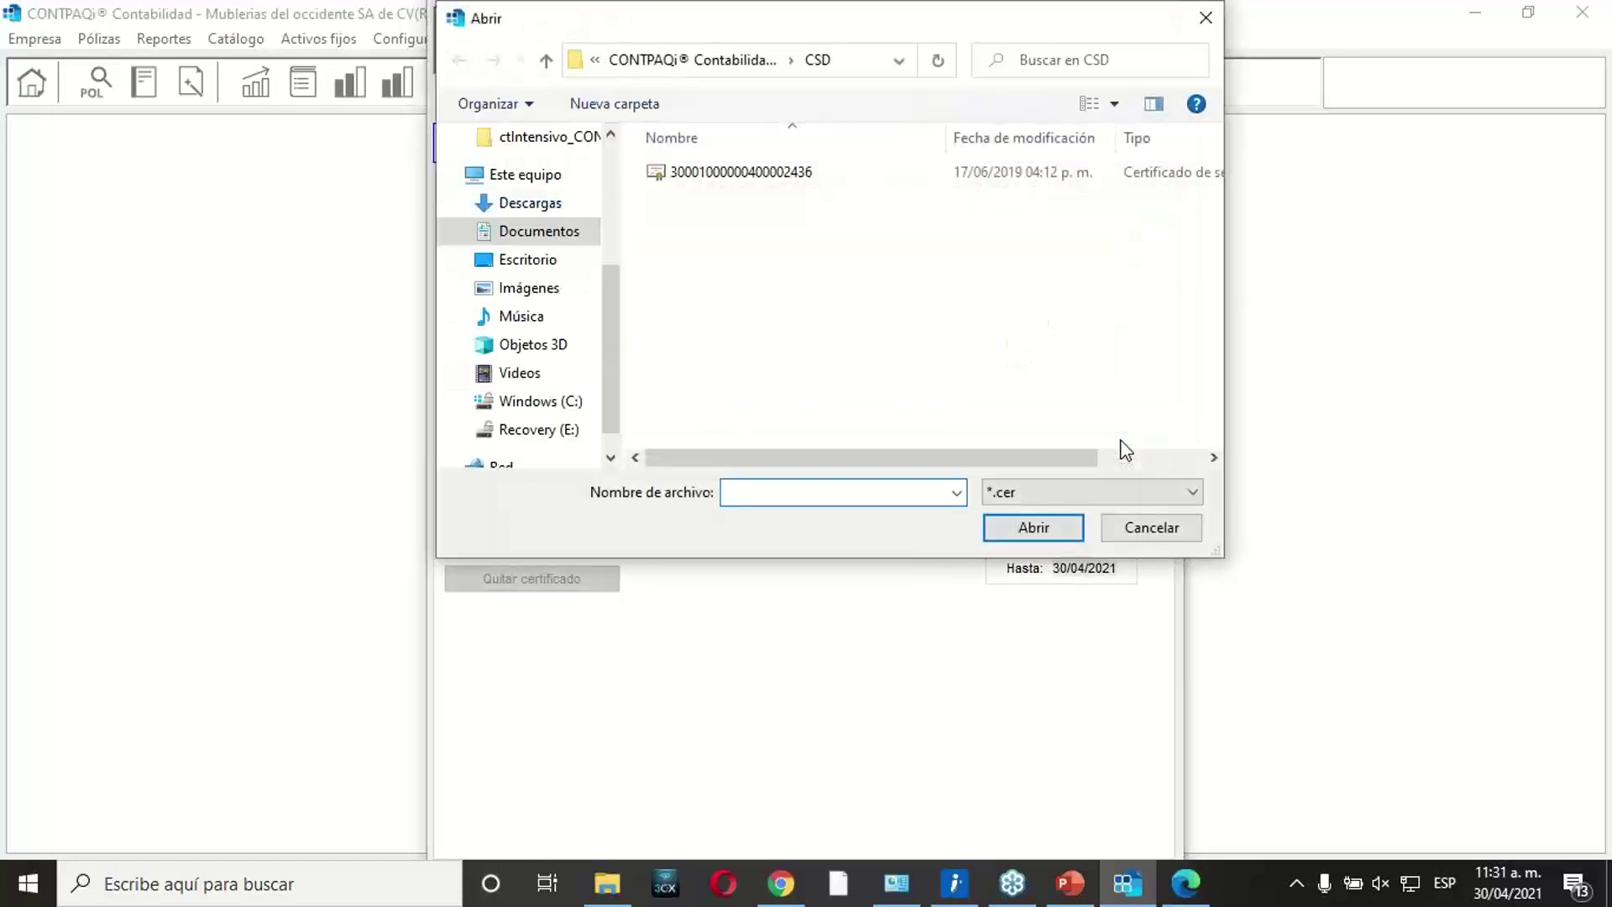
left_click_drag(695, 25, 577, 108)
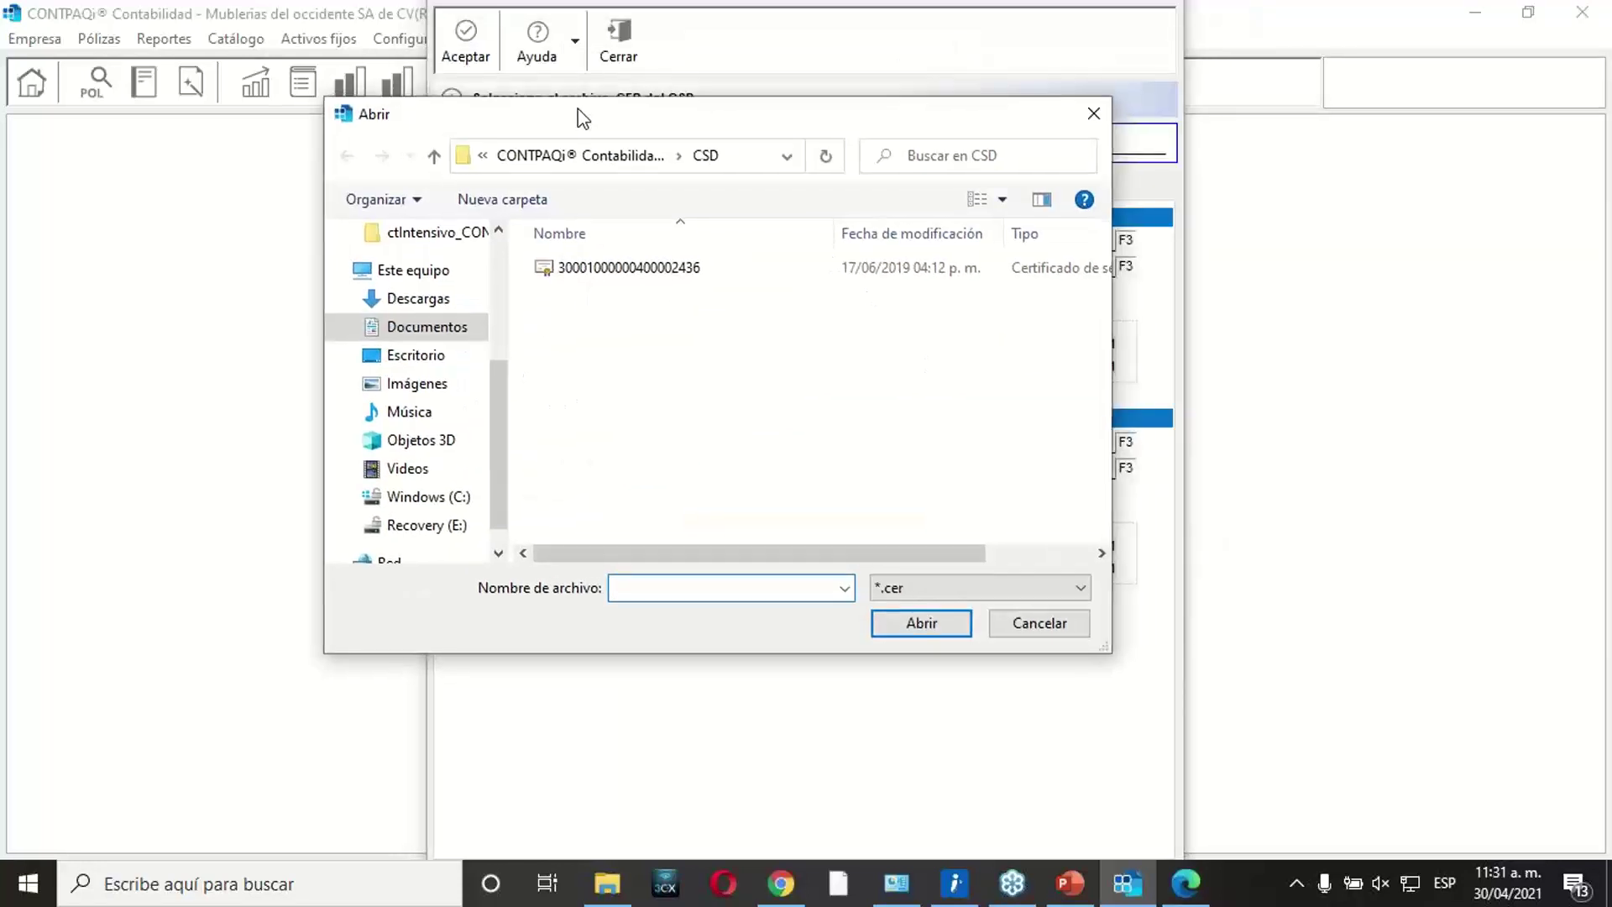
left_click(614, 271)
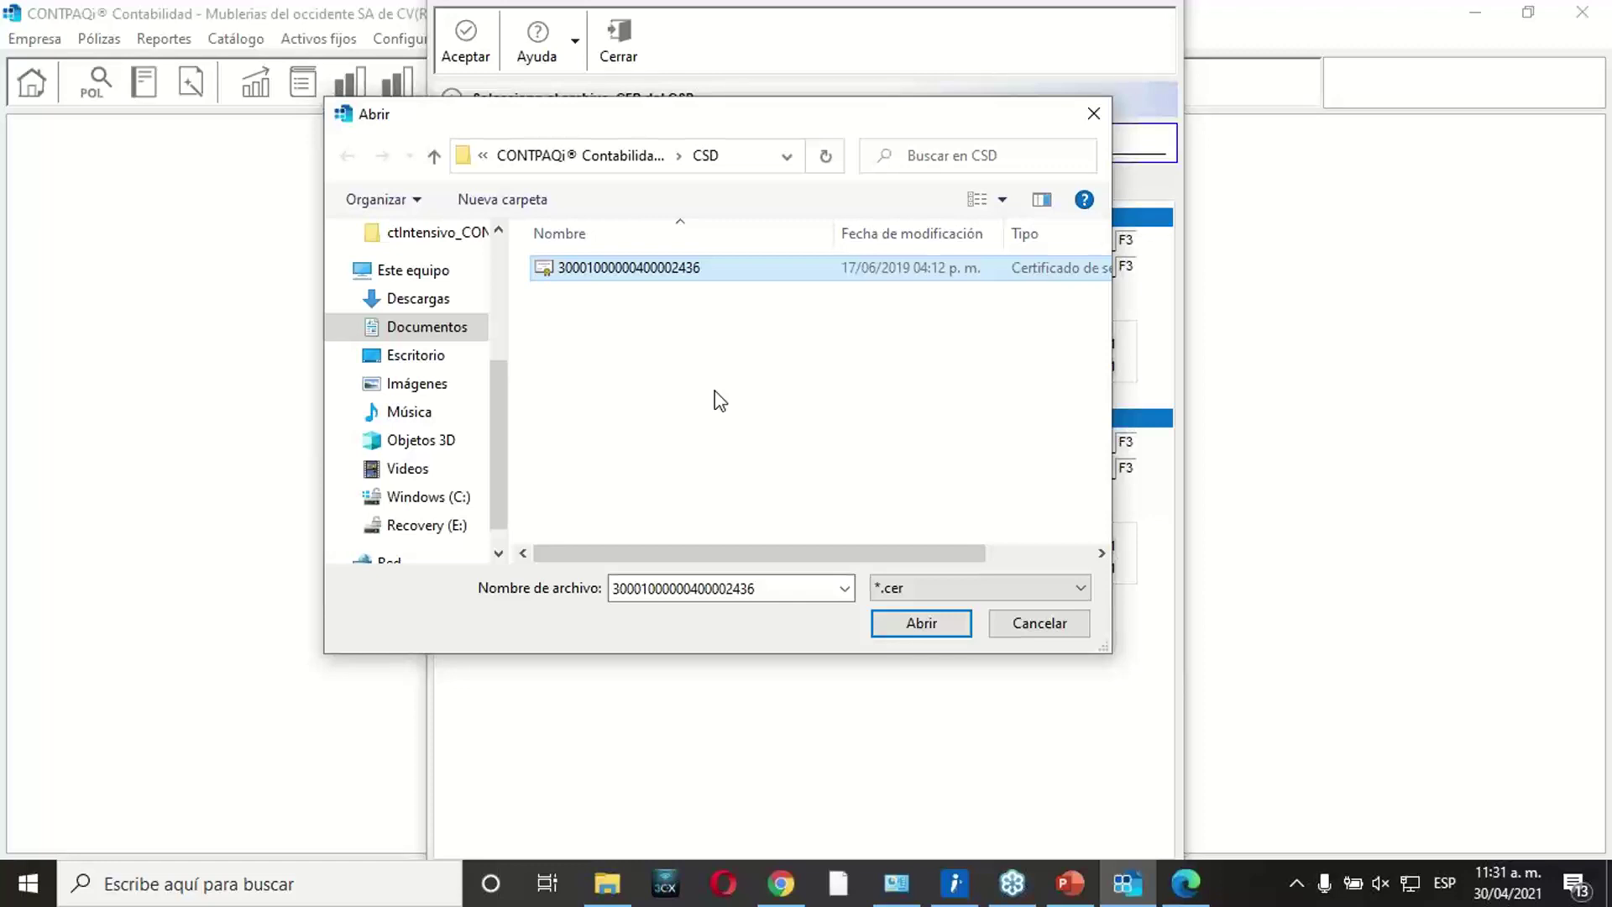
left_click(910, 629)
left_click(1126, 471)
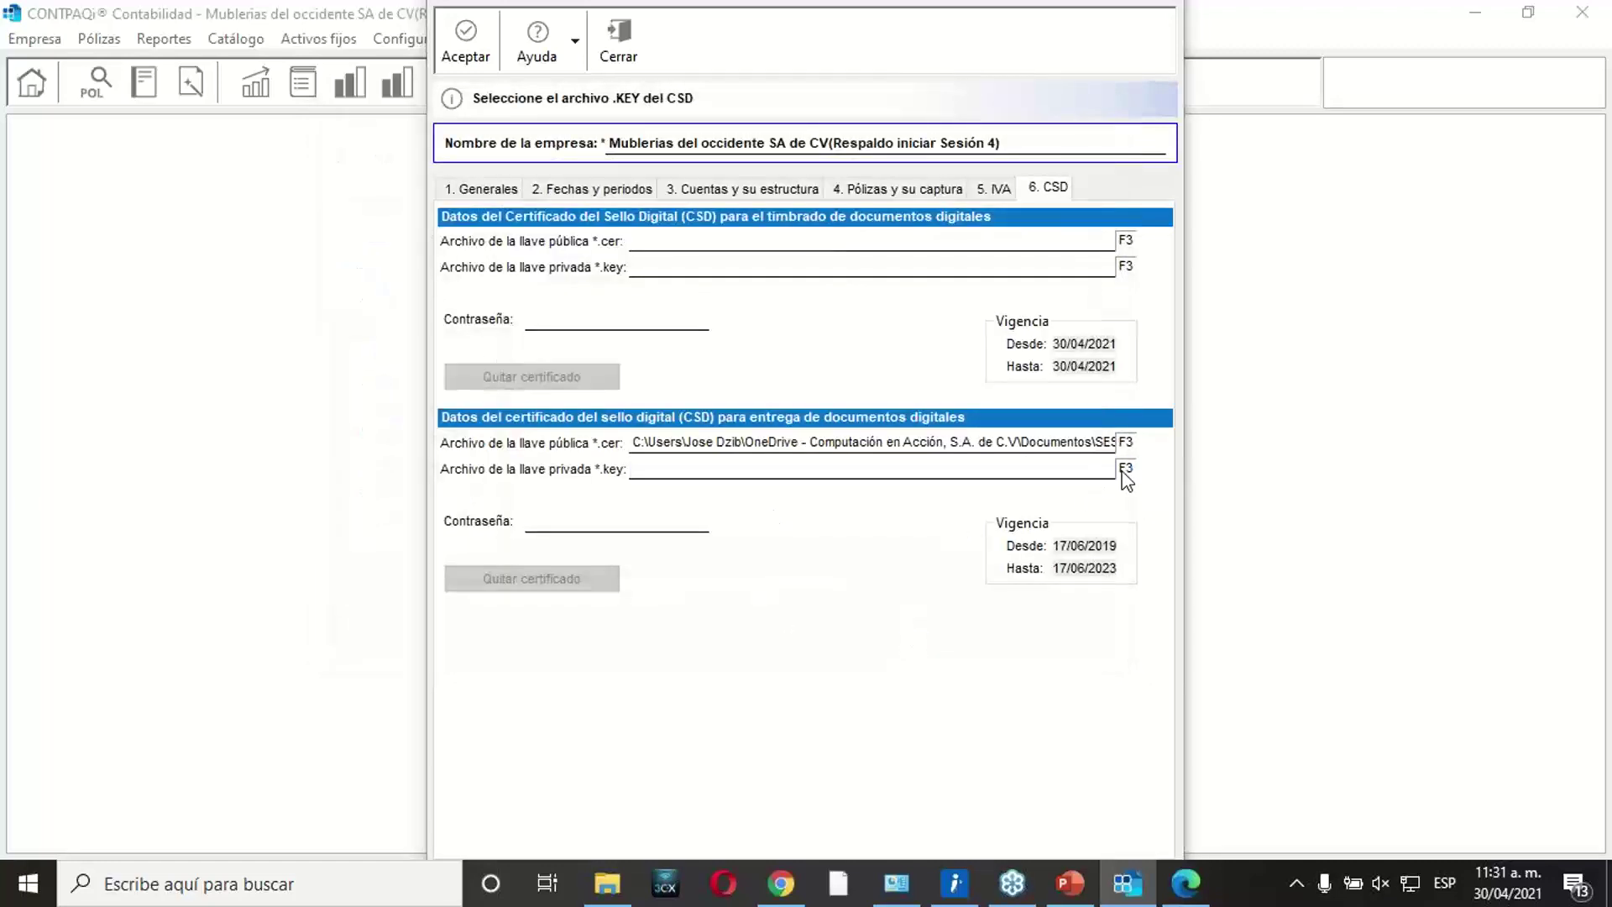
left_click(616, 270)
left_click(923, 628)
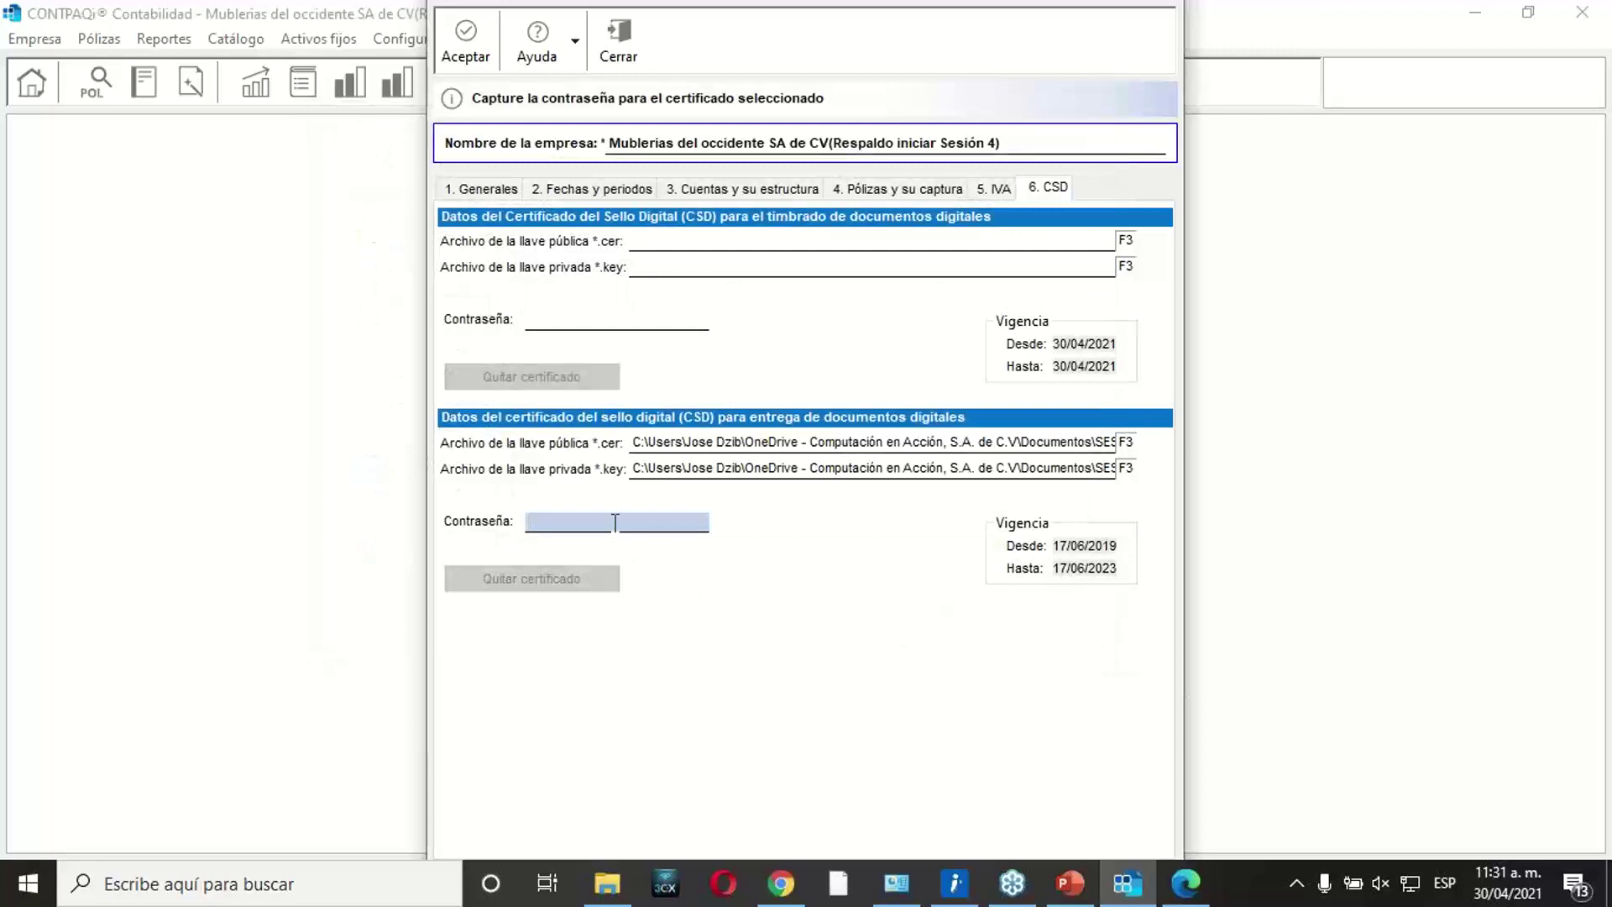
Enter the private key password for the delivery certificate, save the company settings and accept the test certificate notice.
type("*********")
left_click(450, 63)
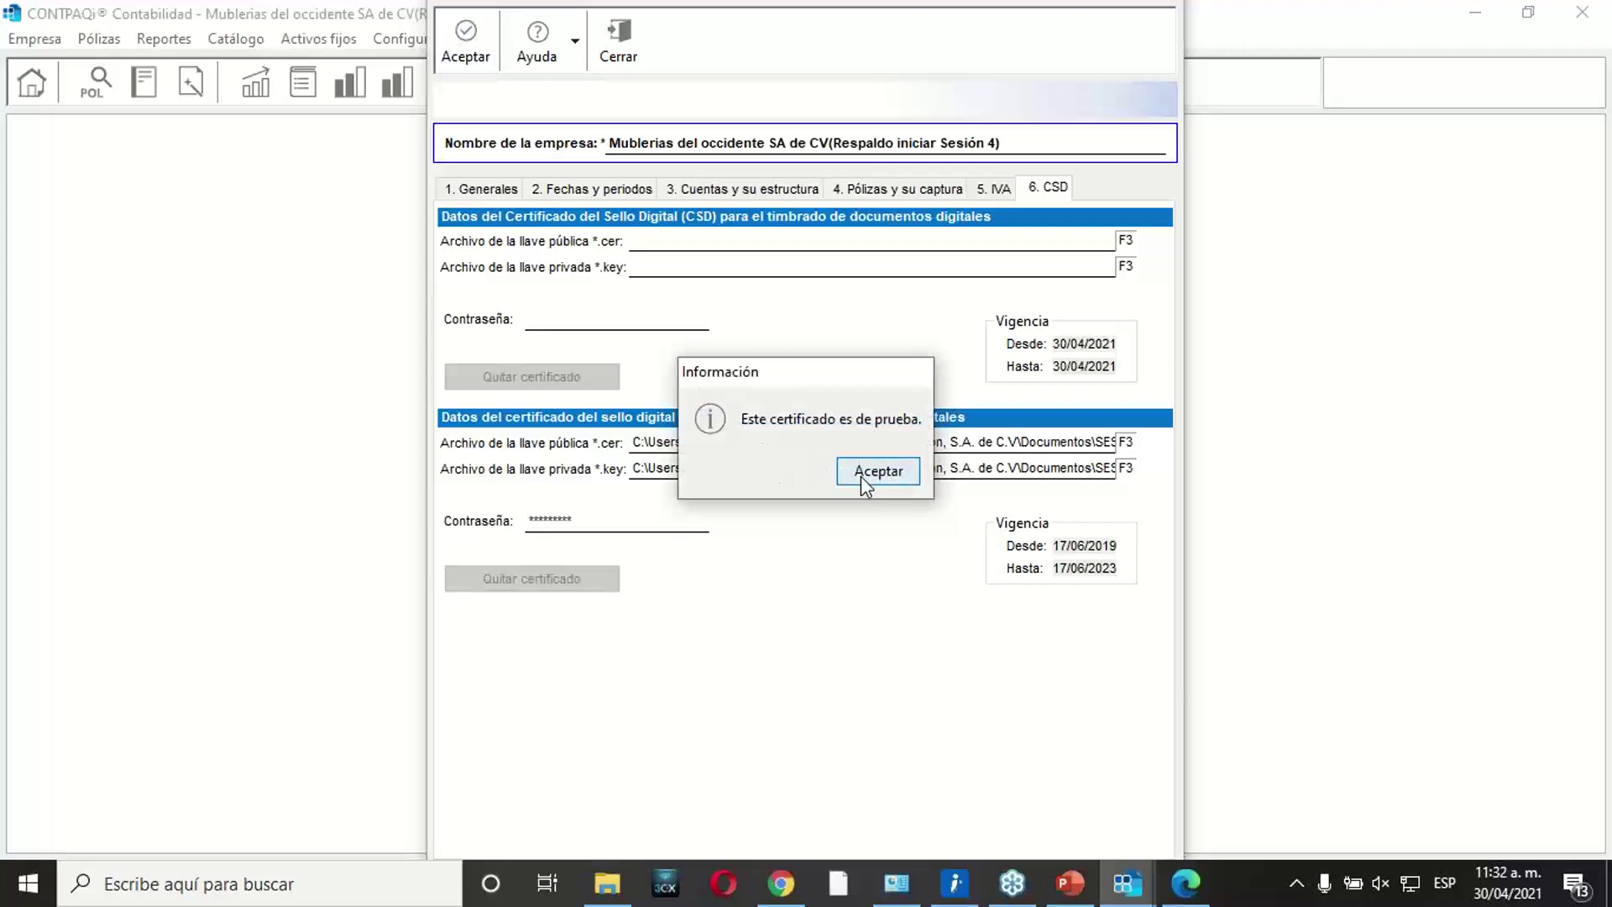
left_click(865, 482)
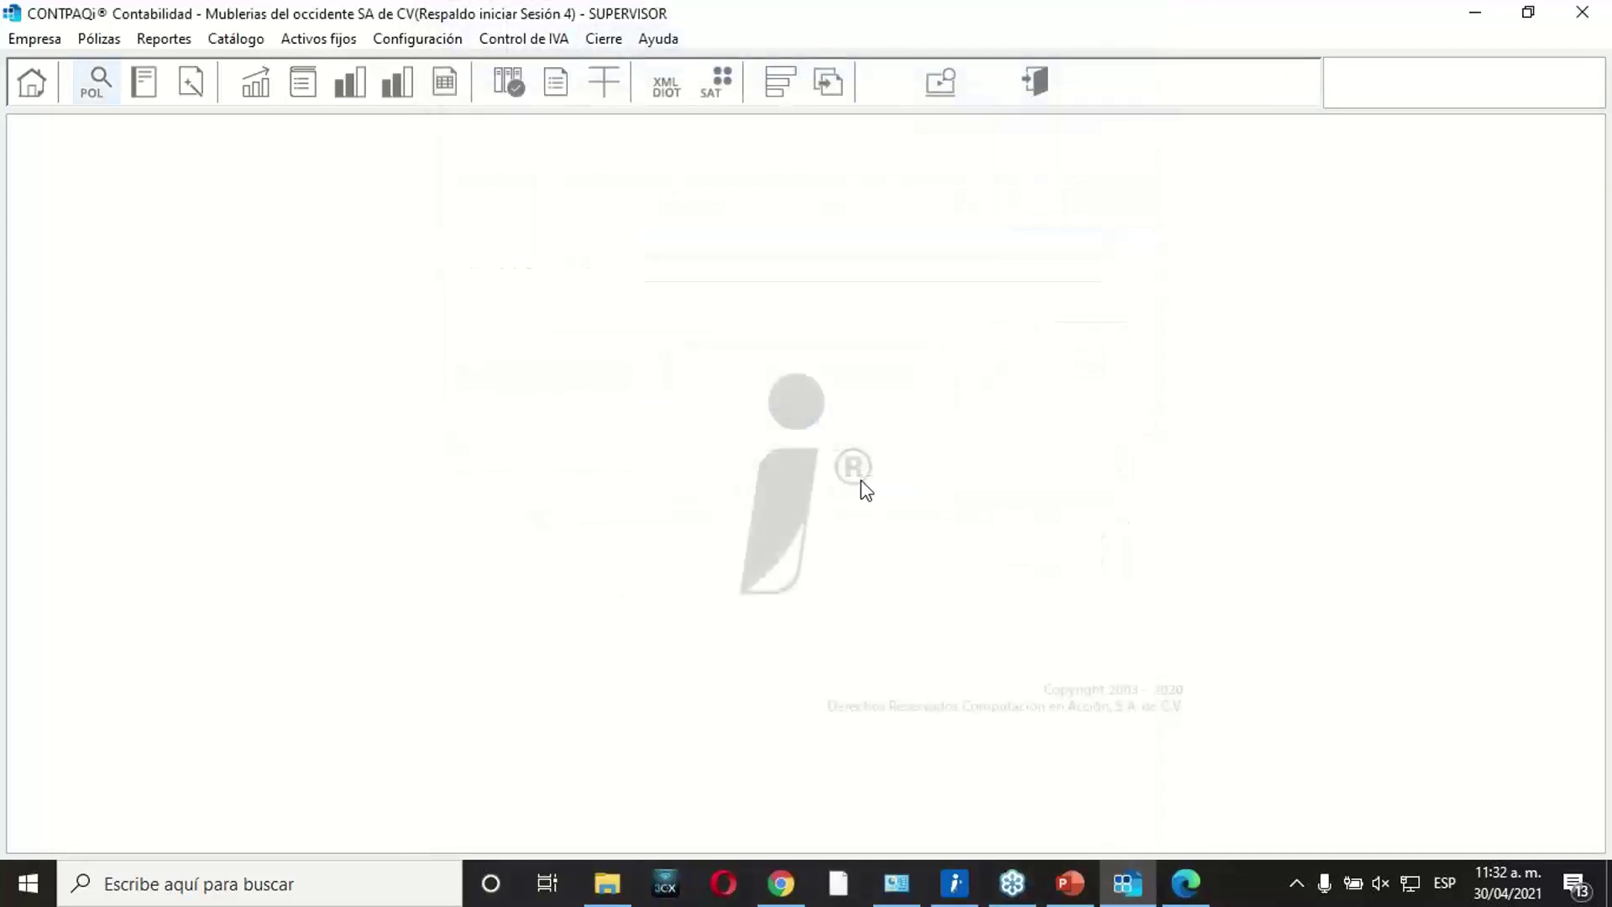
Reopen the company redefinition, check the IVA settings and both CSD certificate sections, and close it without changes.
left_click(390, 39)
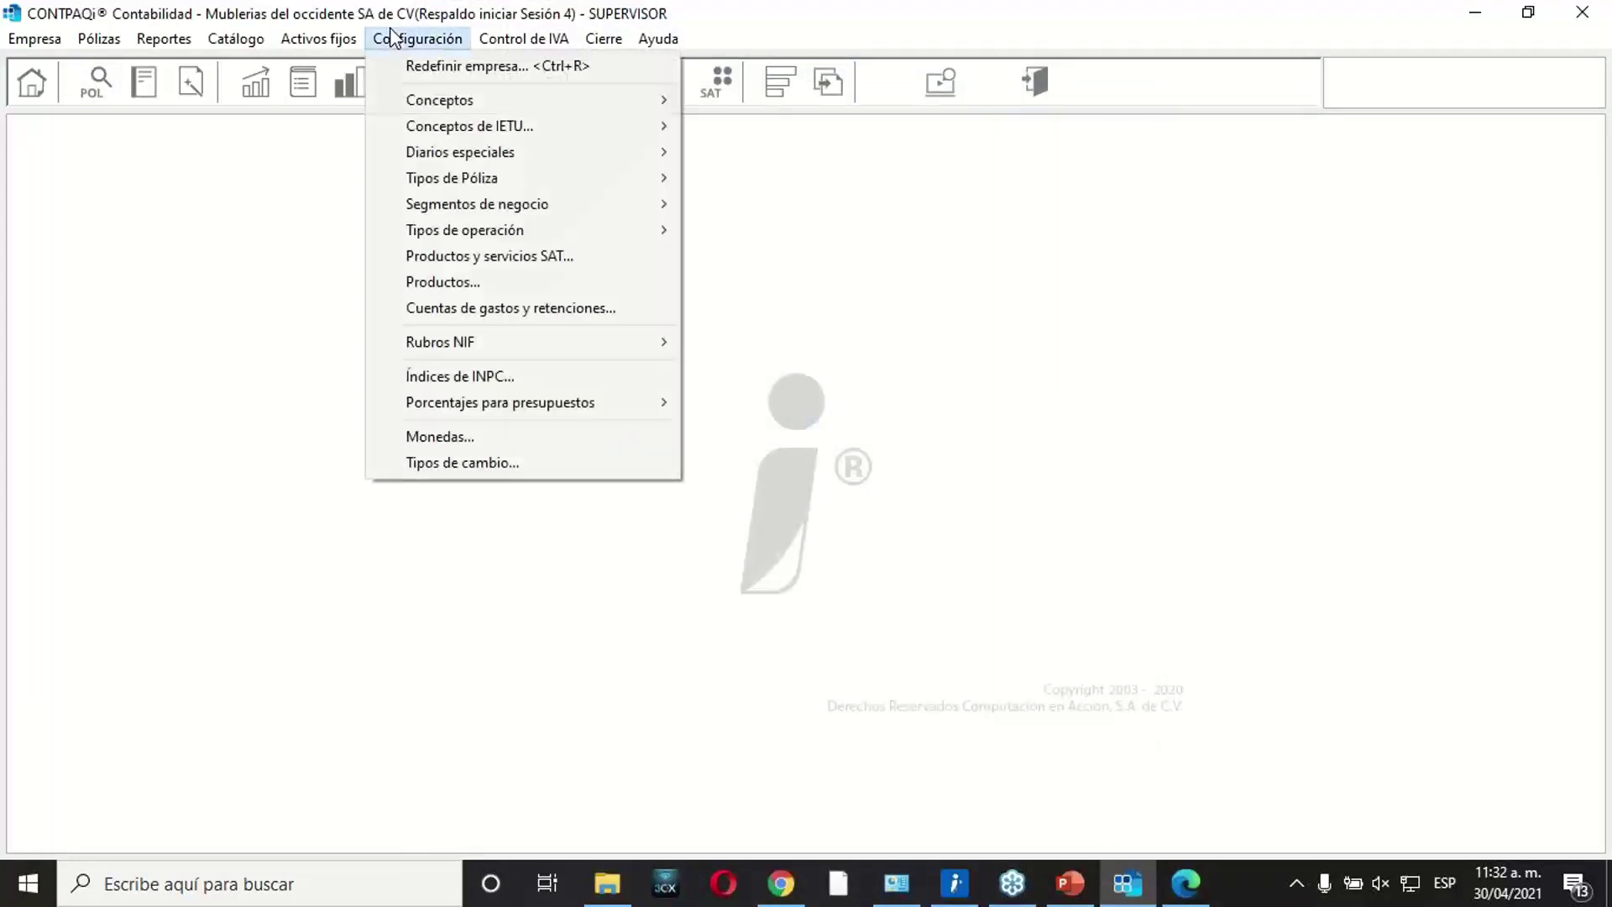
left_click(424, 67)
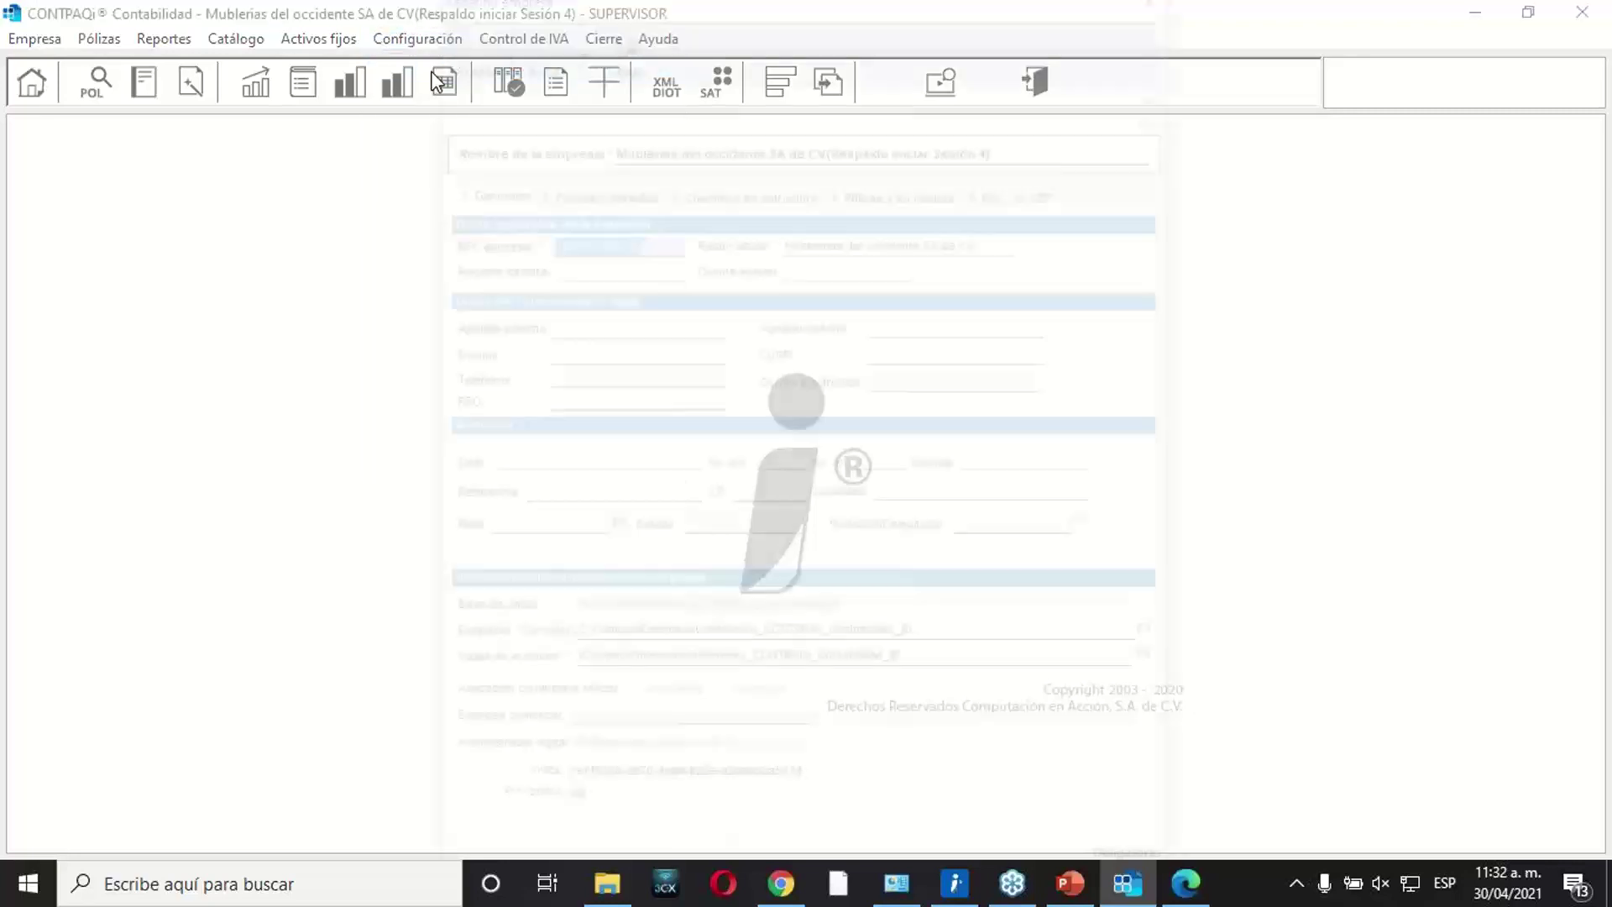
left_click(999, 190)
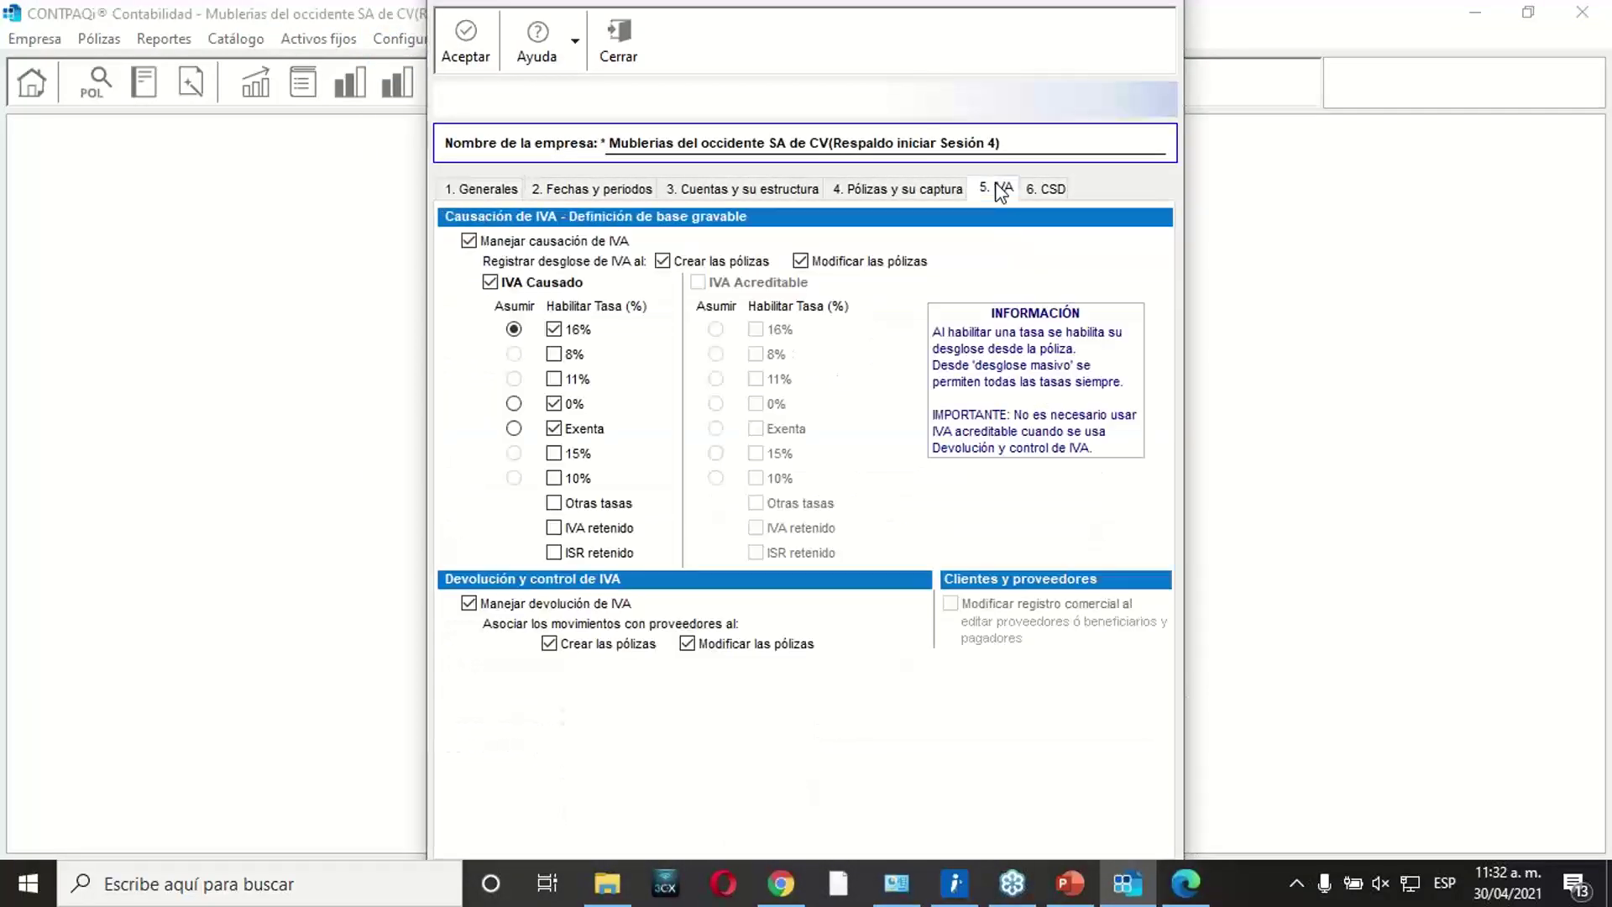
left_click(1035, 190)
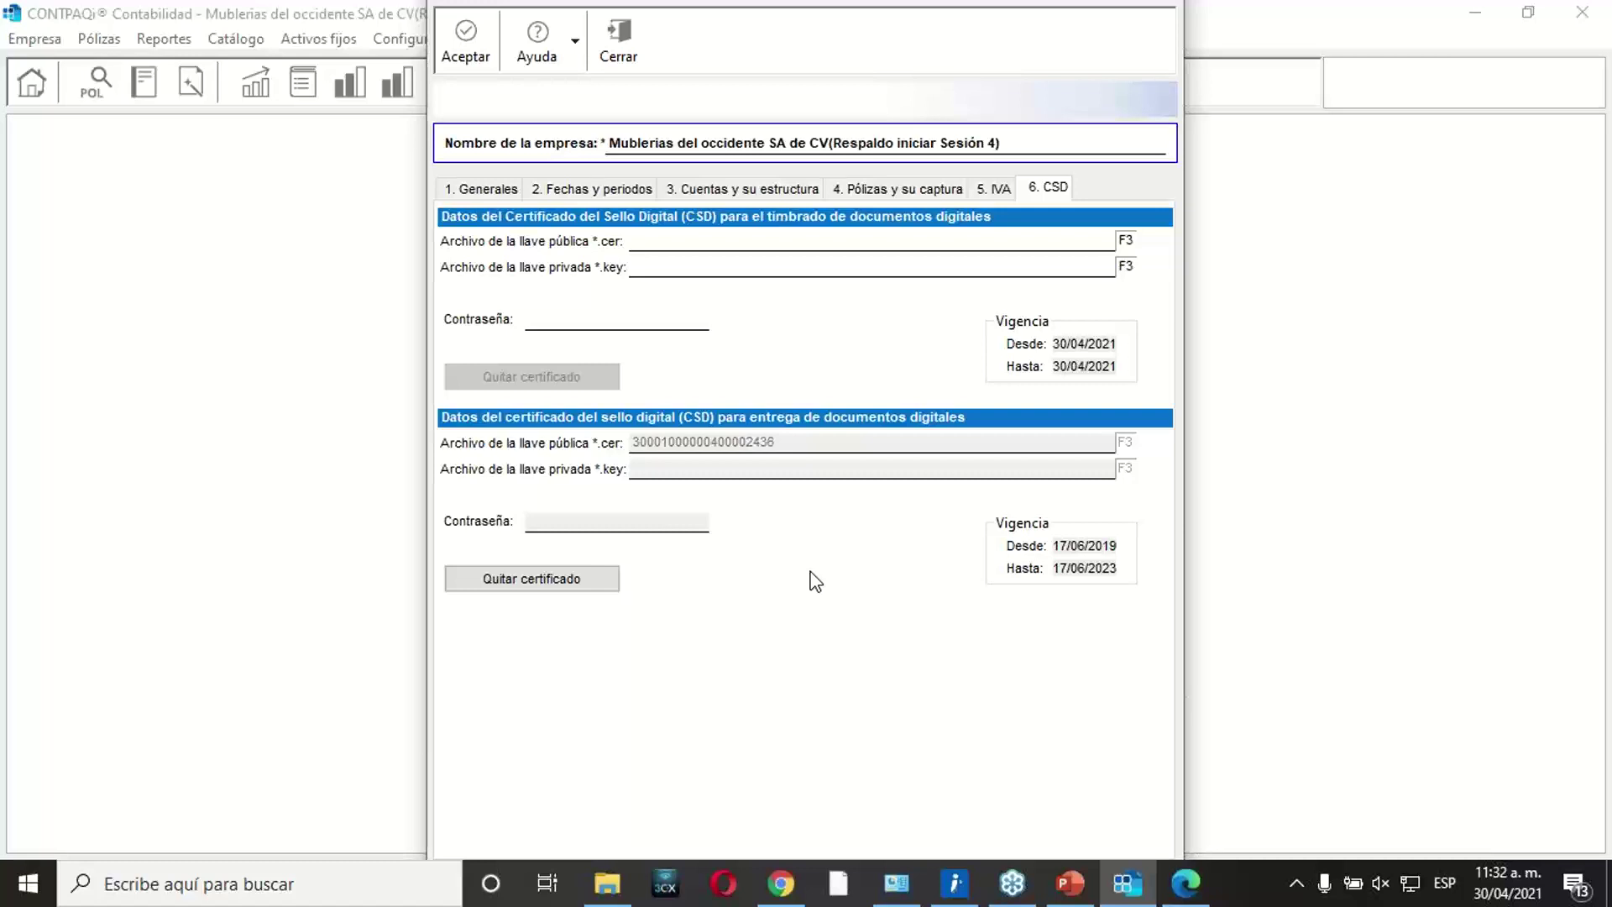
left_click(707, 251)
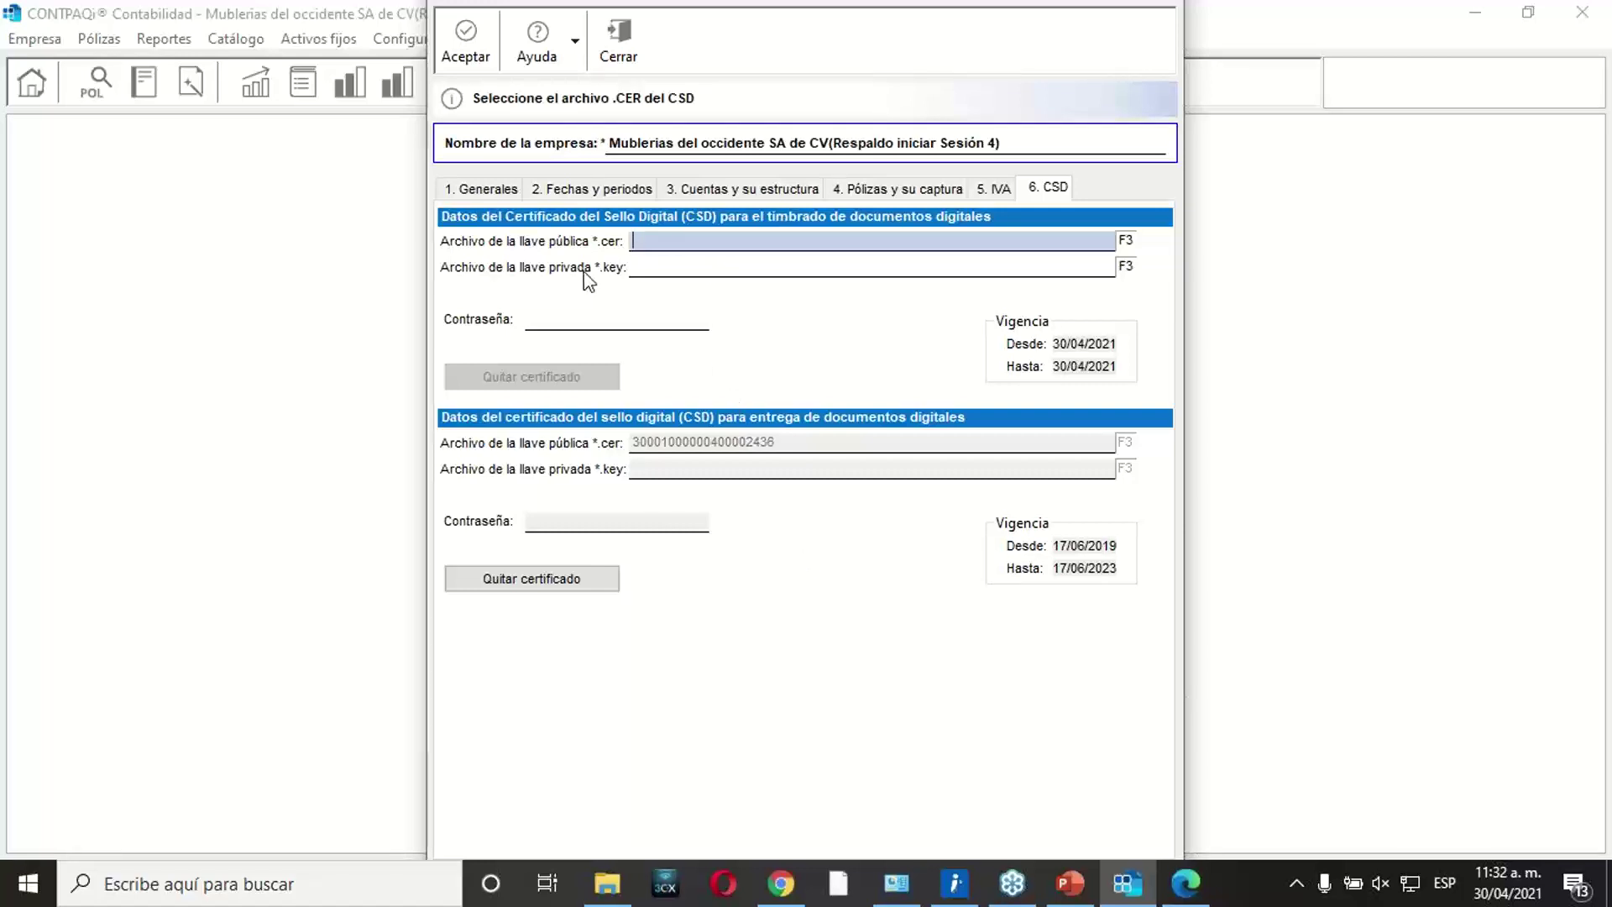
left_click(686, 269)
left_click(727, 240)
left_click(621, 56)
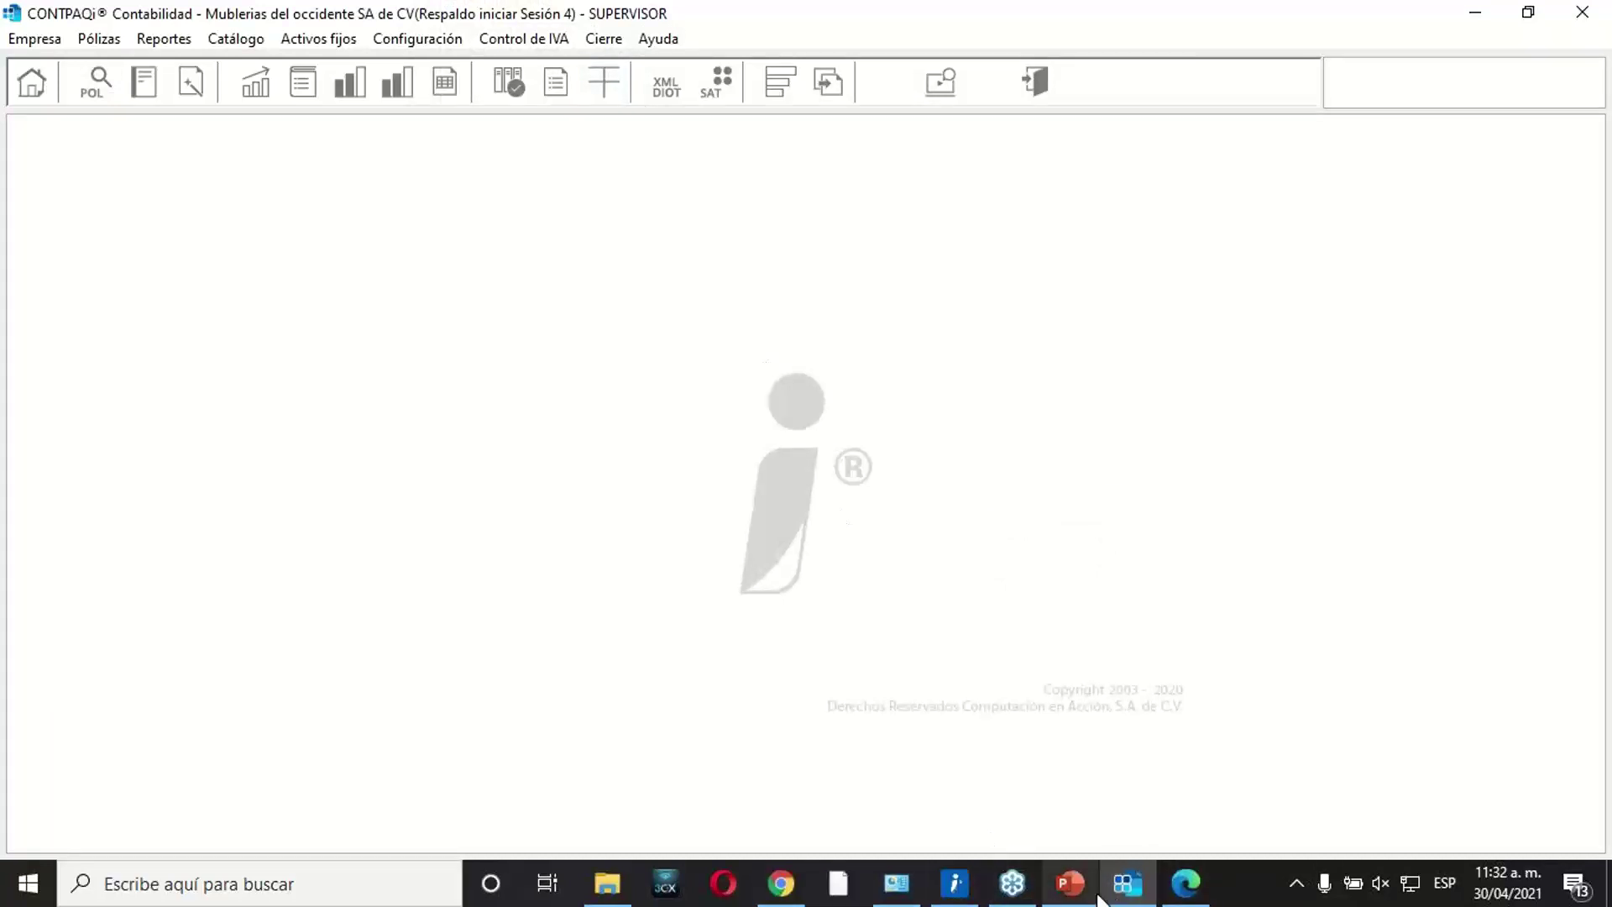
Switch to the PowerPoint presentation and show slide 39 with the DIOT/DPIVA processing parameters.
left_click(1071, 883)
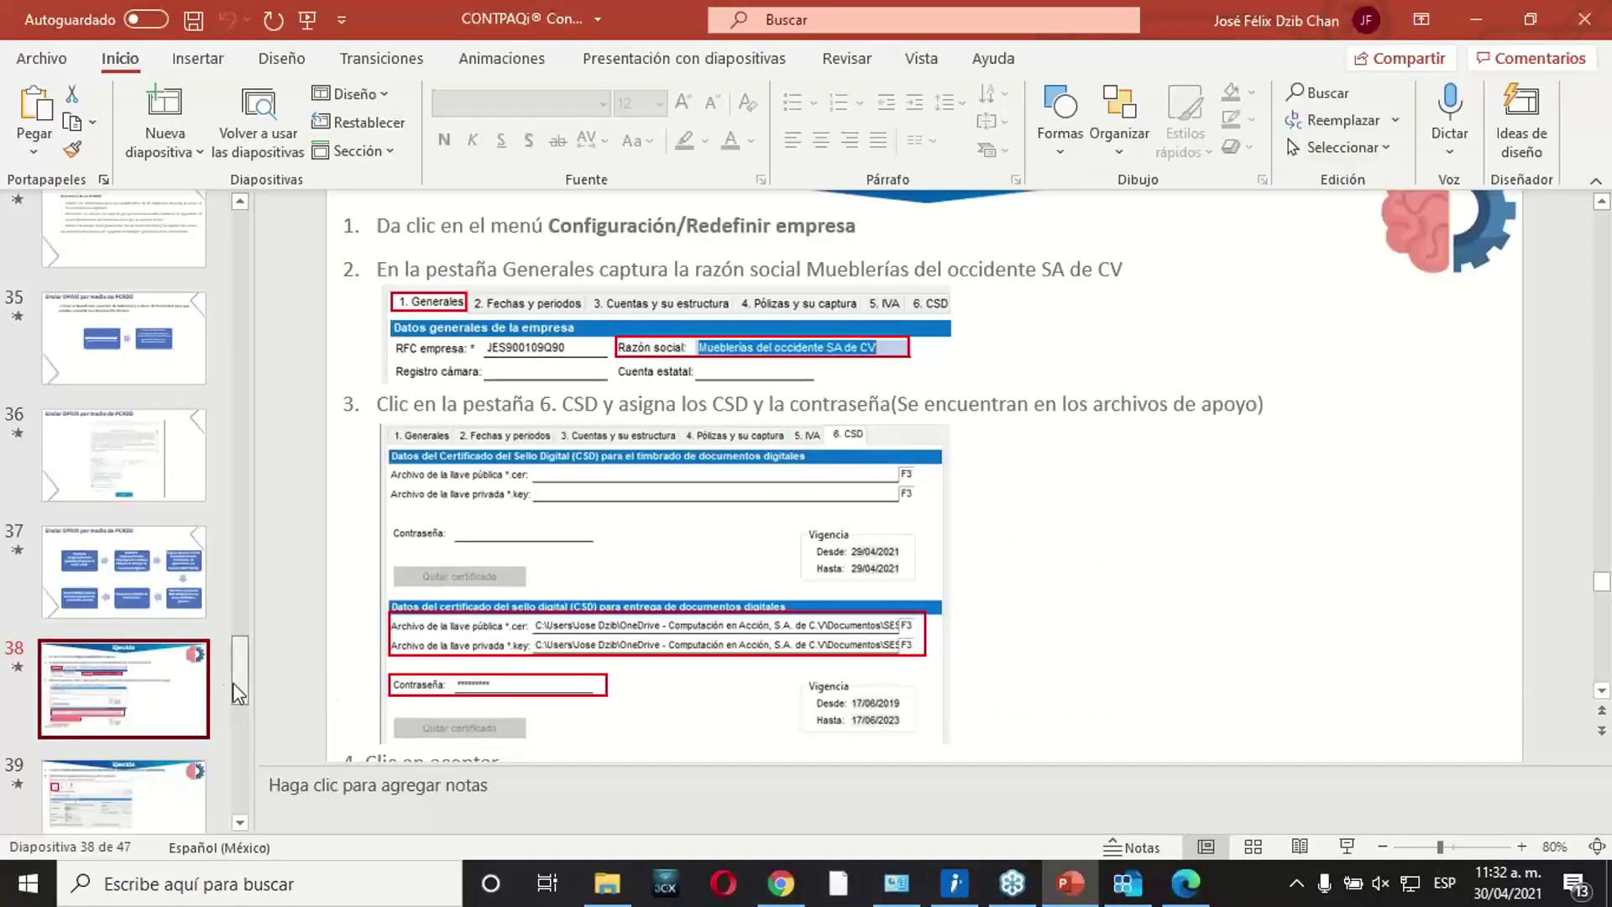
left_click_drag(233, 683, 243, 721)
left_click(158, 498)
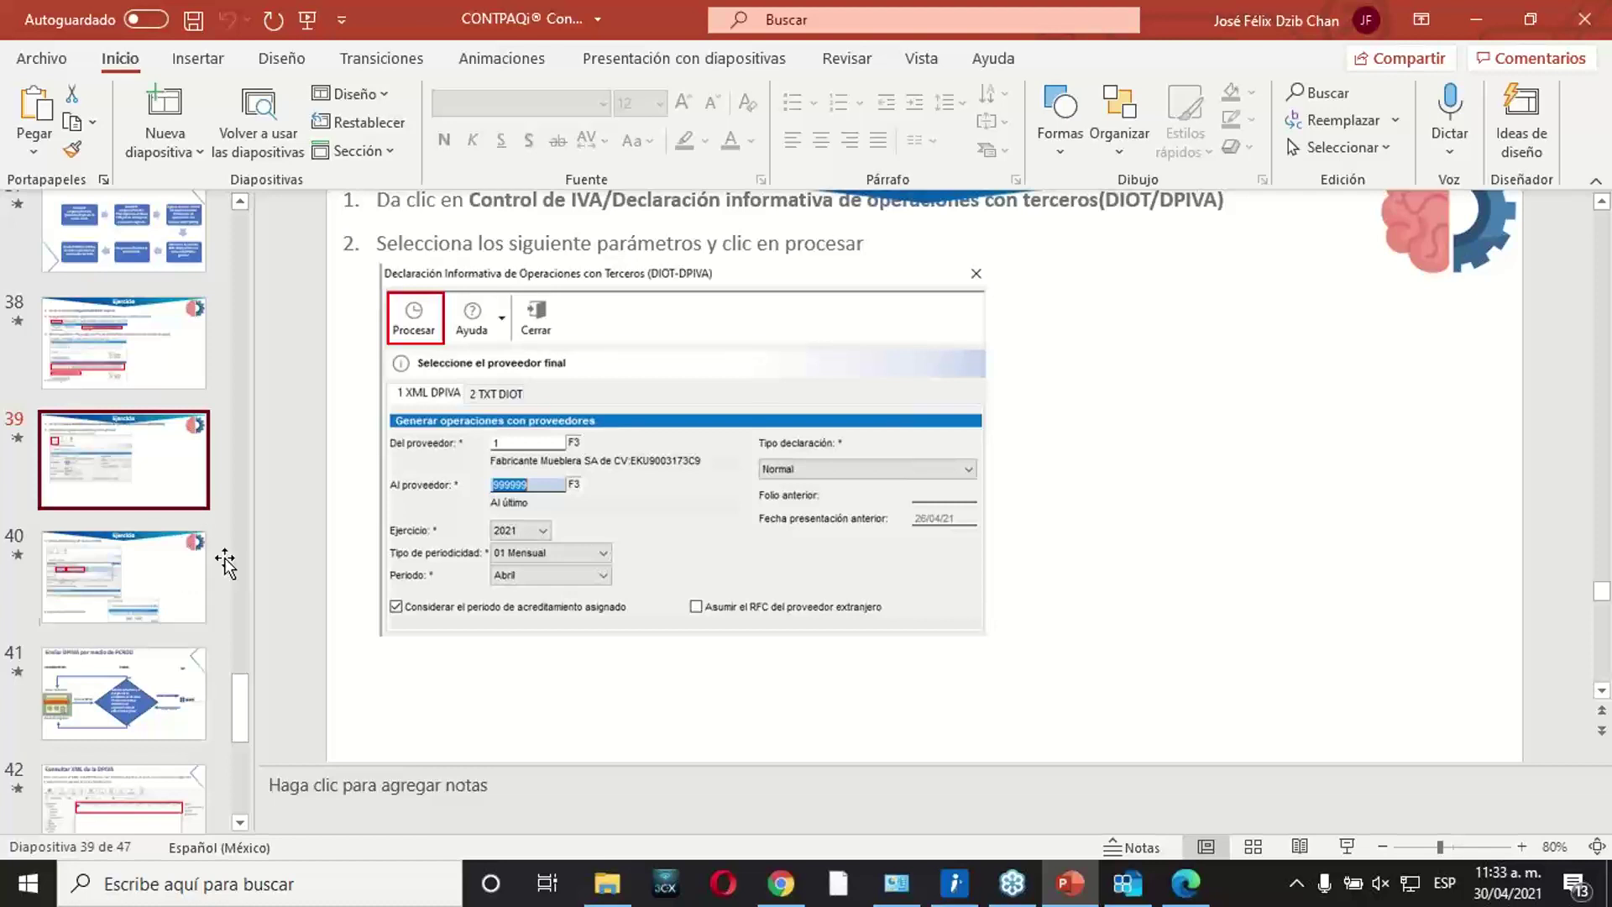
Switch to CONTPAQi Contabilidad and process the normal monthly XML DPIVA declaration for April 2021, from provider 1 to 999999.
left_click(1128, 890)
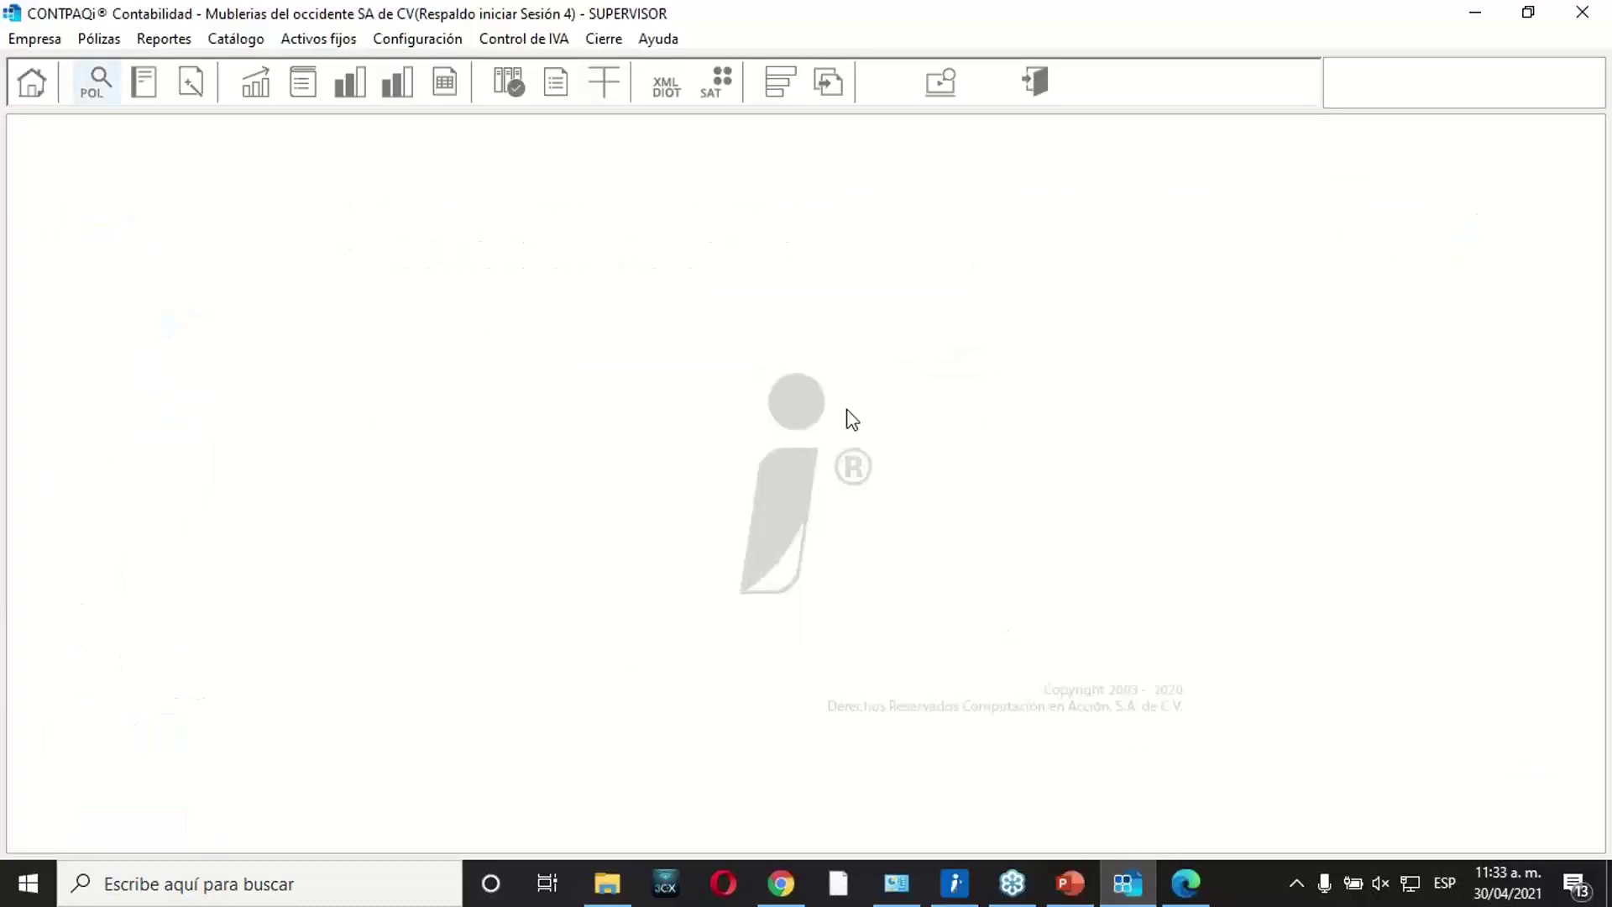
left_click(522, 40)
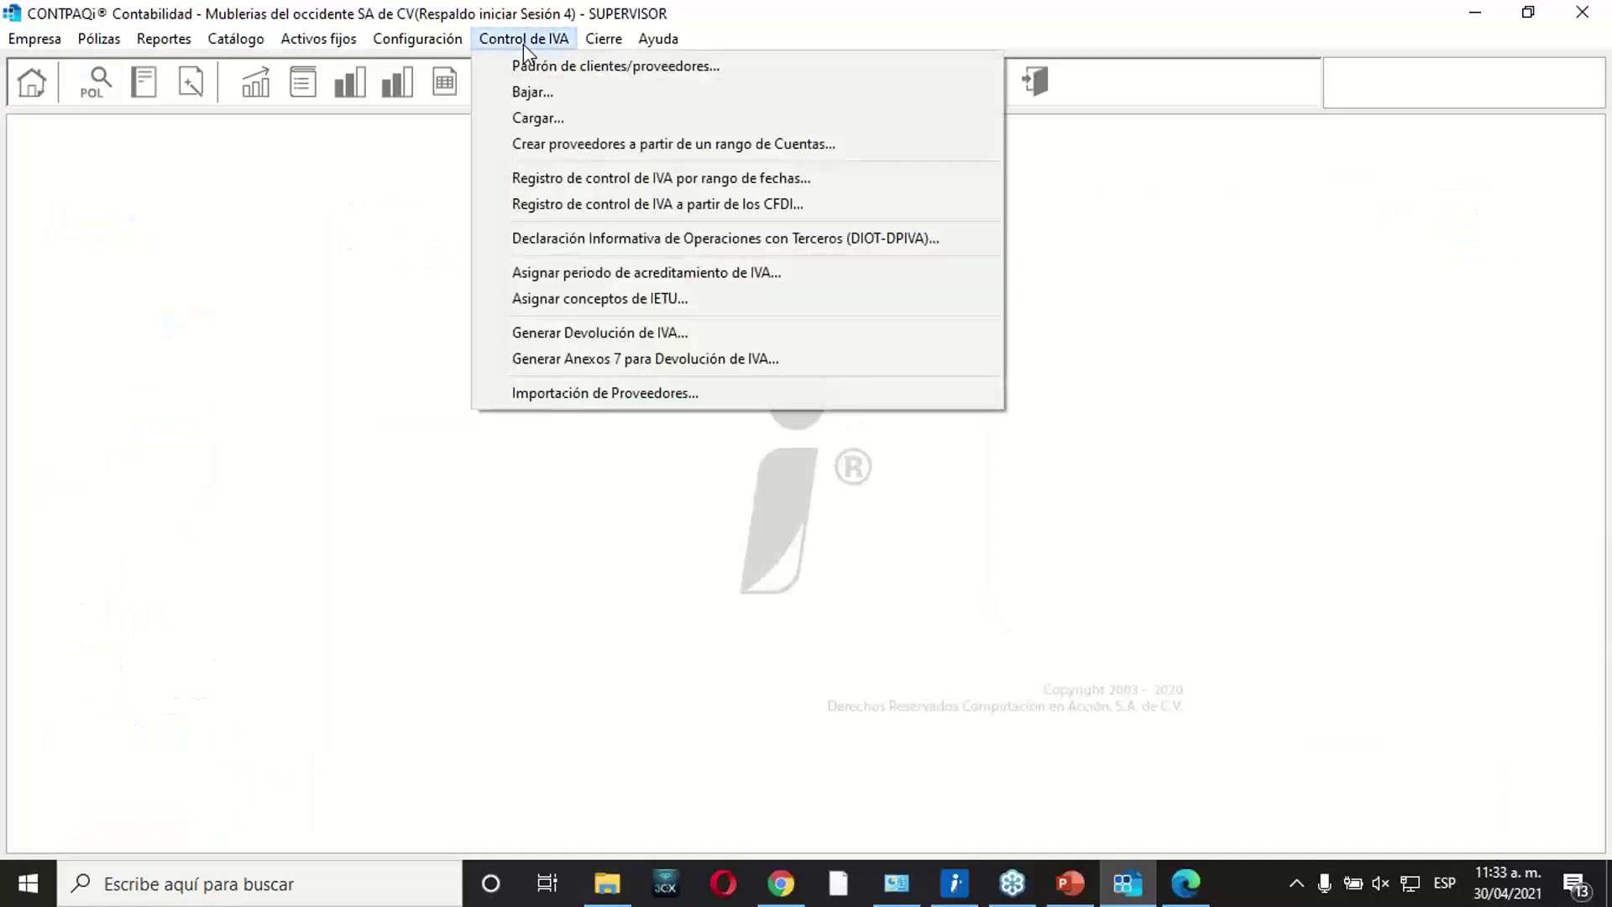
left_click(601, 240)
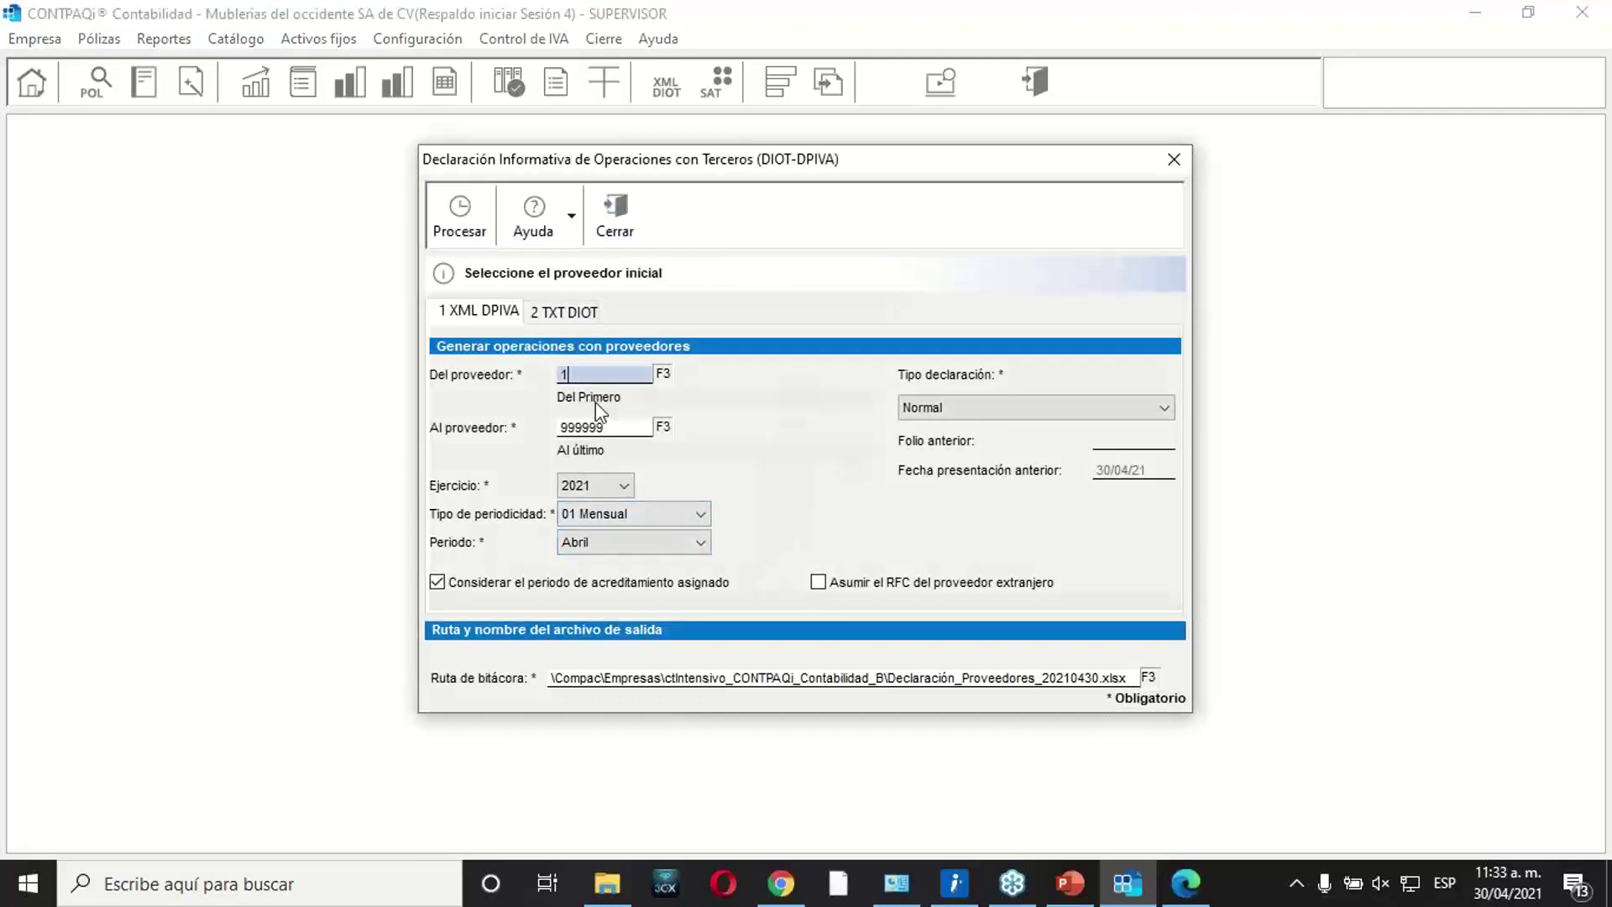
left_click(617, 425)
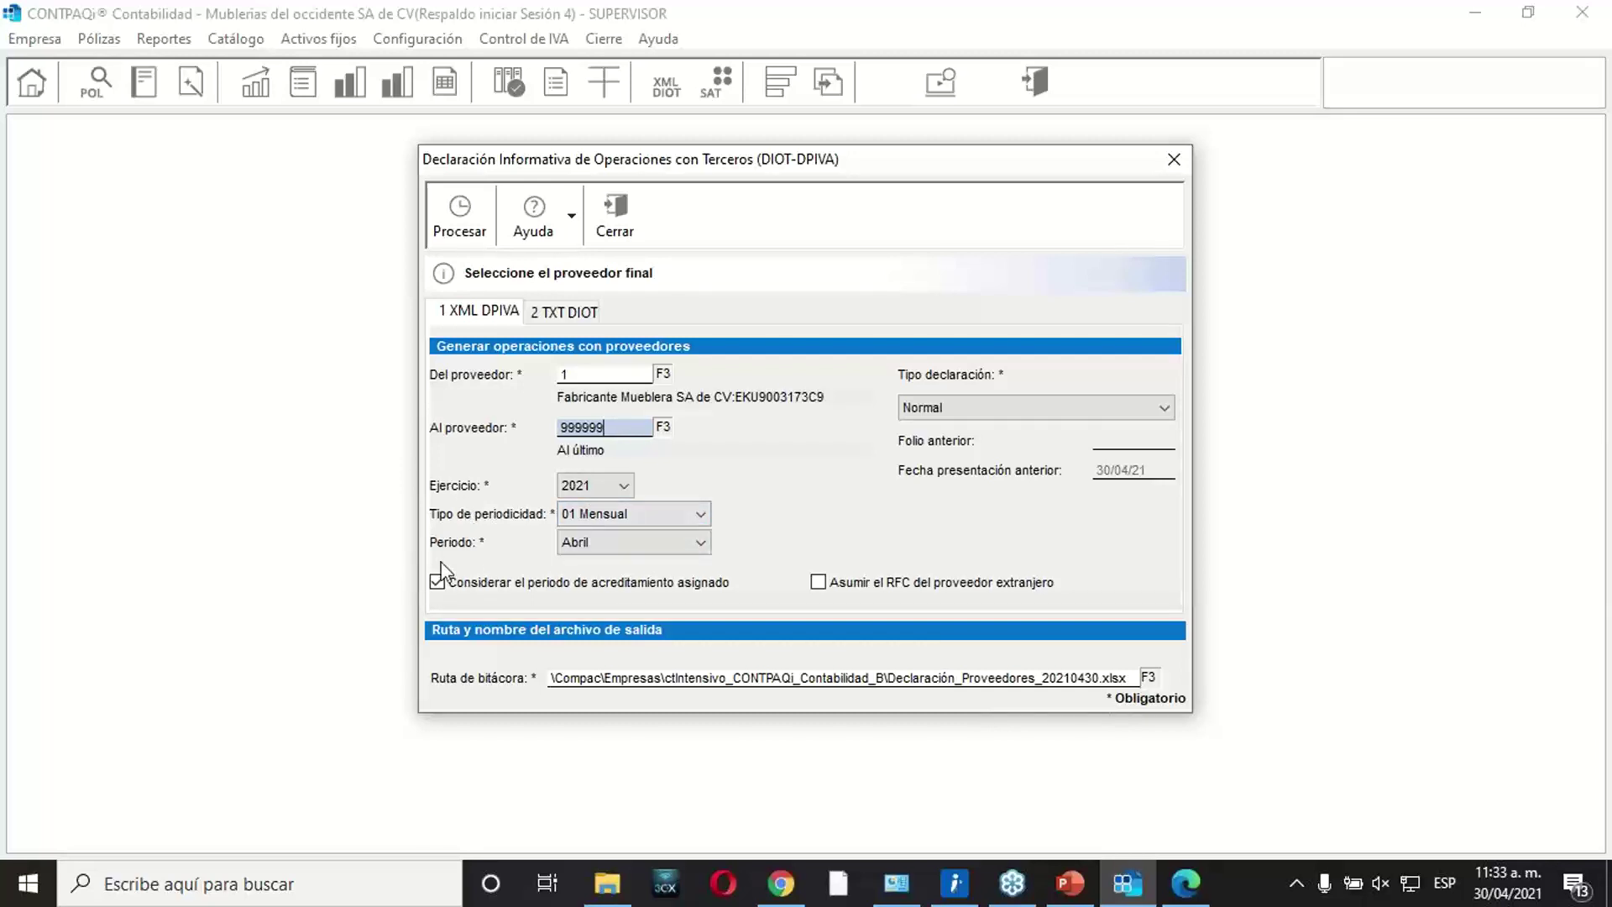
left_click(619, 550)
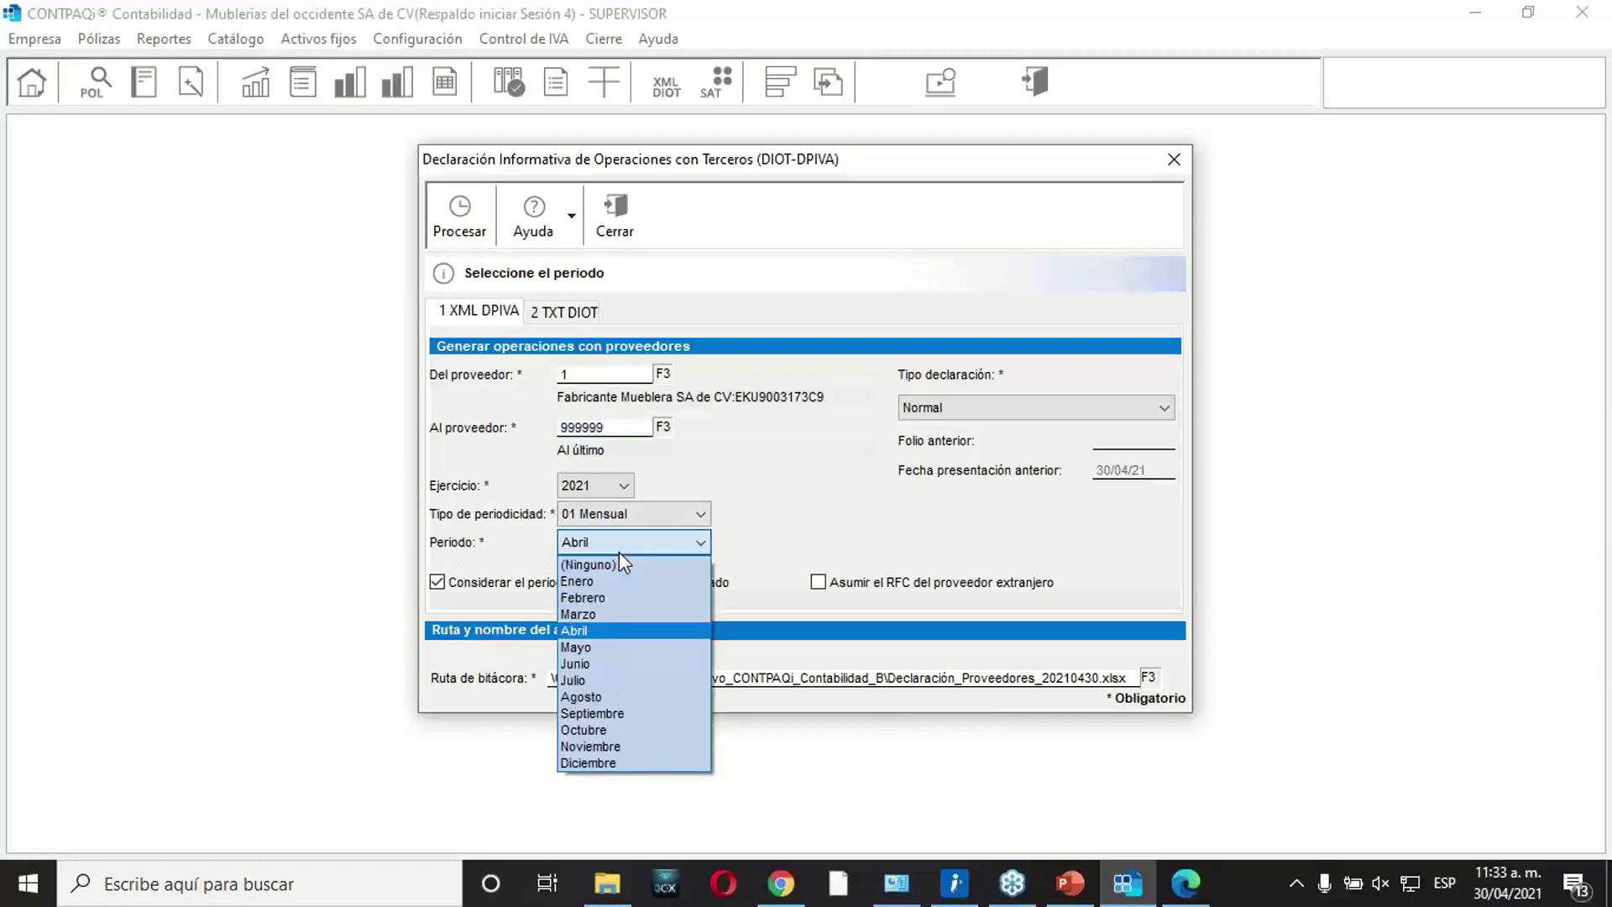
left_click(618, 552)
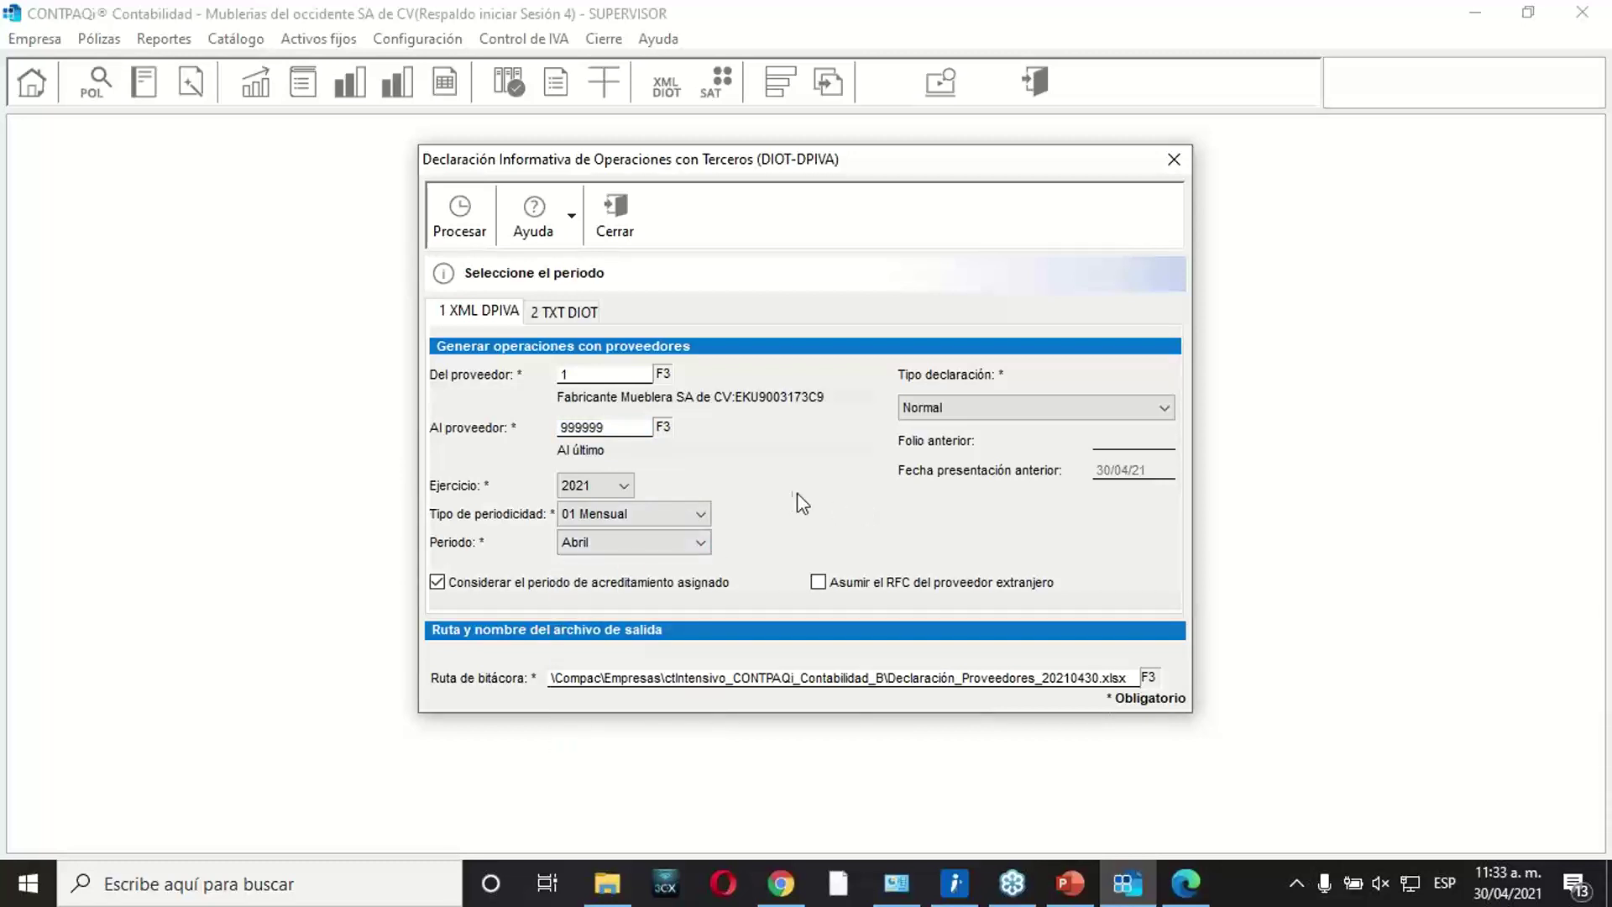
left_click(477, 220)
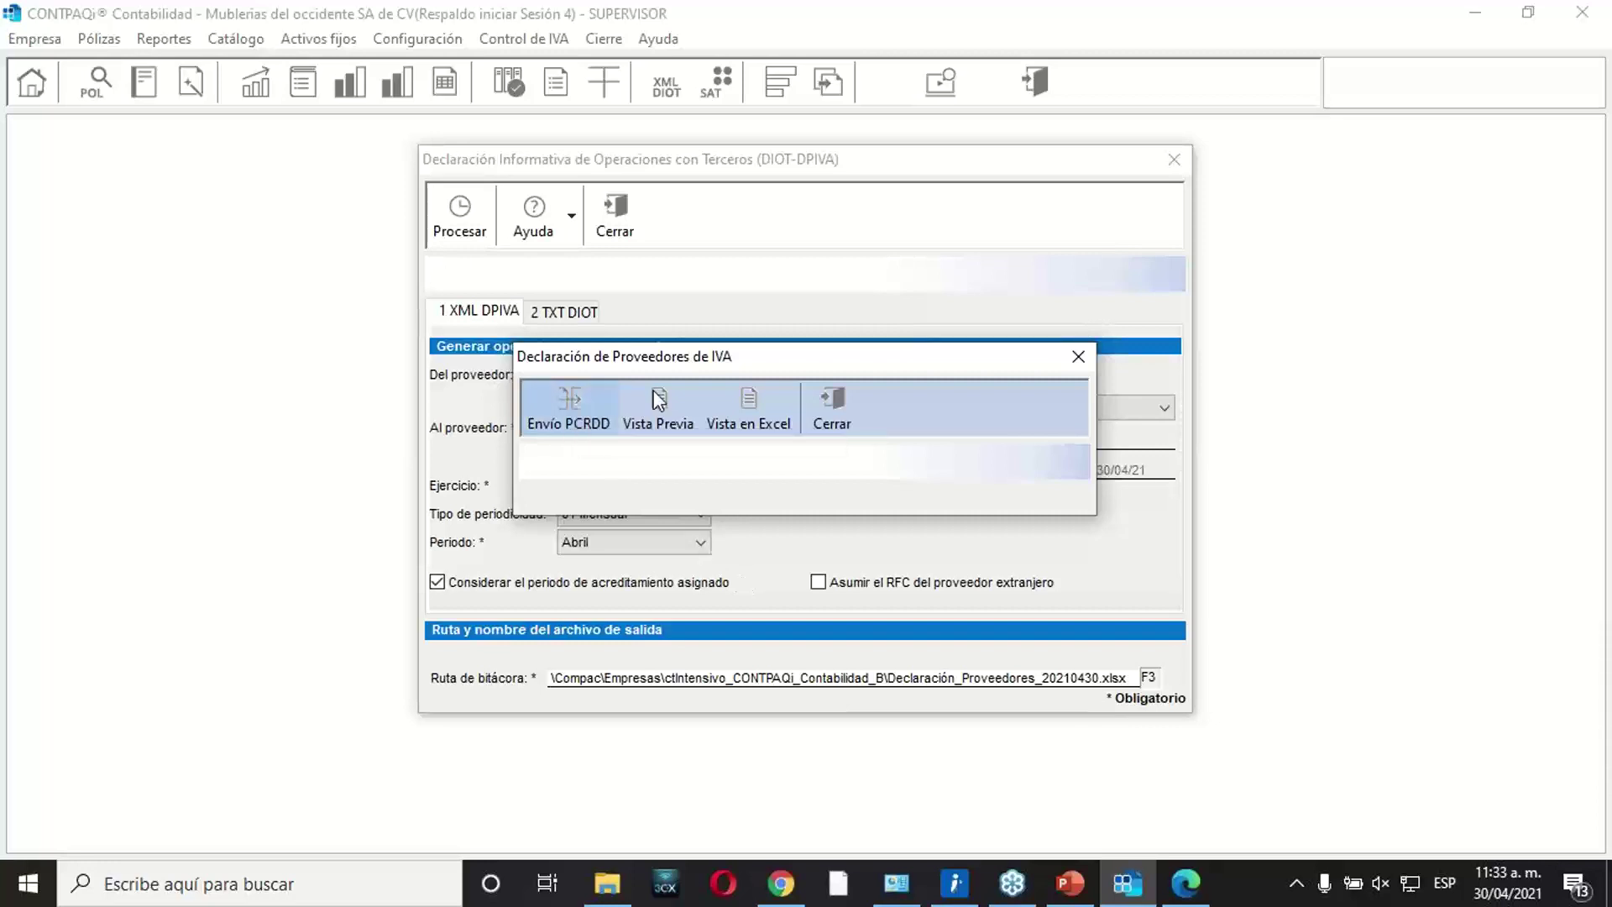
Open the DPIVA preview, examine its general data, totals and national providers, and close the browser.
left_click_drag(738, 368, 727, 366)
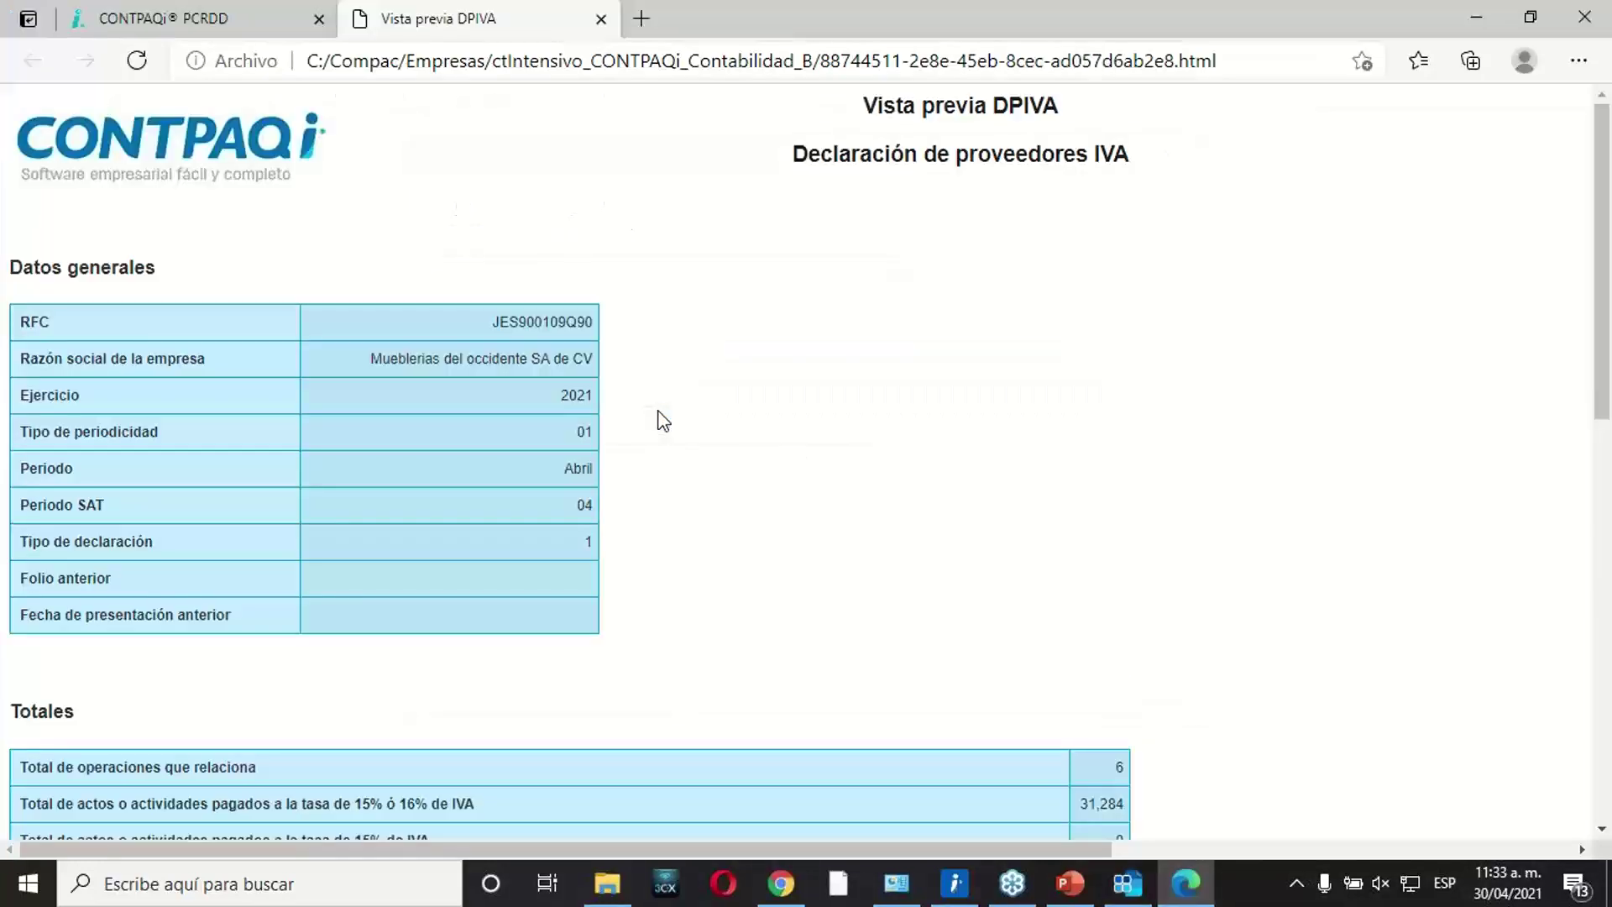
scroll(806, 453, "down", 5)
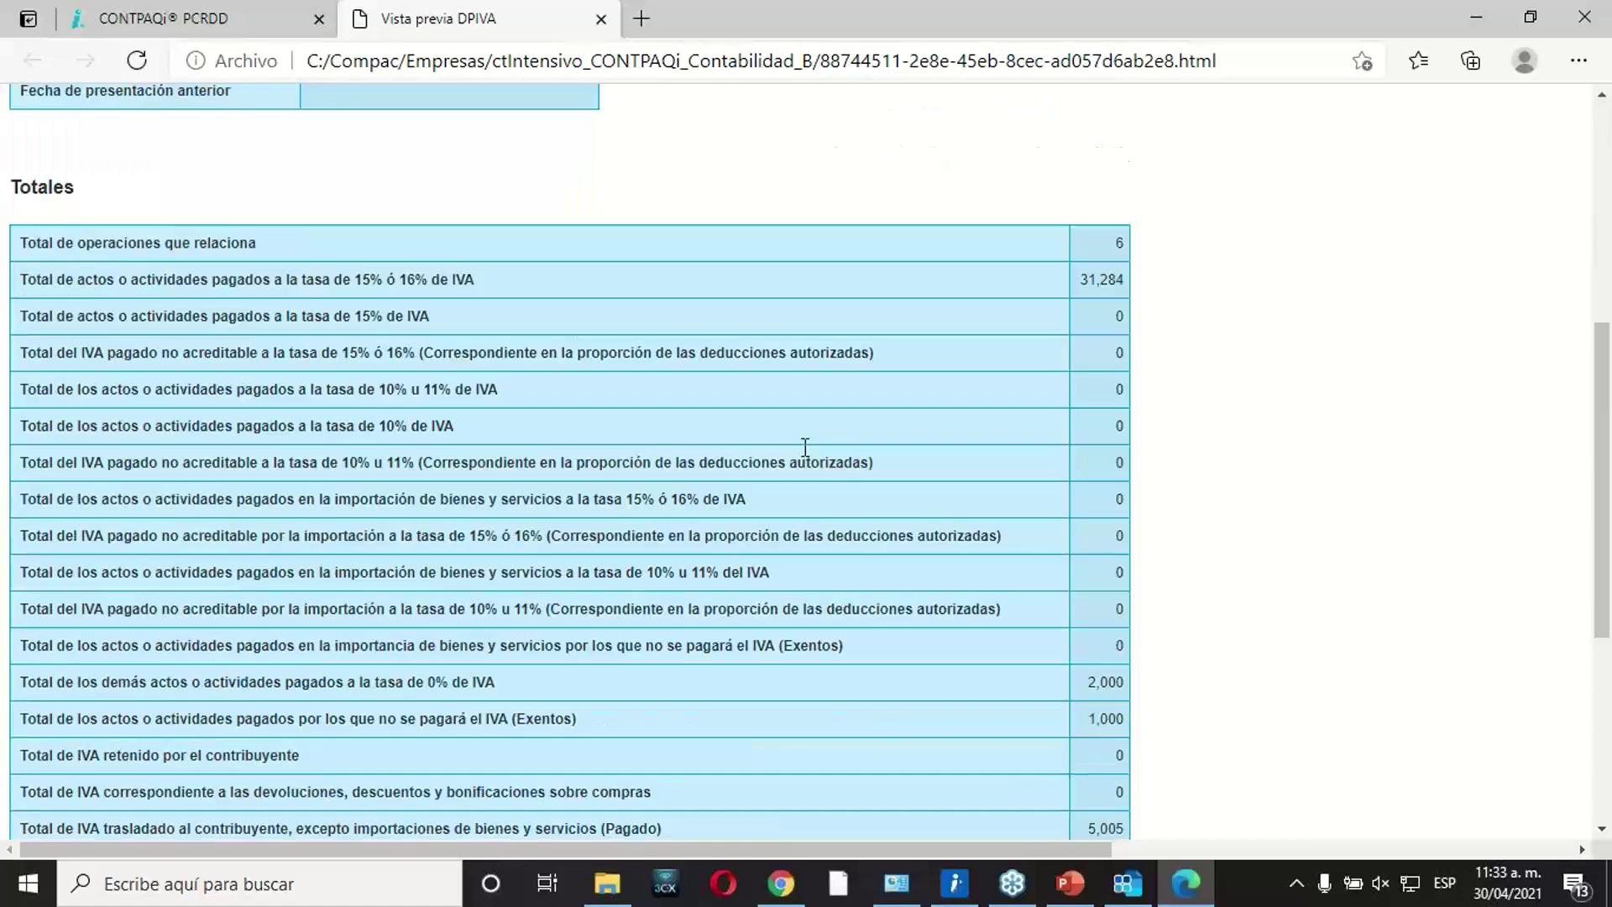
scroll(805, 447, "down", 2)
scroll(805, 447, "down", 2)
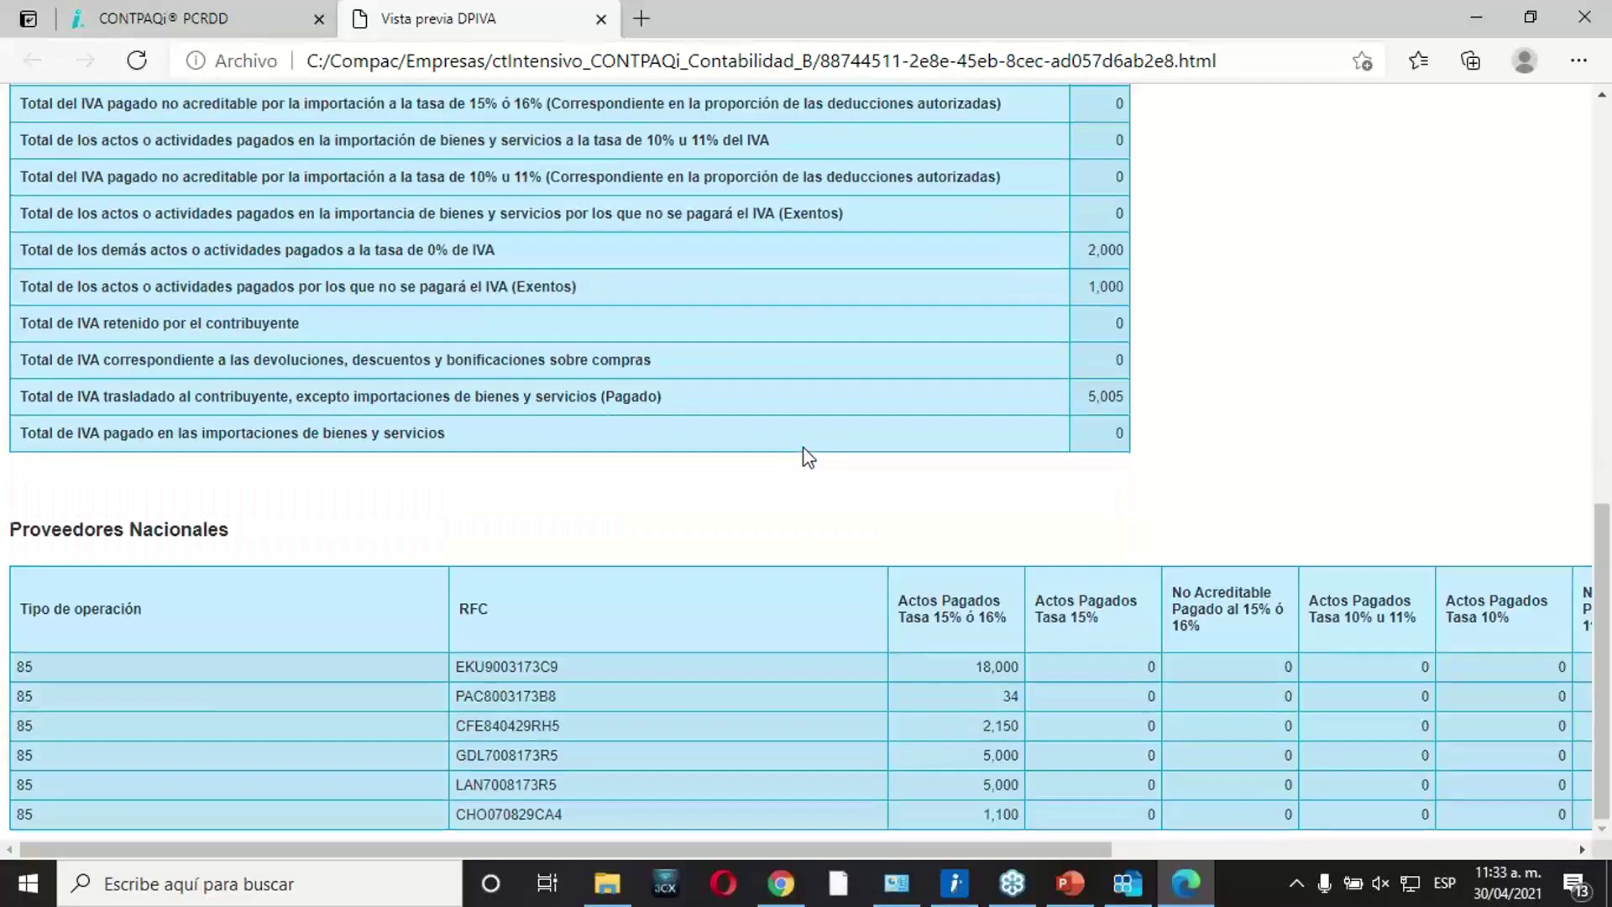
scroll(806, 457, "up", 9)
scroll(806, 458, "down", 1)
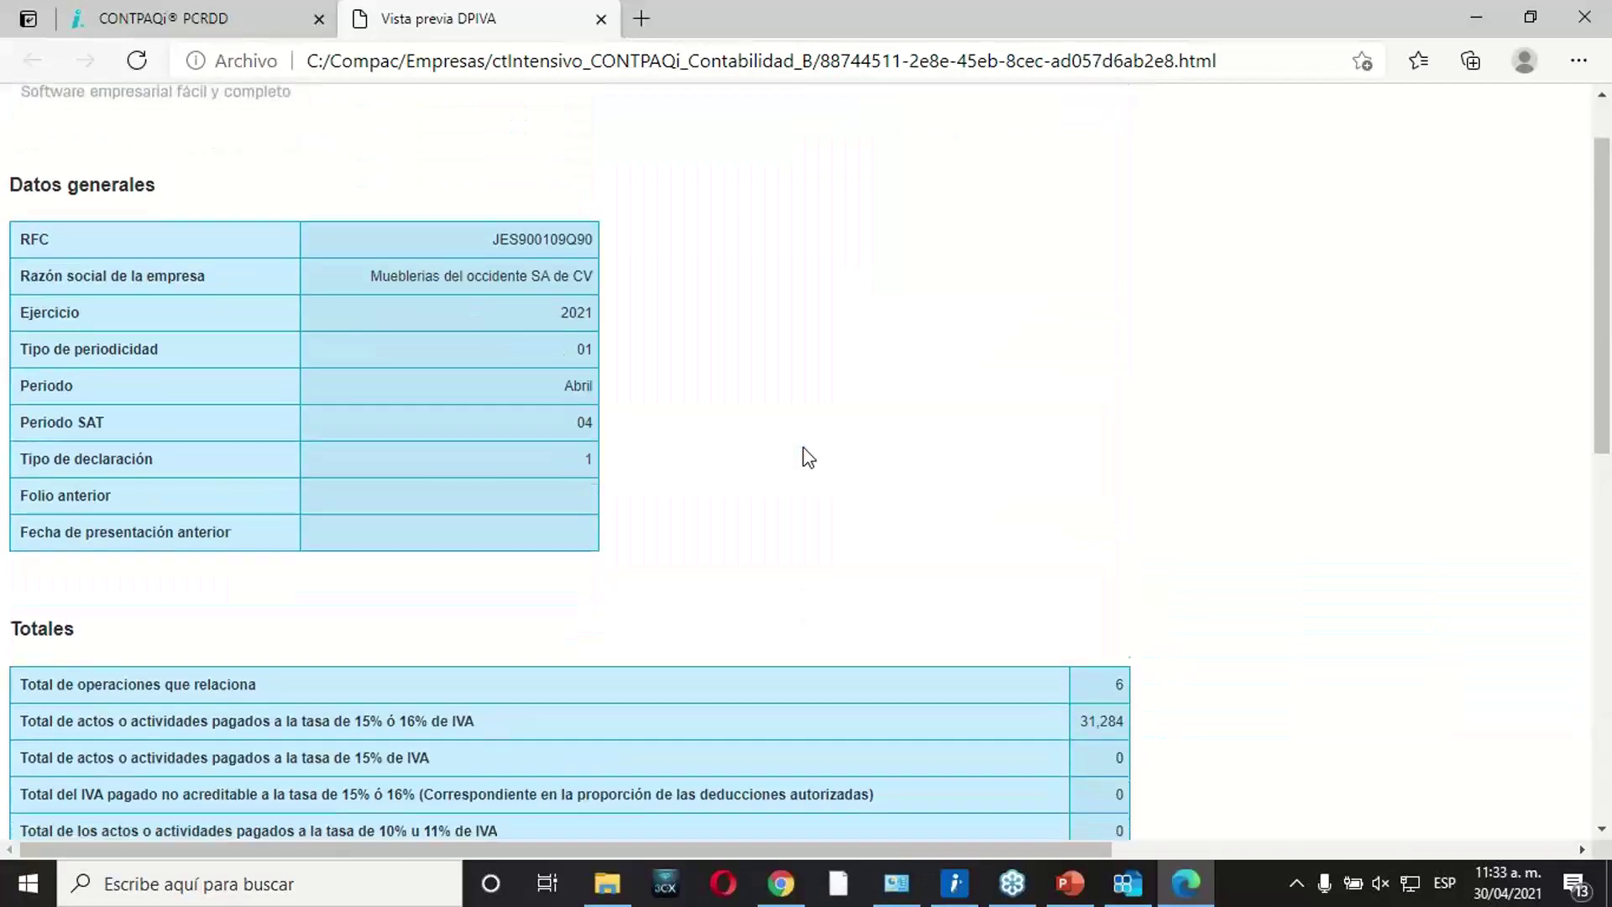
scroll(807, 456, "down", 7)
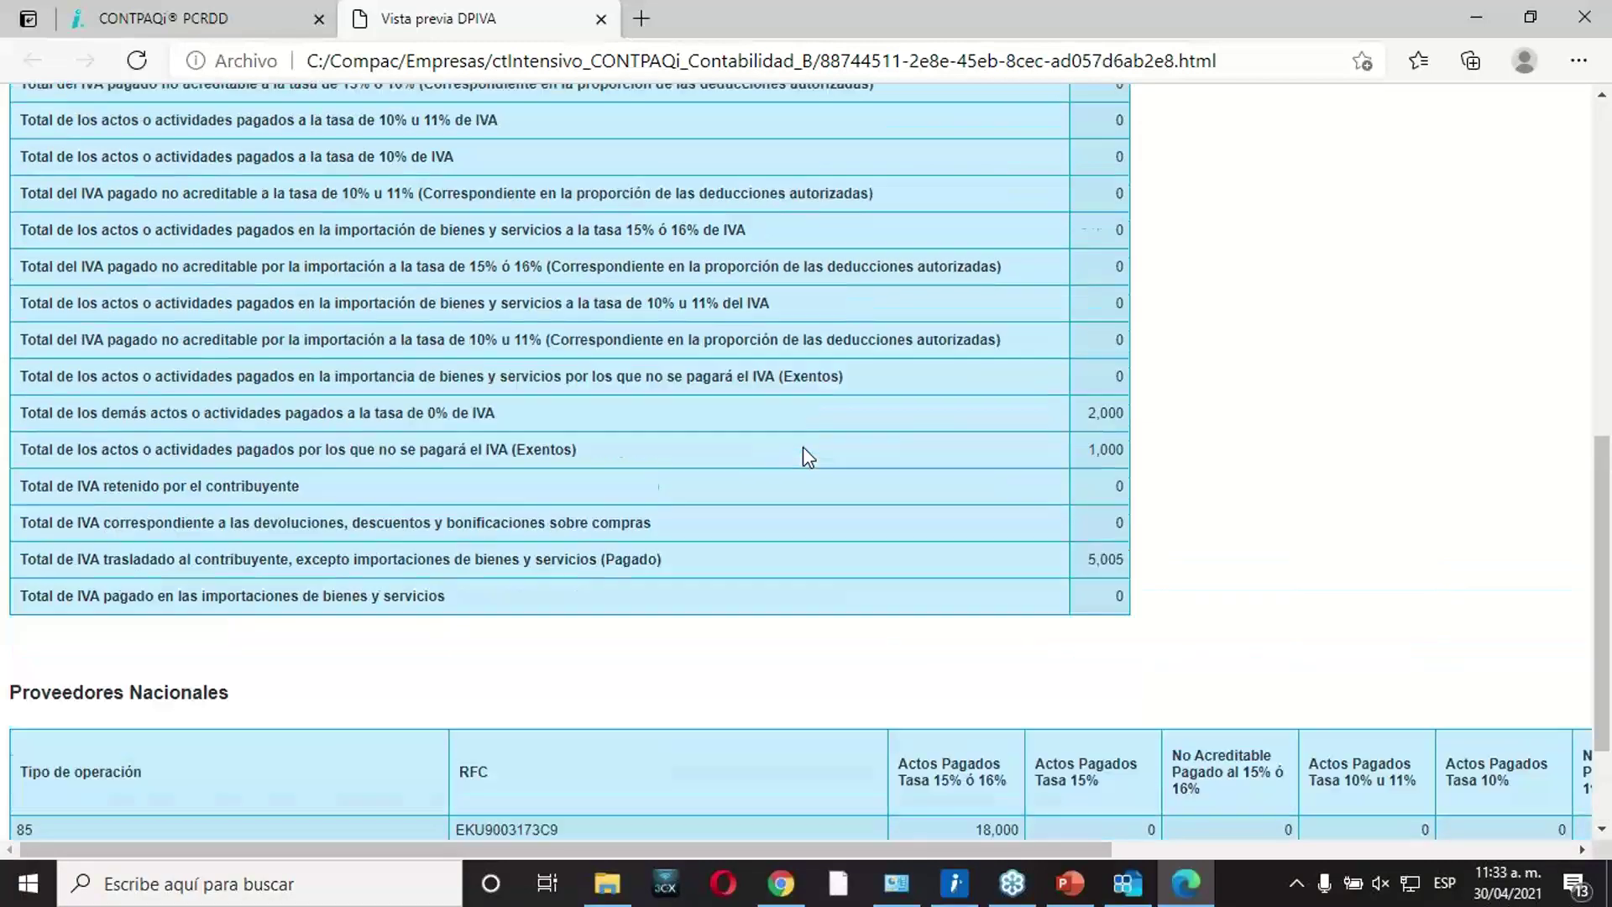
scroll(803, 457, "up", 7)
scroll(803, 456, "down", 2)
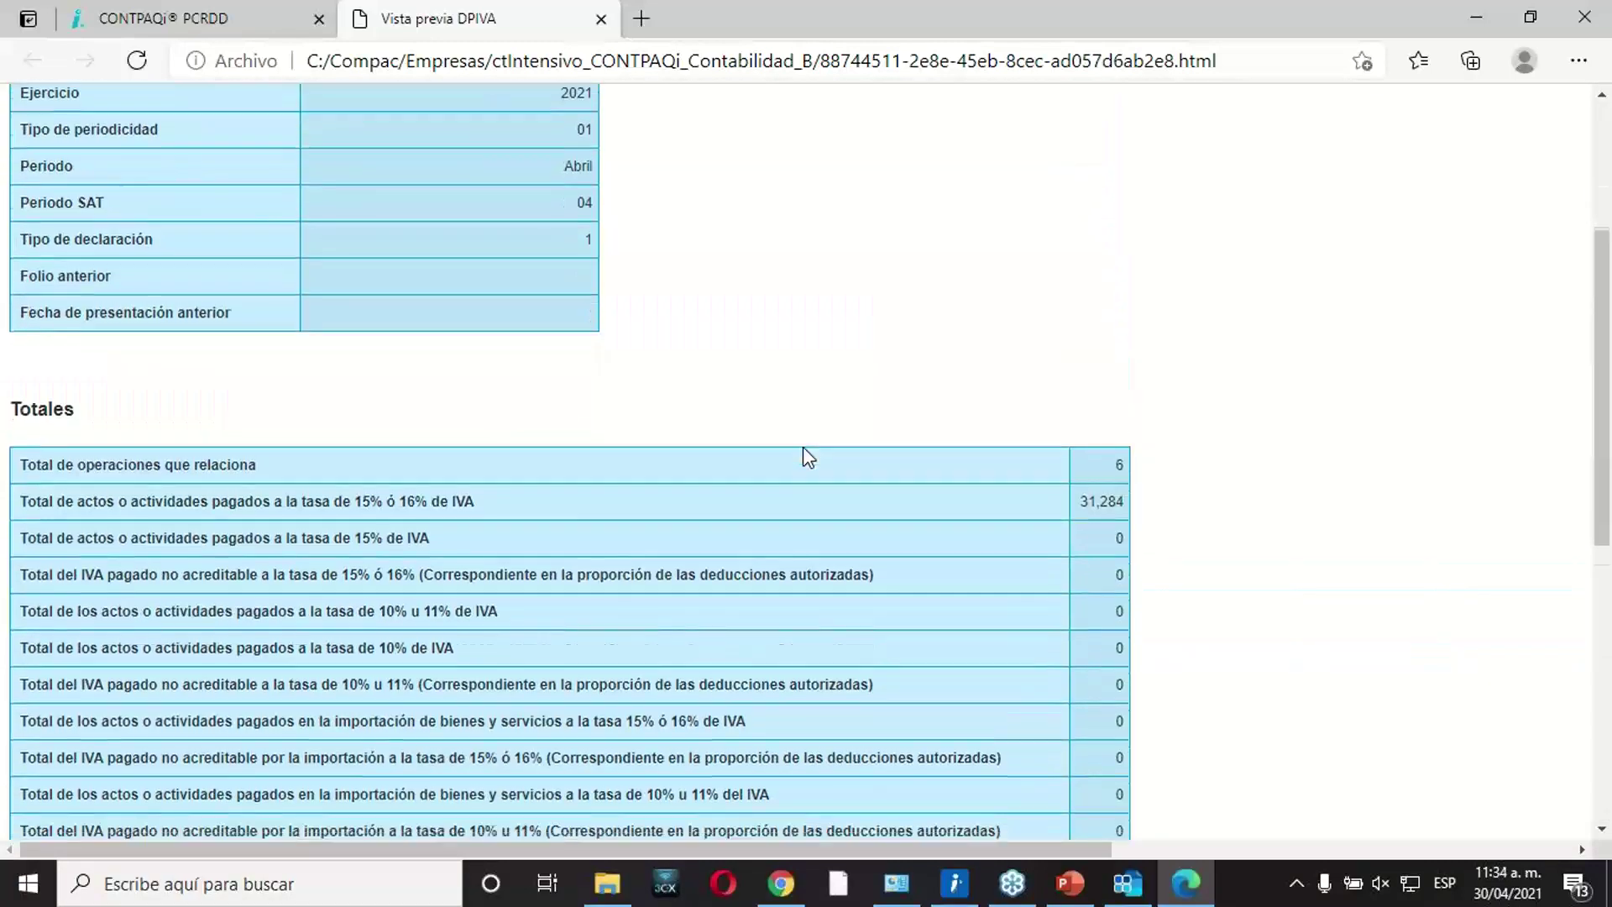
scroll(802, 447, "down", 6)
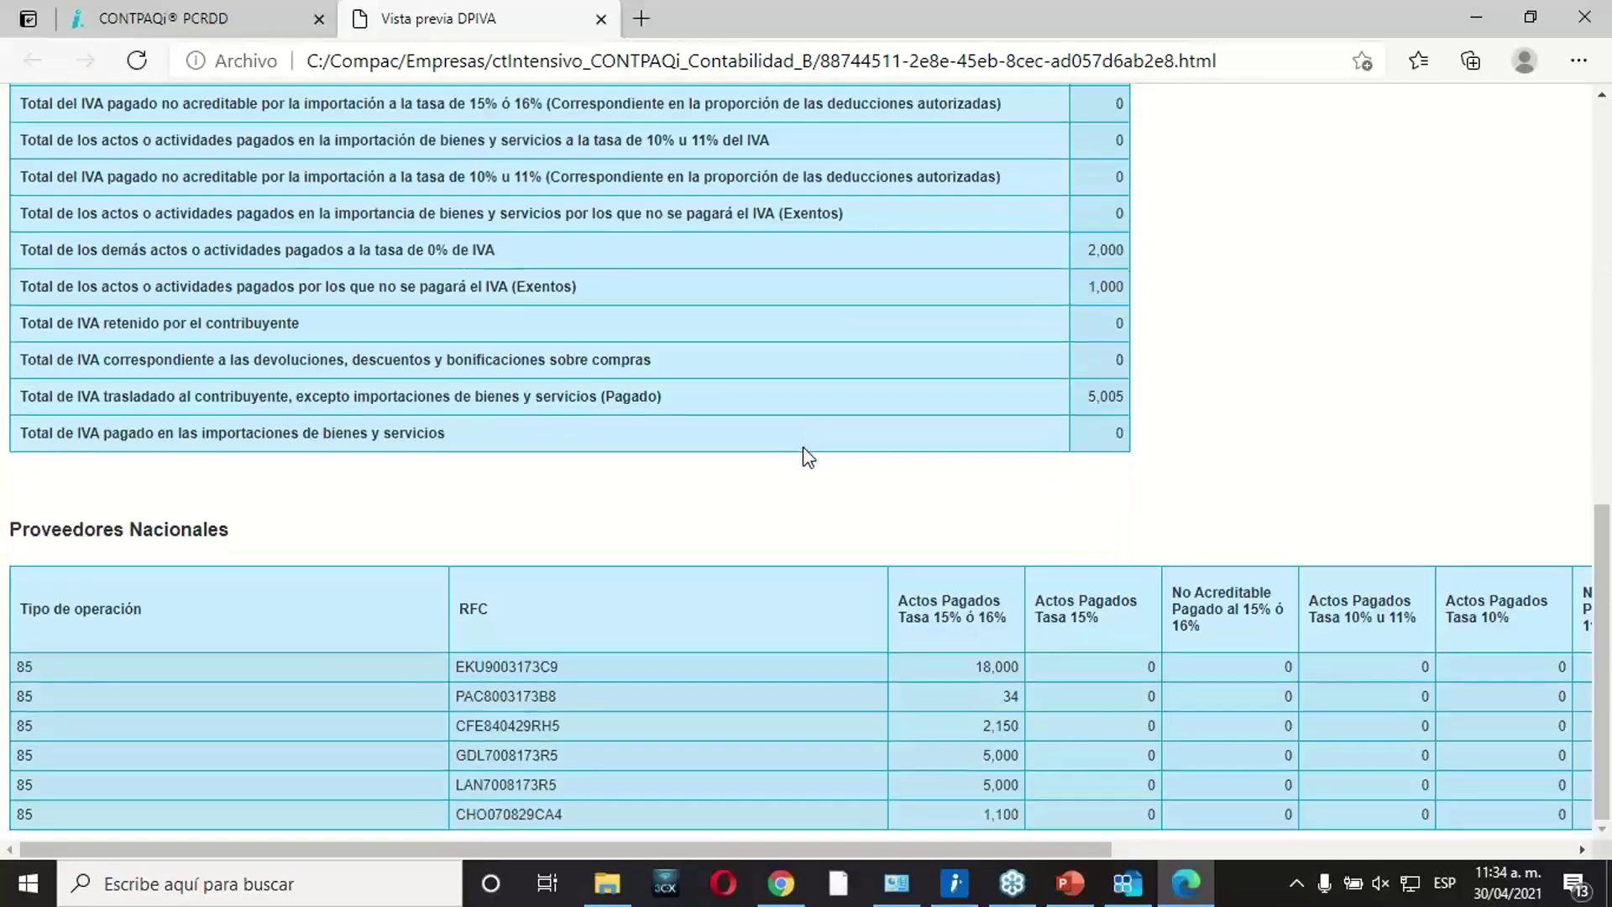
left_click(601, 20)
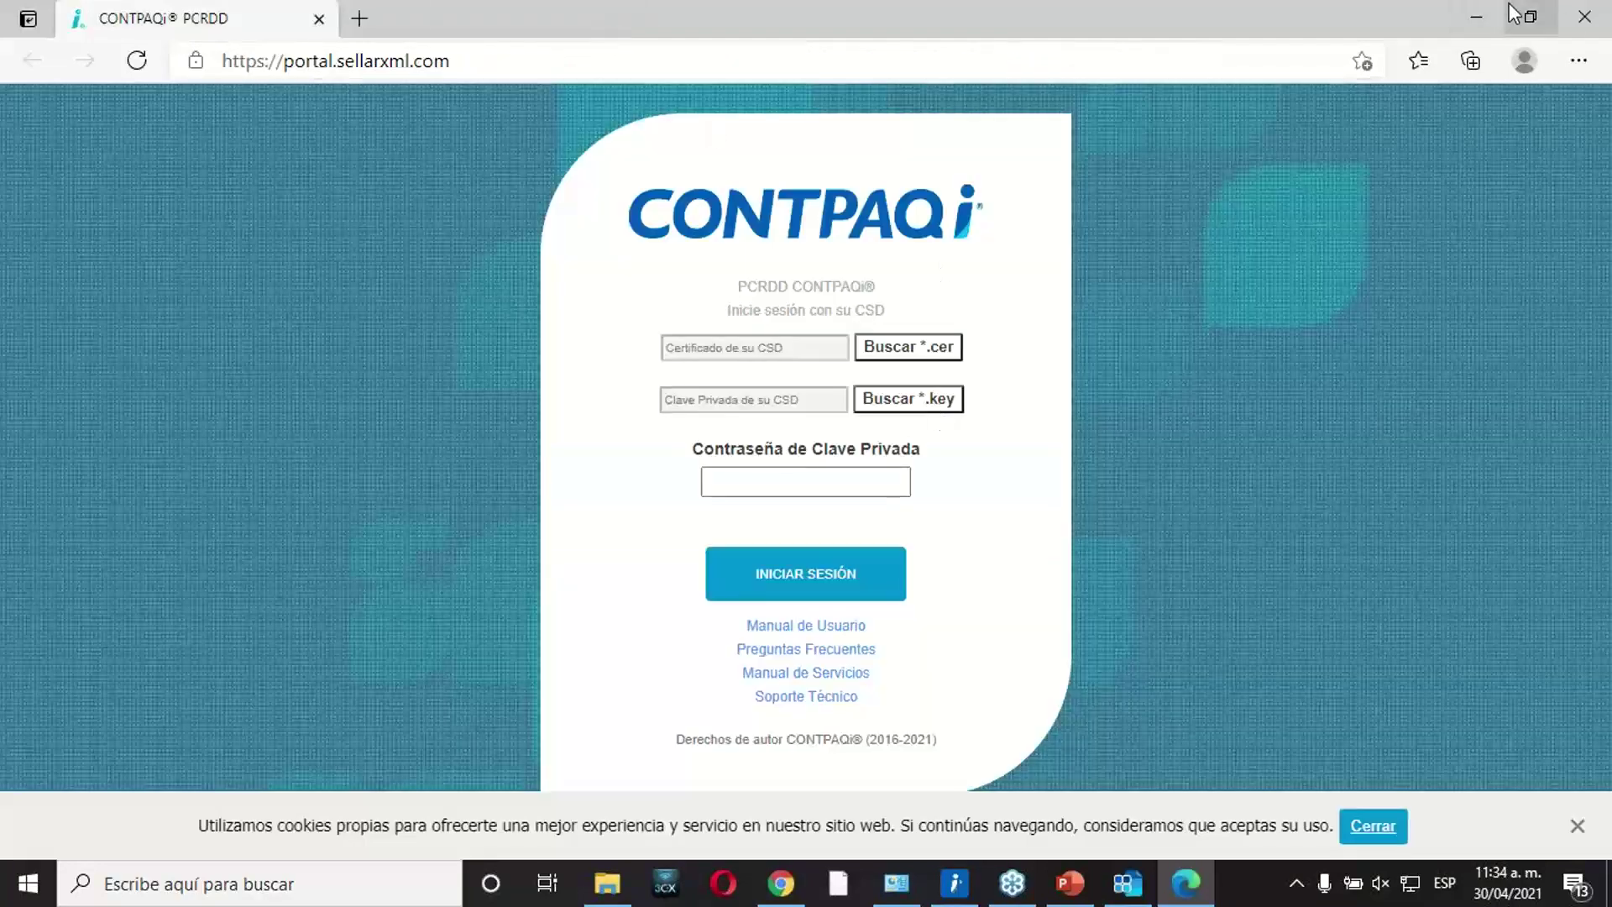
left_click(1600, 25)
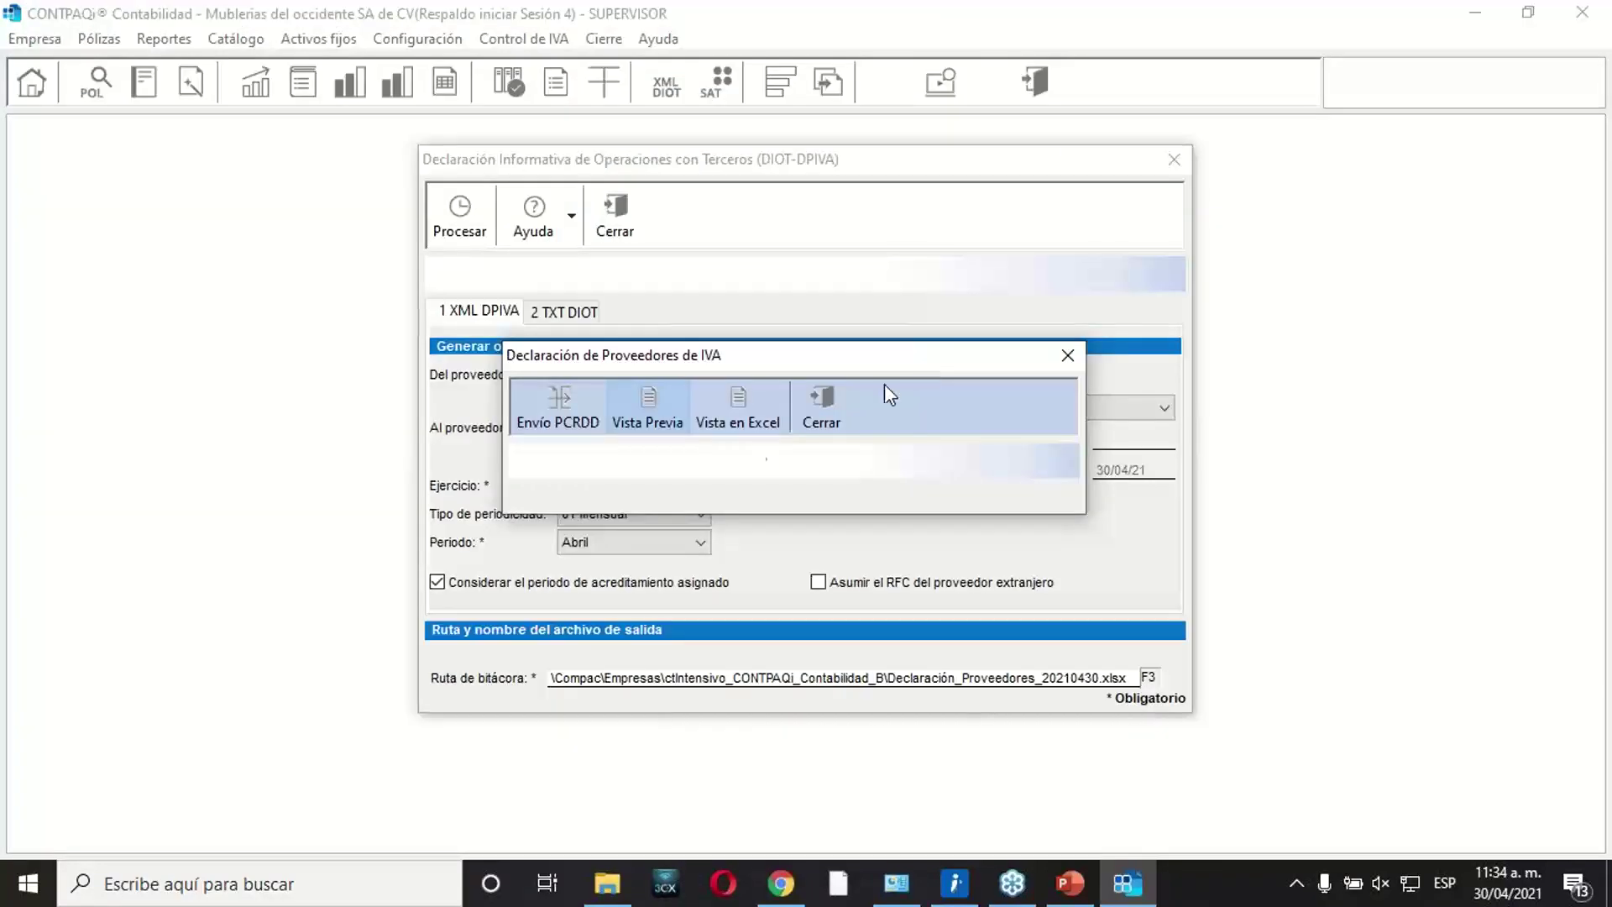
Generate the Excel view of the providers' IVA declaration and open it in the Formato_IVADPIVACONTPAQi workbook.
left_click(755, 429)
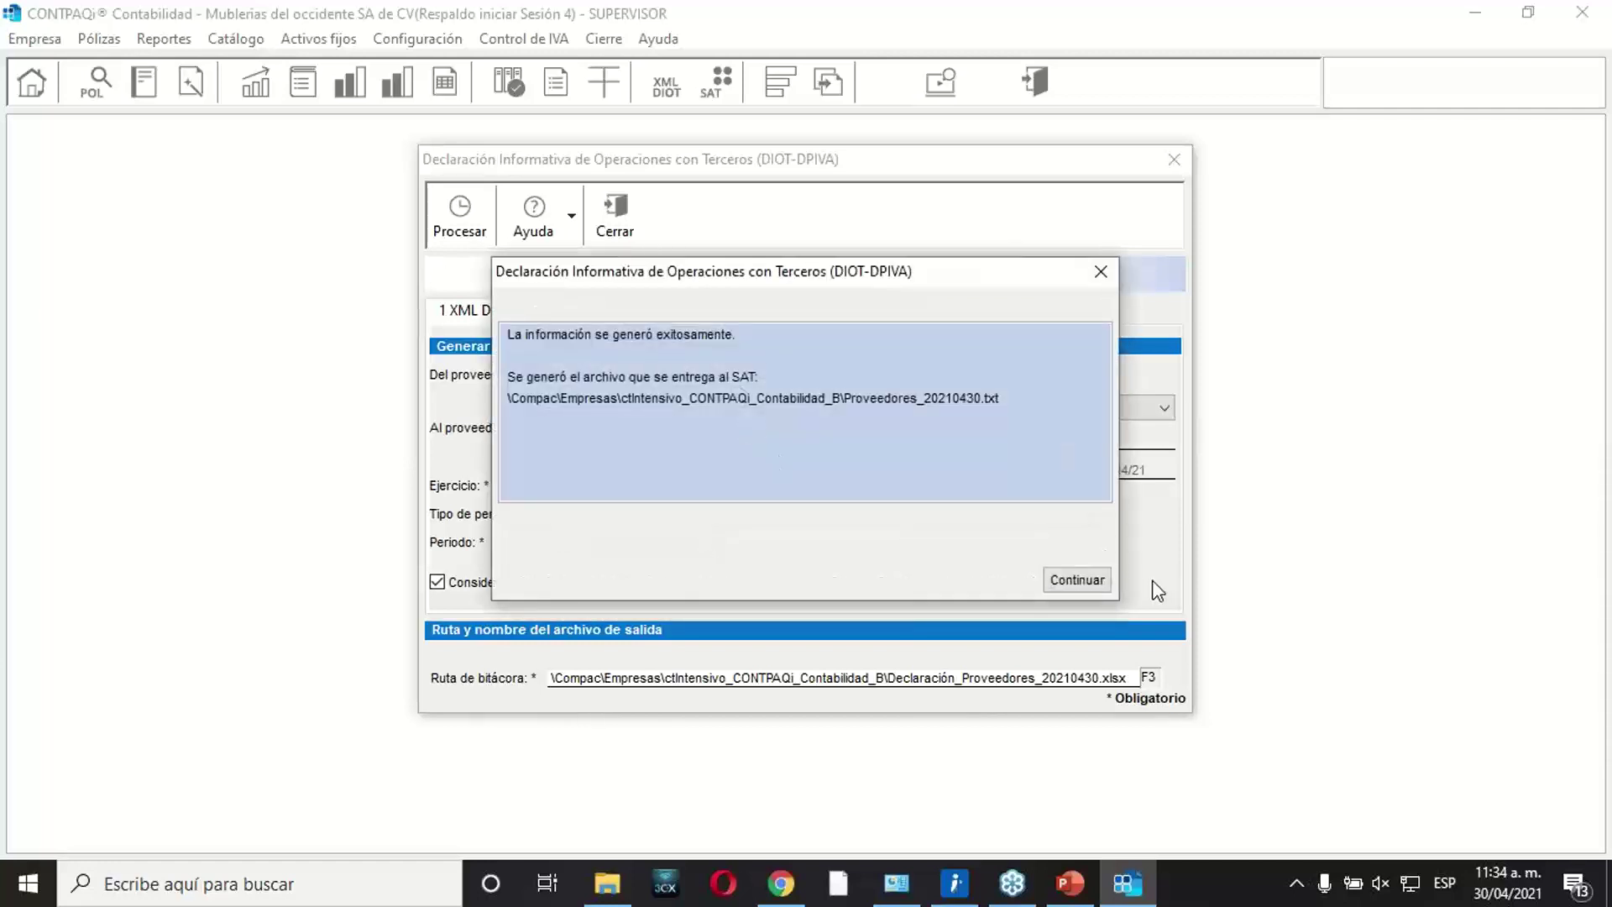
left_click(1078, 580)
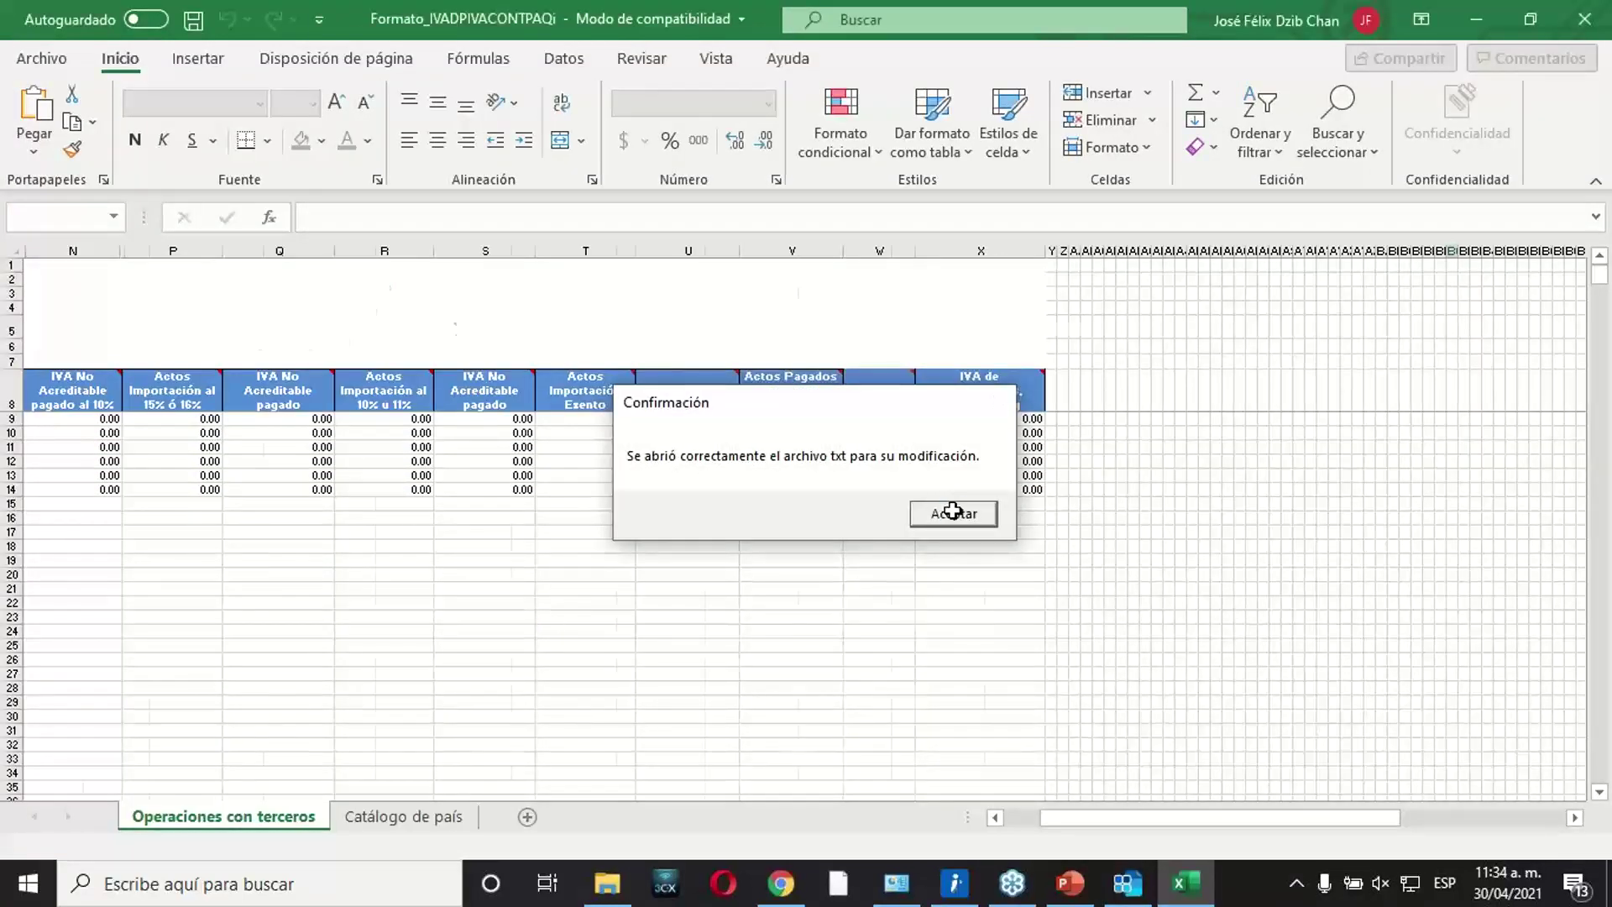
left_click(948, 510)
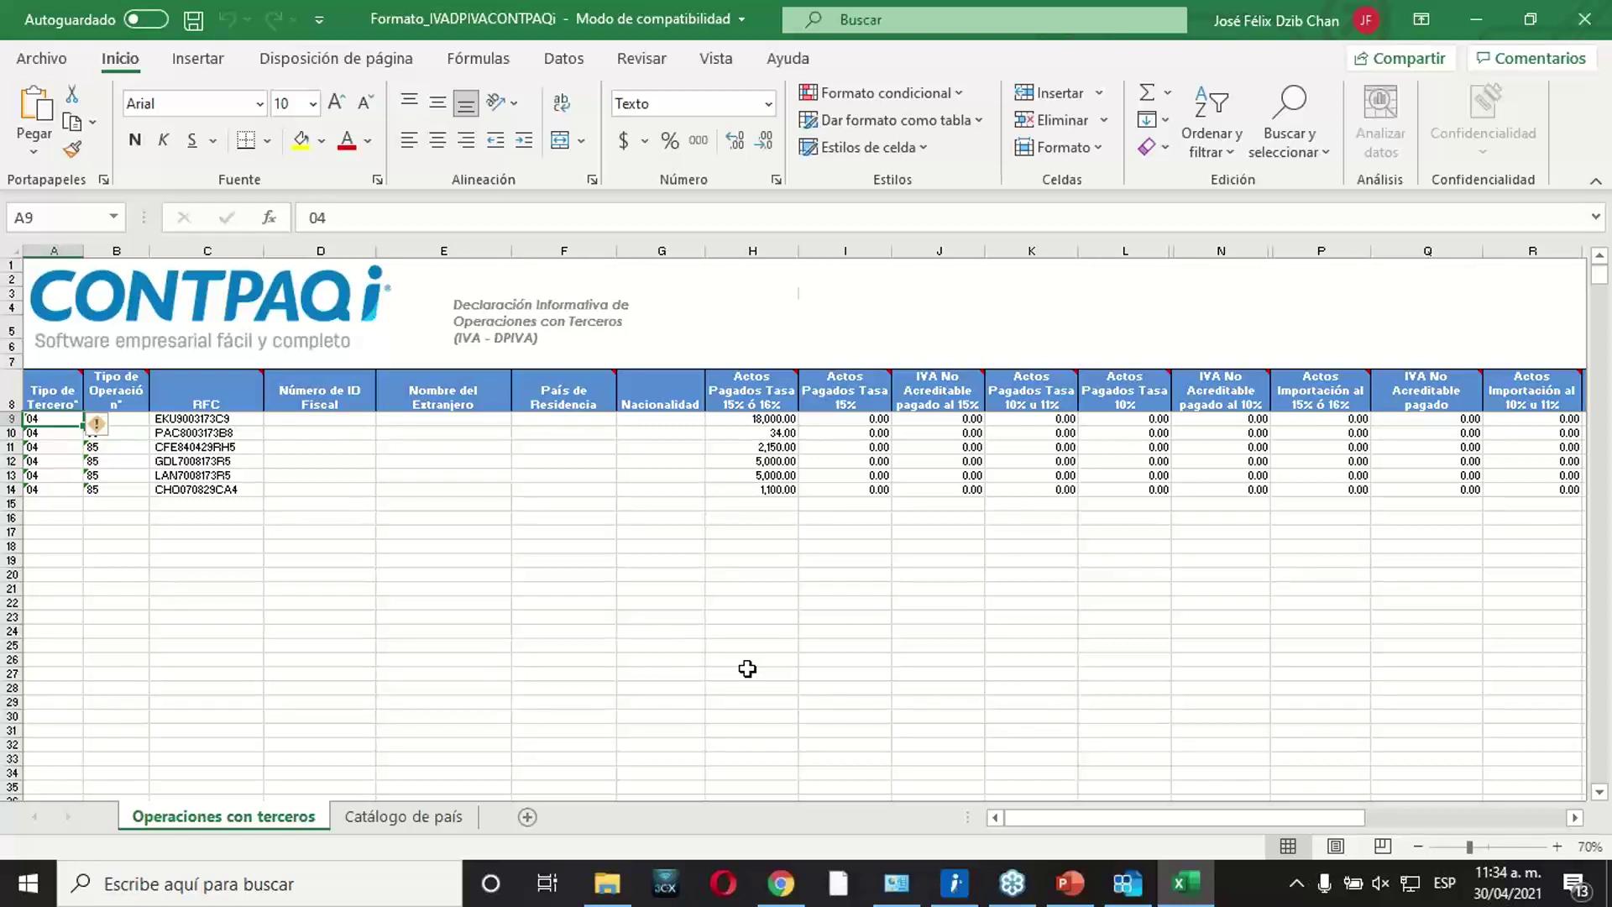
left_click(587, 633)
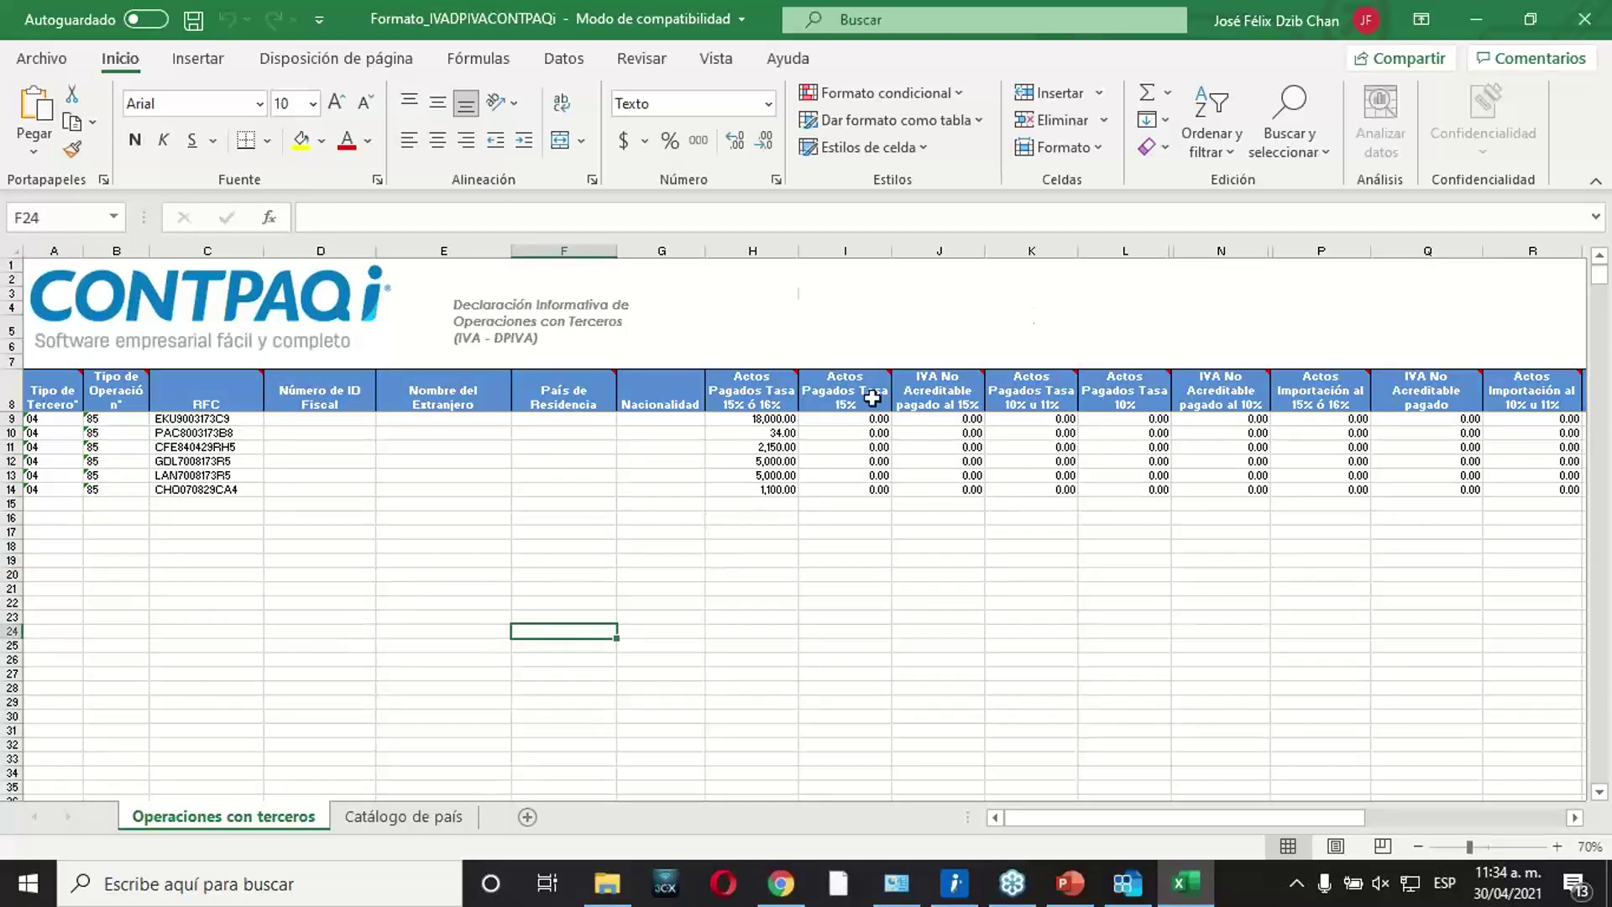
Close the Formato_IVADPIVACONTPAQi workbook without saving and return to the providers' IVA declaration options in CONTPAQi Contabilidad.
left_click(1592, 27)
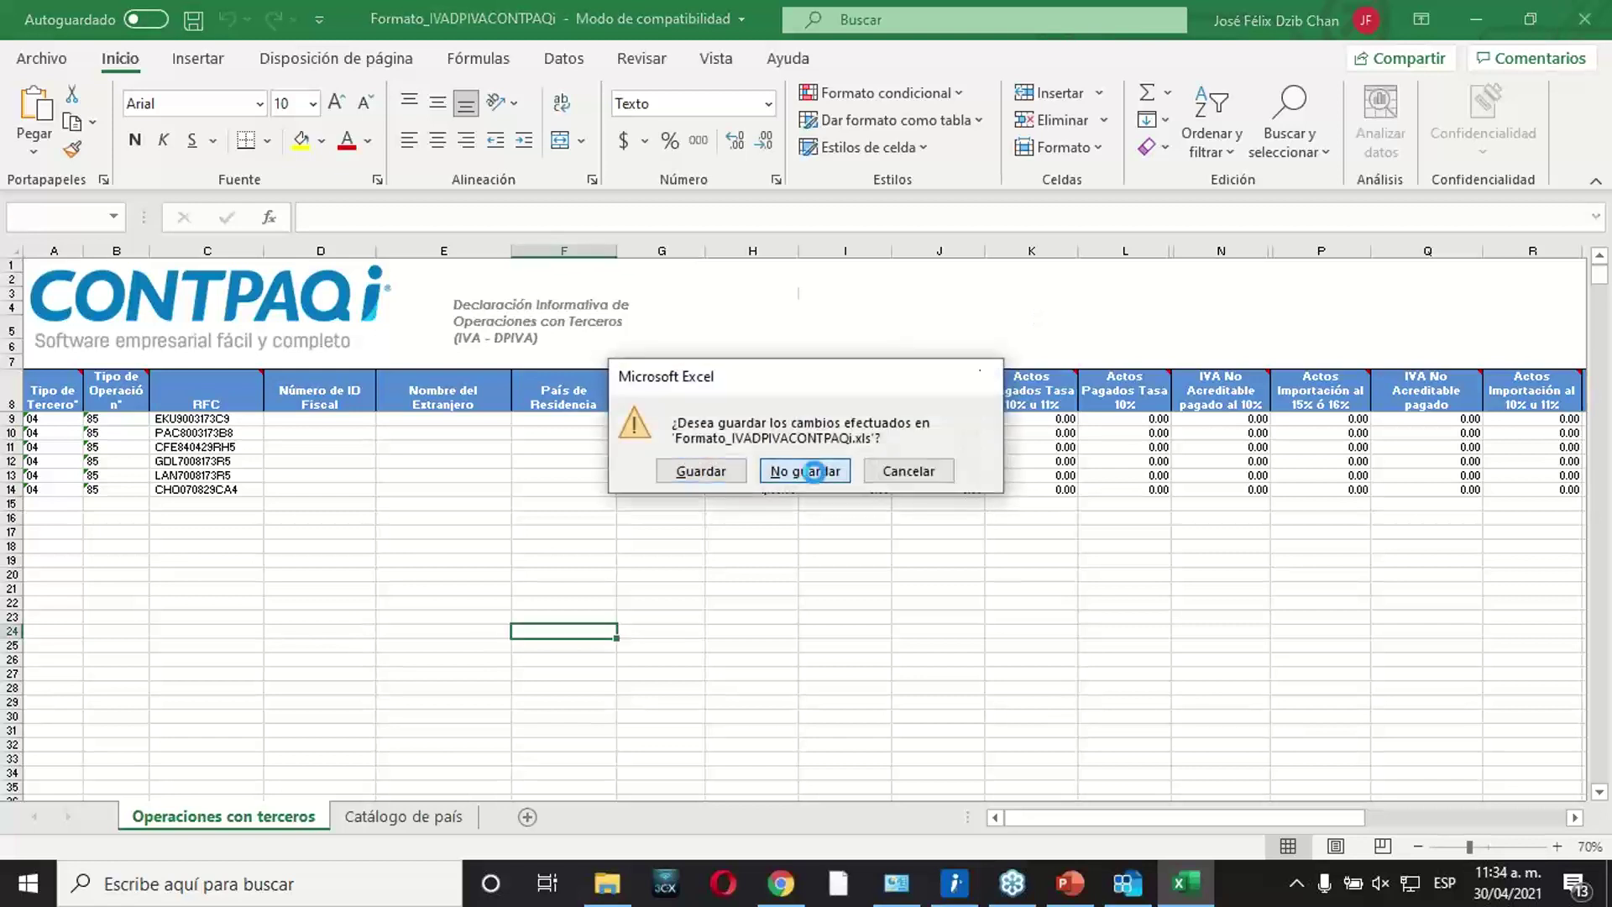
left_click(814, 471)
left_click(771, 367)
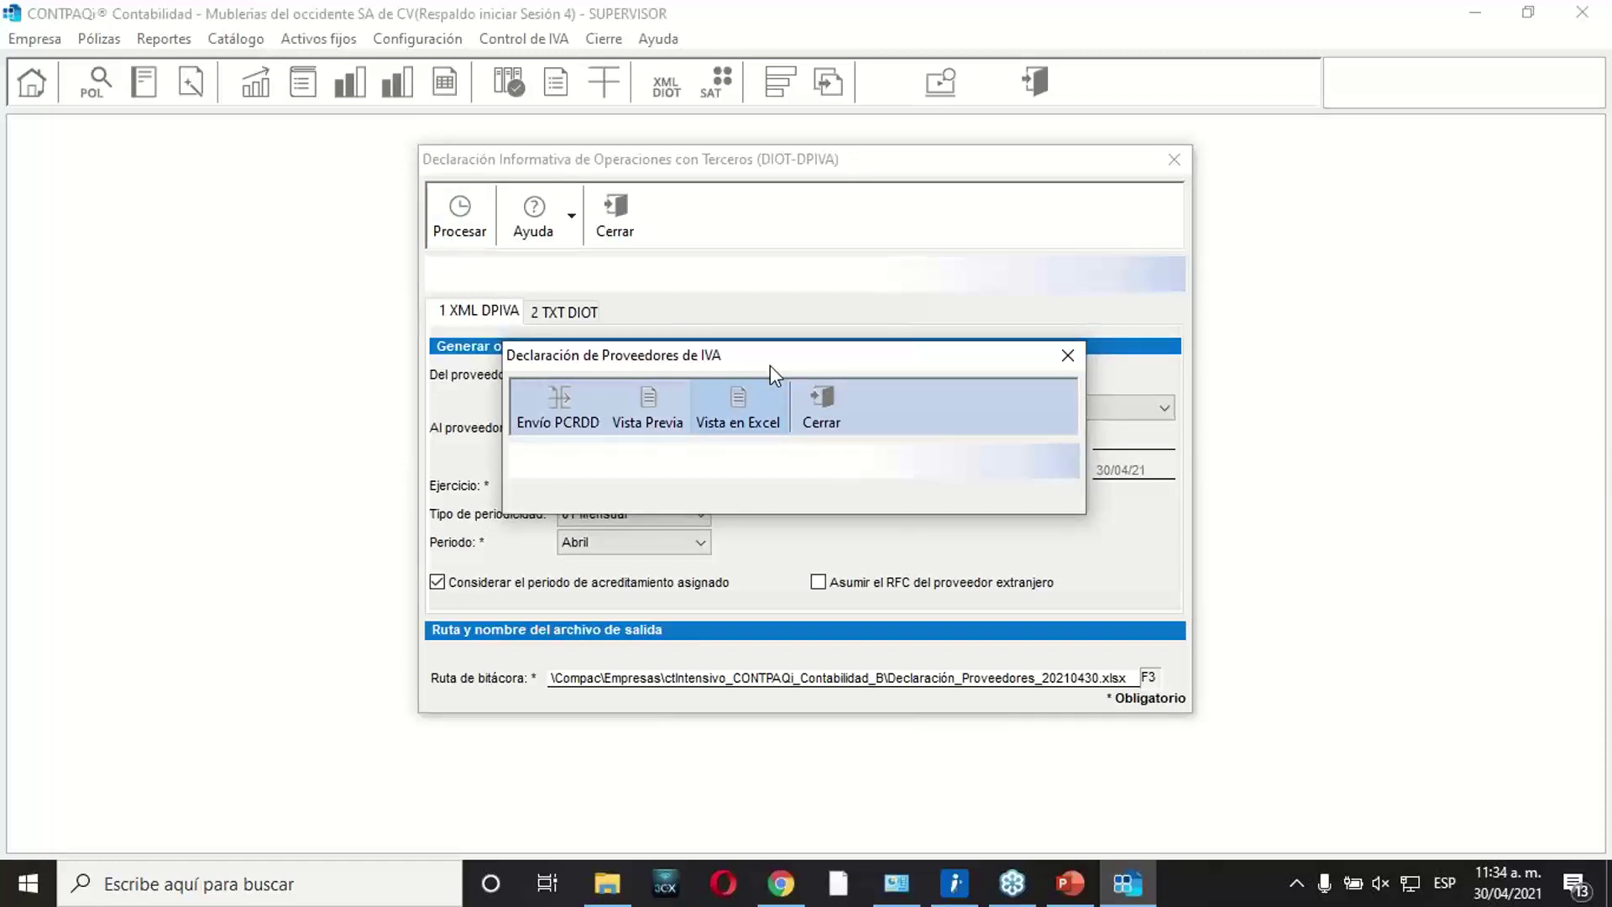
left_click_drag(770, 365, 779, 366)
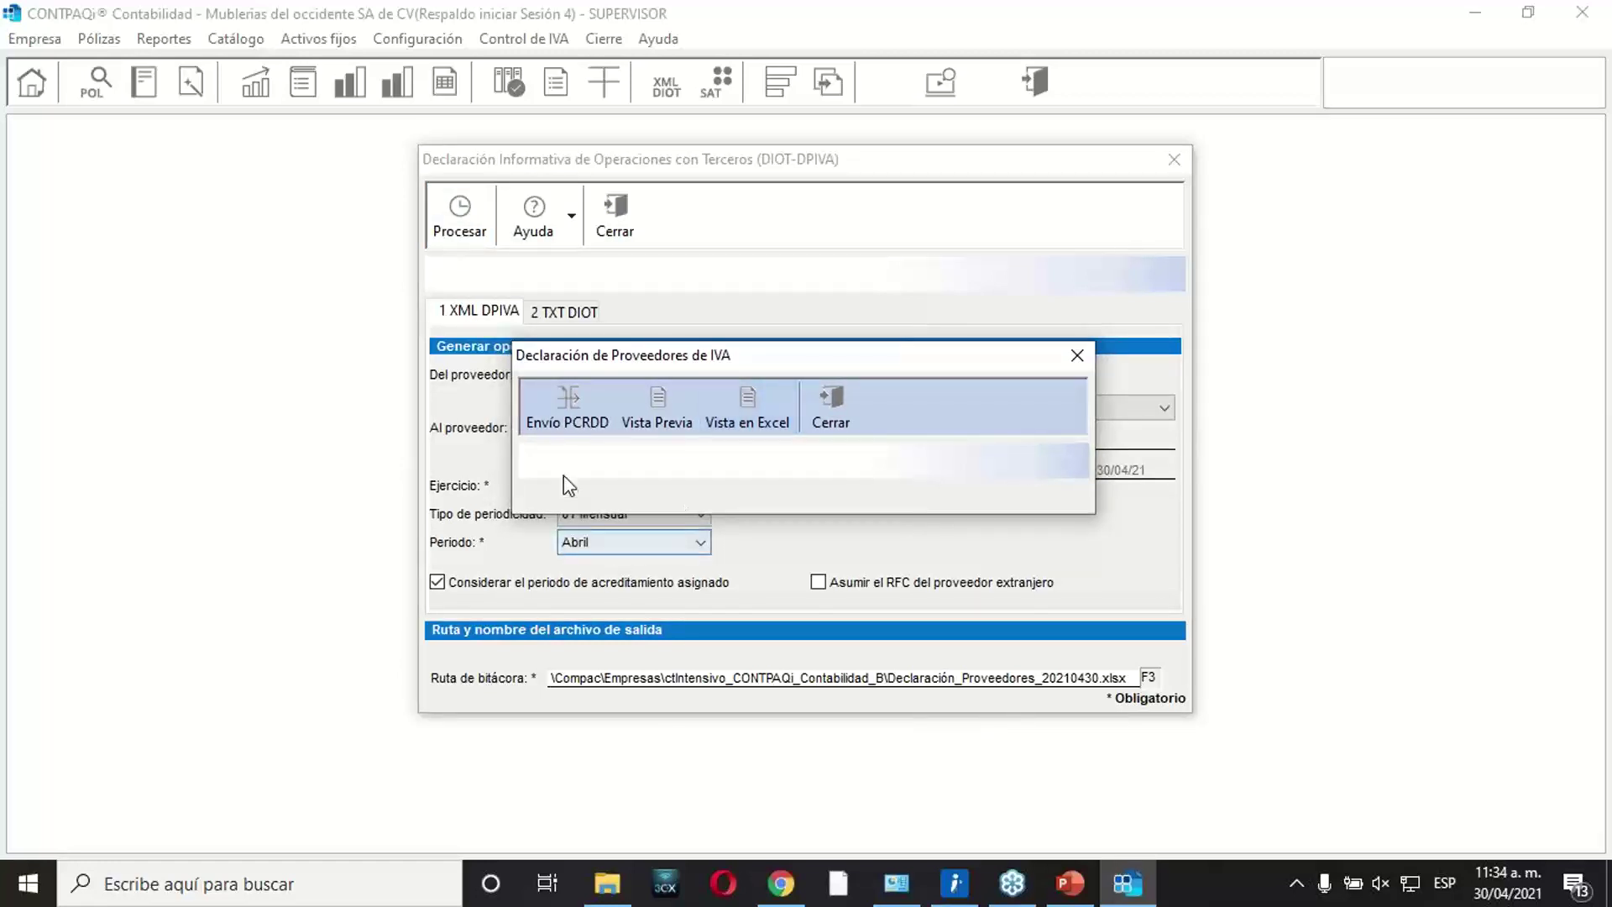
Send the DPIVA declaration to the SAT through the PCRDD, confirming the submission and entering the CSD private key password.
left_click(558, 415)
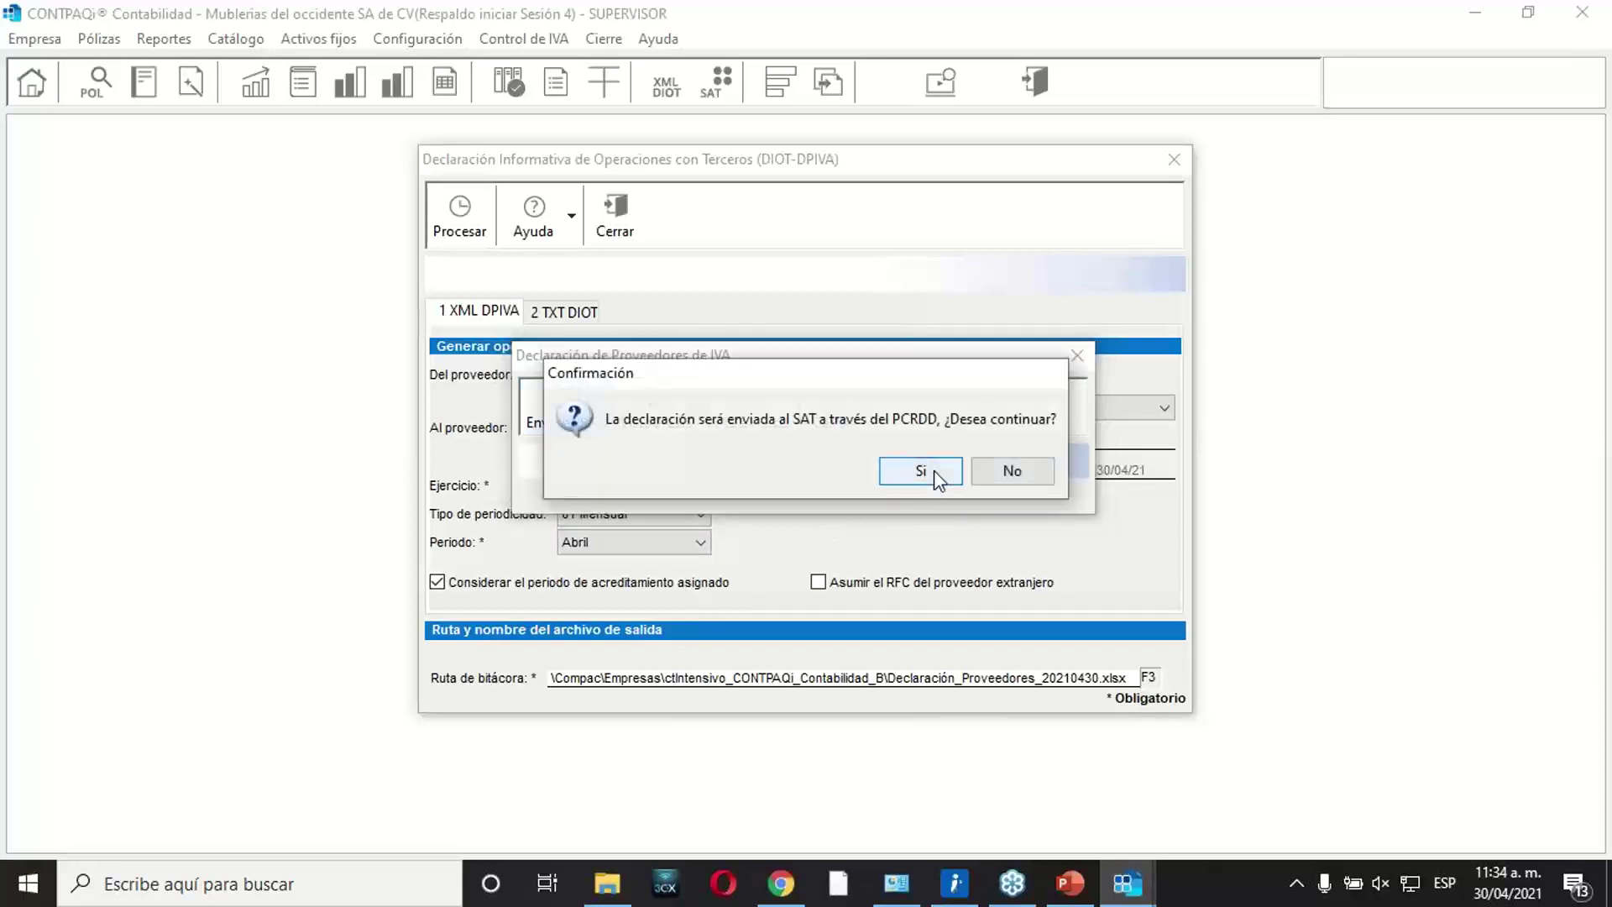
left_click(922, 471)
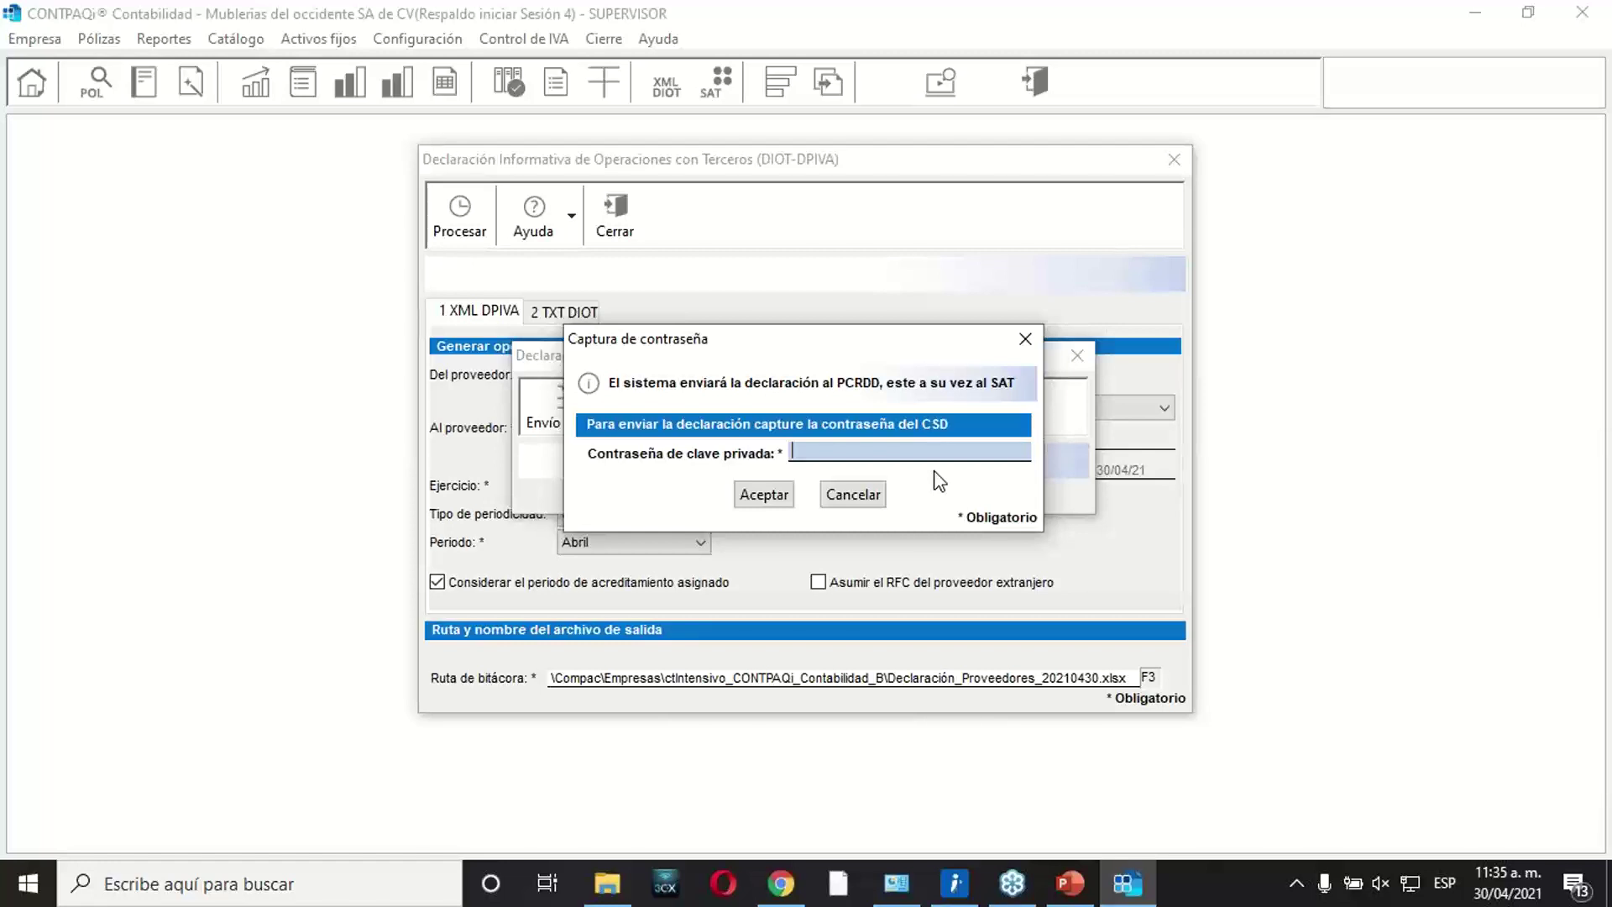
type("********")
left_click(766, 492)
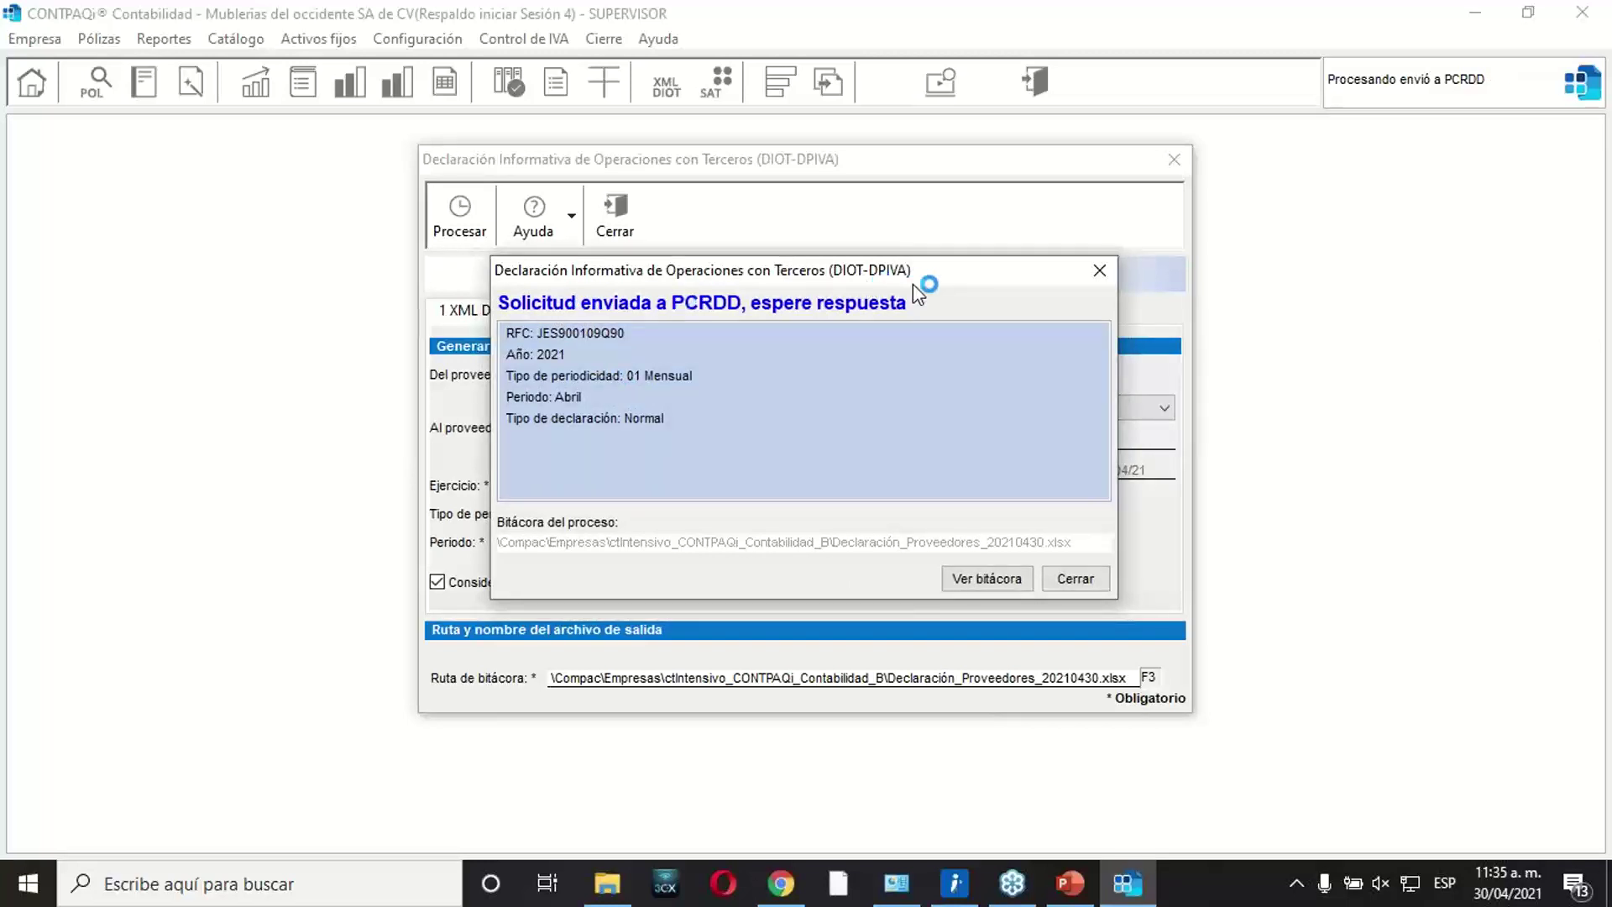
Open the PCRDD submission log, examine its execution parameters and result details, and close the log and the submission window.
left_click(989, 583)
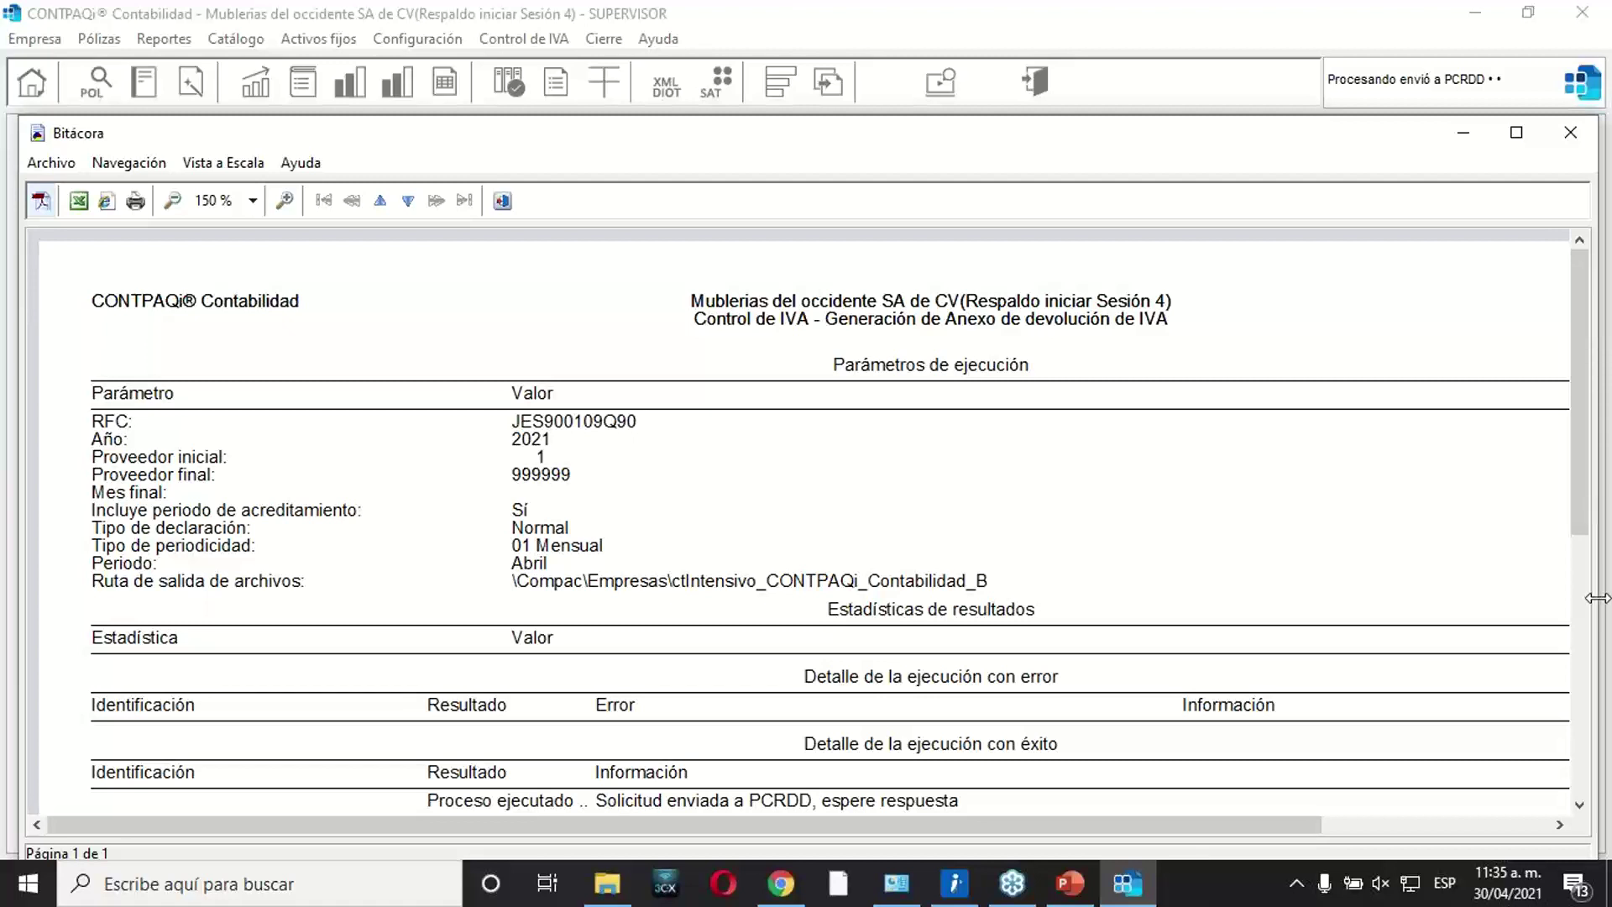
left_click_drag(1584, 499, 1587, 579)
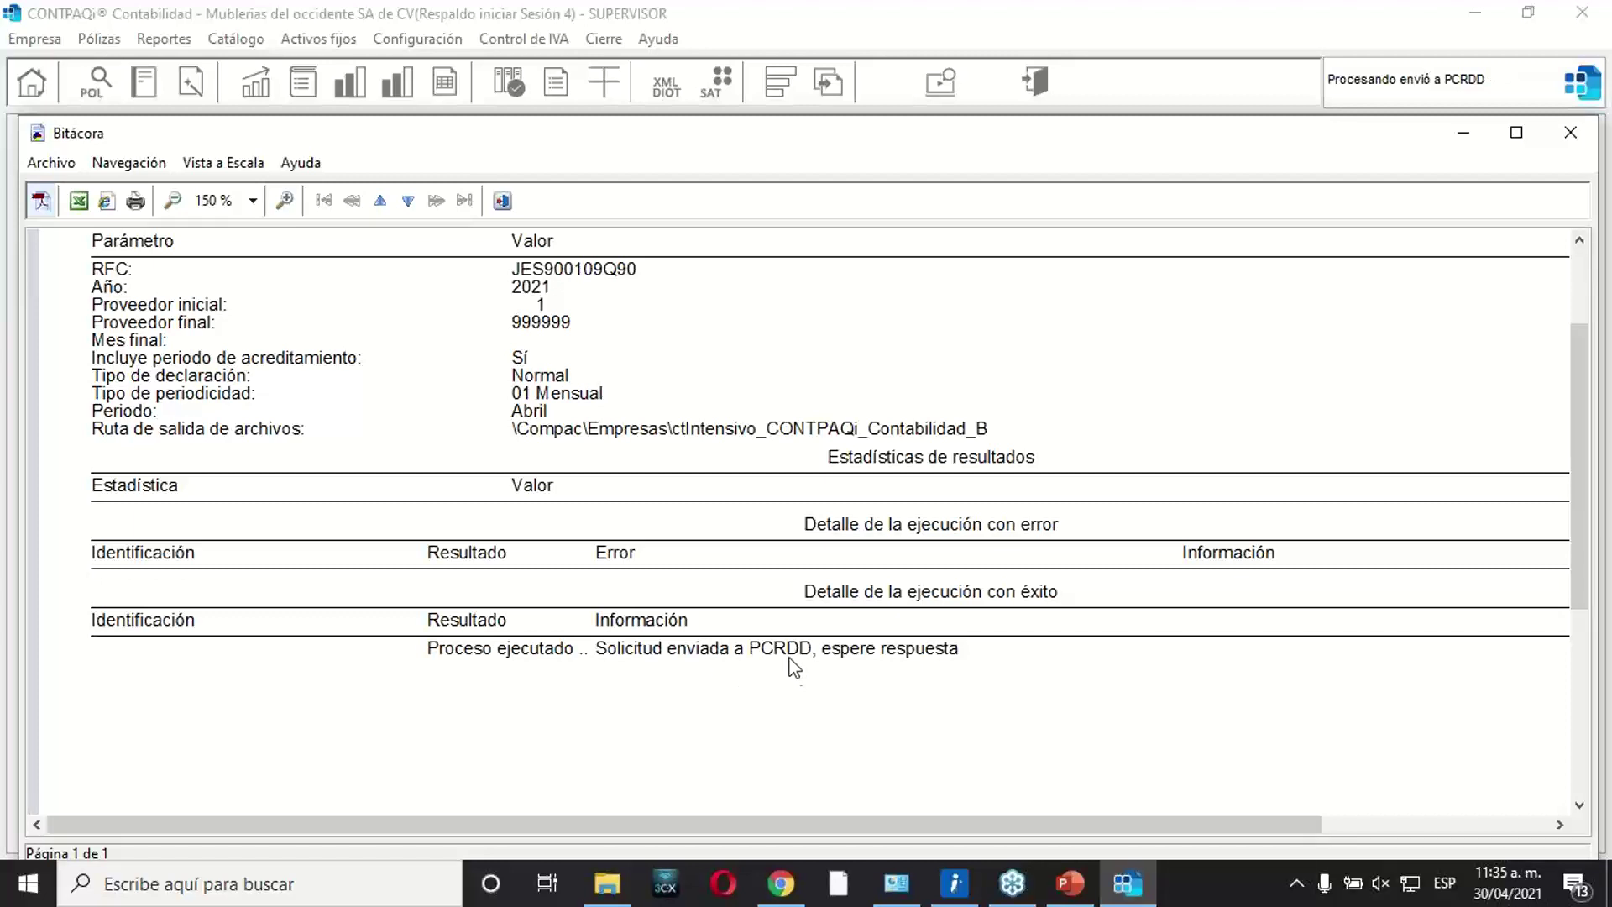
left_click(509, 201)
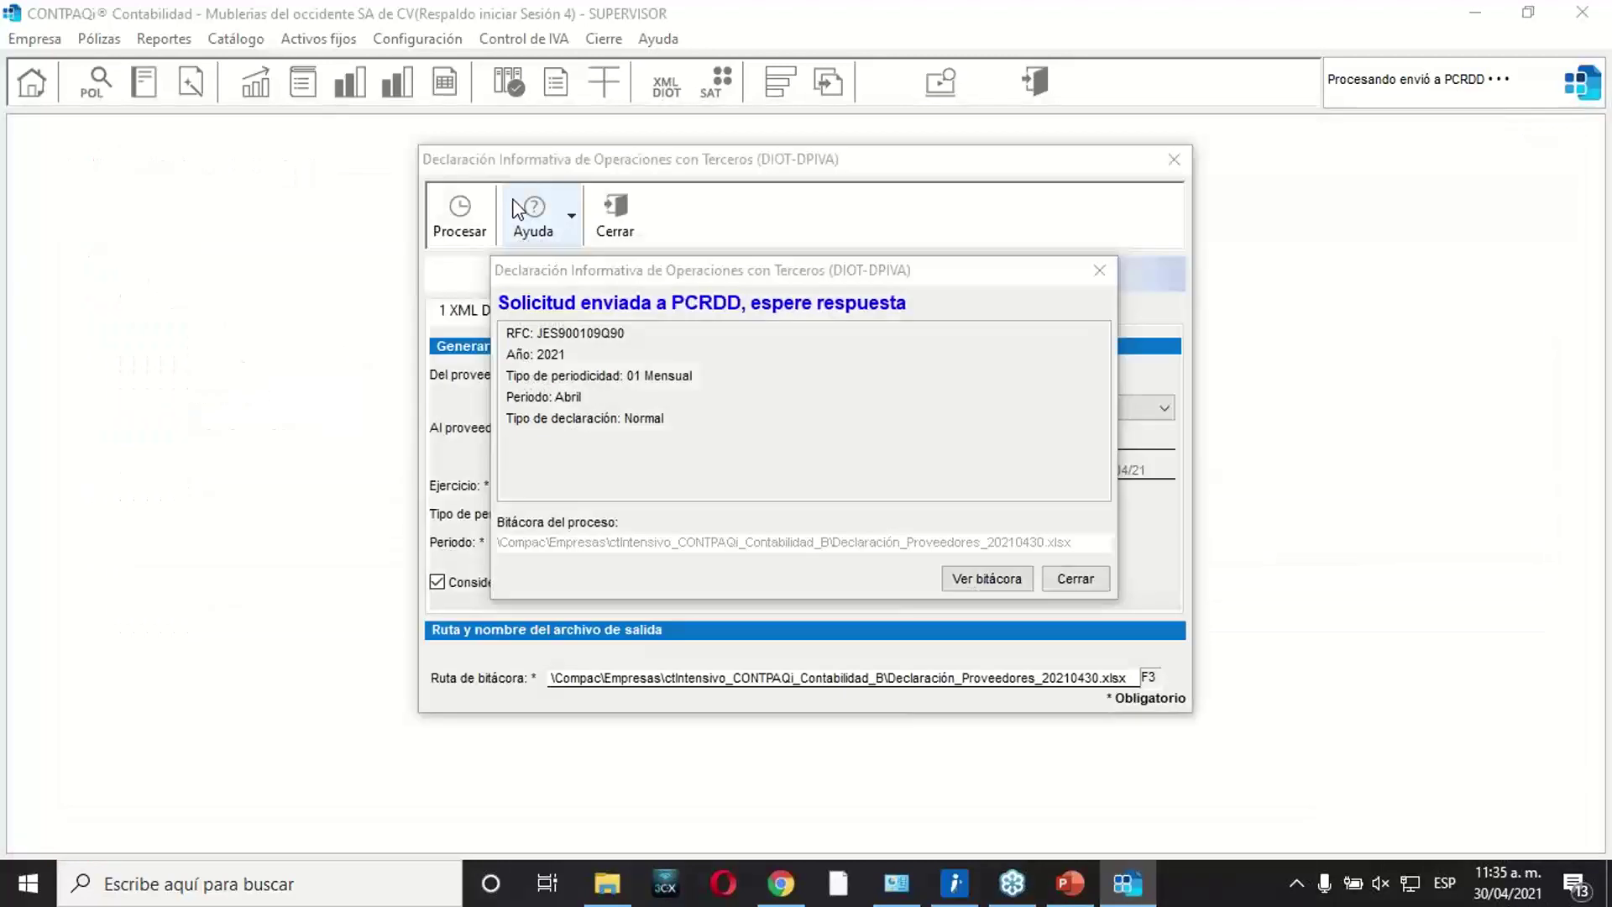
left_click(1078, 578)
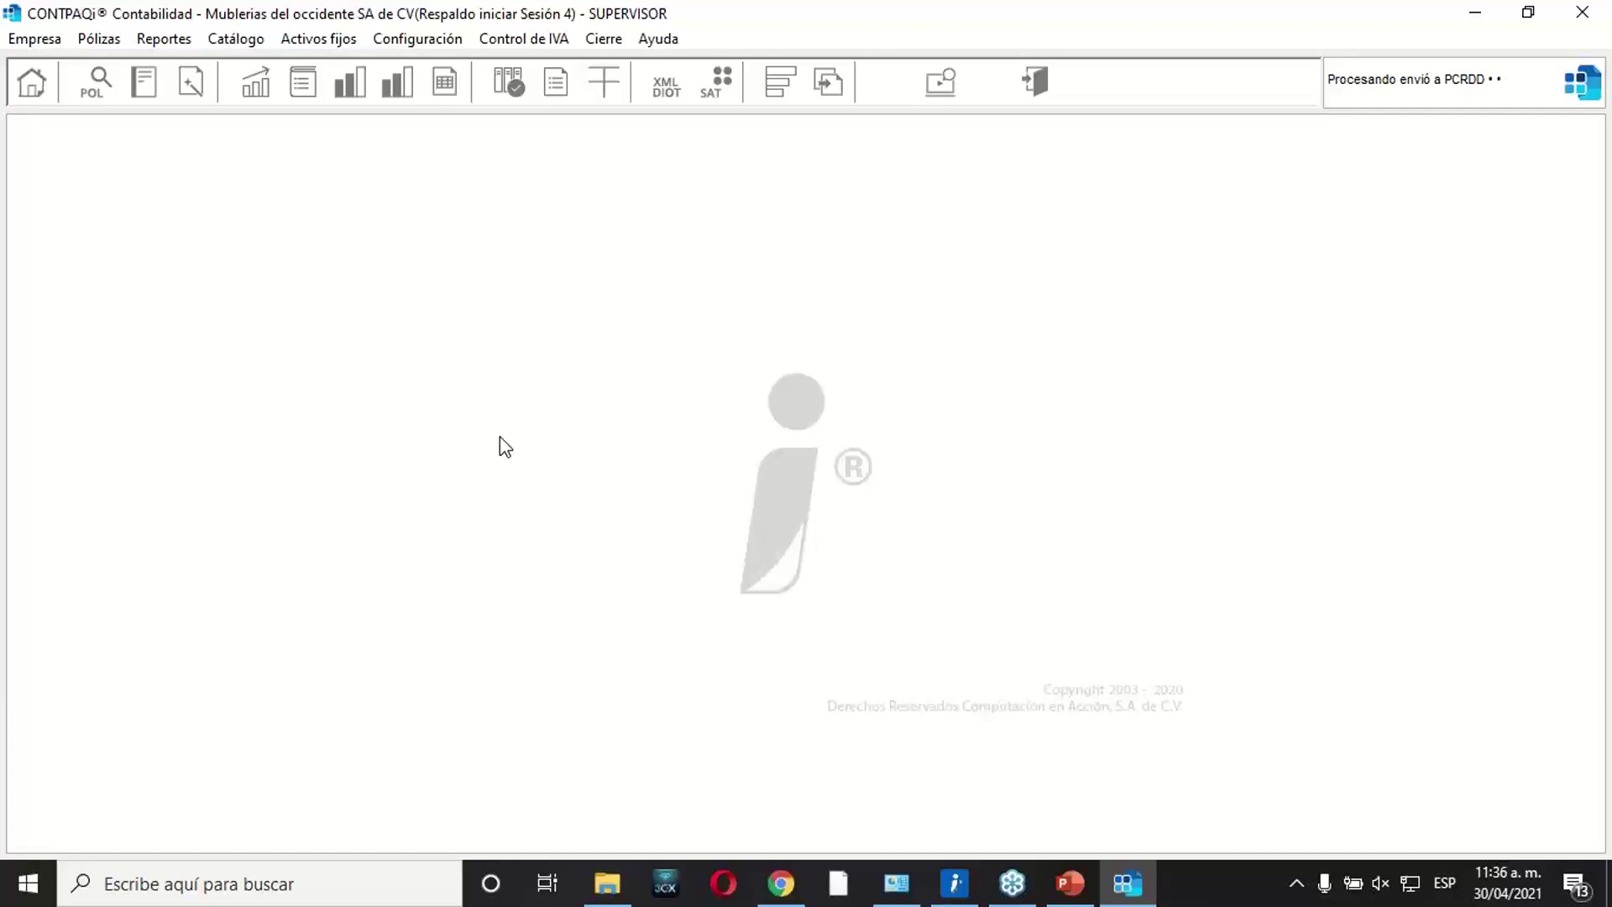
Switch to the PowerPoint presentation and start the slide show from slide 41, "Enviar DPIVA por medio de PCRDD".
left_click(1063, 884)
left_click(181, 721)
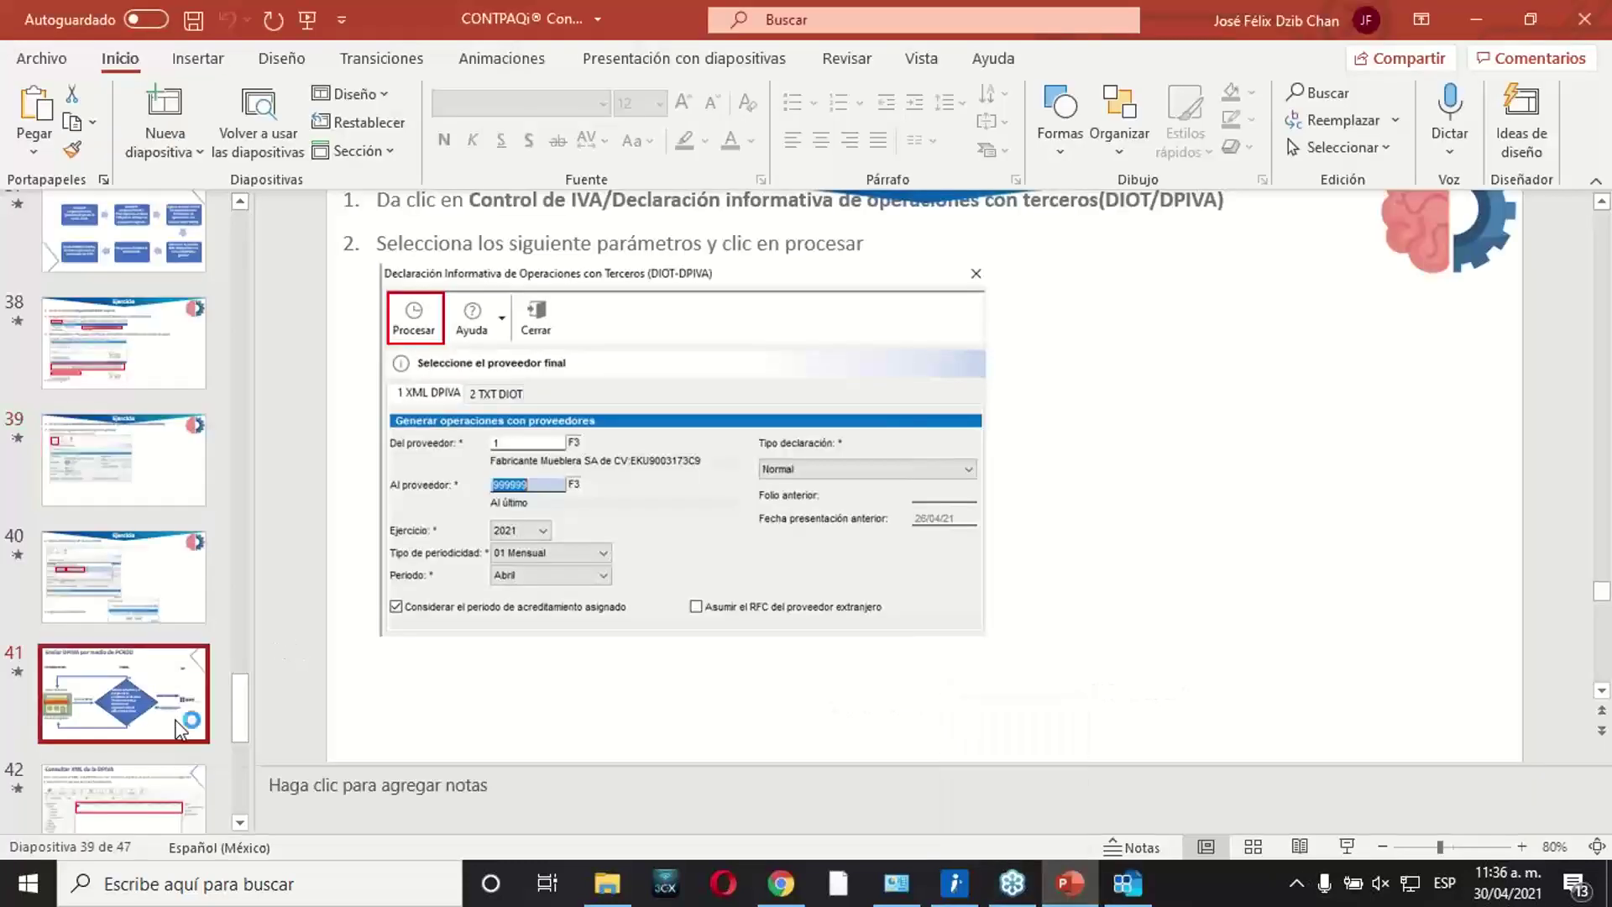
left_click_drag(245, 731, 250, 758)
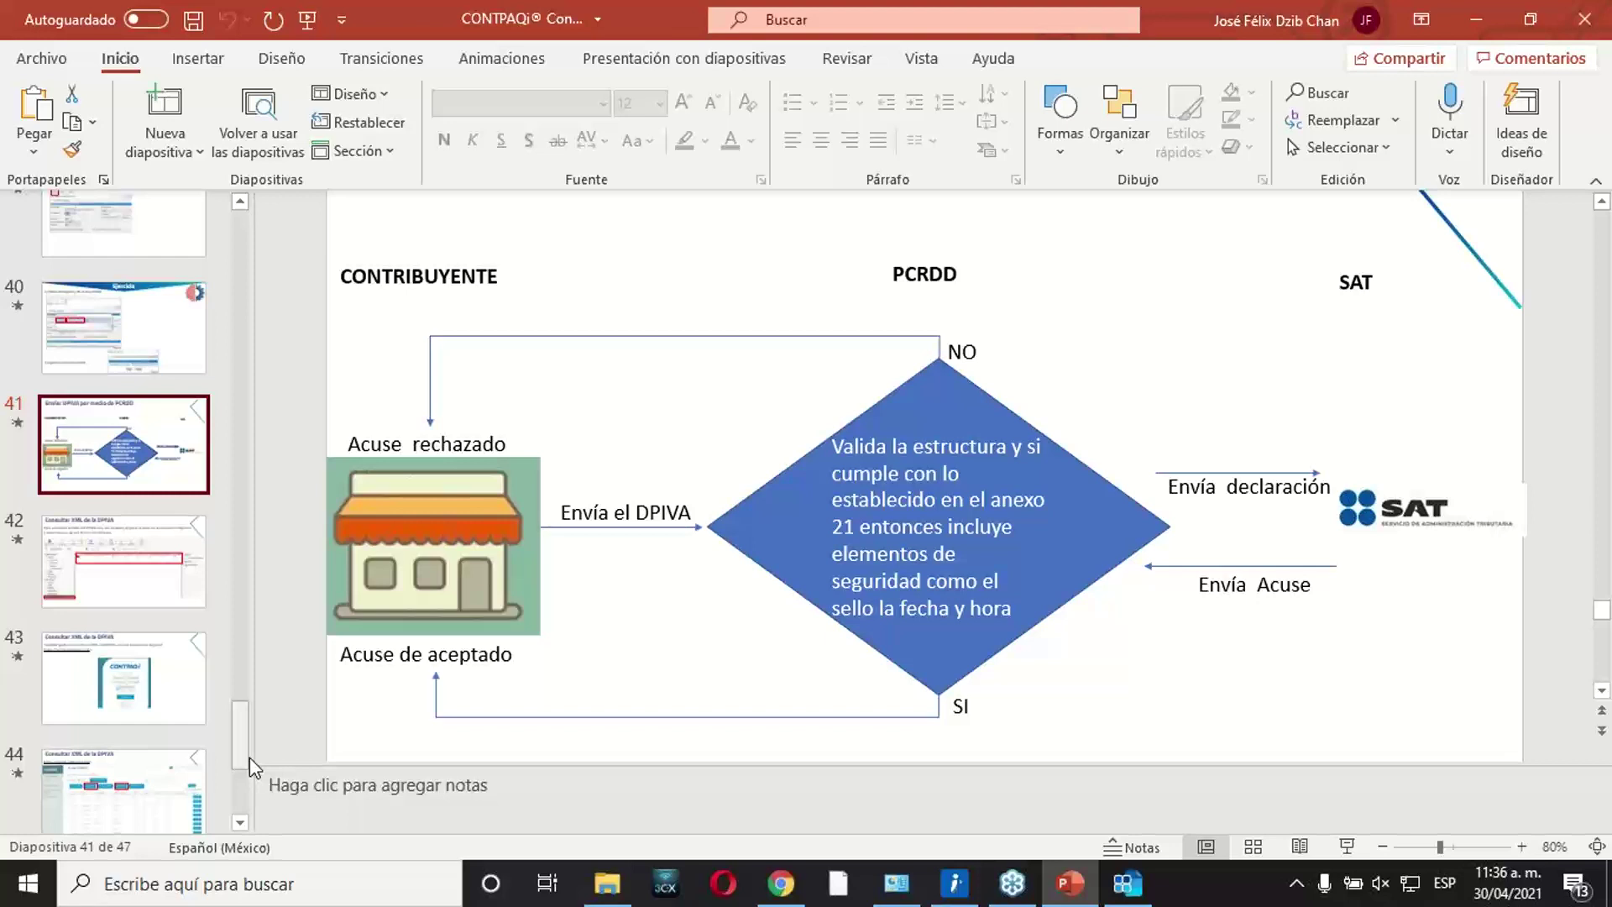
left_click(1352, 846)
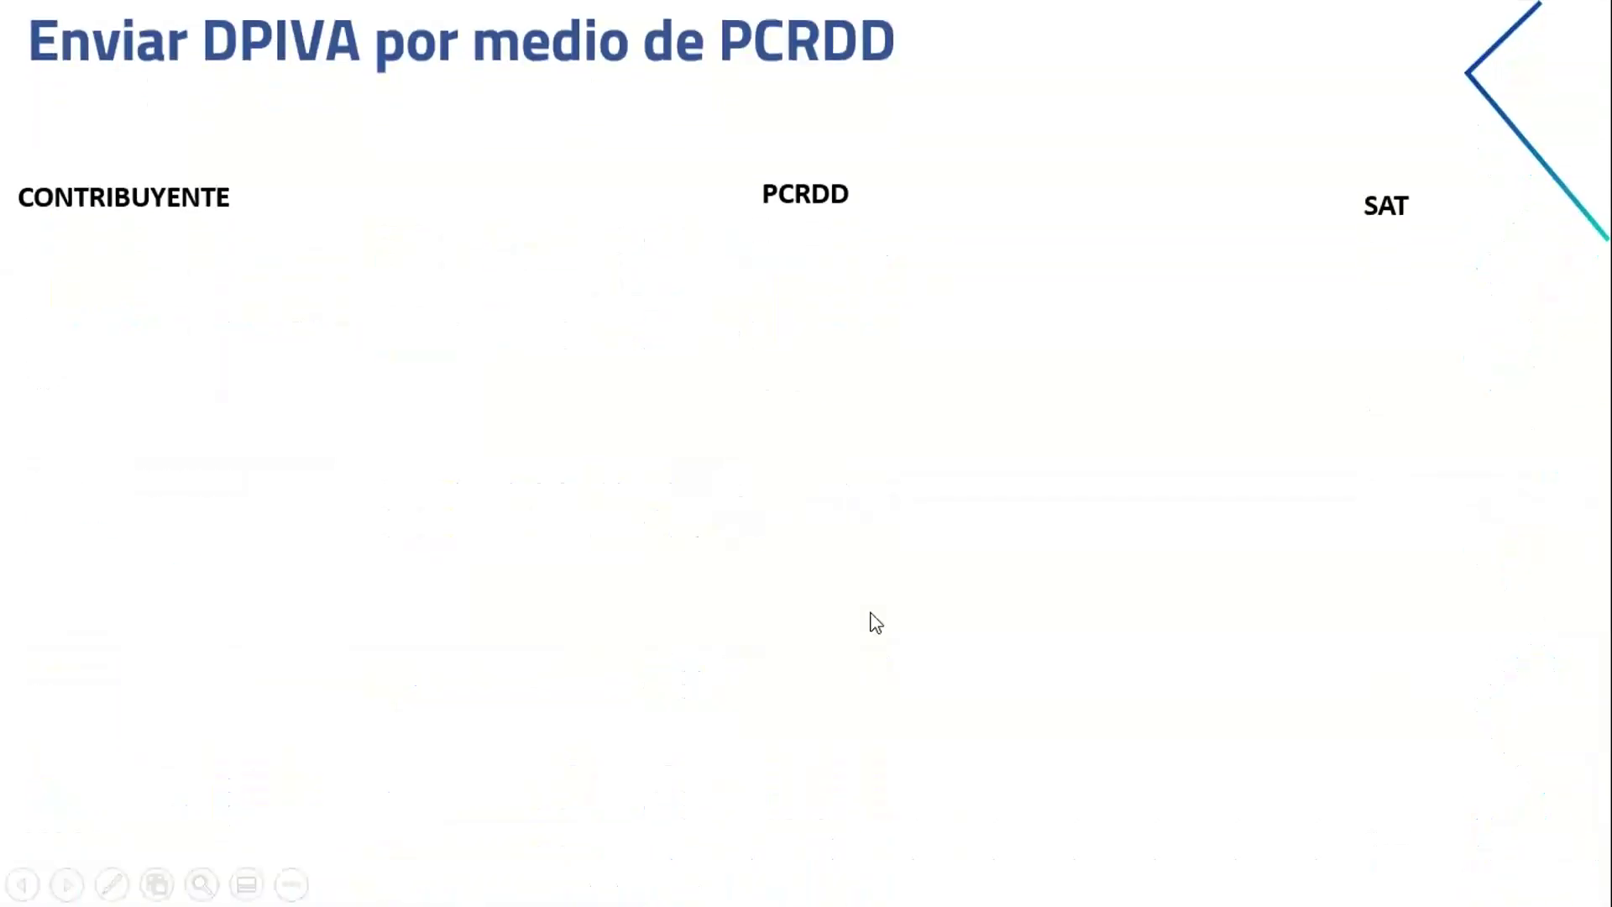